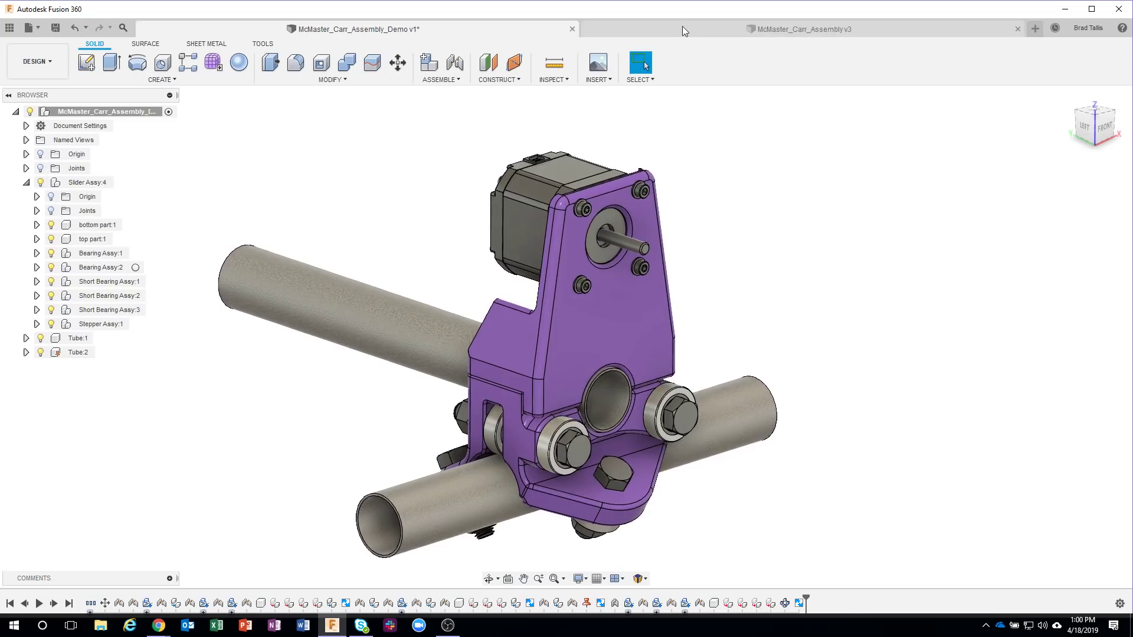
Step: In the McMaster_Carr_Assembly v3 design, start a joint using one mounting hole on the underside of the loose motor bracket as the first component
click(685, 29)
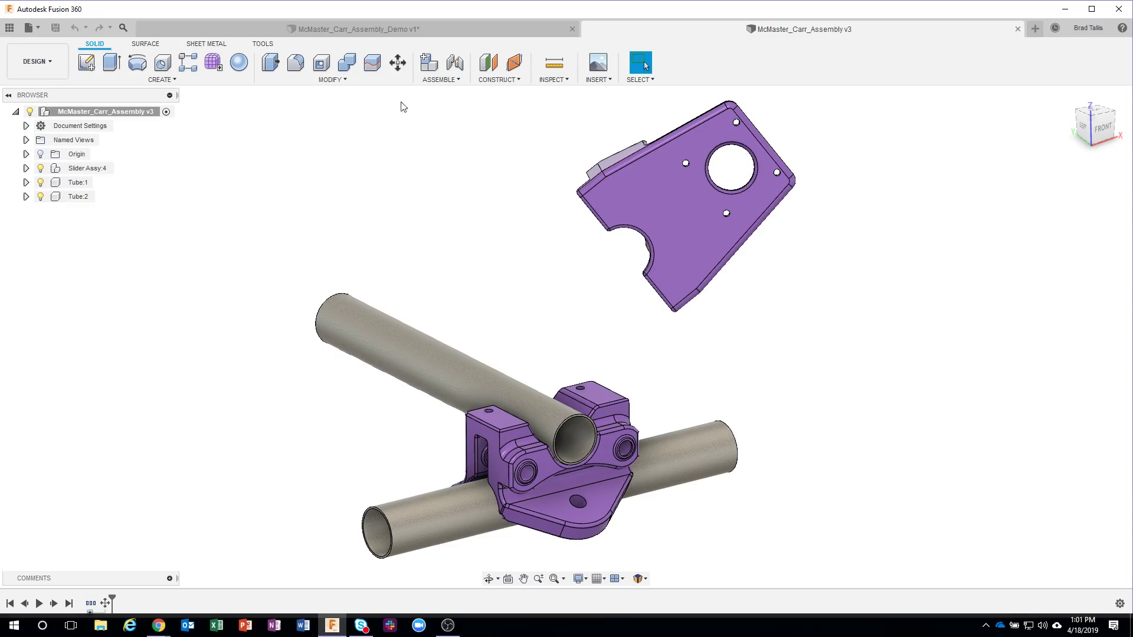
click(437, 82)
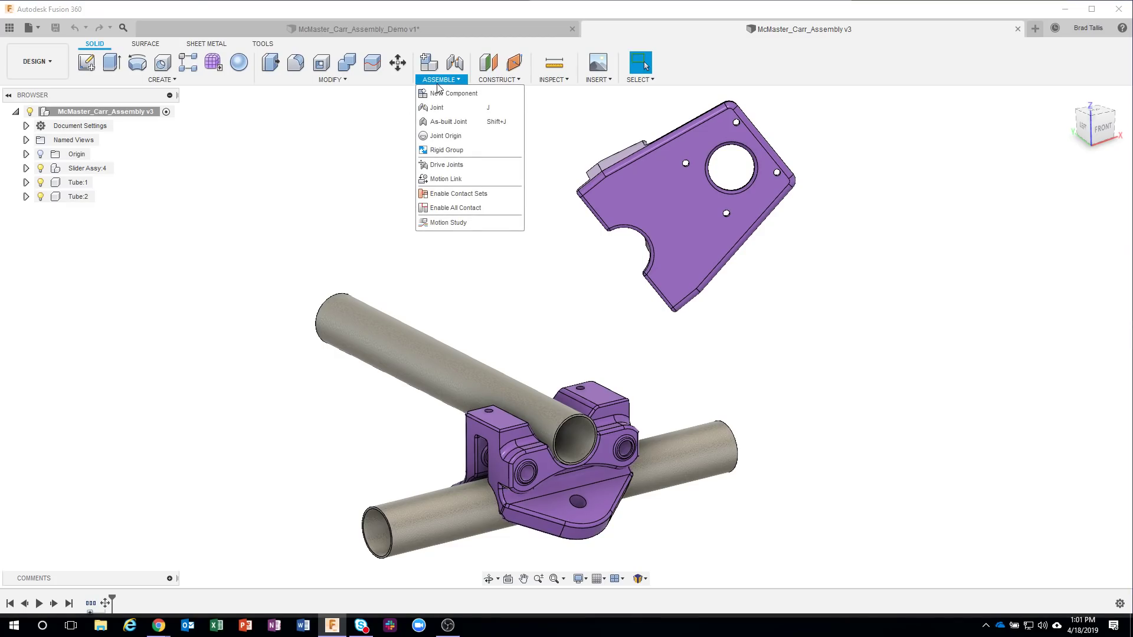
click(450, 112)
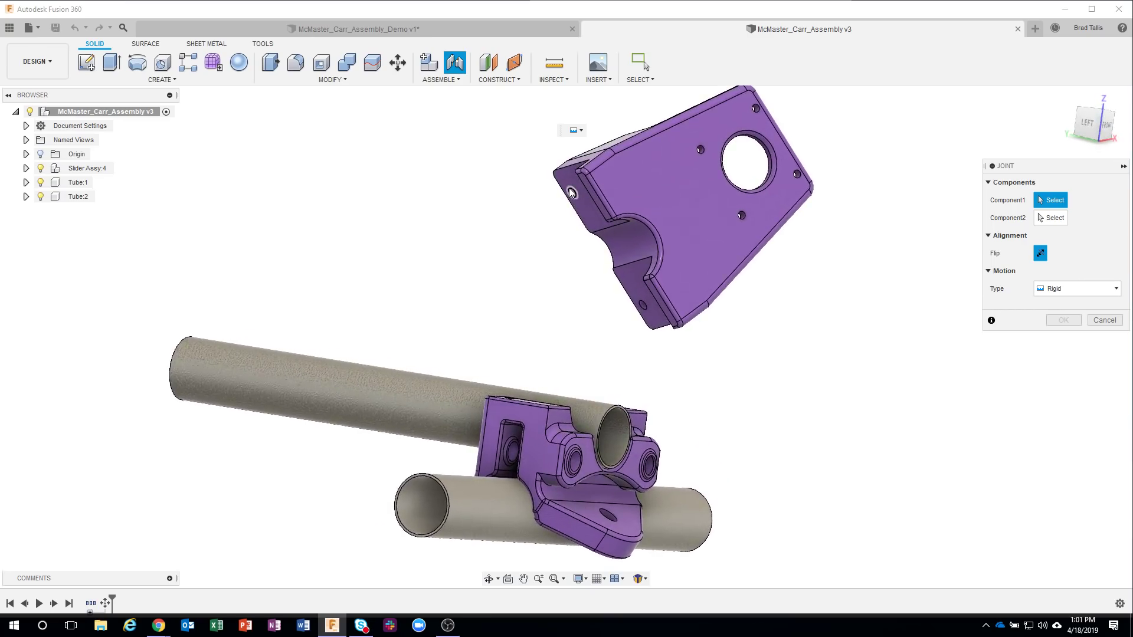
scroll(563, 190, up, 5)
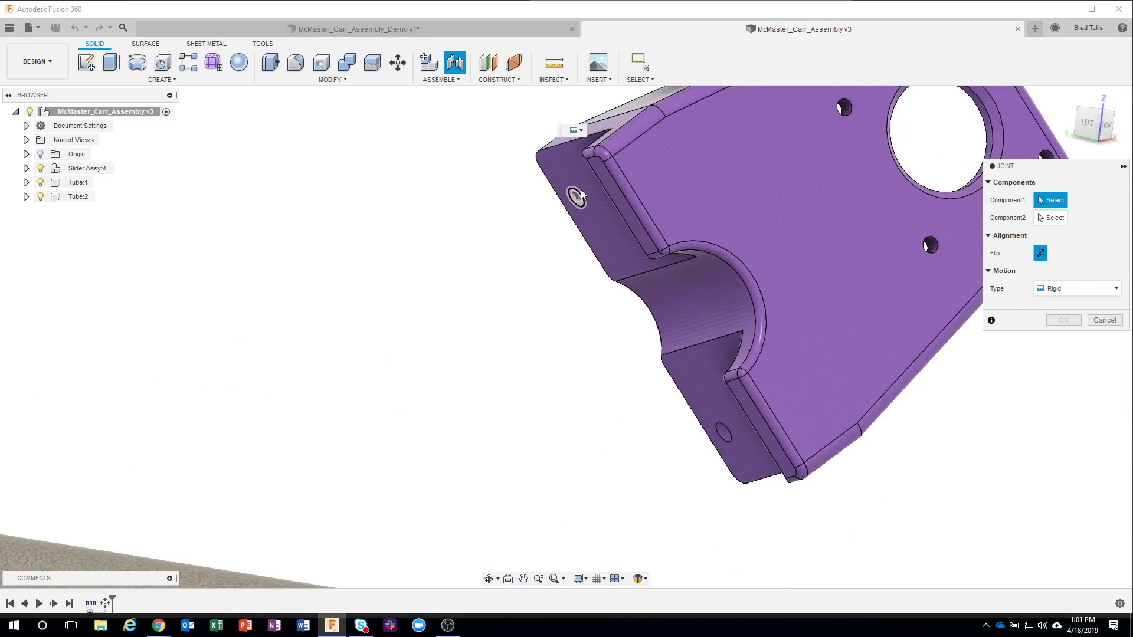
click(578, 196)
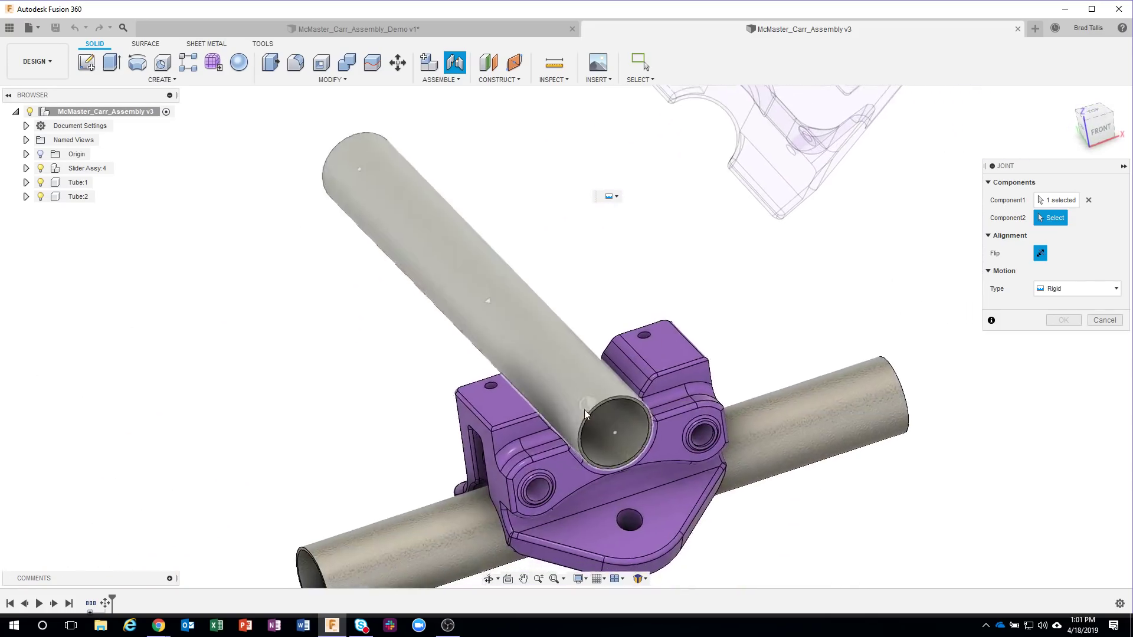
Step: Join that bracket hole rigidly to the bolt hole on top of the lower part's left post, as seen from the front
scroll(494, 388, up, 8)
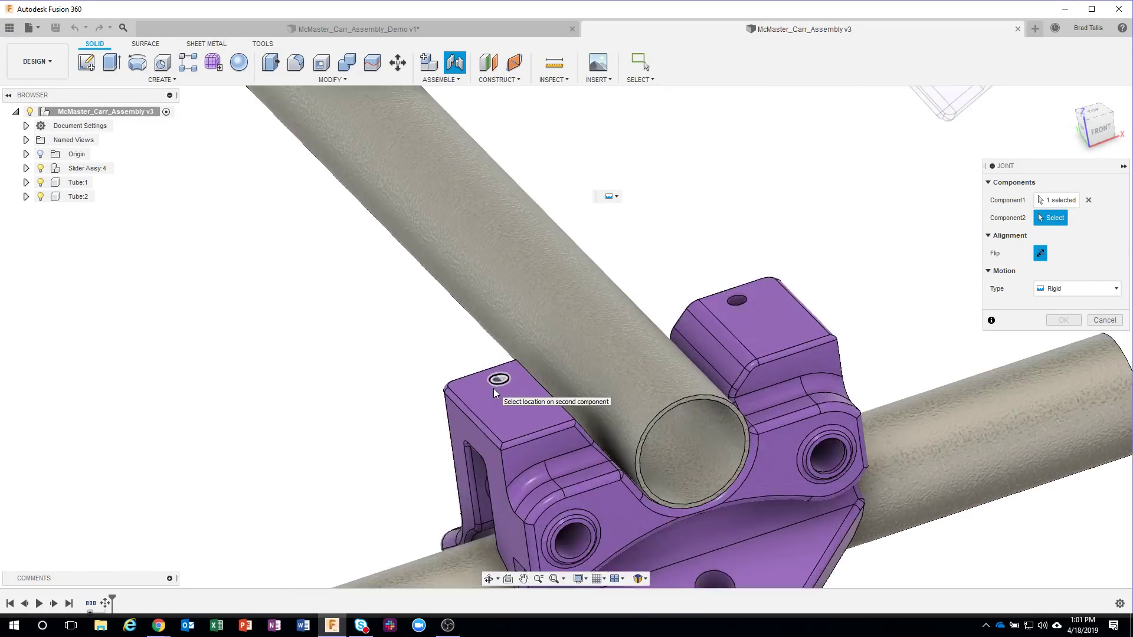
scroll(494, 388, up, 3)
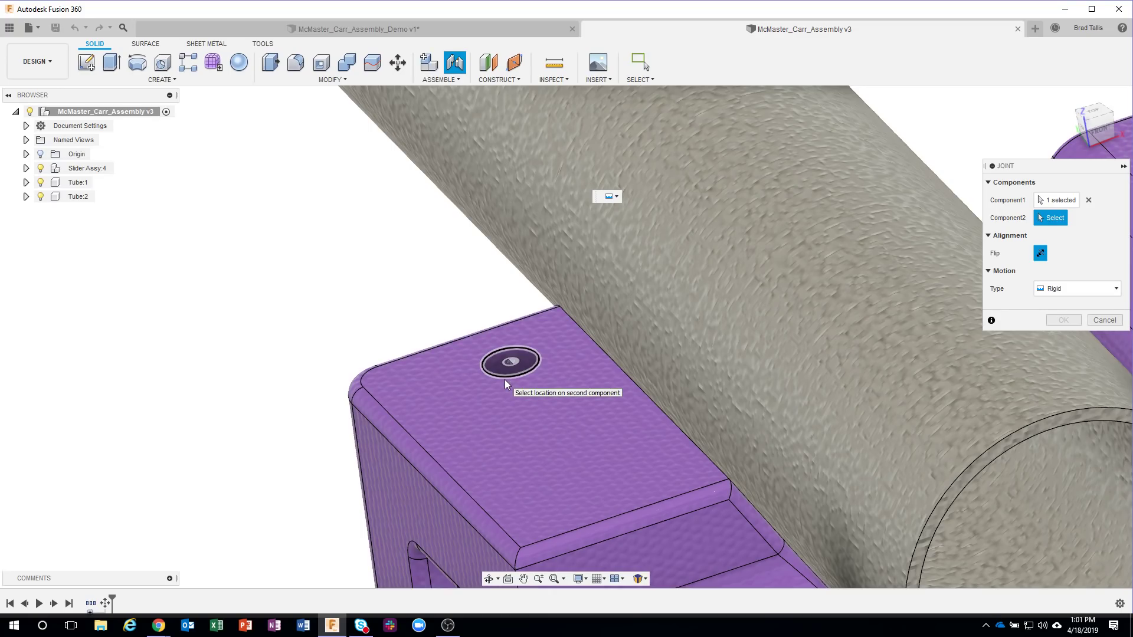
scroll(505, 380, down, 2)
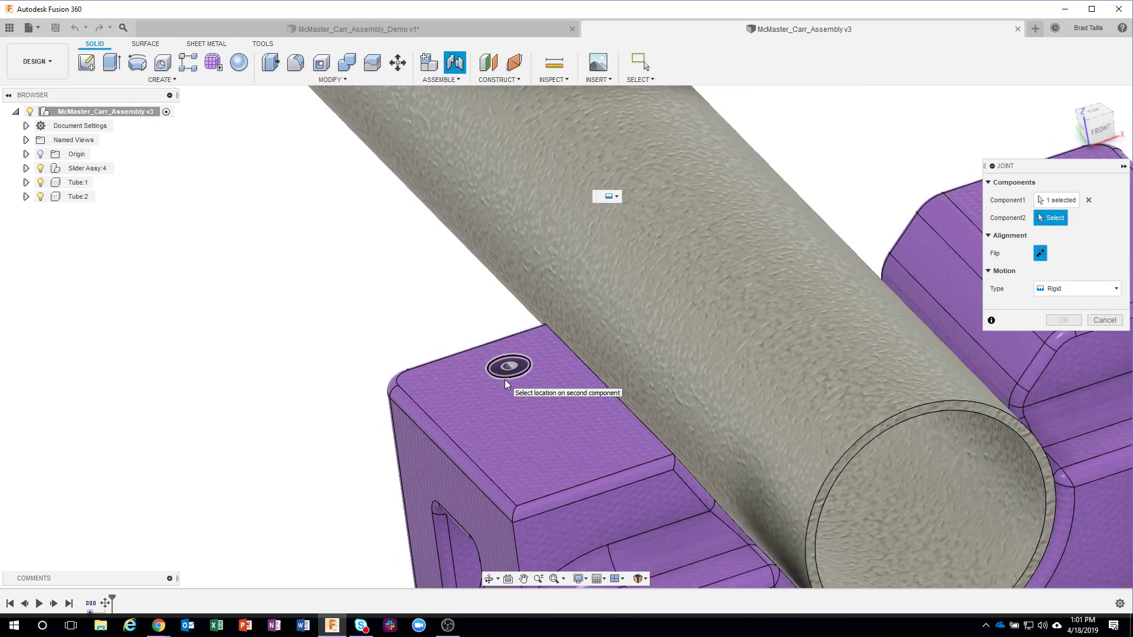
scroll(505, 380, up, 2)
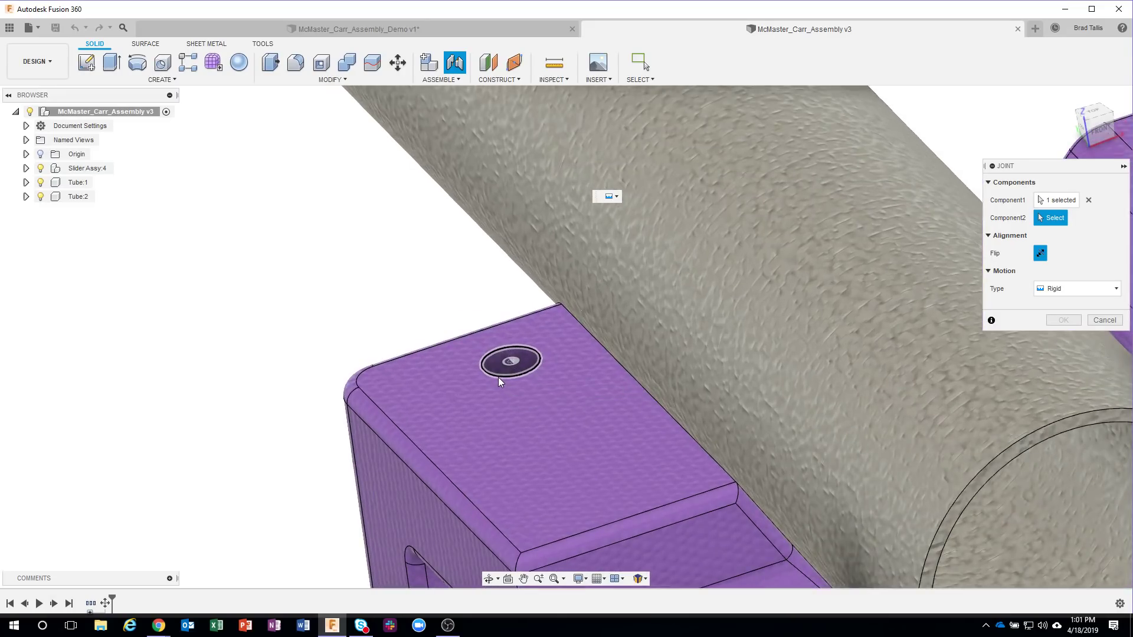
click(499, 377)
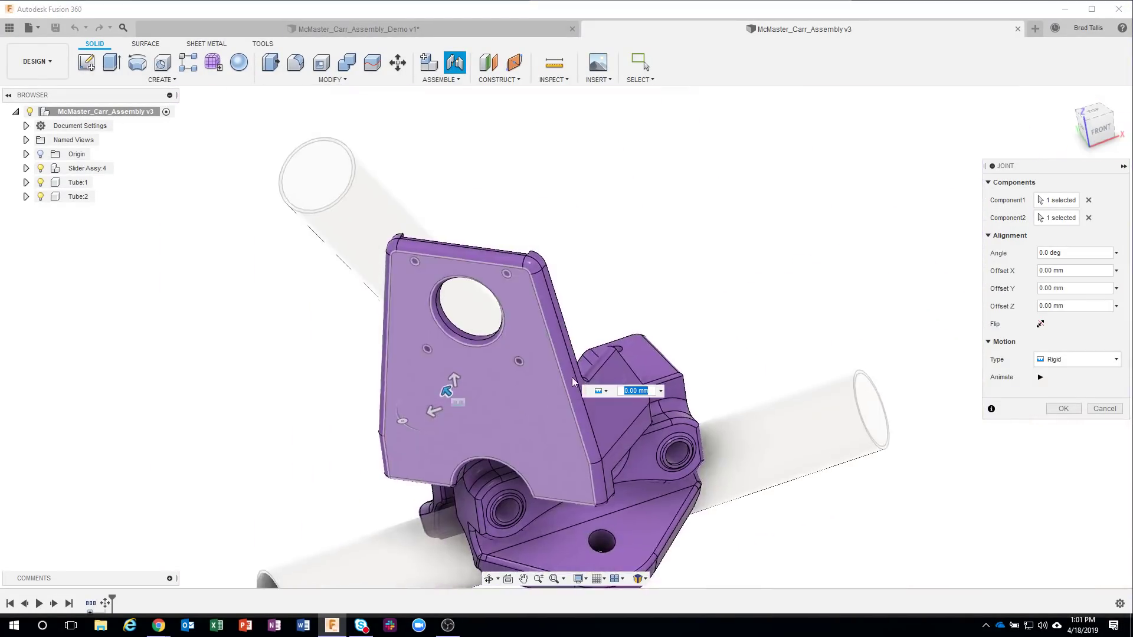
shift+middle_drag(684, 286, 680, 405)
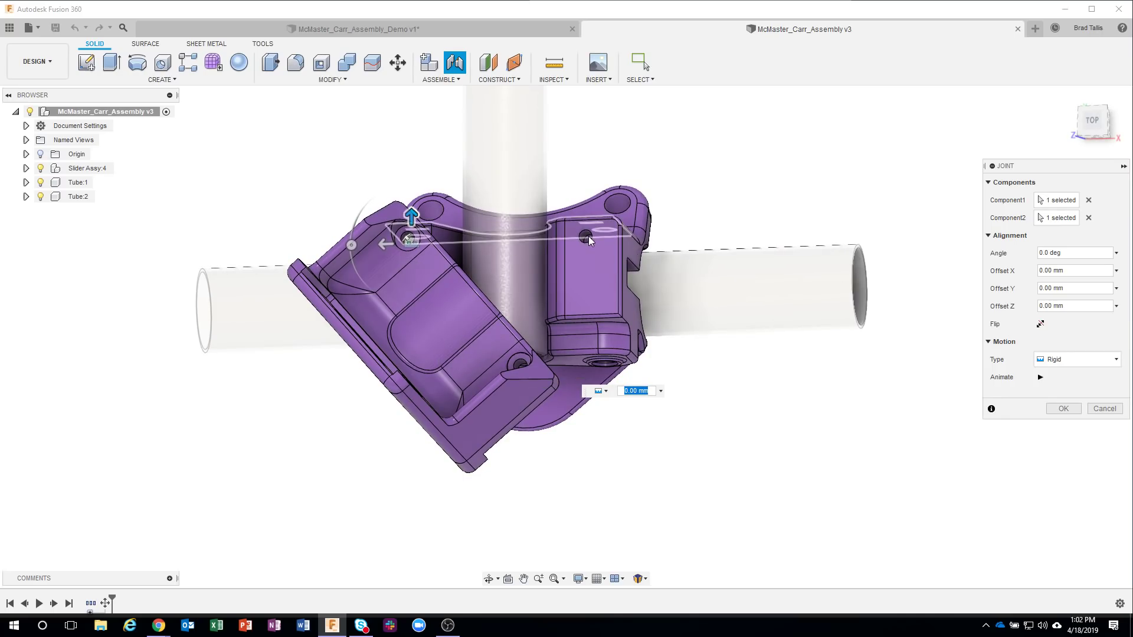
click(1068, 408)
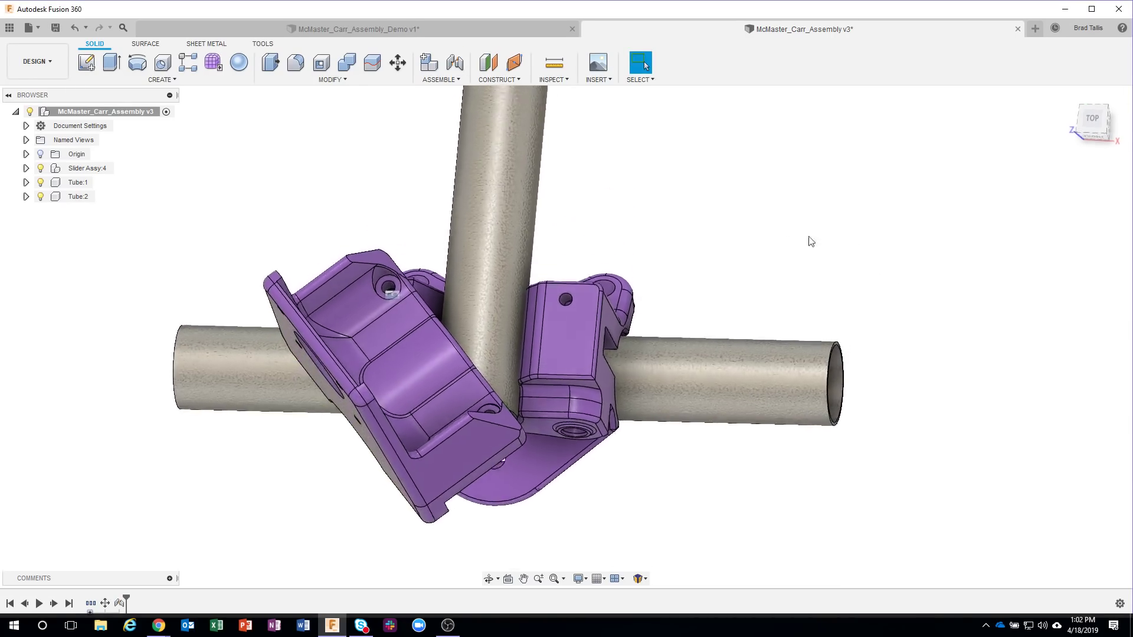
Step: Start a second joint using the motor bracket's other underside mounting hole as the first component
click(455, 62)
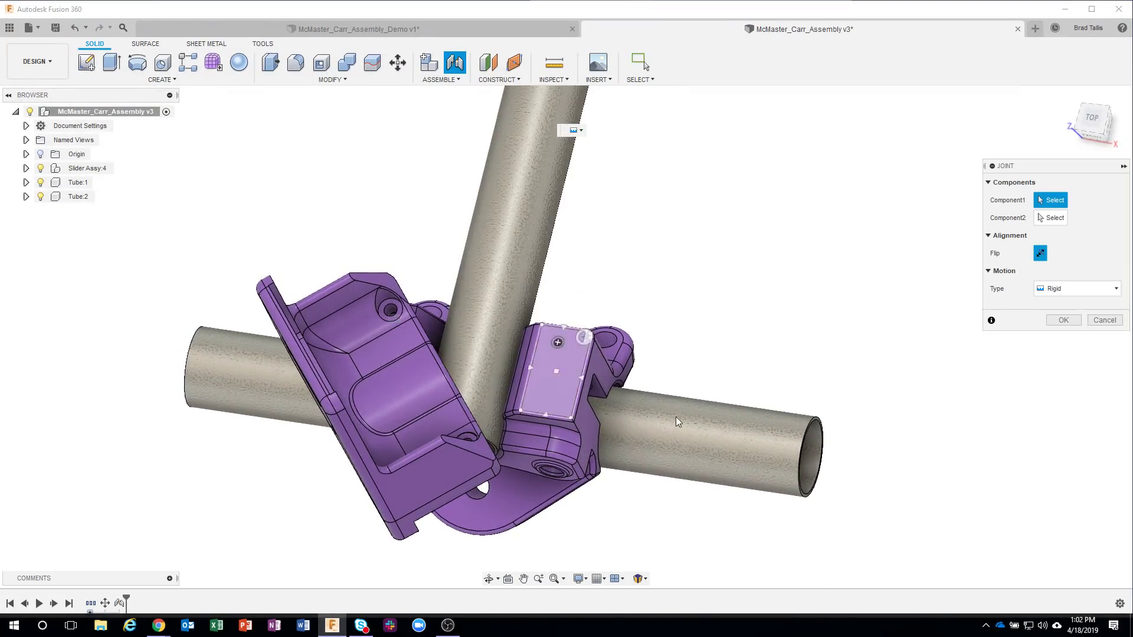
shift+middle_drag(724, 378, 506, 264)
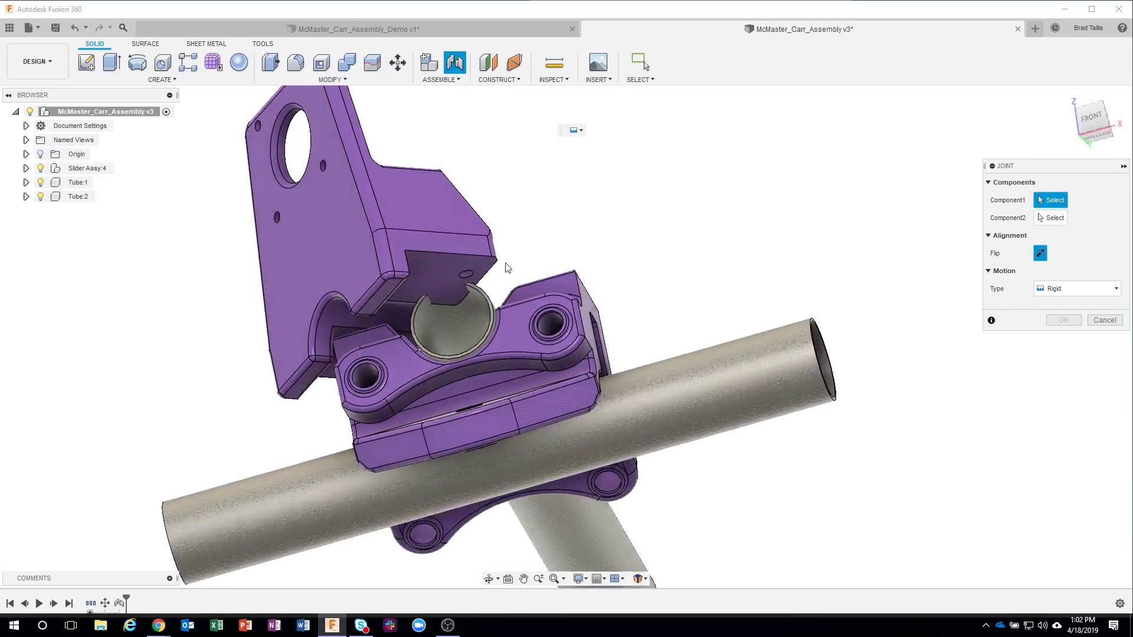
scroll(470, 266, up, 2)
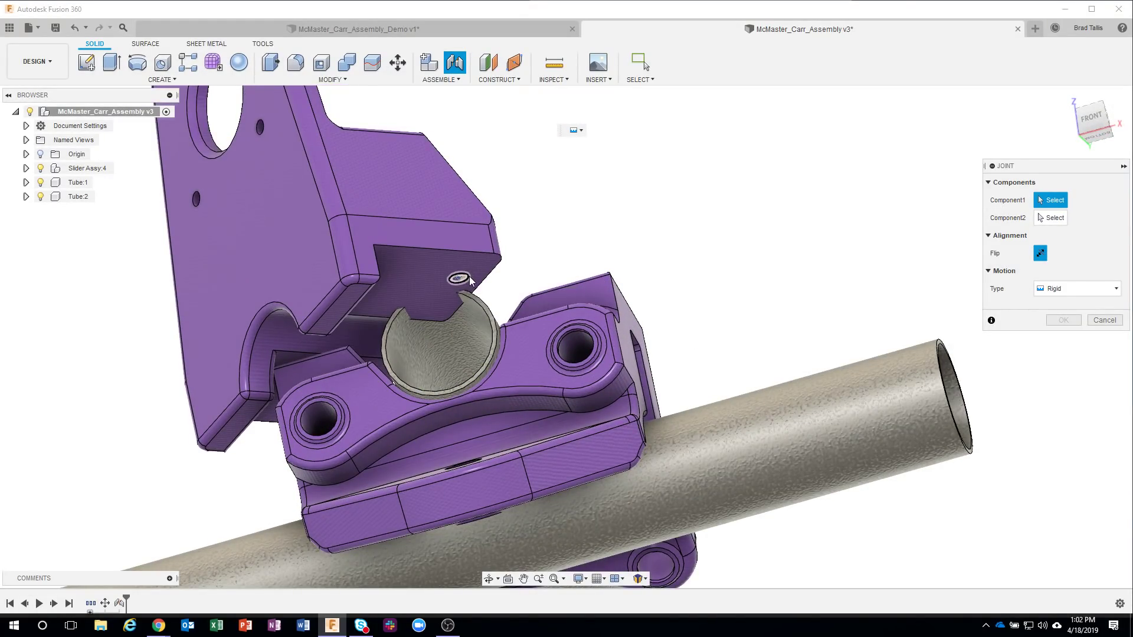
click(470, 278)
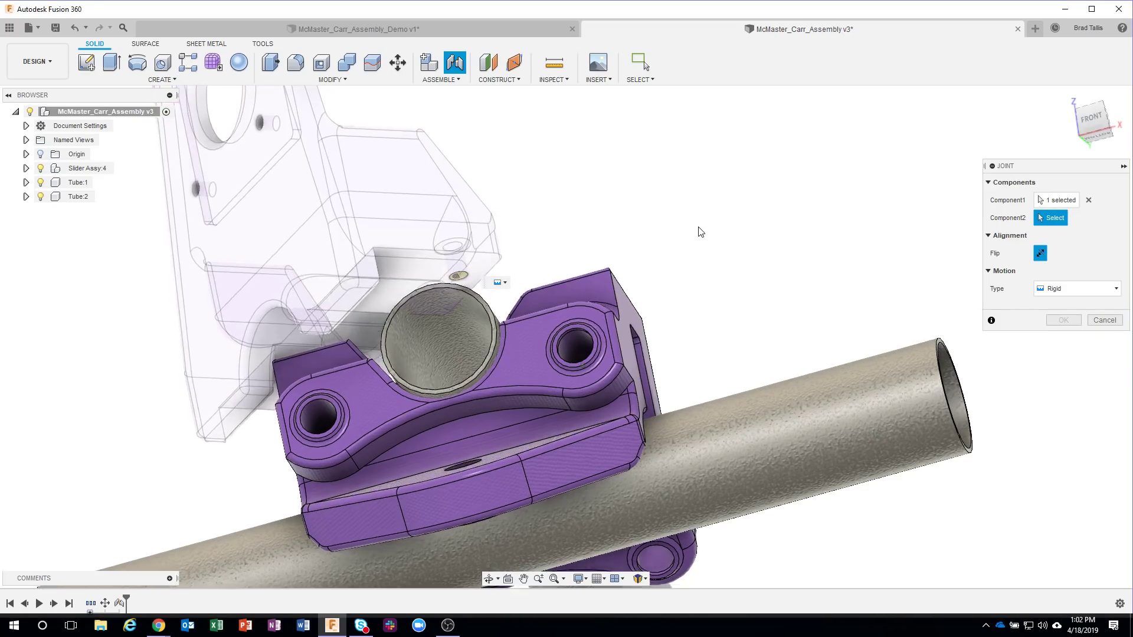
Step: Join it rigidly to the bolt hole on the lower part's other post, accepting a second joint between the same components
scroll(615, 242, up, 1)
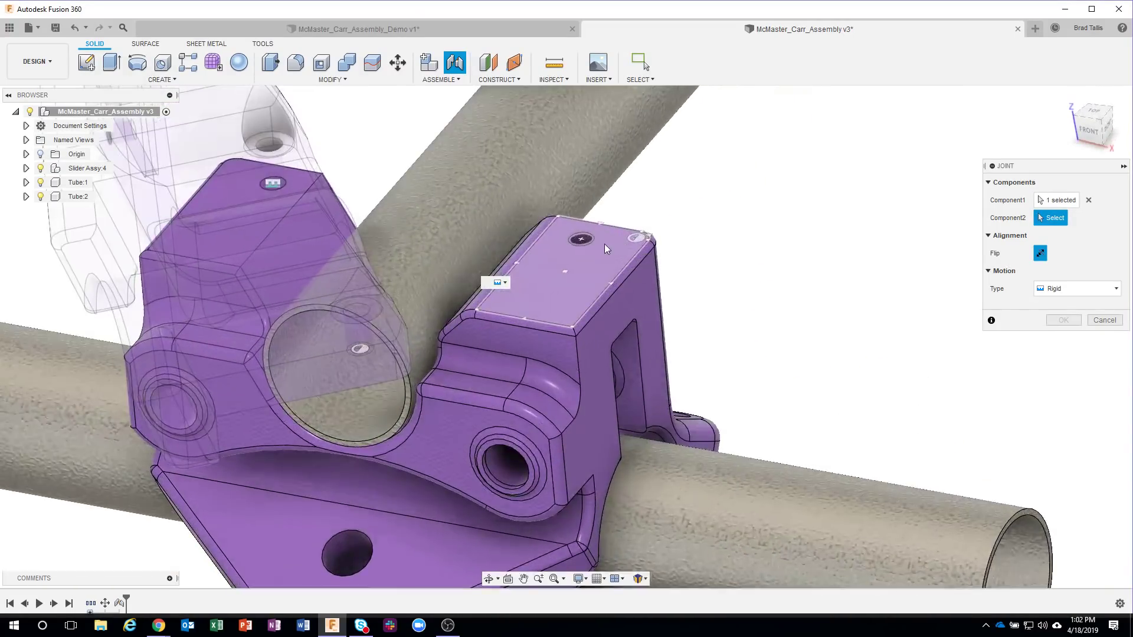
click(593, 243)
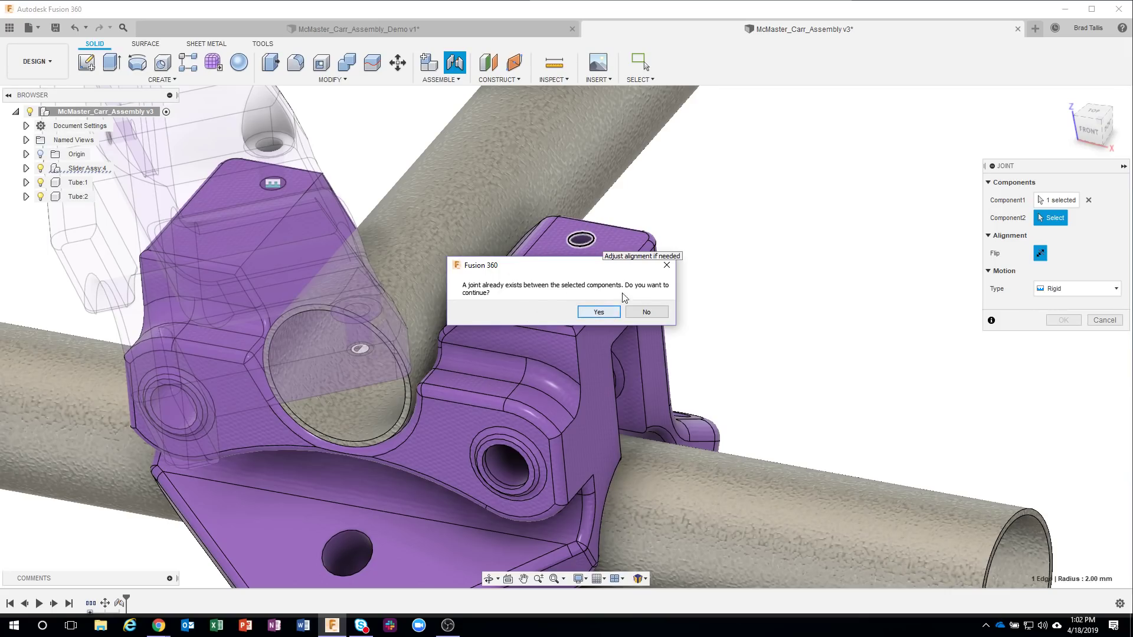
click(596, 312)
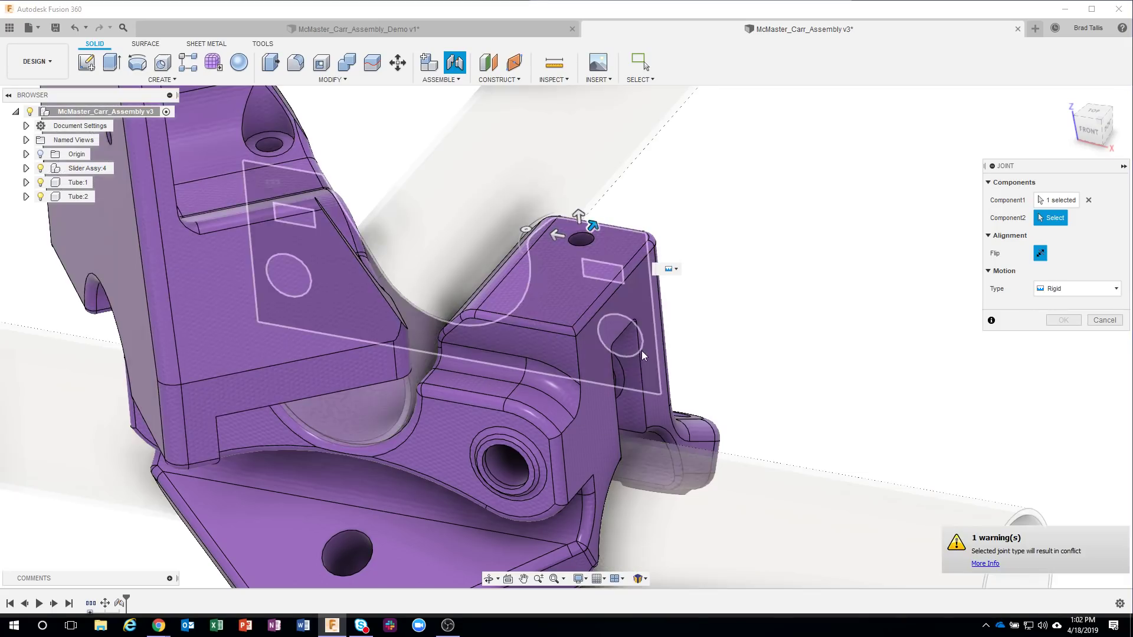
click(642, 351)
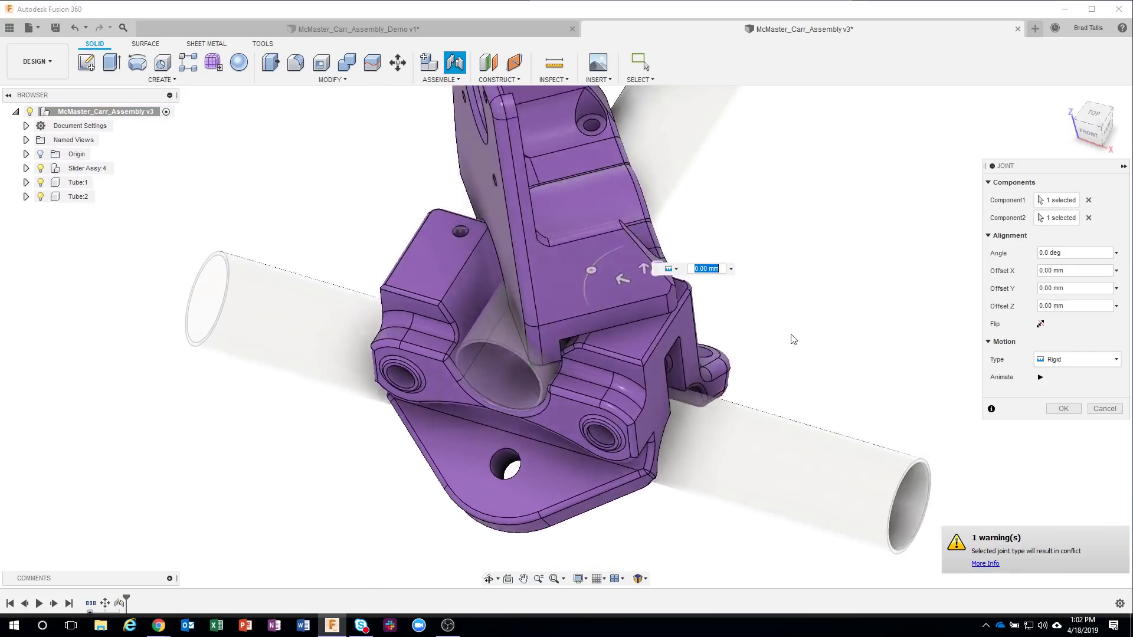
shift+middle_drag(793, 340, 717, 441)
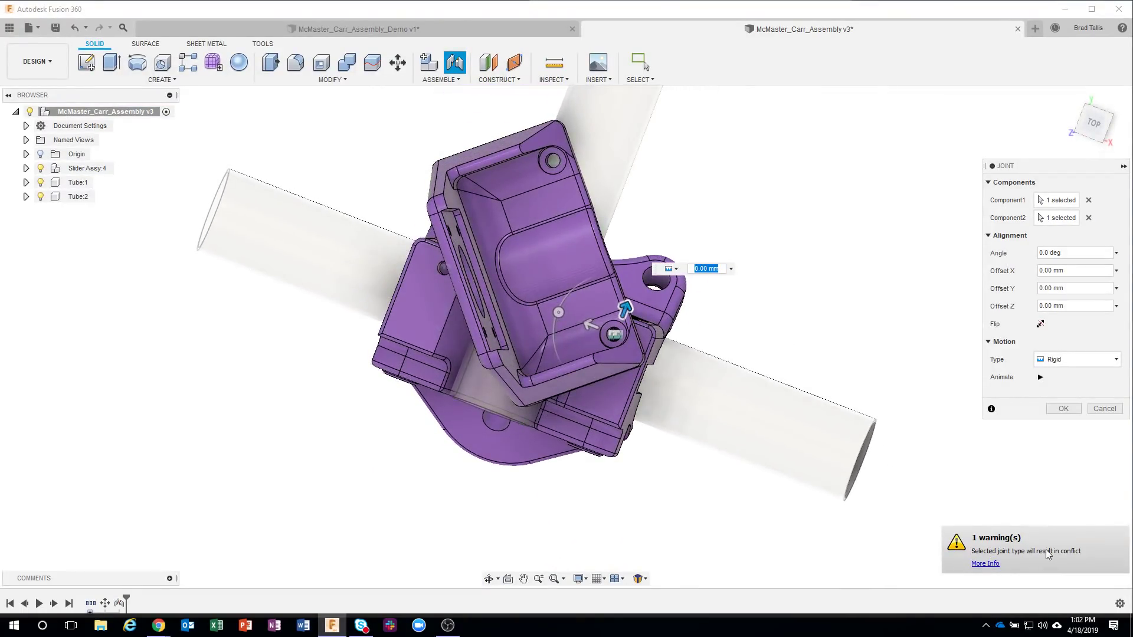
mouse_move(1049, 555)
shift+middle_down()
mouse_move(1059, 554)
mouse_move(1050, 545)
shift+middle_up()
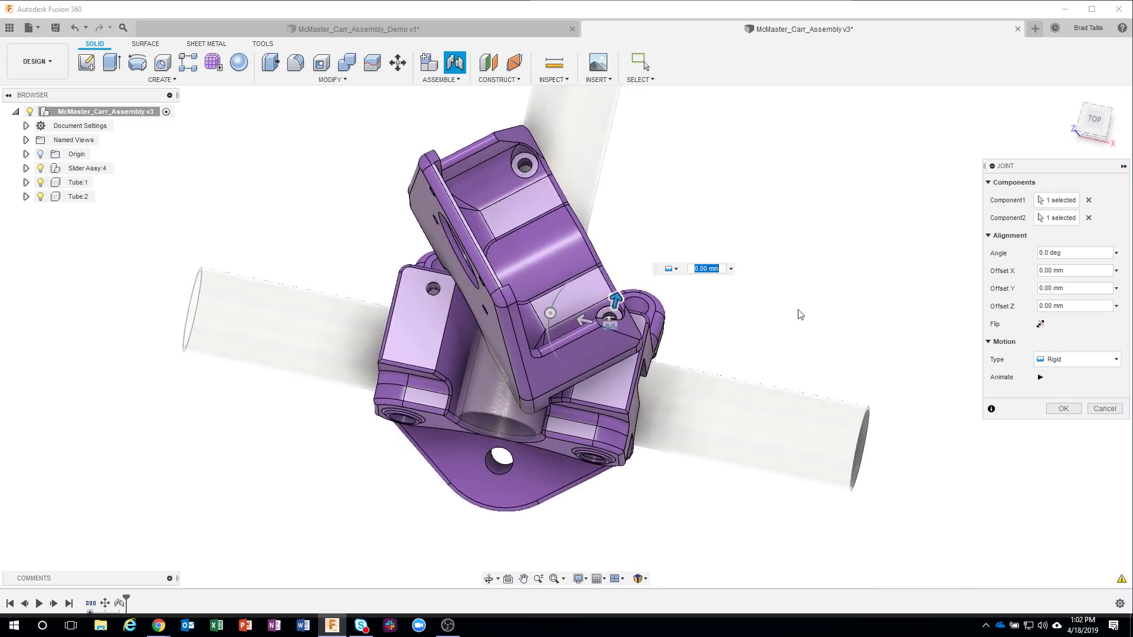
click(1060, 413)
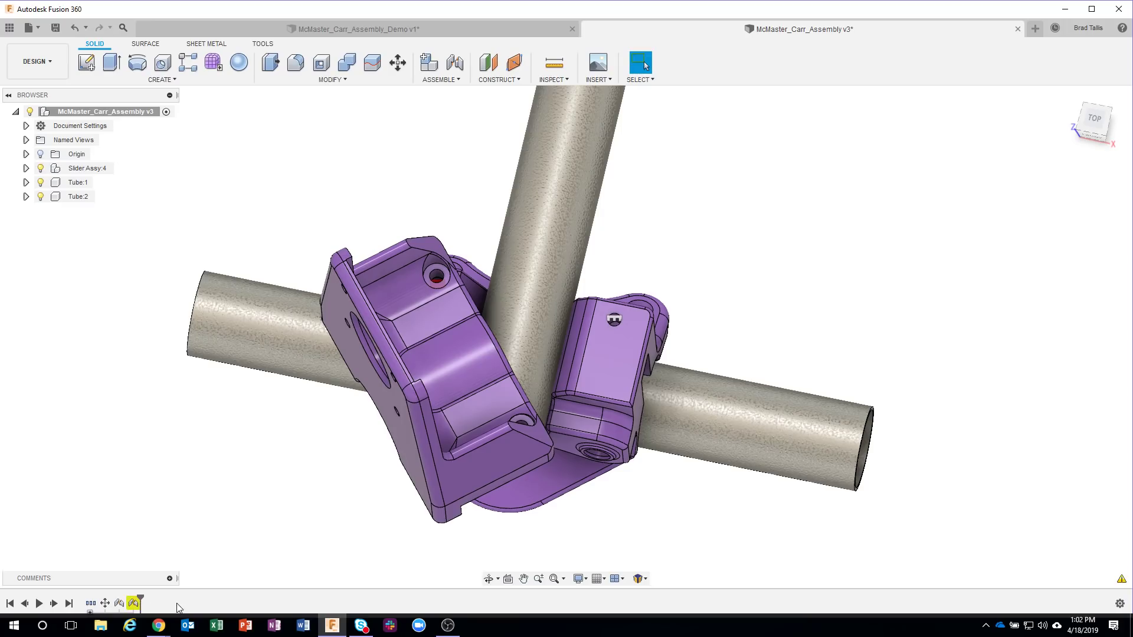
Step: Change the first bracket joint's motion type to Revolute about the Z axis
click(121, 604)
click(270, 491)
shift+middle_drag(389, 471, 533, 424)
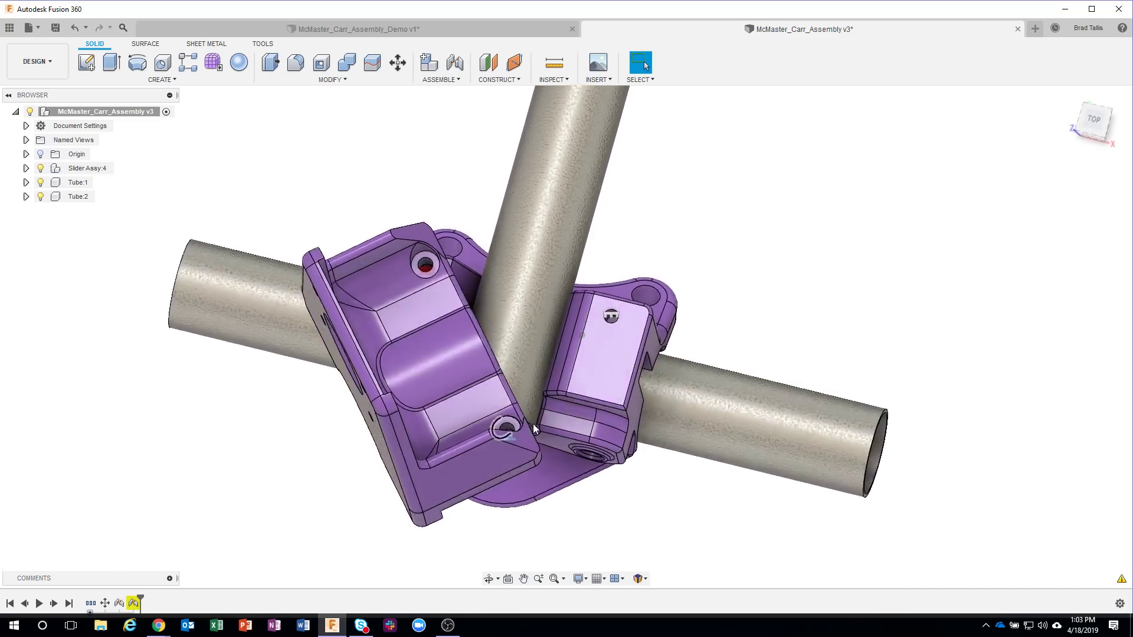
shift+middle_drag(697, 520, 434, 302)
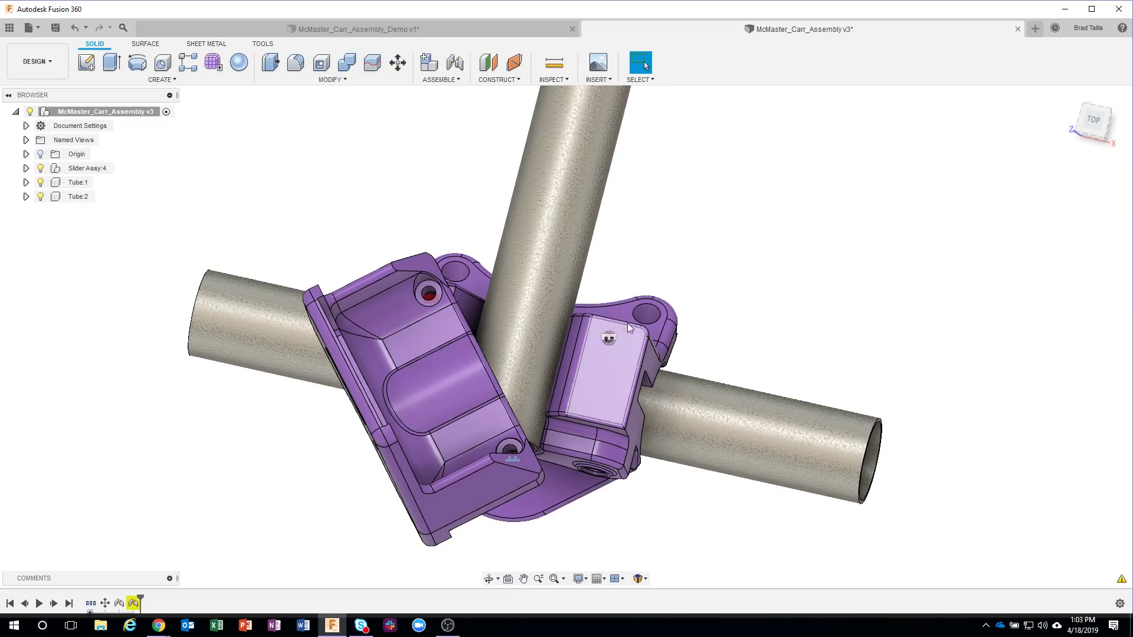
shift+middle_drag(604, 346, 190, 524)
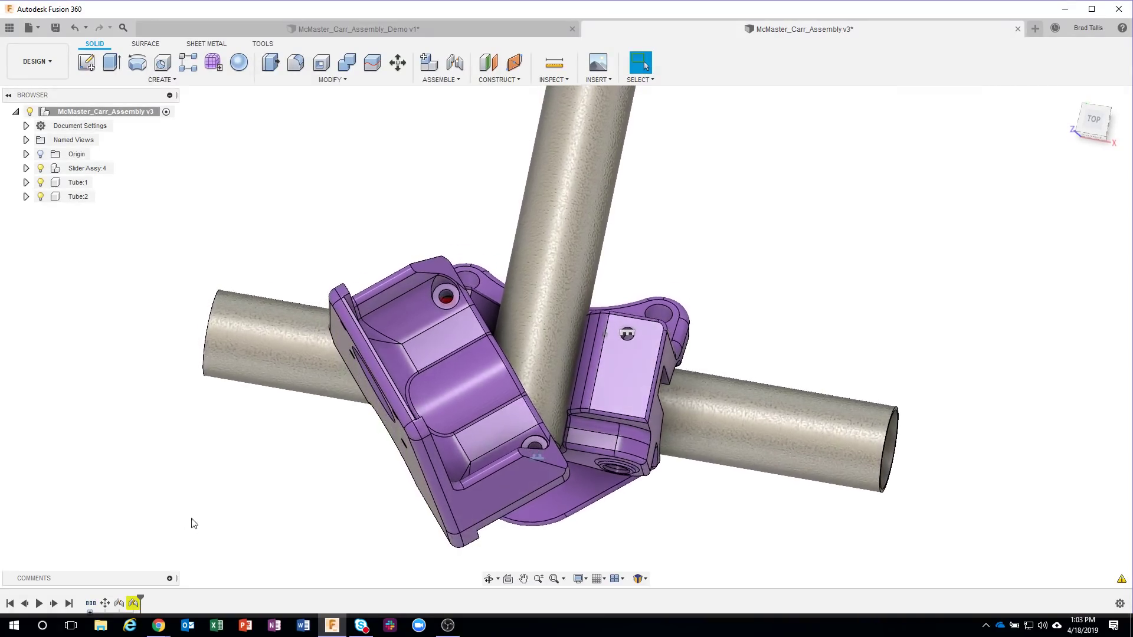
double_click(119, 605)
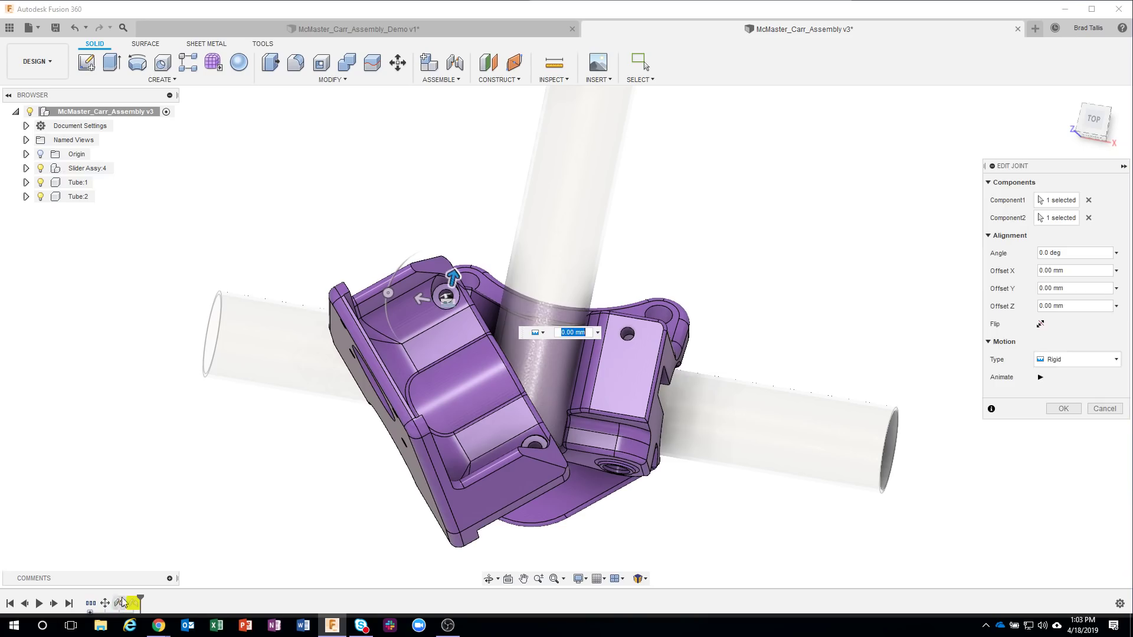
click(1076, 361)
click(1065, 391)
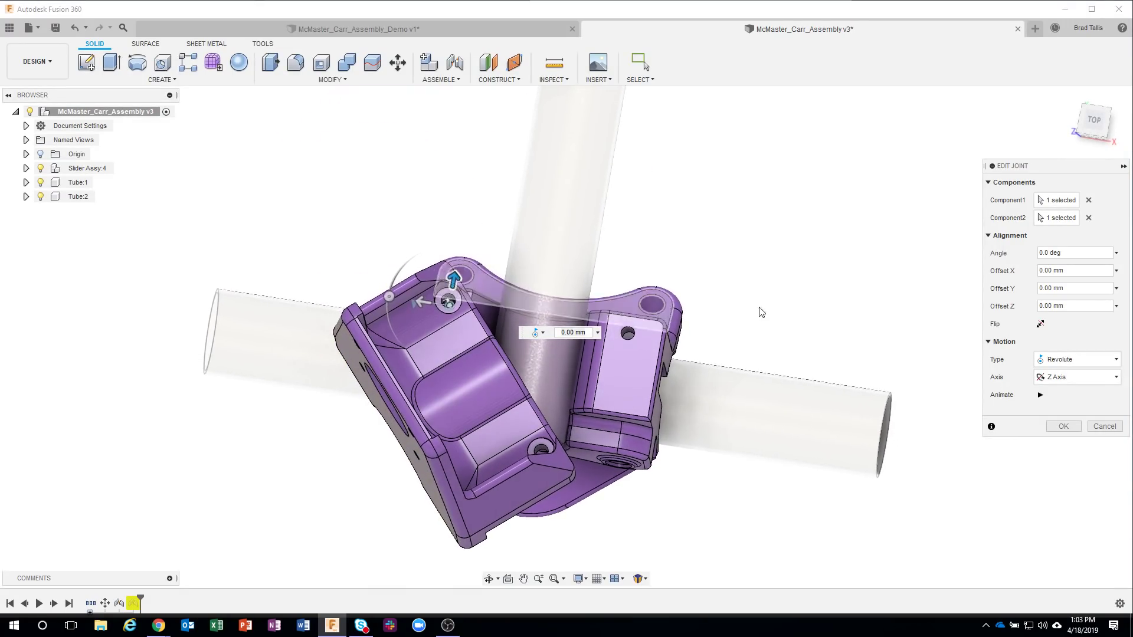
click(1064, 425)
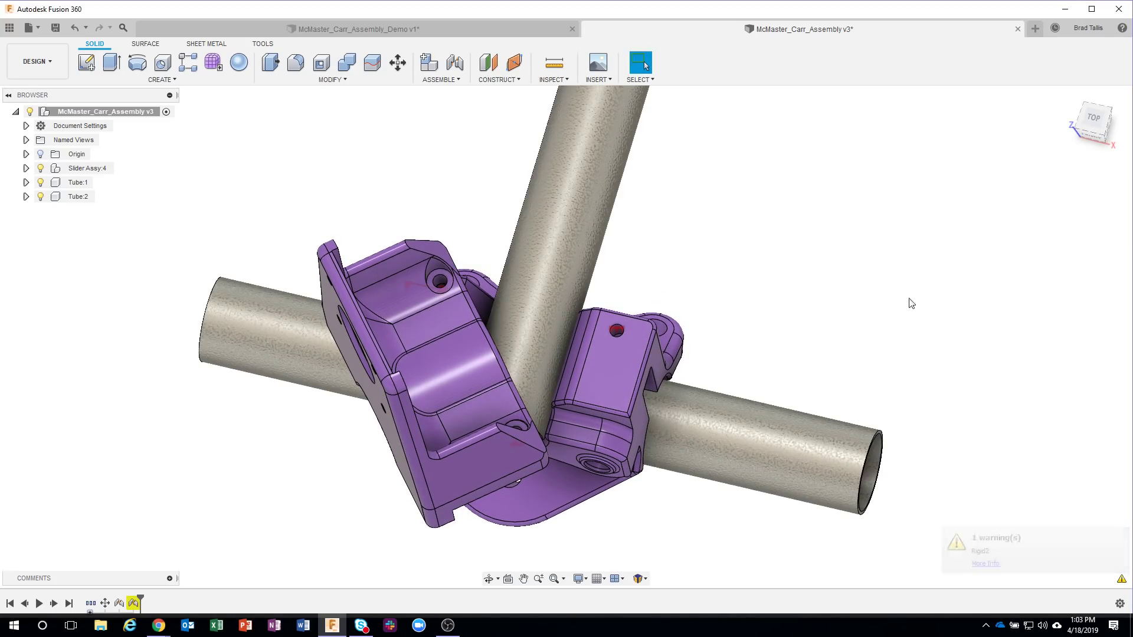
Step: Change the second bracket joint's motion type to Revolute about the Z axis
shift+middle_drag(800, 257, 483, 293)
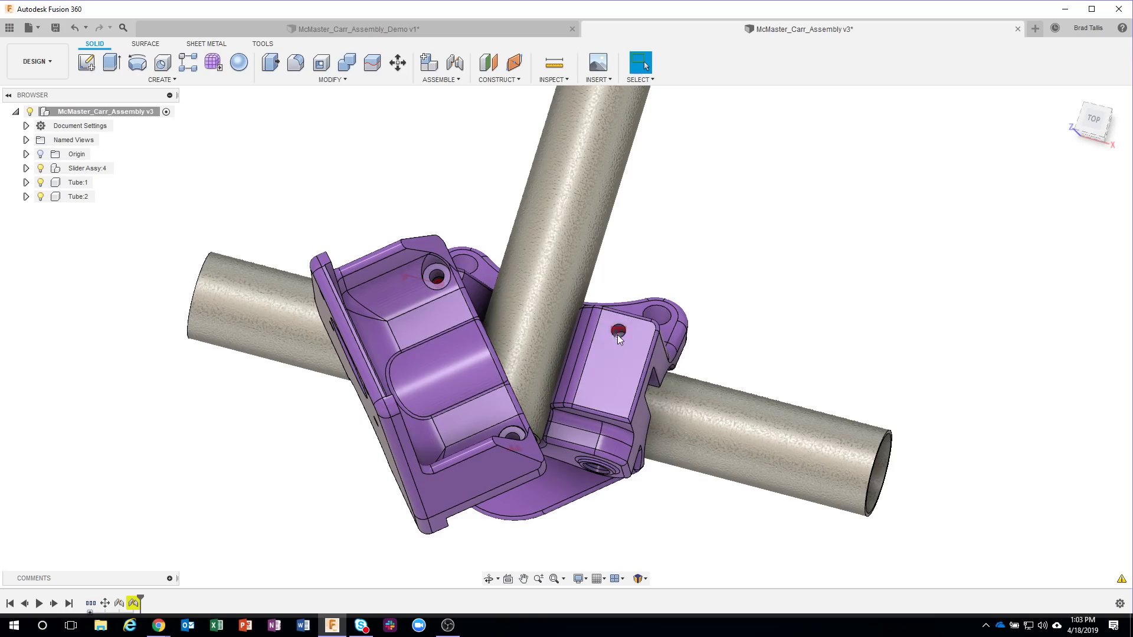
shift+middle_drag(342, 505, 335, 500)
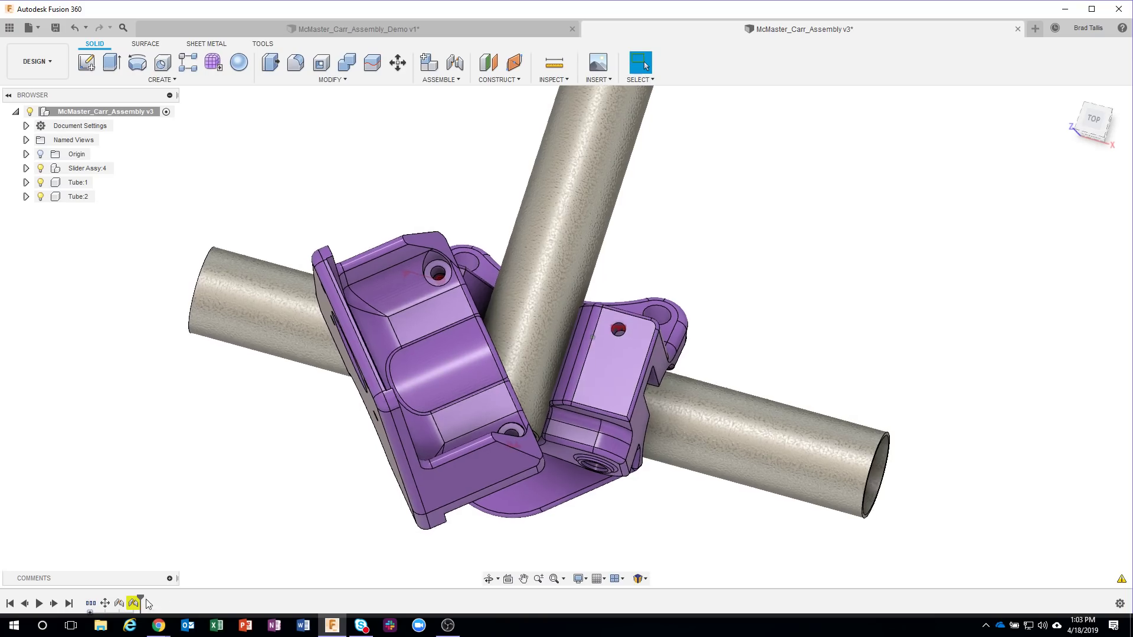
double_click(139, 602)
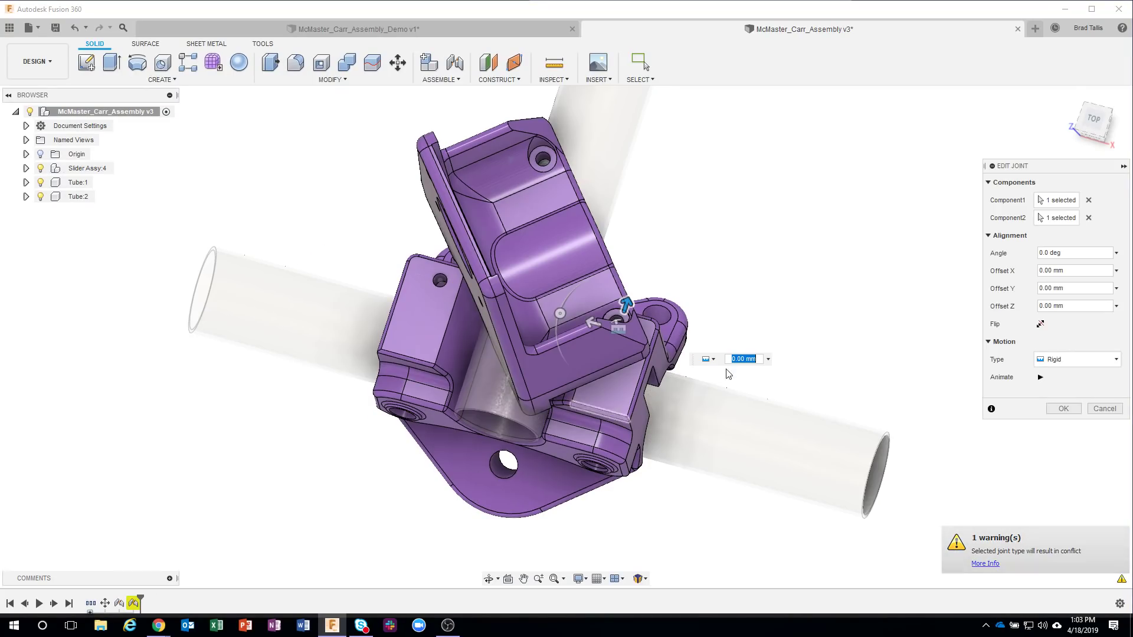
shift+middle_drag(647, 315, 637, 367)
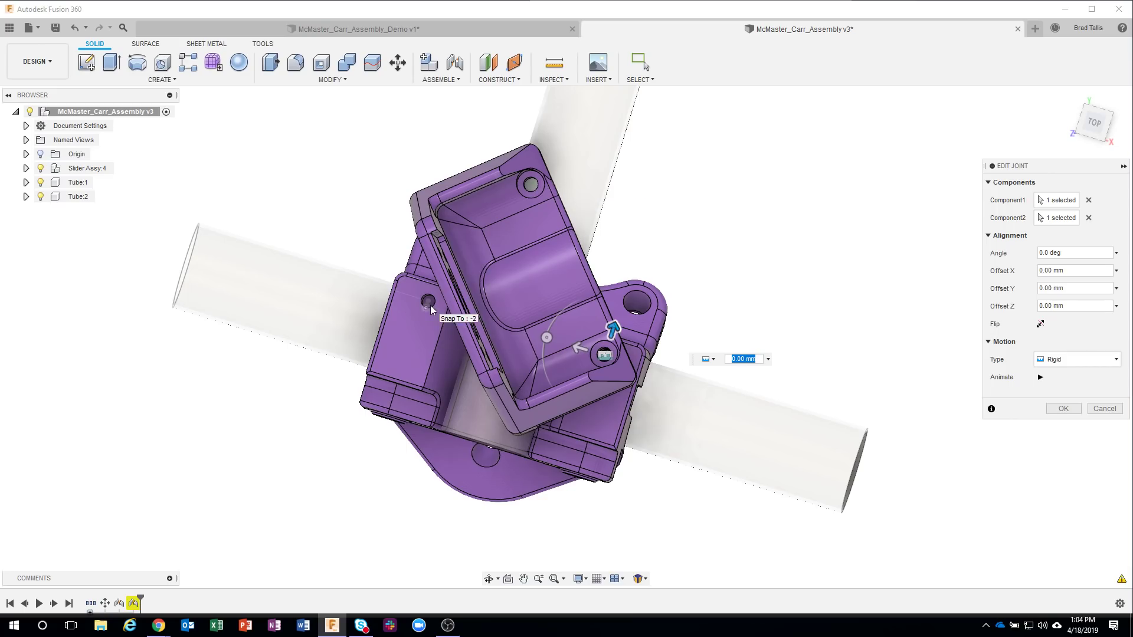
click(1076, 361)
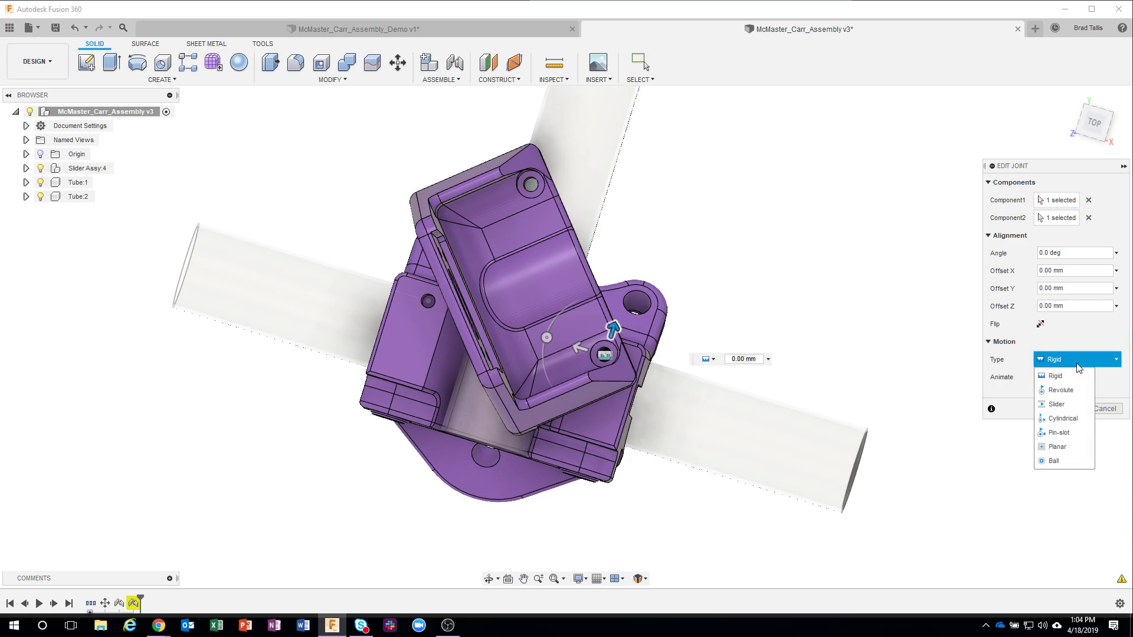
click(1061, 390)
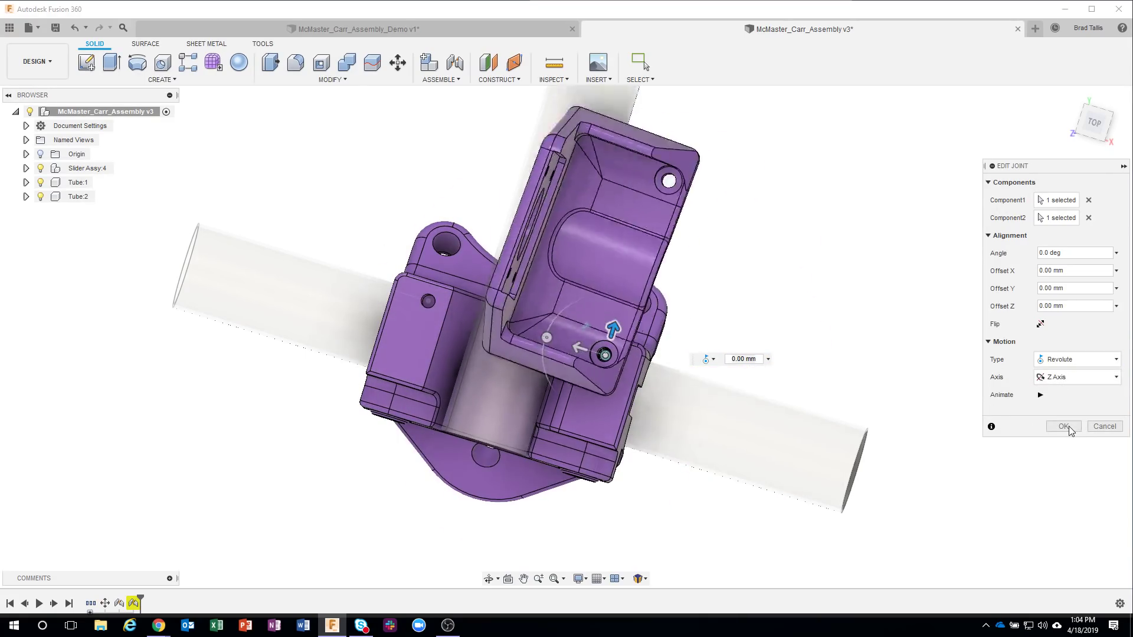
click(1069, 426)
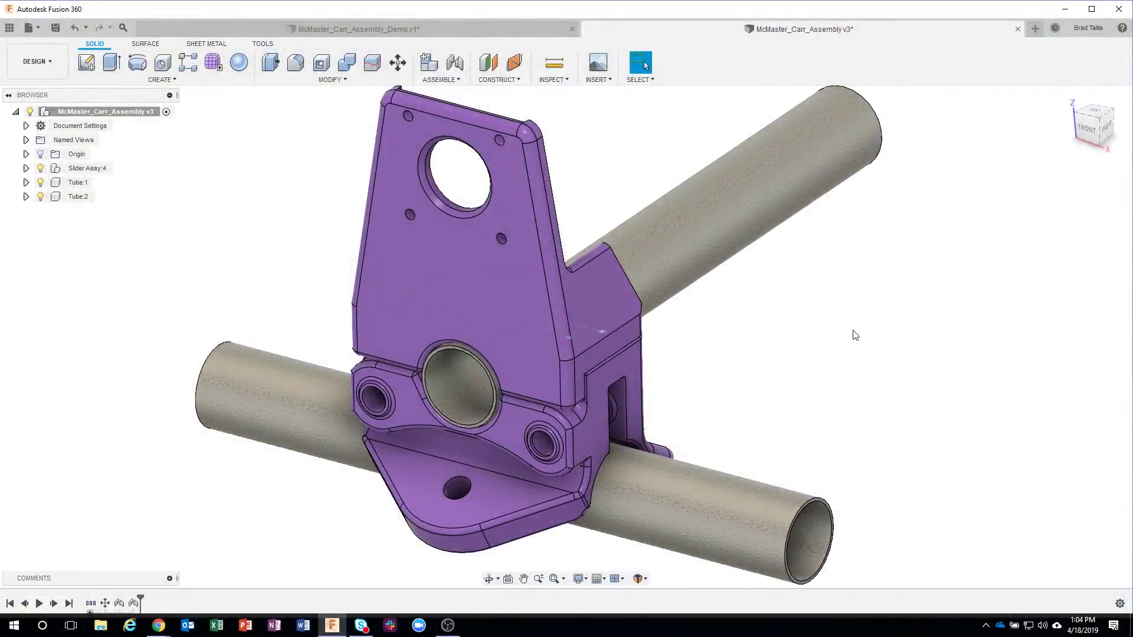
Step: Switch to the McMaster_Carr_Assembly_Demo document and examine the bearings, bolts and nuts fitted to the slider from the front and rear
scroll(852, 331, up, 3)
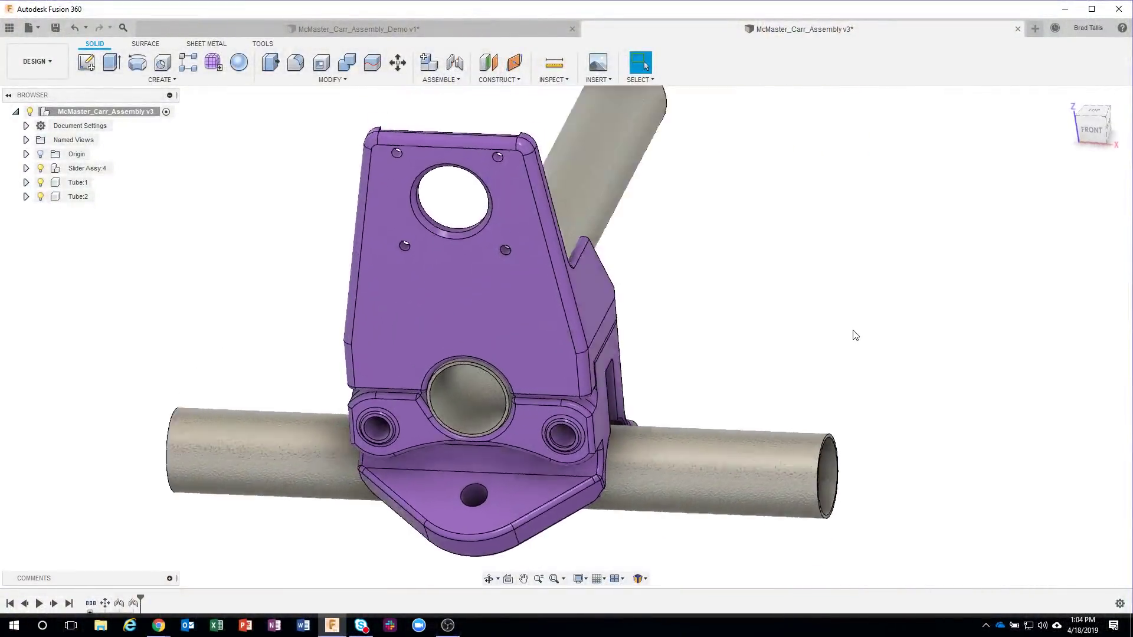
shift+middle_drag(856, 335, 820, 252)
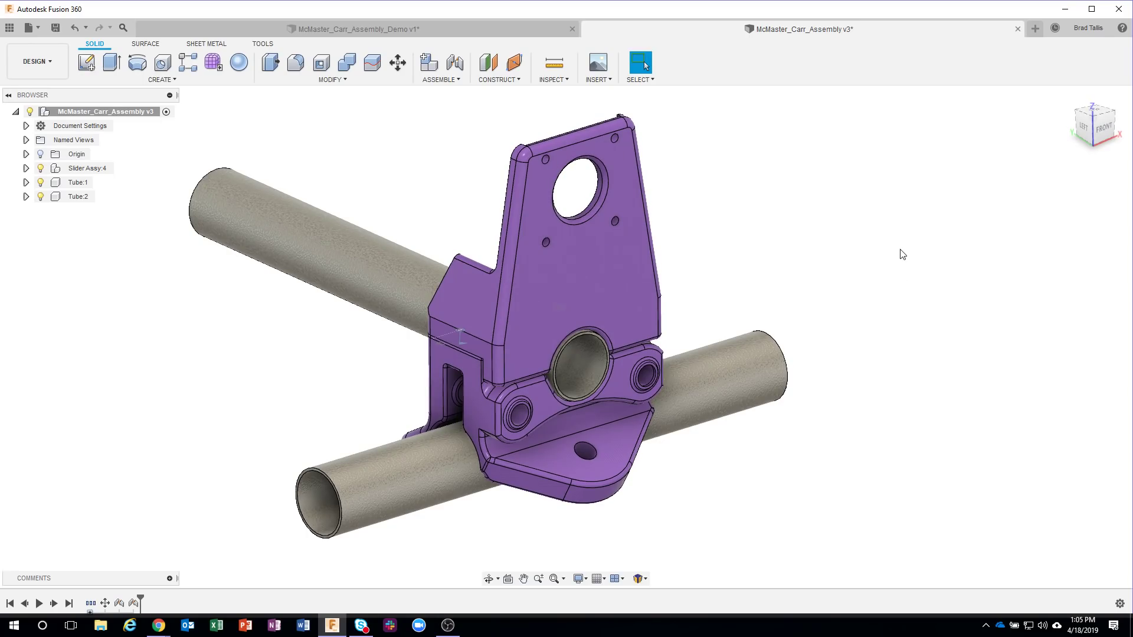
click(422, 28)
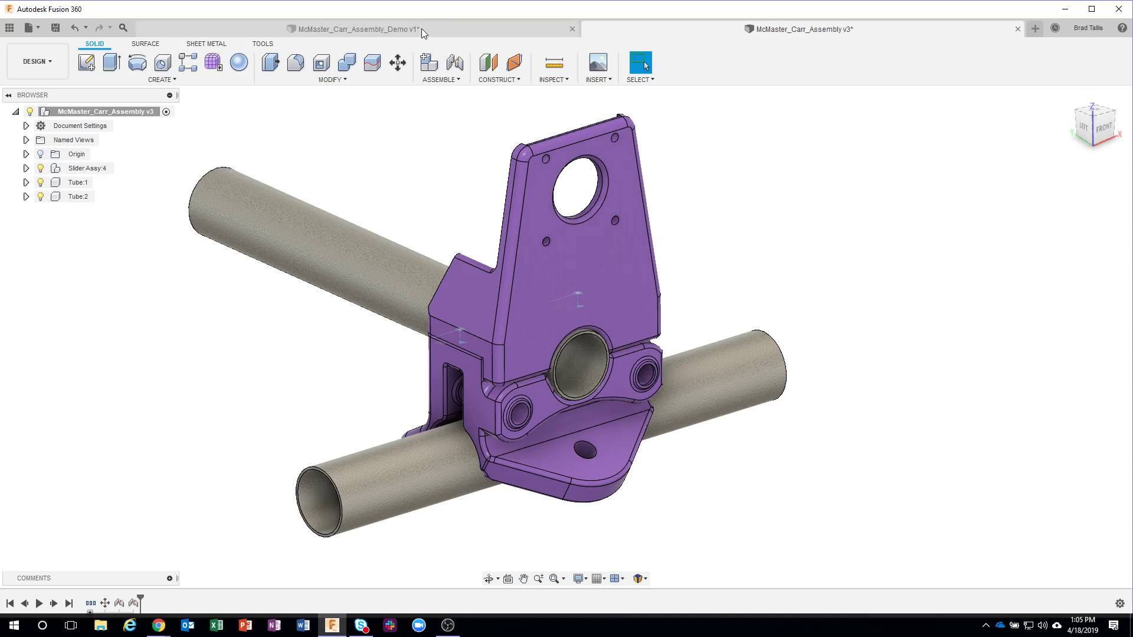
scroll(840, 263, up, 5)
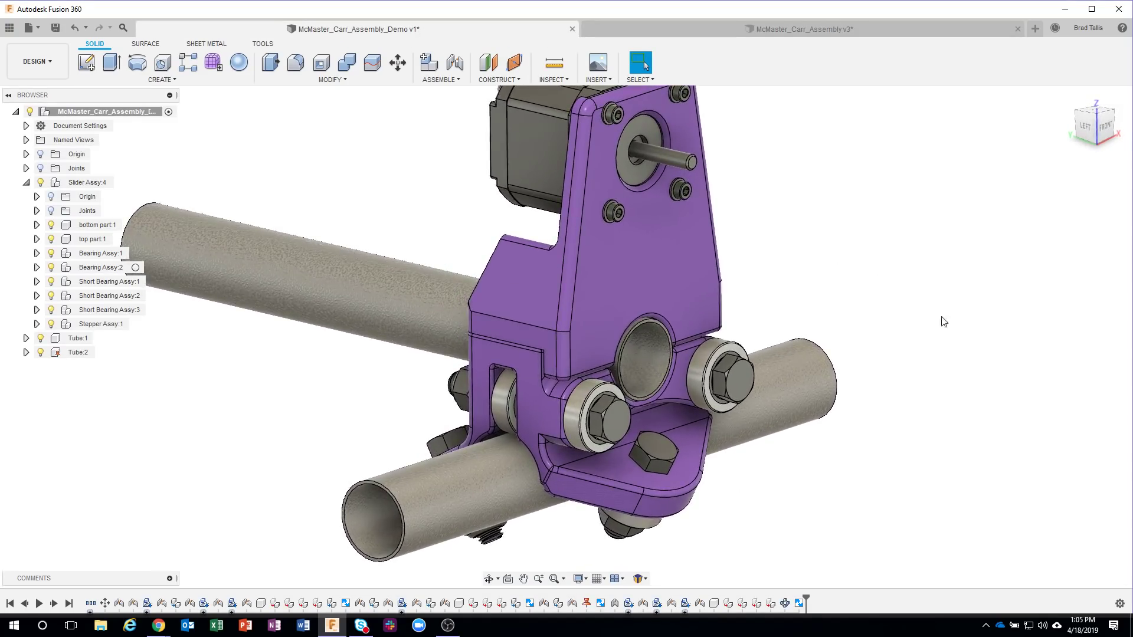
shift+middle_drag(666, 329, 685, 342)
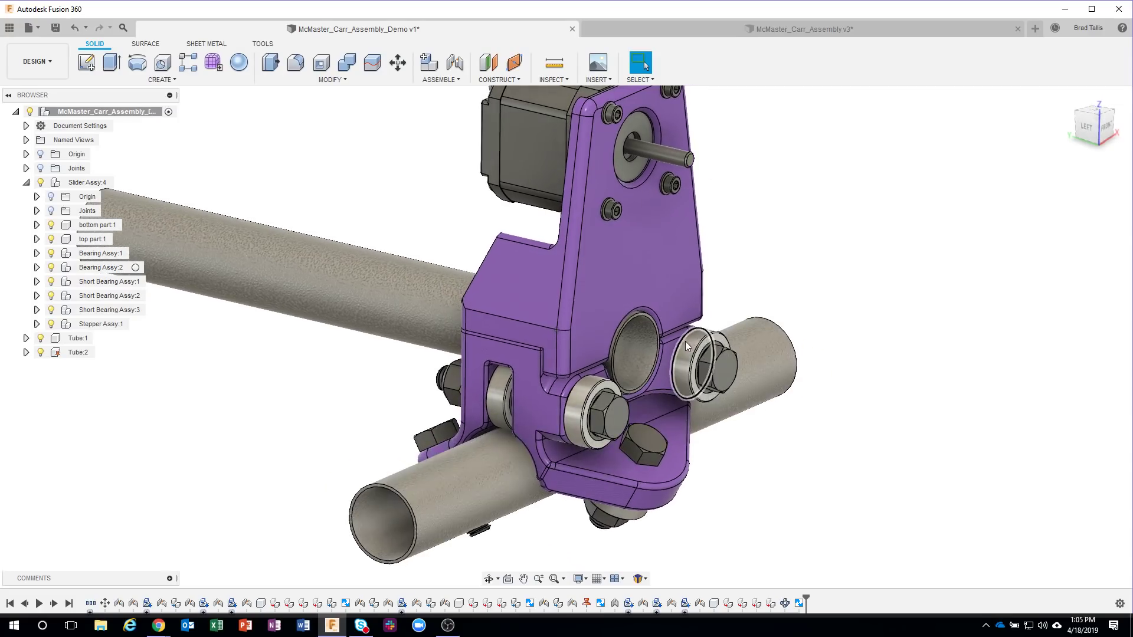
click(688, 344)
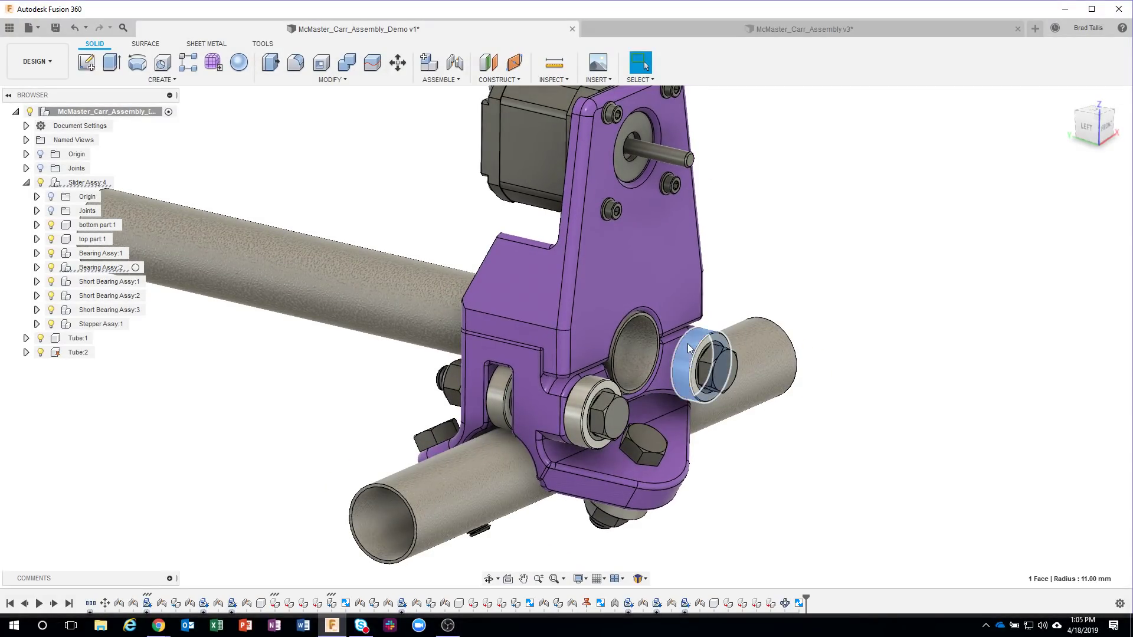
click(718, 377)
shift+middle_drag(815, 456, 442, 367)
click(440, 369)
scroll(298, 401, up, 3)
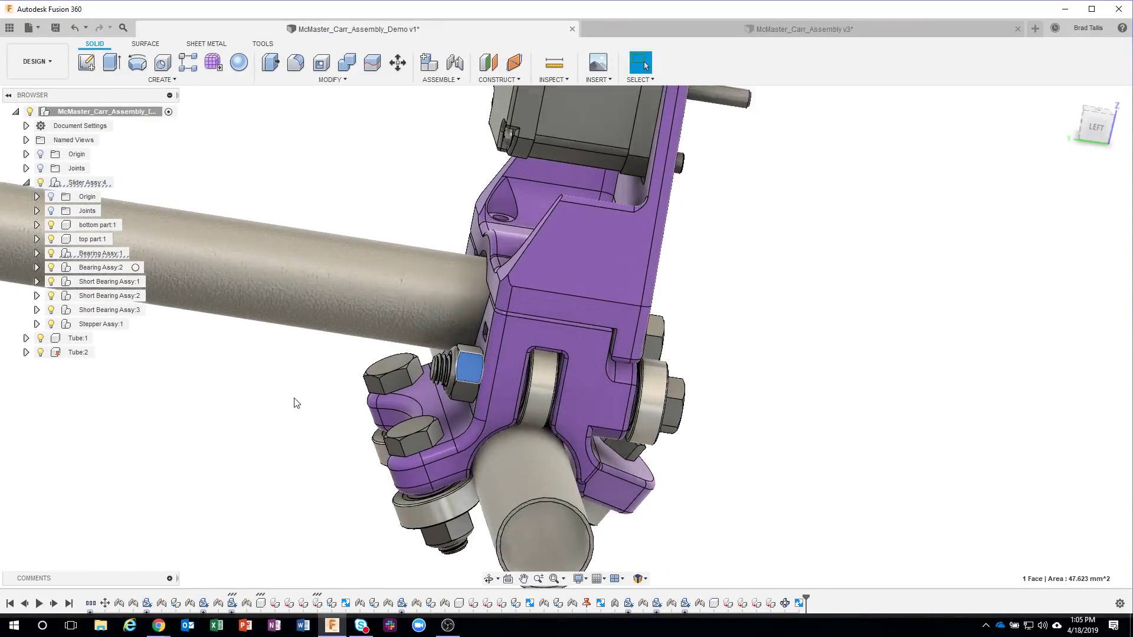
shift+middle_drag(783, 329, 906, 307)
click(843, 334)
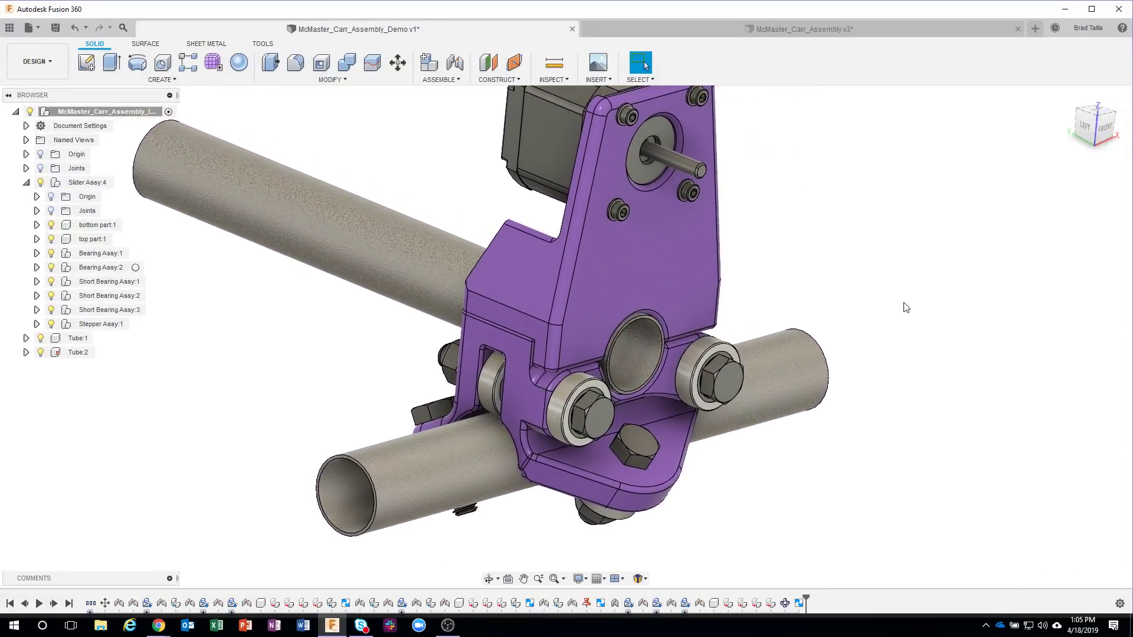
Step: Return to the McMaster_Carr_Assembly document and open an enlarged McMaster-Carr component insertion window beside the slider
click(699, 31)
scroll(820, 223, up, 4)
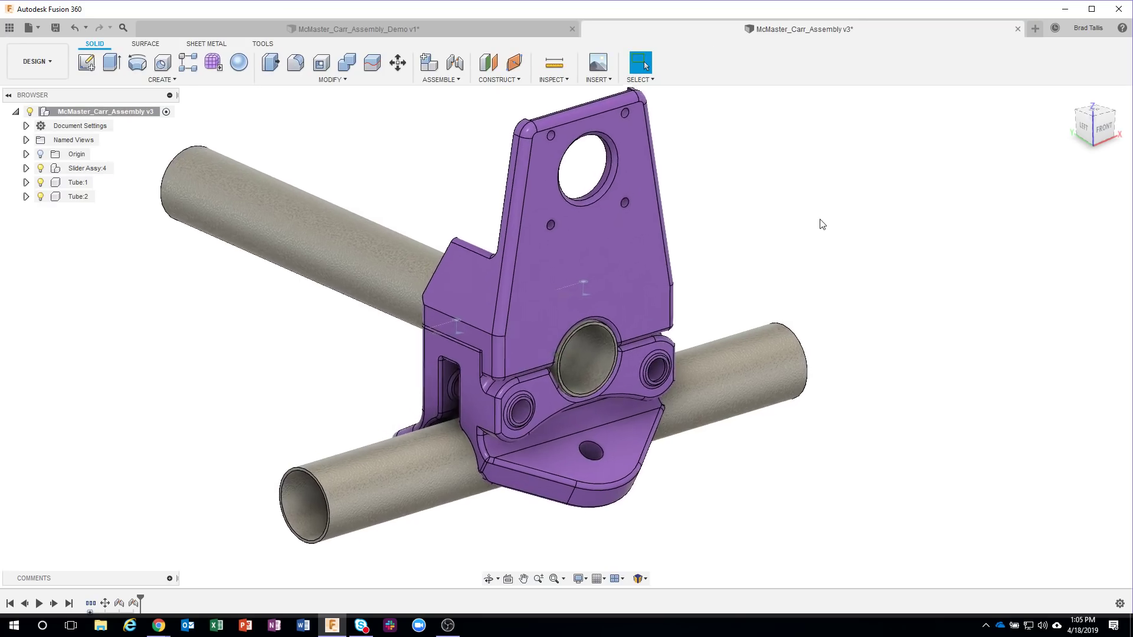
click(607, 81)
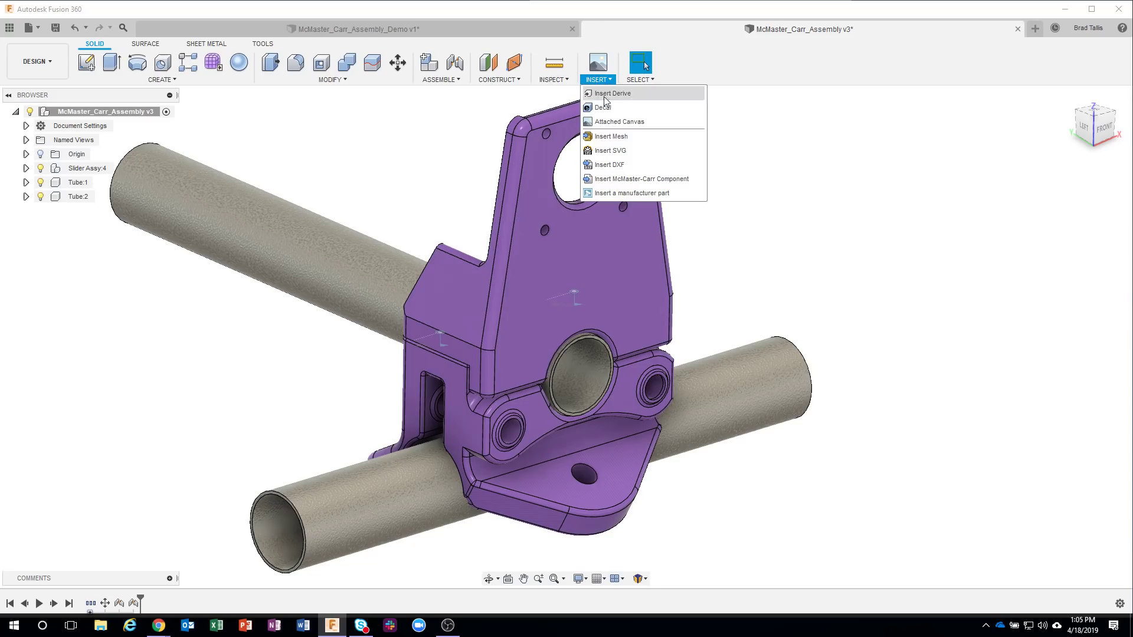
click(639, 179)
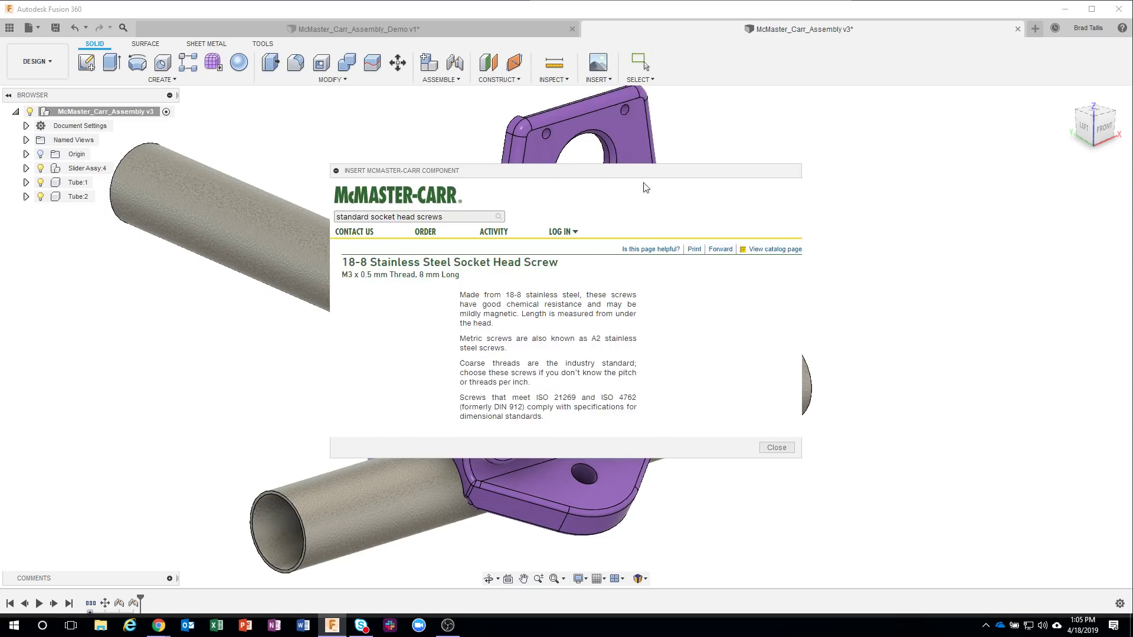
drag(614, 174, 759, 112)
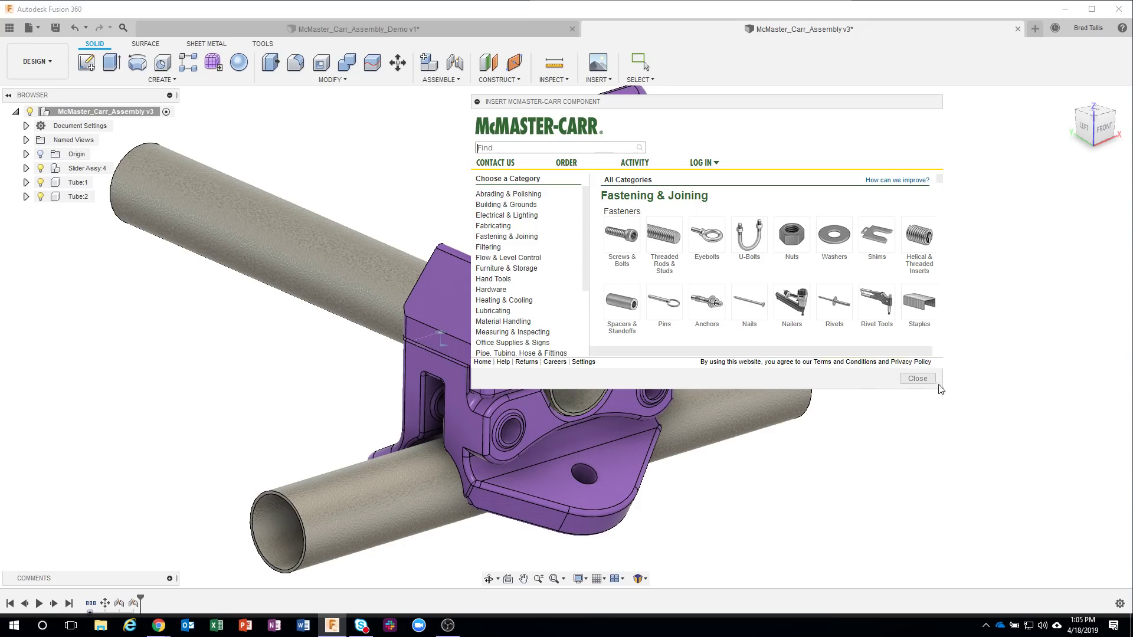
drag(941, 387, 1078, 509)
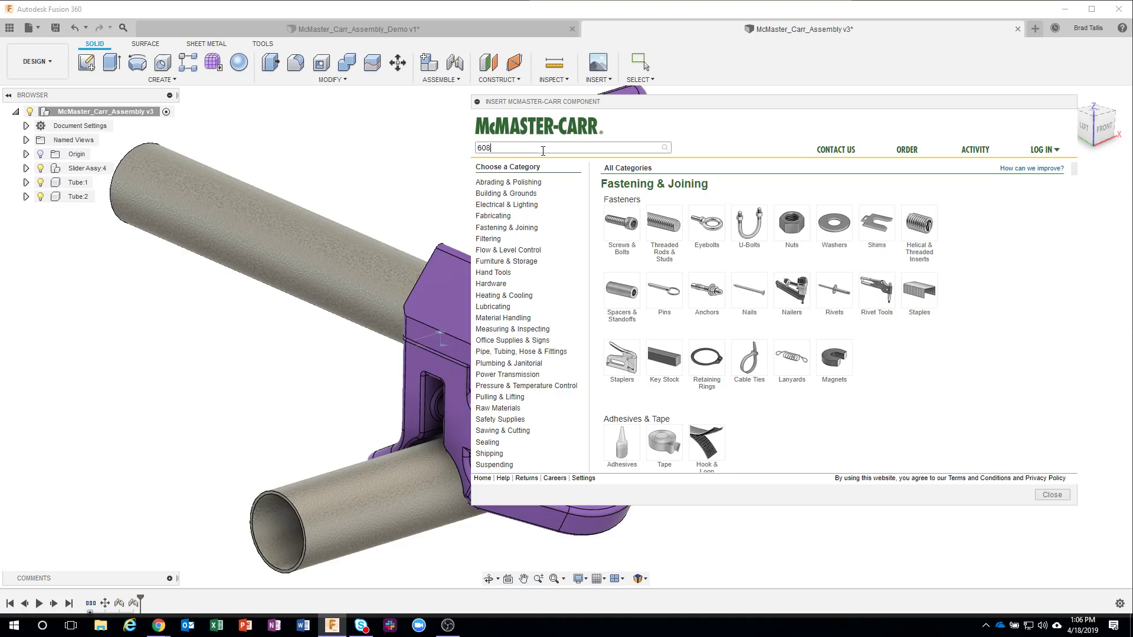
Step: Search the McMaster-Carr catalog for 608-2z and look through the listed ball bearing types
text(-2z)
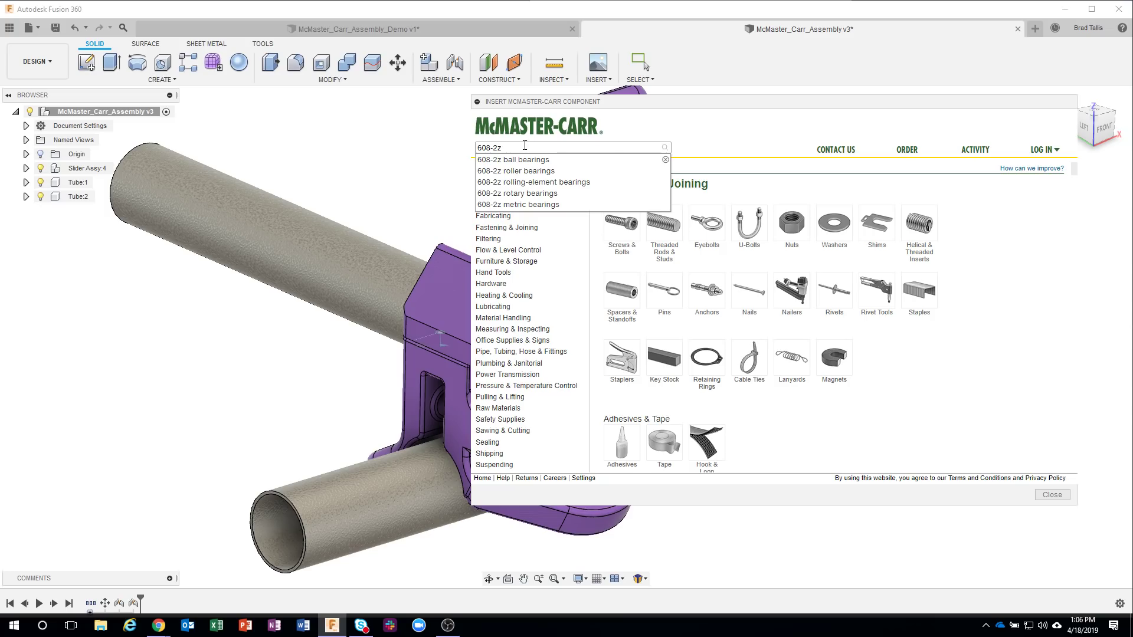
key(Return)
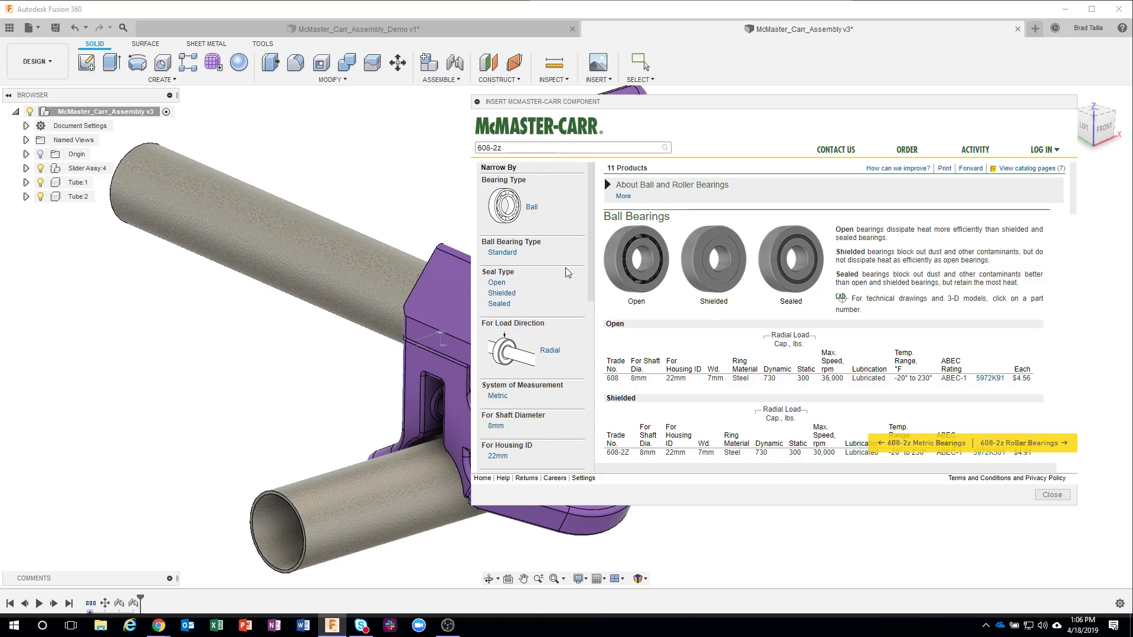
scroll(734, 307, down, 5)
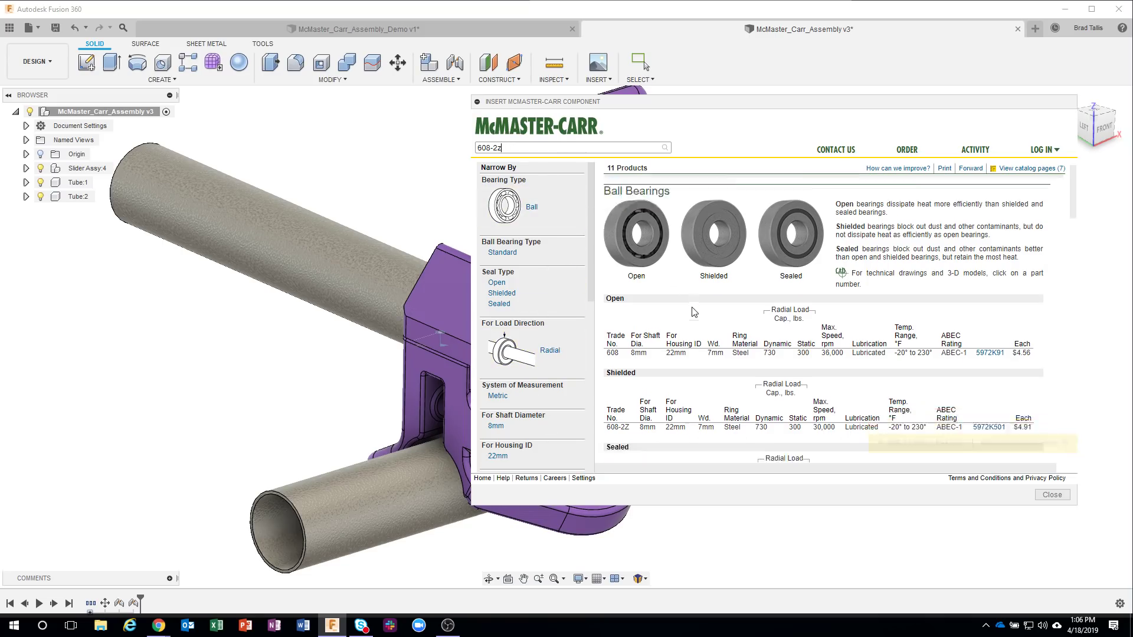
scroll(734, 306, down, 8)
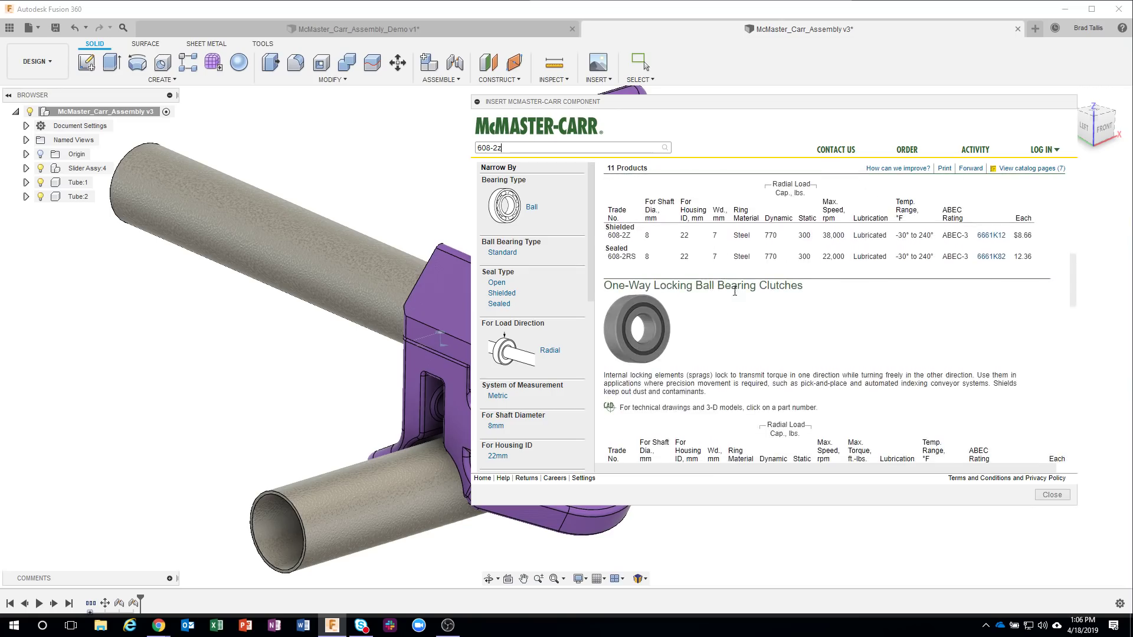
scroll(750, 223, down, 3)
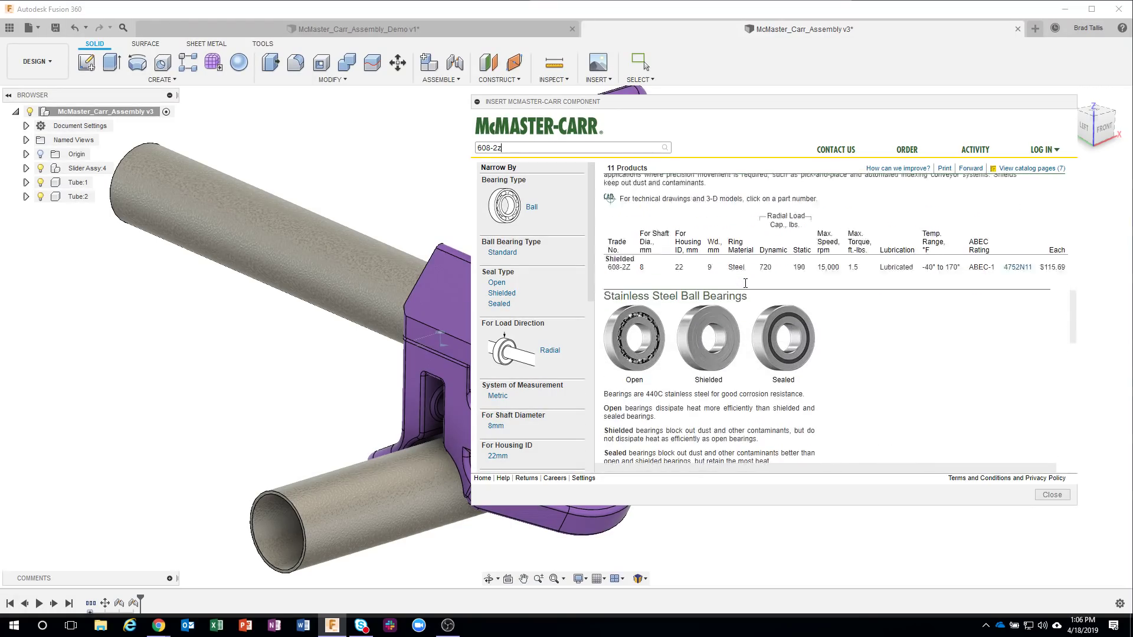
scroll(705, 301, down, 3)
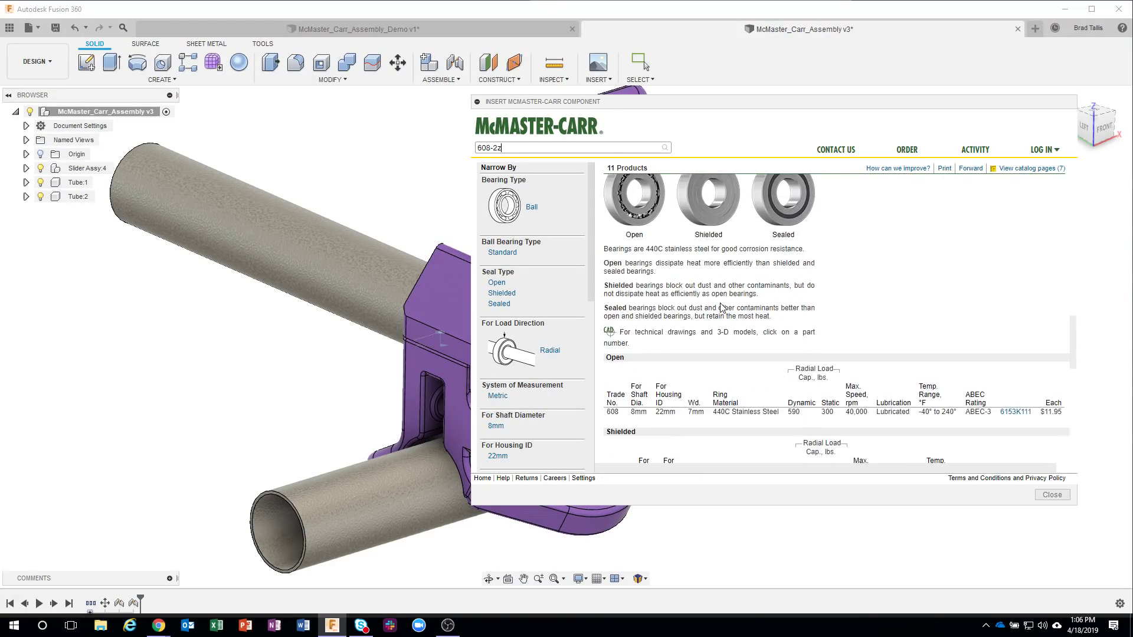
scroll(721, 307, down, 10)
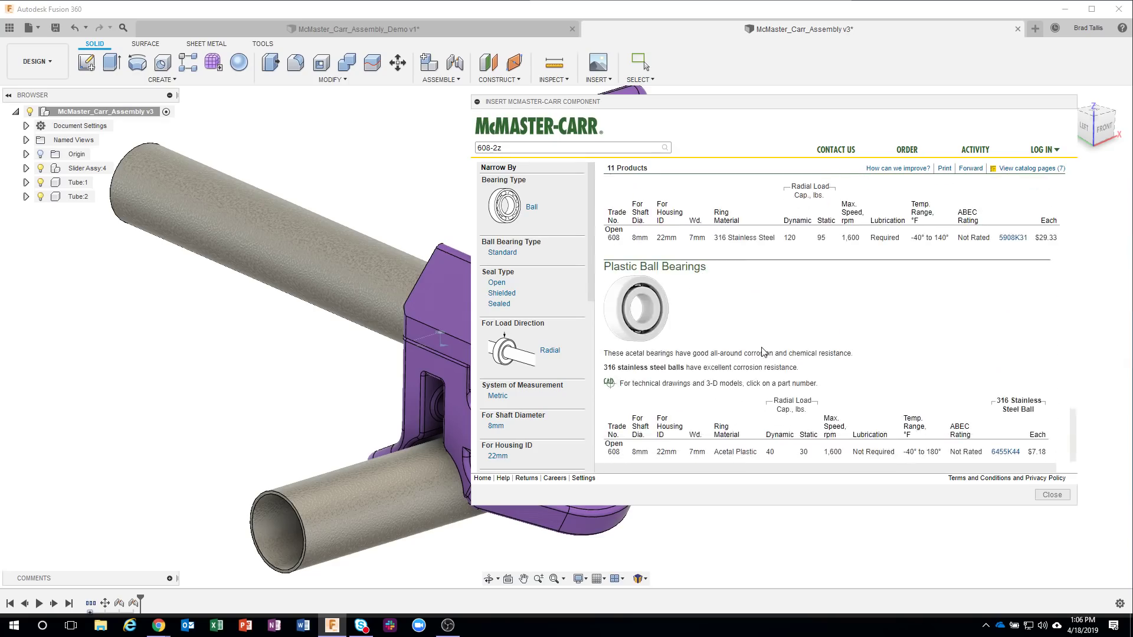
scroll(761, 352, up, 6)
scroll(704, 279, up, 8)
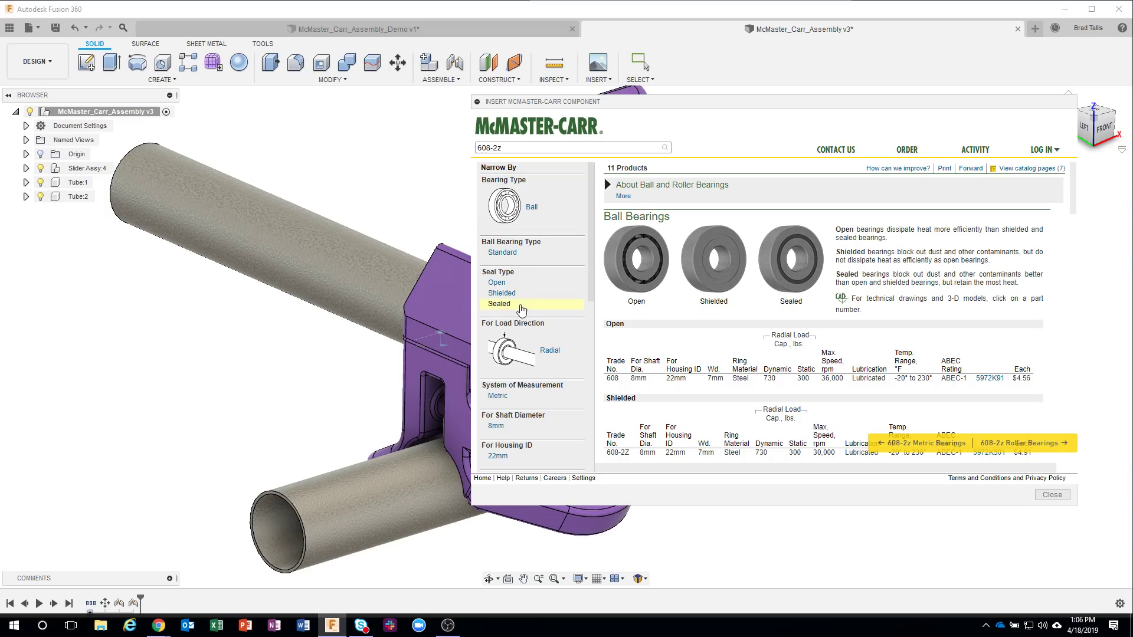
Step: Filter the bearing results to the Sealed seal type and compare the remaining standard, precision and stainless steel options
click(520, 308)
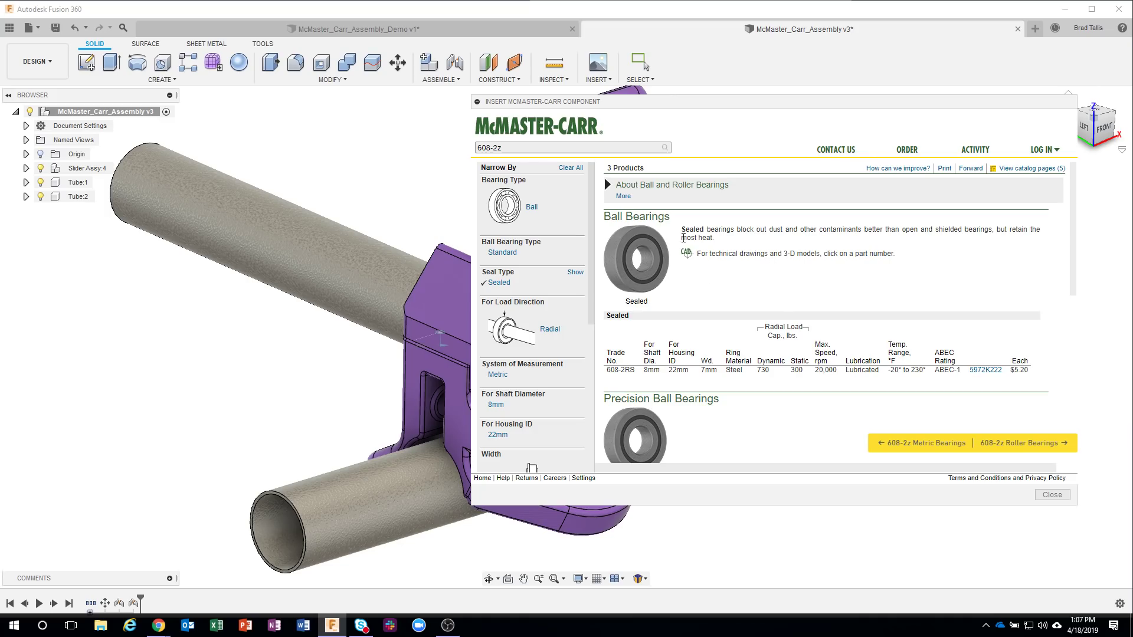
scroll(731, 350, down, 5)
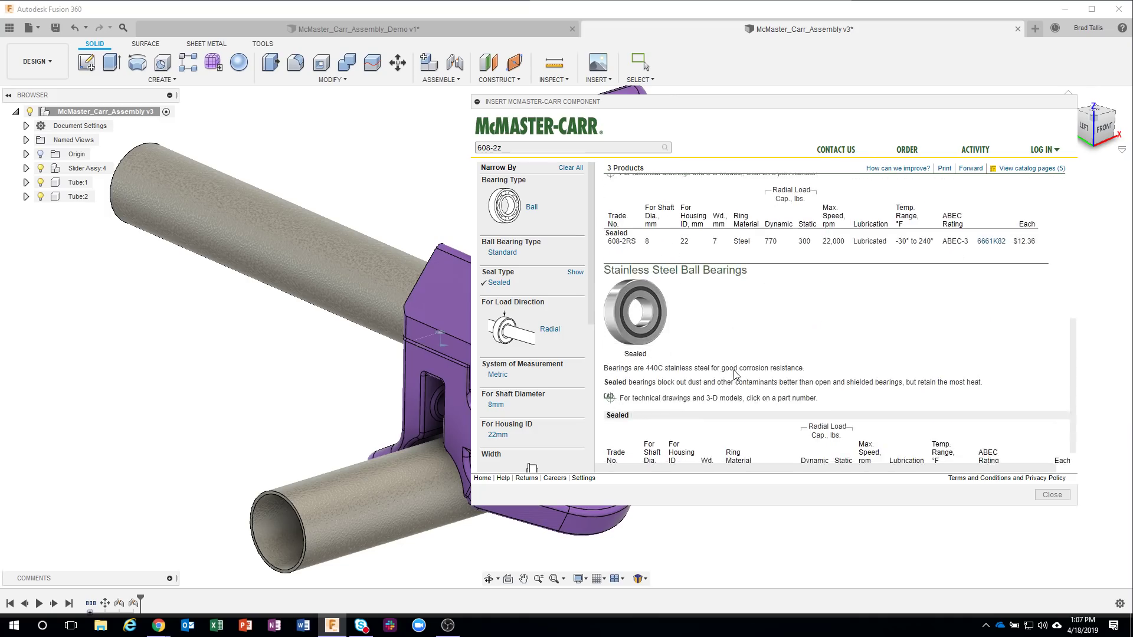
scroll(767, 292, down, 1)
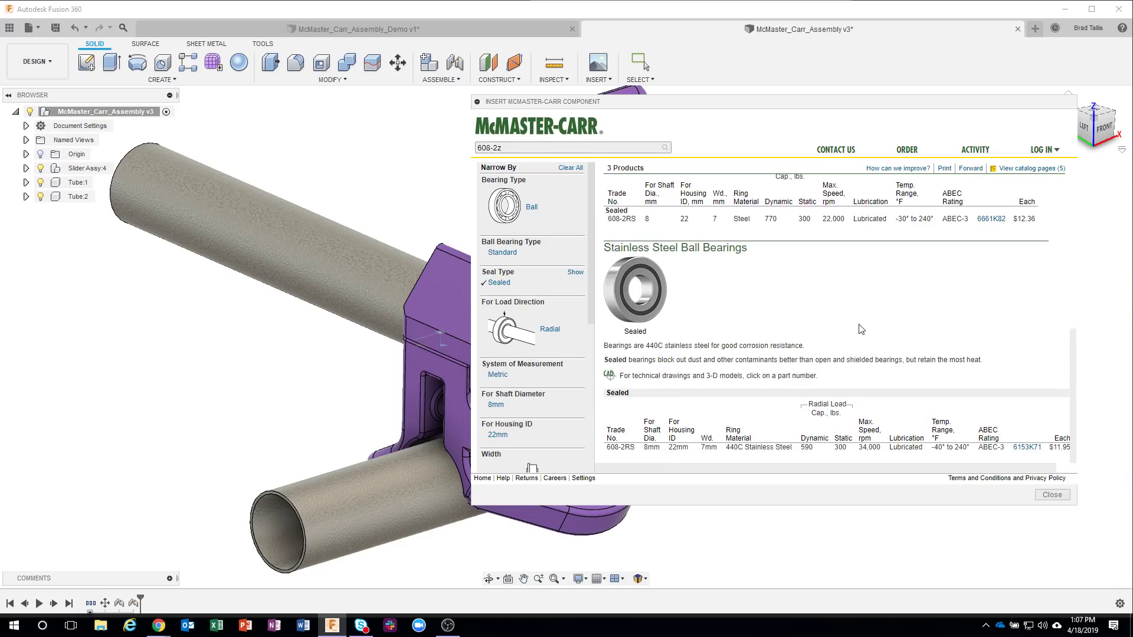
scroll(819, 318, up, 10)
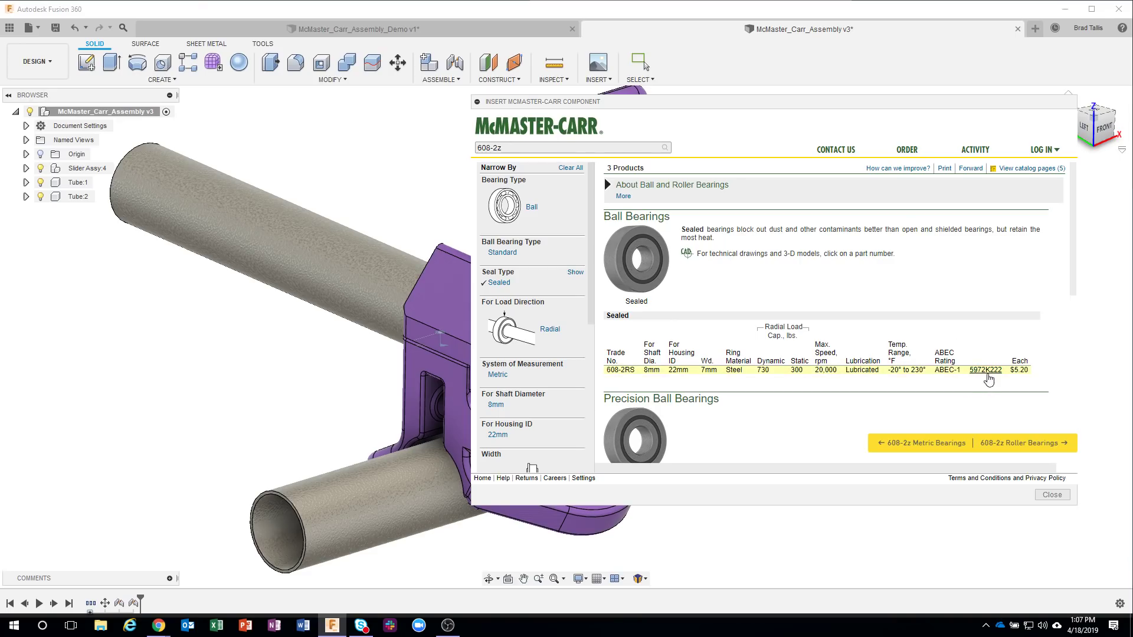
Step: Expand the catalog entry for the standard sealed steel ball bearing 608-2RS, part 5972K222
click(986, 372)
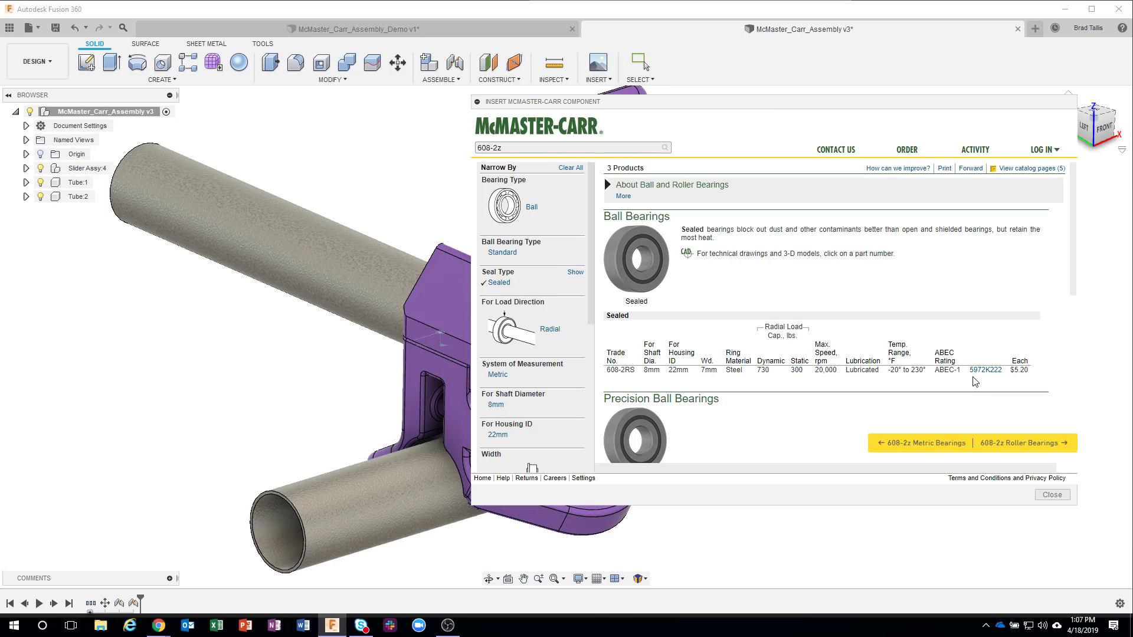
click(976, 374)
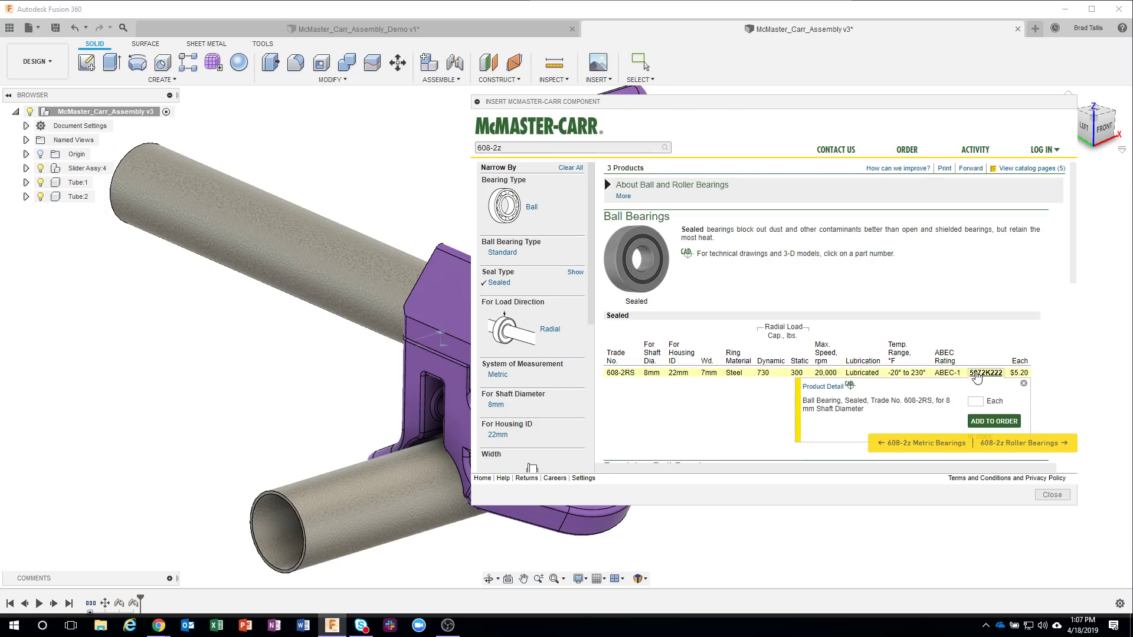
scroll(922, 338, down, 2)
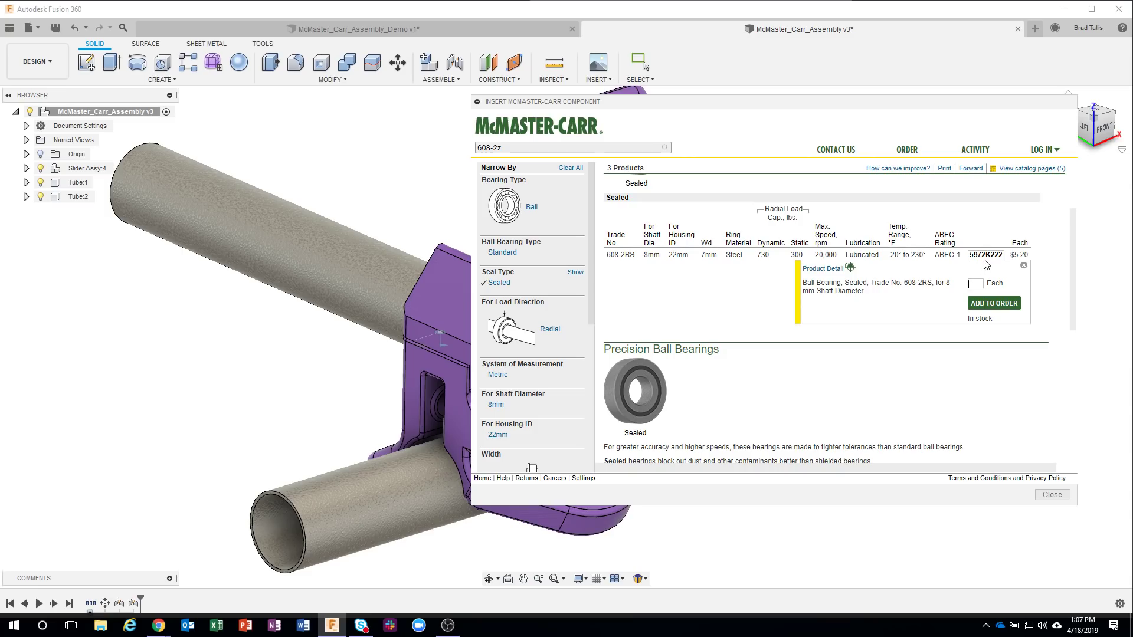
Step: Open the product details of the 608-2RS bearing and review its specifications and dimensioned drawing down to the CAD download options
click(823, 269)
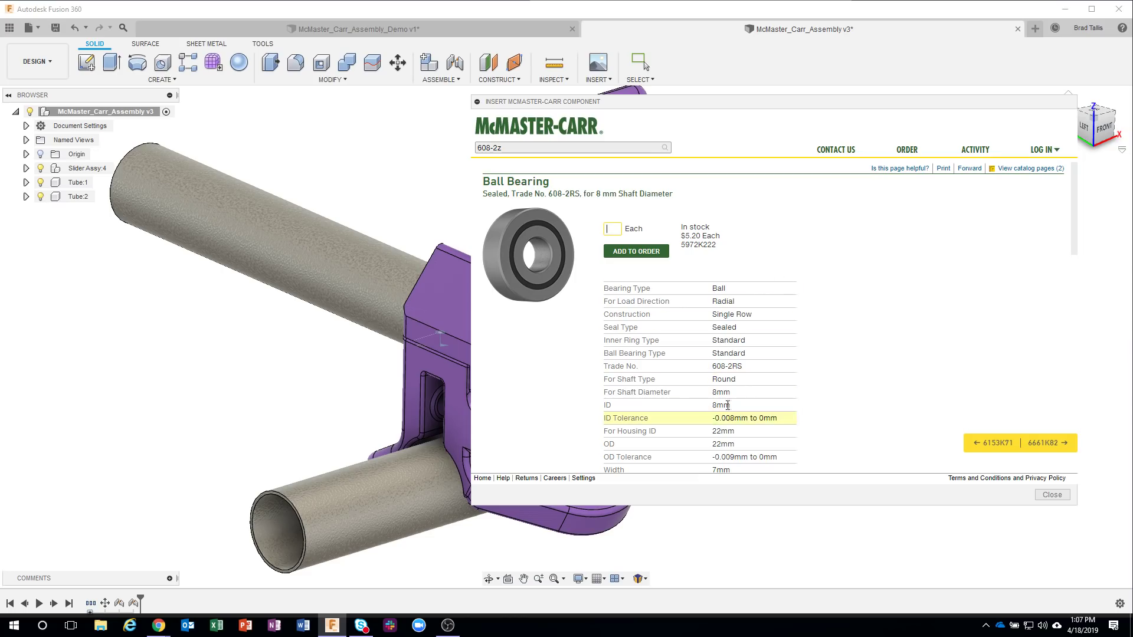
scroll(778, 392, down, 1)
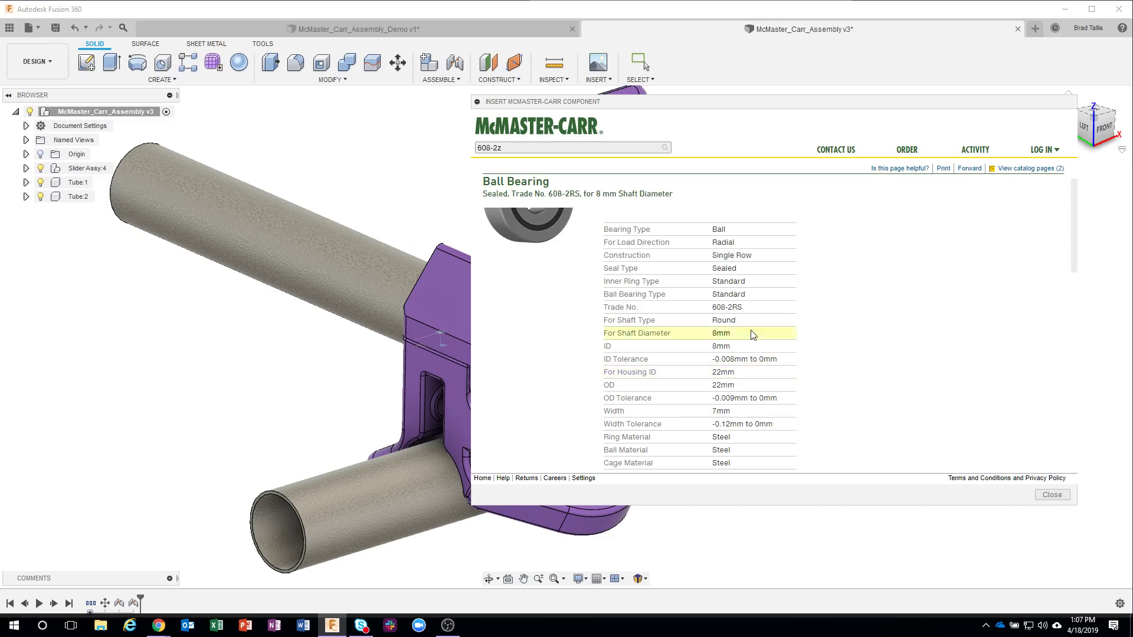
scroll(745, 333, down, 3)
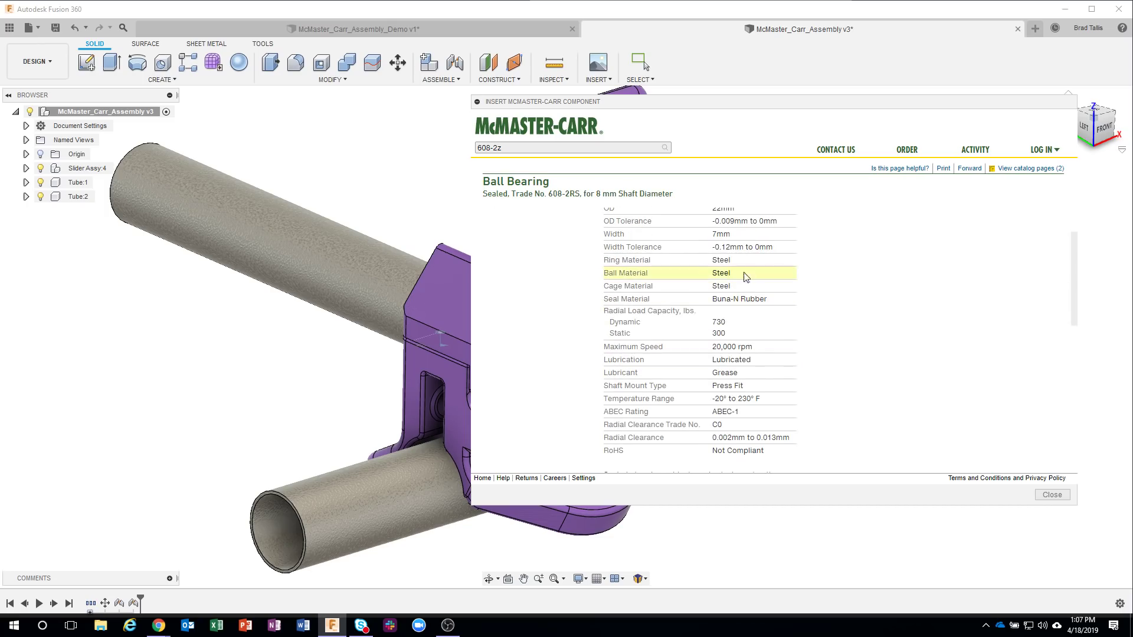
scroll(752, 292, down, 3)
scroll(750, 285, down, 5)
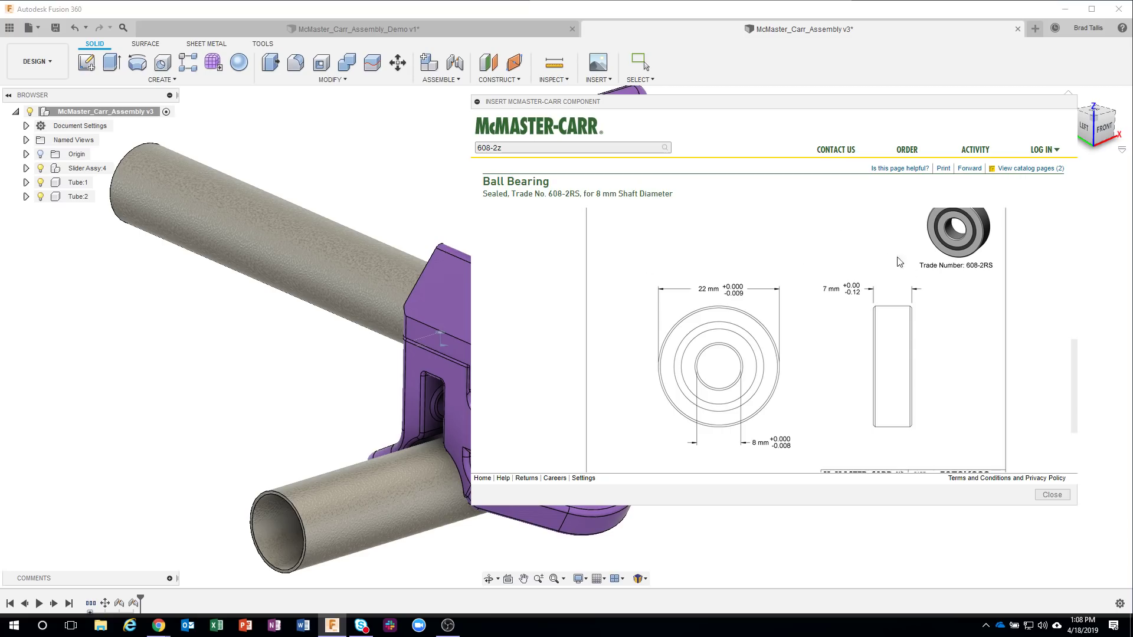
scroll(806, 312, down, 3)
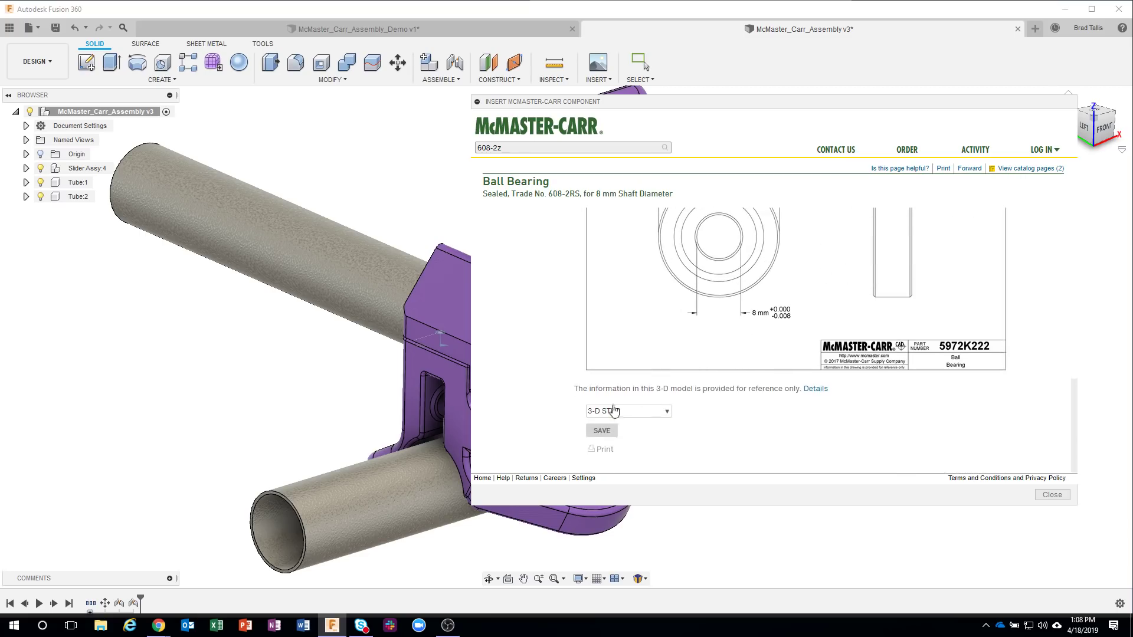
Step: Check the available CAD formats for bearing 5972K222, keep 3-D STEP, and insert the model into the assembly
click(667, 413)
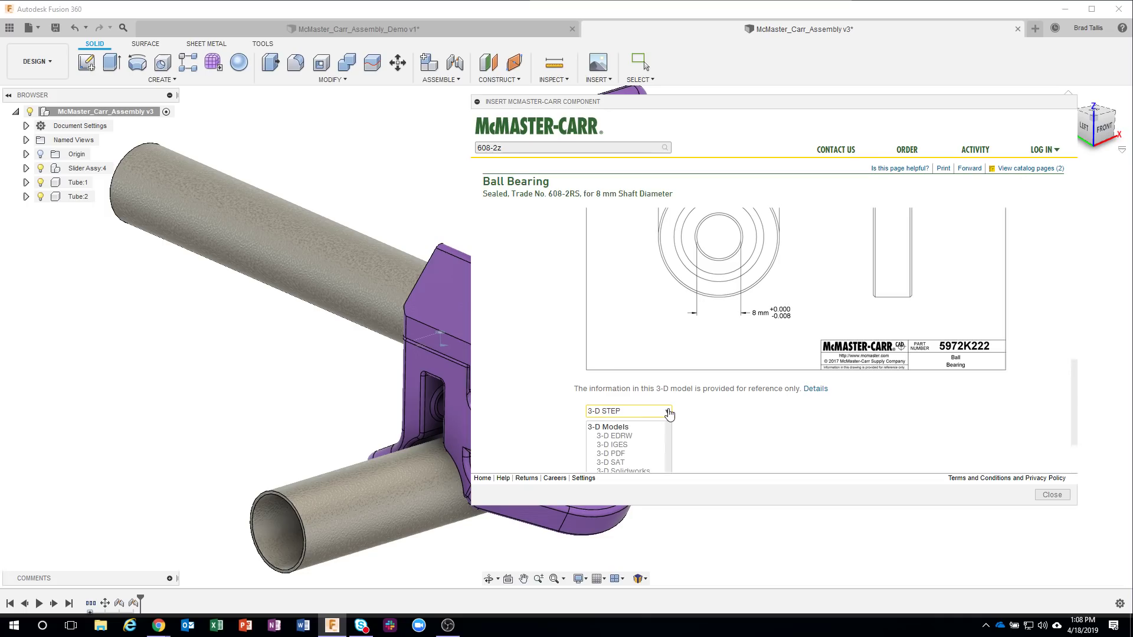
scroll(673, 381, down, 1)
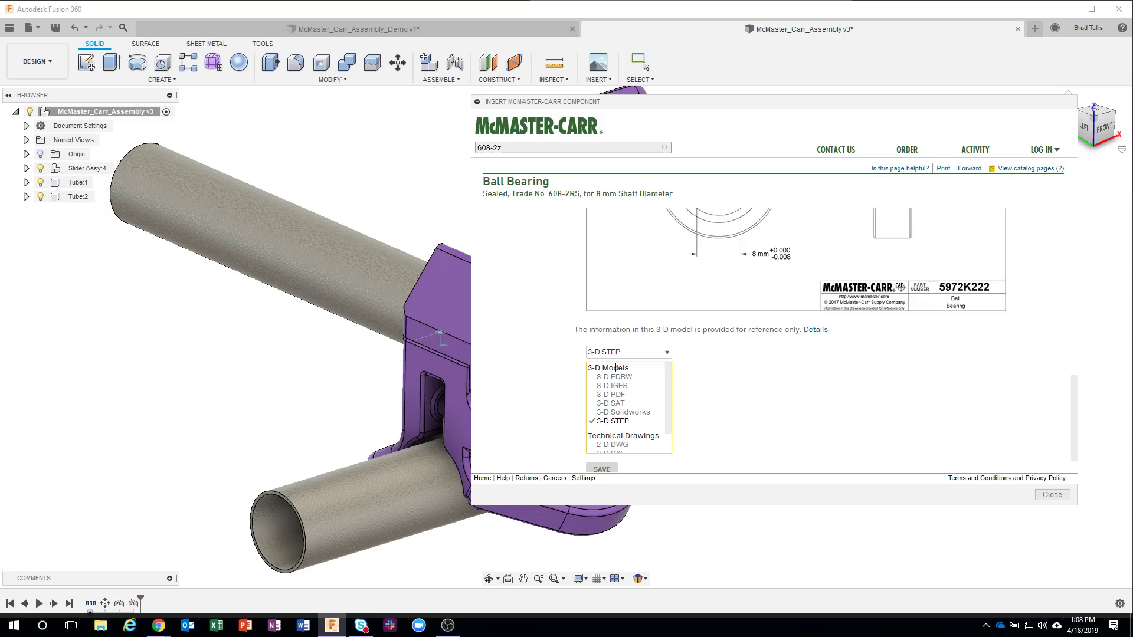
scroll(669, 411, down, 1)
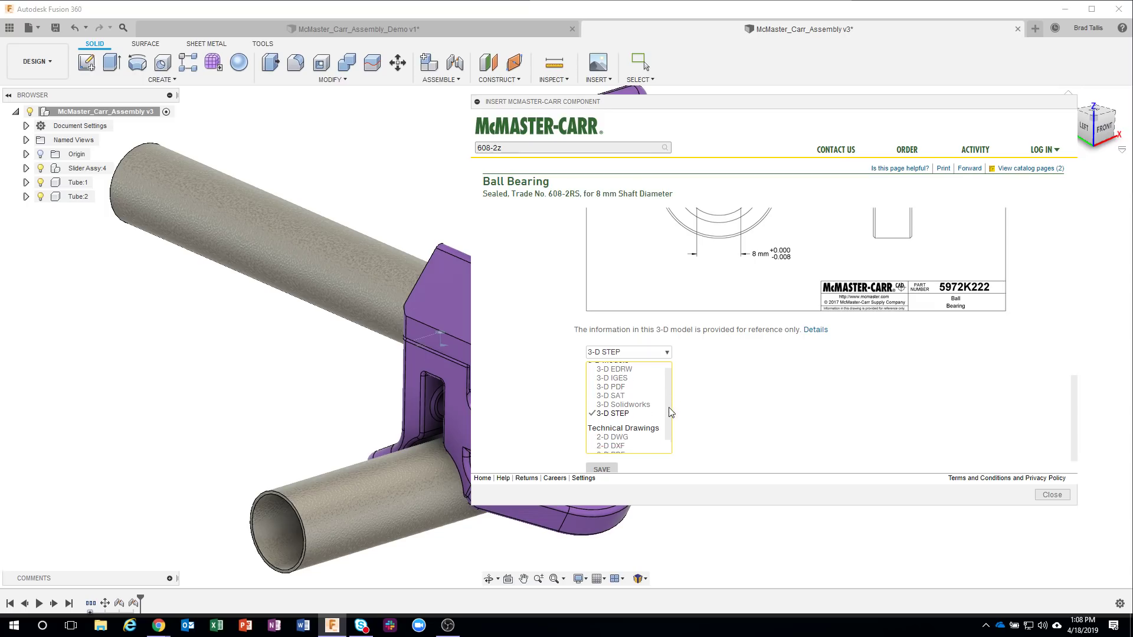
scroll(671, 422, down, 1)
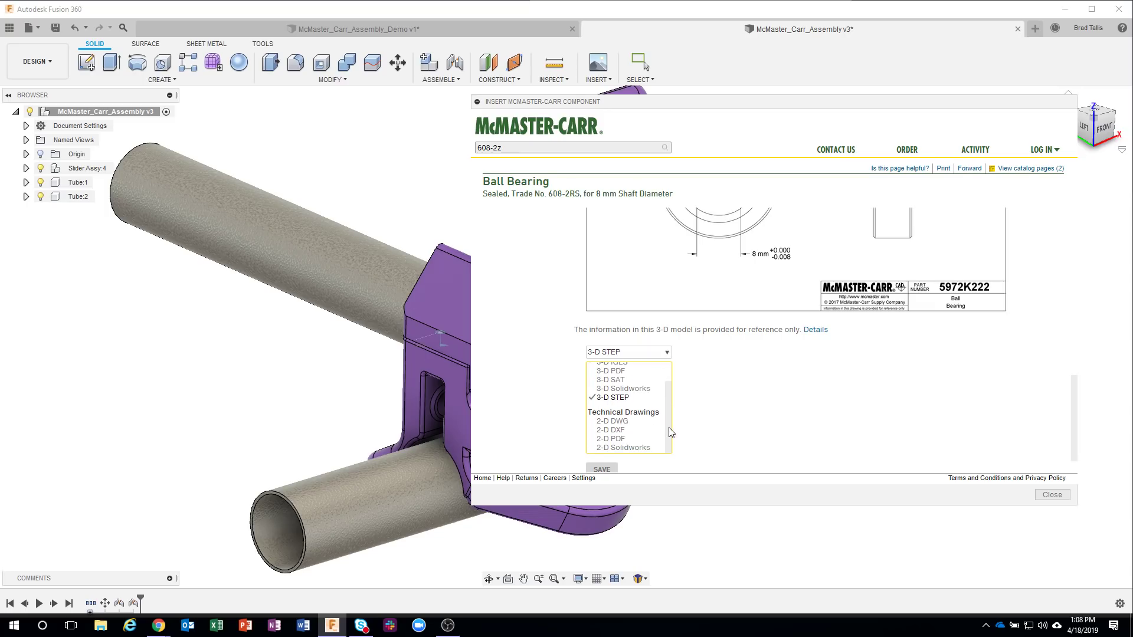
scroll(670, 424, up, 2)
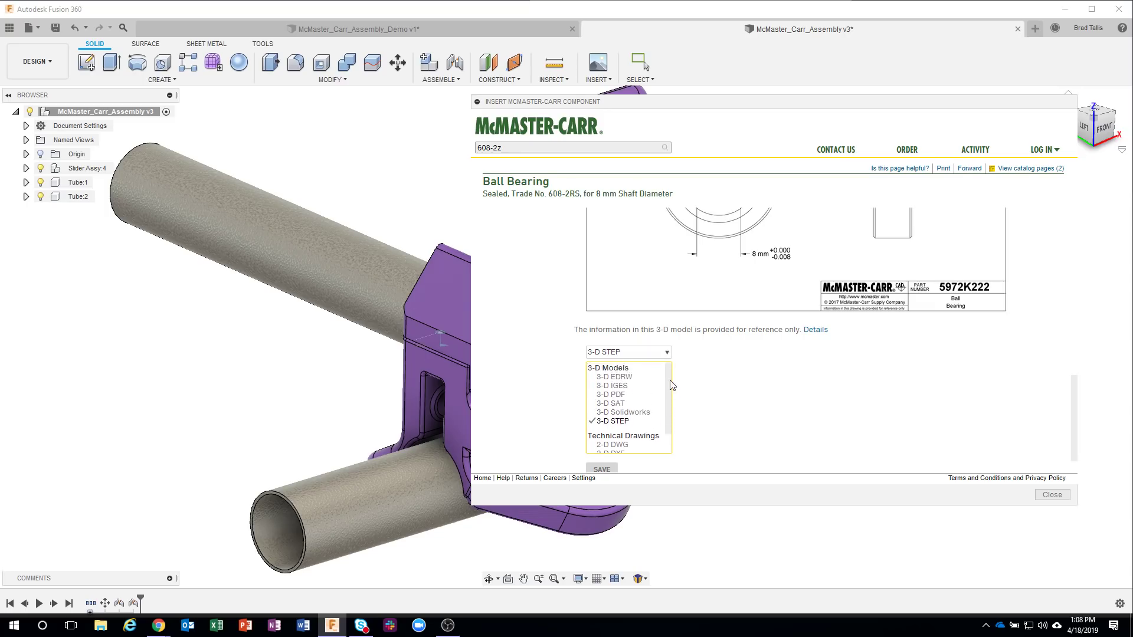
click(620, 423)
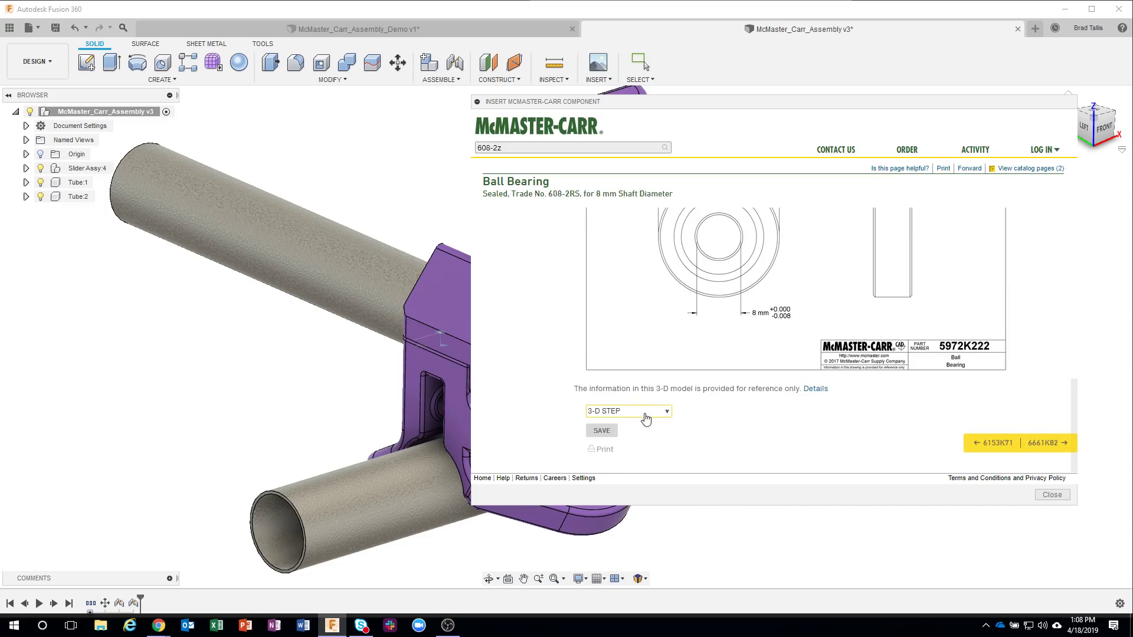
click(600, 431)
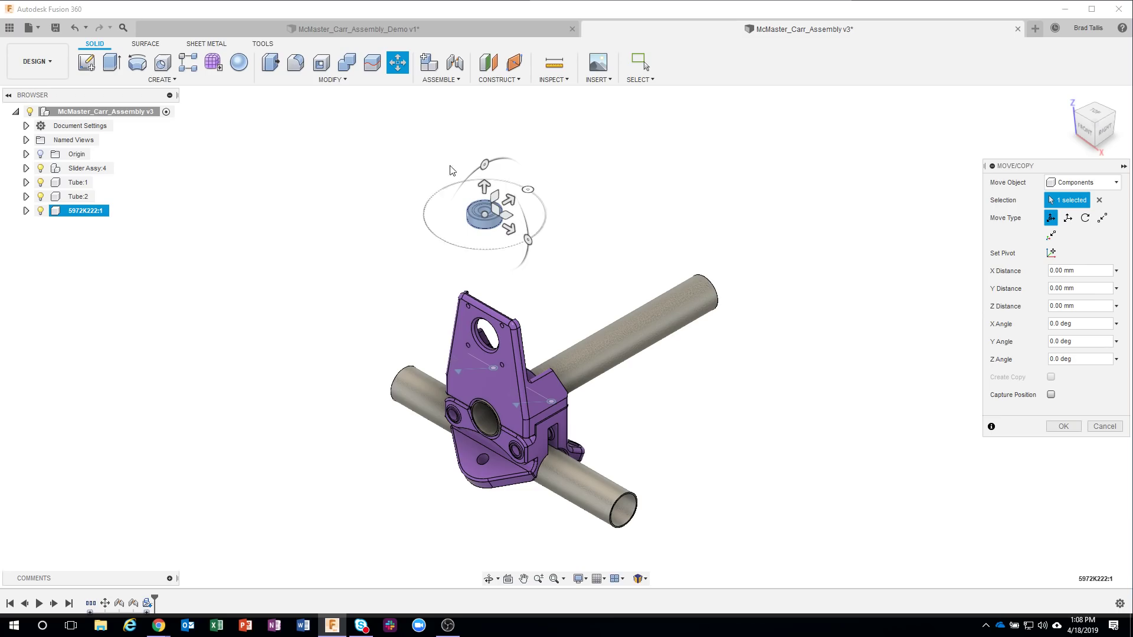
Step: Inspect the inserted bearing up close and accept its placement above the slider without moving it
scroll(462, 200, up, 2)
scroll(464, 203, up, 7)
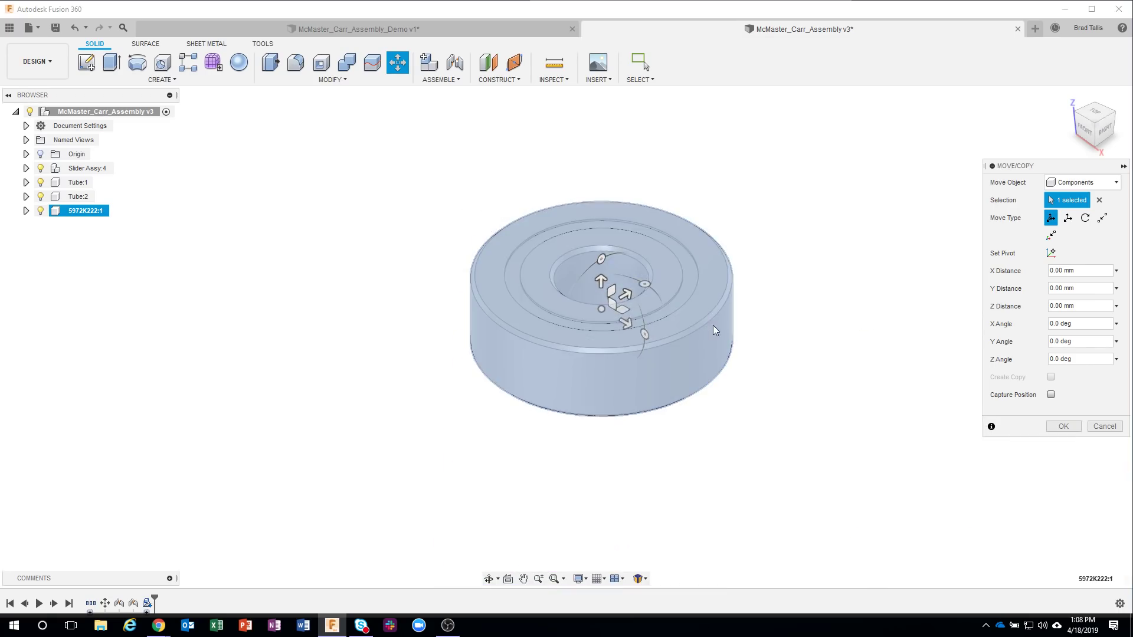
shift+middle_drag(815, 299, 555, 388)
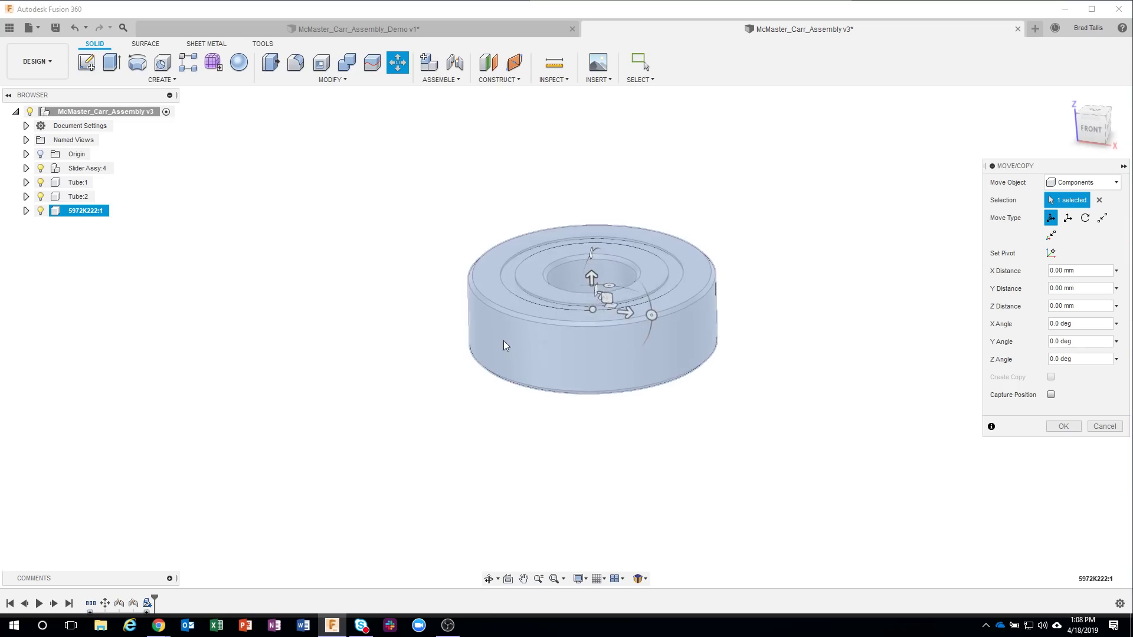
scroll(504, 342, down, 5)
shift+middle_drag(504, 343, 472, 362)
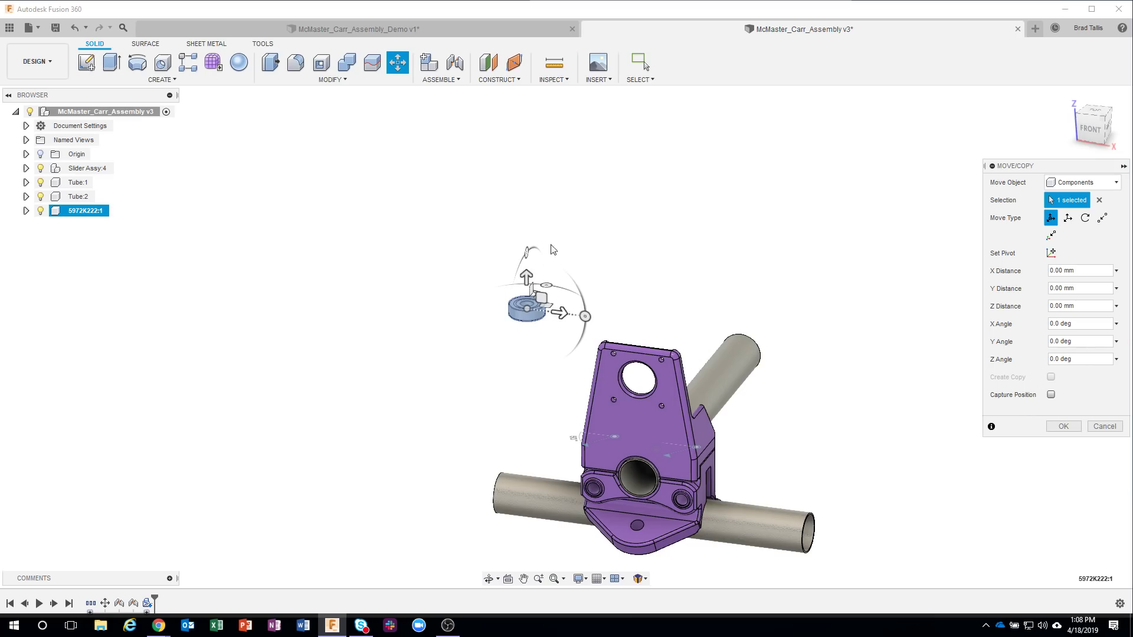
shift+middle_drag(682, 263, 597, 253)
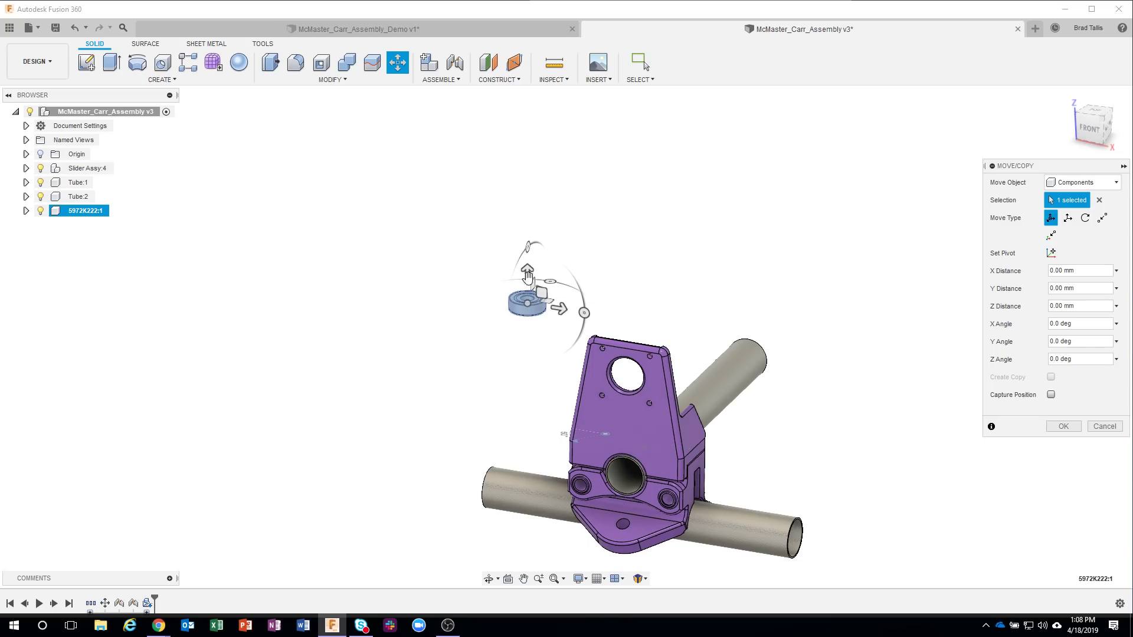
click(1063, 426)
Step: Start a rigid joint from the bearing's inner ring circle to the front bolt-hole boss on the slider's clamp
shift+middle_drag(748, 229, 571, 294)
scroll(703, 476, up, 5)
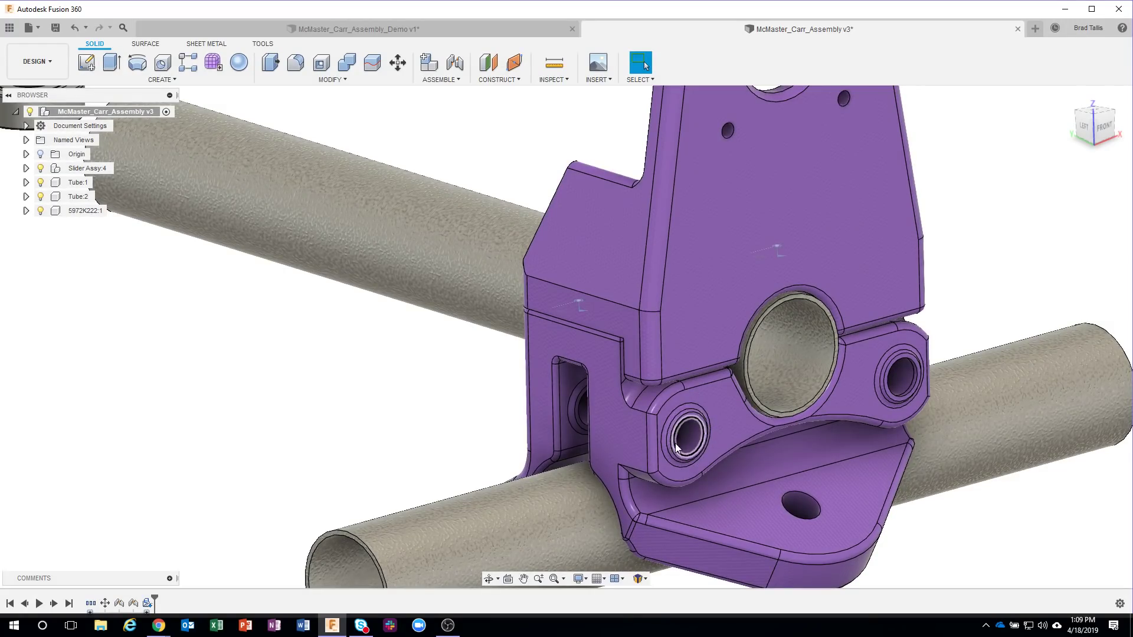
scroll(362, 372, down, 5)
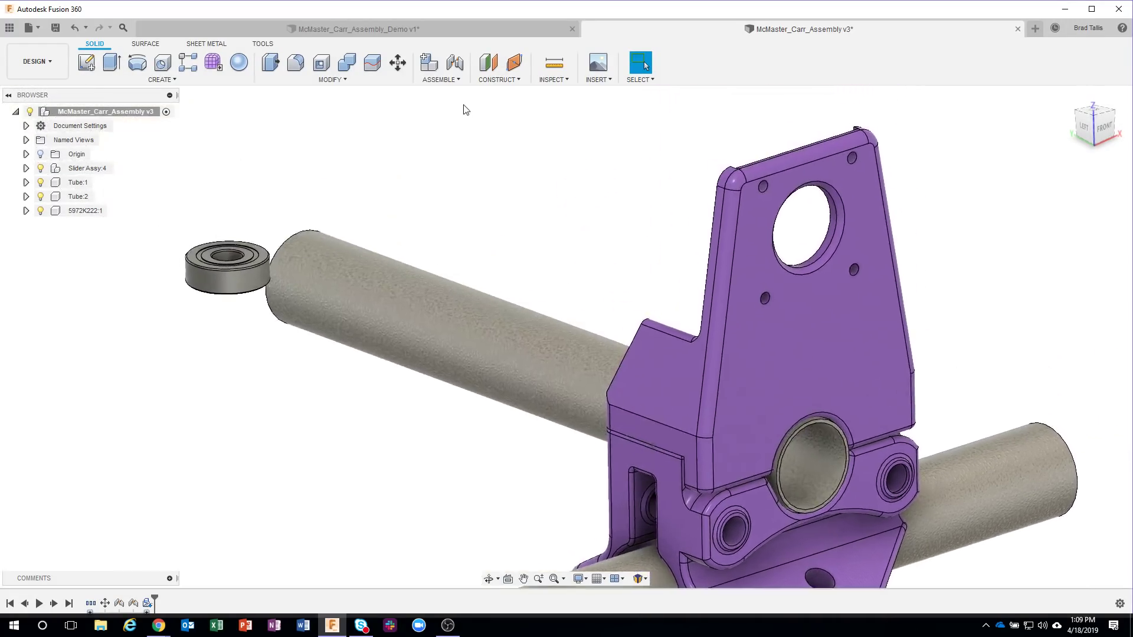
click(446, 81)
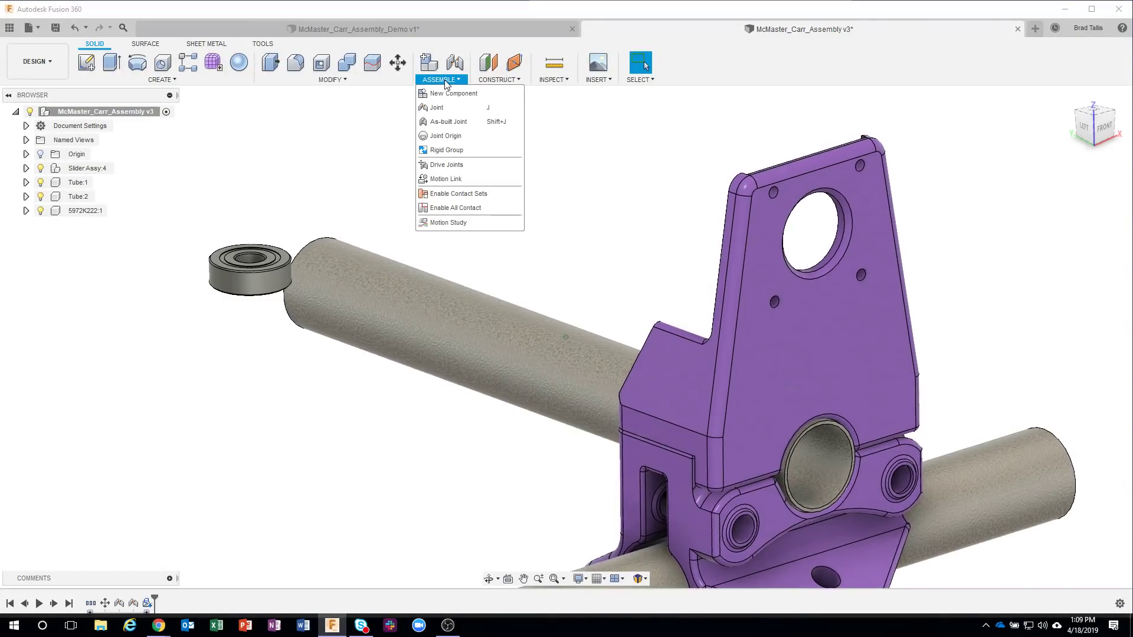
click(462, 109)
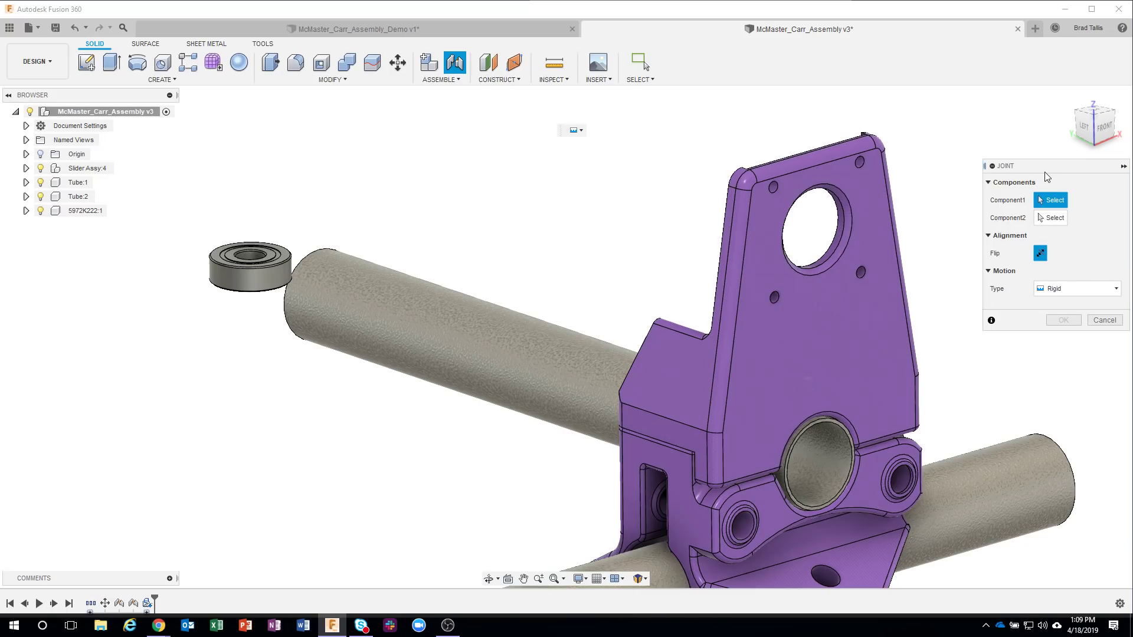
drag(1045, 173, 995, 165)
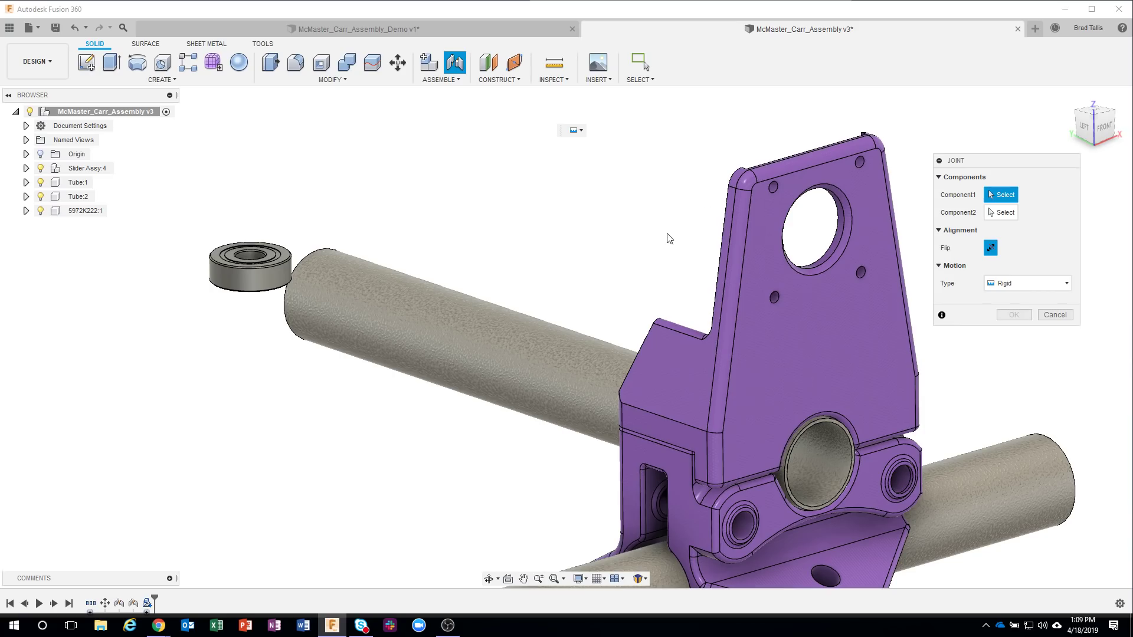
middle_drag(670, 237, 670, 177)
scroll(659, 199, down, 2)
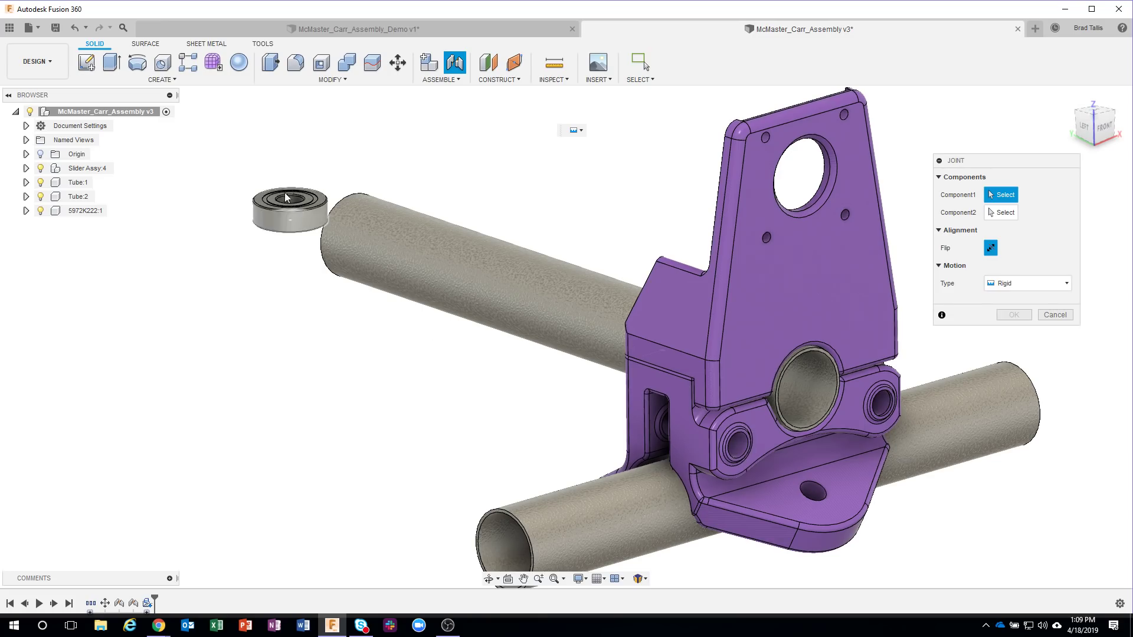
scroll(289, 179, up, 3)
scroll(282, 182, up, 4)
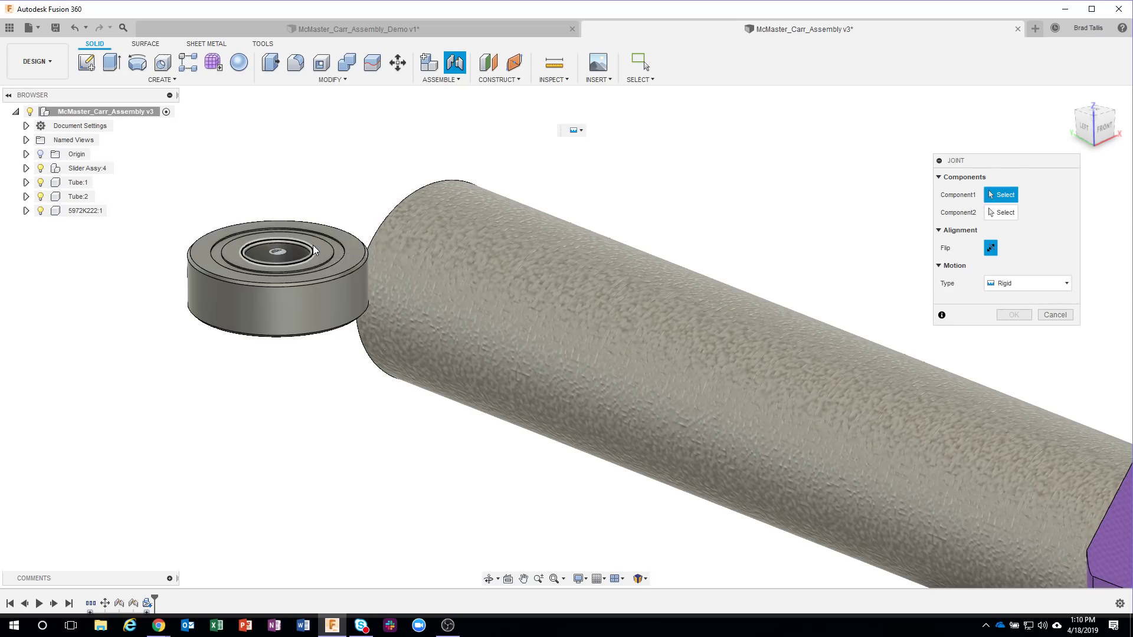
click(313, 246)
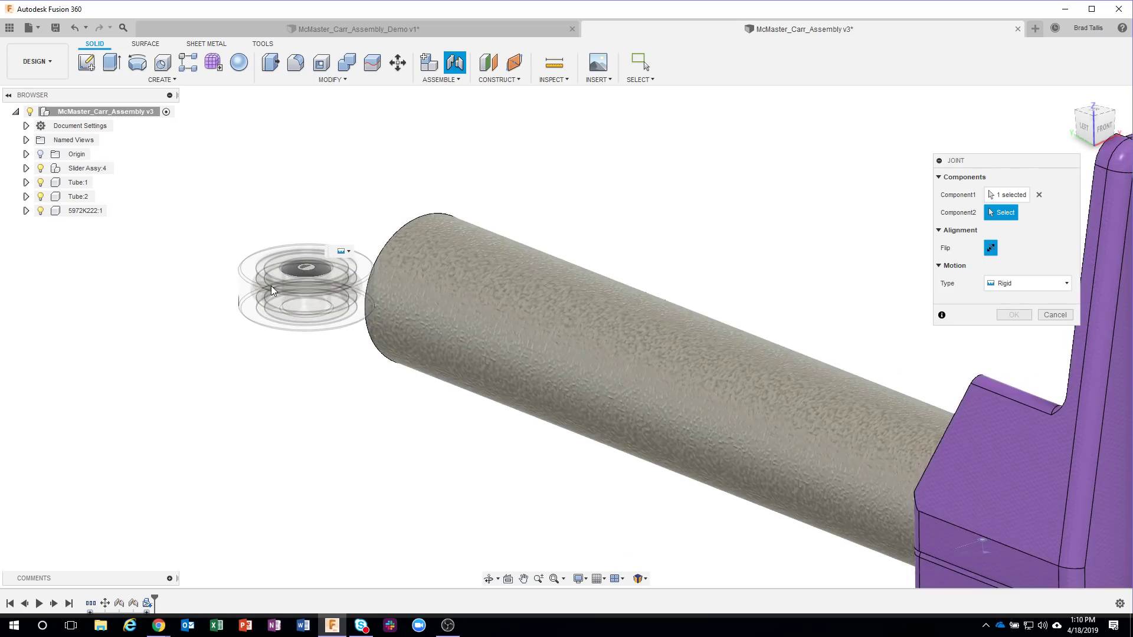
scroll(271, 285, down, 5)
scroll(651, 463, up, 8)
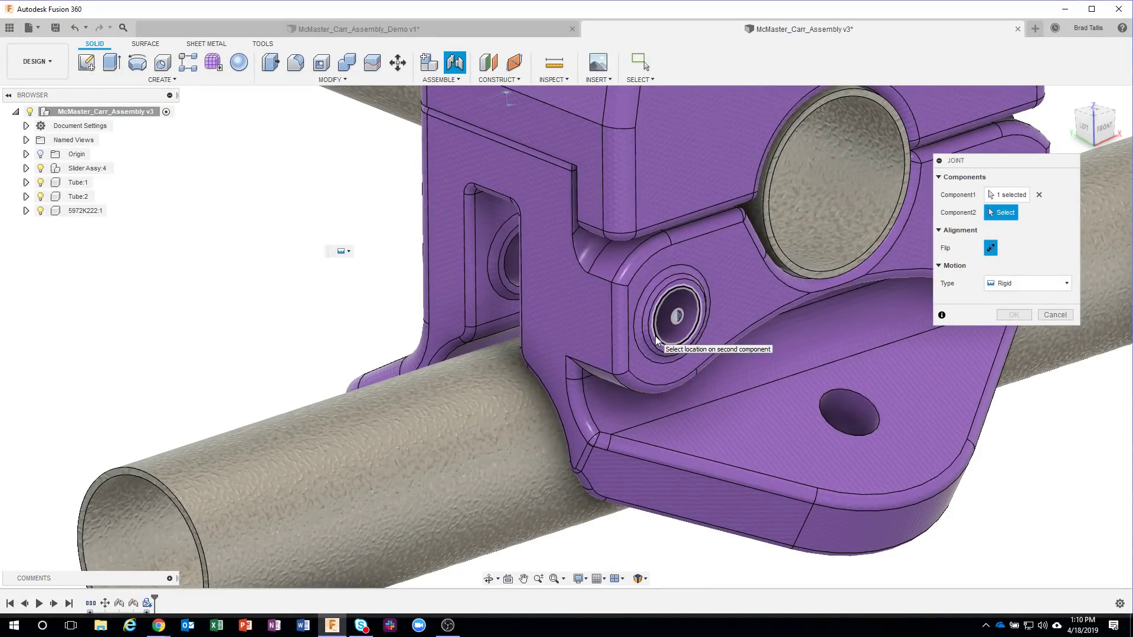
click(656, 340)
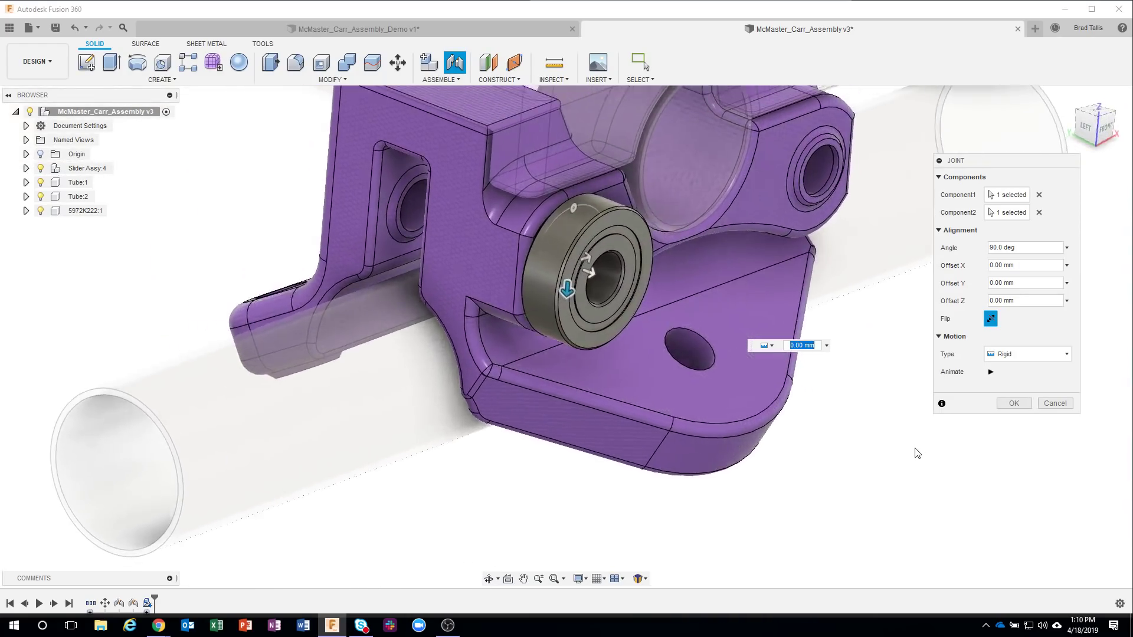
Step: Compare both flip directions of the bearing joint, keep the bearing seated outside the boss, and accept the rigid joint
click(991, 319)
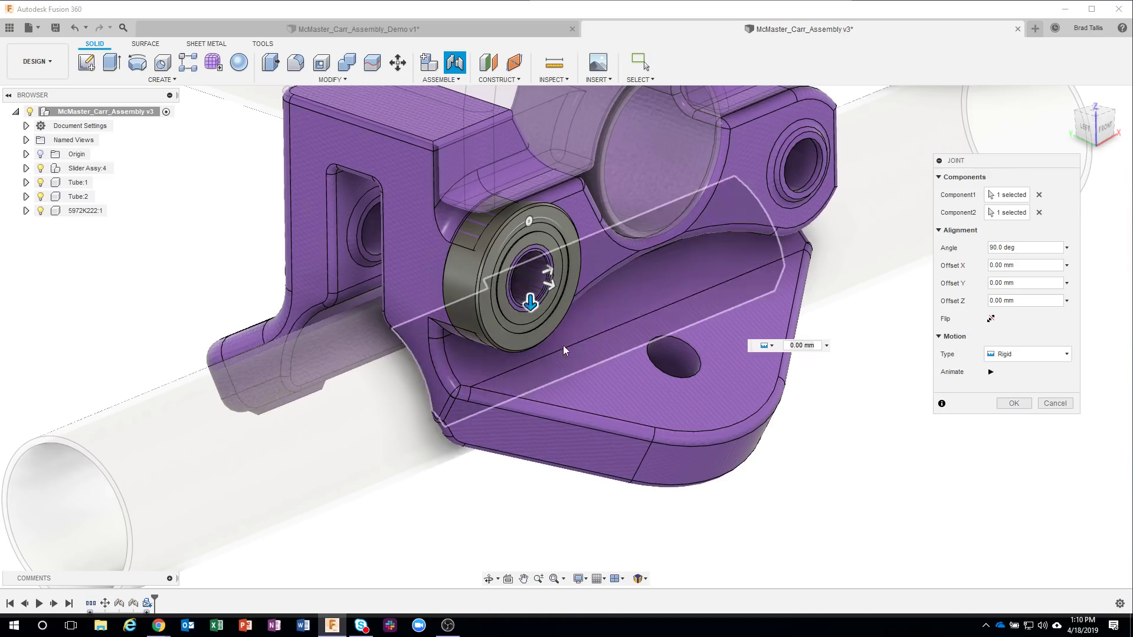
click(991, 320)
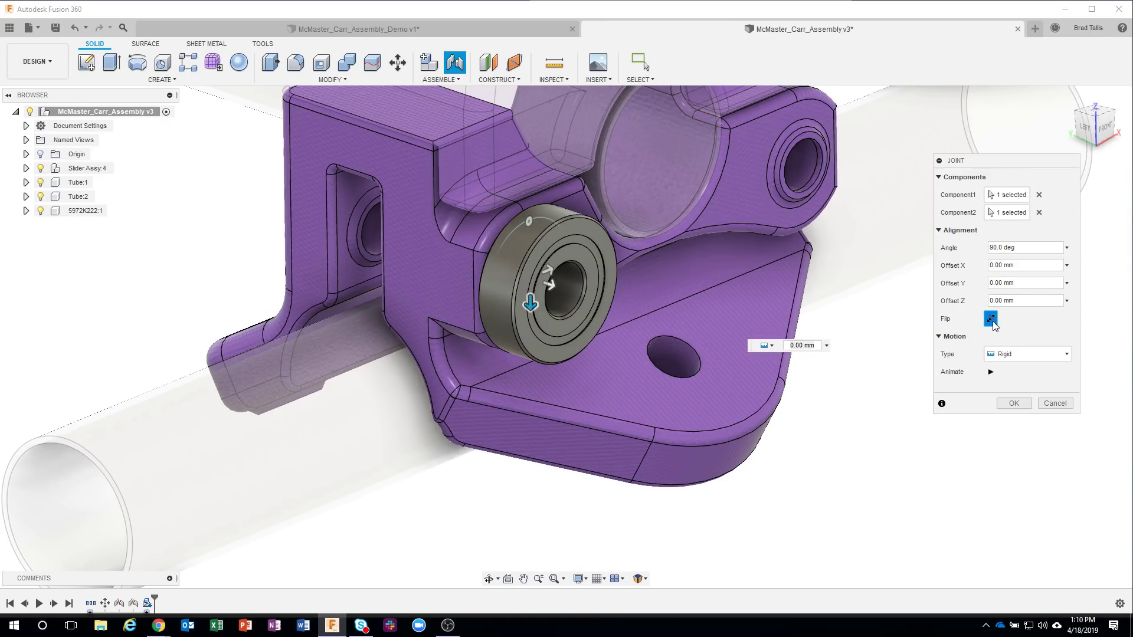
click(991, 319)
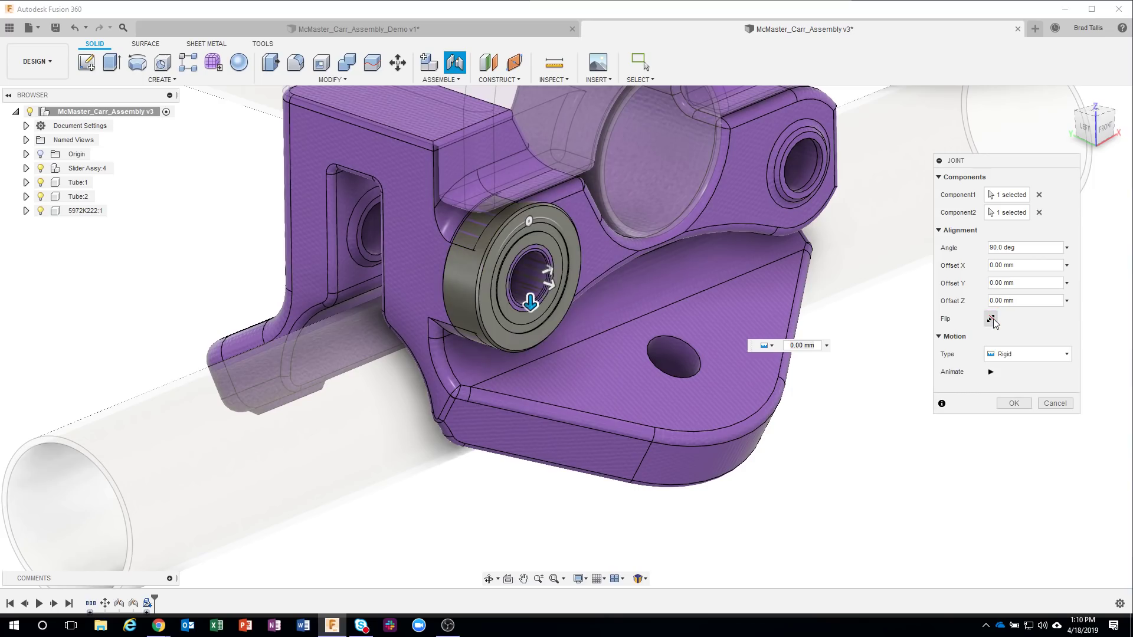
click(993, 319)
shift+middle_drag(596, 265, 633, 262)
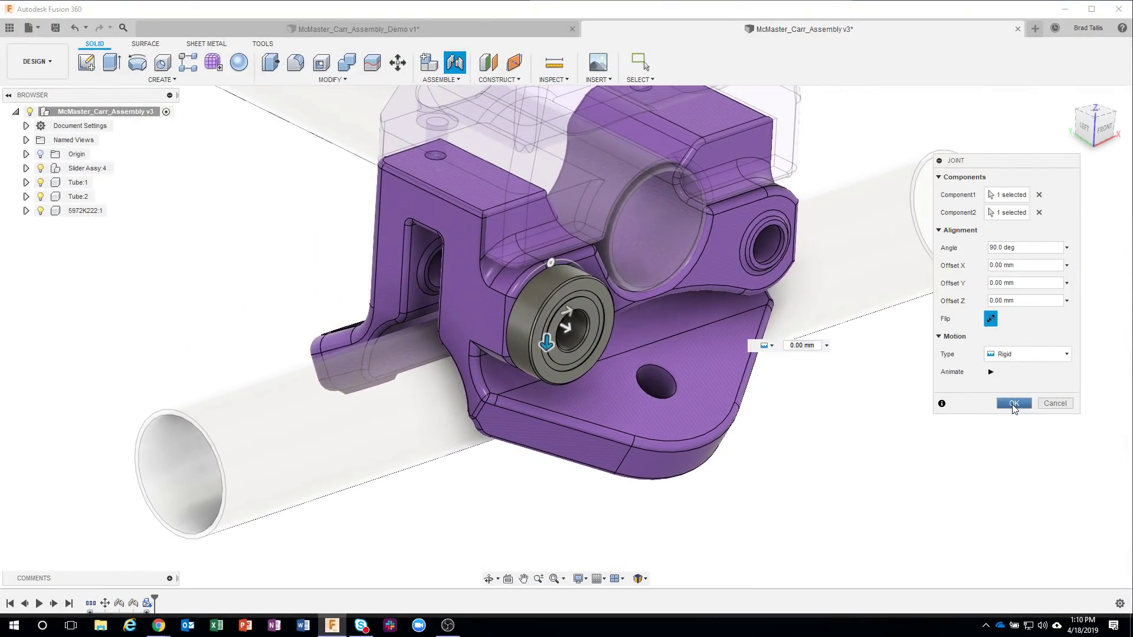
click(1013, 404)
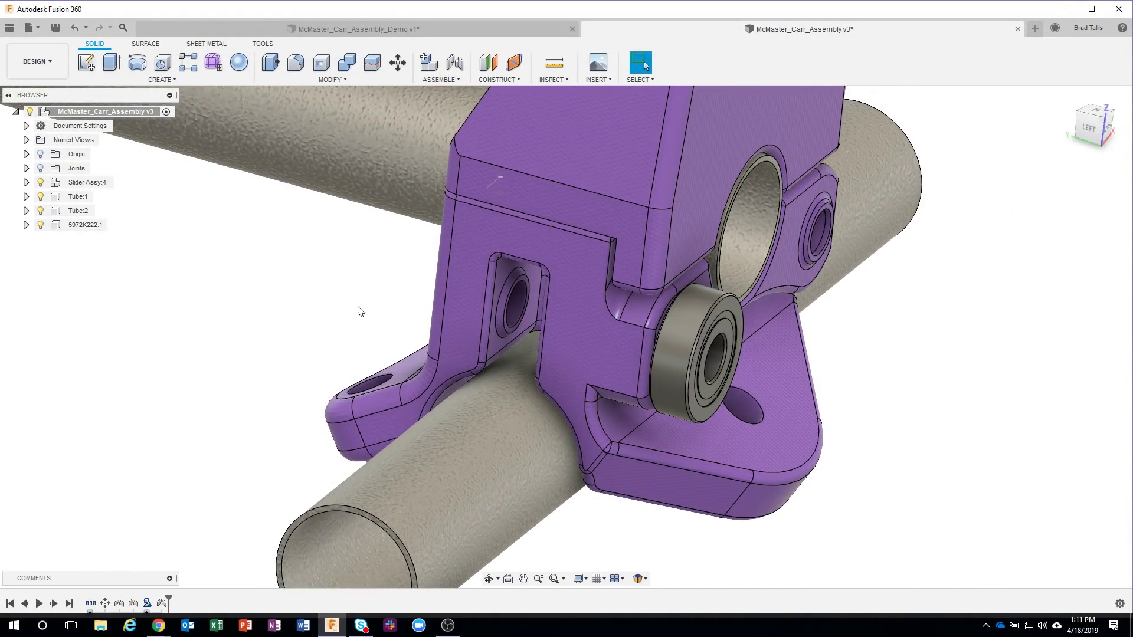
click(600, 80)
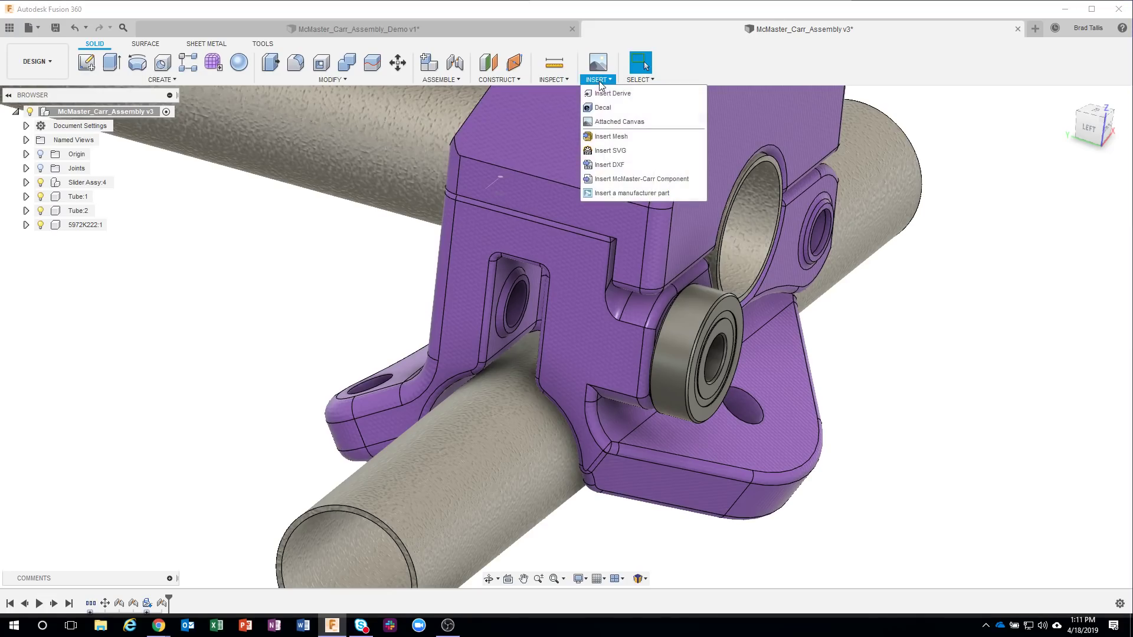
click(303, 301)
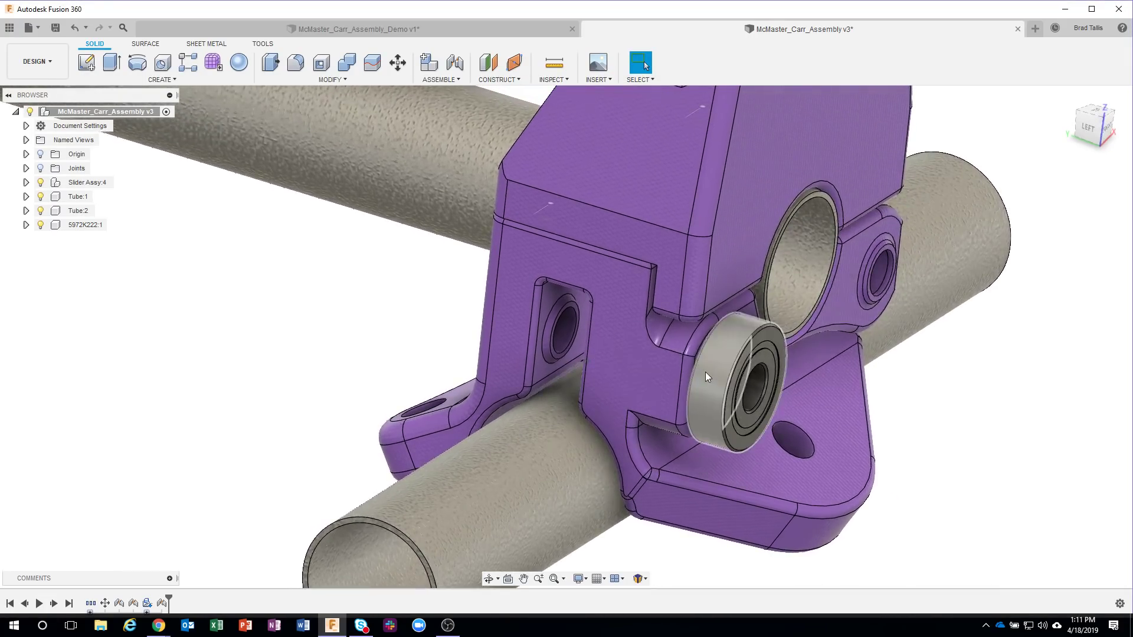
Step: Rename the inserted 5972K222 component as Bearing
click(91, 232)
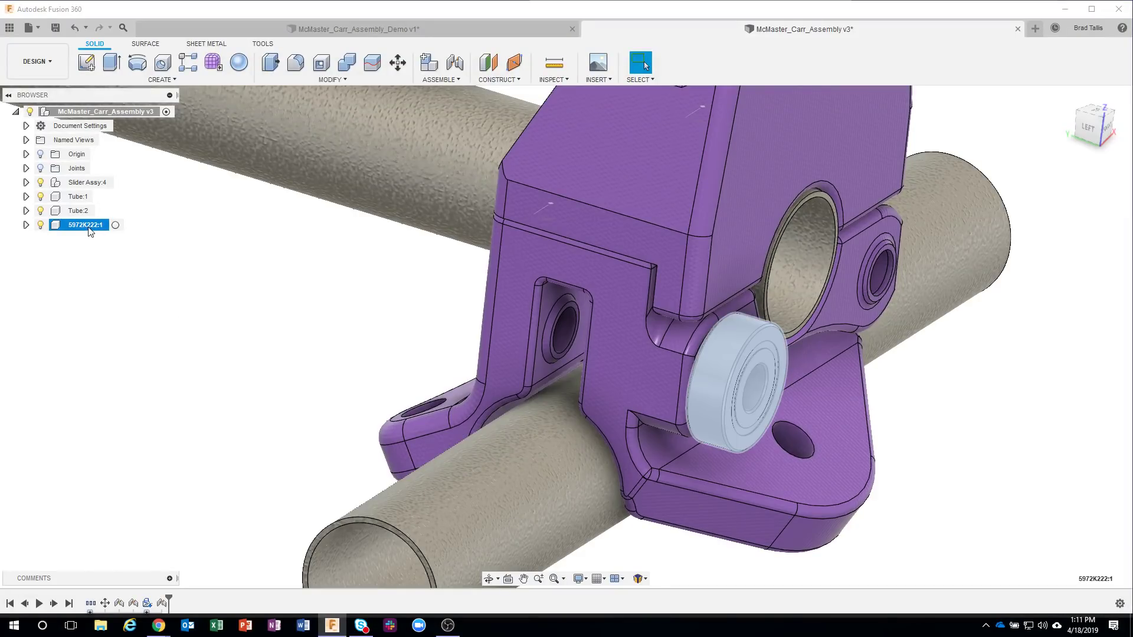
click(90, 229)
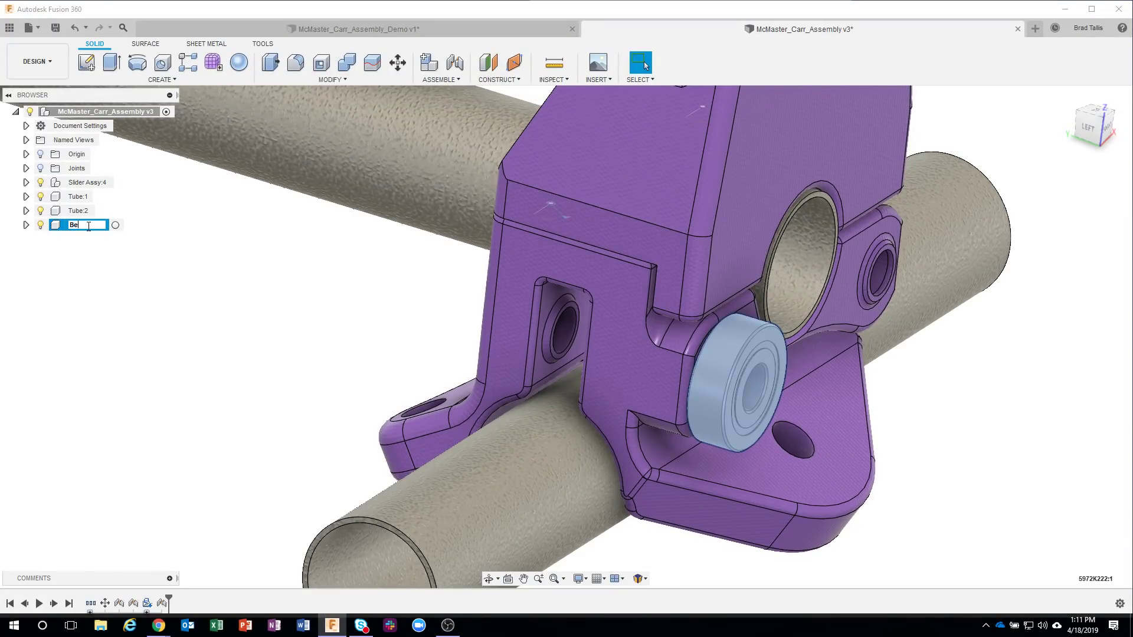
key(Return)
Step: Create a copy of the bearing and move it about 67 mm along Z, clear of the slider's side
right_click(75, 234)
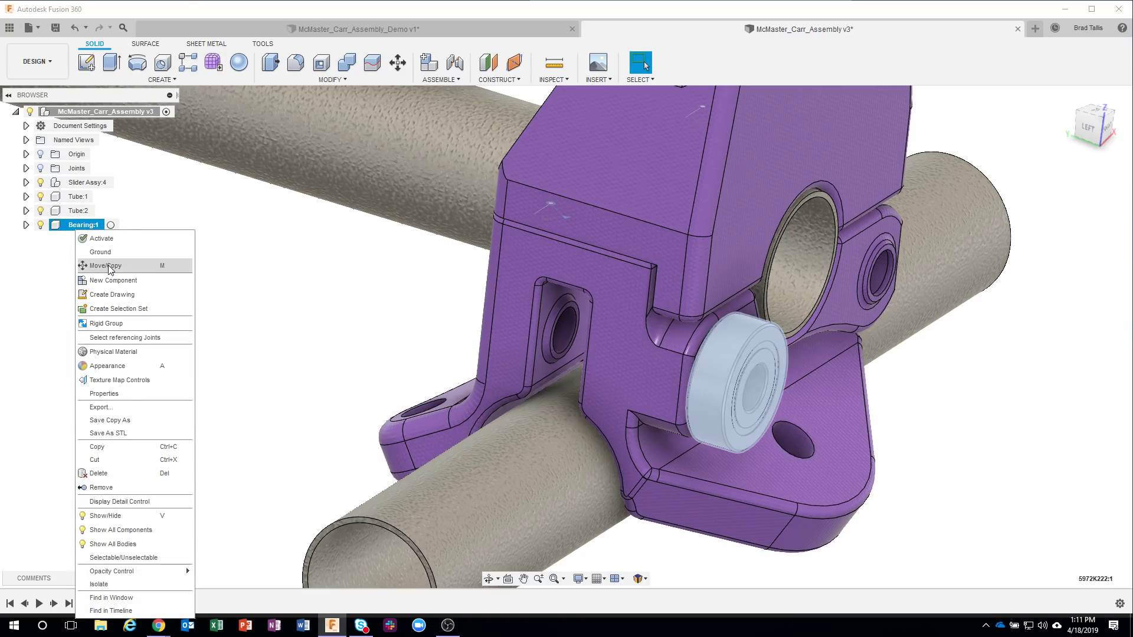
click(110, 266)
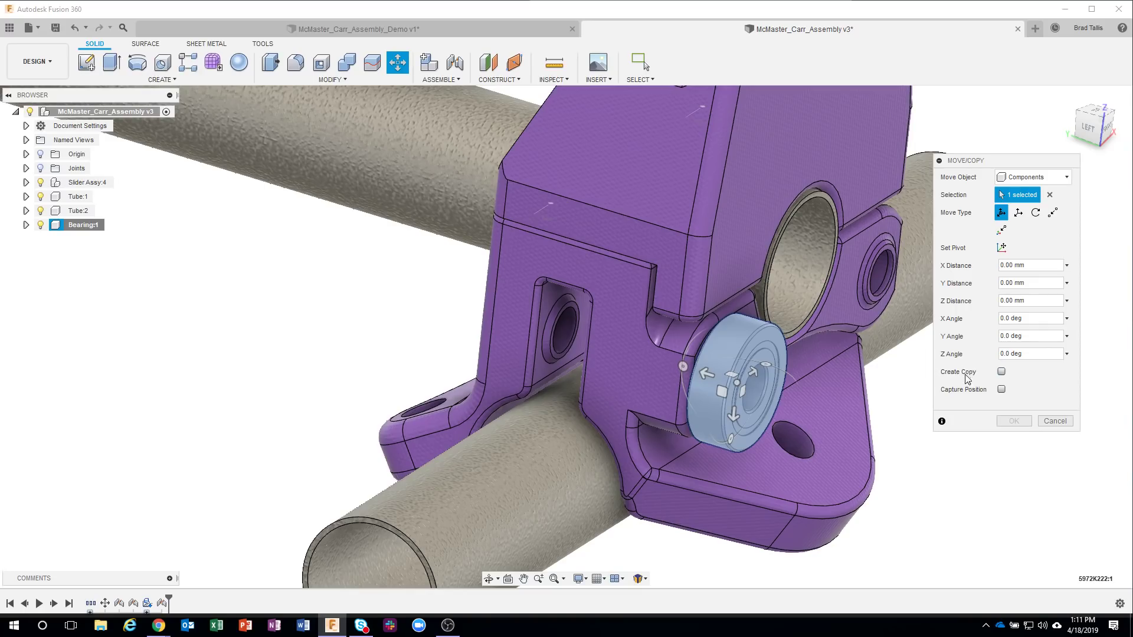
click(1002, 372)
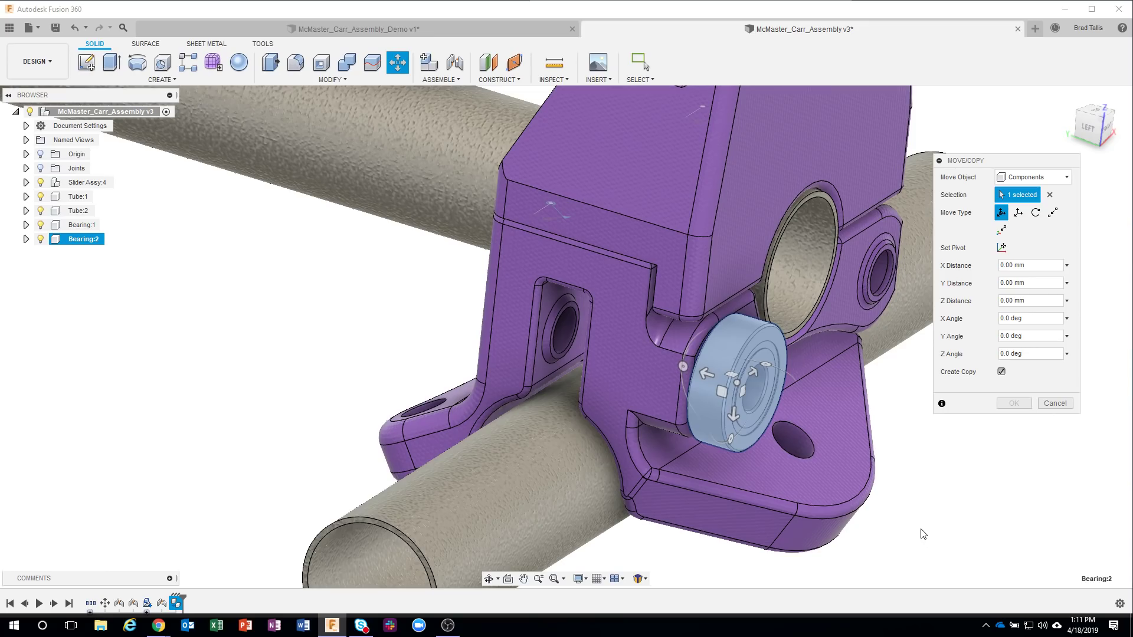
shift+middle_drag(925, 434, 894, 438)
drag(696, 364, 331, 283)
shift+middle_drag(394, 387, 318, 345)
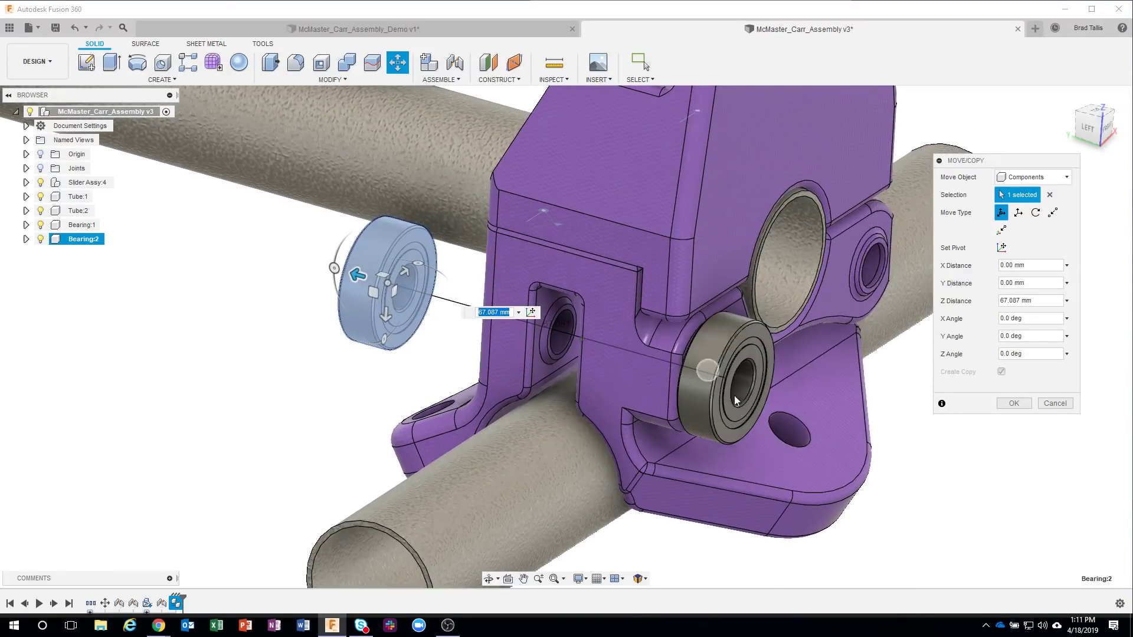
click(1013, 404)
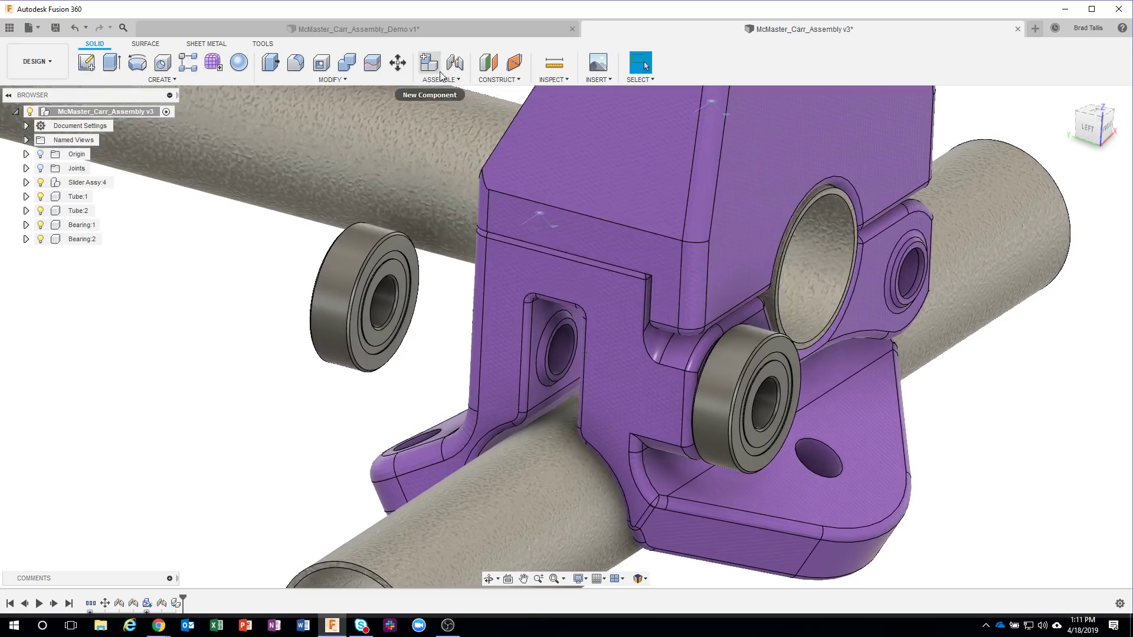
Step: Rigidly joint the copied bearing's inner ring circle to the circular boss edge inside the slider's slot
click(455, 67)
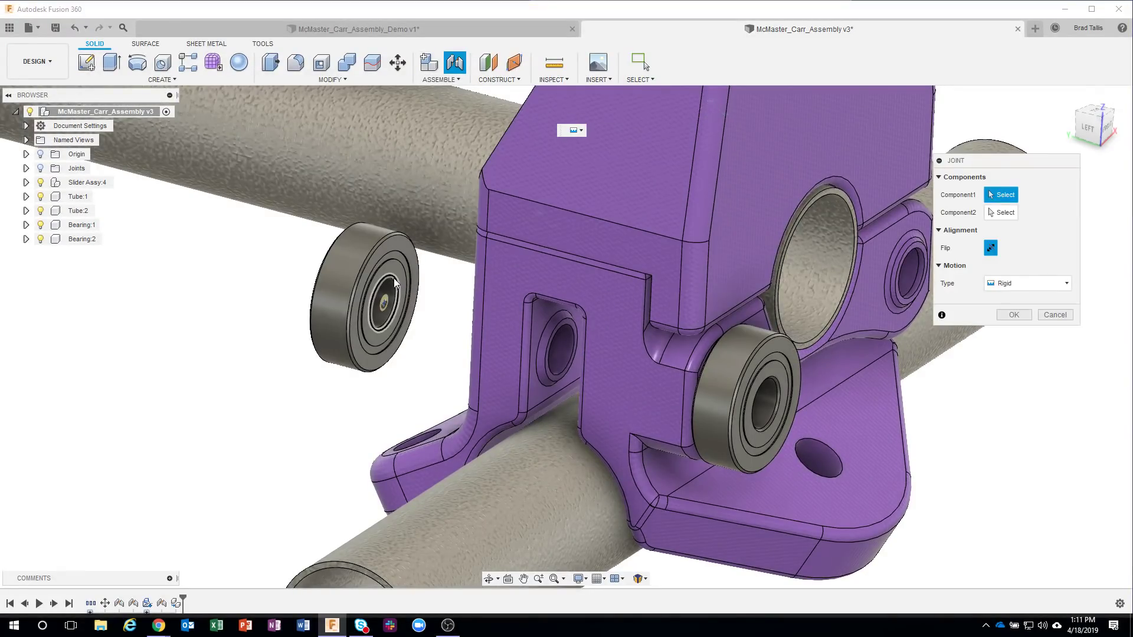
click(396, 277)
shift+middle_drag(395, 277, 528, 372)
scroll(543, 357, up, 5)
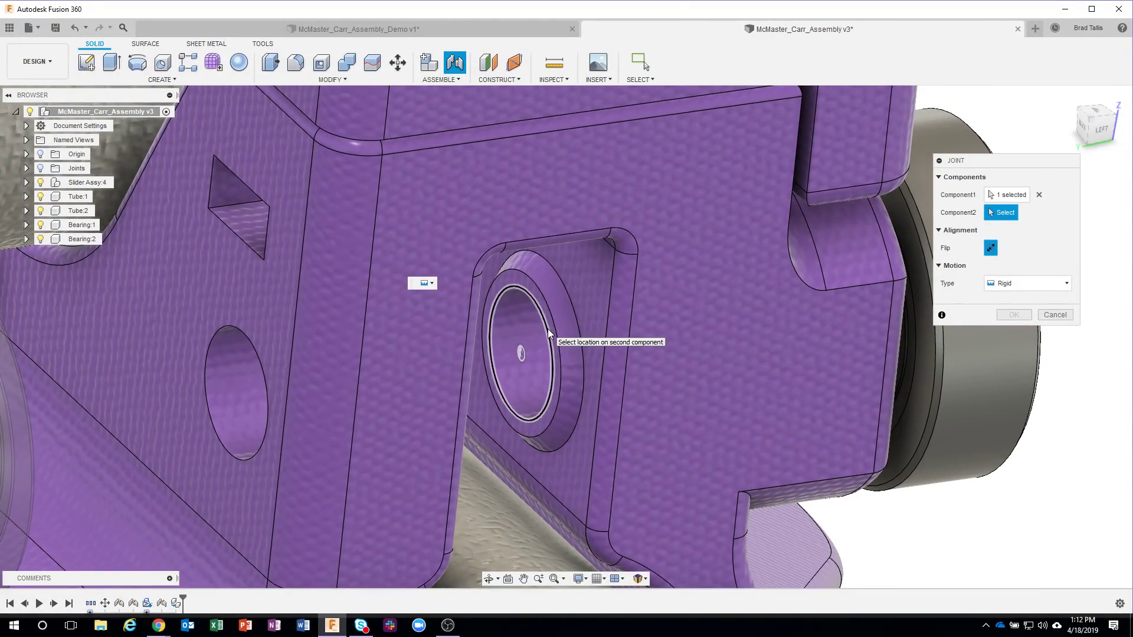
click(549, 335)
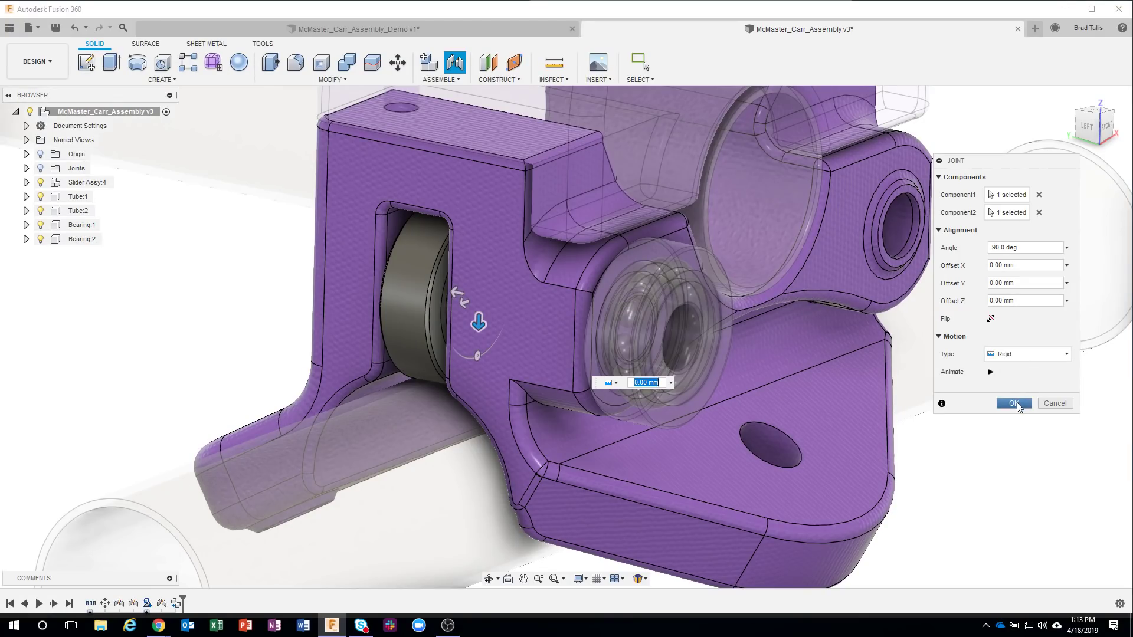
click(1014, 404)
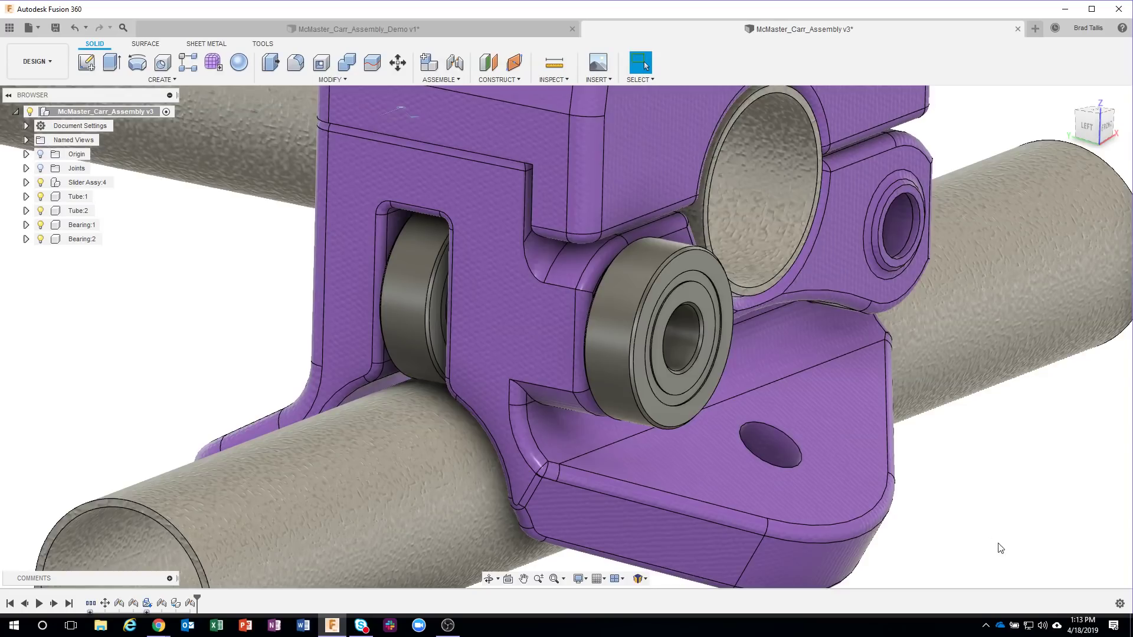
Step: Check the placement of both bearings against the finished McMaster_Carr_Assembly_Demo design, including its bolts, and return to the working assembly
shift+middle_drag(1001, 549, 686, 353)
shift+middle_drag(397, 286, 991, 437)
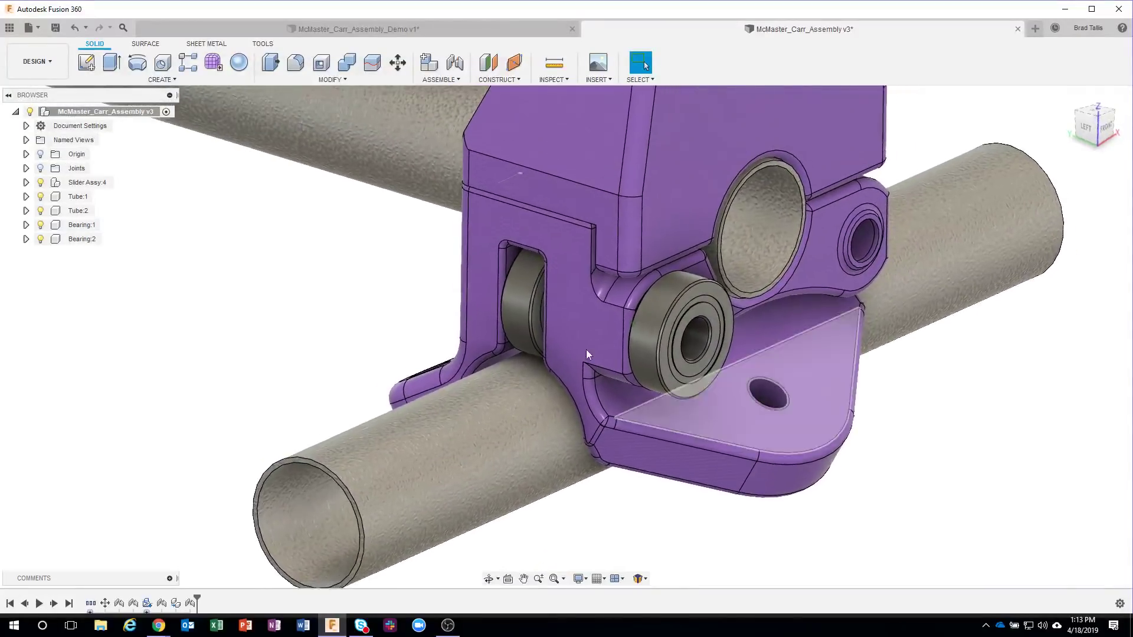
shift+middle_drag(586, 350, 268, 248)
click(286, 29)
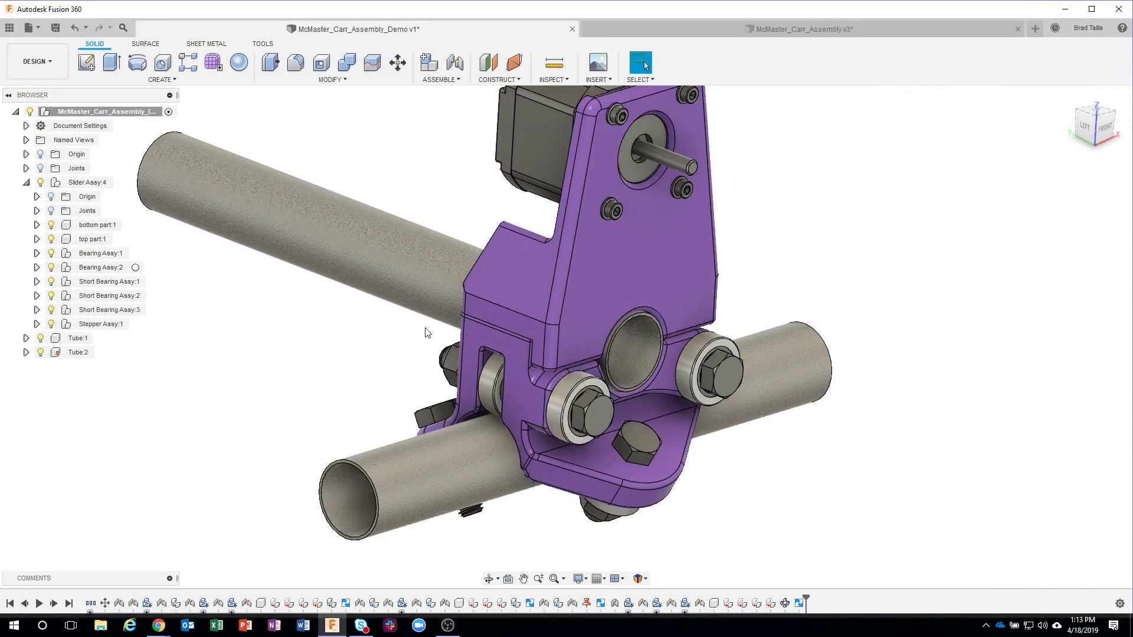
scroll(580, 480, up, 5)
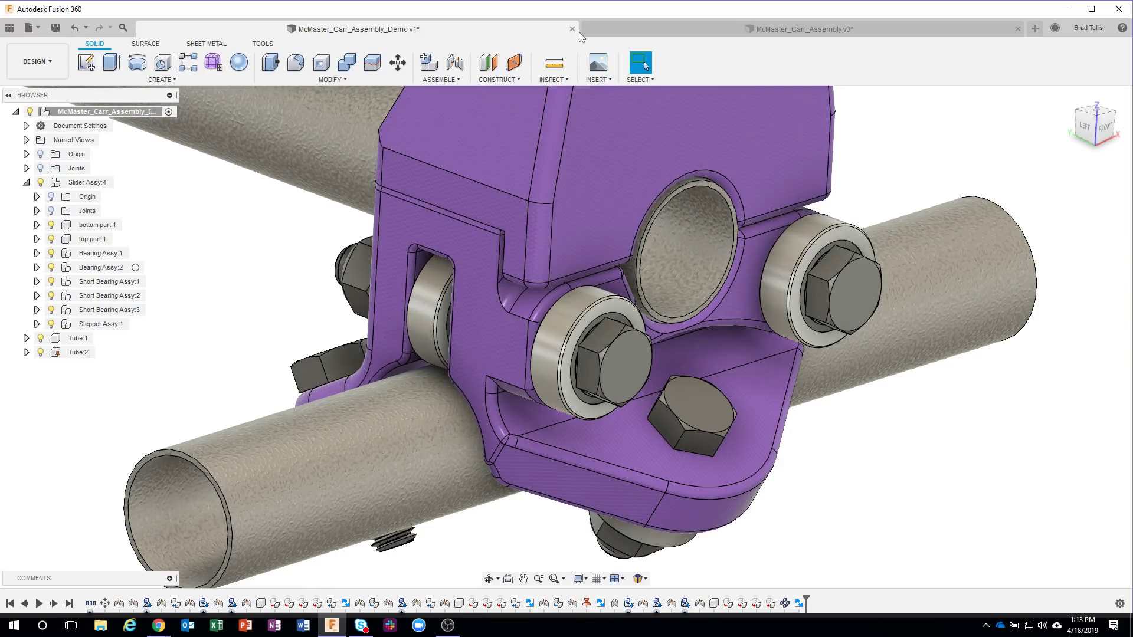
click(667, 34)
scroll(392, 319, down, 3)
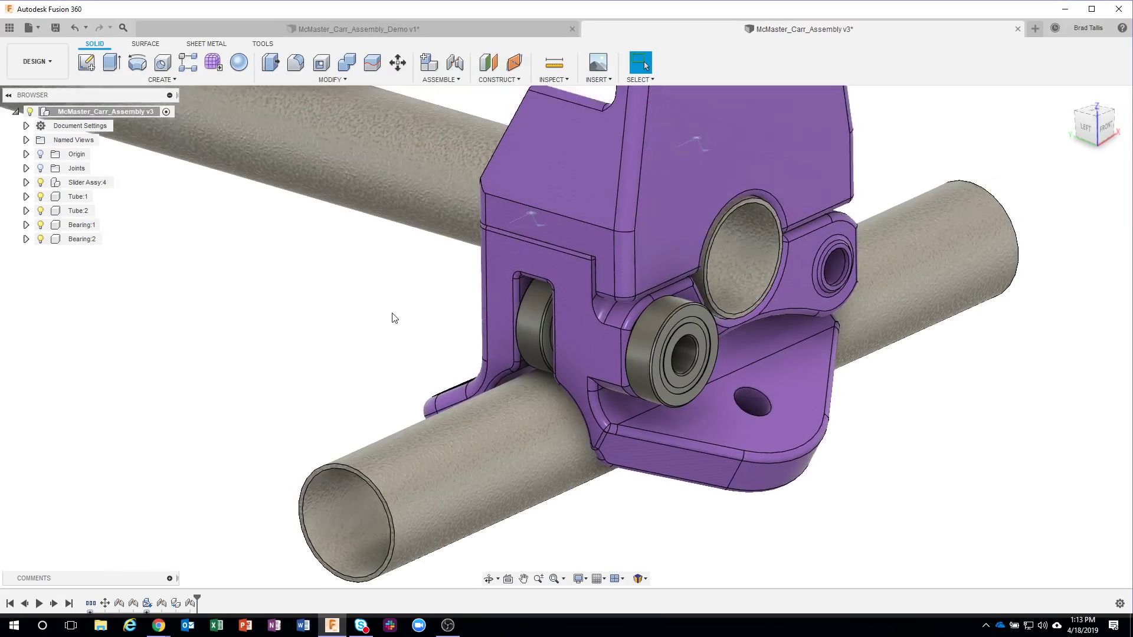
Step: Start inserting a McMaster-Carr component, enlarge the catalog window, and browse the fasteners to standard hex head screws
click(599, 79)
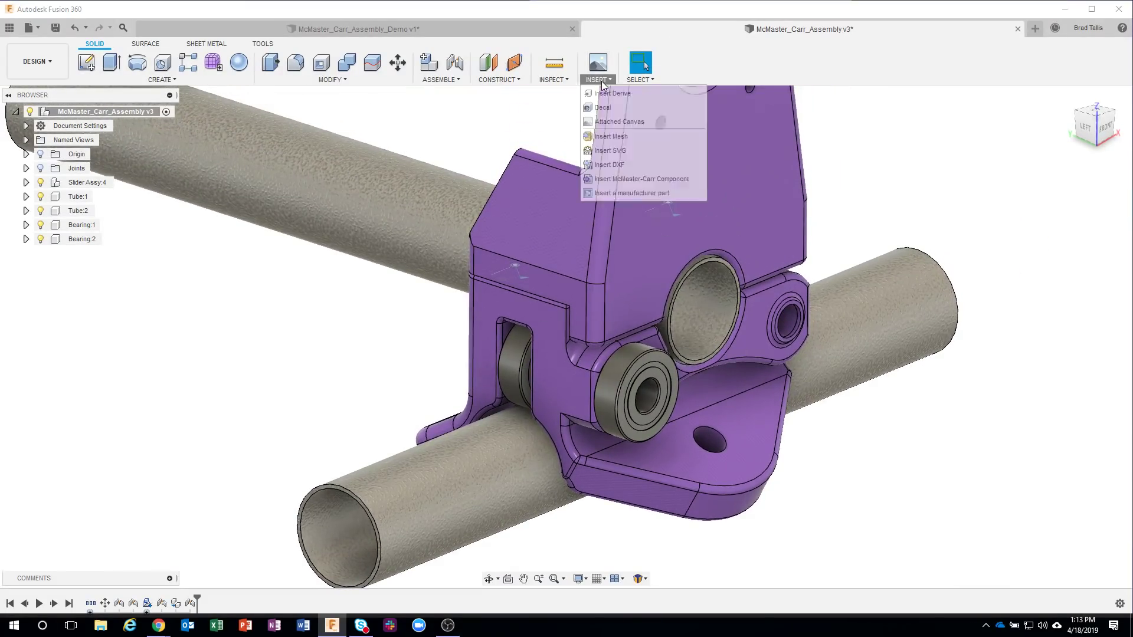
click(621, 180)
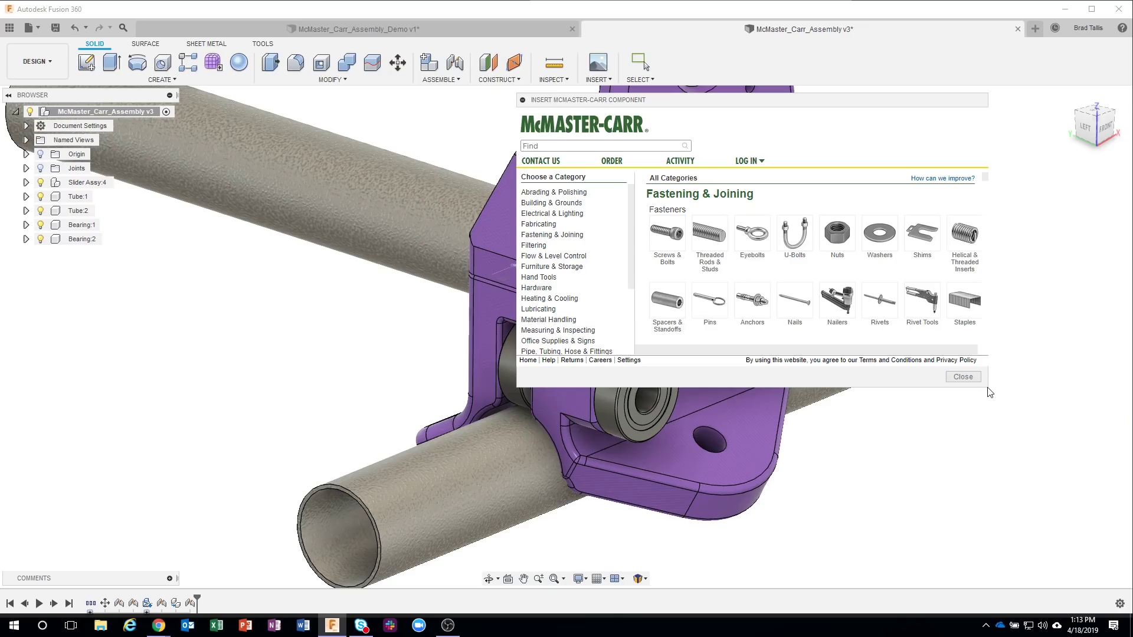
drag(988, 389, 1107, 548)
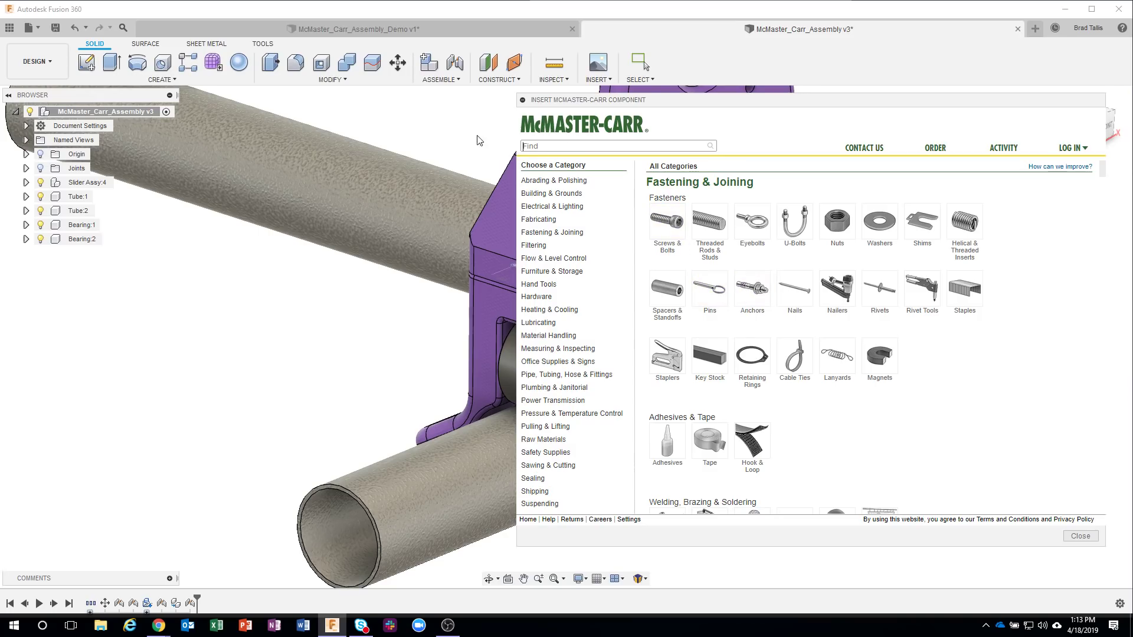
click(668, 234)
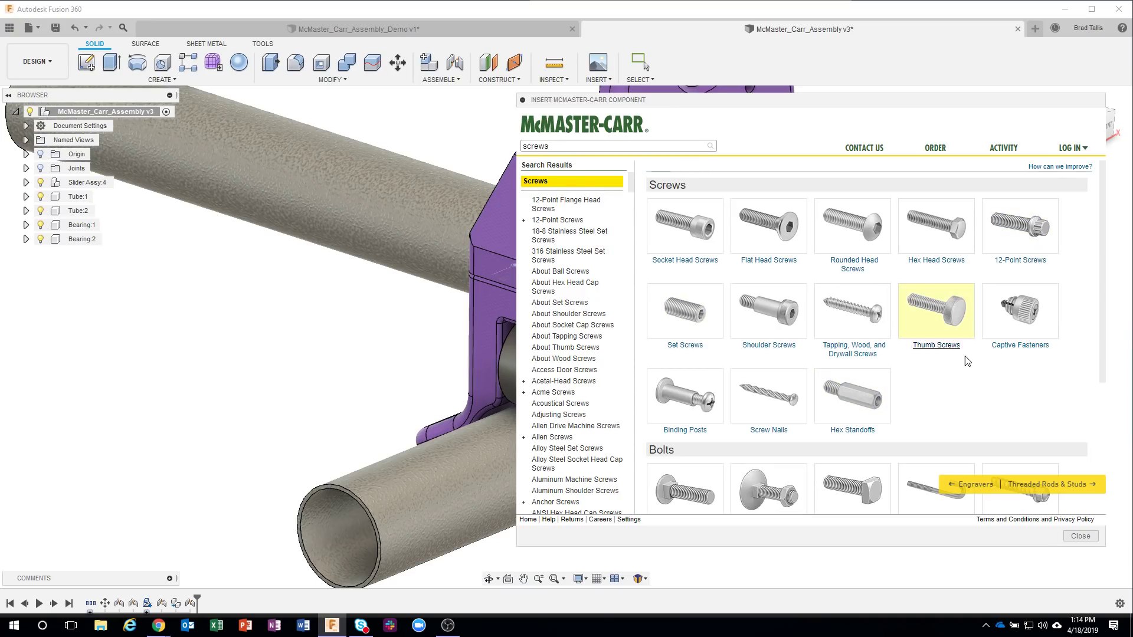
click(945, 236)
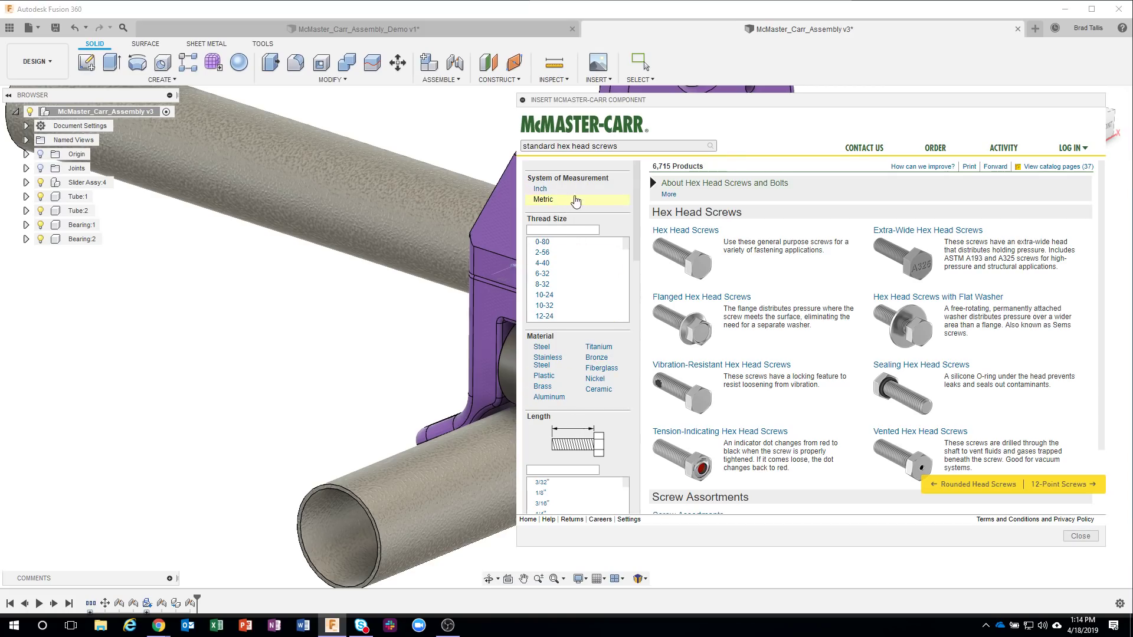
Step: Filter the hex head screws to metric, M8 thread, stainless steel, 60 mm length, and partially threaded
click(560, 202)
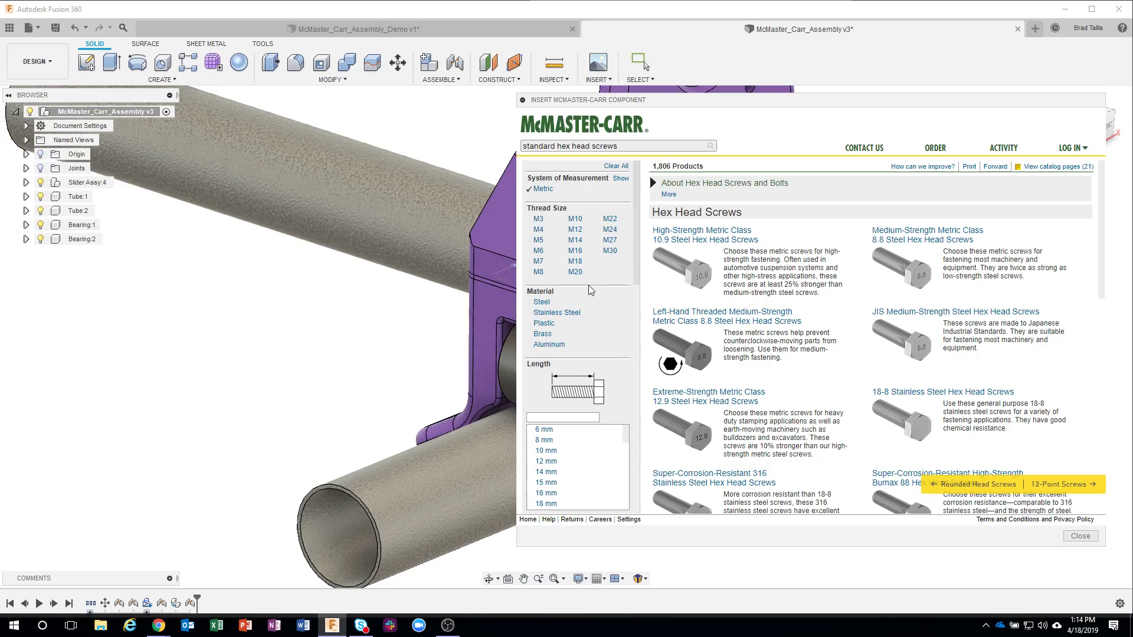
click(538, 272)
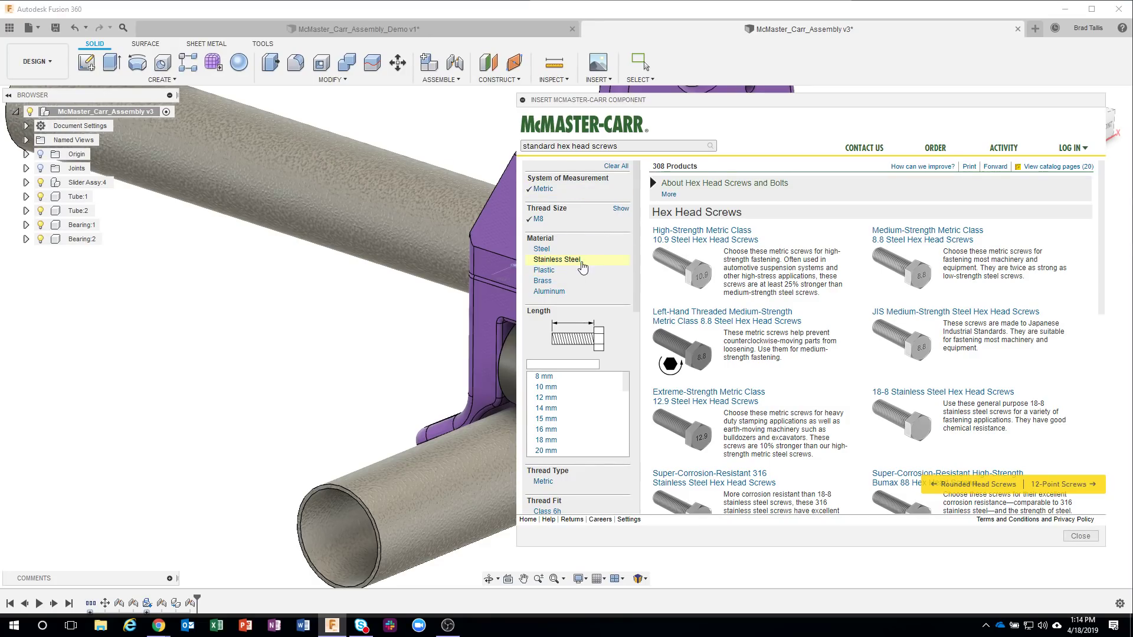
click(576, 260)
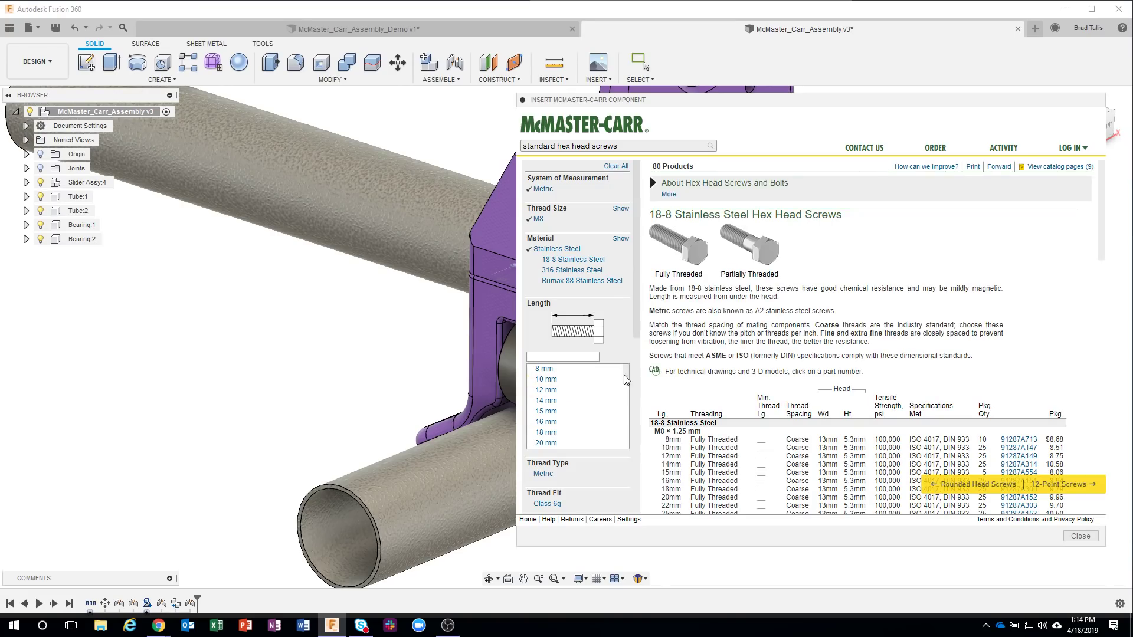
drag(627, 377, 627, 402)
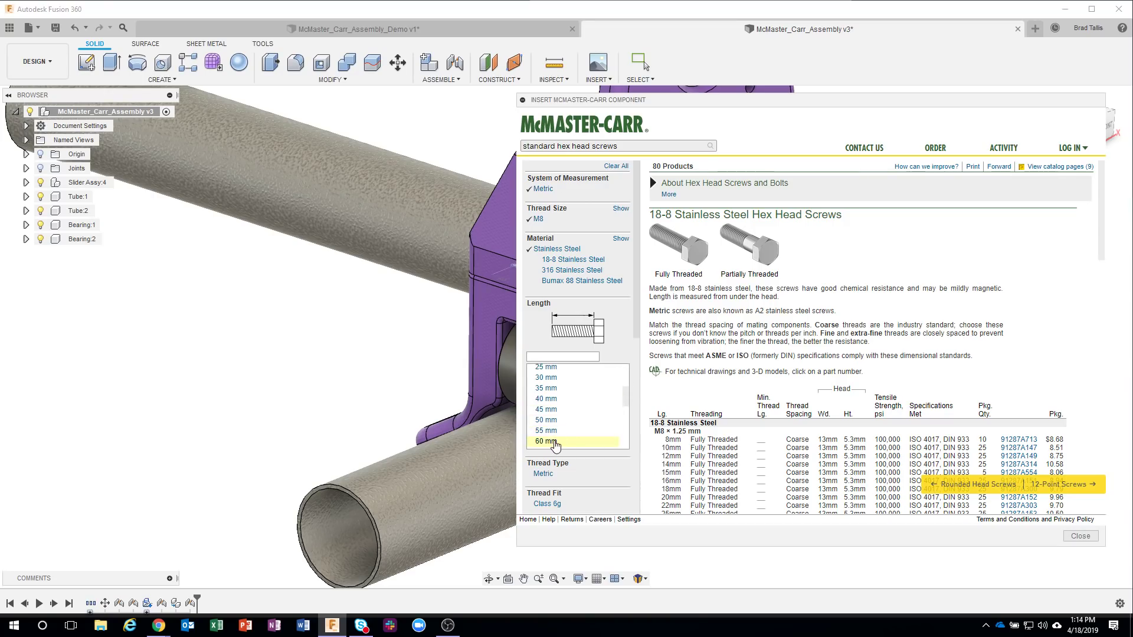
click(554, 443)
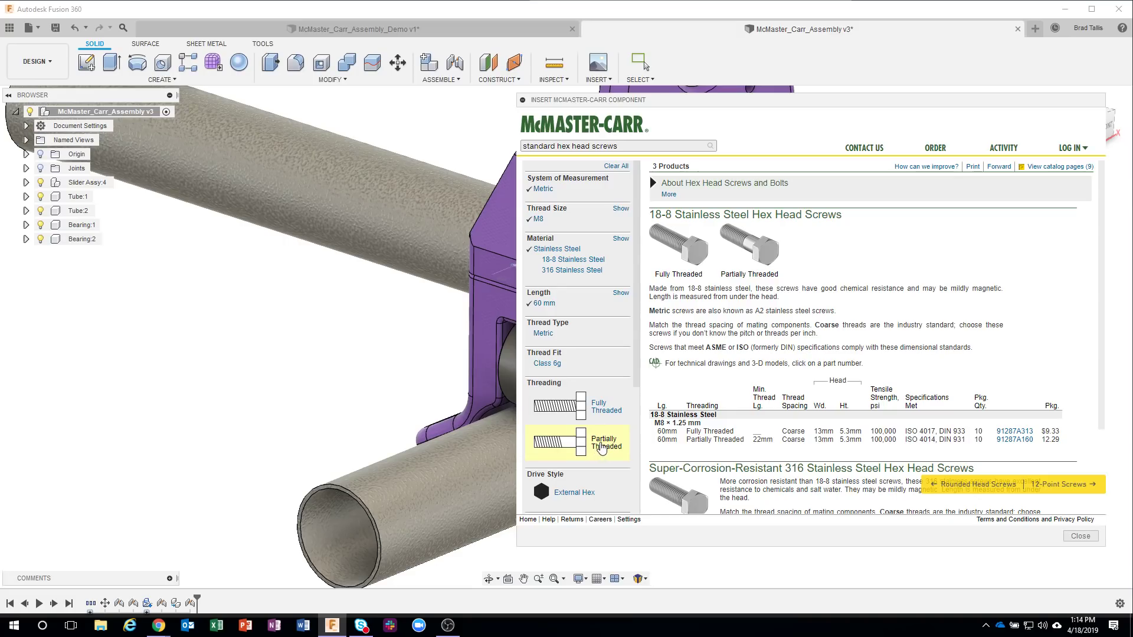
click(602, 448)
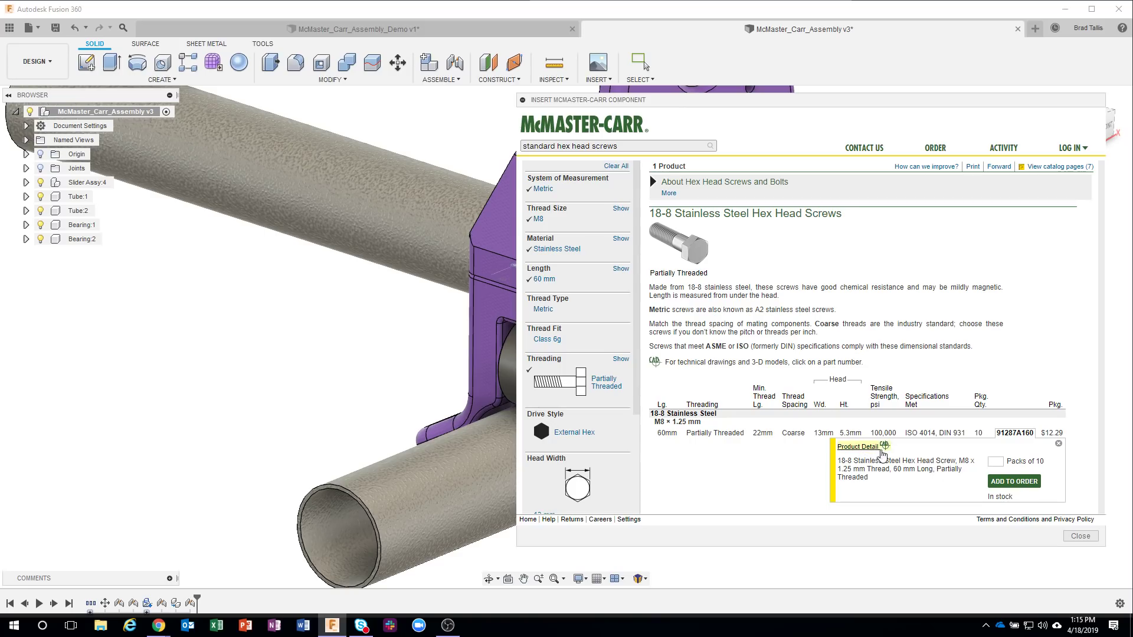
Step: Review the product drawing of hex head screw 91287A160 and insert its 3-D STEP model into the assembly
click(861, 448)
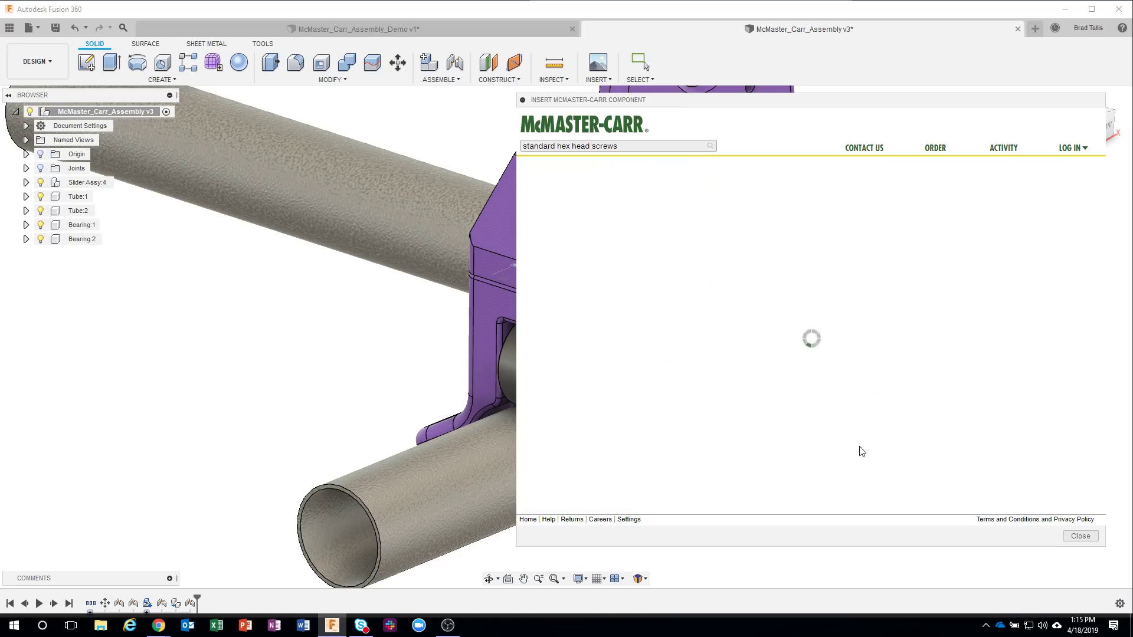
scroll(873, 412, down, 10)
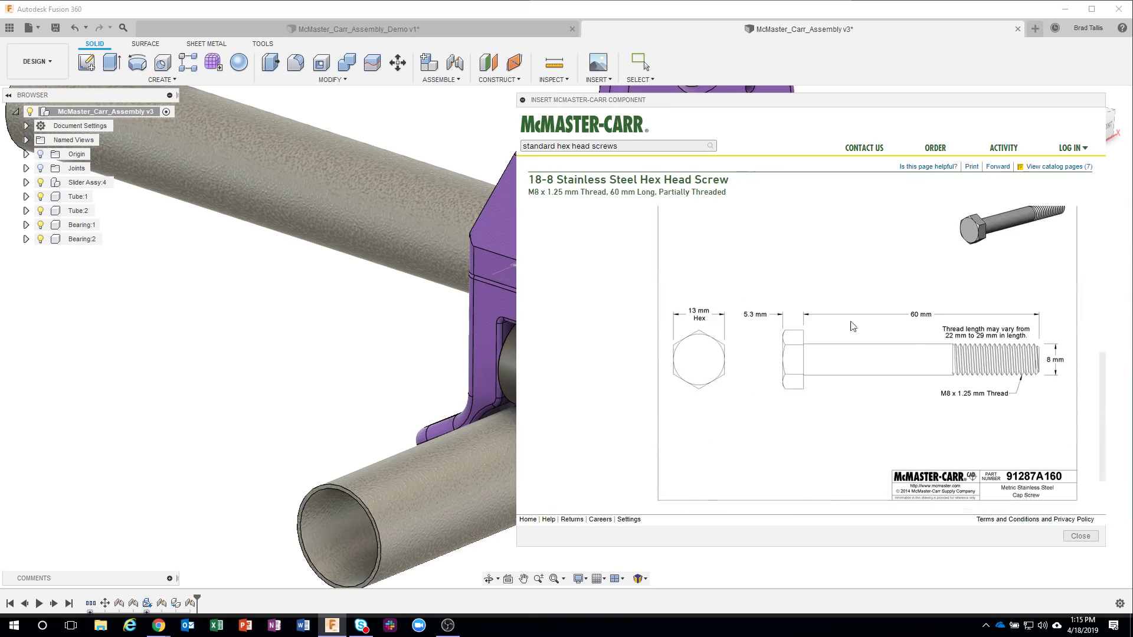
scroll(913, 357, up, 2)
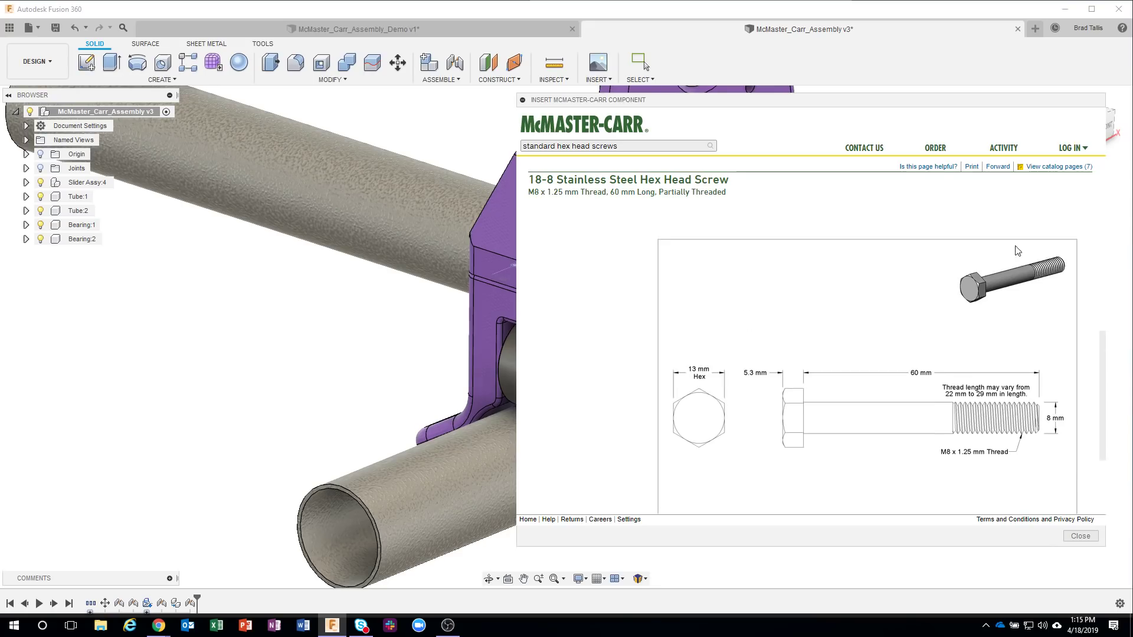
scroll(804, 350, down, 5)
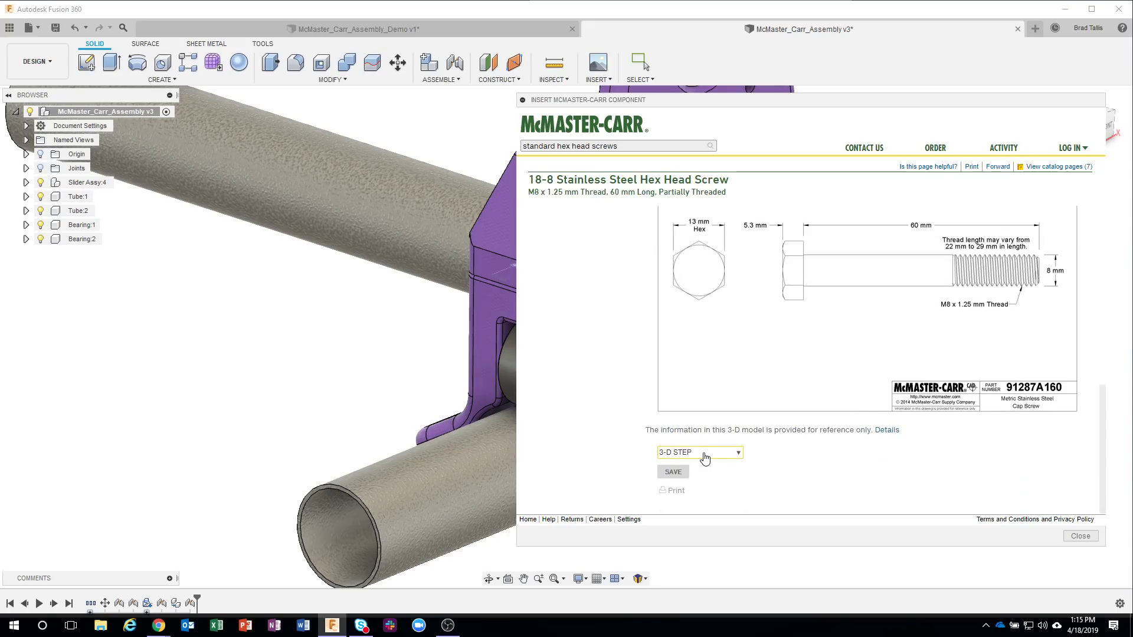
click(672, 473)
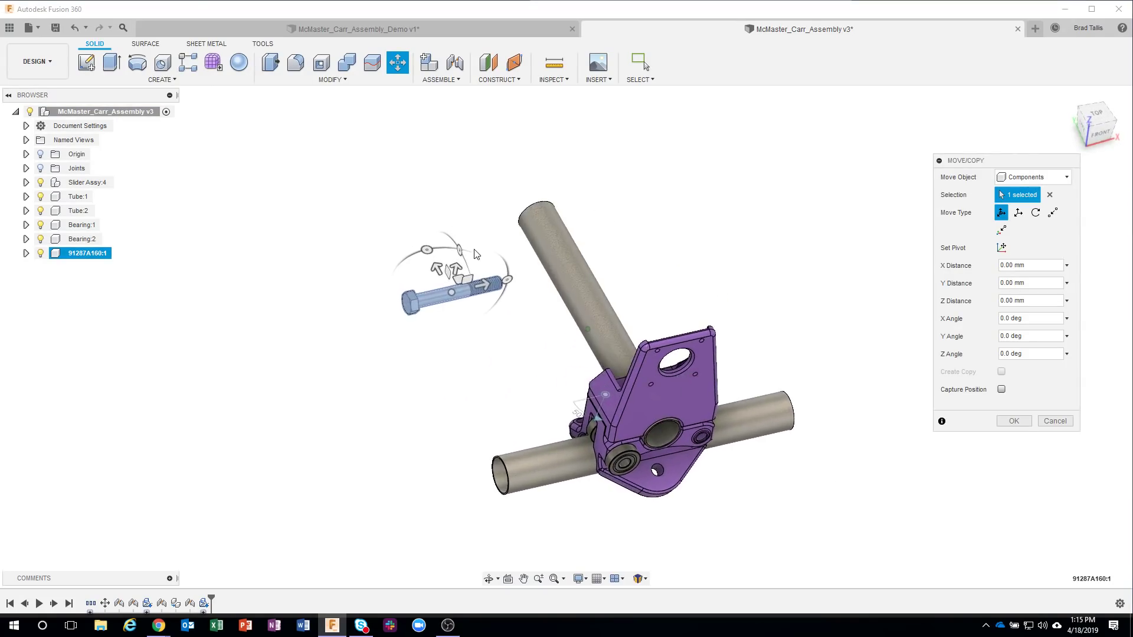
Step: Rotate the hex head screw 90 degrees about Z and shift it about -21 mm in Y and -65 mm in Z
drag(411, 254, 374, 310)
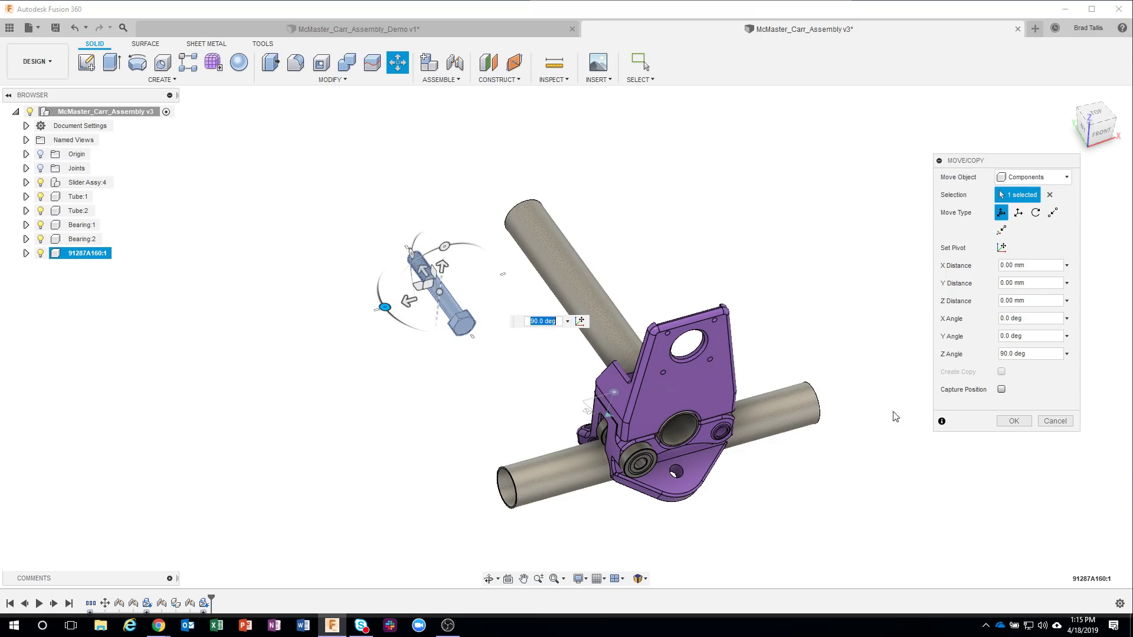
shift+middle_drag(588, 306, 508, 225)
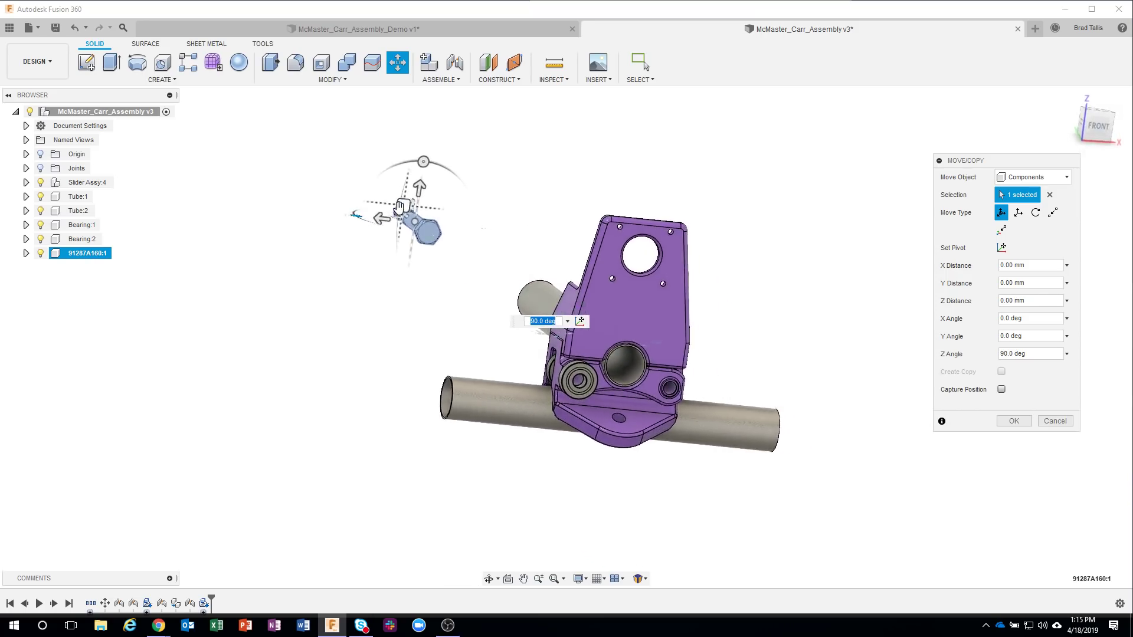
drag(400, 207, 418, 319)
shift+middle_drag(553, 312, 534, 357)
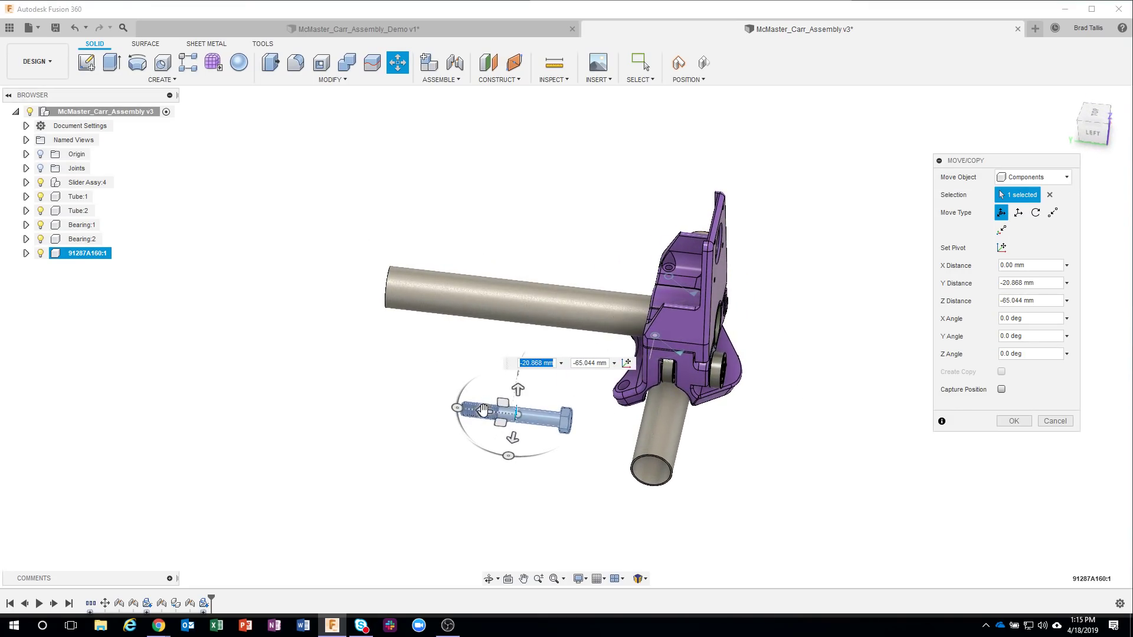
Step: Move the screw about -175 mm along X to the outer bearing's side of the slider, and capture its position
drag(482, 410, 724, 431)
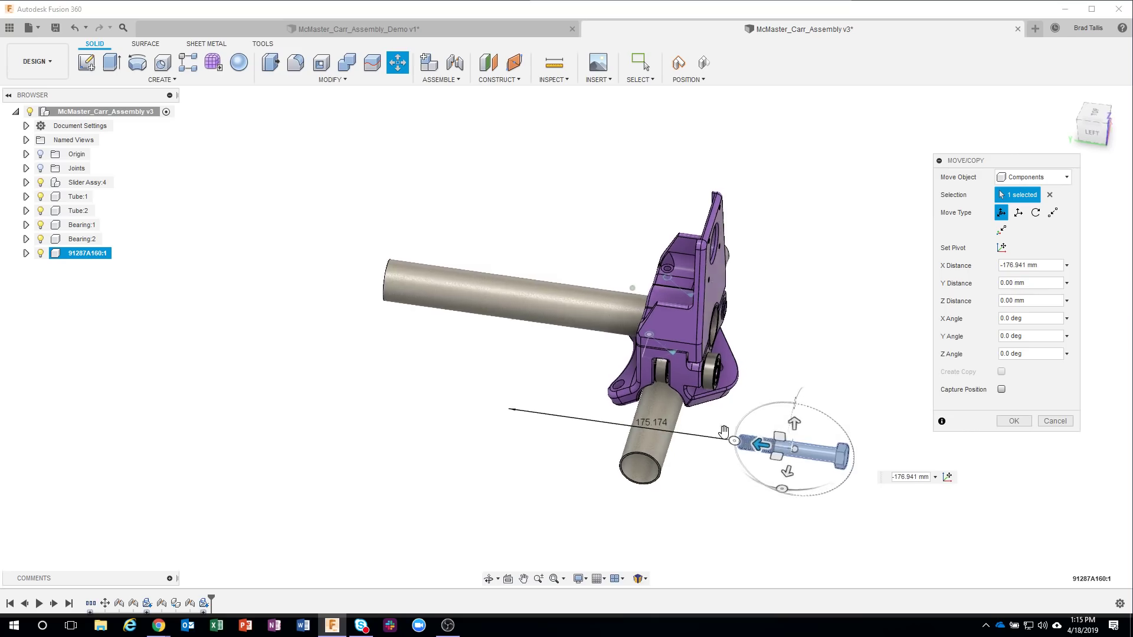
shift+middle_drag(724, 431, 667, 383)
scroll(875, 376, up, 2)
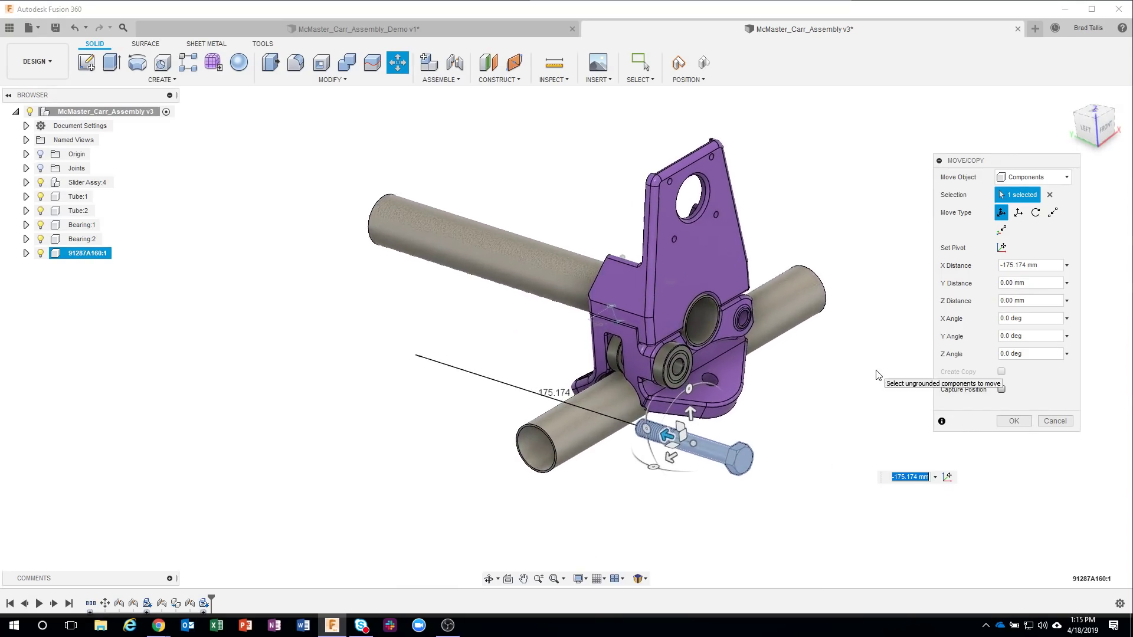
scroll(876, 376, up, 2)
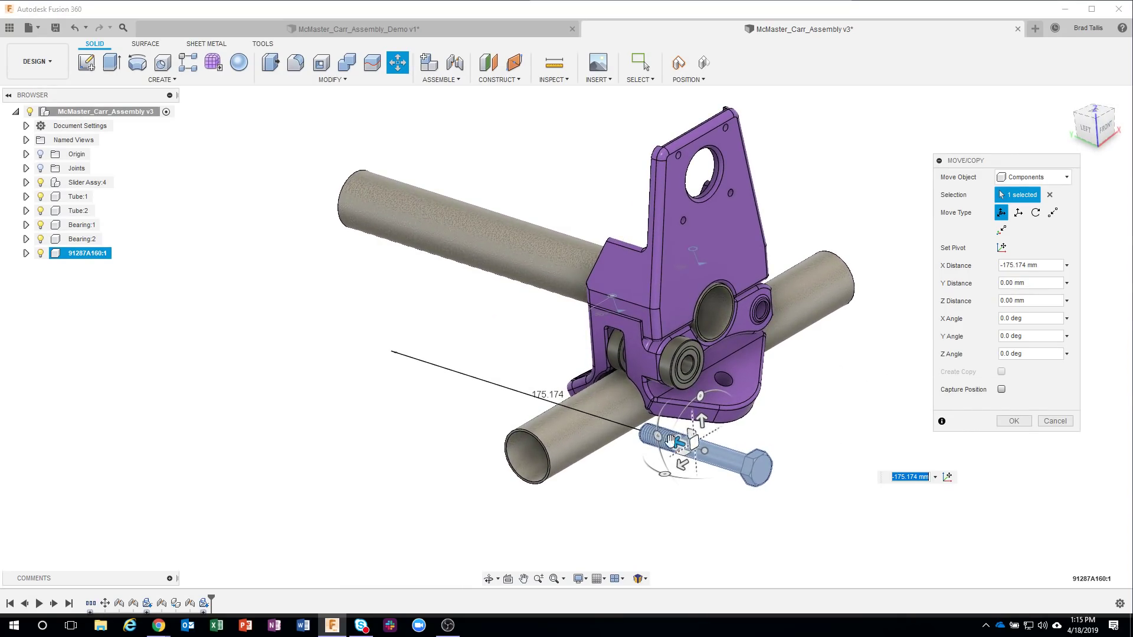
click(1007, 428)
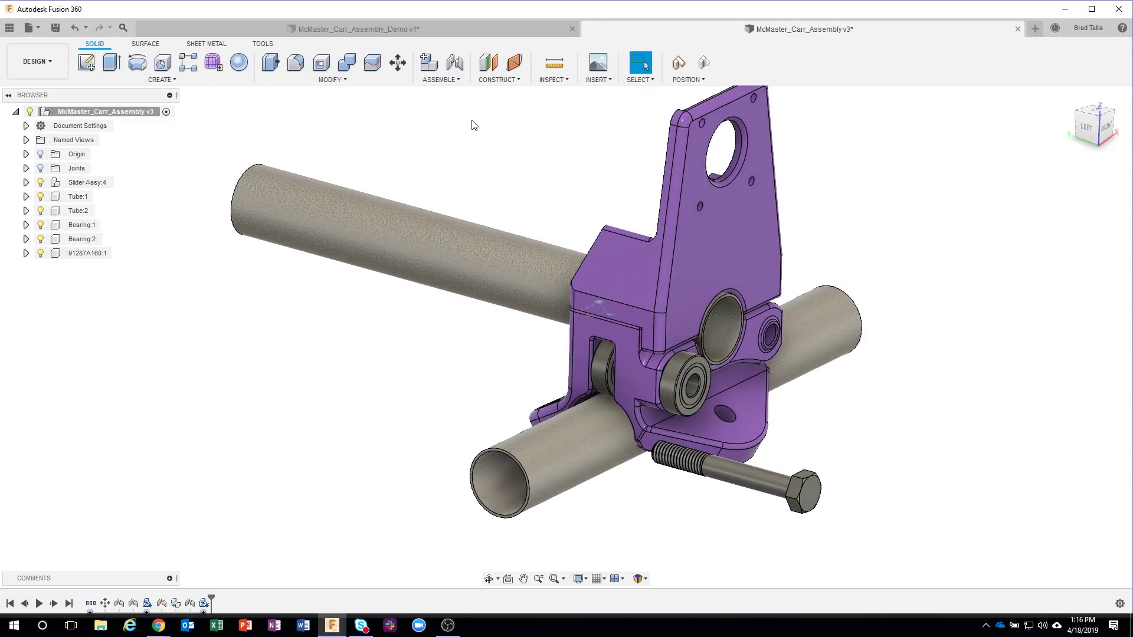
click(684, 62)
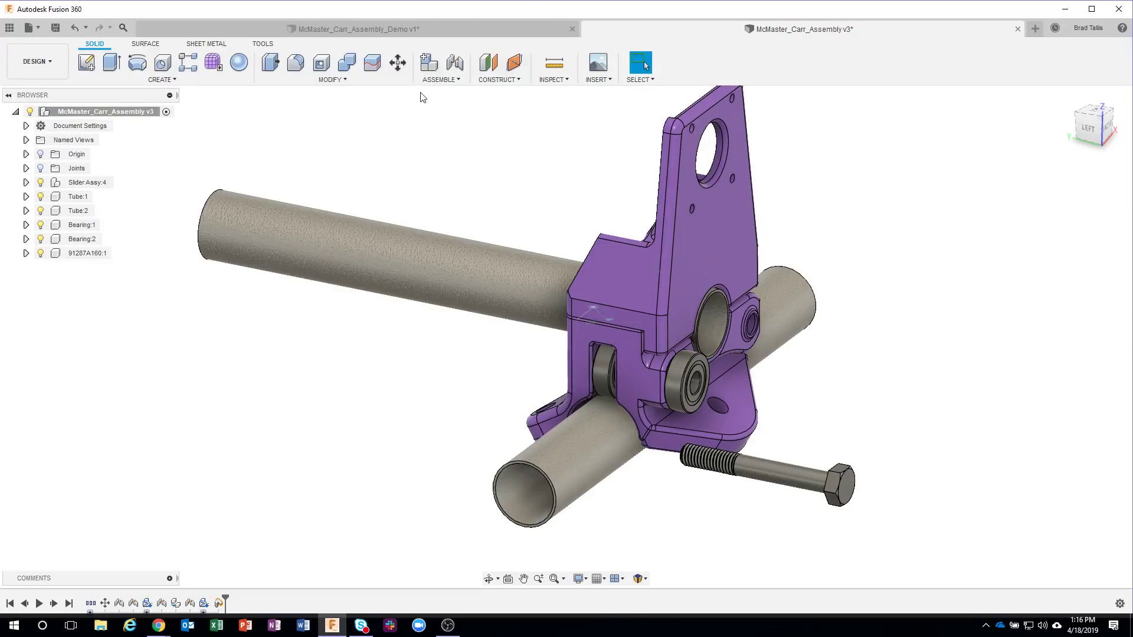
Step: Start a joint and pick the shank center on the underside of the screw's head as the first component's location
click(447, 79)
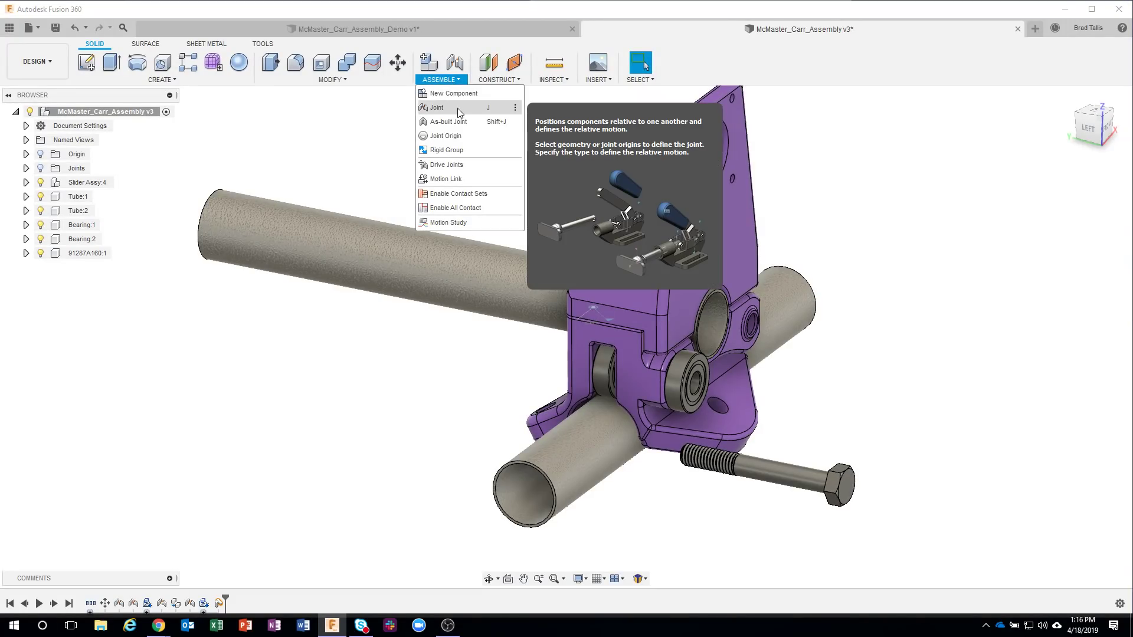
click(452, 109)
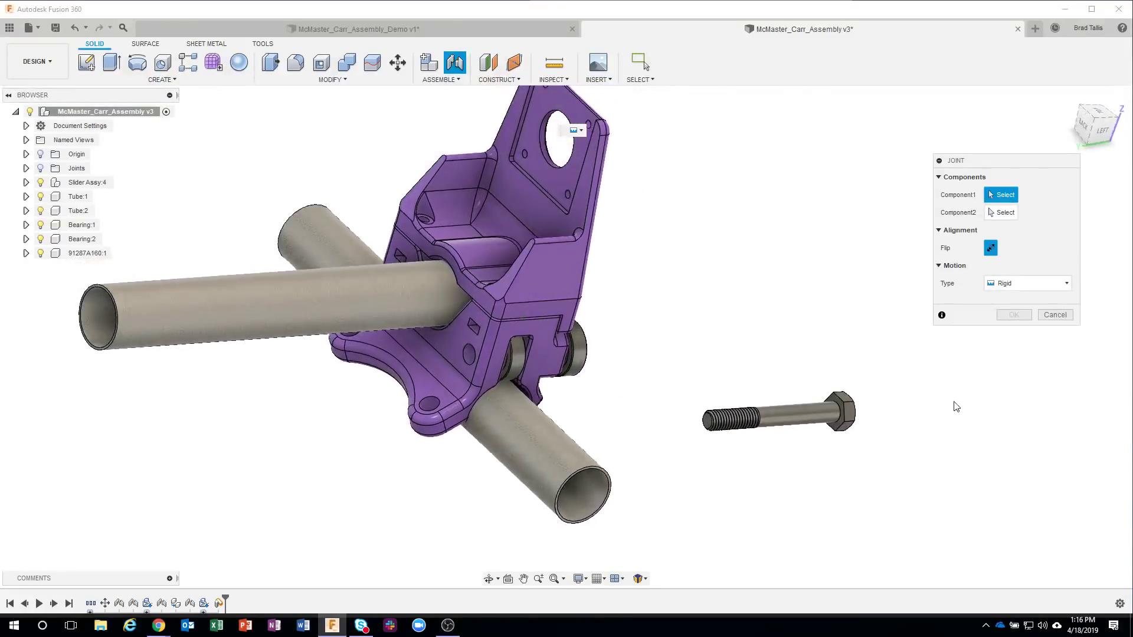
scroll(835, 407, up, 4)
scroll(843, 418, up, 4)
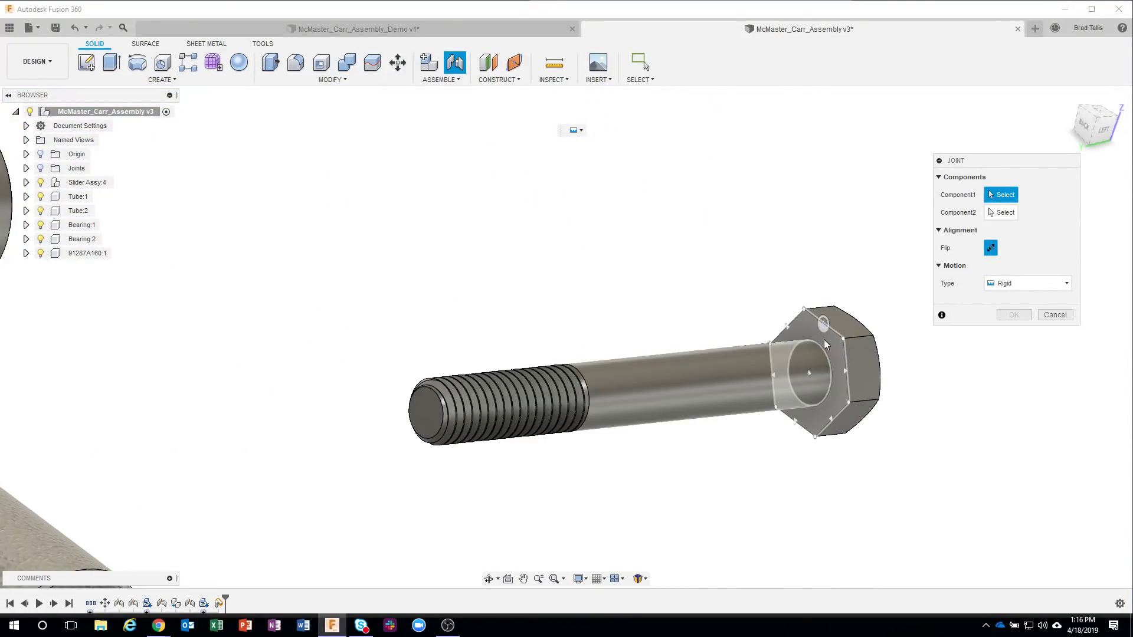
scroll(826, 338, up, 2)
scroll(827, 339, up, 2)
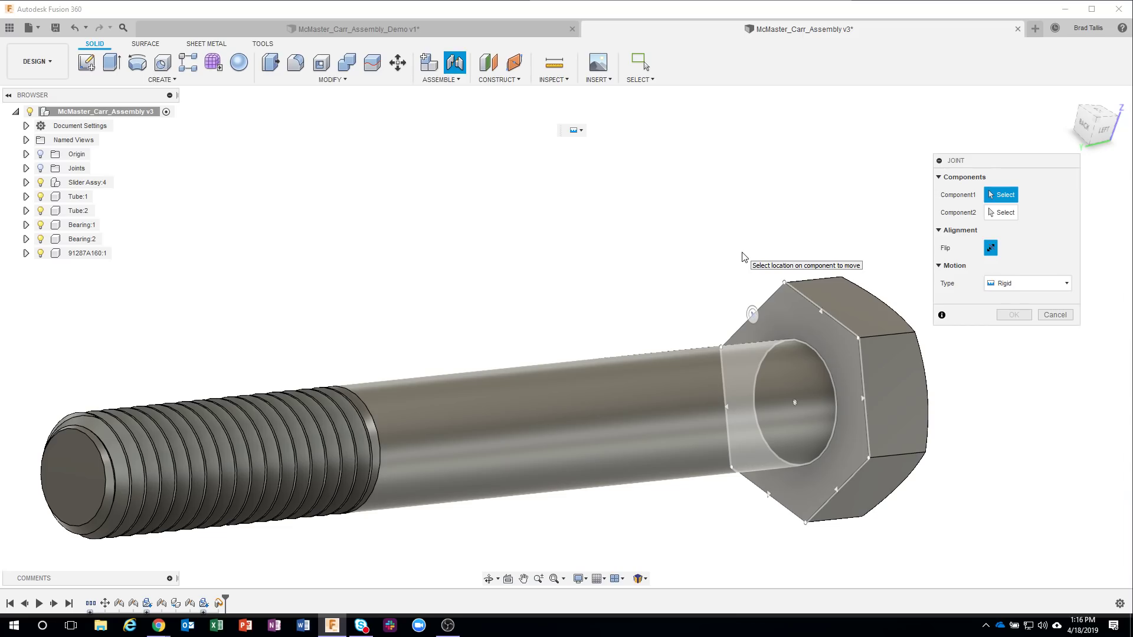
click(813, 348)
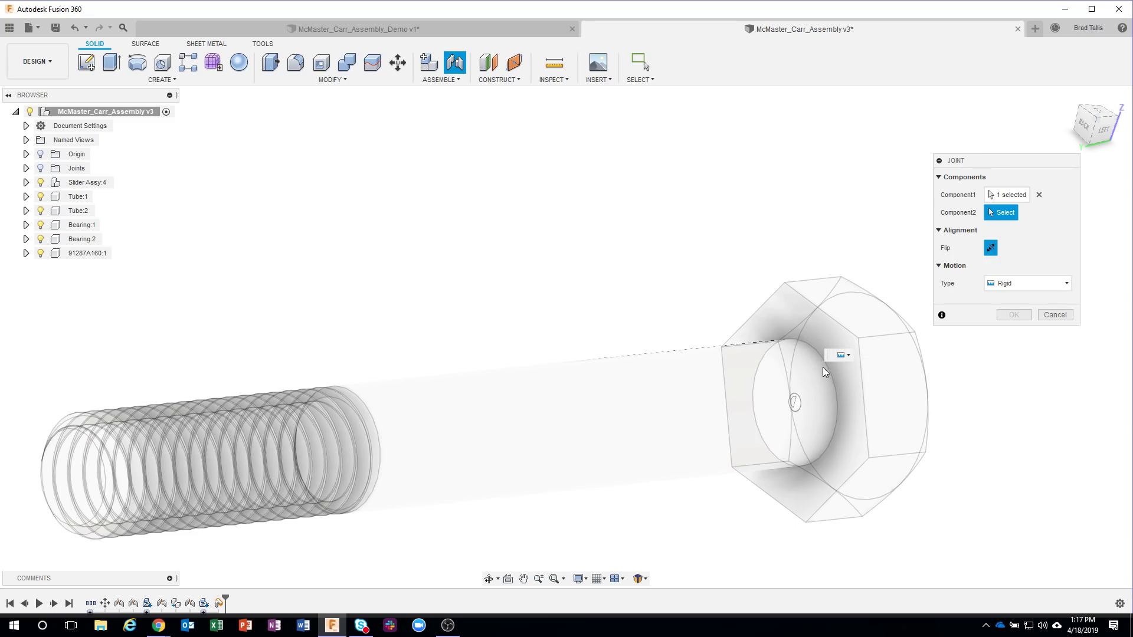
Step: Use the center of the outer bearing's bore edge as the joint's second location, seating the screw head against the bearing
shift+middle_drag(831, 378, 752, 426)
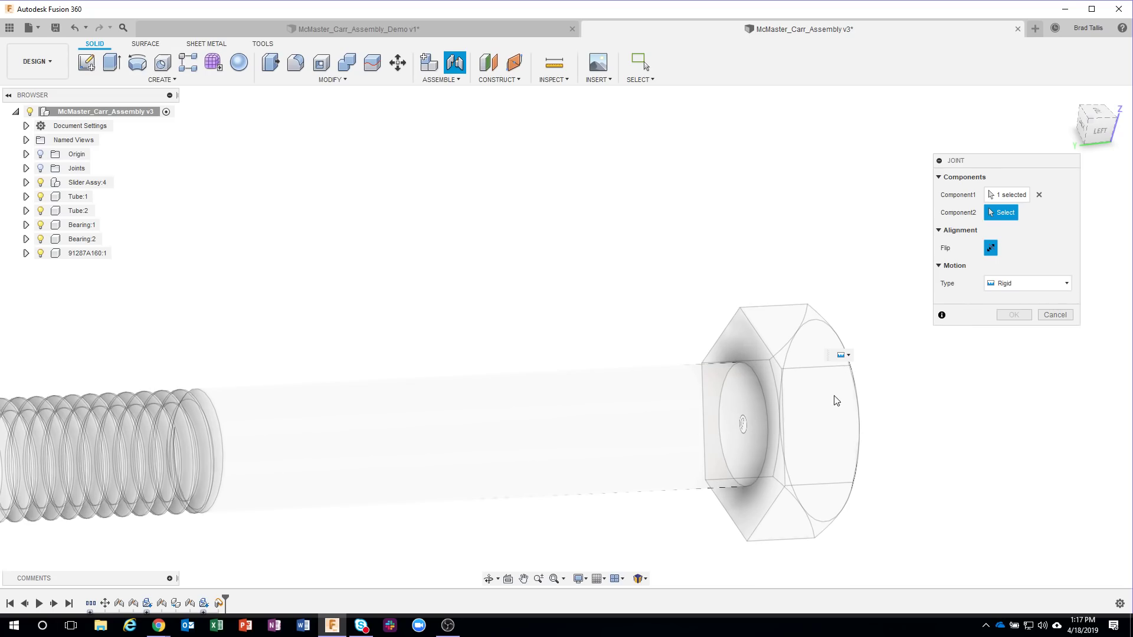
shift+middle_drag(834, 395, 822, 374)
scroll(826, 378, down, 4)
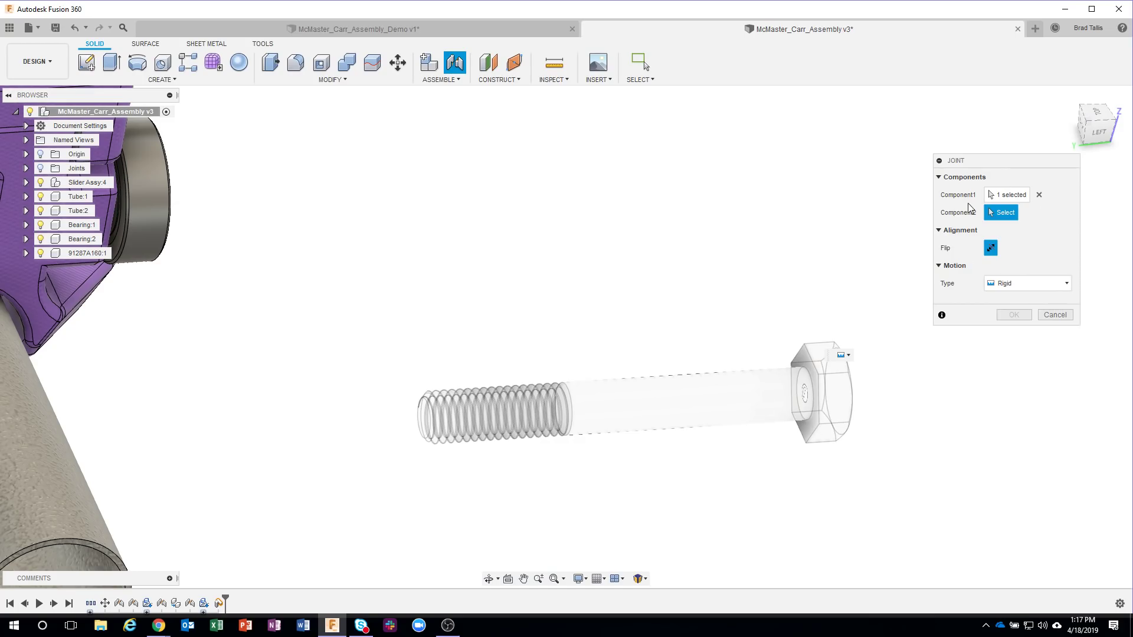
scroll(783, 275, down, 5)
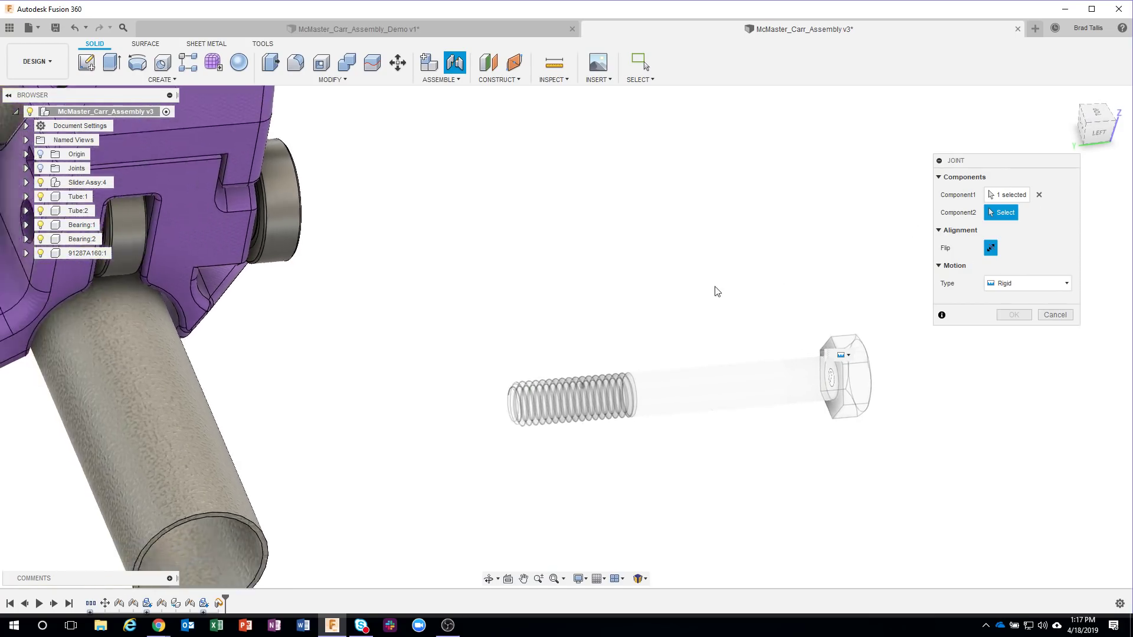
shift+middle_drag(642, 283, 656, 312)
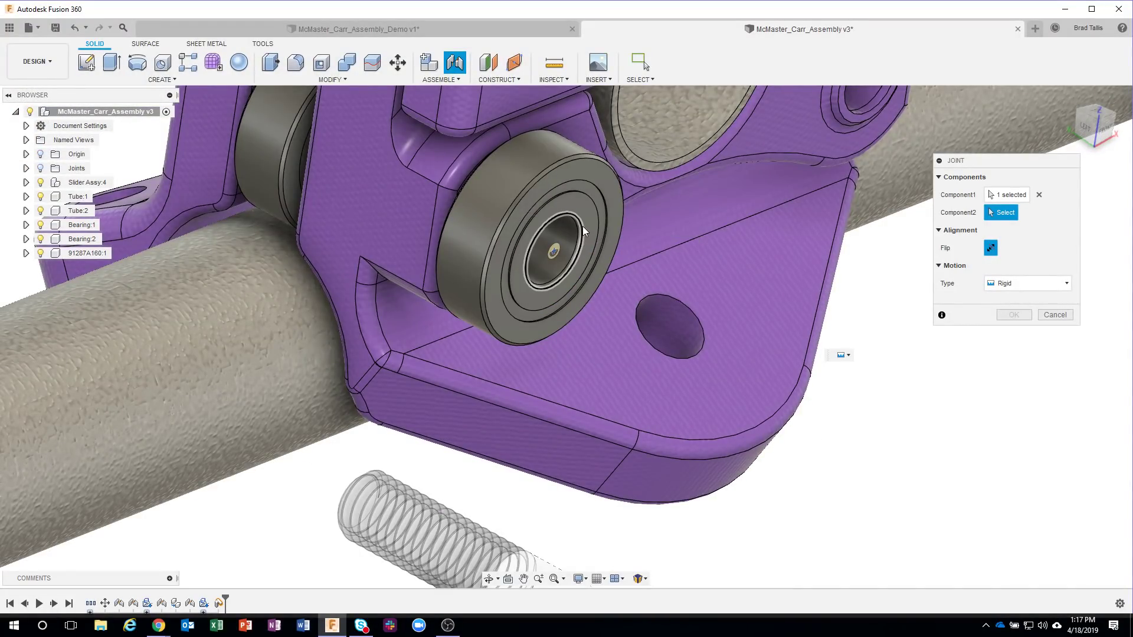
click(583, 226)
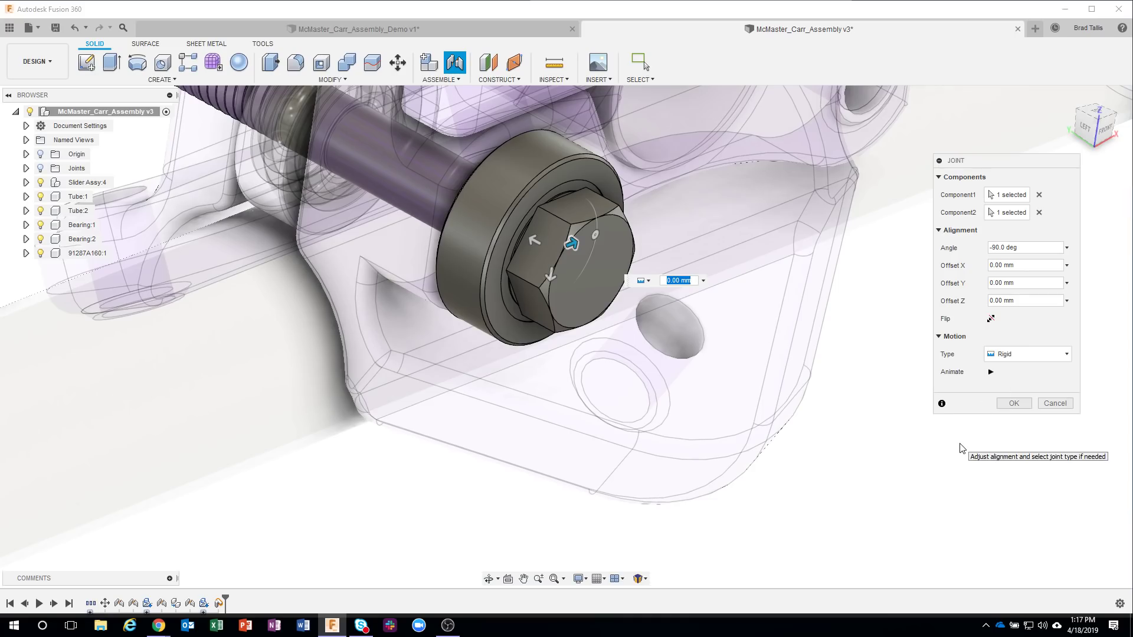
Step: Preview the screw joint's motion, check the screw's fit through both bearings, and accept the joint as Rigid
click(992, 372)
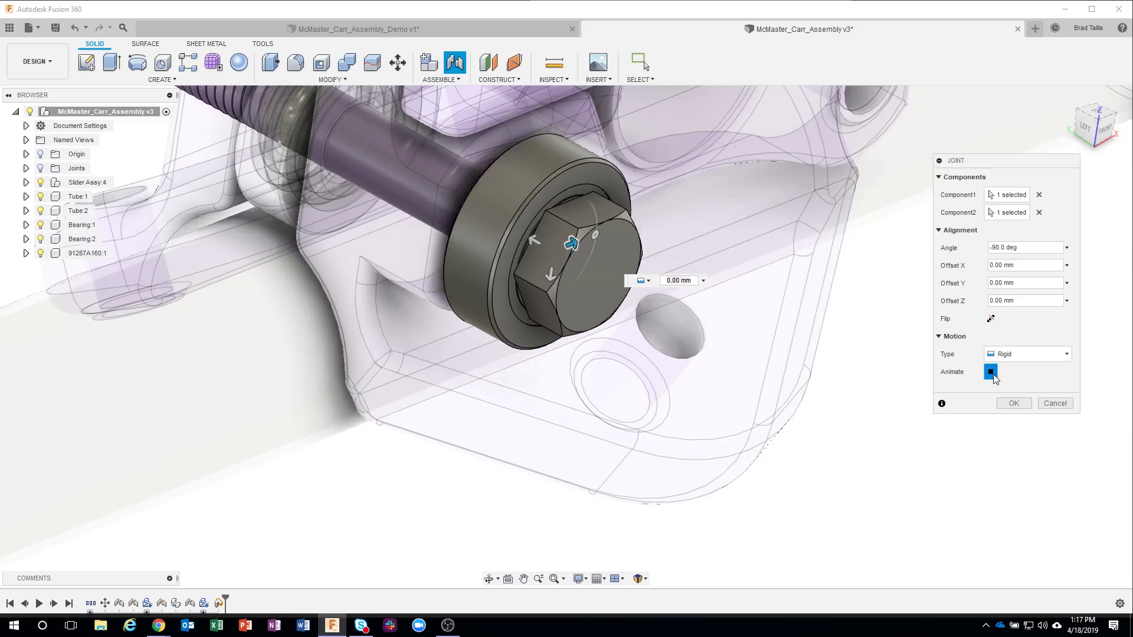
click(992, 373)
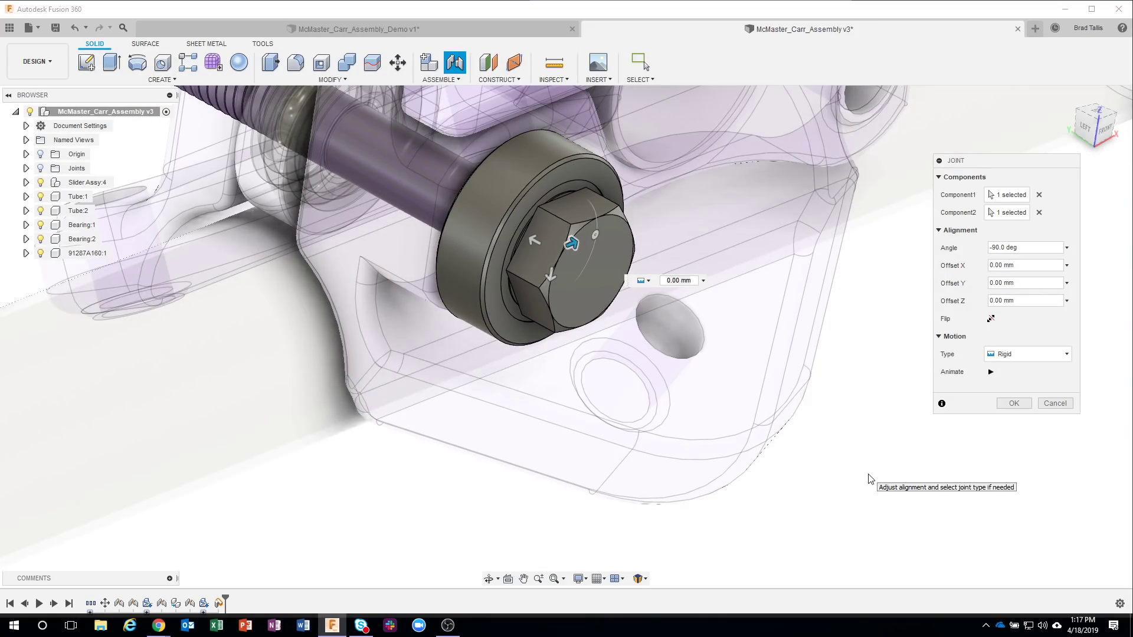
scroll(867, 478, down, 1)
scroll(868, 478, down, 3)
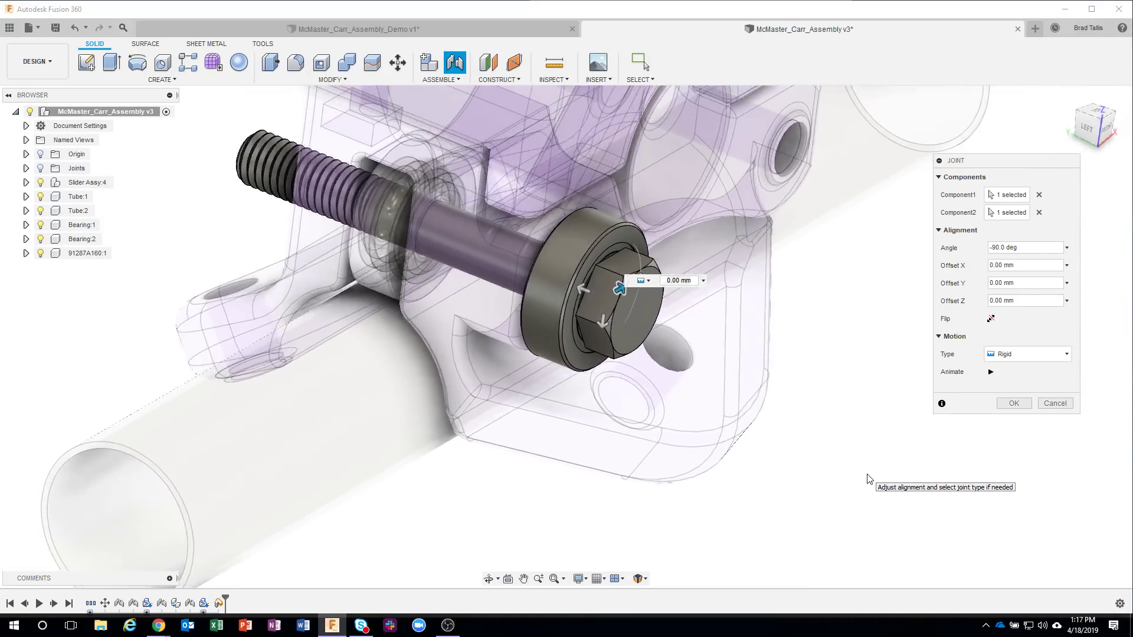
click(1014, 404)
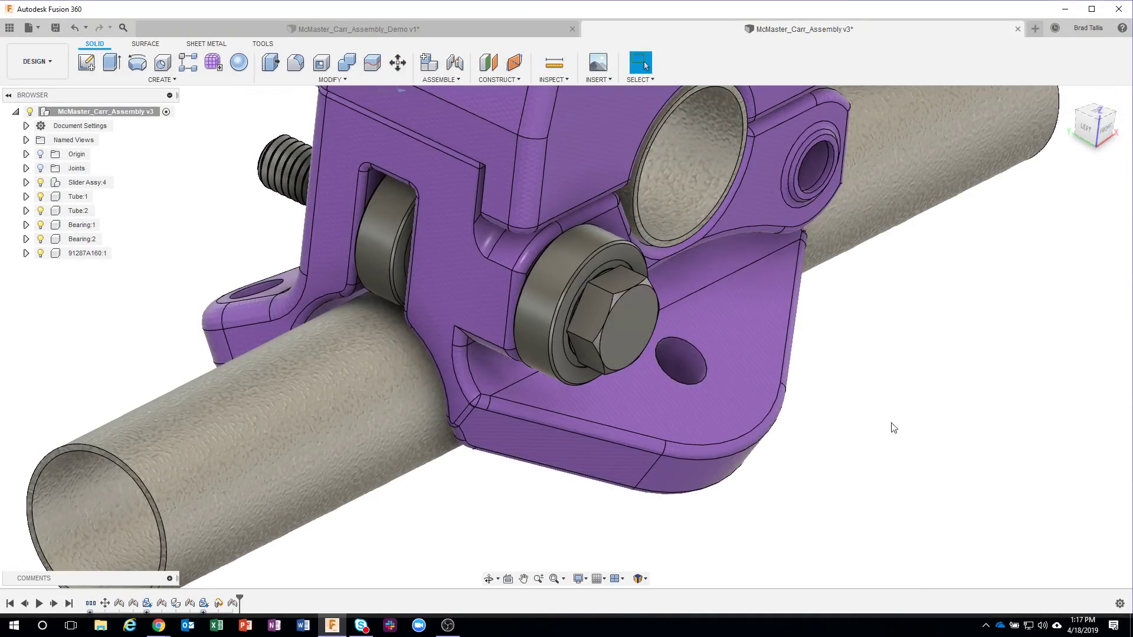
Step: Start inserting another McMaster-Carr component, reposition and enlarge the catalog window, and open the nuts category
shift+middle_drag(892, 423, 417, 349)
shift+middle_drag(911, 325, 917, 325)
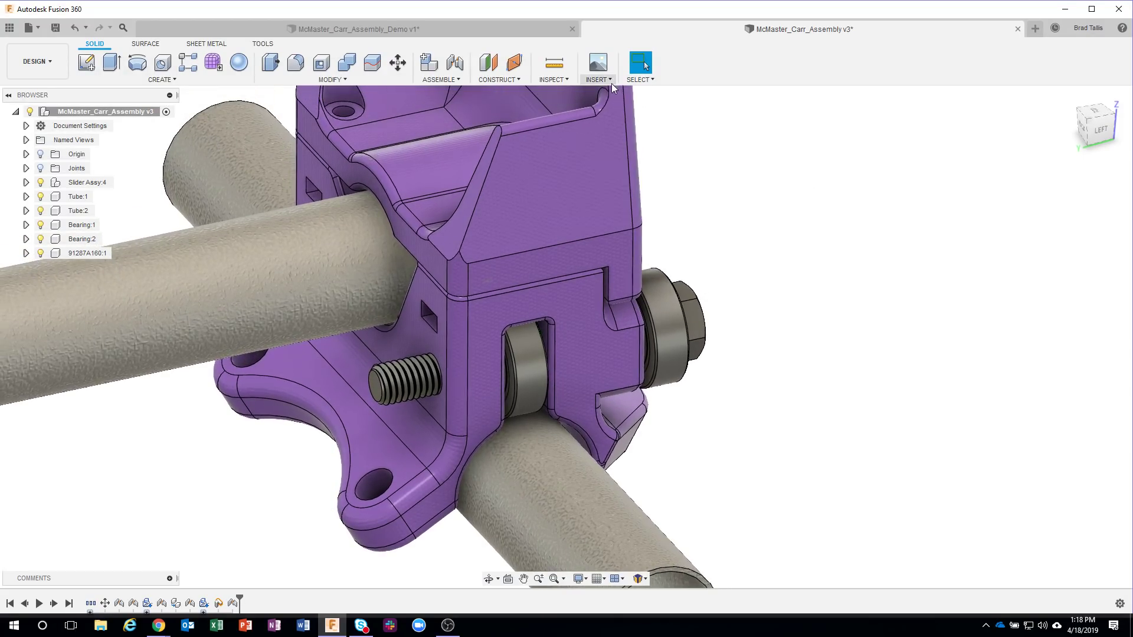
click(609, 81)
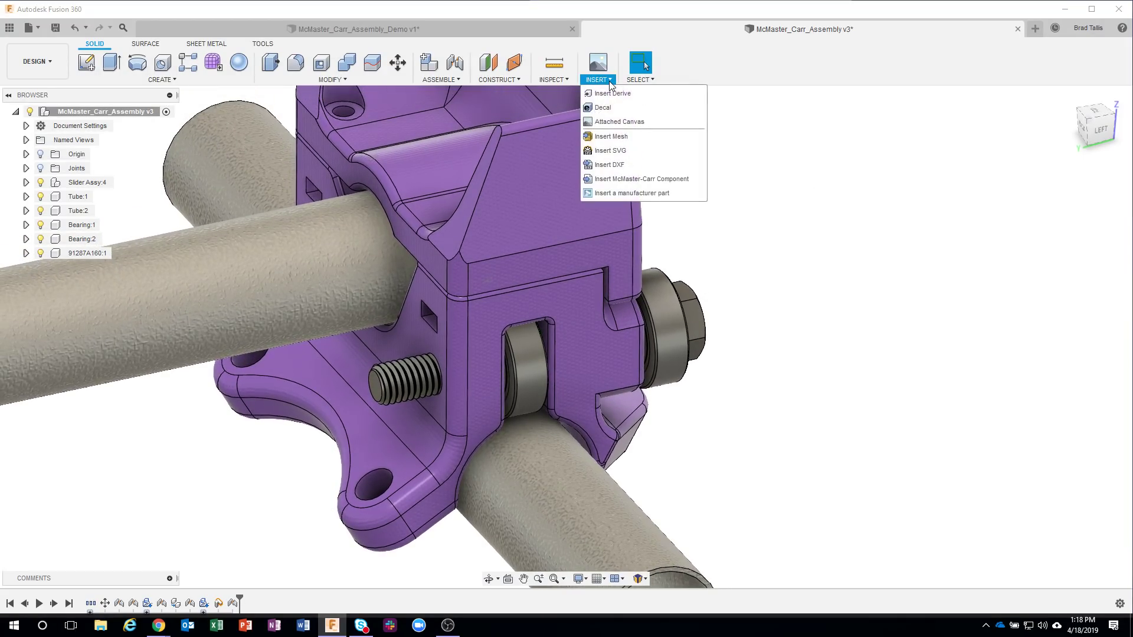
click(632, 180)
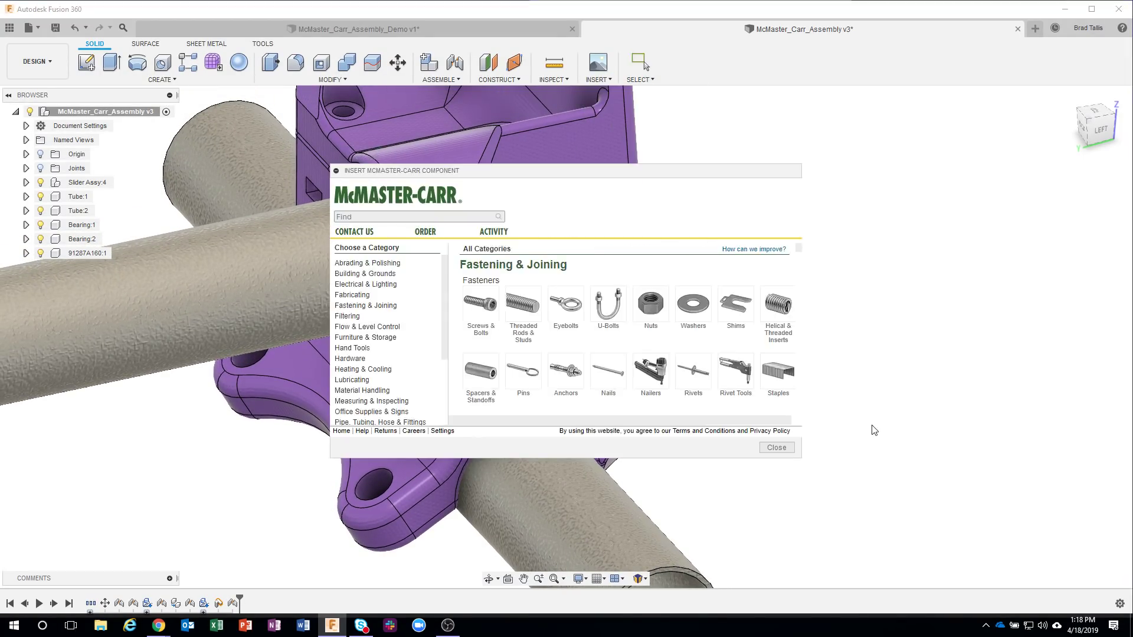
drag(738, 140, 953, 90)
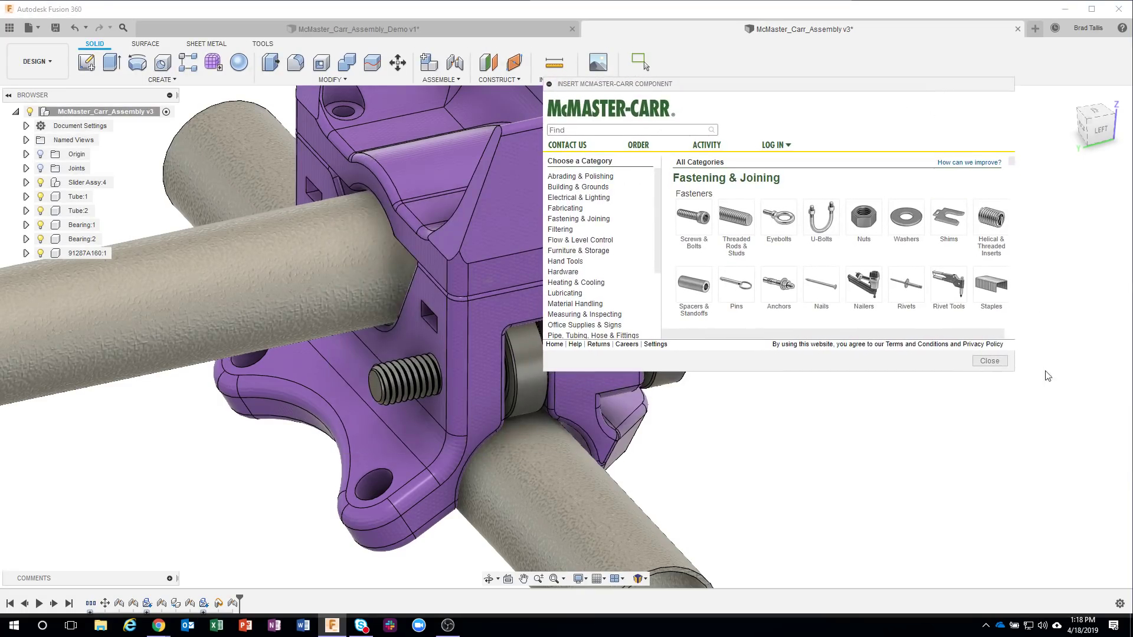
drag(1014, 374, 1105, 533)
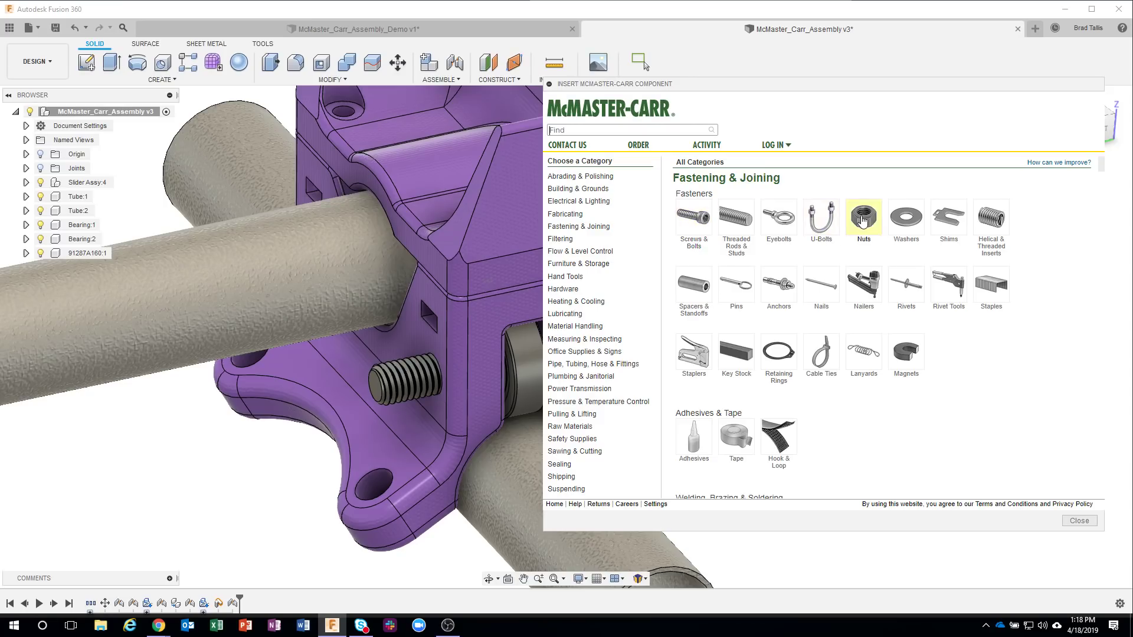
click(864, 219)
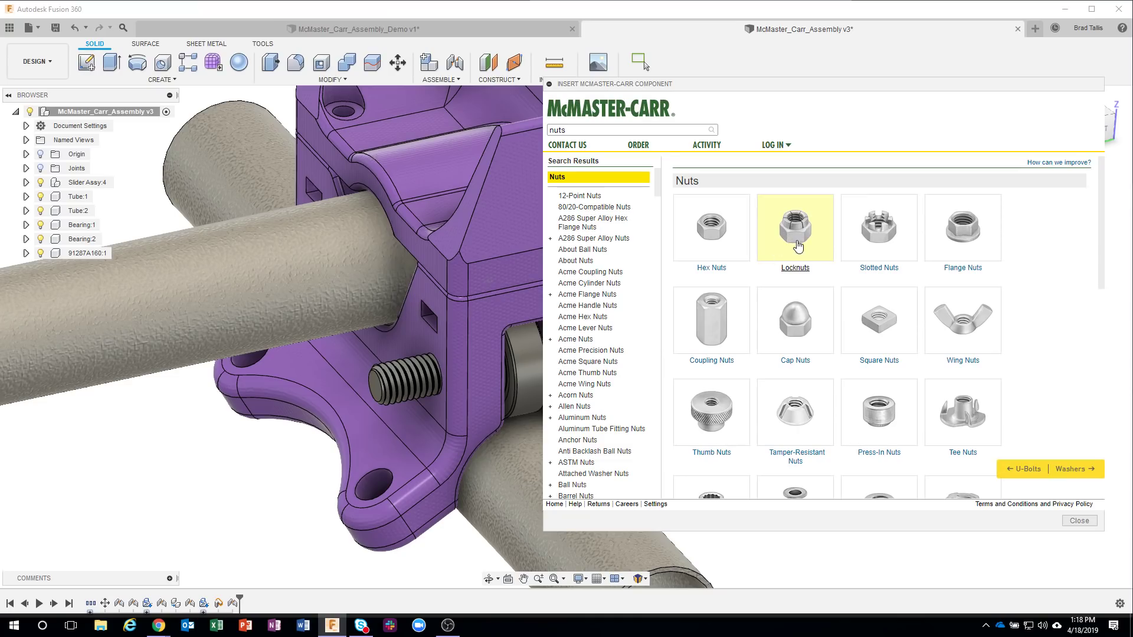
Step: Browse the catalog's nut types and open the locknuts
scroll(798, 245, down, 2)
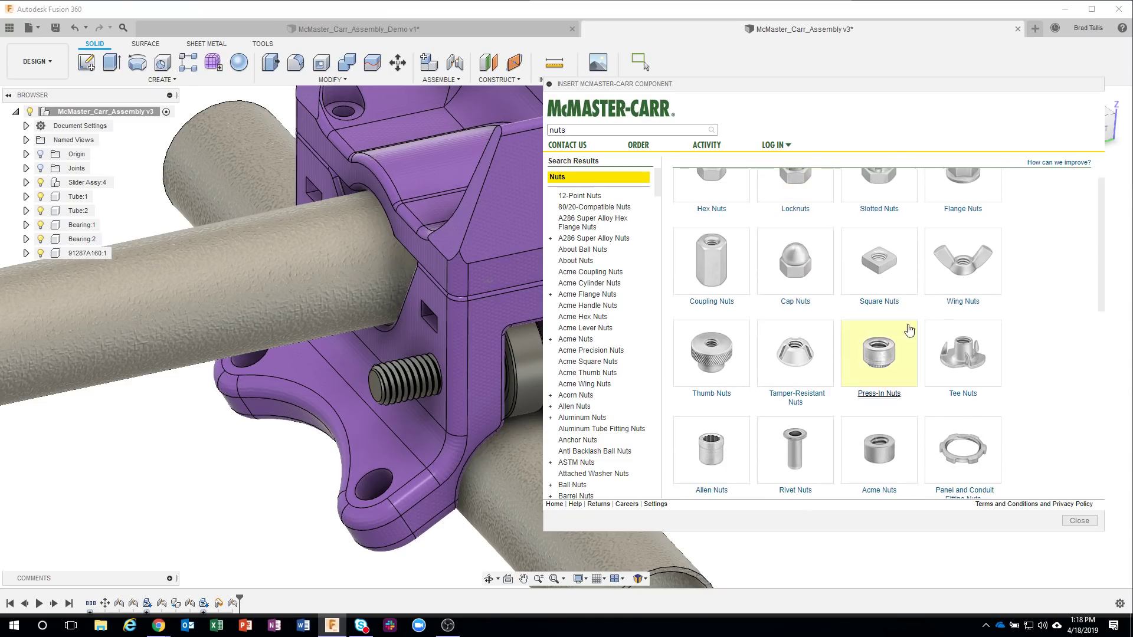
scroll(814, 311, down, 4)
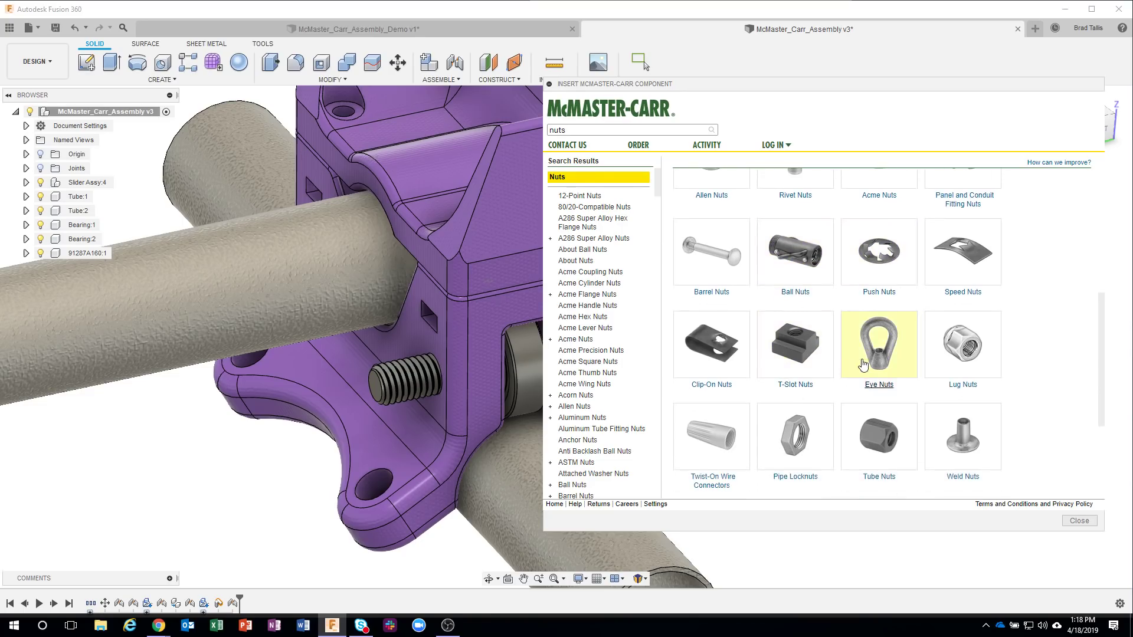
scroll(867, 355, up, 5)
scroll(785, 260, up, 1)
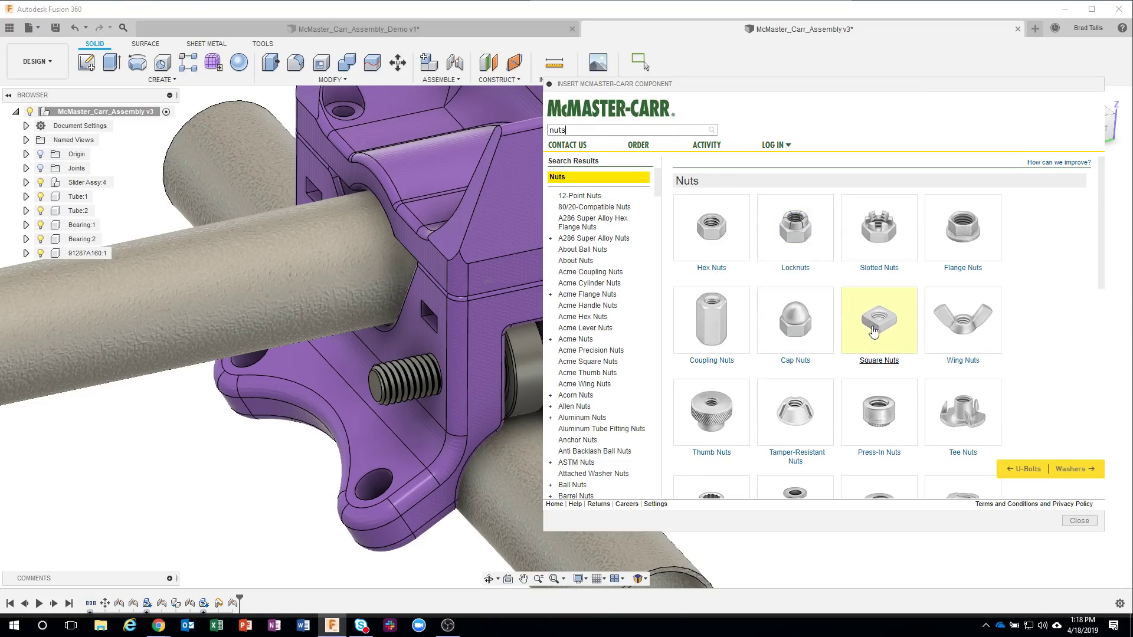
click(801, 235)
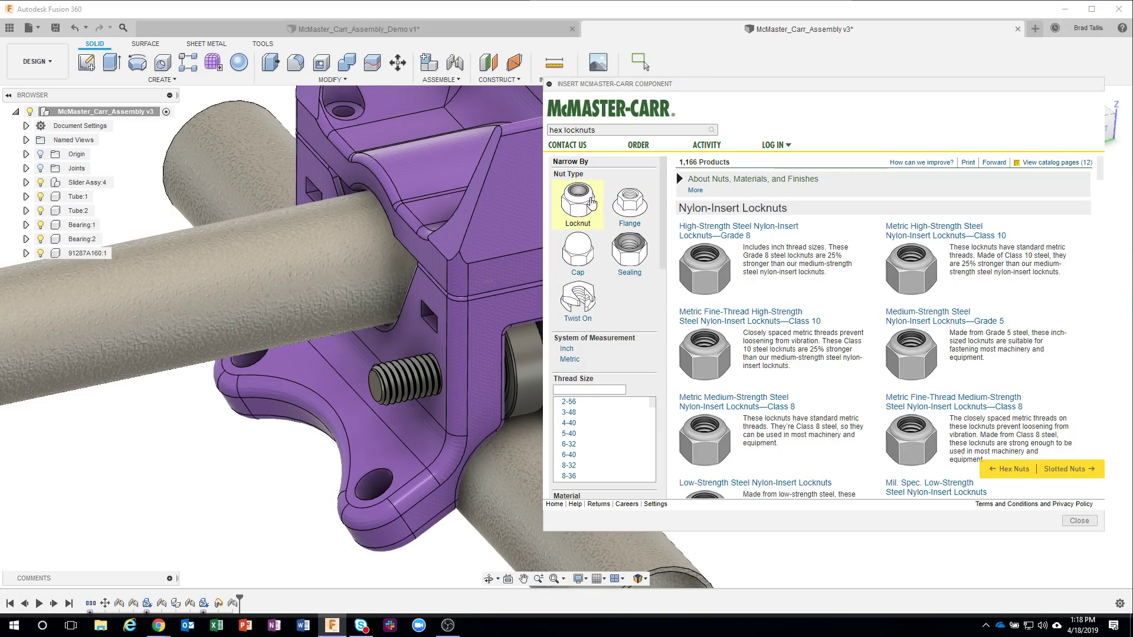
Step: Filter the hex locknuts to the Locknut type, metric system, and M8 thread size
click(590, 202)
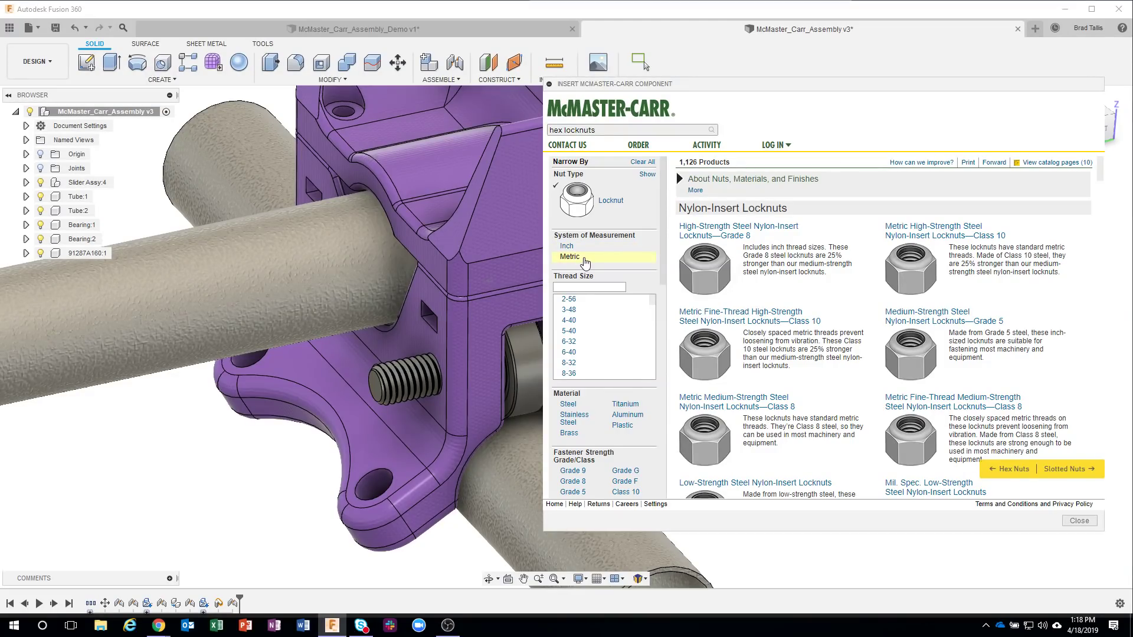
click(570, 256)
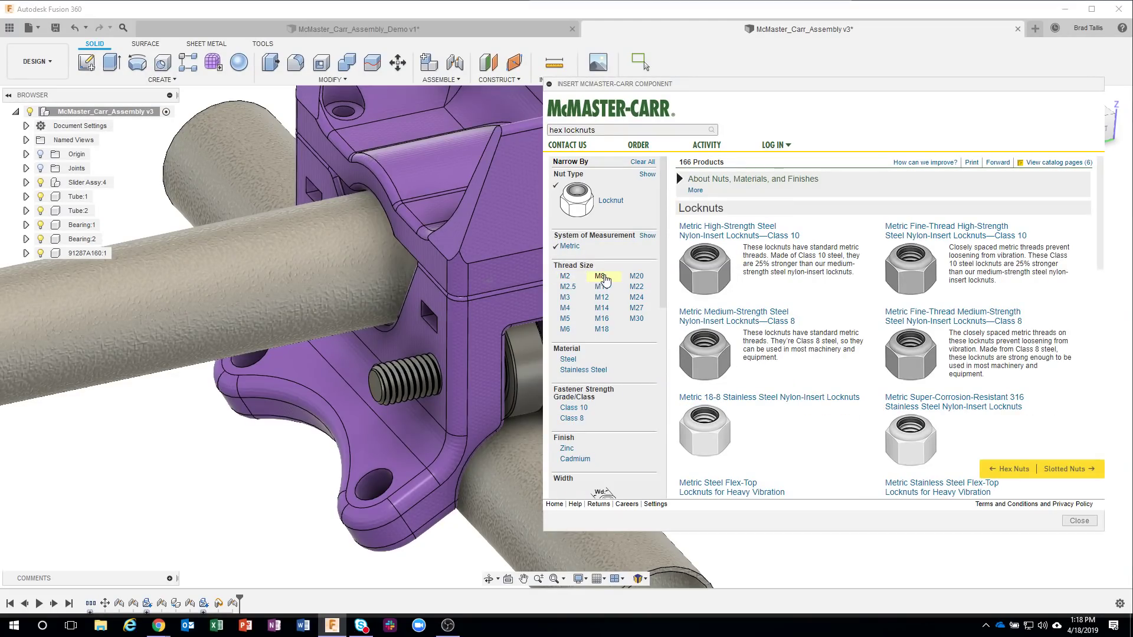
click(600, 276)
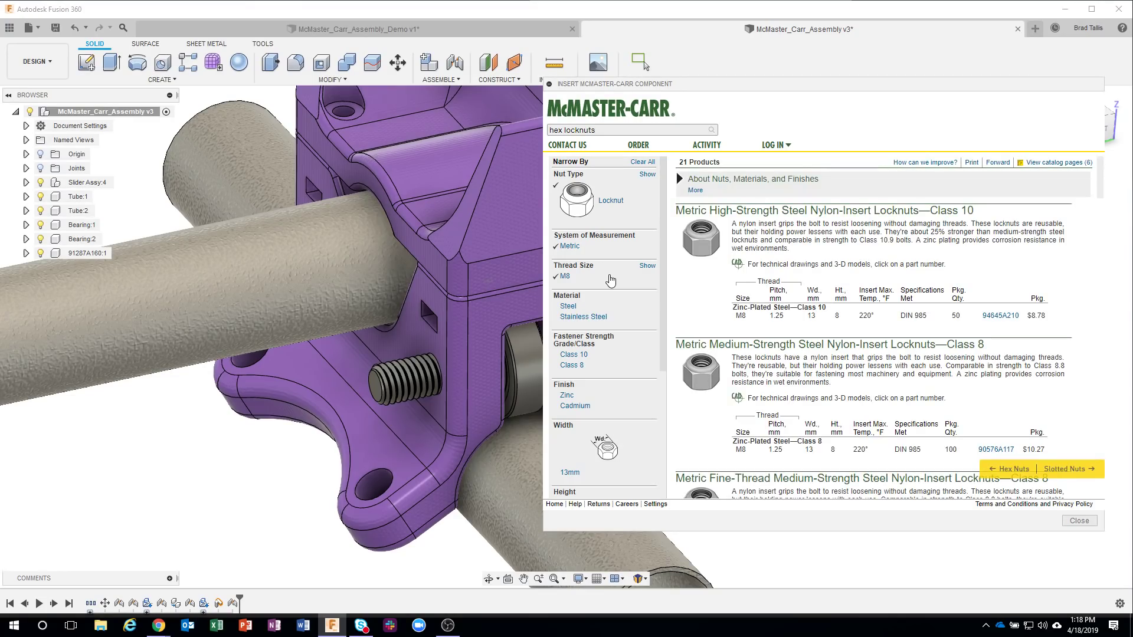
Step: Filter the M8 locknuts to stainless steel and open the product details of 18-8 nylon-insert locknut 93625A300
click(612, 318)
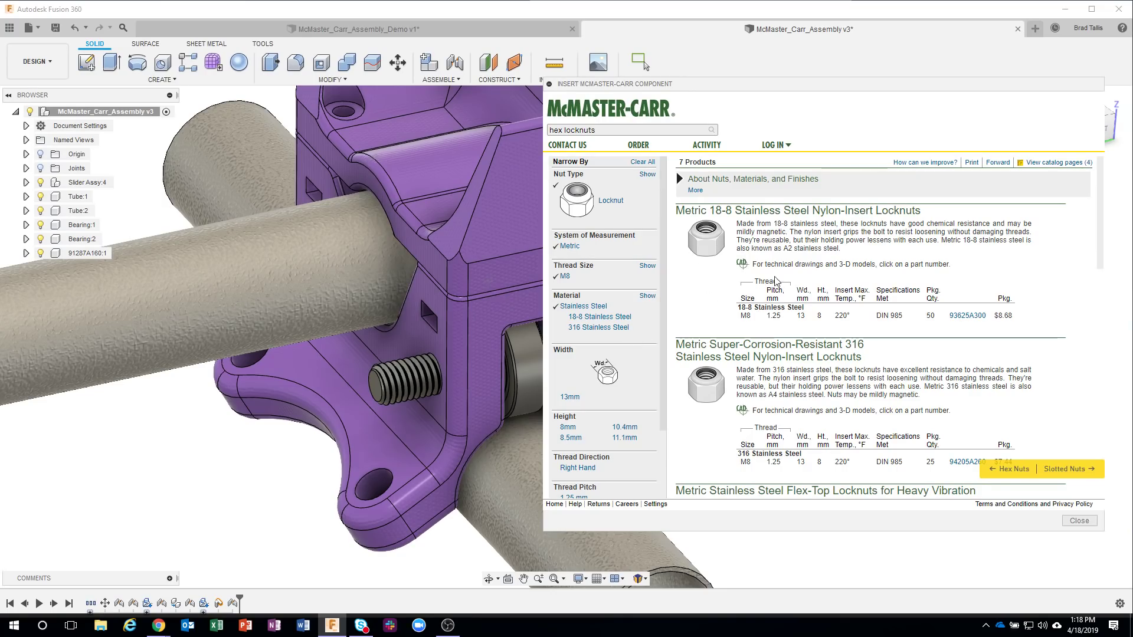
scroll(785, 278, down, 2)
scroll(824, 308, down, 2)
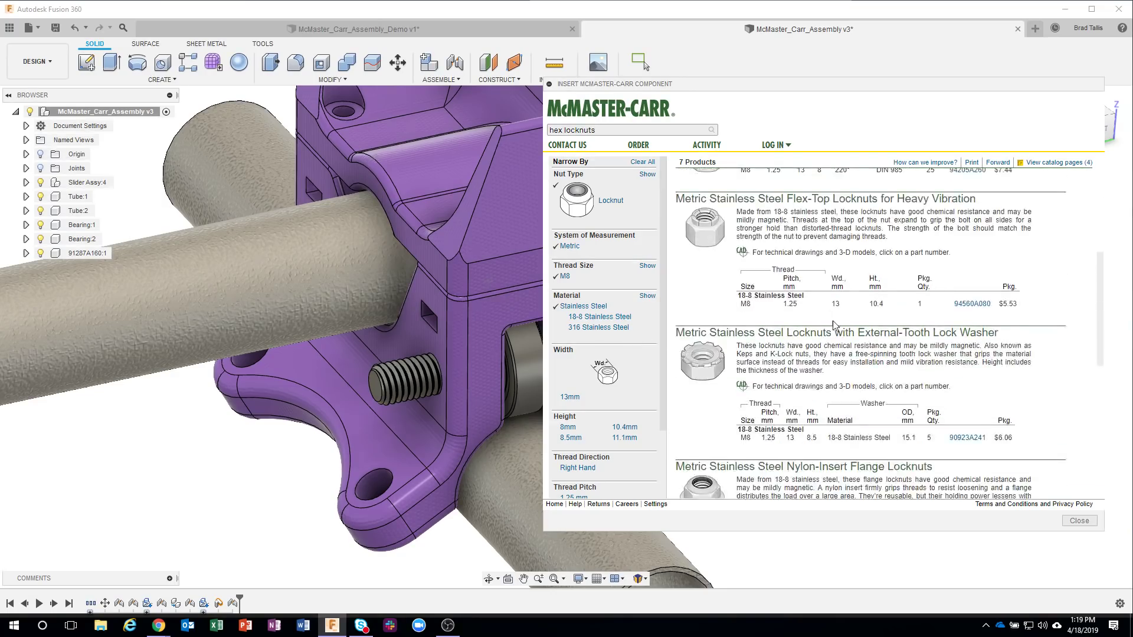
scroll(801, 252, up, 4)
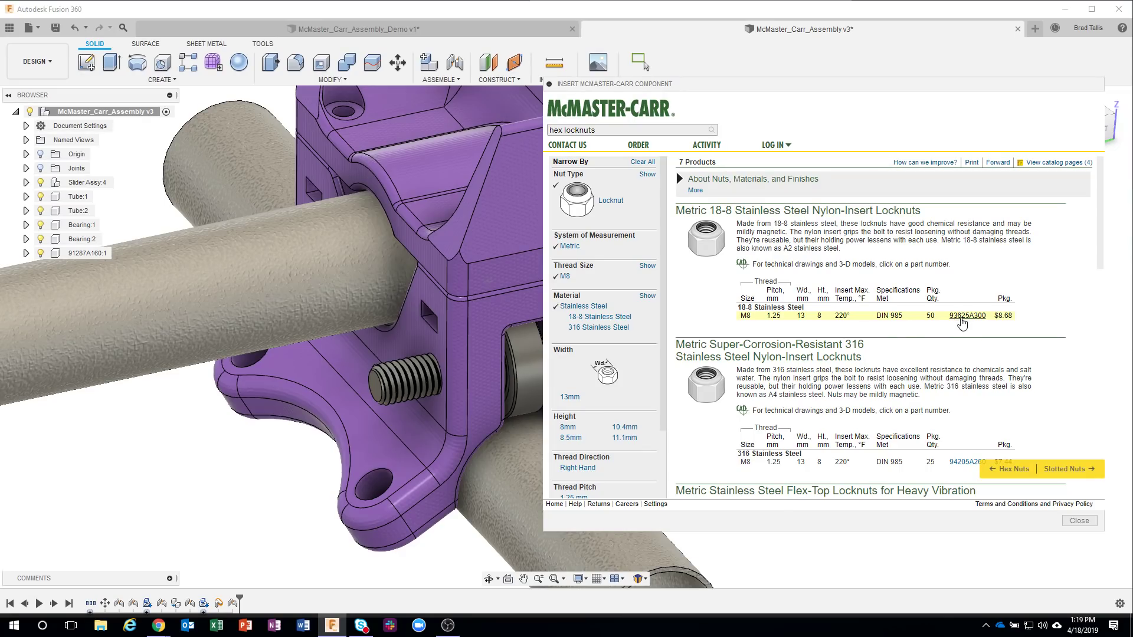
click(962, 317)
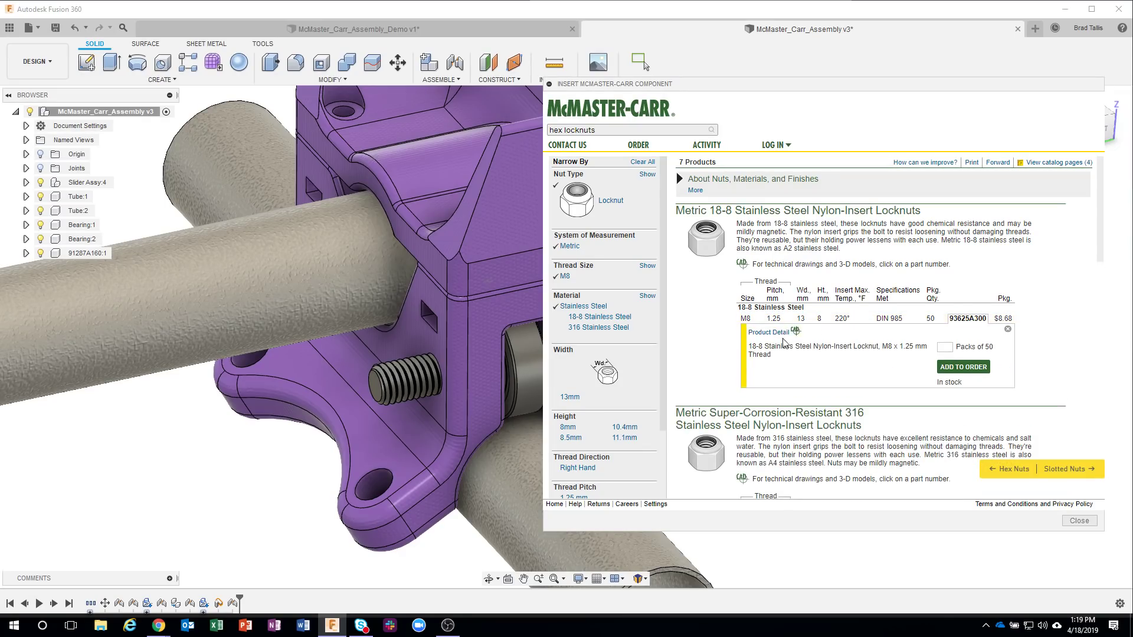
click(774, 332)
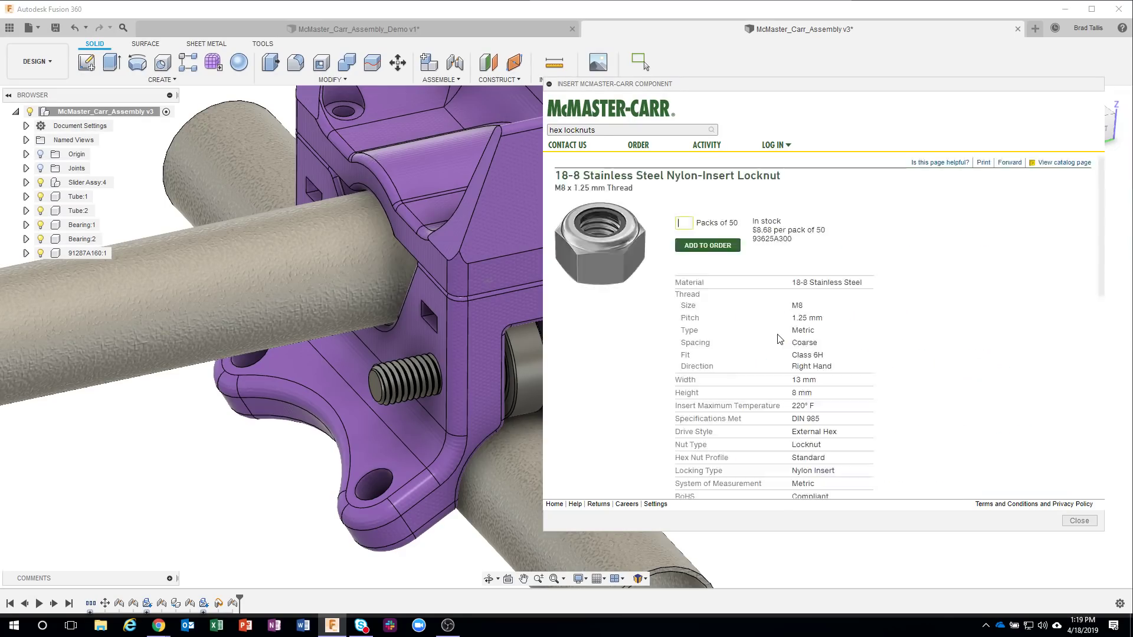
Step: Insert the M8 x 1.25 mm nylon-insert locknut into the assembly as a 3-D STEP model and accept its default placement
scroll(708, 336, down, 3)
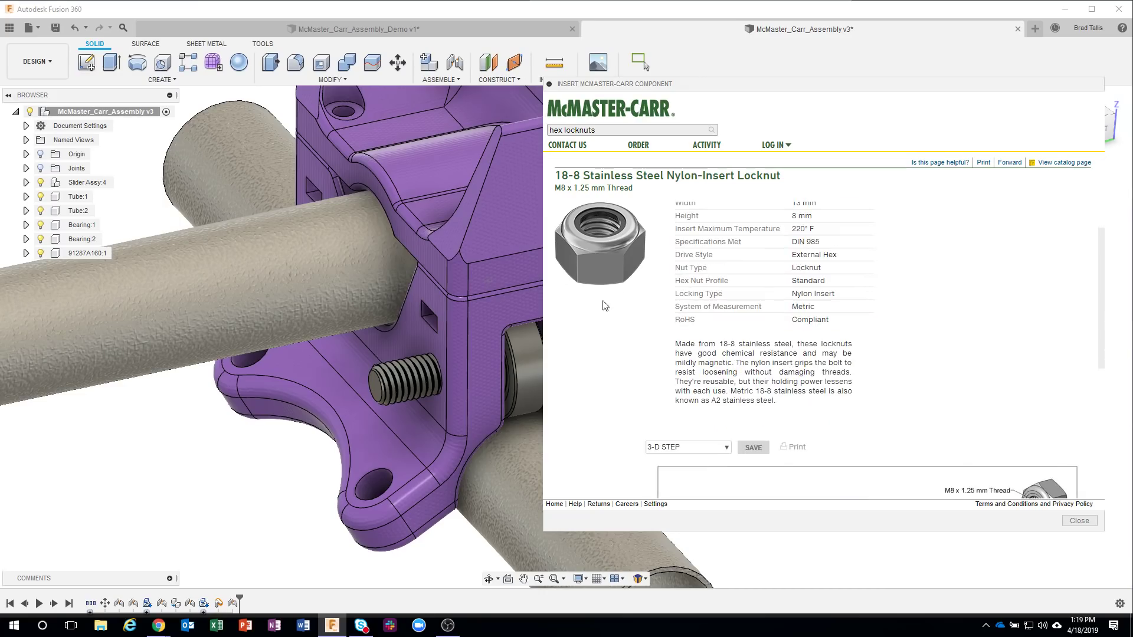
scroll(767, 369, down, 4)
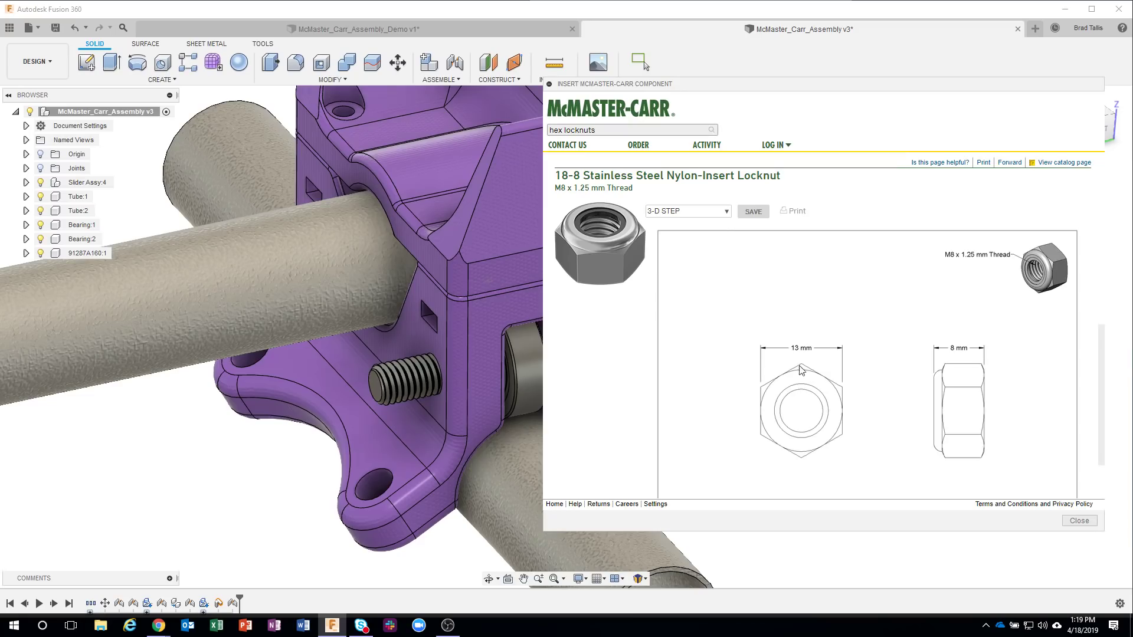
scroll(856, 390, down, 2)
scroll(831, 359, up, 5)
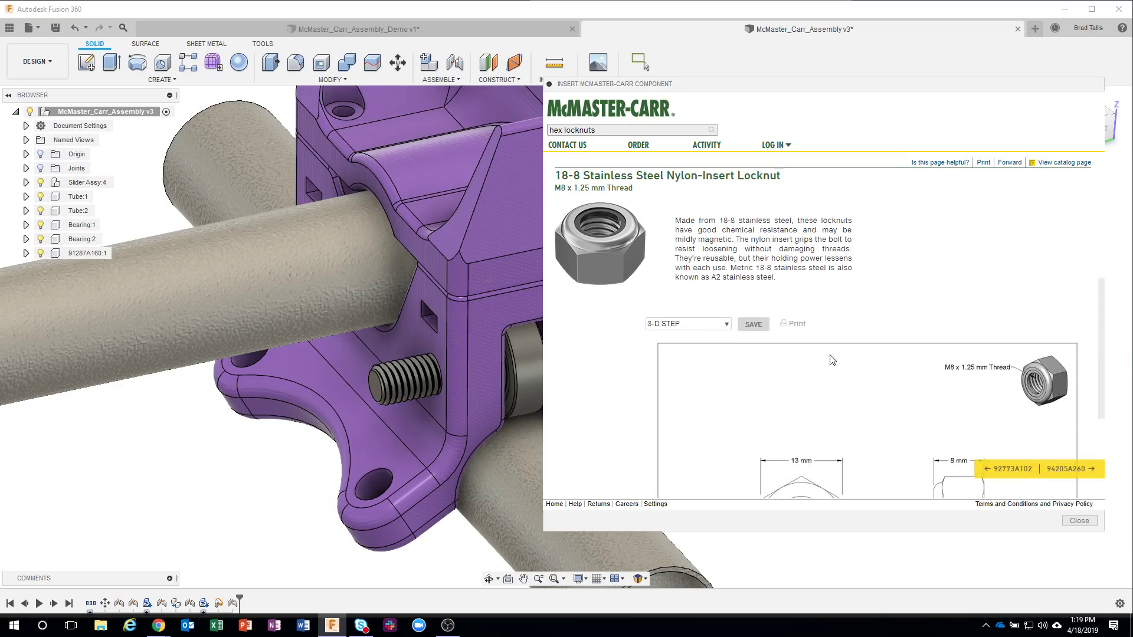
click(744, 367)
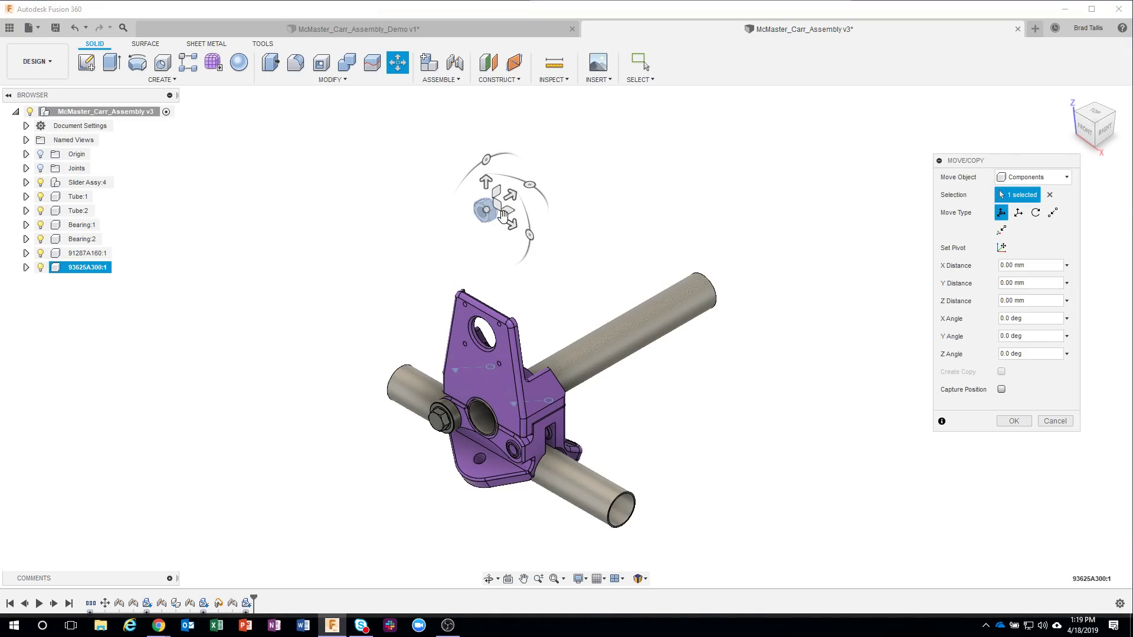
scroll(520, 236, up, 2)
shift+middle_drag(533, 248, 464, 345)
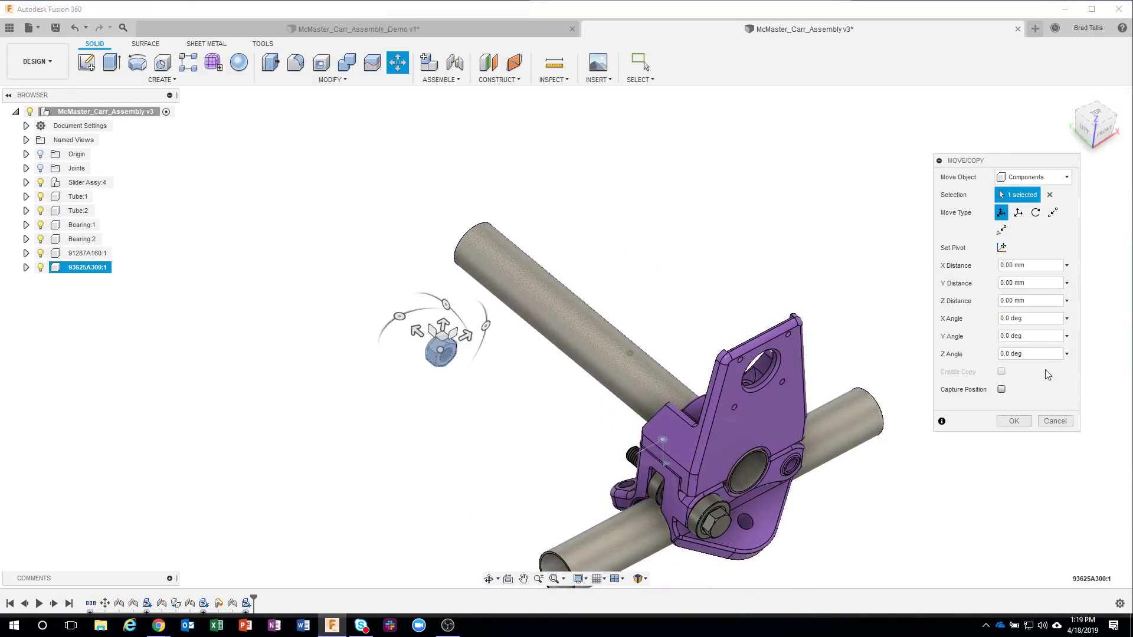
click(1023, 424)
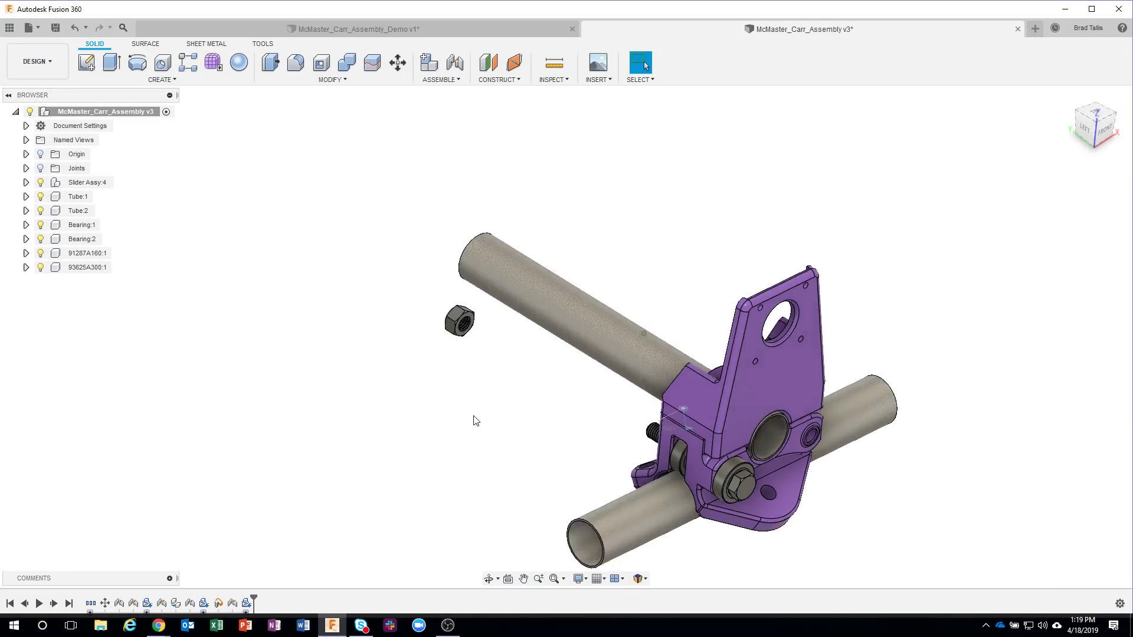
Step: Start a joint and pick the centre of the locknut's flat face as the first component's snap point
scroll(476, 420, up, 5)
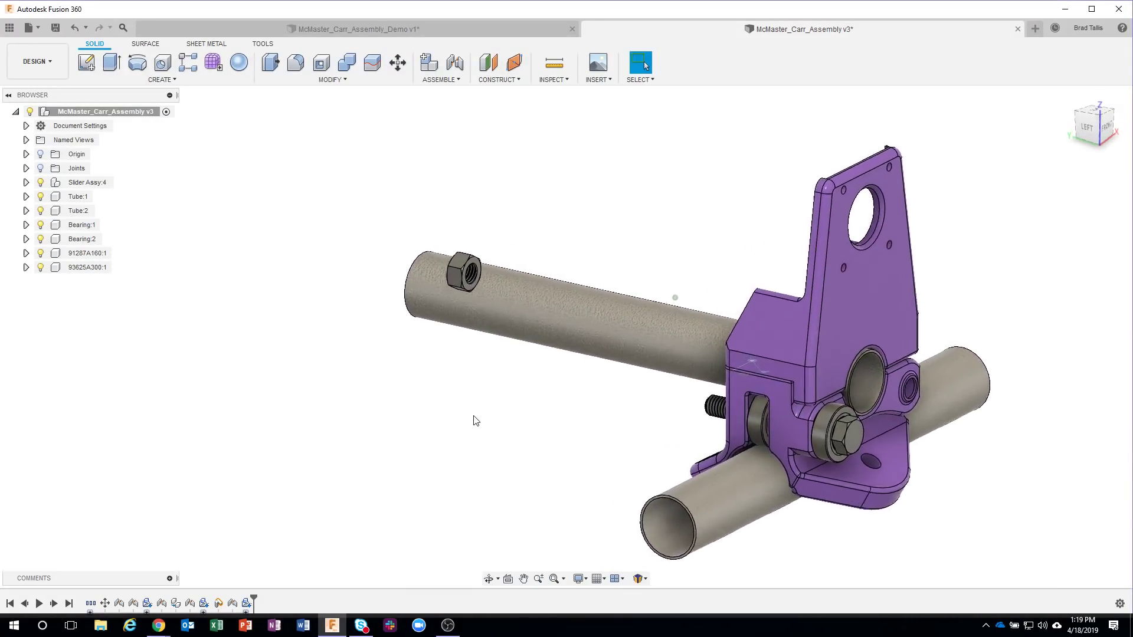
scroll(485, 231, up, 2)
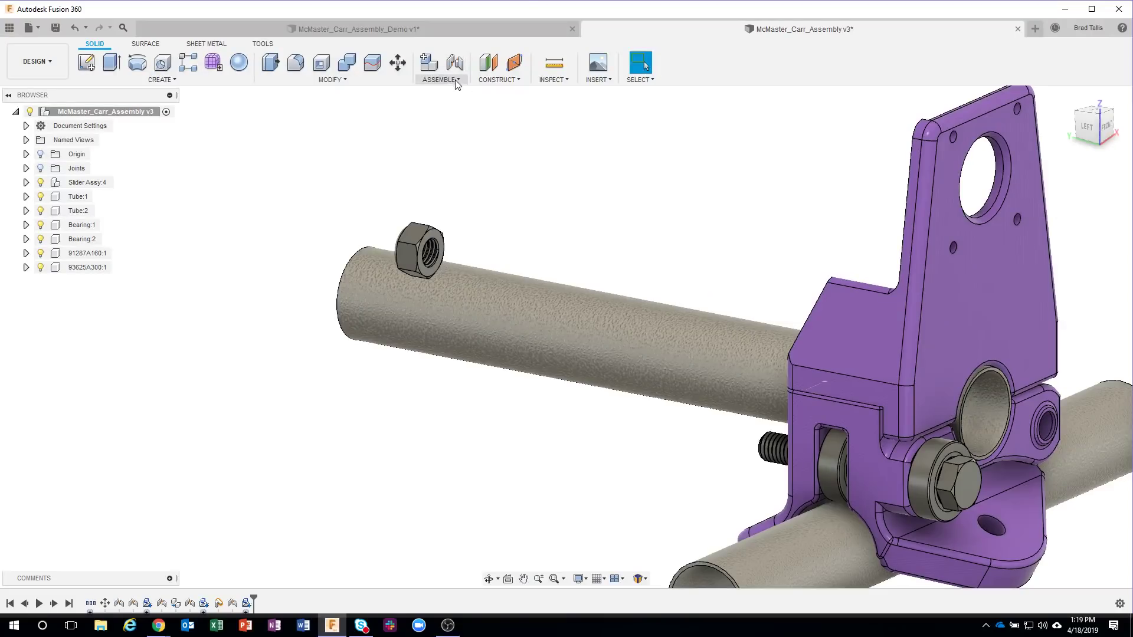
click(455, 79)
click(455, 105)
scroll(464, 177, up, 3)
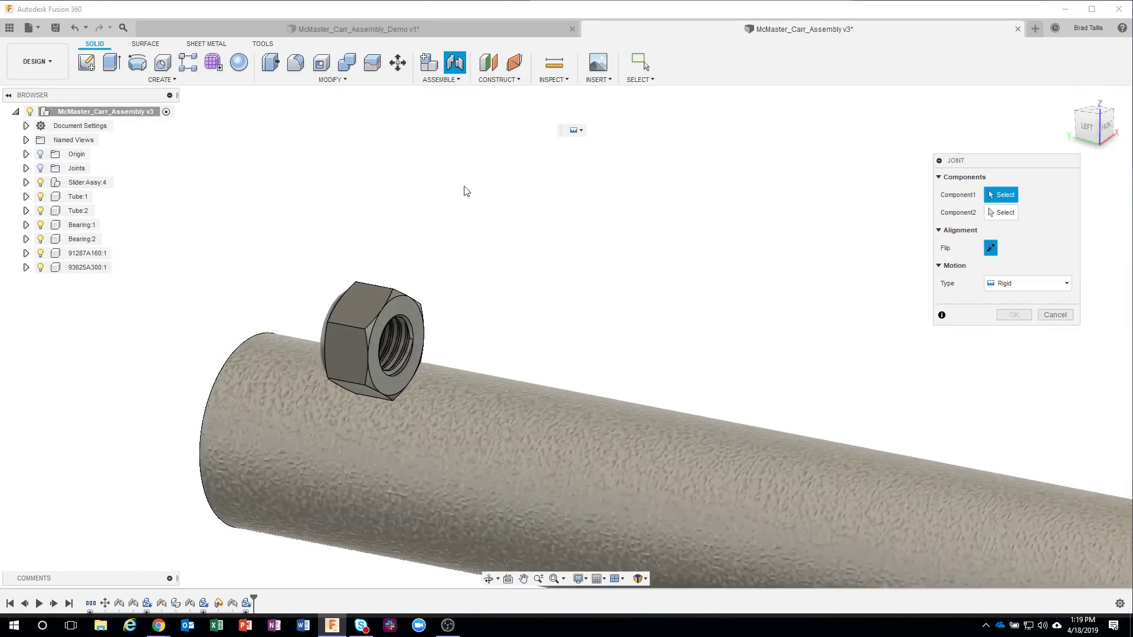
scroll(466, 191, up, 2)
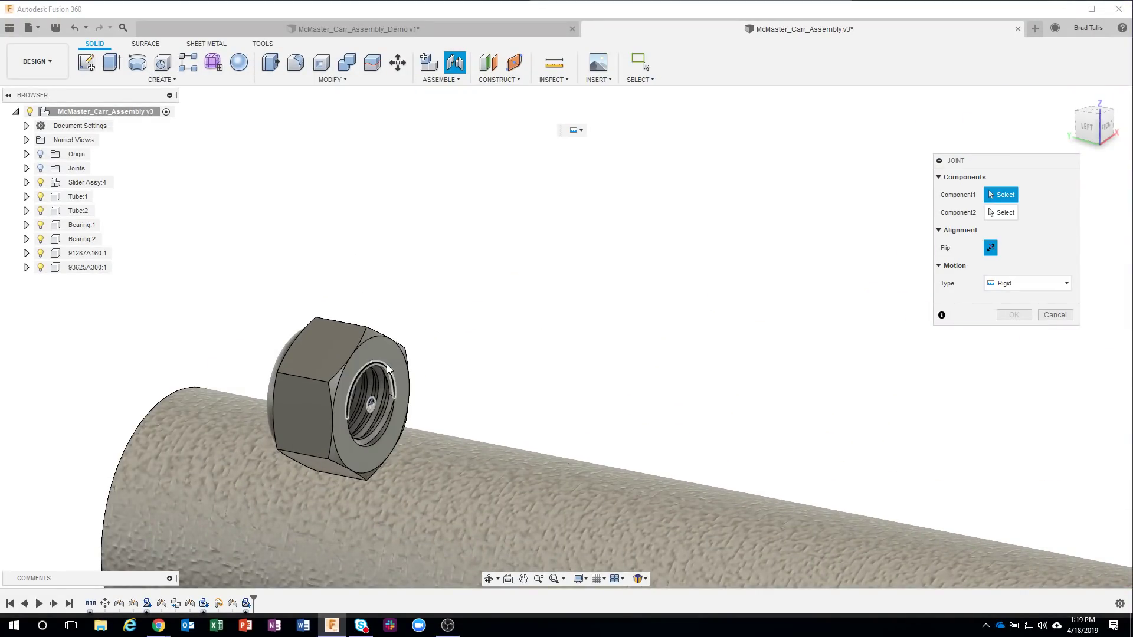
scroll(387, 366, up, 5)
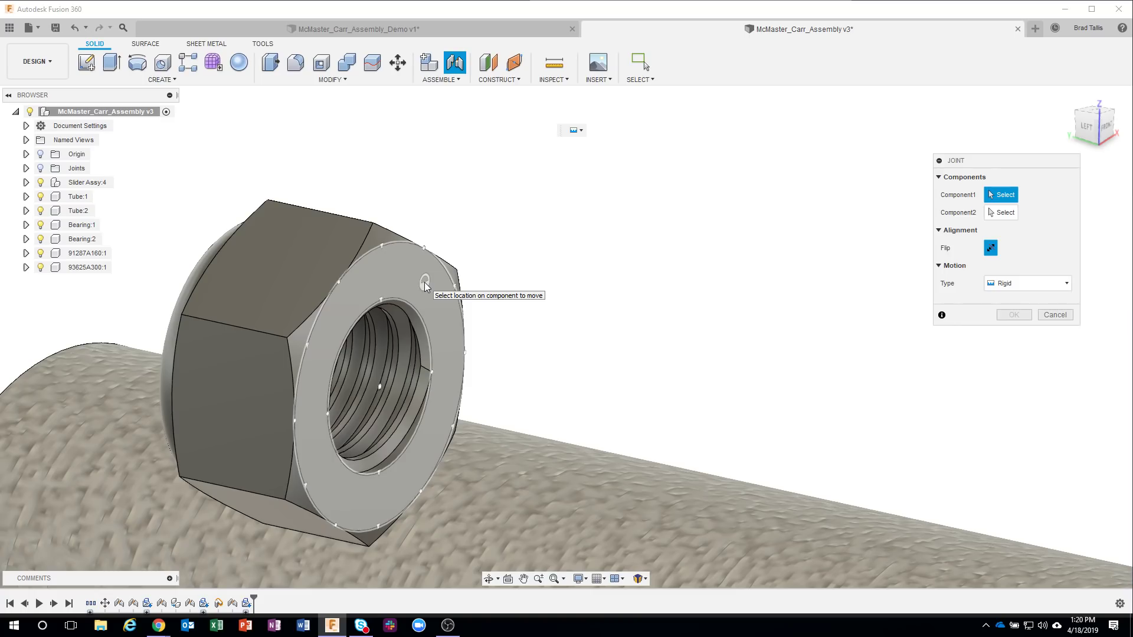
click(425, 283)
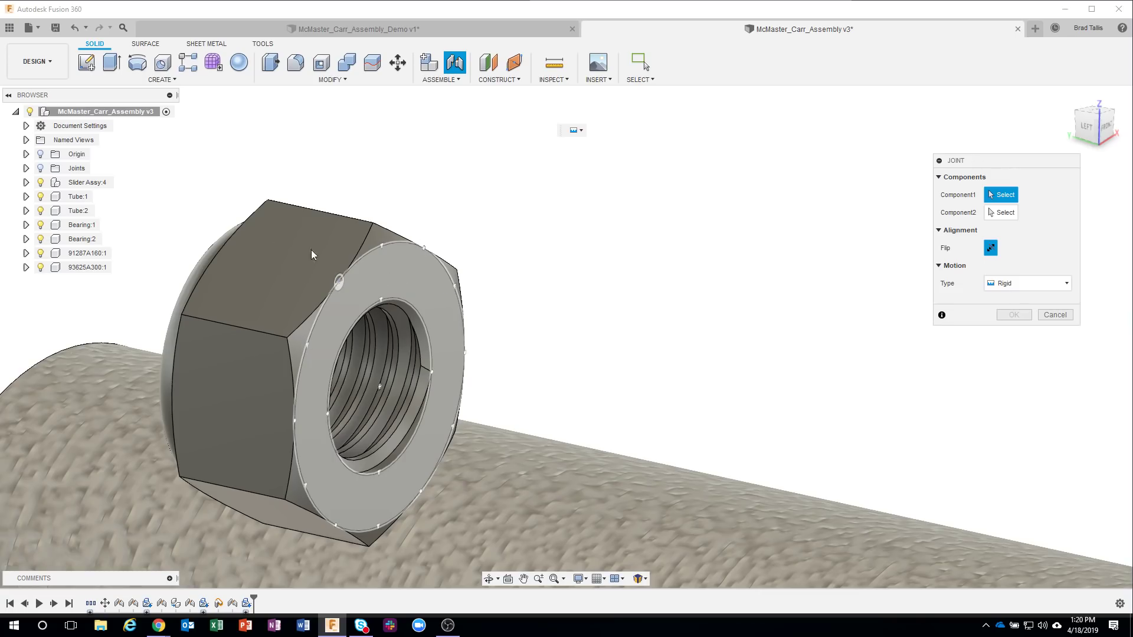
click(377, 387)
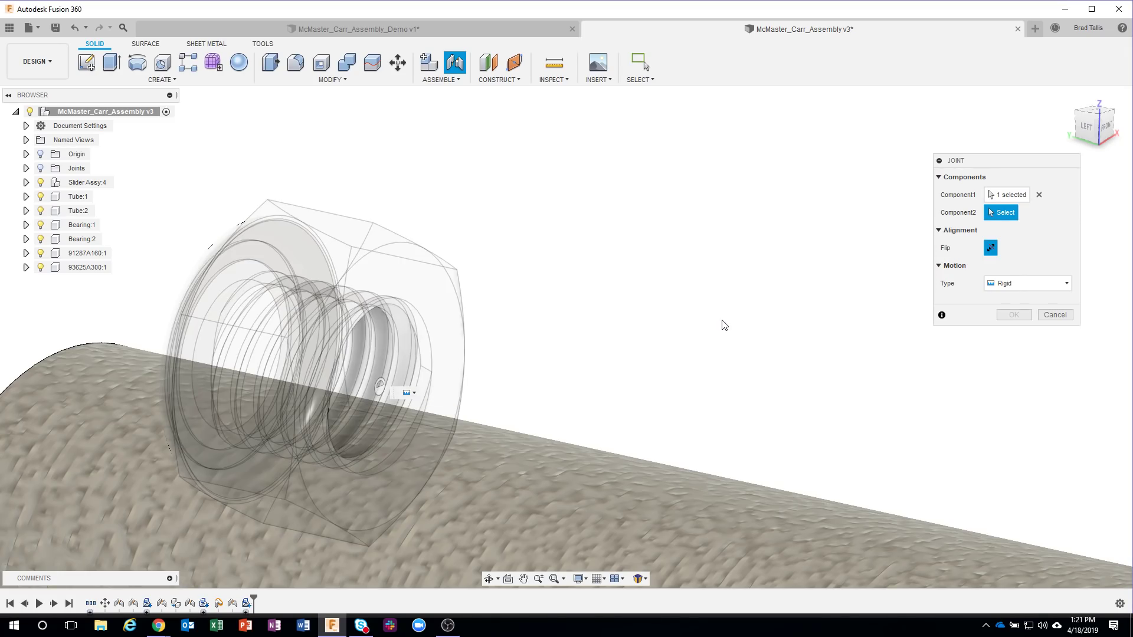
Step: Snap the locknut to the centre of the slider hole around the protruding screw thread and accept the joint as Rigid
scroll(725, 325, down, 3)
scroll(725, 324, down, 5)
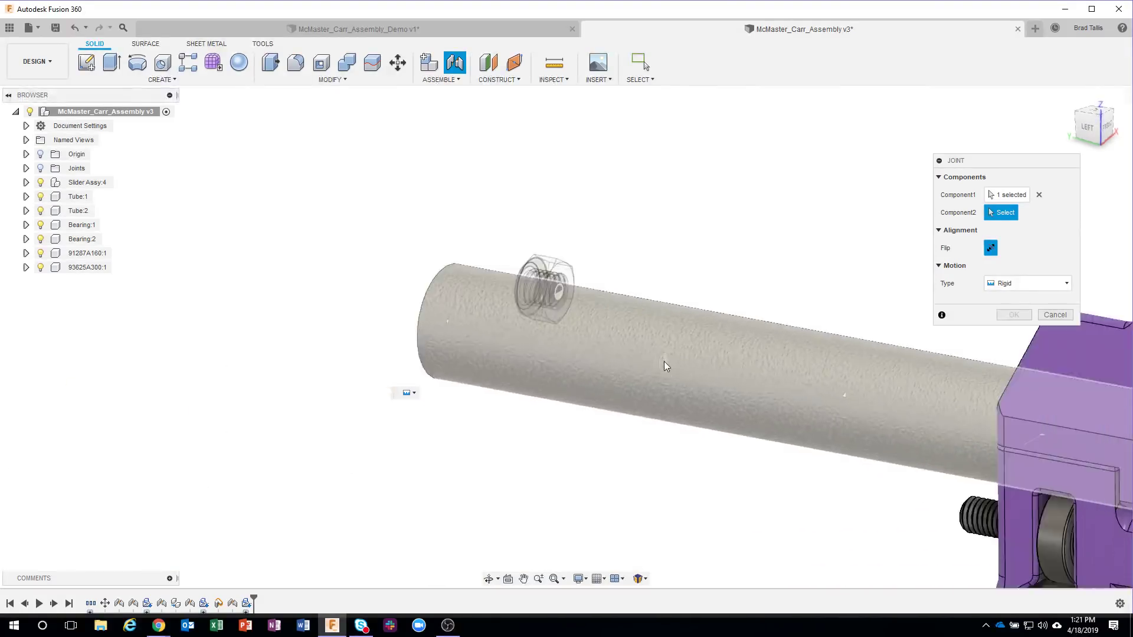
shift+middle_drag(664, 364, 555, 427)
scroll(530, 304, up, 10)
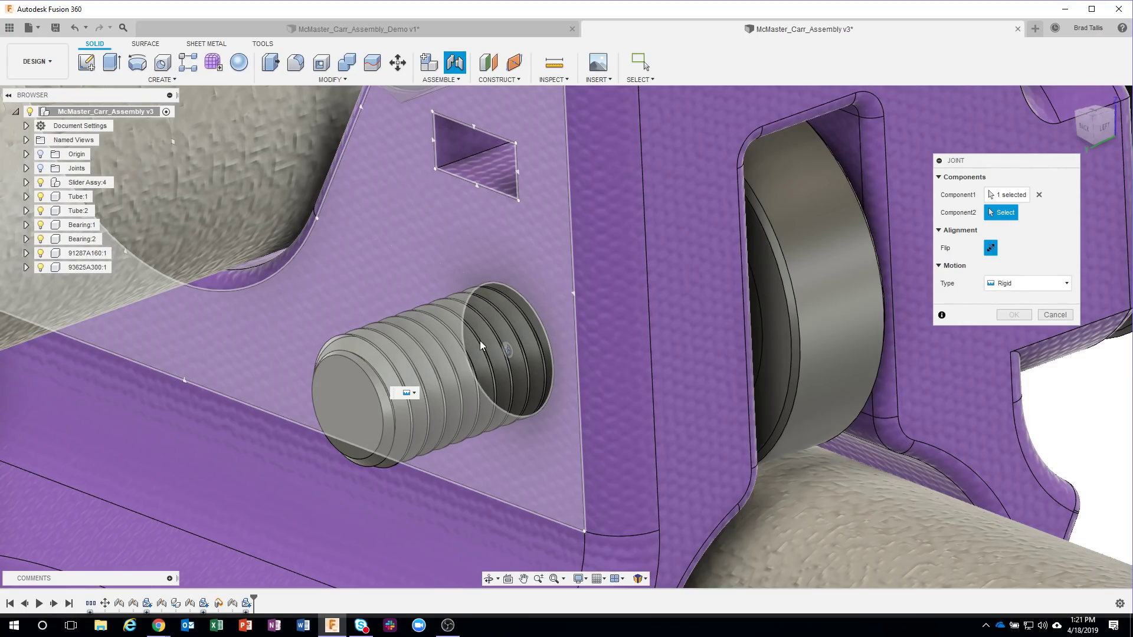
click(509, 351)
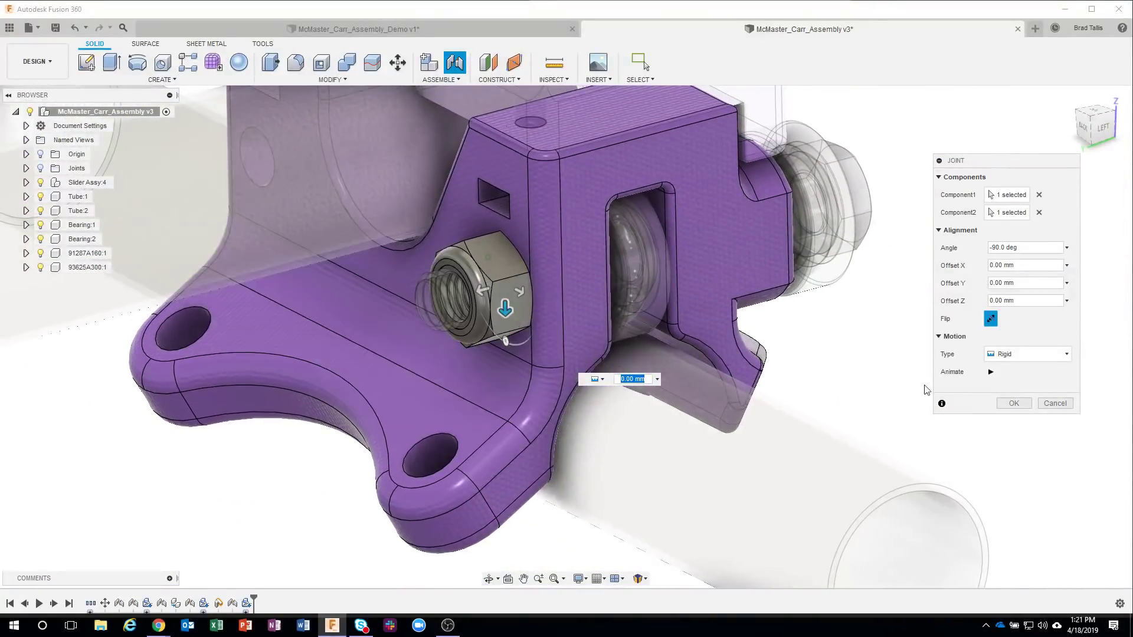
click(1013, 404)
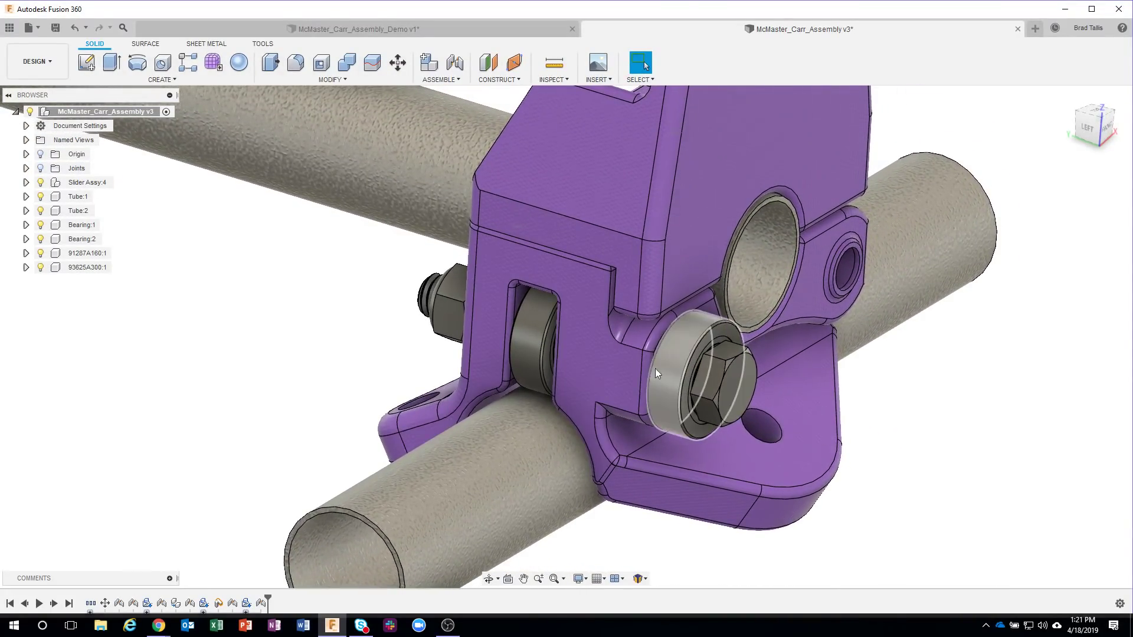
Step: Move the slider by its bearing to test that the hardware follows, and revert the position
drag(655, 369, 618, 331)
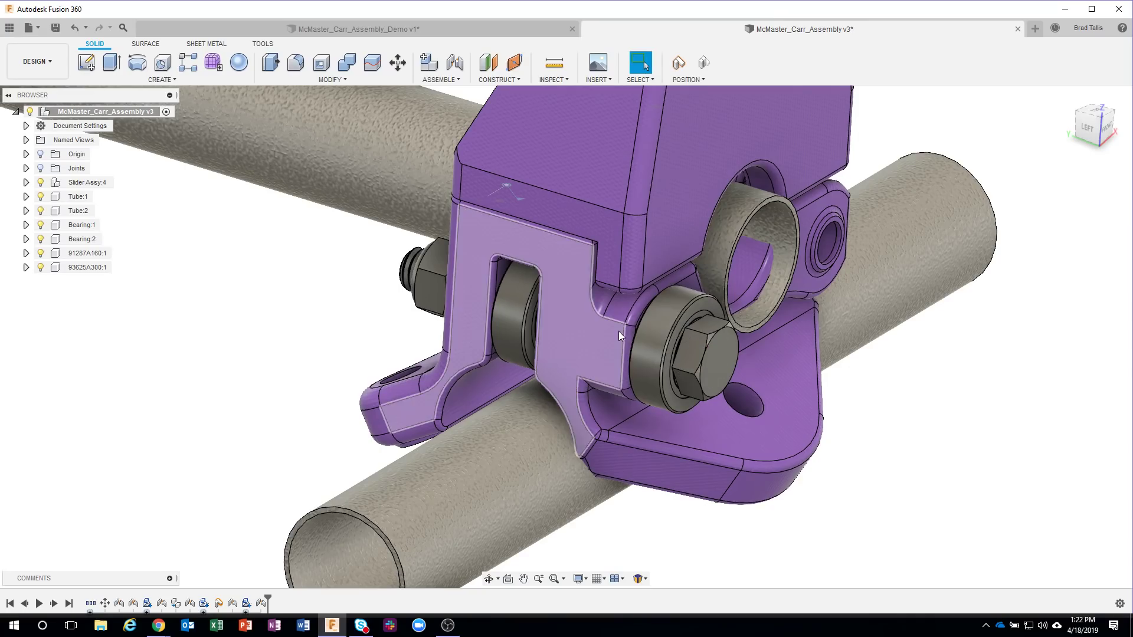
click(705, 64)
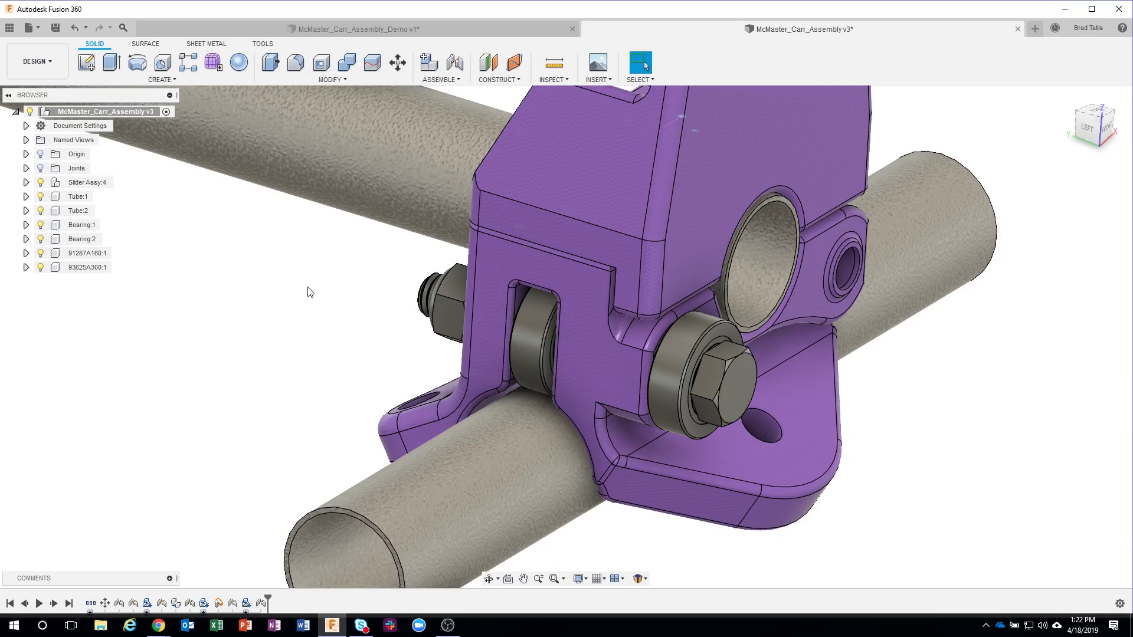
Step: Apply the Aluminum - Polished appearance to the two bearings
scroll(307, 292, up, 3)
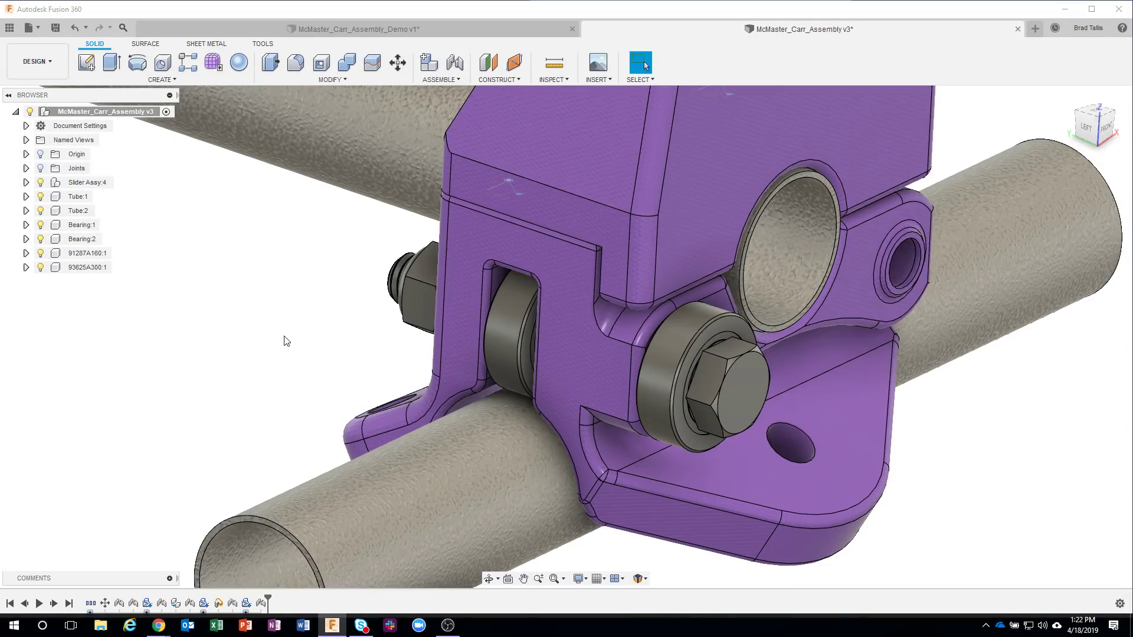
key(a)
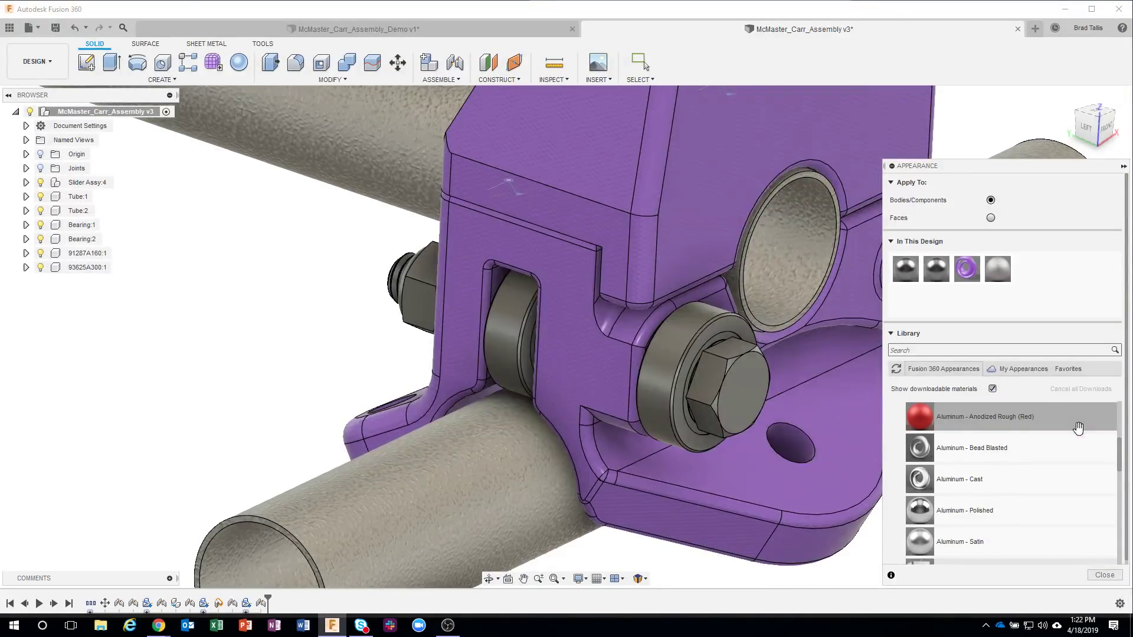
drag(1010, 510, 671, 363)
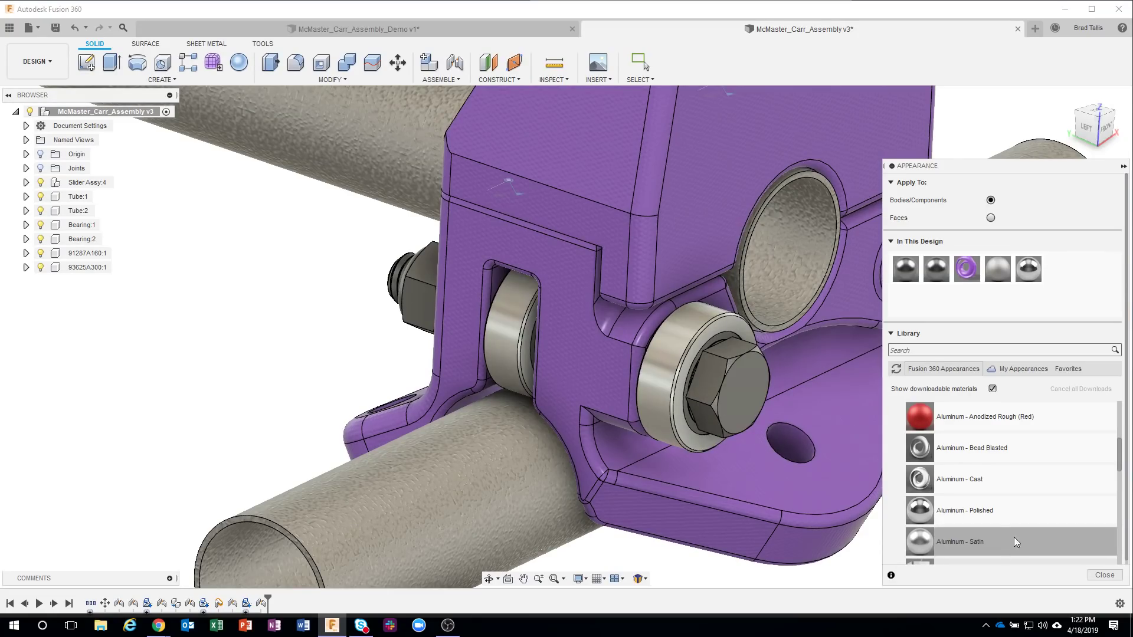
drag(1014, 537, 663, 366)
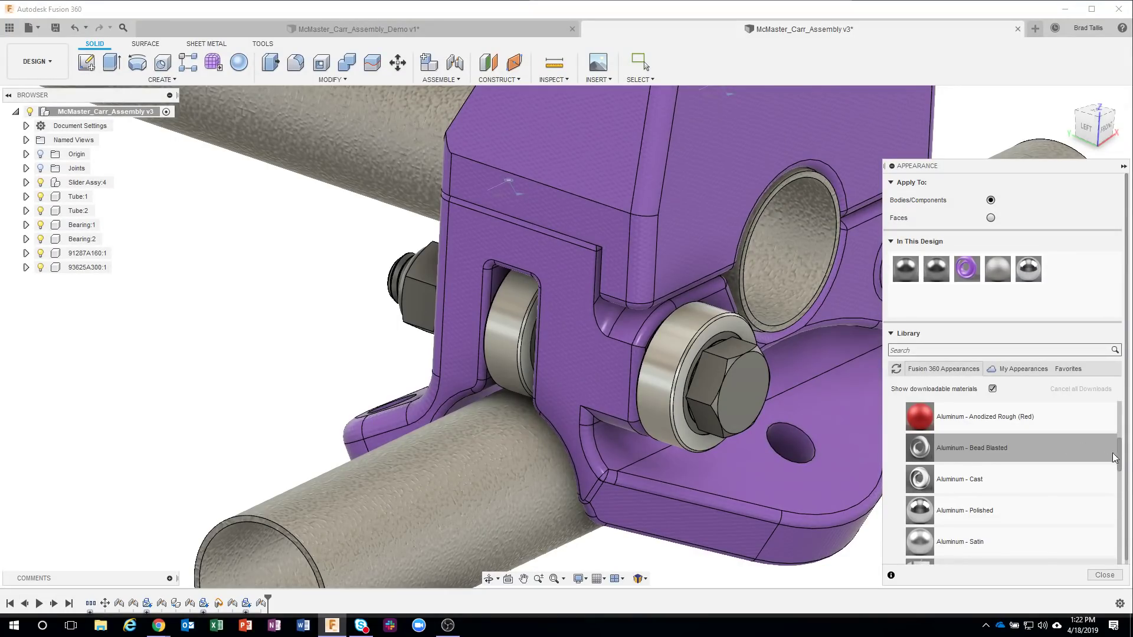
Step: Apply the Stainless Steel - Polished appearance to the hex head screw and the locknut, and inspect the result from the side
scroll(974, 472, up, 5)
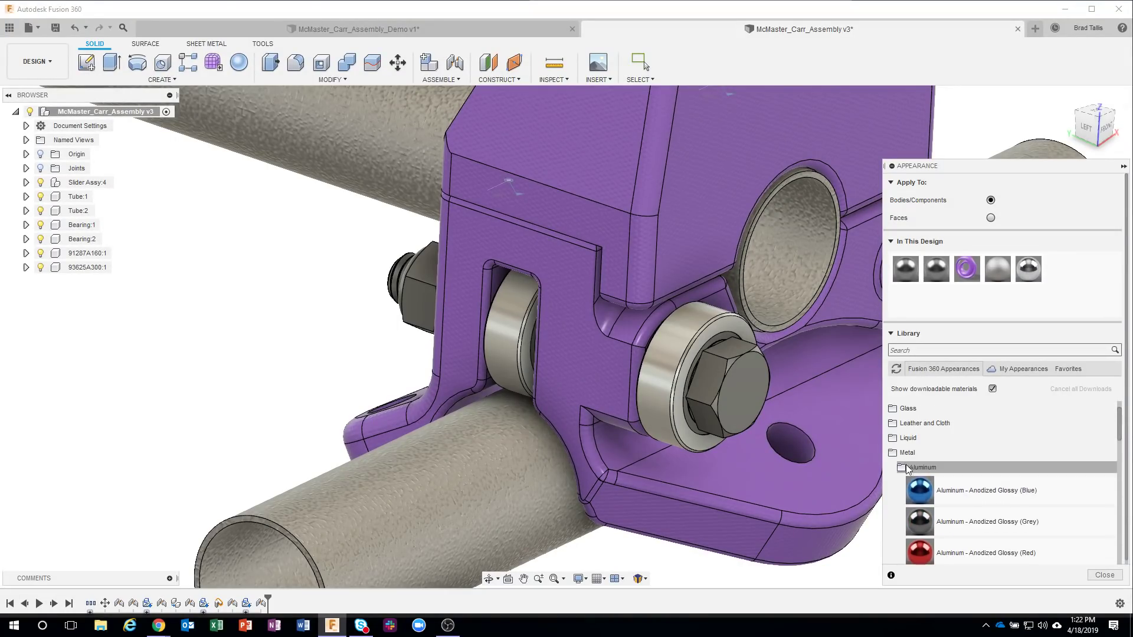
click(909, 469)
scroll(956, 481, down, 3)
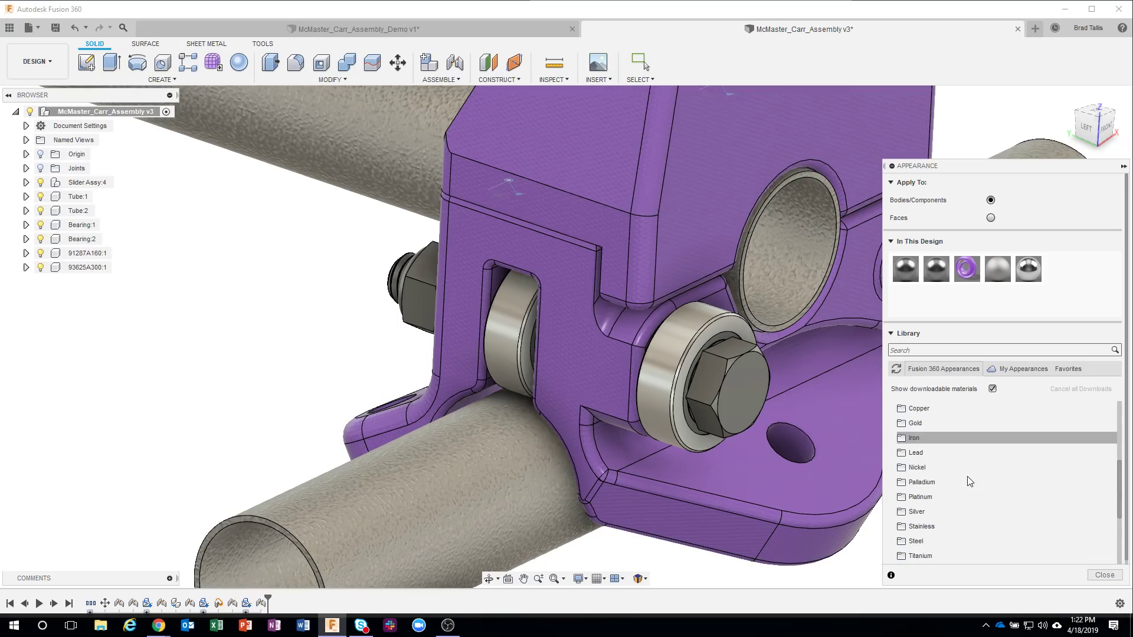
click(939, 521)
scroll(945, 519, down, 2)
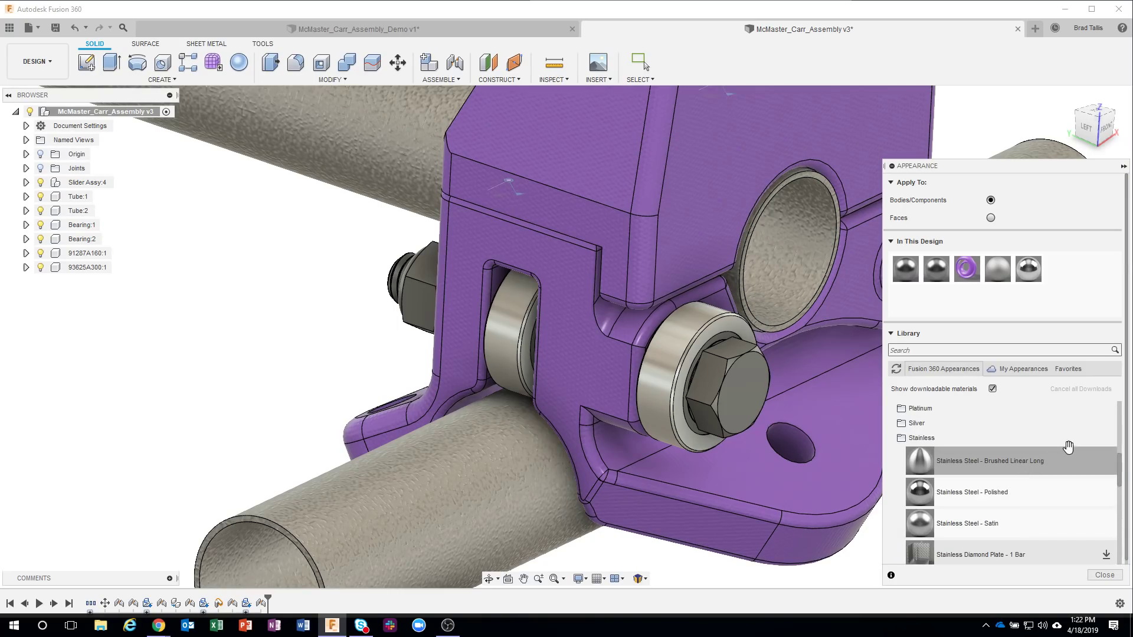
drag(956, 496, 745, 404)
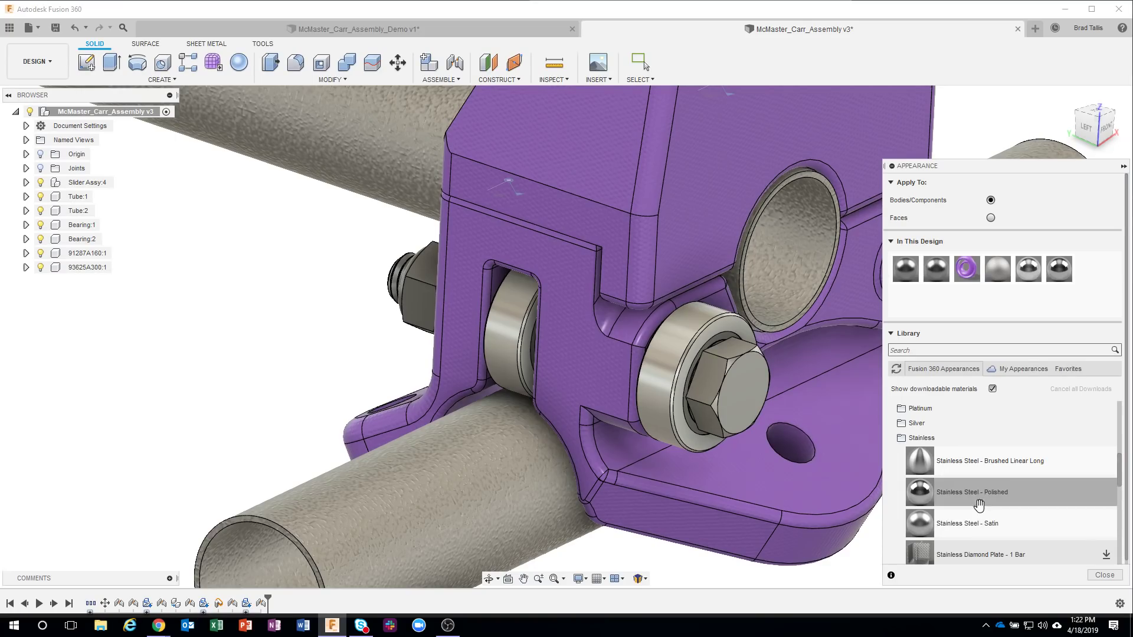
drag(977, 501, 416, 308)
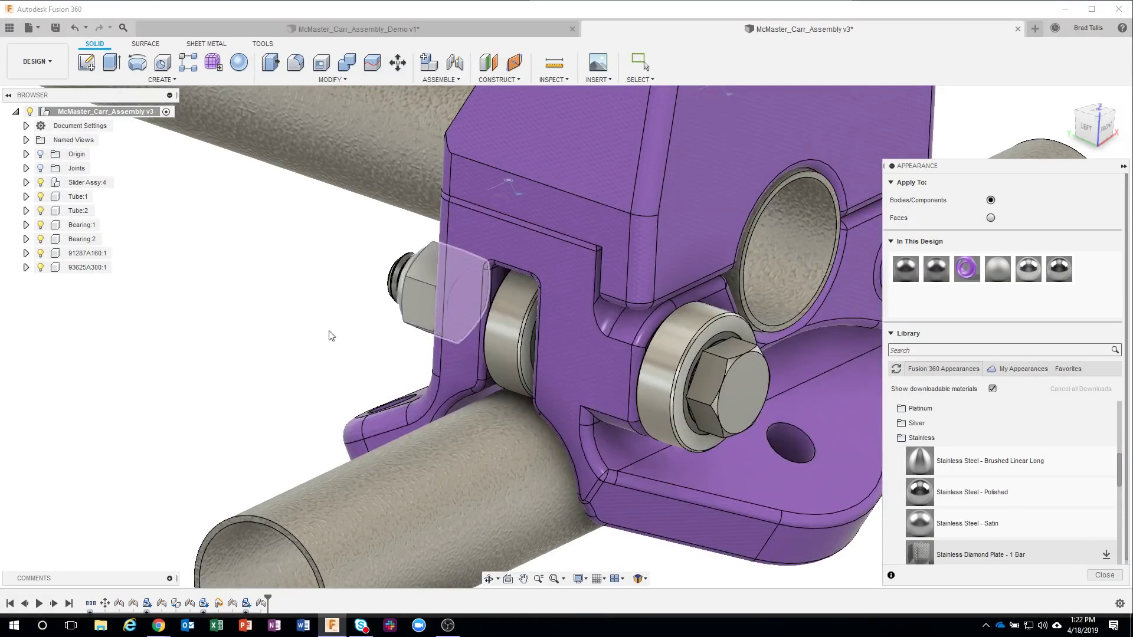
click(1105, 576)
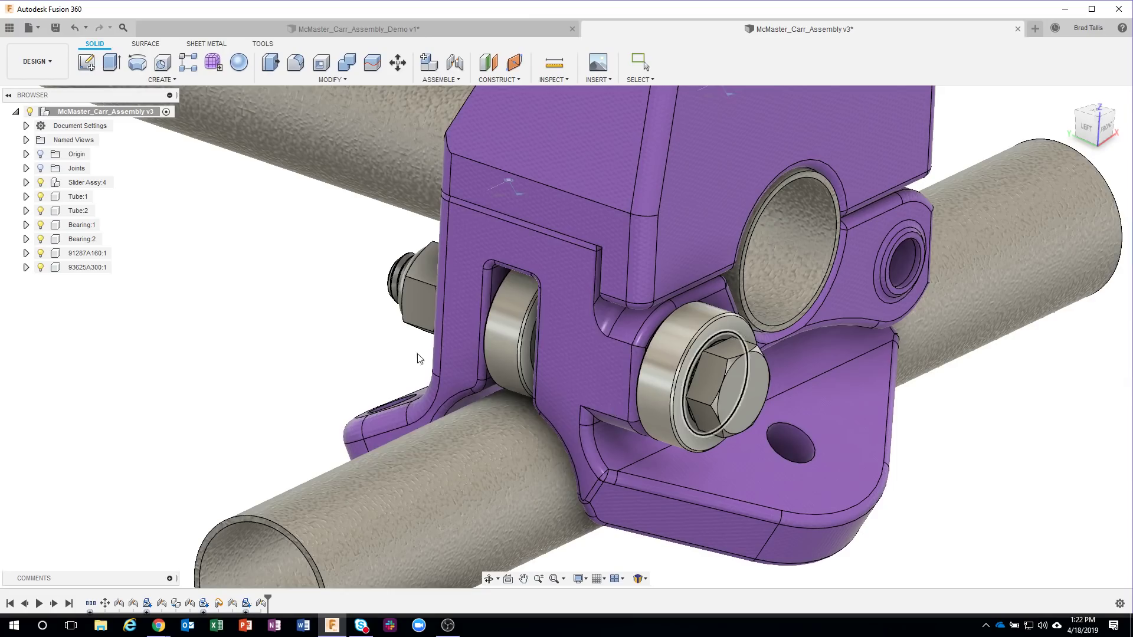
shift+middle_drag(296, 329, 754, 337)
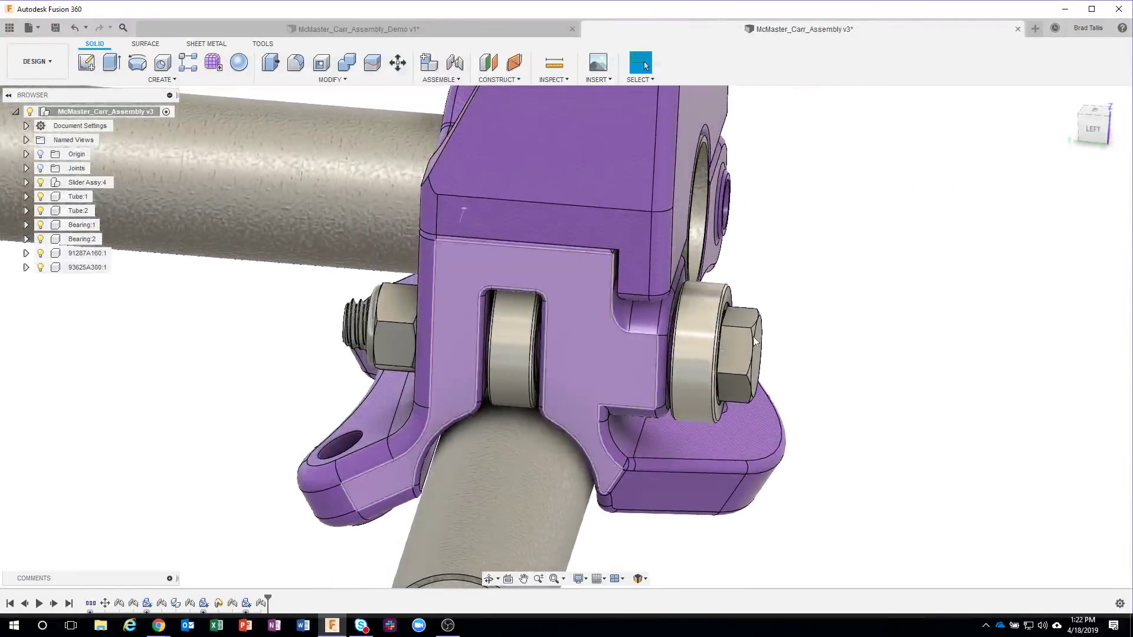
shift+middle_drag(957, 381, 591, 422)
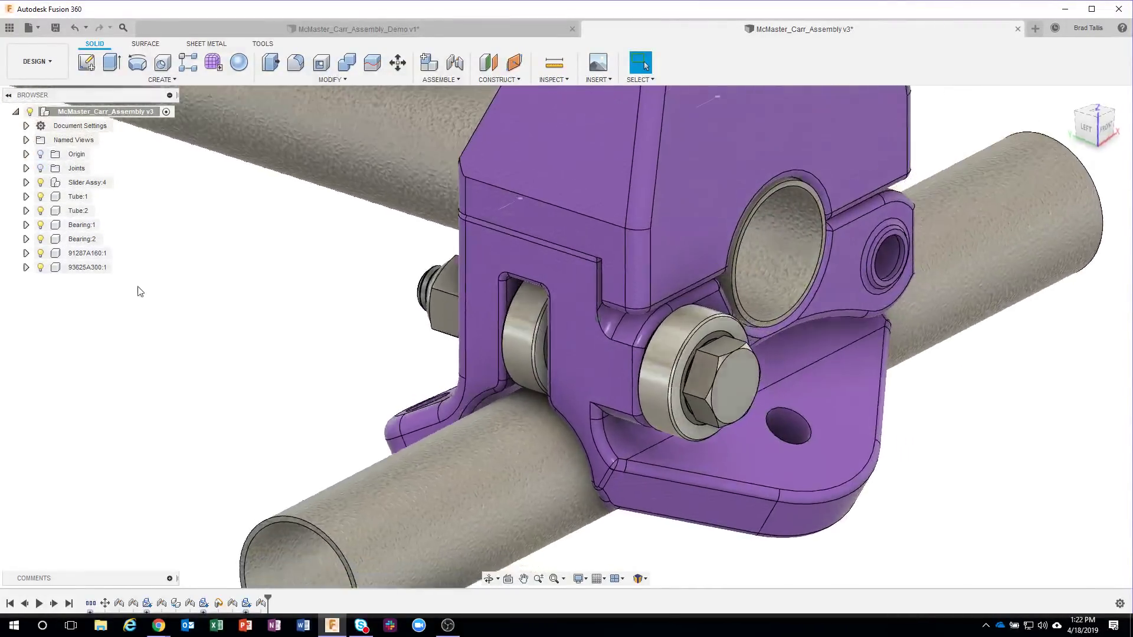
scroll(280, 385, up, 3)
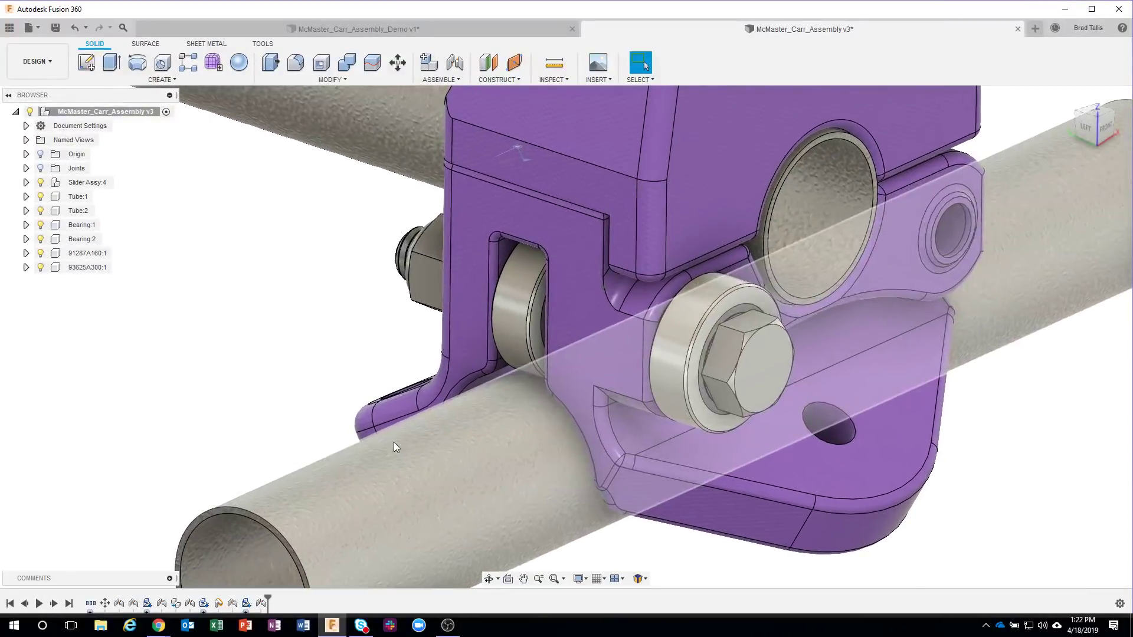
scroll(295, 377, down, 3)
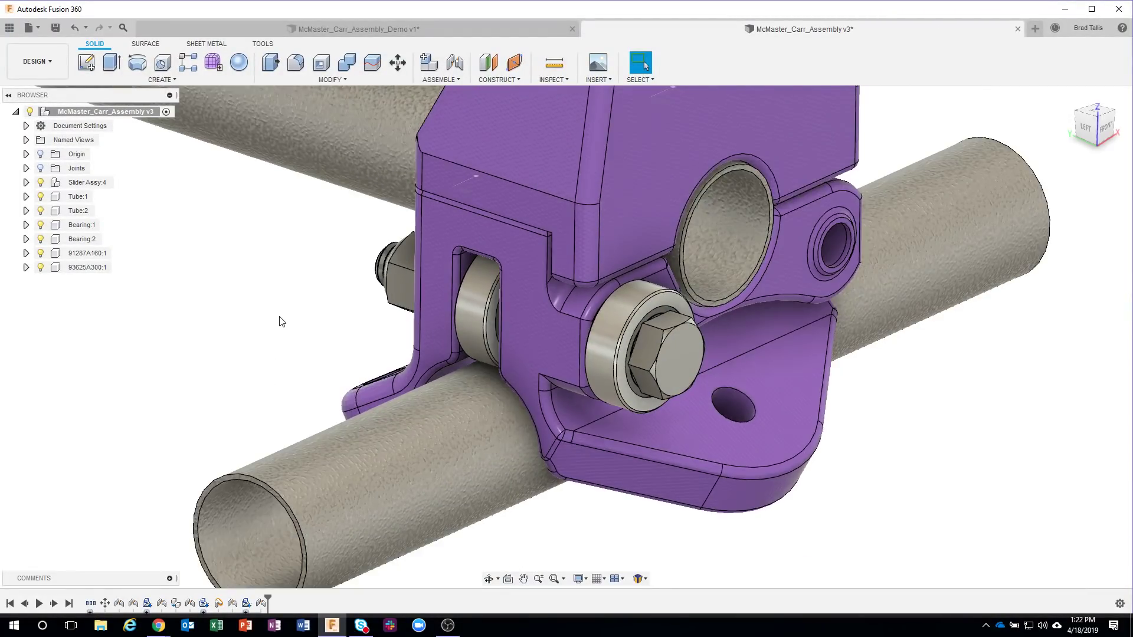
middle_drag(274, 291, 331, 354)
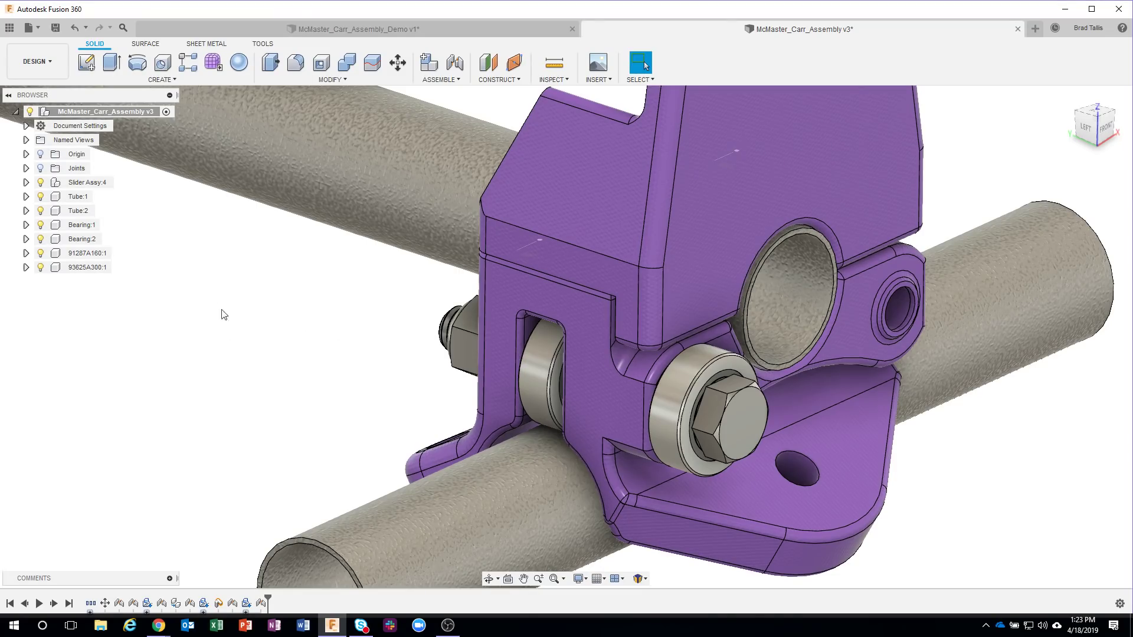
Step: Rename the hex head screw component as M8_60 Bolt and the locknut component as M8_Nut
double_click(89, 253)
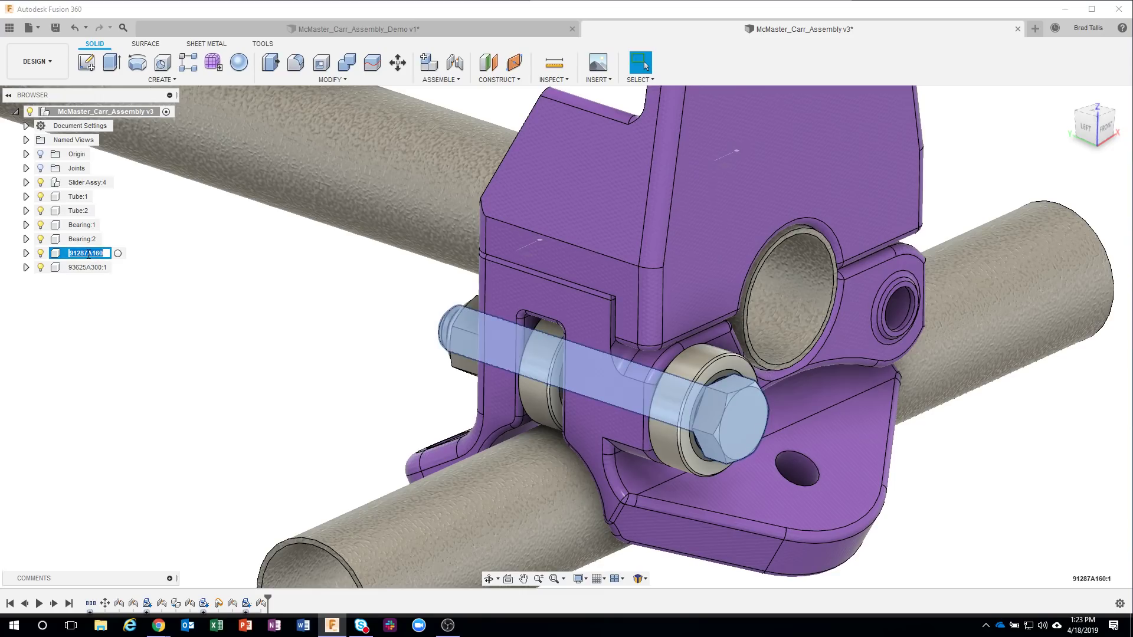
text(M8_60 Bolt:1)
click(86, 267)
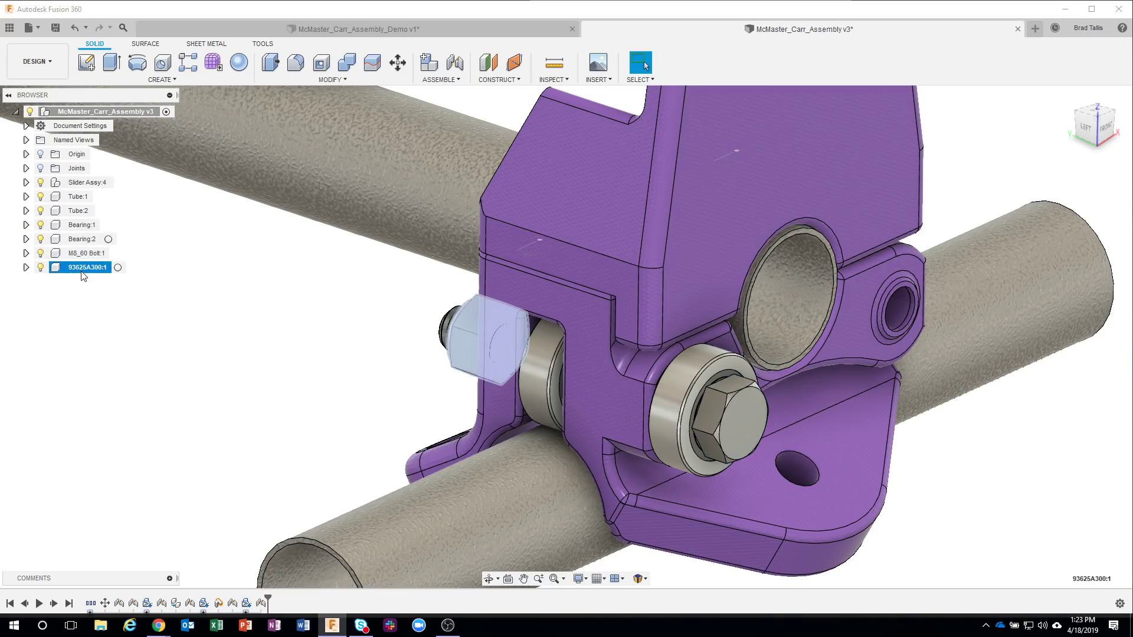
double_click(82, 272)
text(M8_Nut)
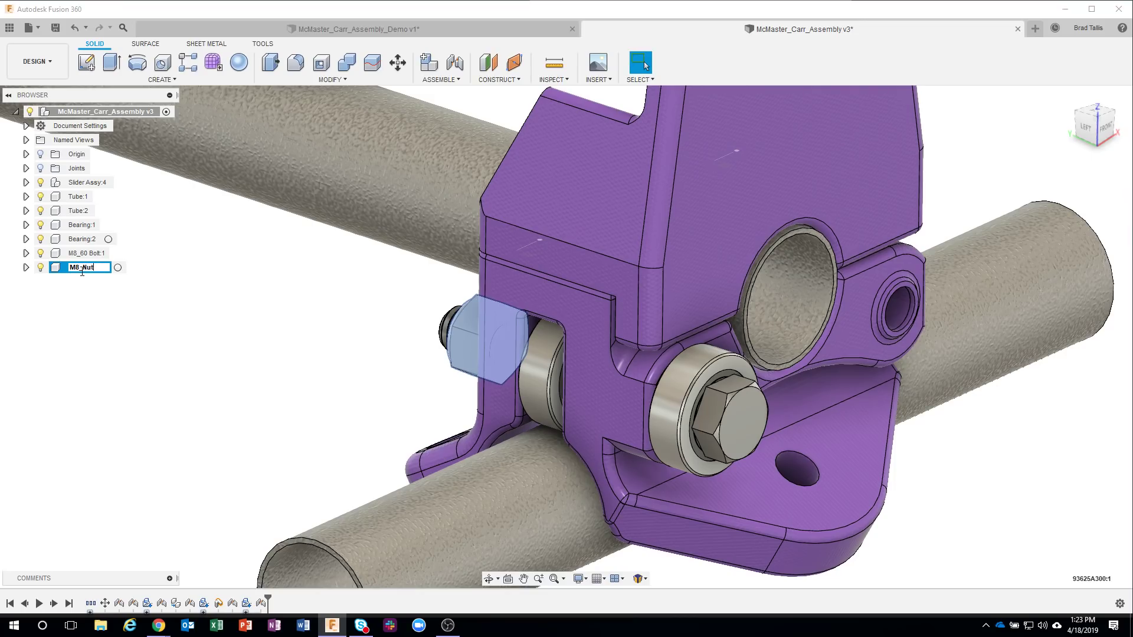
key(Return)
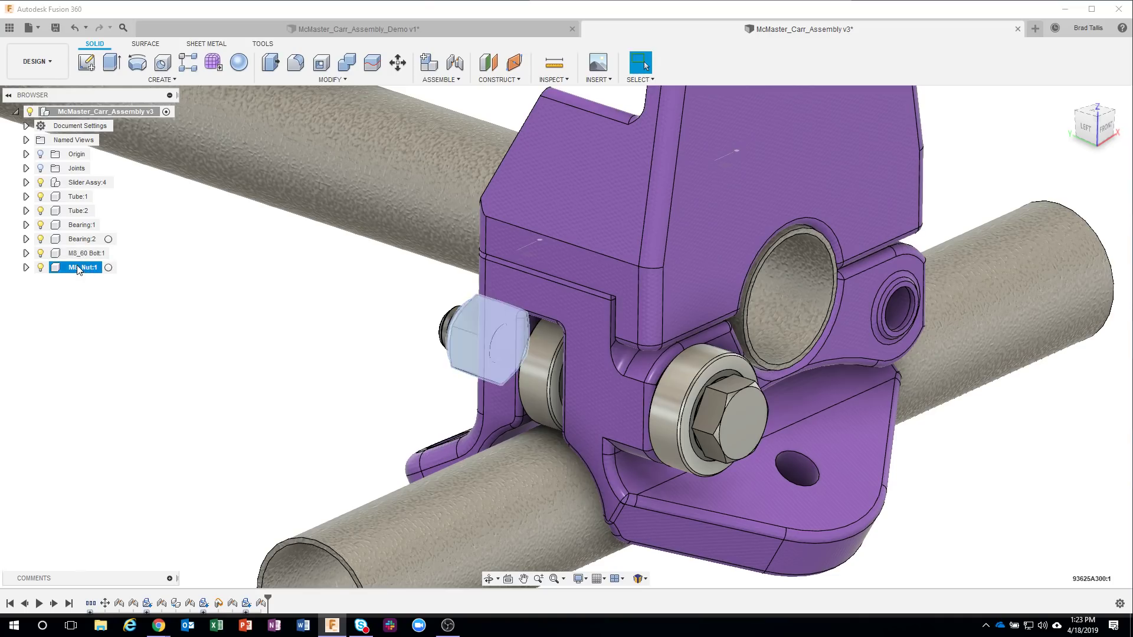
click(97, 293)
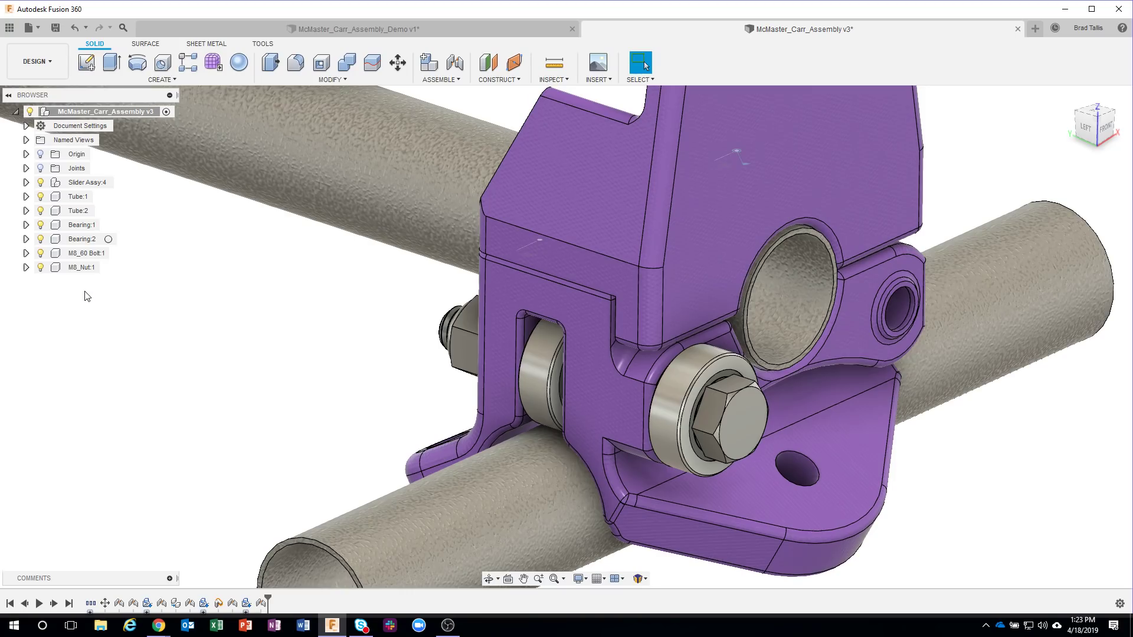
Step: Create a new component under the top-level assembly and name it Bearing_assy
middle_drag(87, 295, 144, 296)
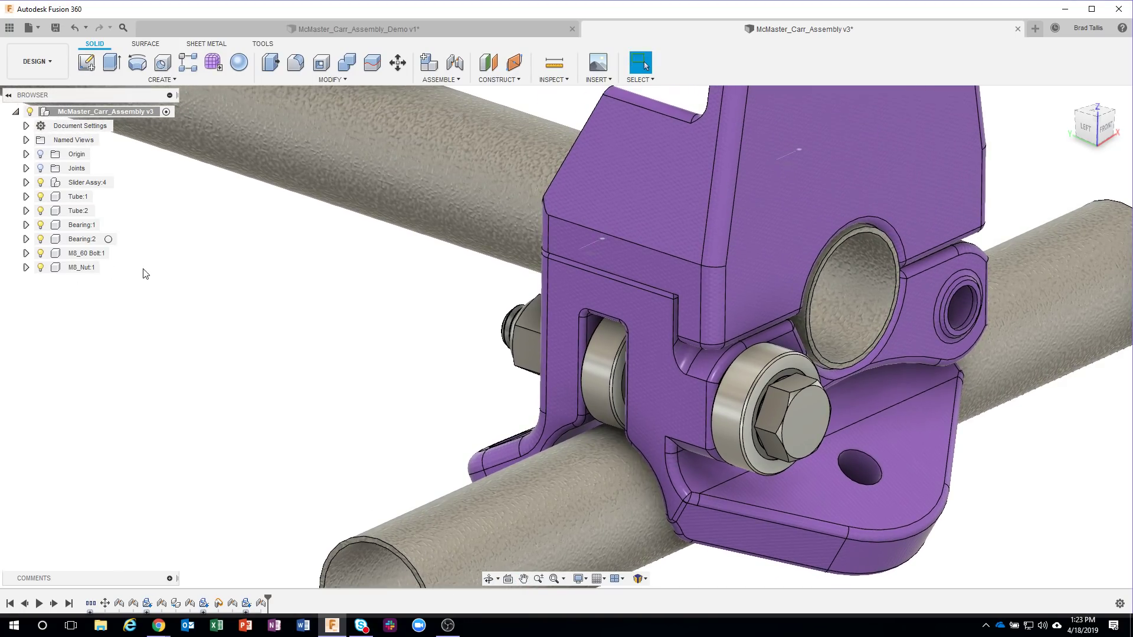
middle_drag(162, 256, 195, 223)
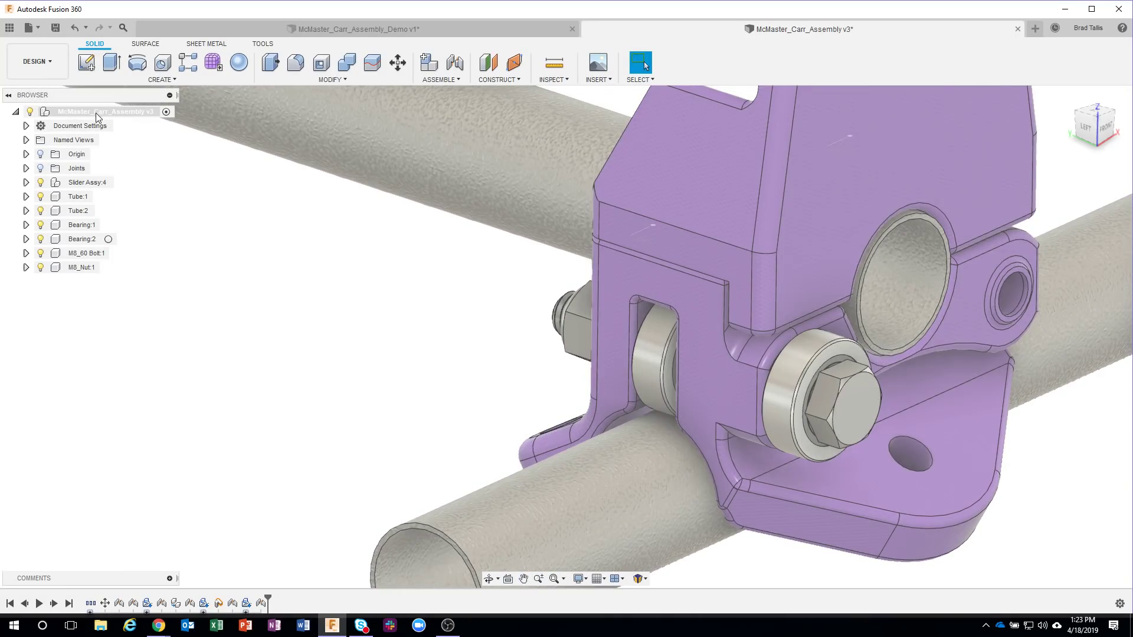
right_click(80, 112)
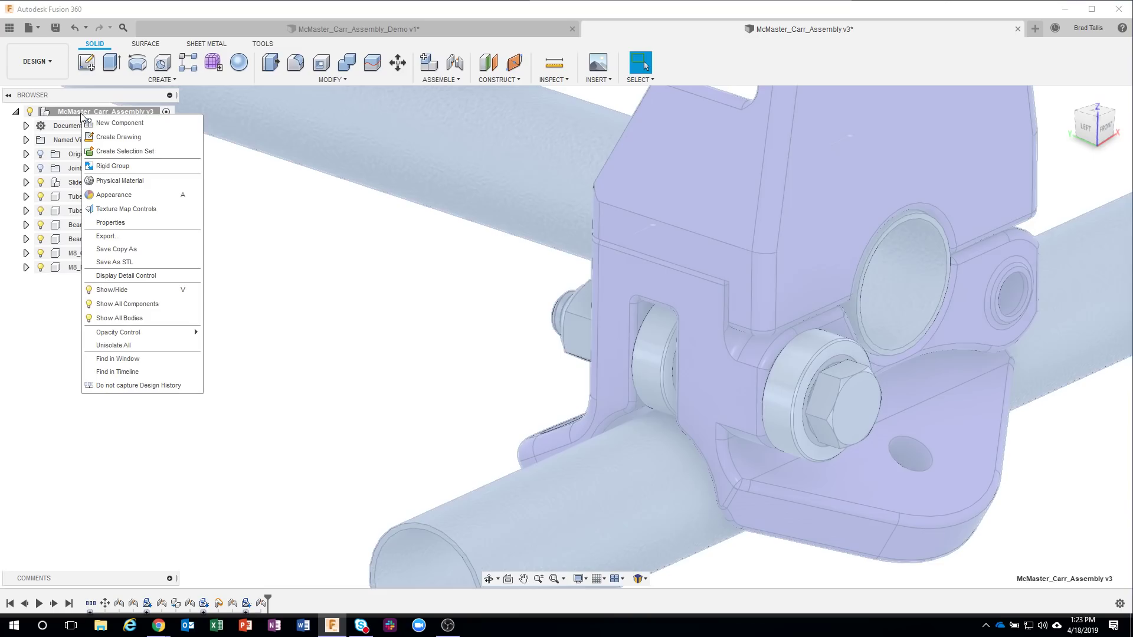
click(138, 126)
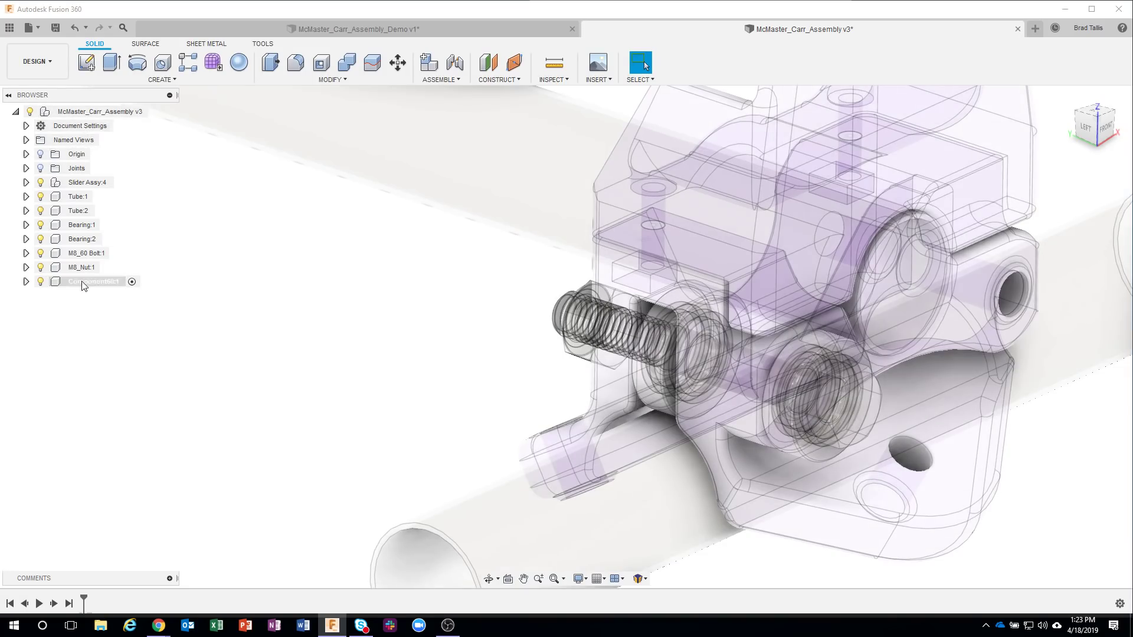
click(88, 282)
click(87, 282)
text(Bearing_assy)
key(Return)
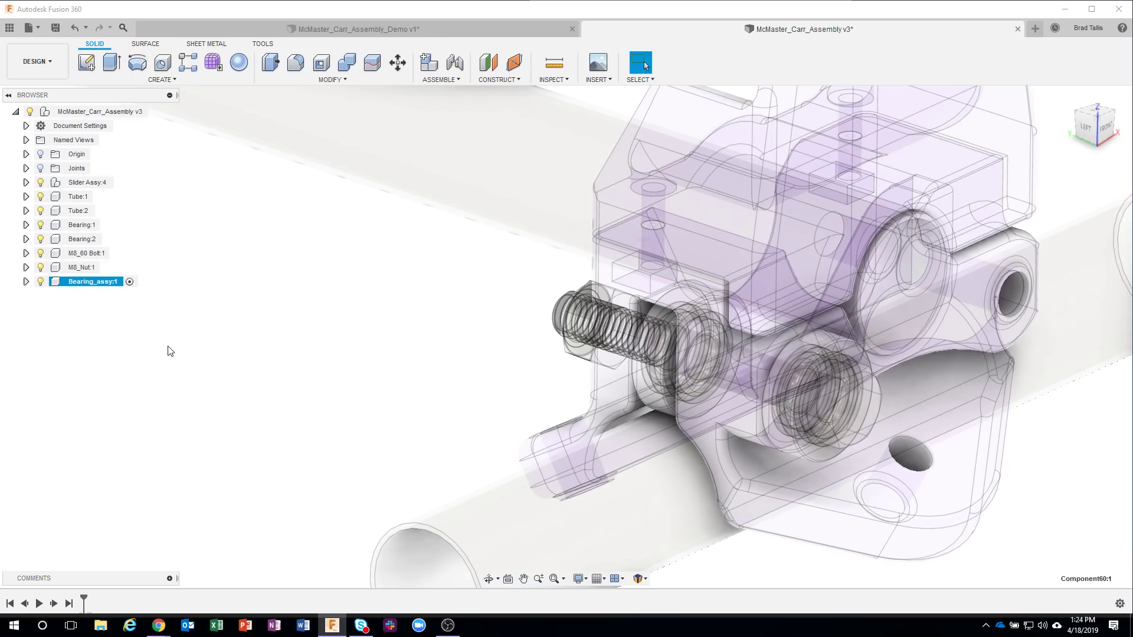
Step: Move both bearings, the M8_60 Bolt and the M8_Nut into Bearing_assy, and expand it to check its contents
click(81, 225)
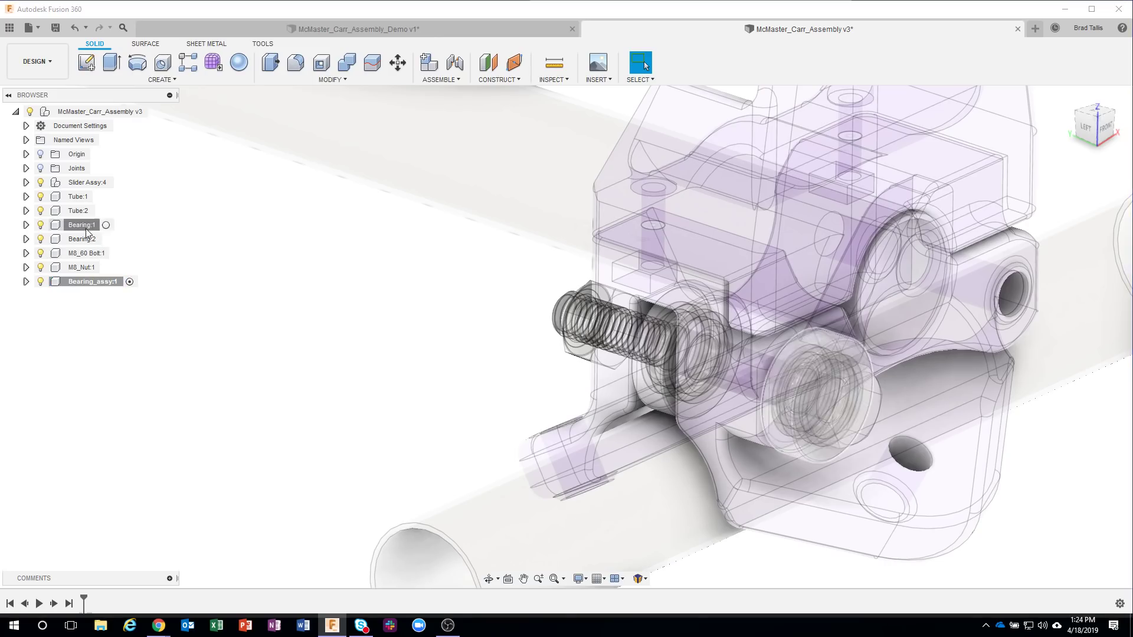
ctrl+click(85, 239)
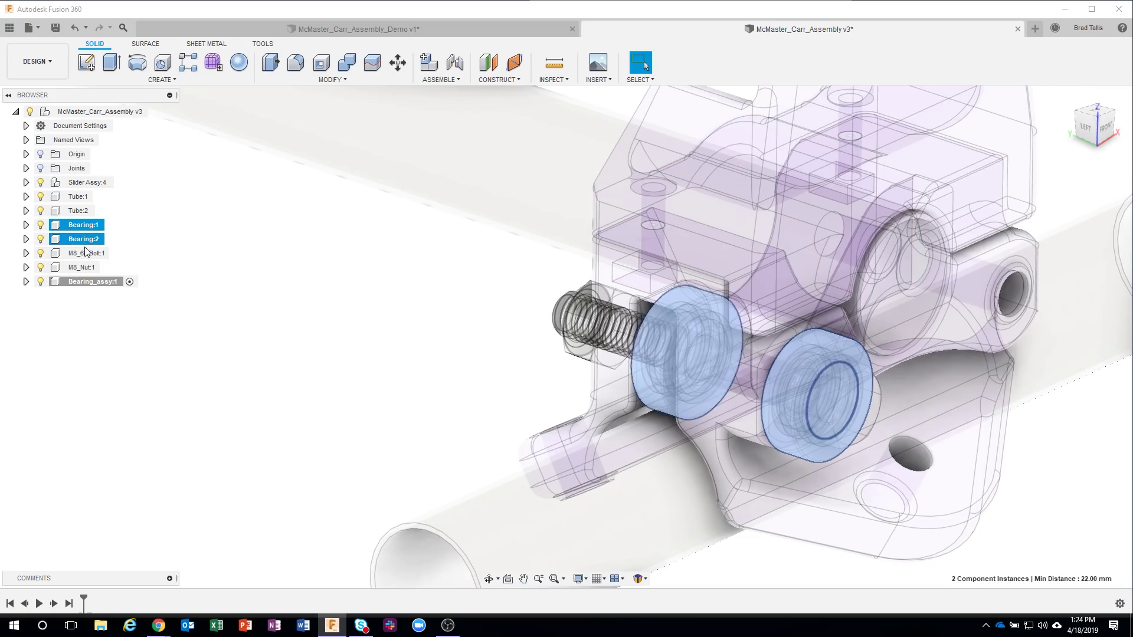
ctrl+click(87, 254)
ctrl+click(87, 268)
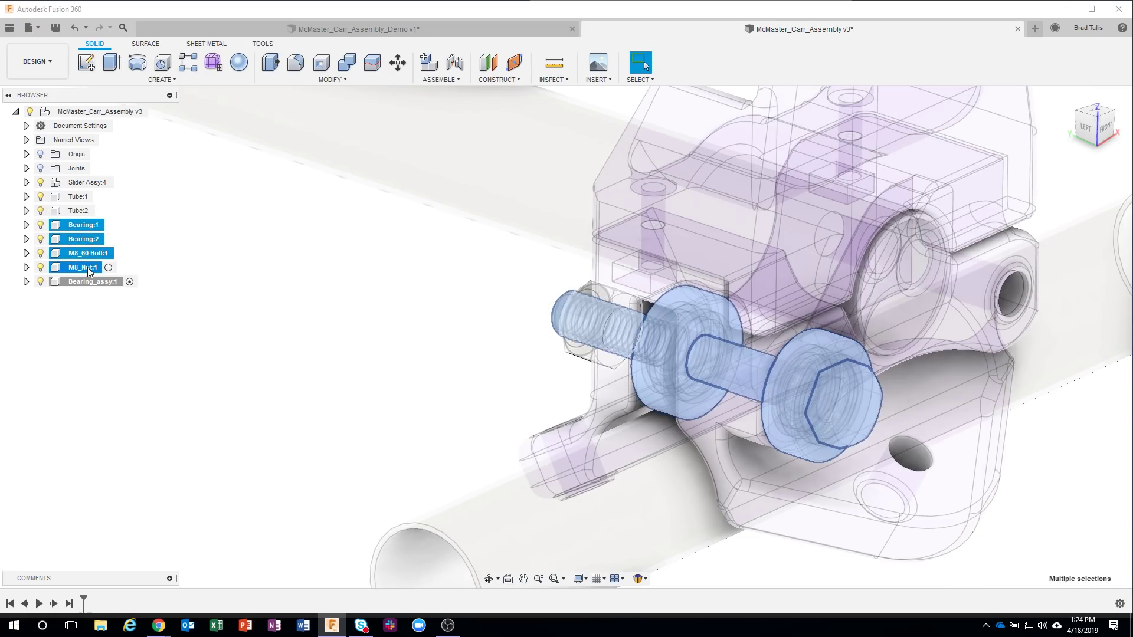
drag(93, 268, 93, 286)
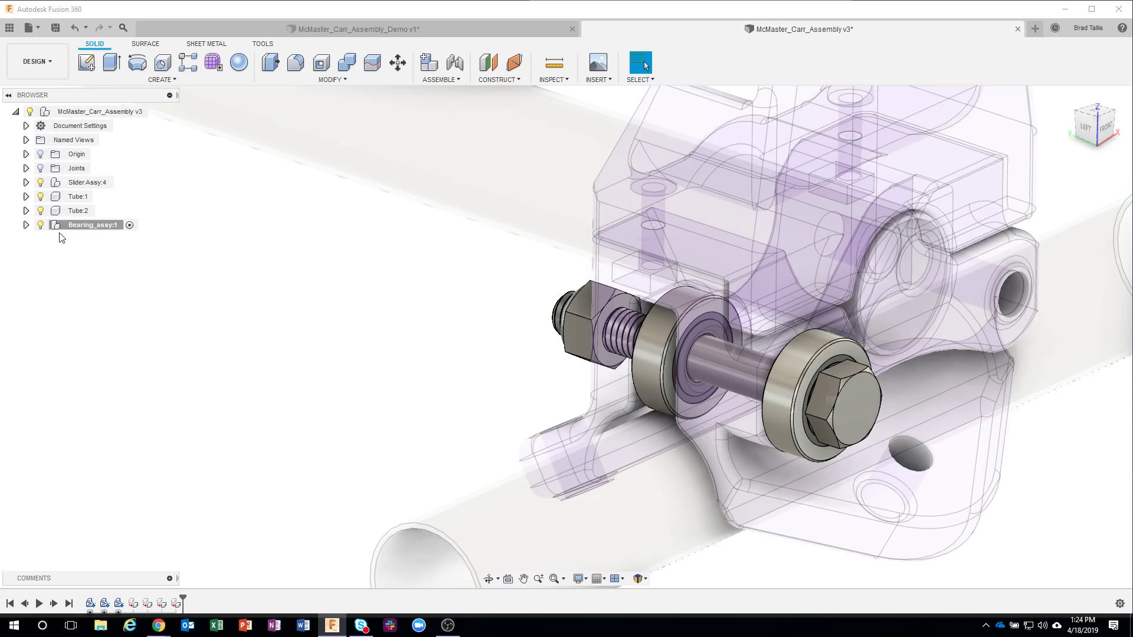
click(25, 224)
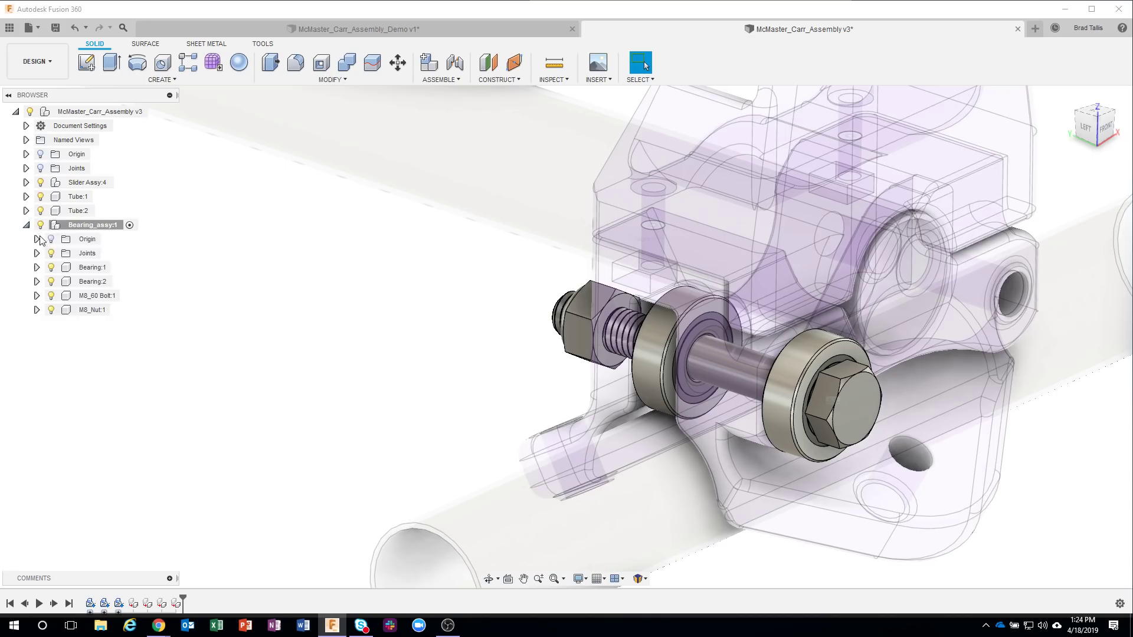
click(80, 227)
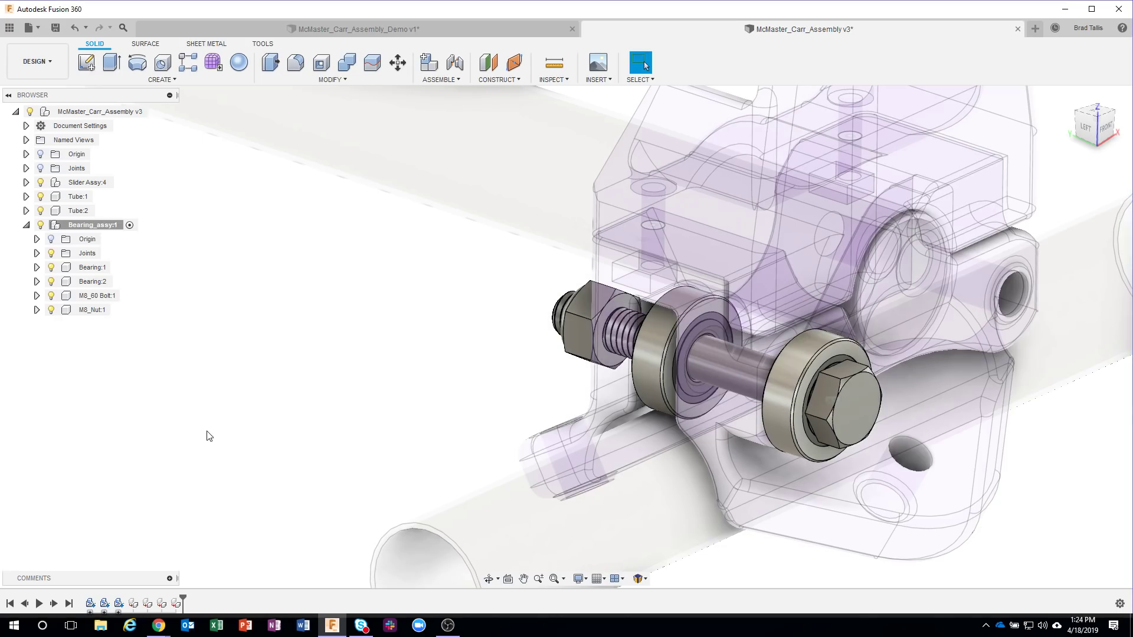
Step: Activate the top-level McMaster_Carr_Assembly component again and collapse the contents of Bearing_assy
scroll(207, 435, down, 2)
scroll(239, 400, down, 1)
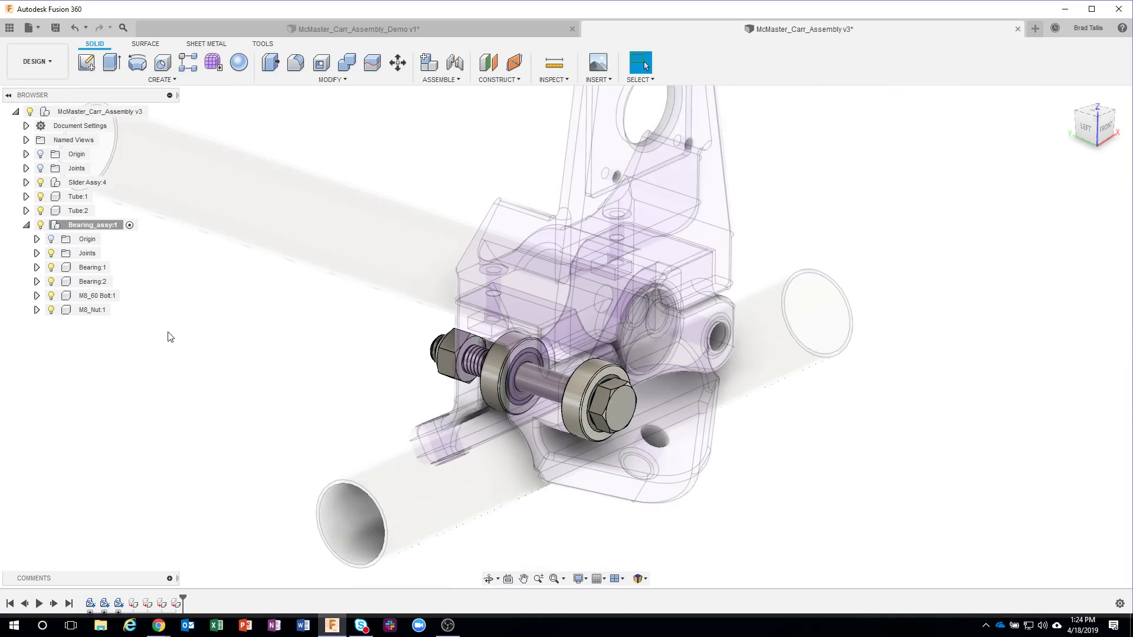
middle_drag(168, 329, 242, 337)
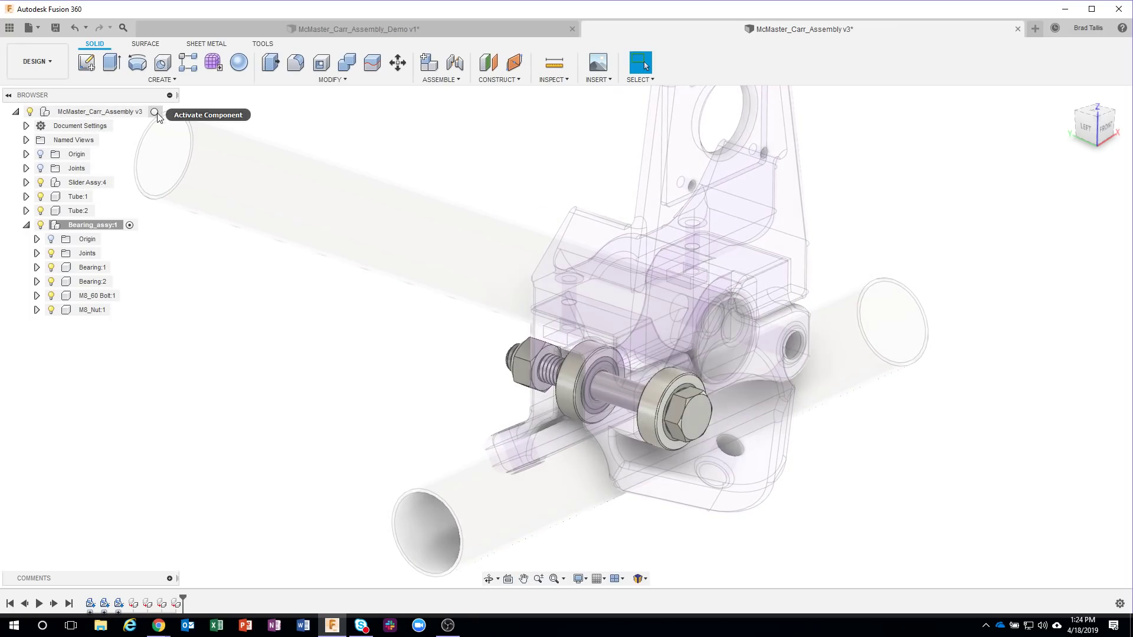
click(156, 112)
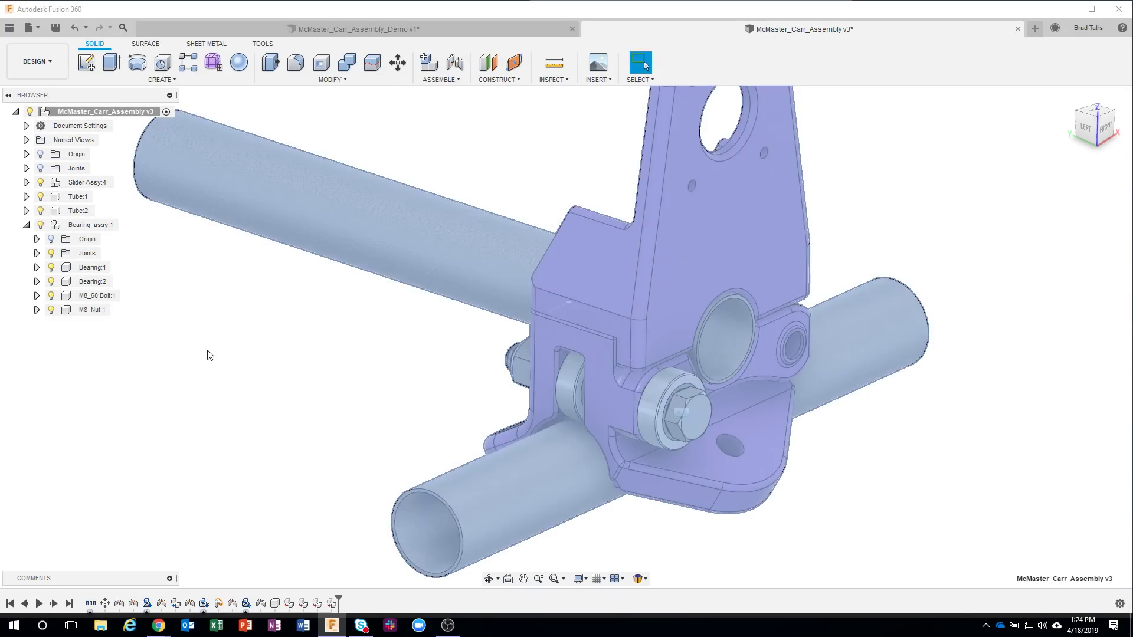
middle_drag(212, 347, 279, 348)
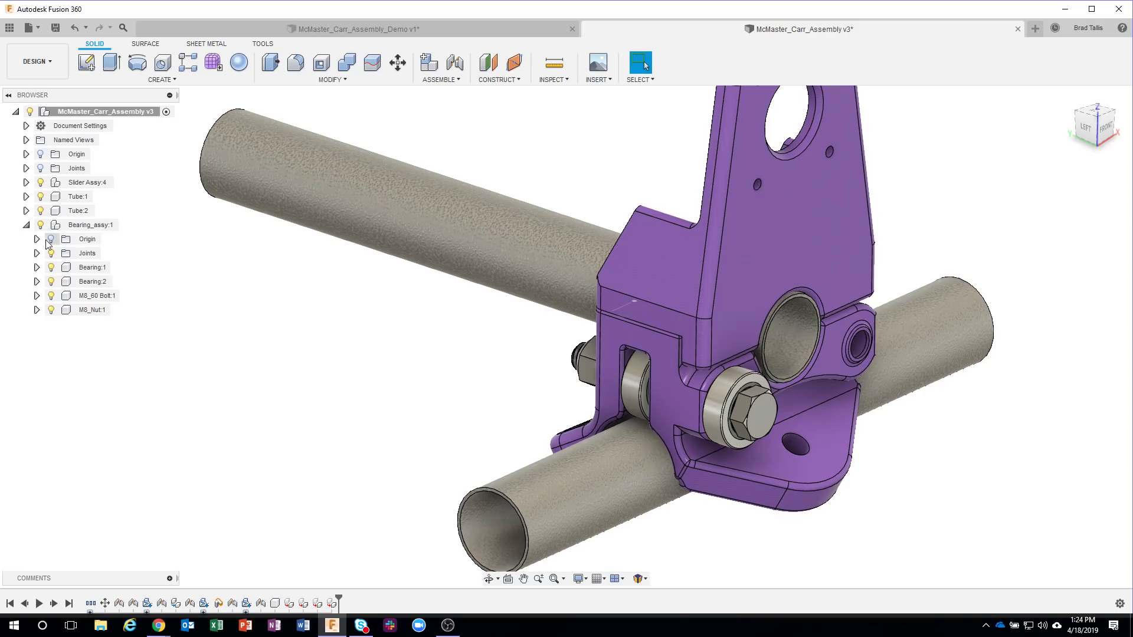
click(27, 227)
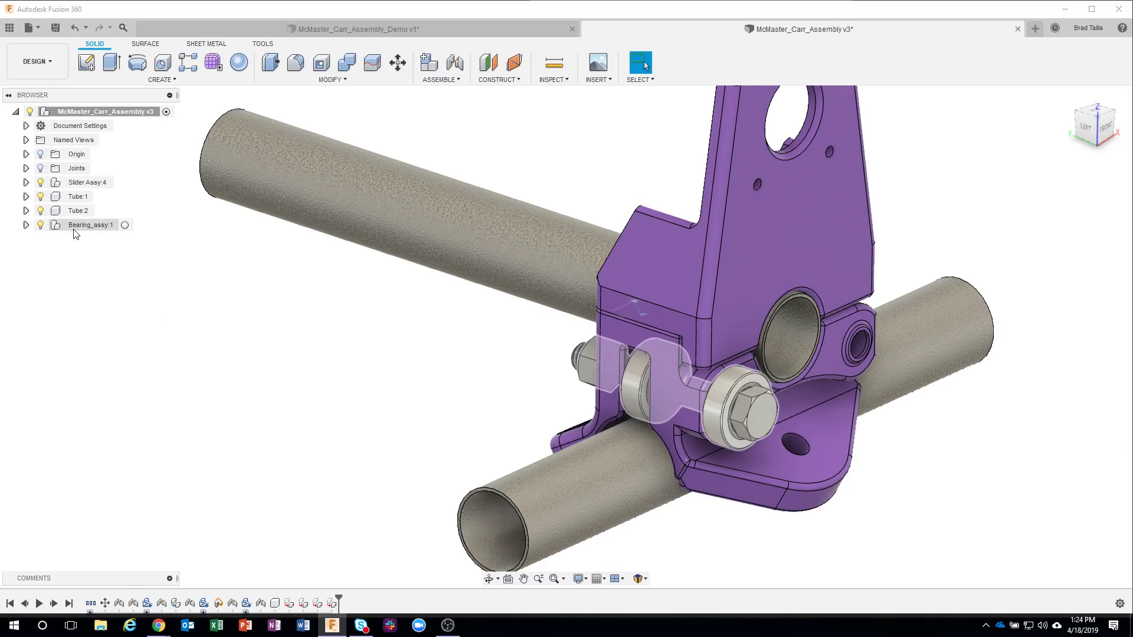
Step: Create a copy of Bearing_assy with Move/Copy, placed about 139.4 mm along X beside the slider
right_click(74, 231)
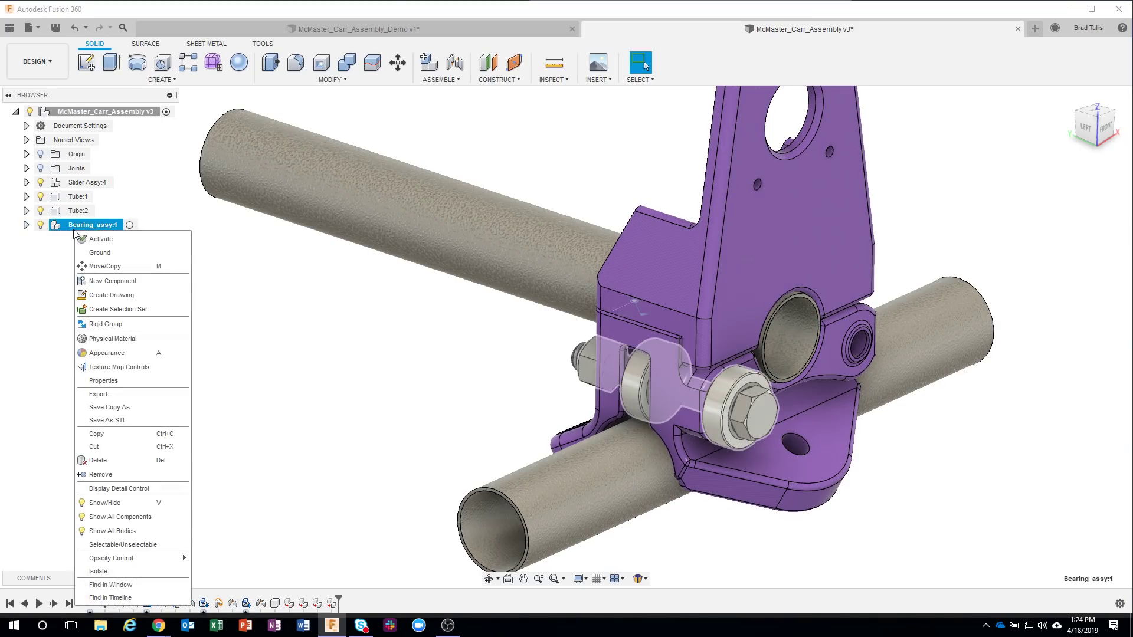
click(111, 267)
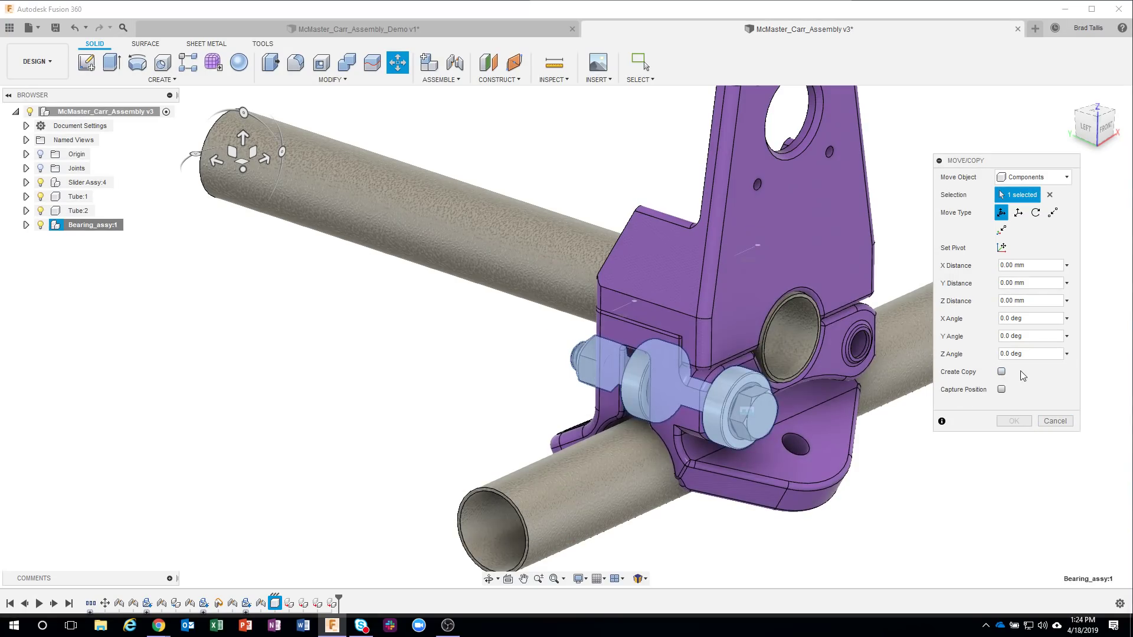
click(1002, 372)
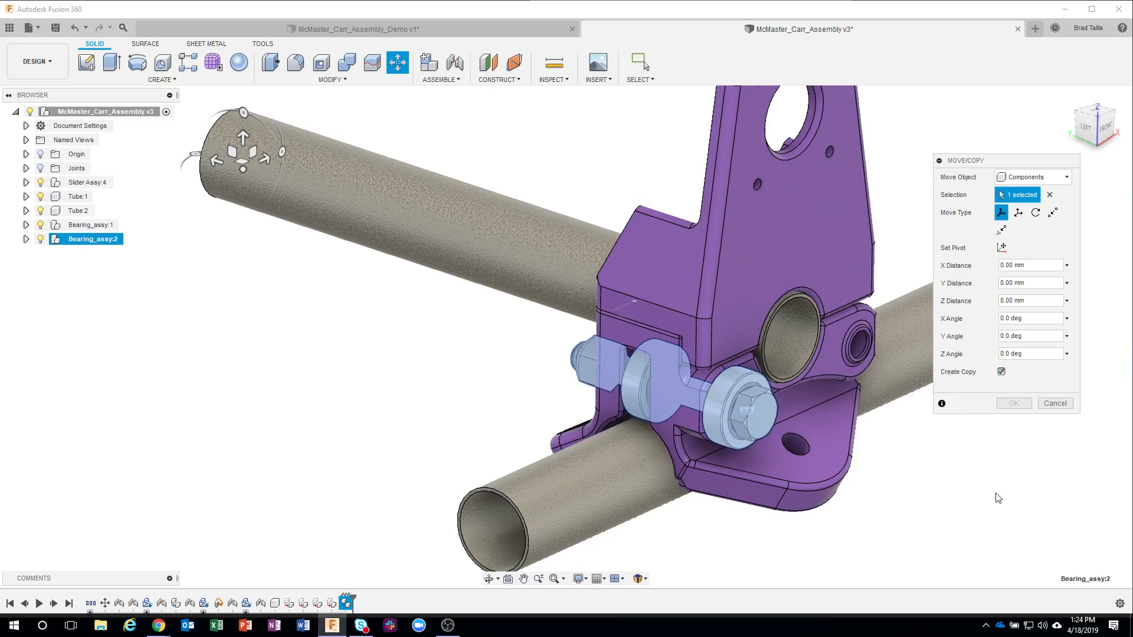
scroll(240, 218, down, 3)
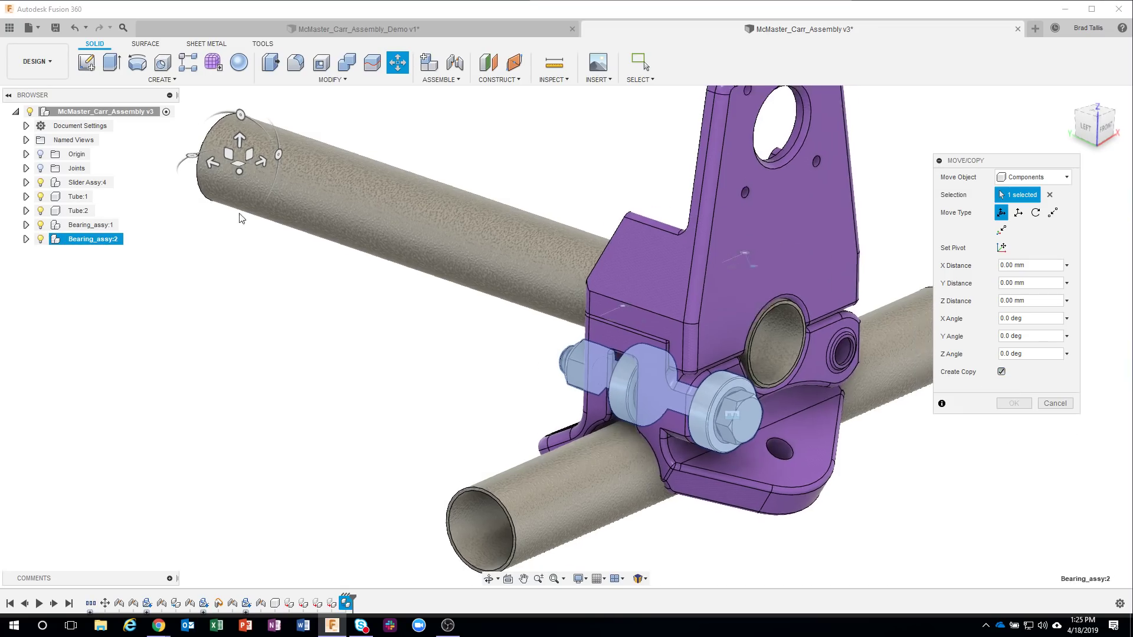
drag(233, 188, 572, 153)
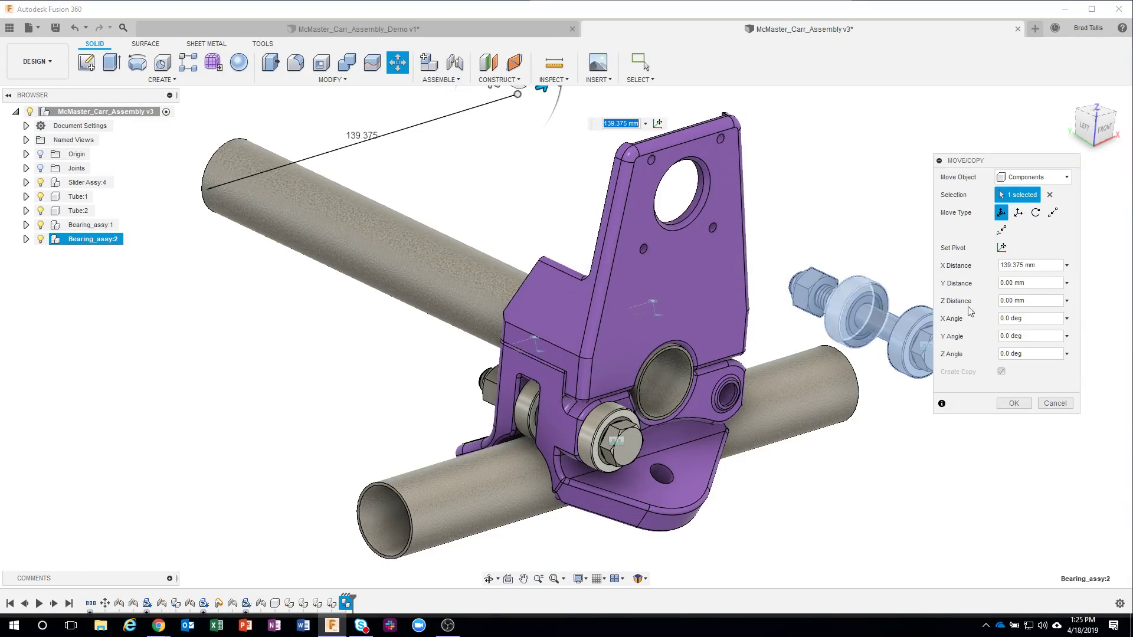
scroll(933, 402, up, 2)
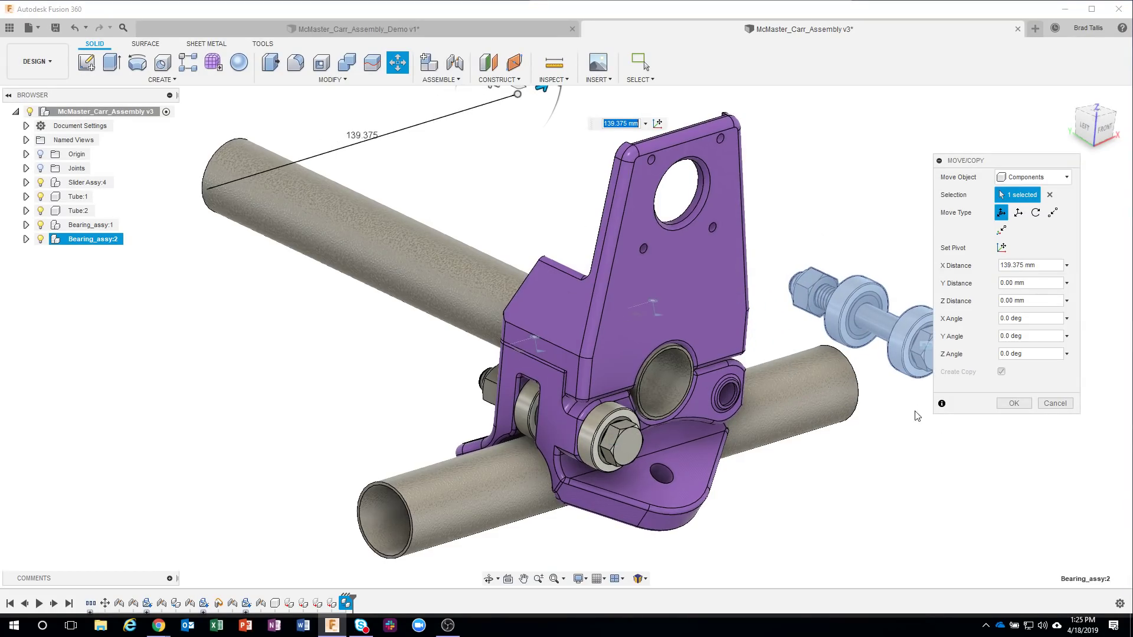
click(1013, 404)
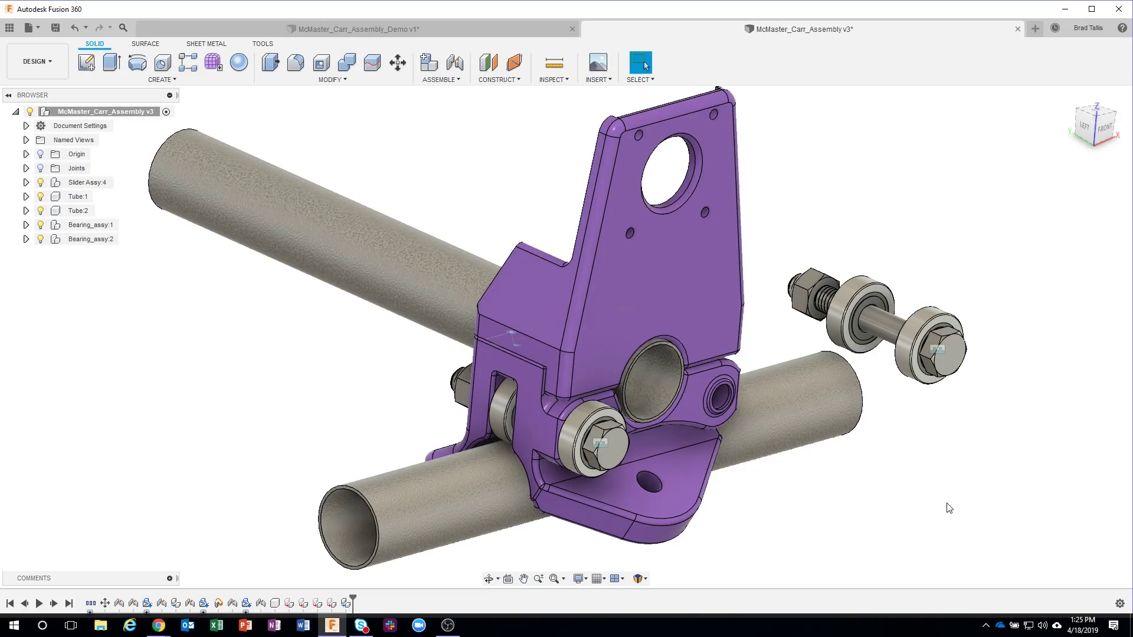
Step: Highlight the original Bearing_assy and its copy in turn to identify each one in the model
scroll(944, 504, up, 3)
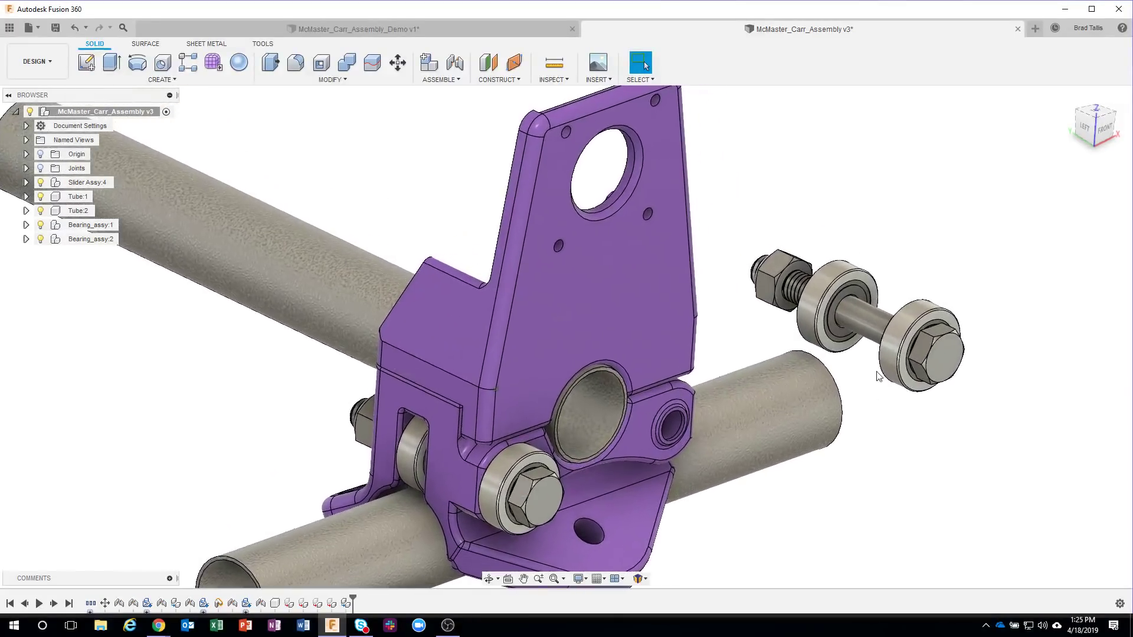
scroll(921, 369, down, 1)
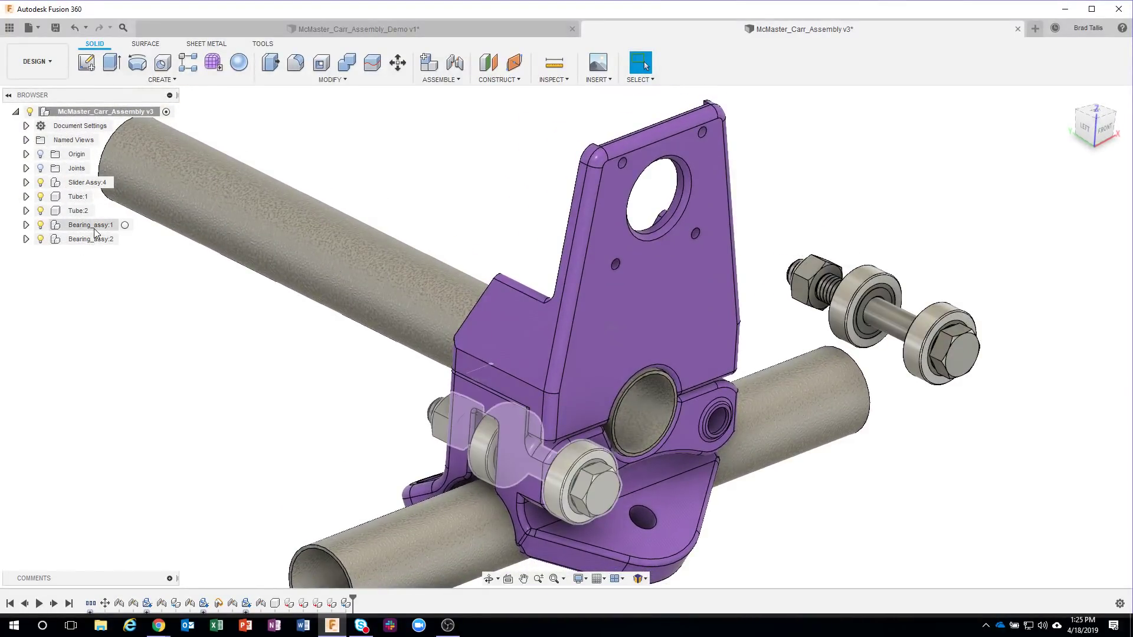
click(93, 230)
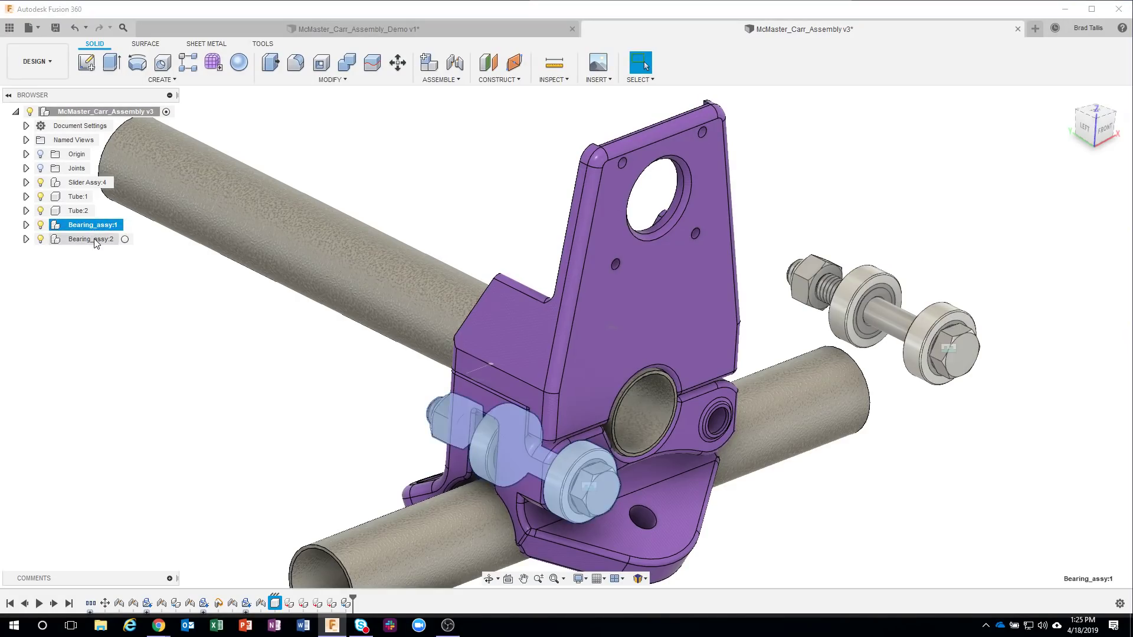
click(96, 239)
click(169, 305)
scroll(170, 305, down, 1)
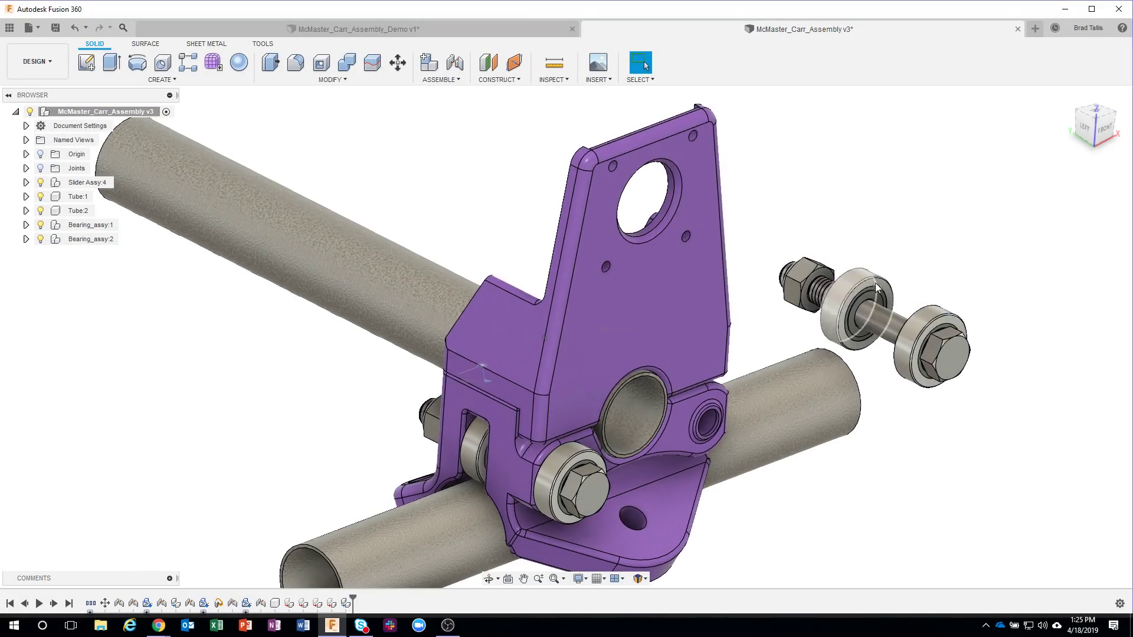
Step: Test how freely the copied assembly's nut-side bearing and bolt move by pulling each out of place, reverting the position each time
drag(841, 285, 919, 217)
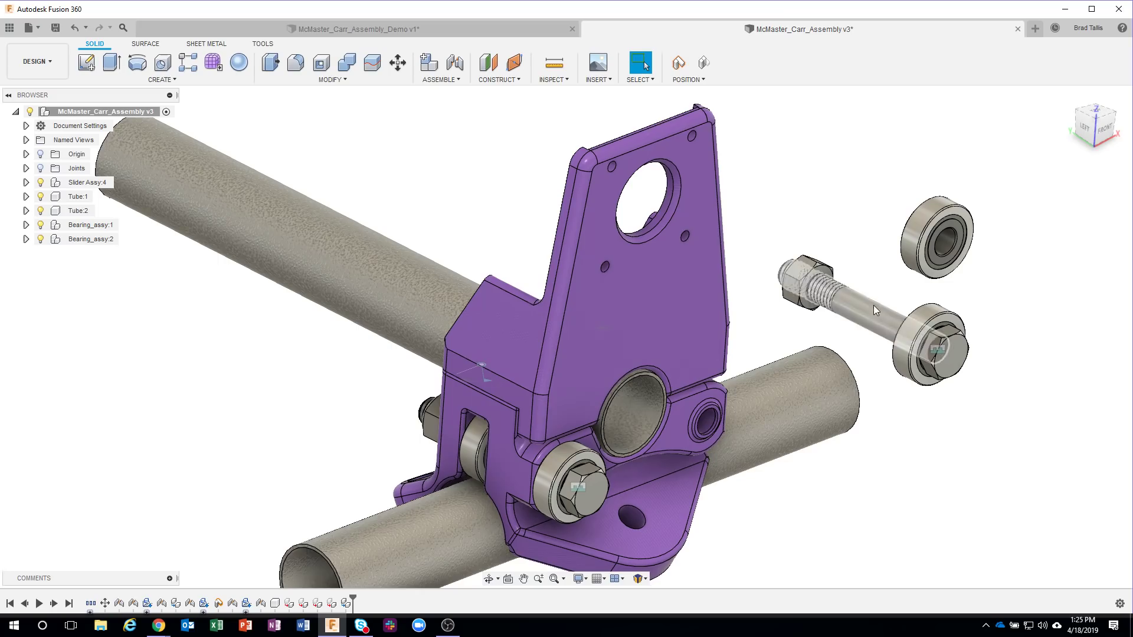
click(554, 472)
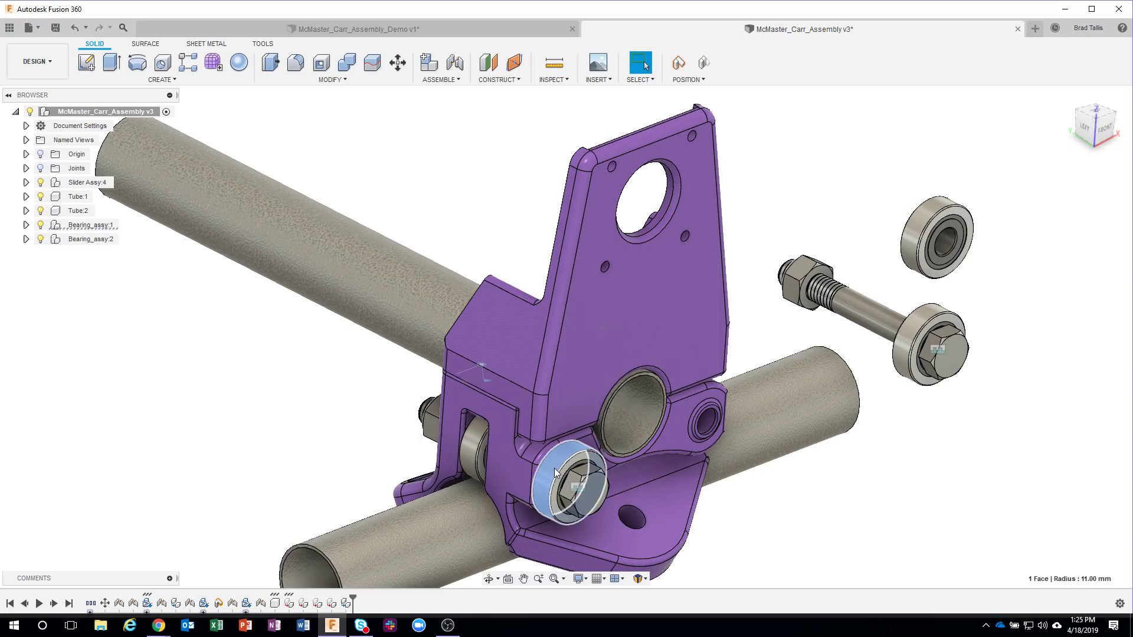
click(524, 468)
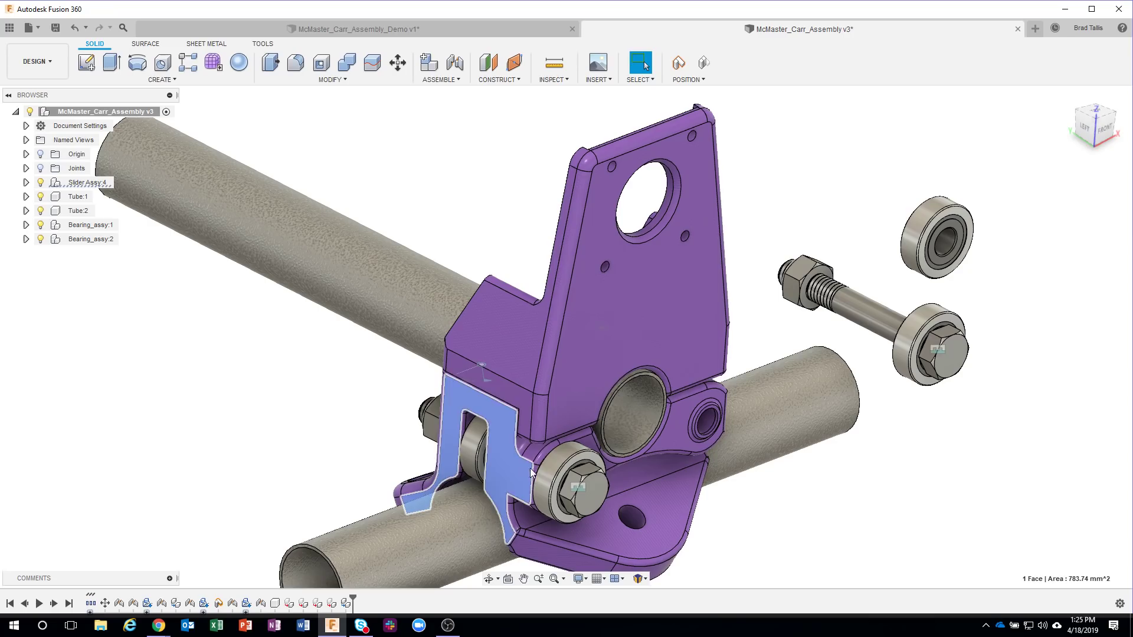
click(855, 532)
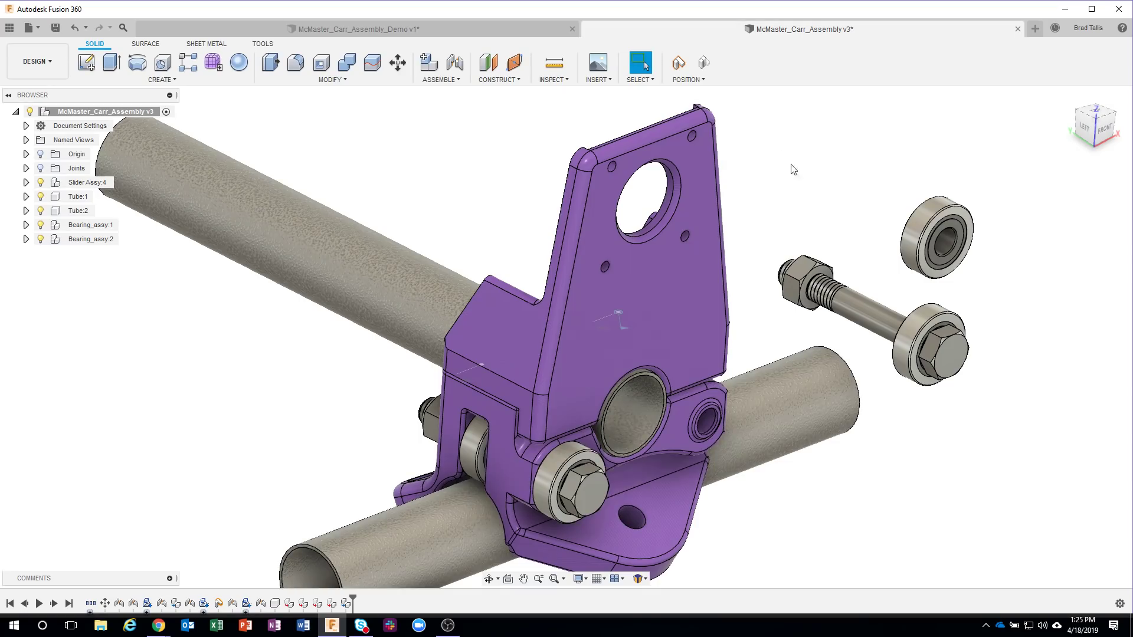
click(706, 68)
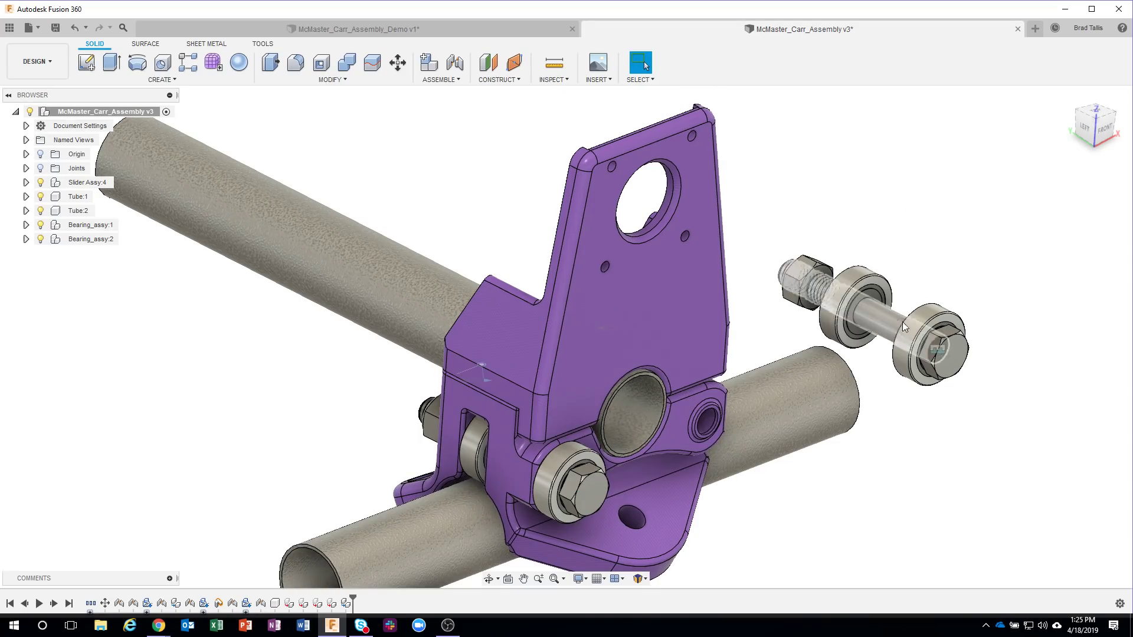
drag(918, 329, 945, 293)
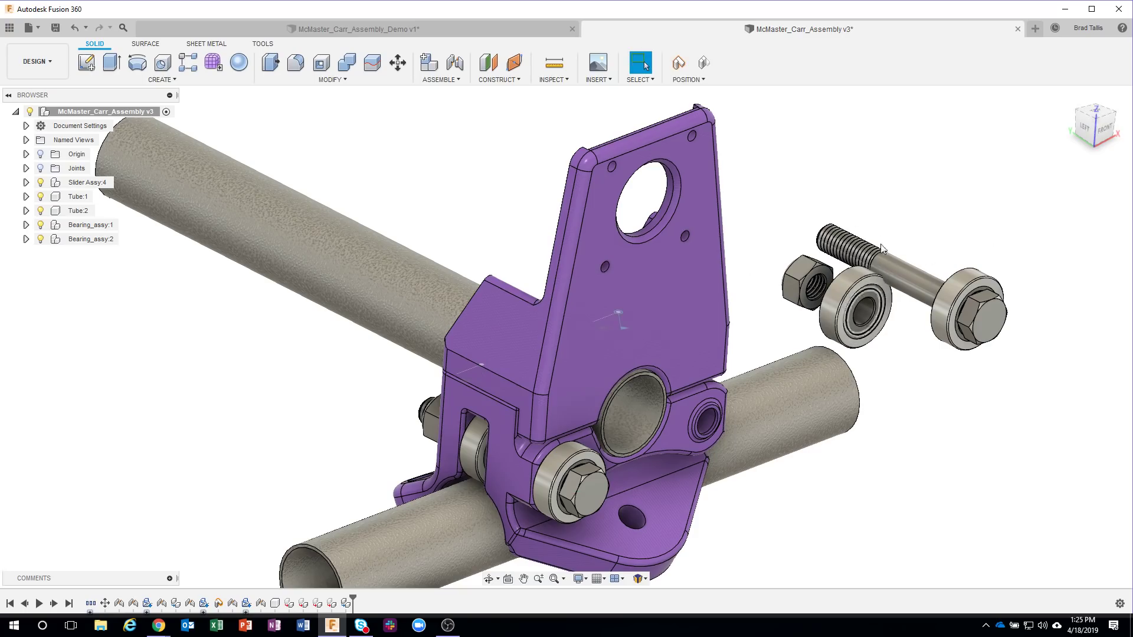
click(708, 66)
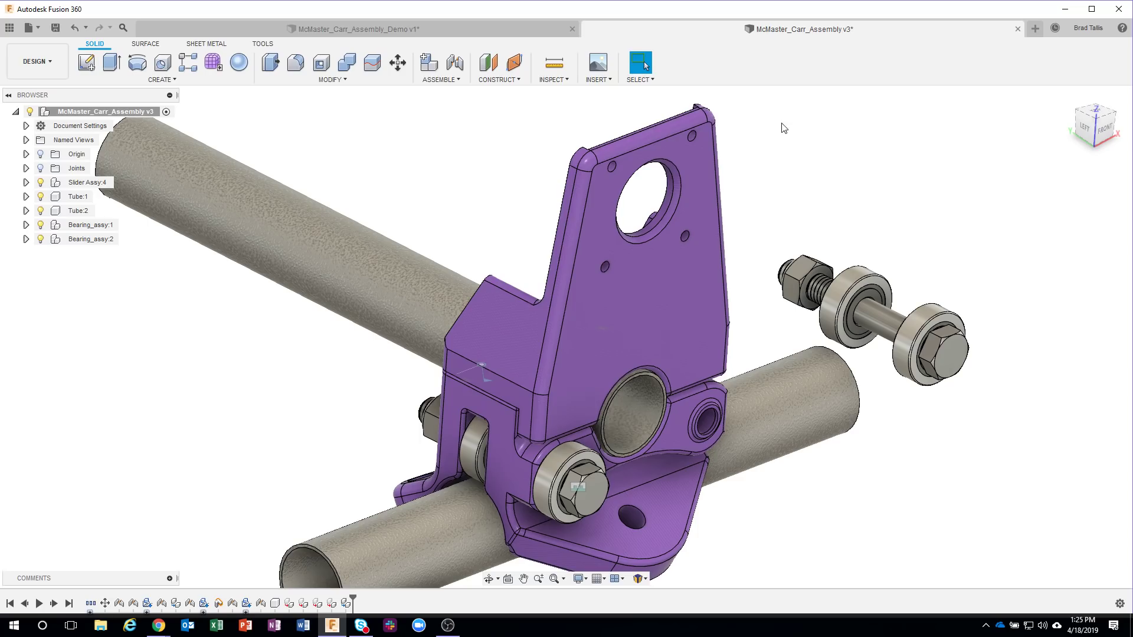
Step: Create a rigid group from the copied bolt, nut and both bearings, and check it with a trial move that is reverted
click(445, 81)
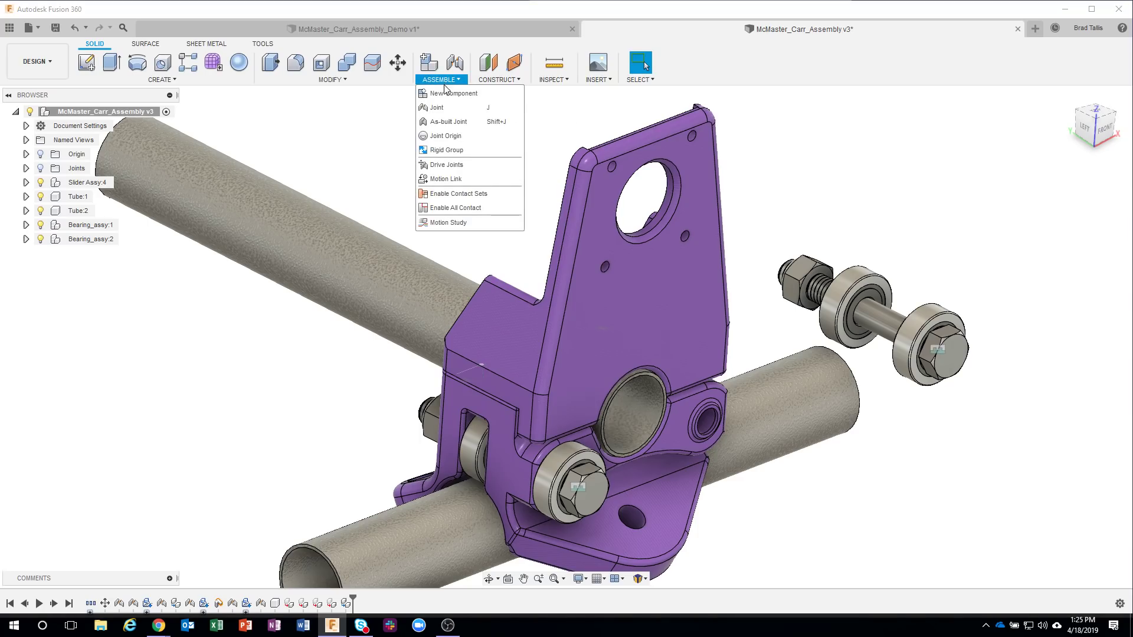
click(466, 151)
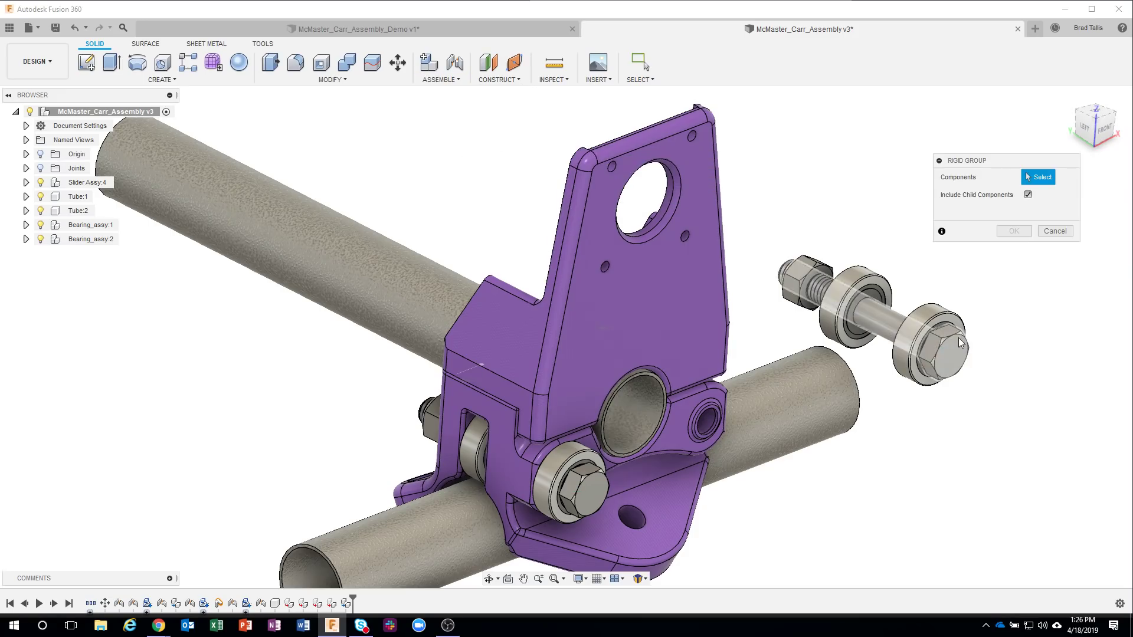
click(948, 332)
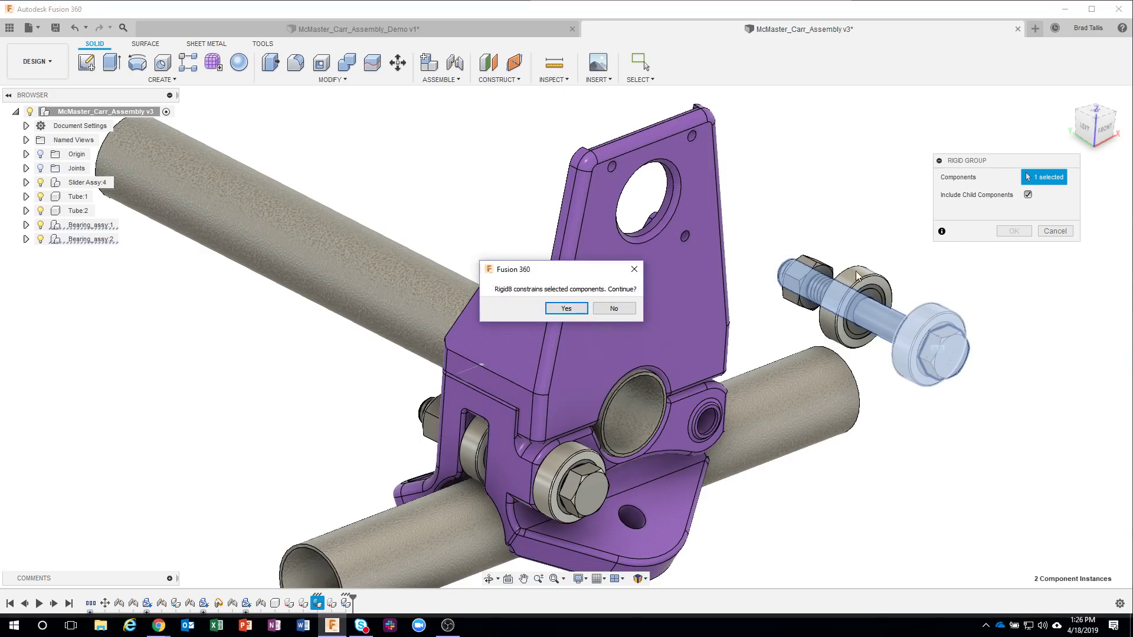
click(566, 310)
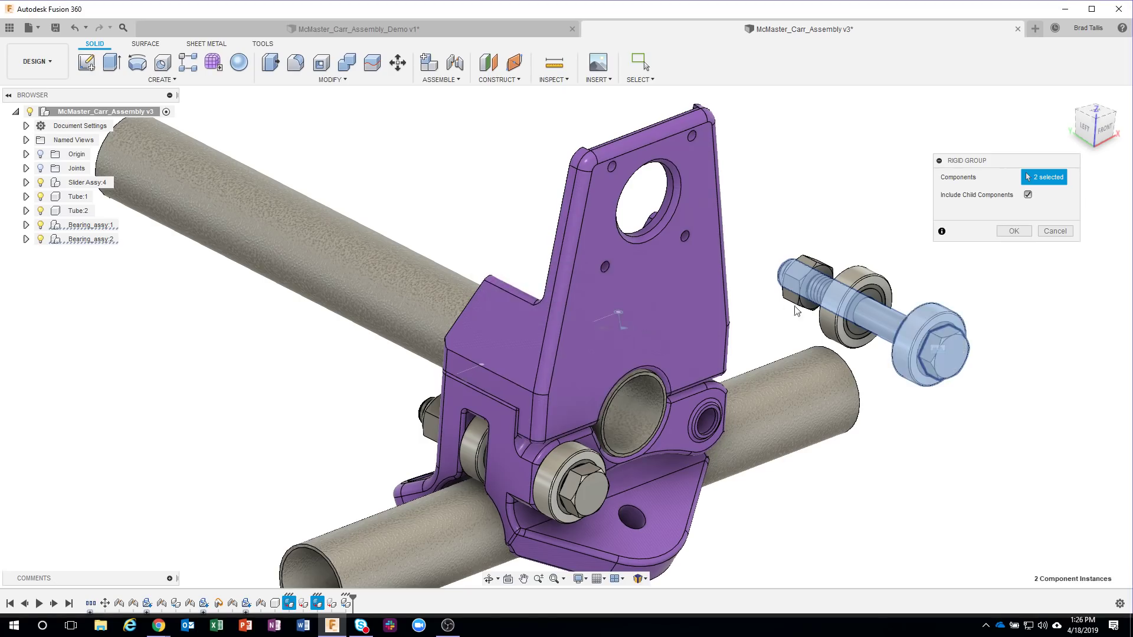
click(851, 283)
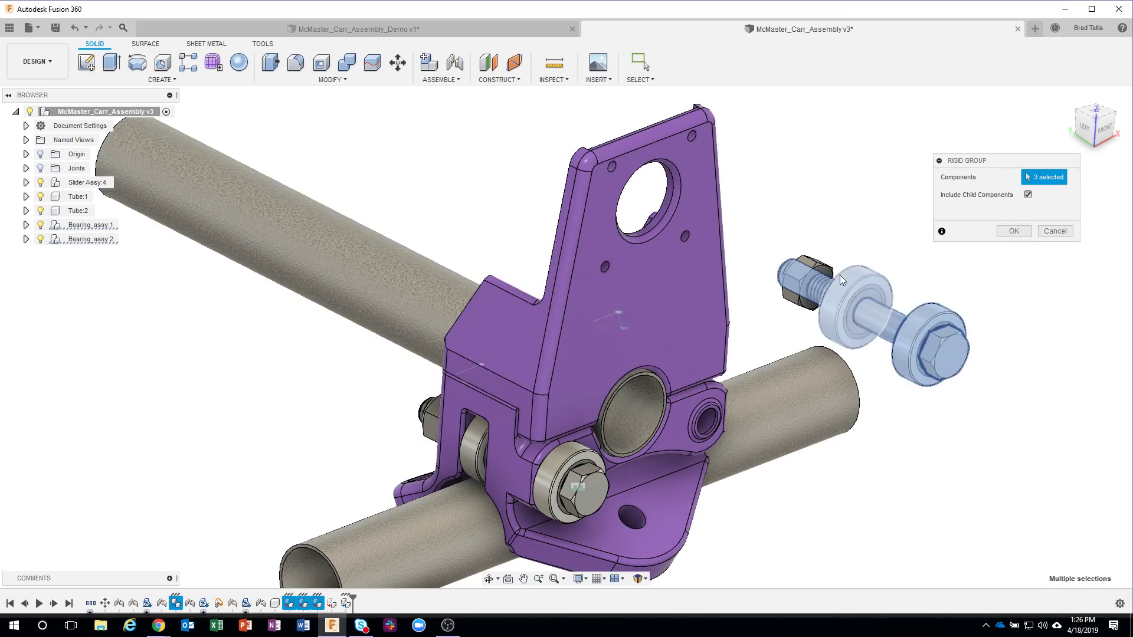
click(794, 263)
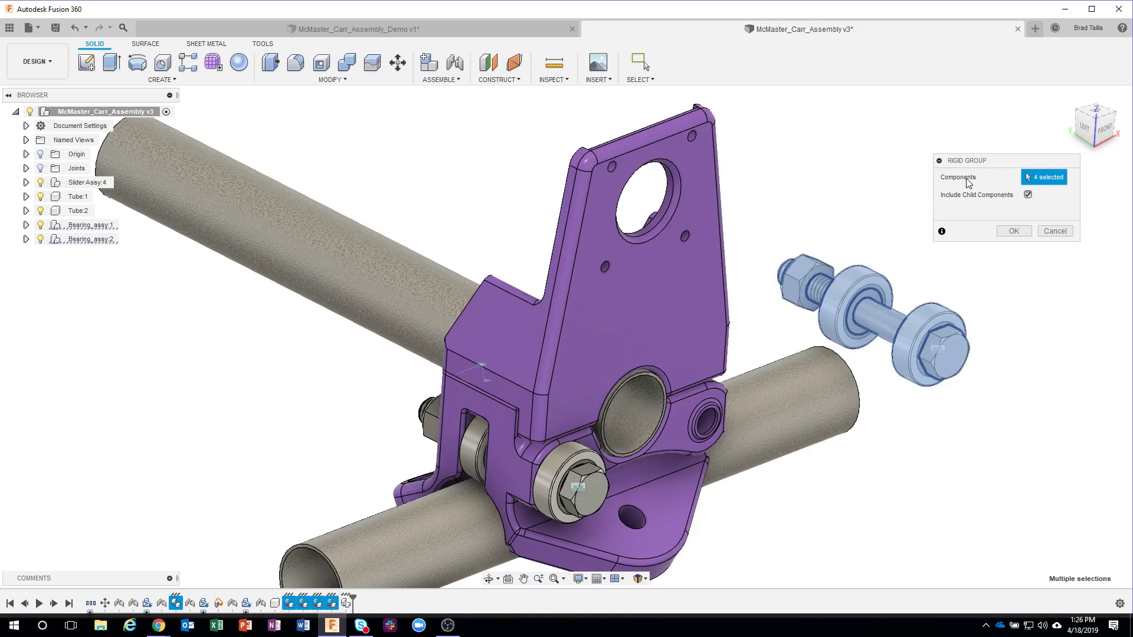
click(1013, 231)
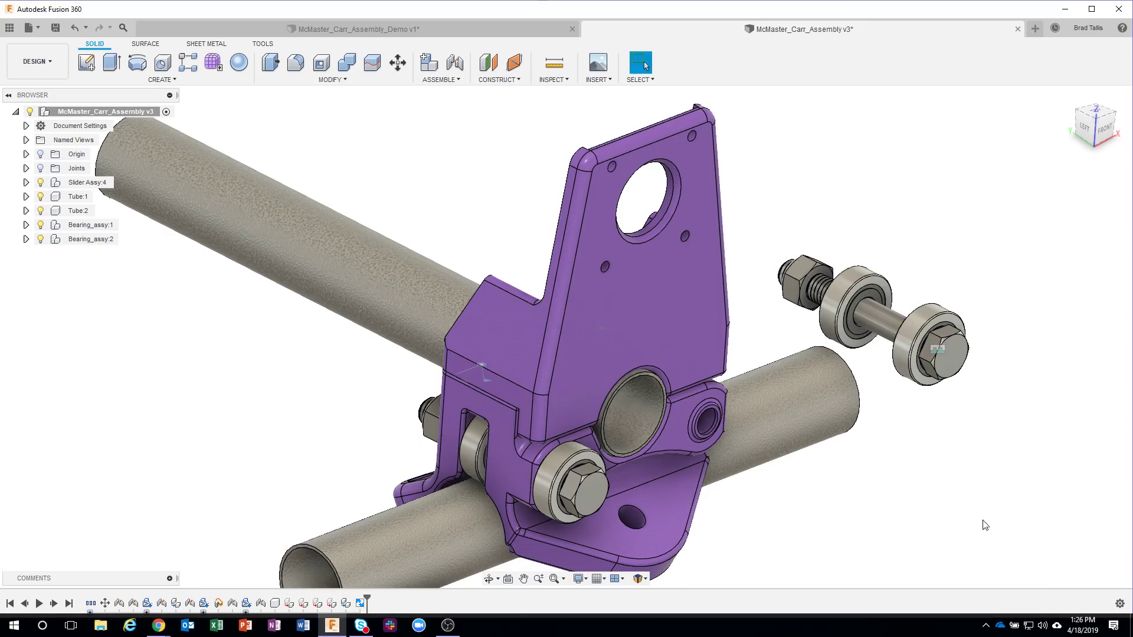
drag(840, 286, 809, 267)
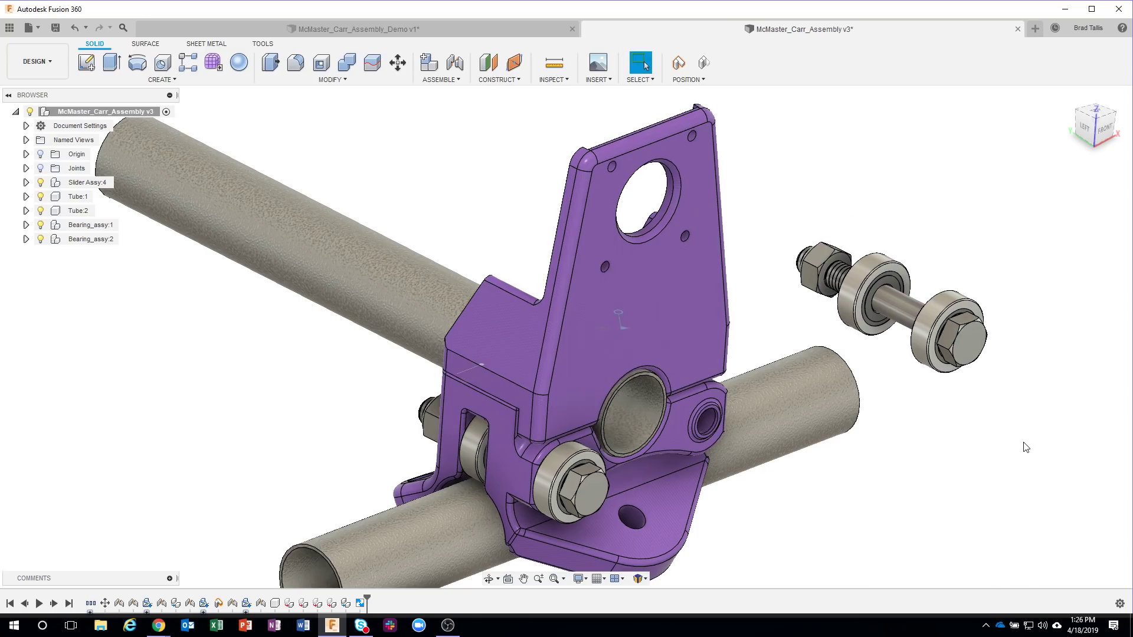
click(702, 63)
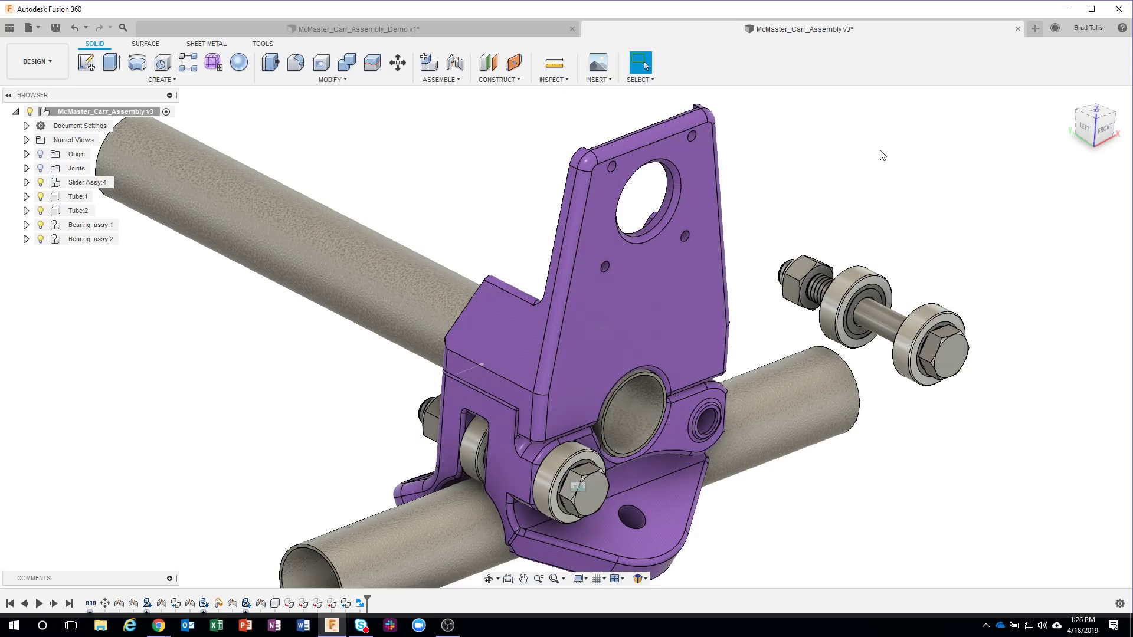
Step: Add a rigid joint seating the copied Bearing_assy's head-side bearing, by its inner face, against the slider's empty bolt hole
click(463, 74)
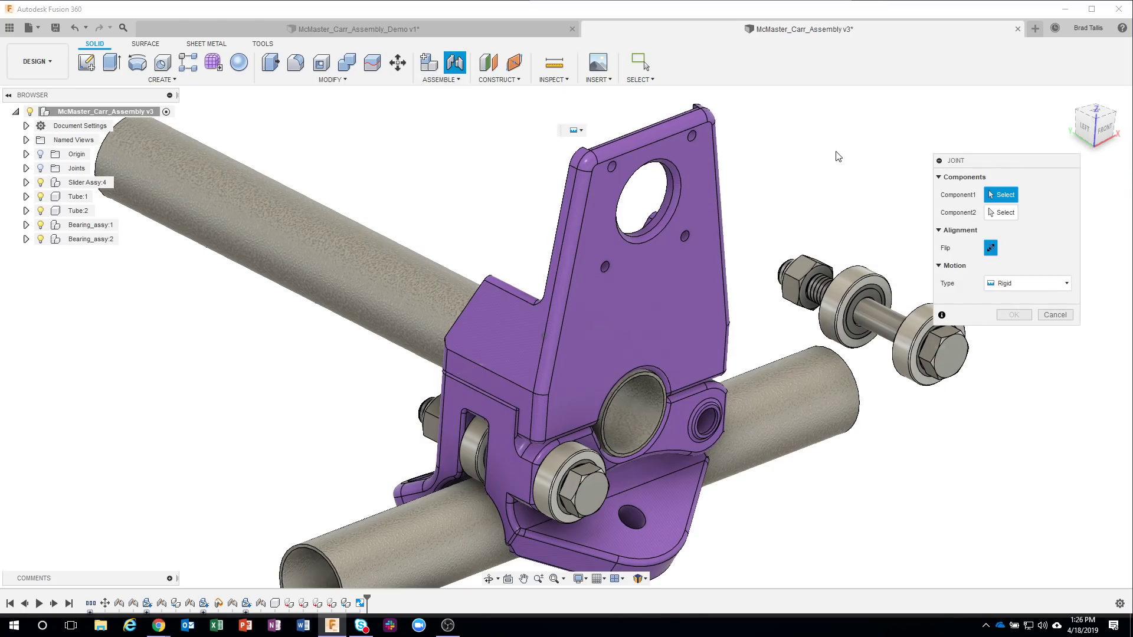
shift+middle_drag(819, 295, 311, 171)
scroll(311, 171, up, 5)
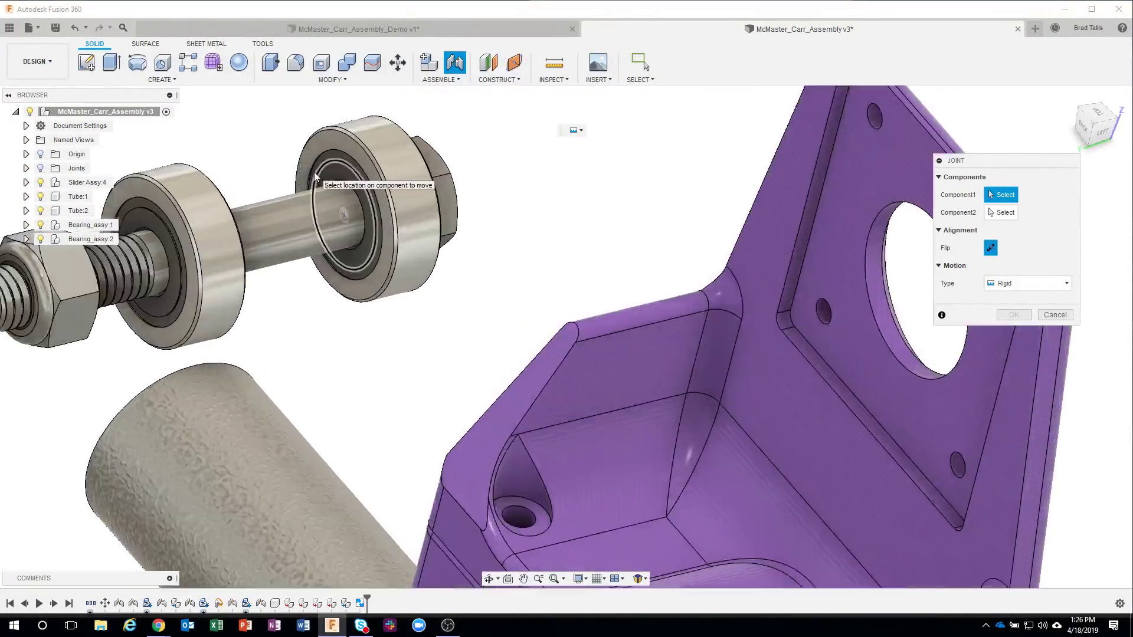
click(359, 162)
scroll(362, 168, down, 5)
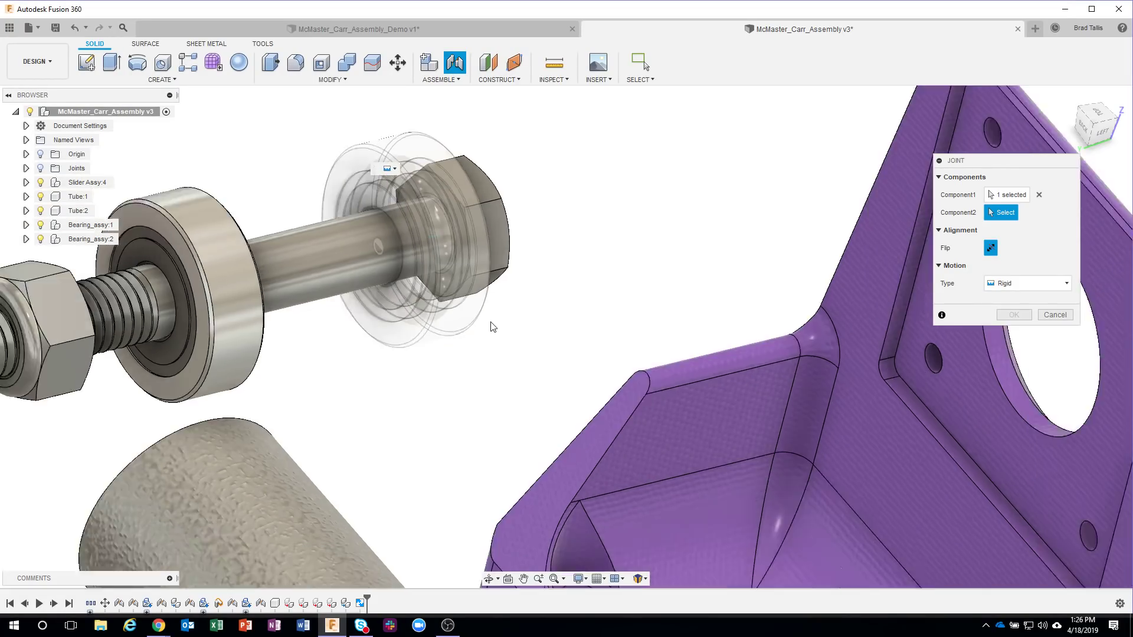
shift+middle_drag(503, 326, 632, 519)
scroll(623, 513, up, 5)
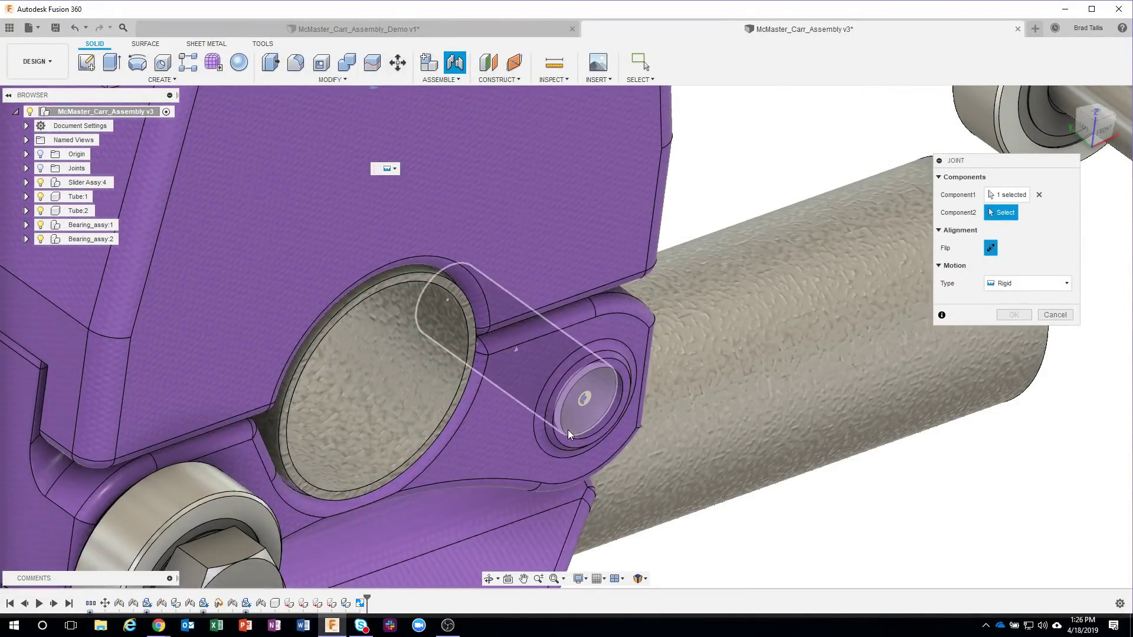
click(564, 427)
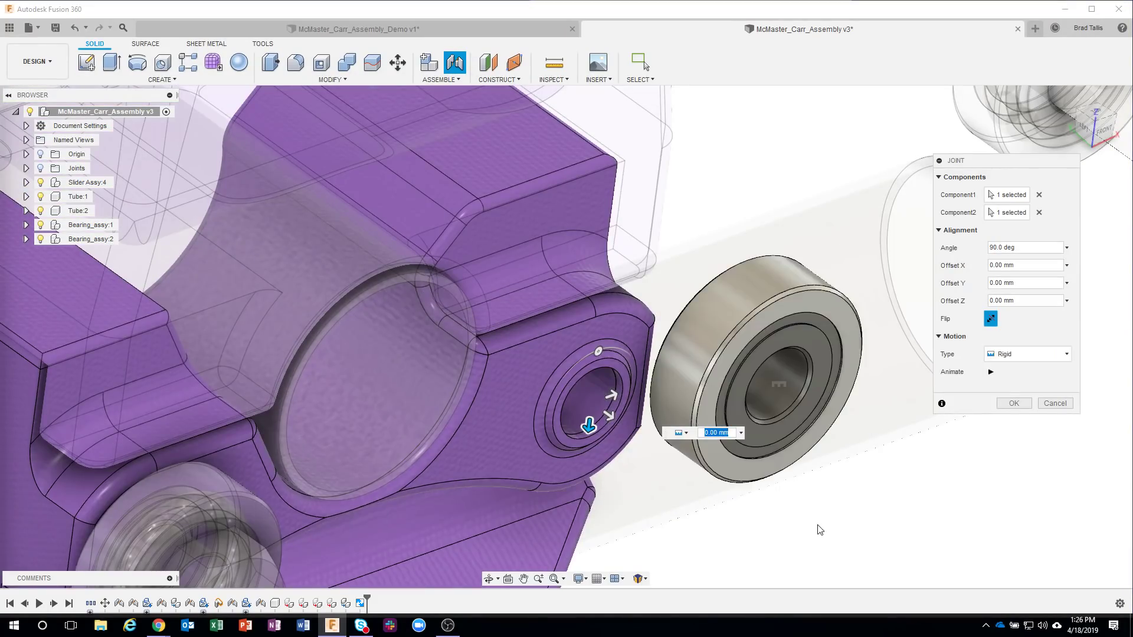
scroll(817, 532, down, 5)
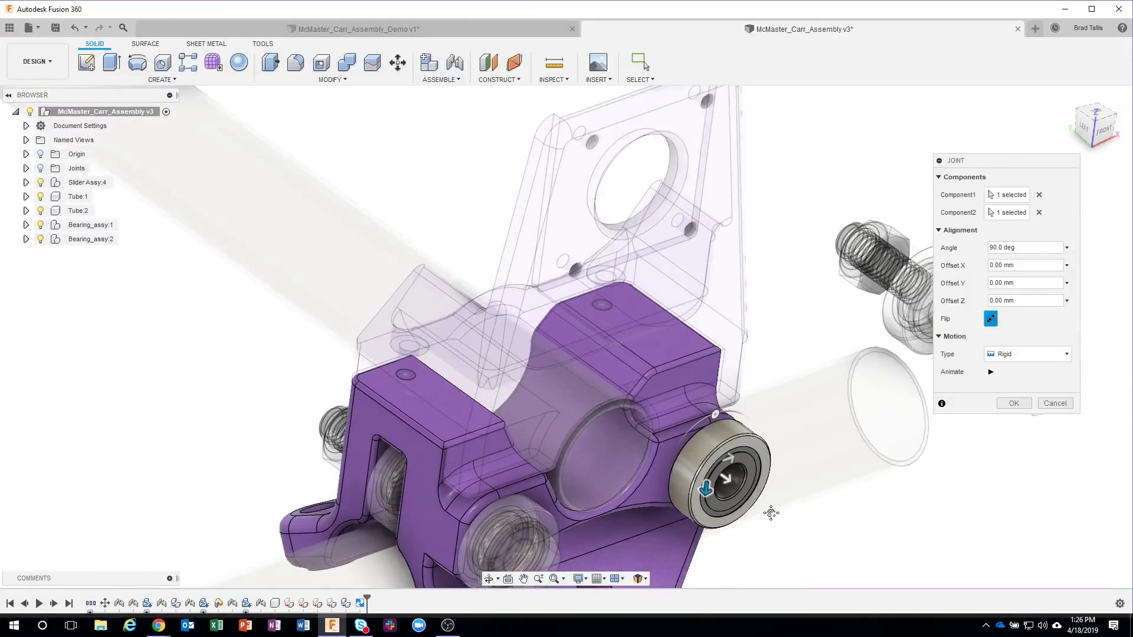
middle_drag(771, 513, 636, 454)
scroll(693, 469, down, 2)
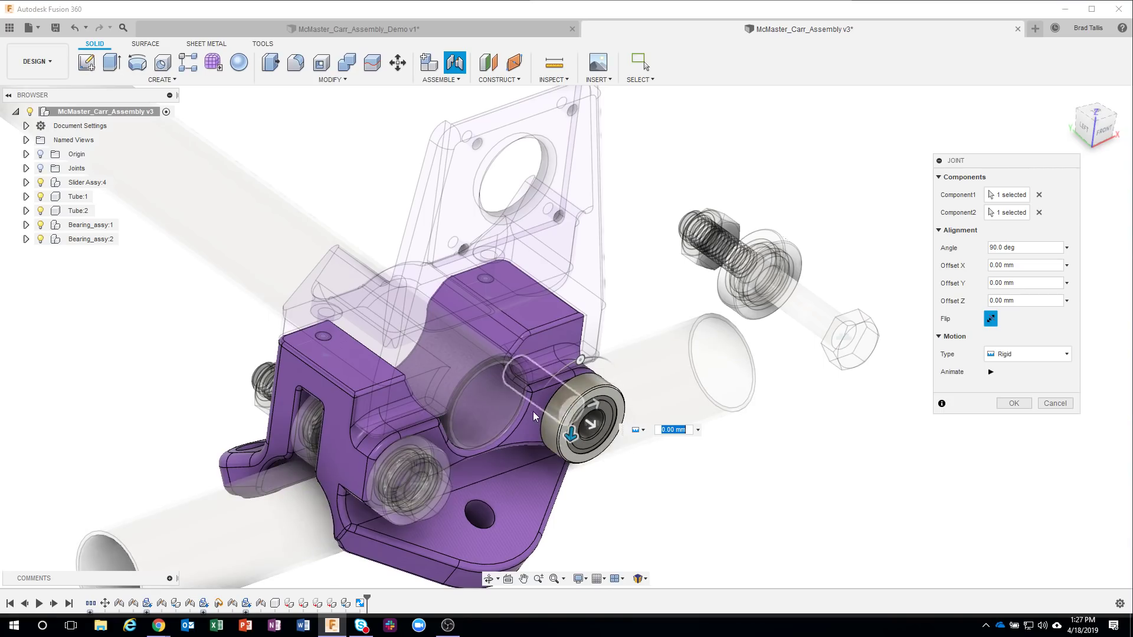
click(1015, 403)
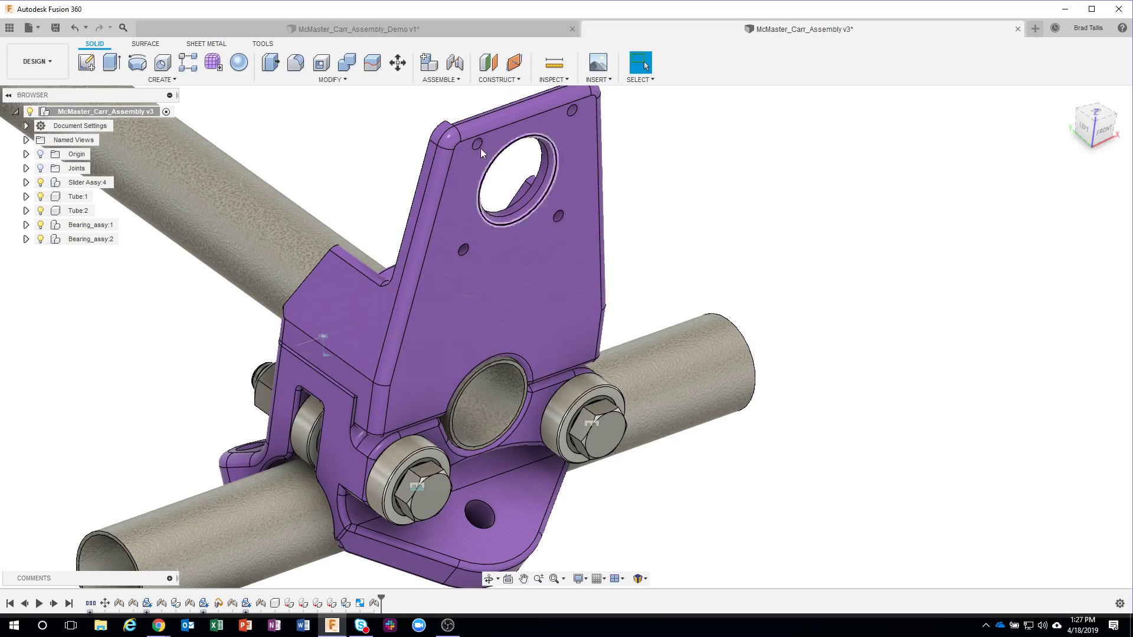
click(449, 79)
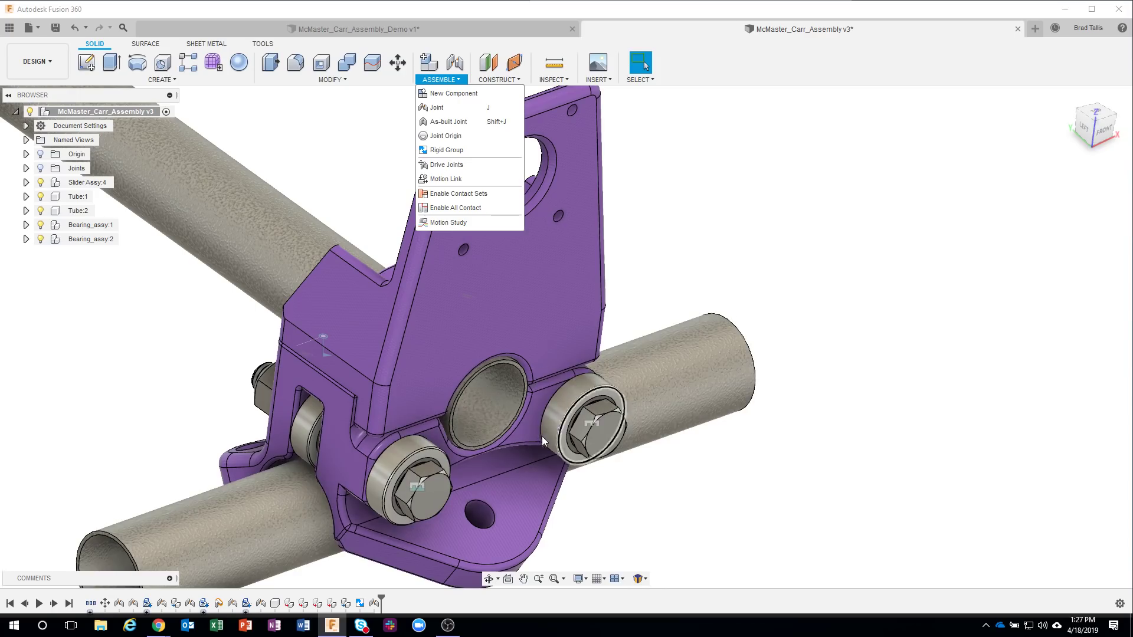
click(854, 463)
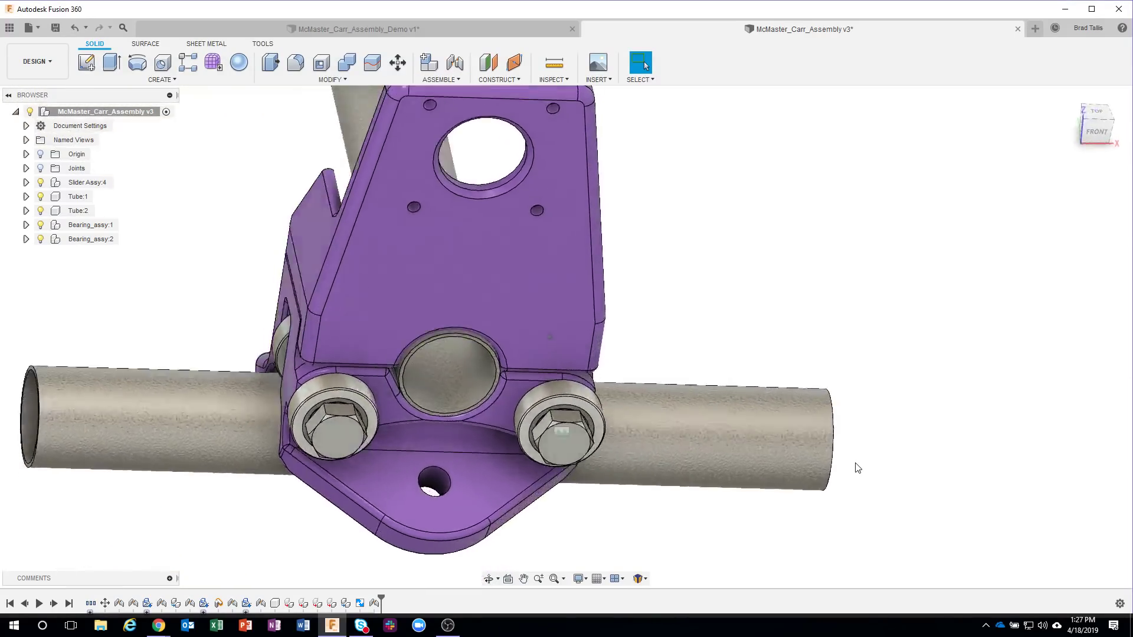
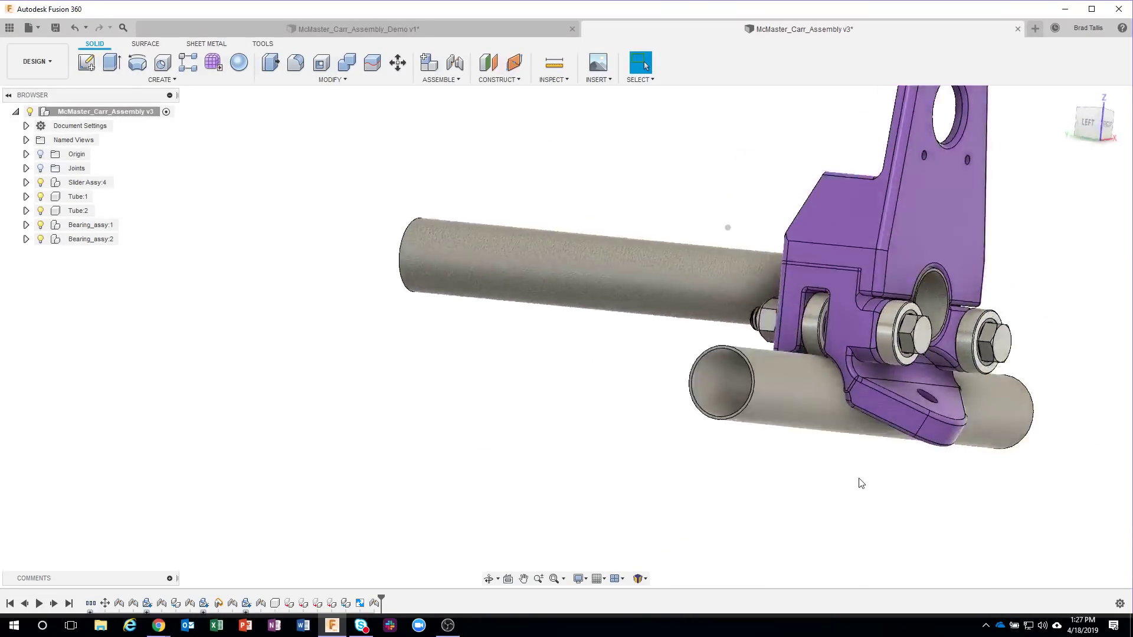
scroll(916, 435, up, 4)
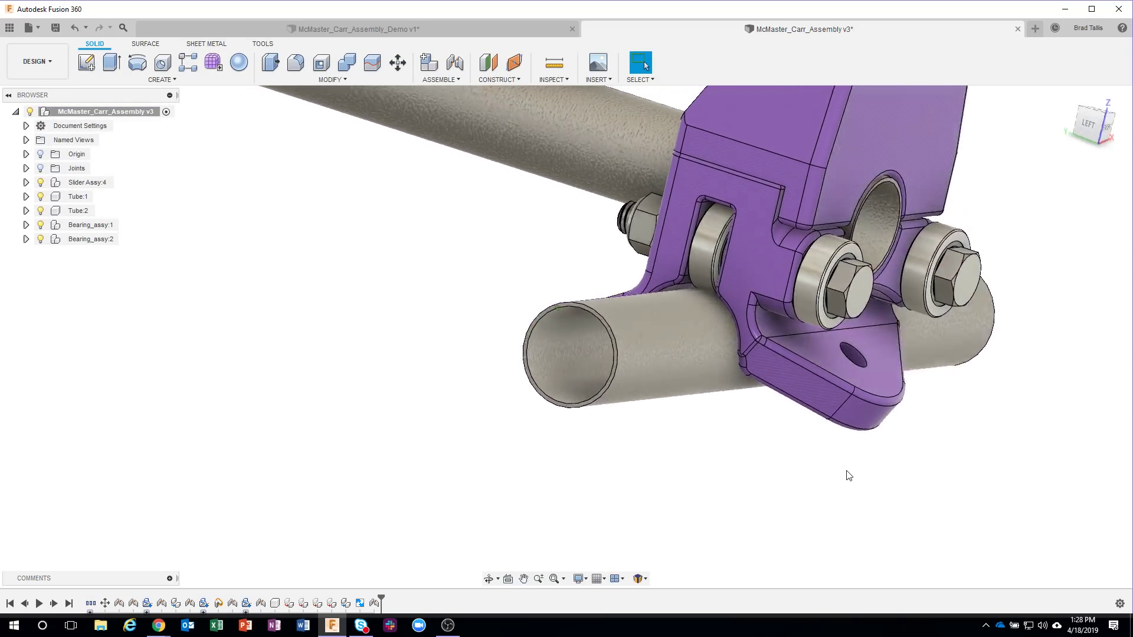
click(27, 226)
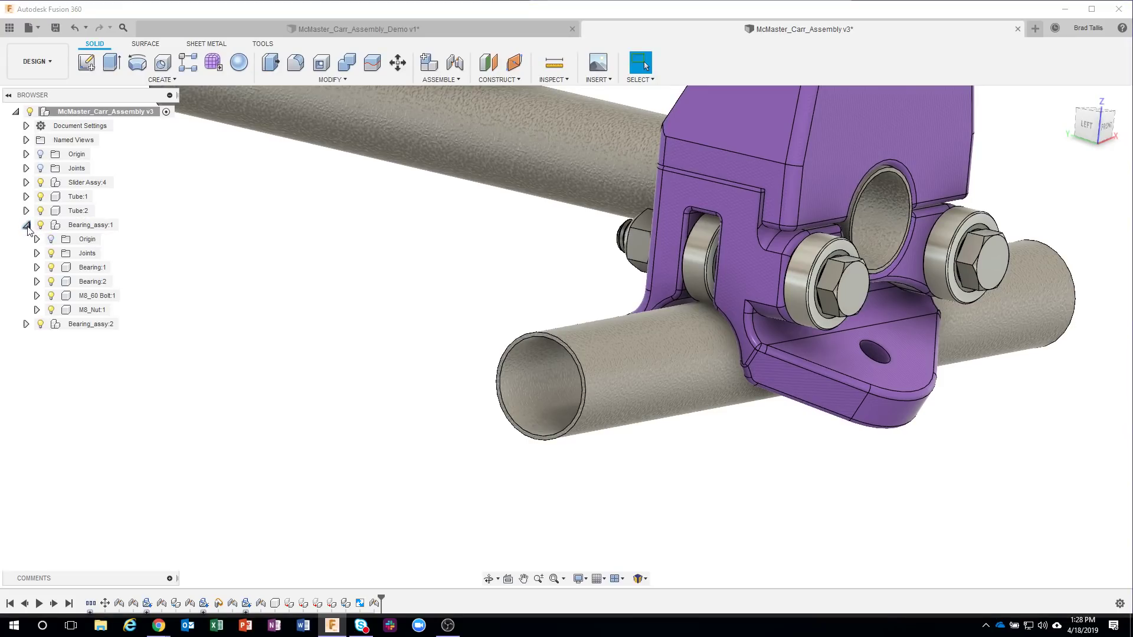
click(88, 269)
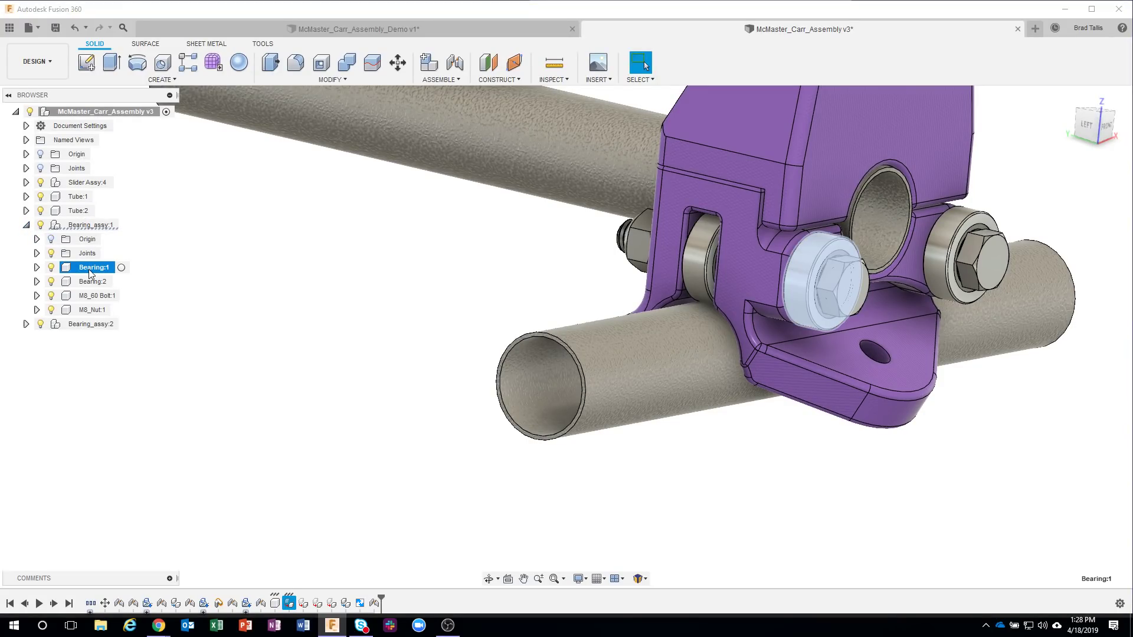
right_click(86, 269)
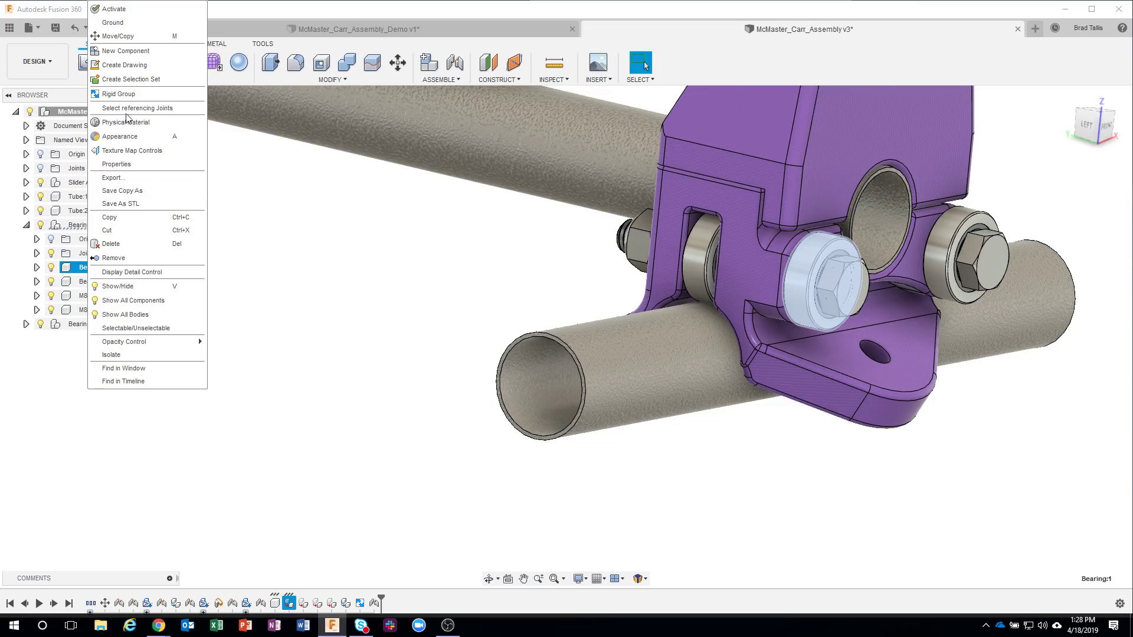
click(118, 37)
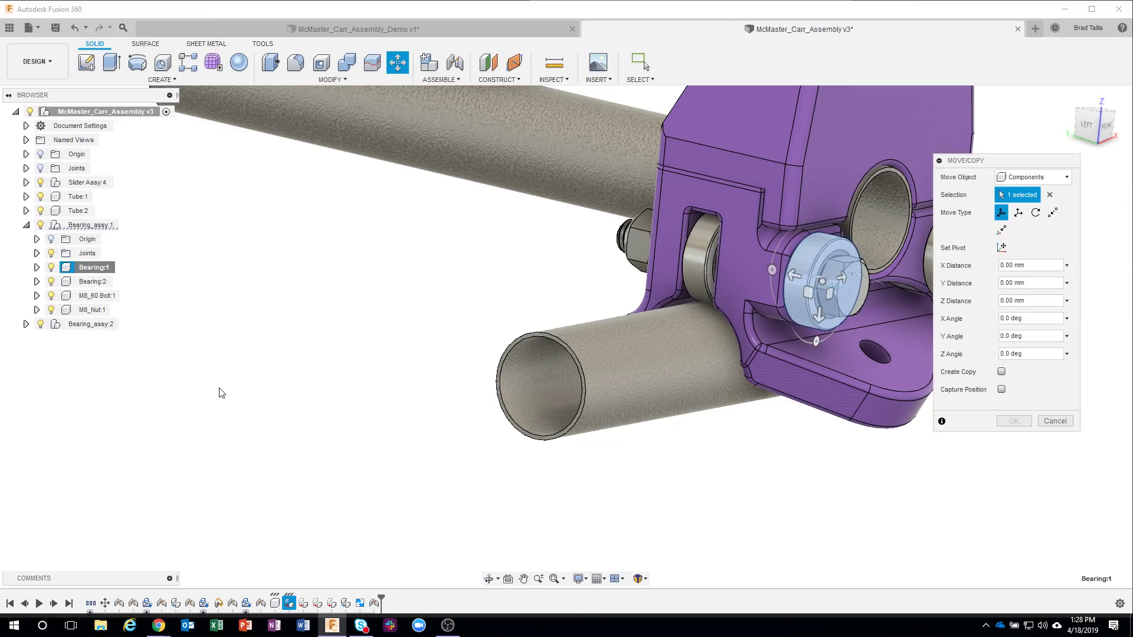
click(1001, 372)
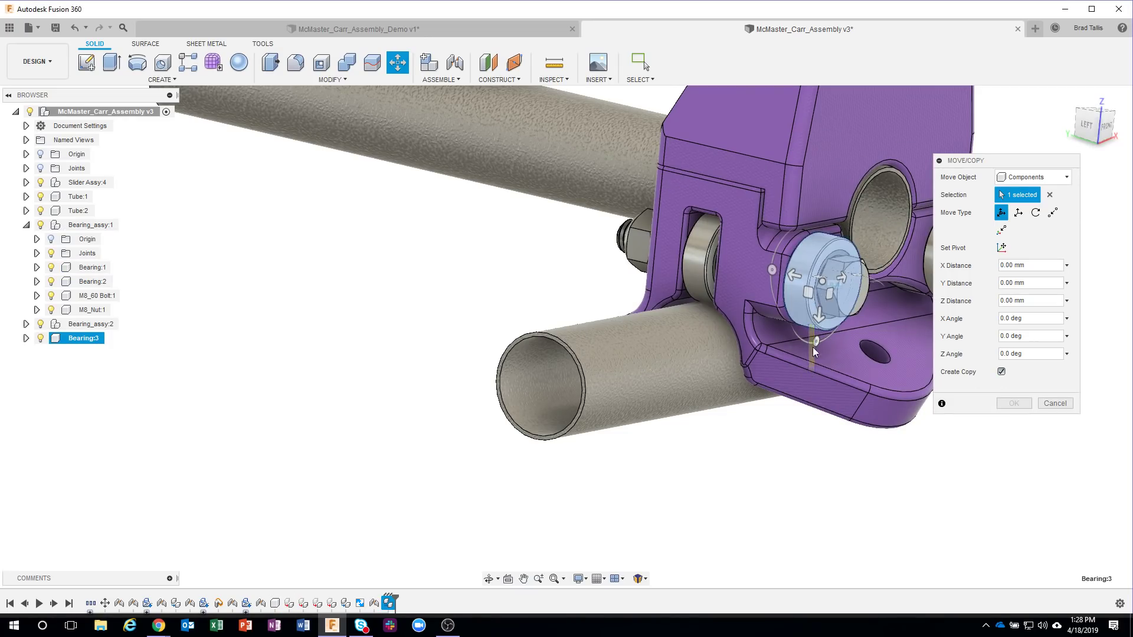
click(812, 324)
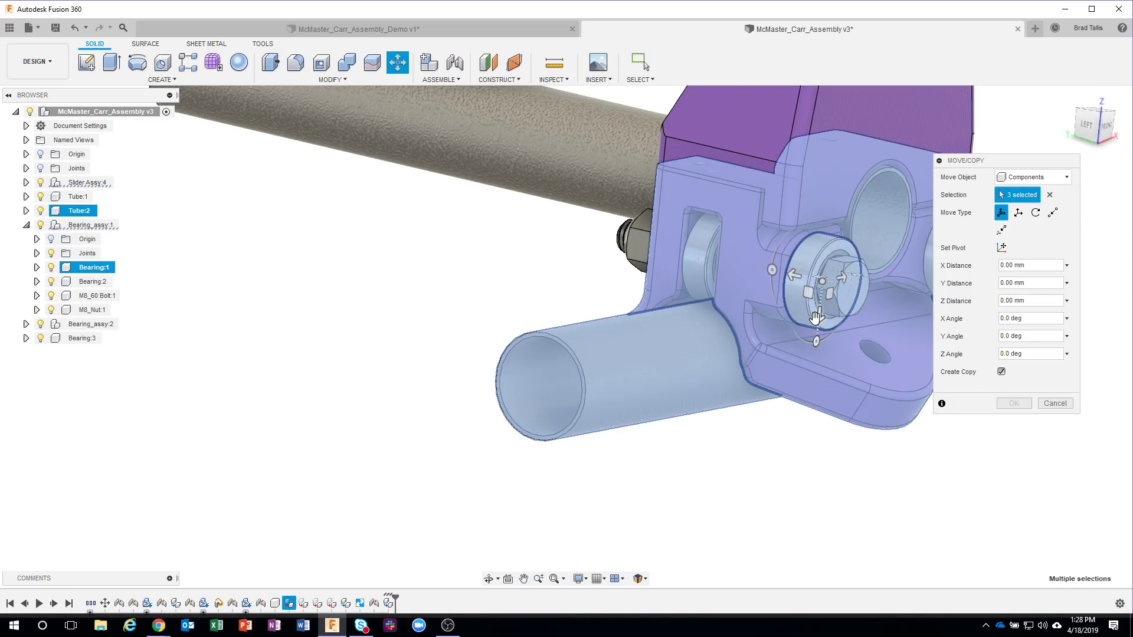
click(1050, 195)
click(1062, 266)
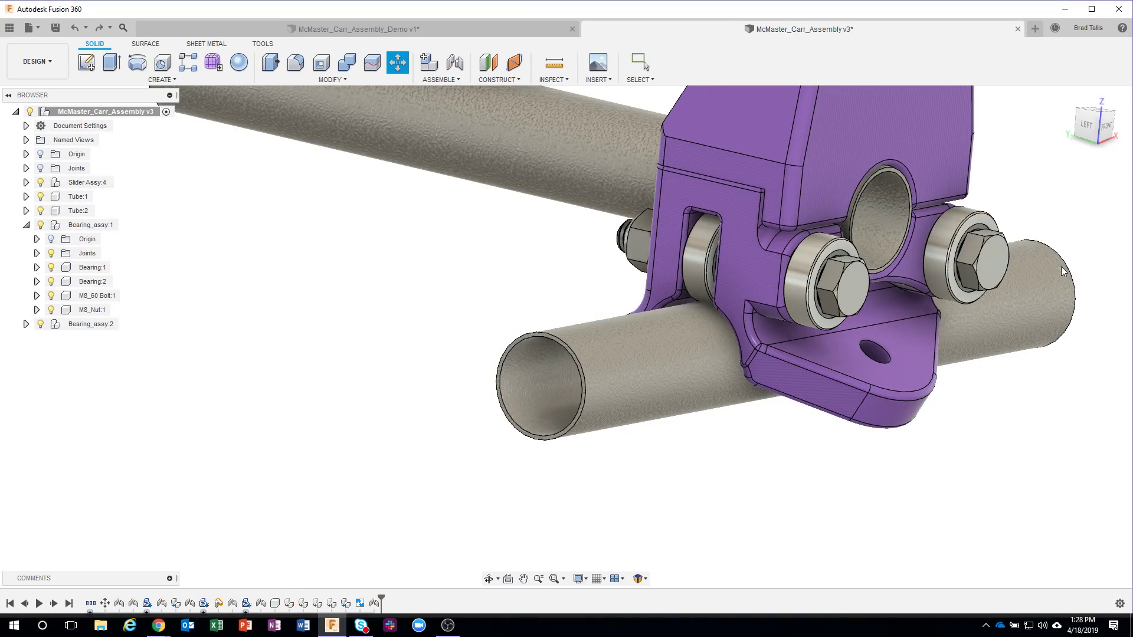
Step: Create a copy of Bearing:1 from the first Bearing_assy and place it about 52 mm below the original
right_click(97, 268)
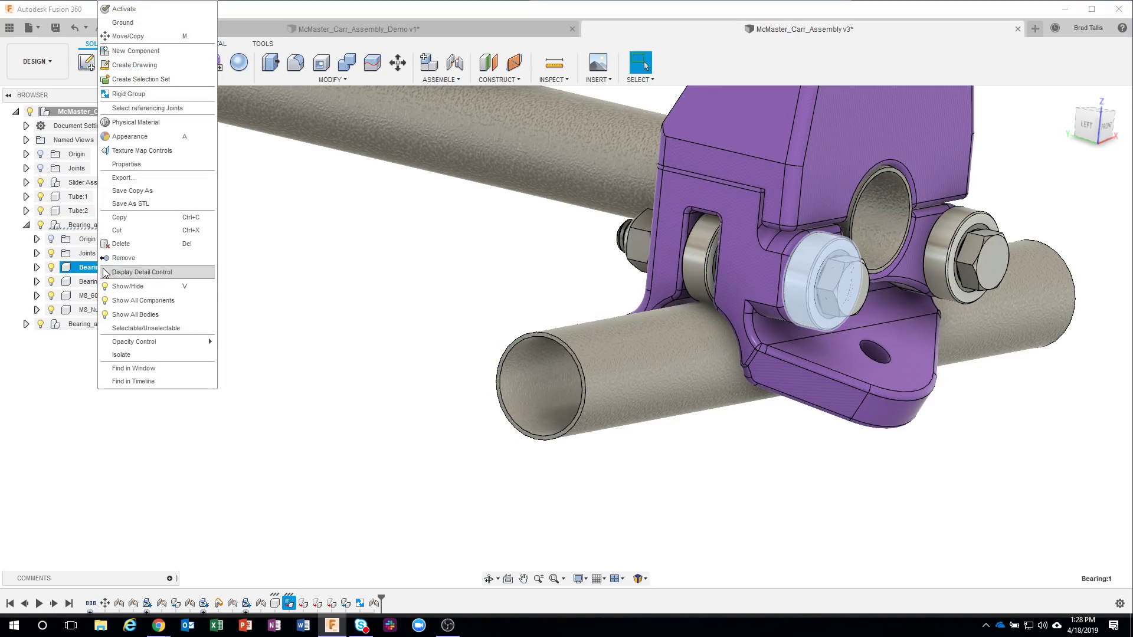
click(136, 36)
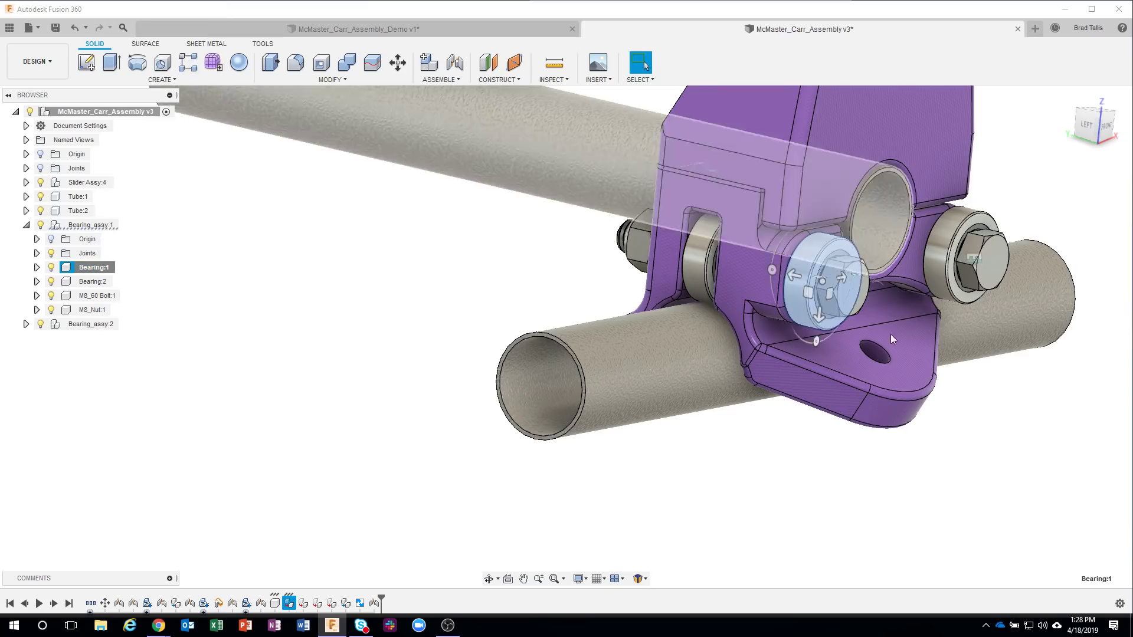
click(1002, 371)
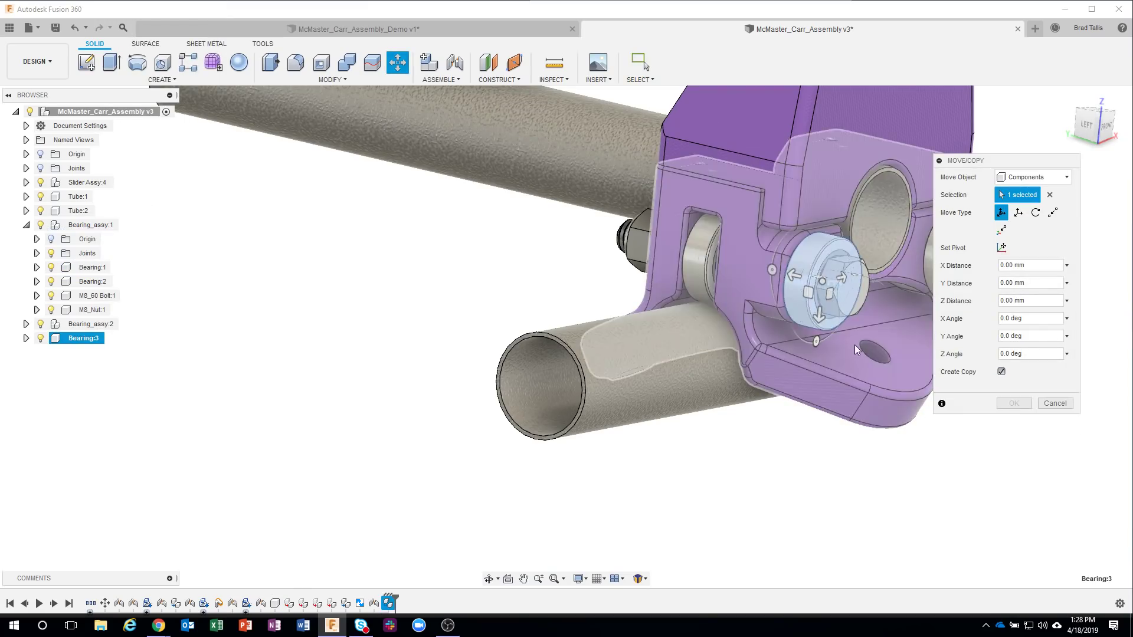
drag(819, 317, 809, 556)
click(1015, 402)
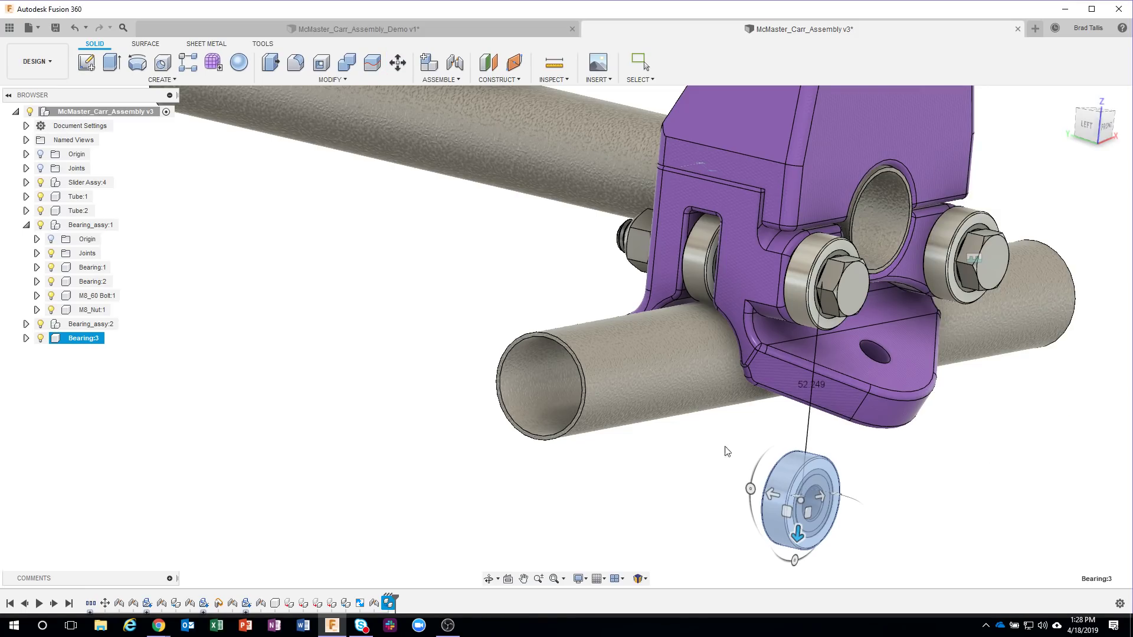
key(Escape)
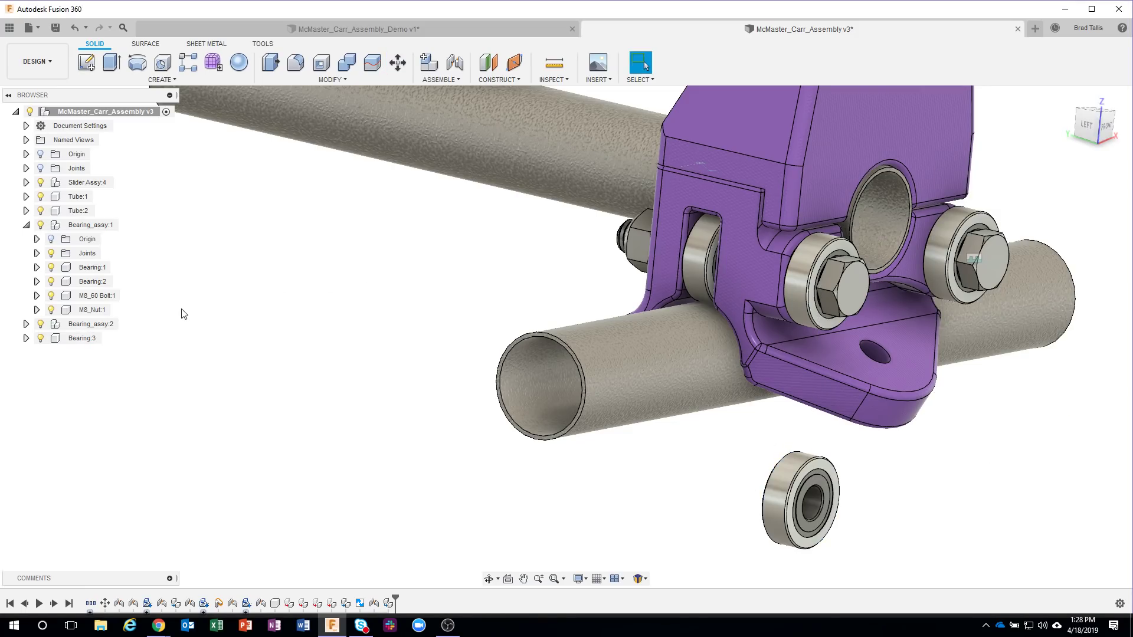
click(27, 224)
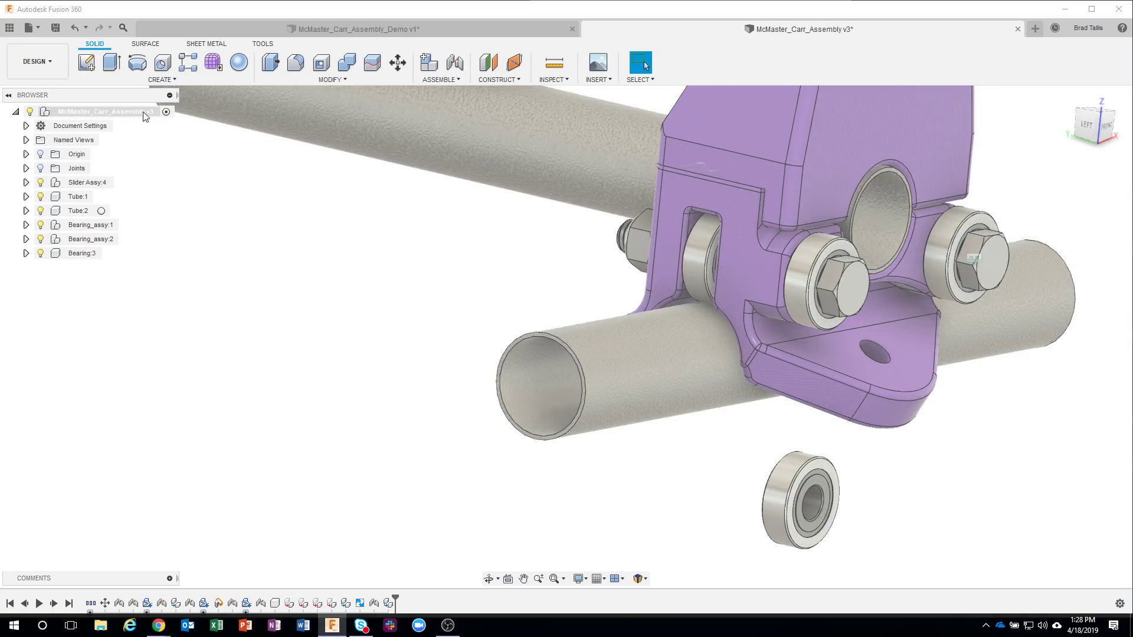
click(77, 112)
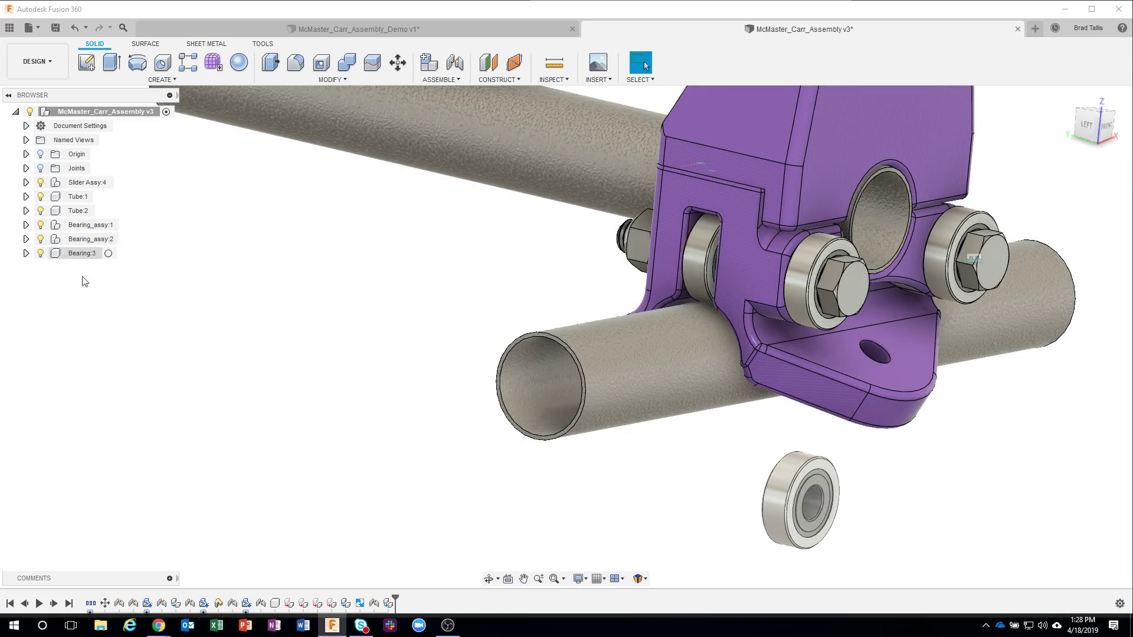
Step: Add a rigid joint seating the loose bearing copy against the underside of the slider's lower flange, centred on its bolt hole
click(455, 62)
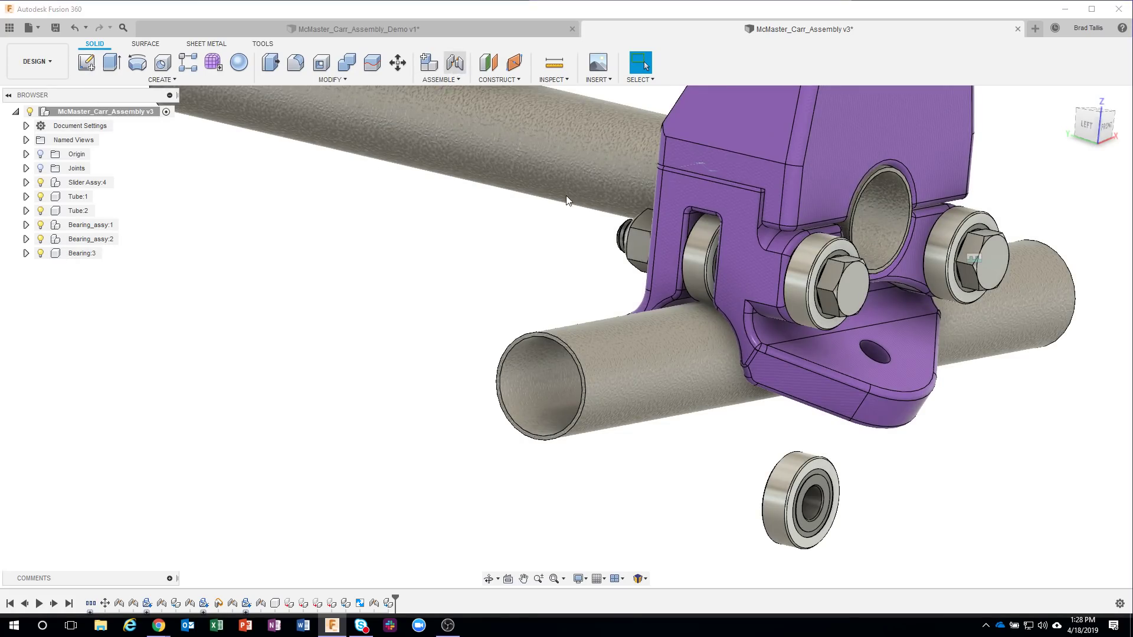
click(820, 486)
shift+middle_drag(813, 397, 721, 334)
scroll(714, 322, up, 5)
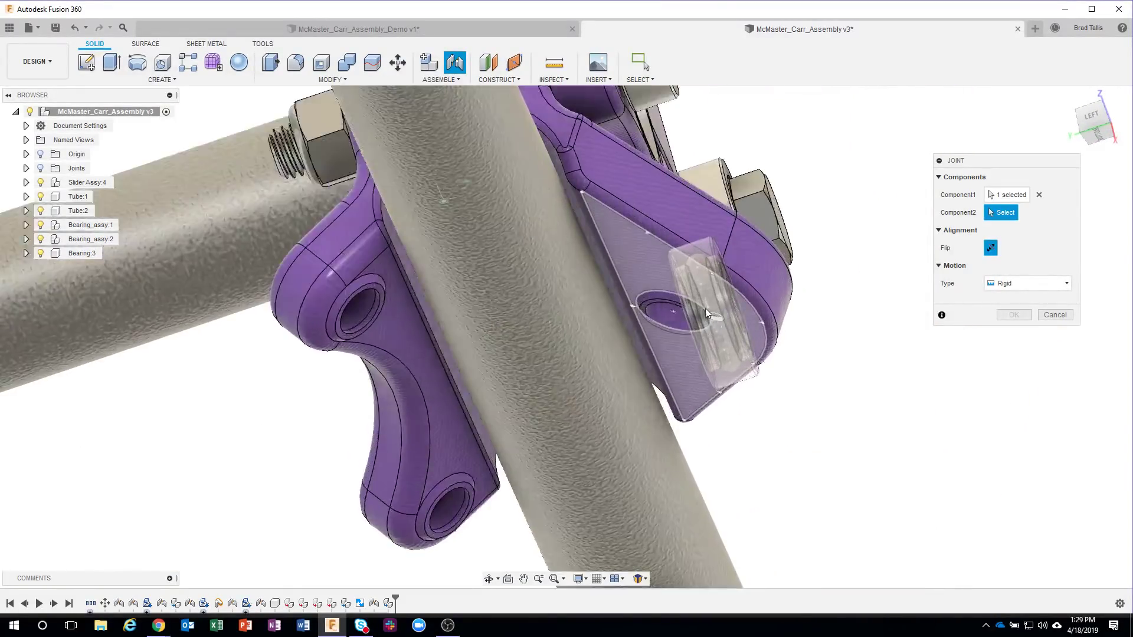
click(632, 312)
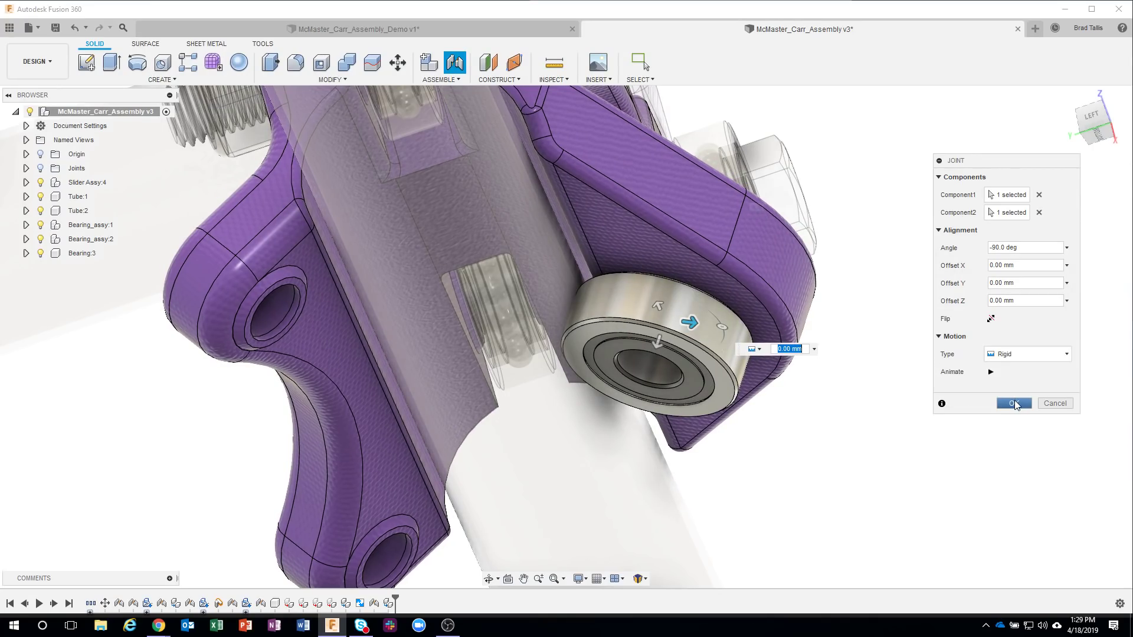
click(1015, 401)
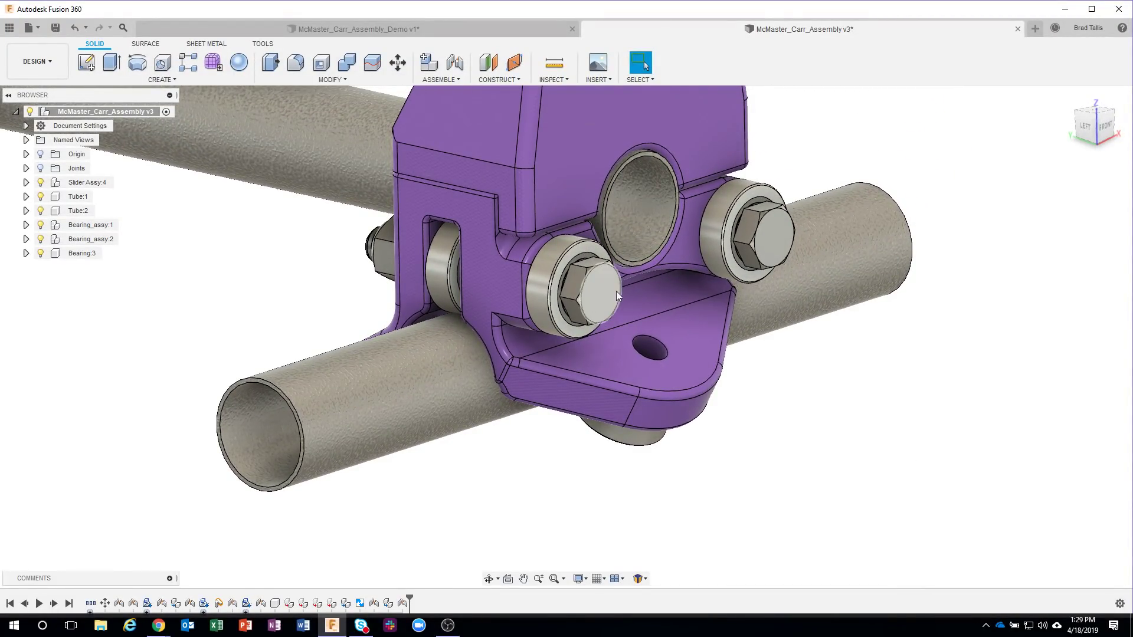
Step: Open the McMaster-Carr component catalogue in an enlarged window and search it for "screws"
scroll(926, 104, down, 1)
middle_drag(926, 104, 842, 119)
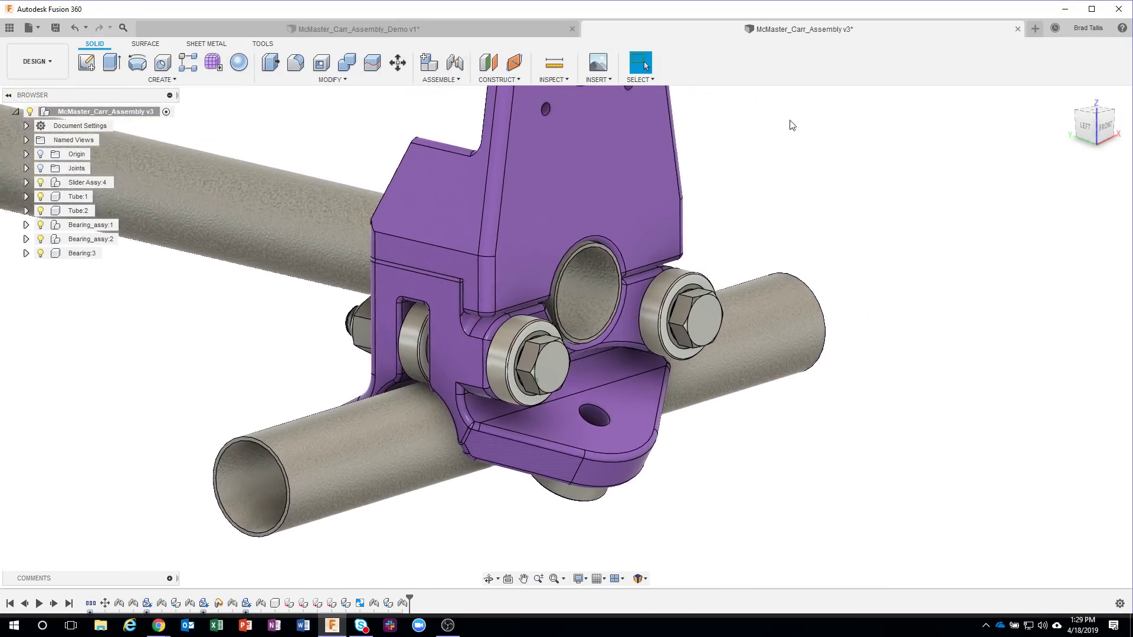
click(603, 82)
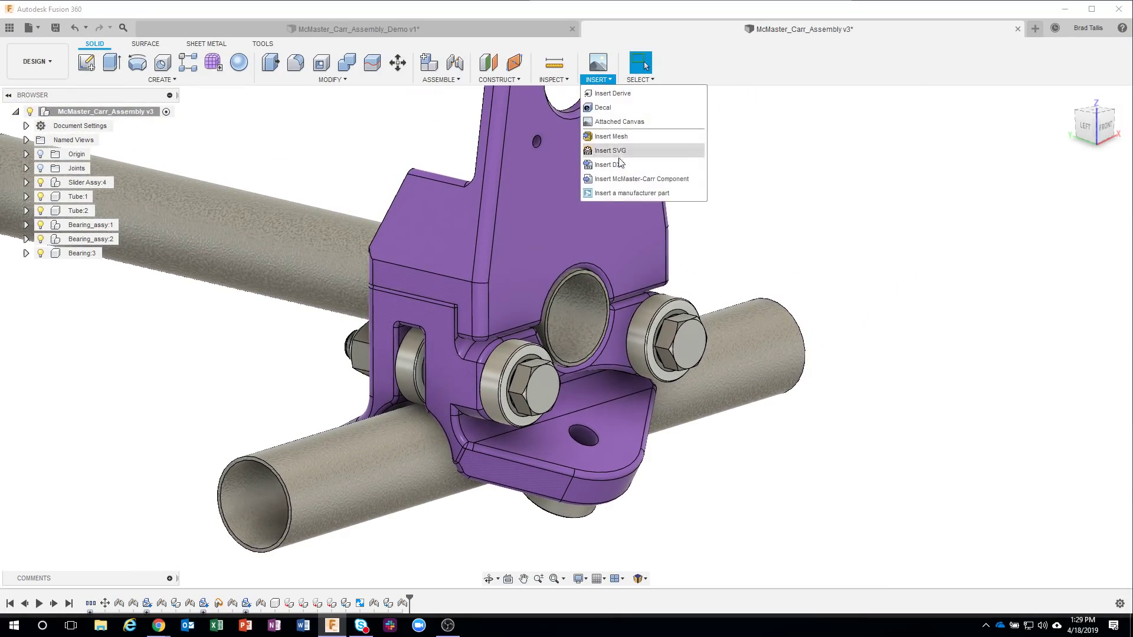
click(625, 181)
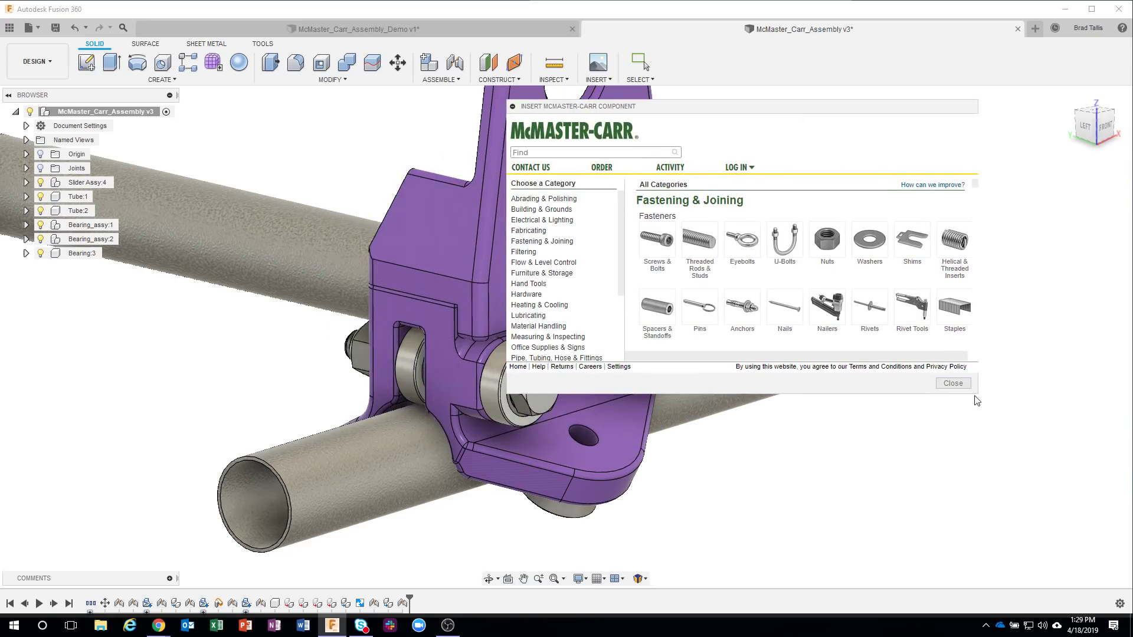
drag(981, 398, 1097, 538)
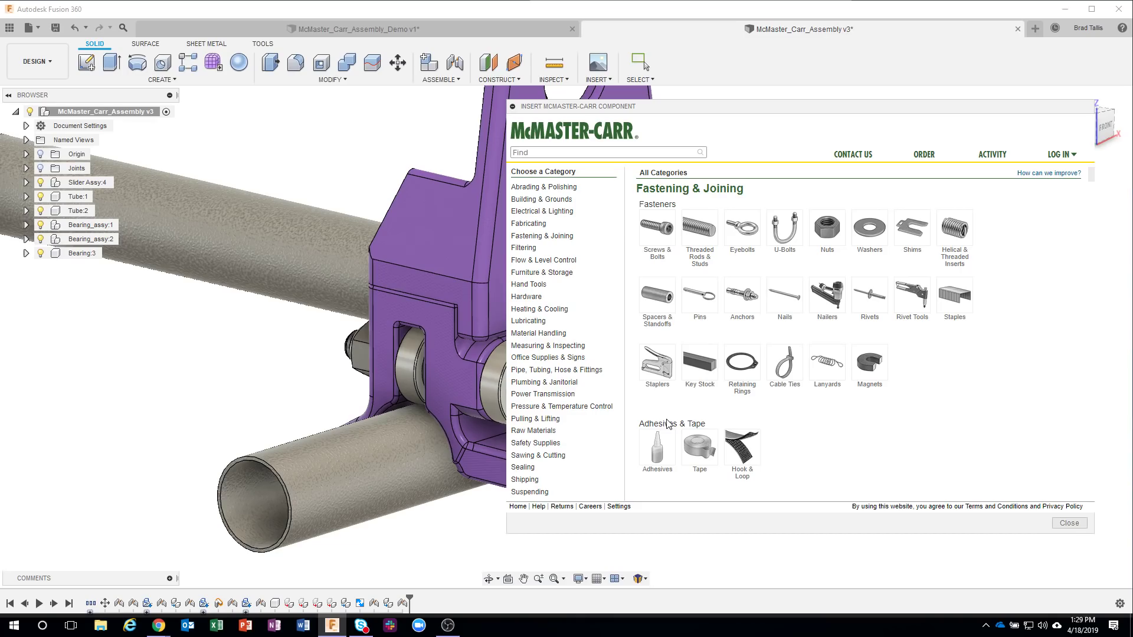
text(screws)
key(Return)
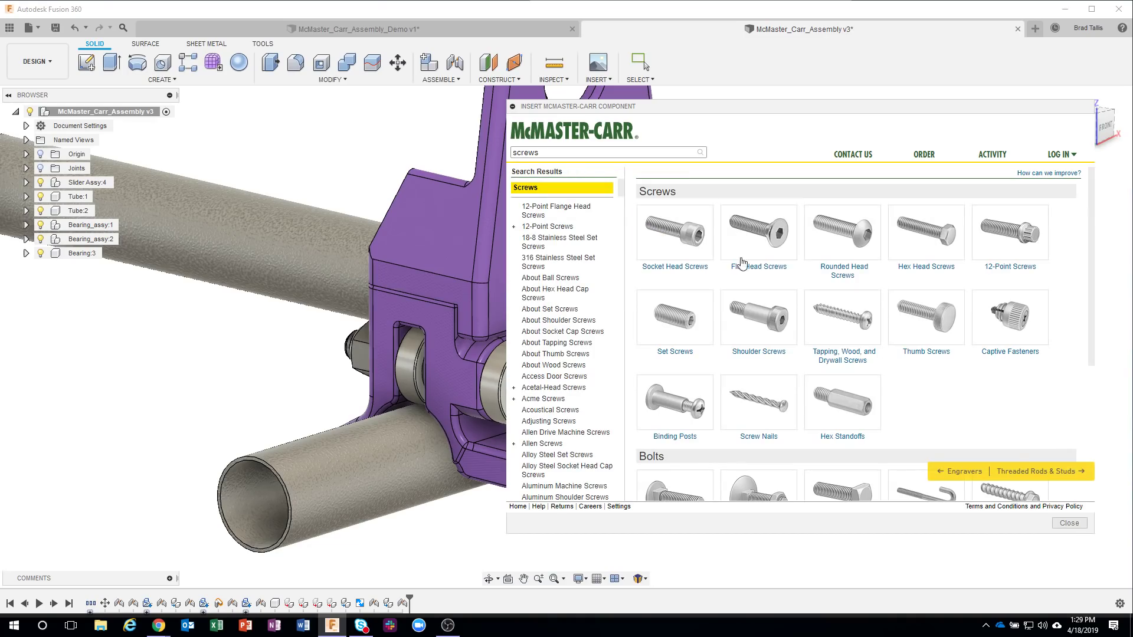
Step: Choose hex head screws and filter them to metric with M8 thread size
click(927, 233)
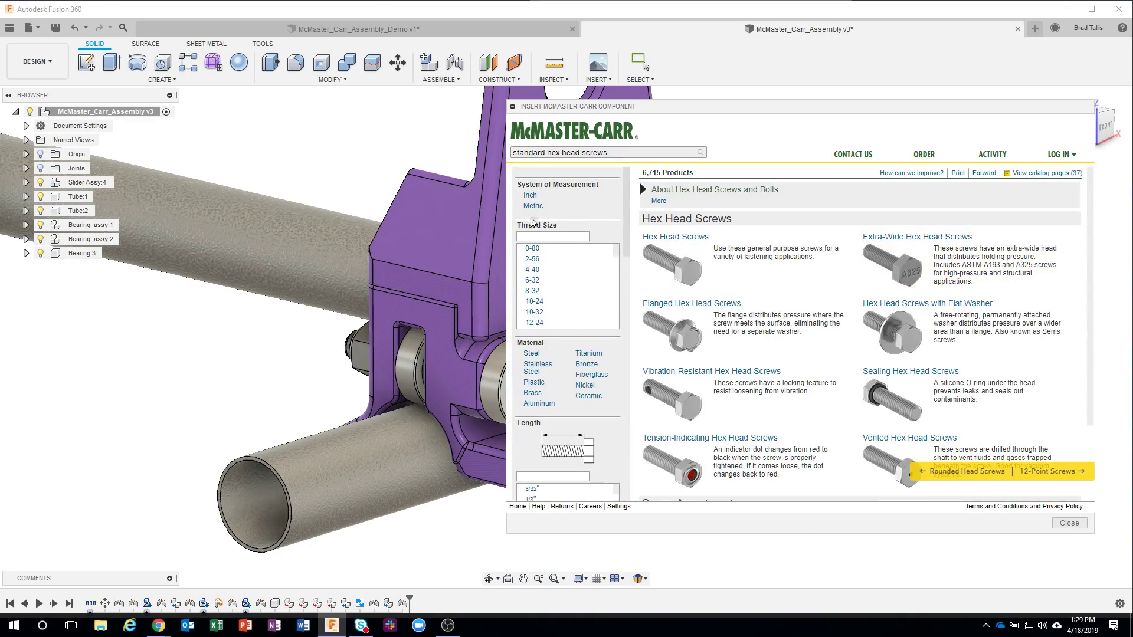
click(532, 205)
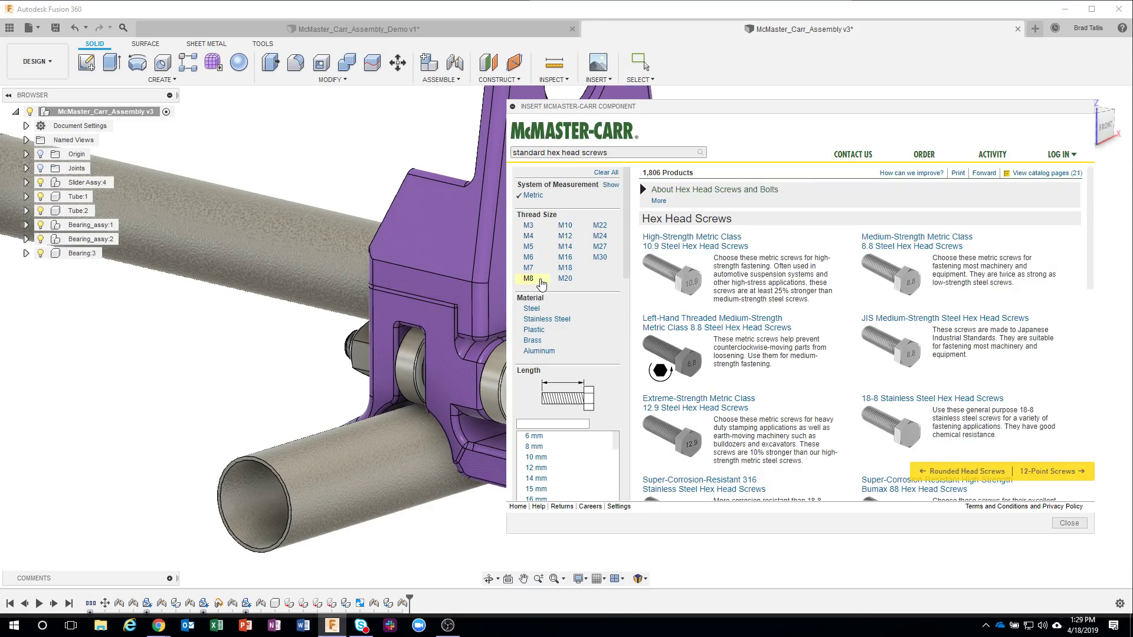
click(541, 284)
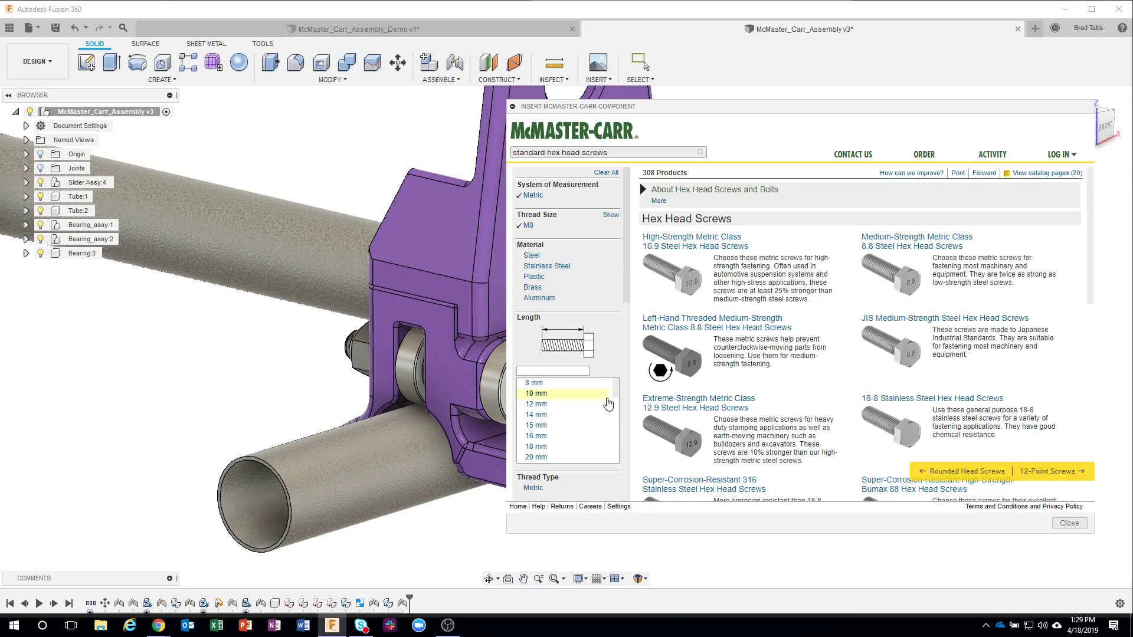
Step: Filter the M8 hex head screws to 30 mm length and full threading, and open the 18-8 stainless steel family
scroll(577, 418, down, 2)
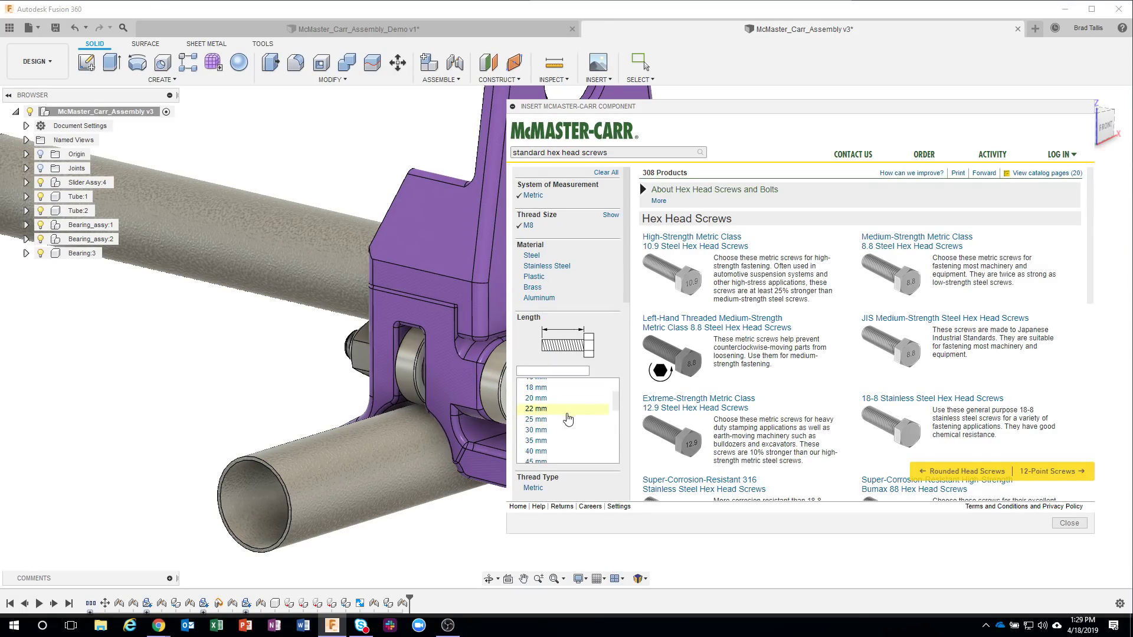
click(551, 431)
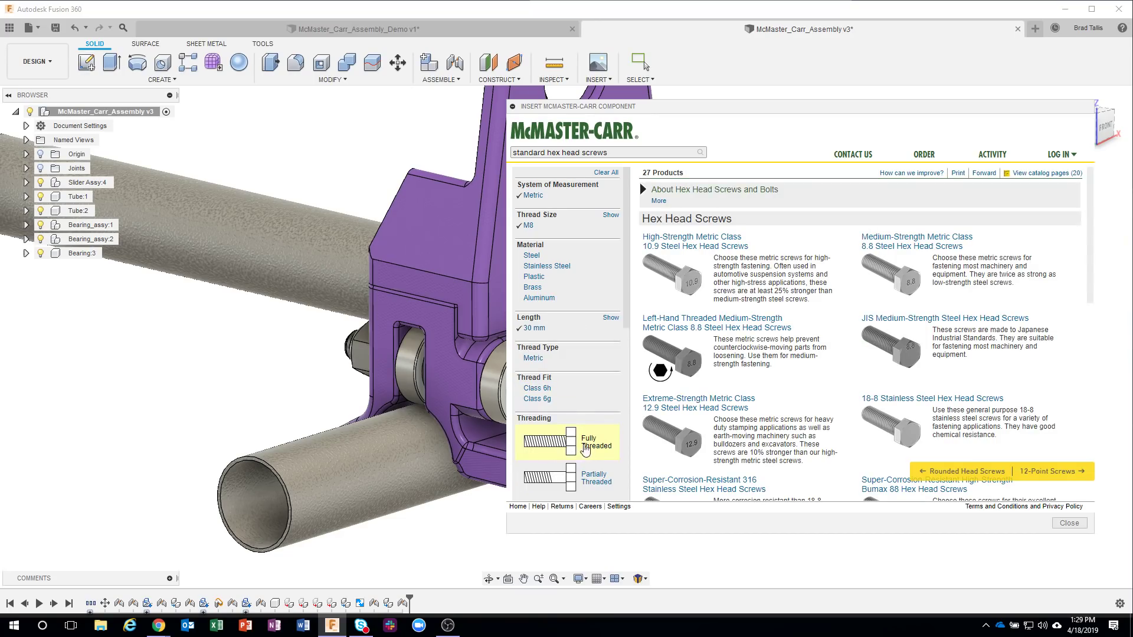
click(590, 449)
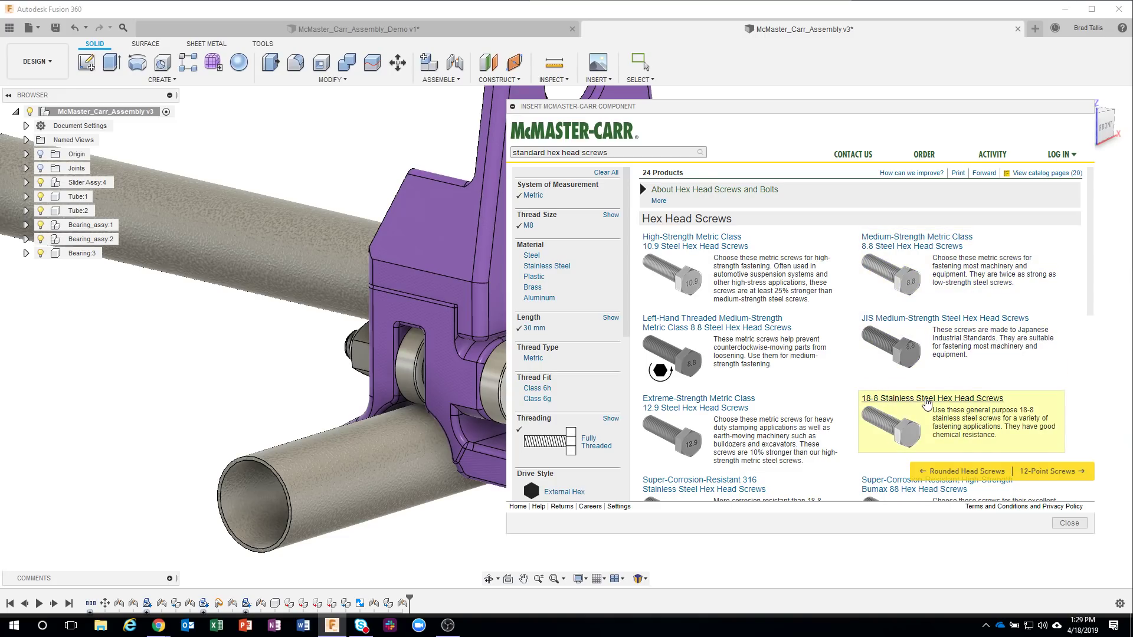
click(928, 403)
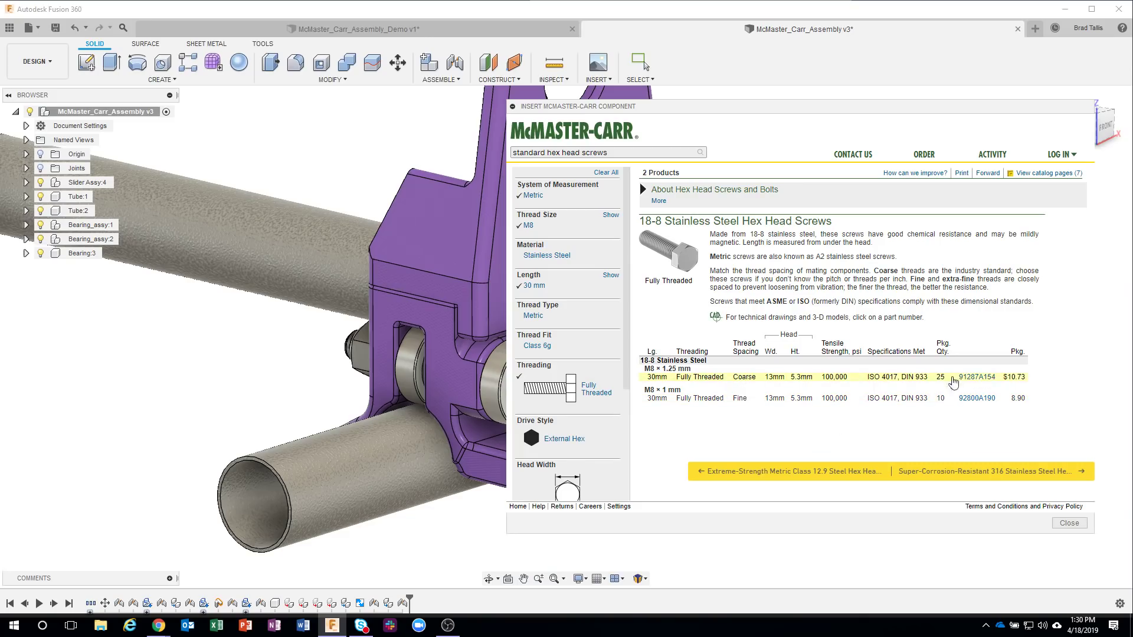
Step: Insert the coarse-thread M8 x 1.25 mm screw 91287A154 into the assembly as a 3-D STEP model, accepting its default position
click(981, 379)
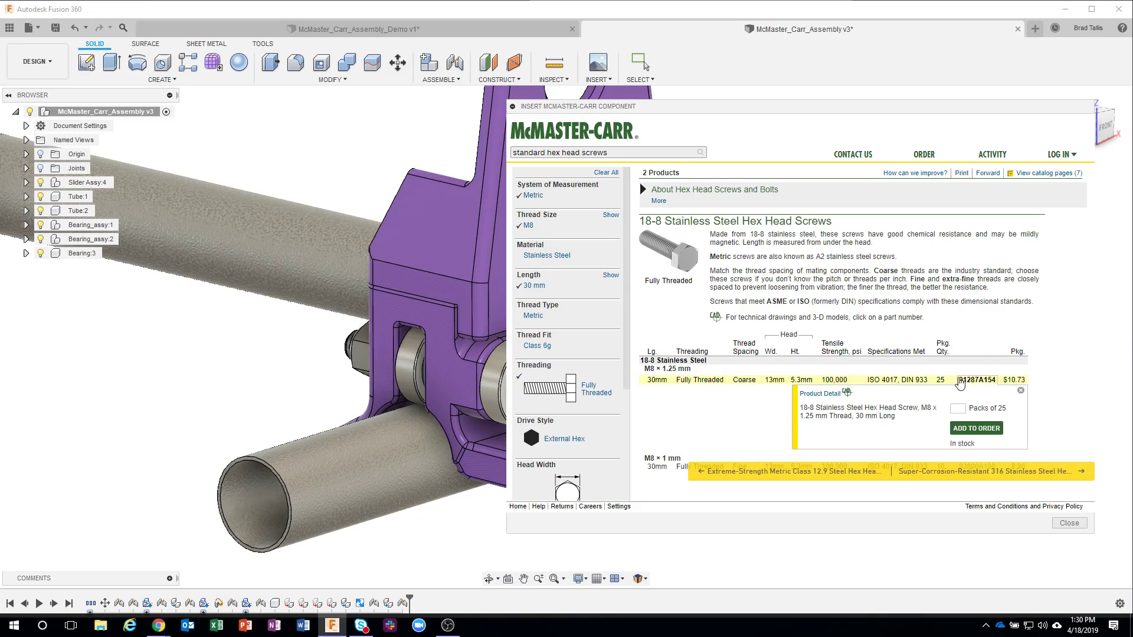
click(820, 393)
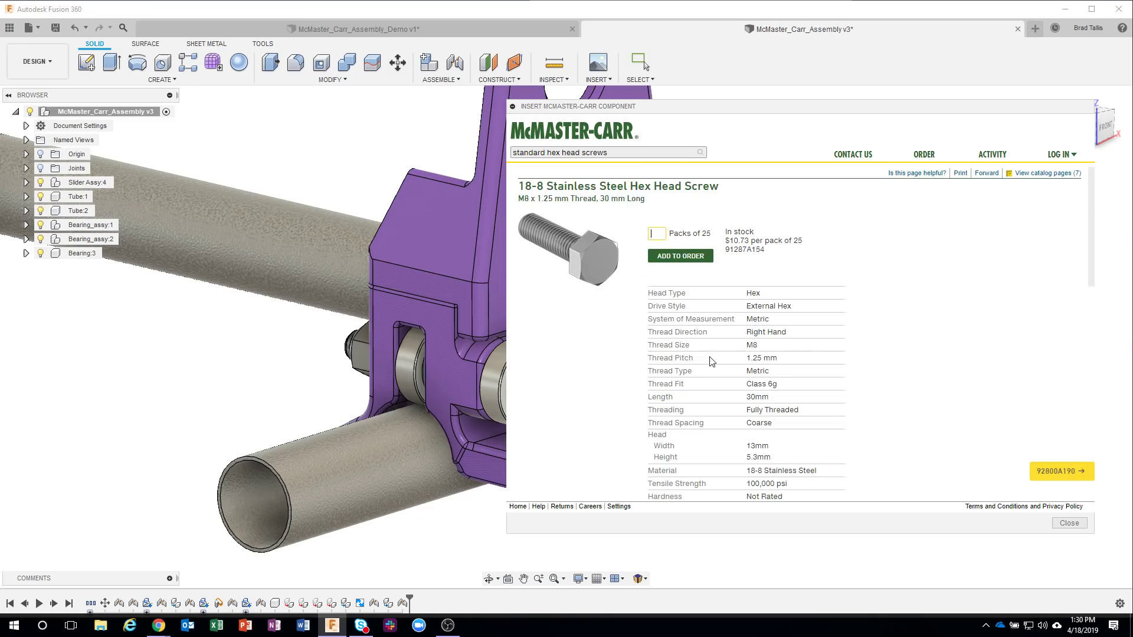
scroll(620, 356, down, 10)
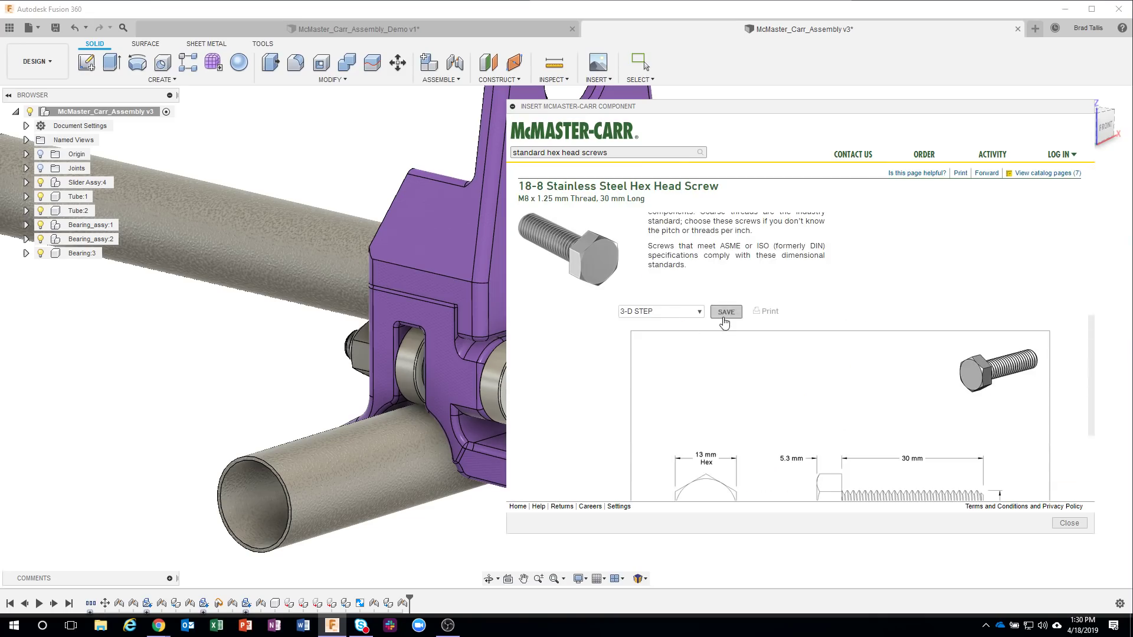
click(726, 313)
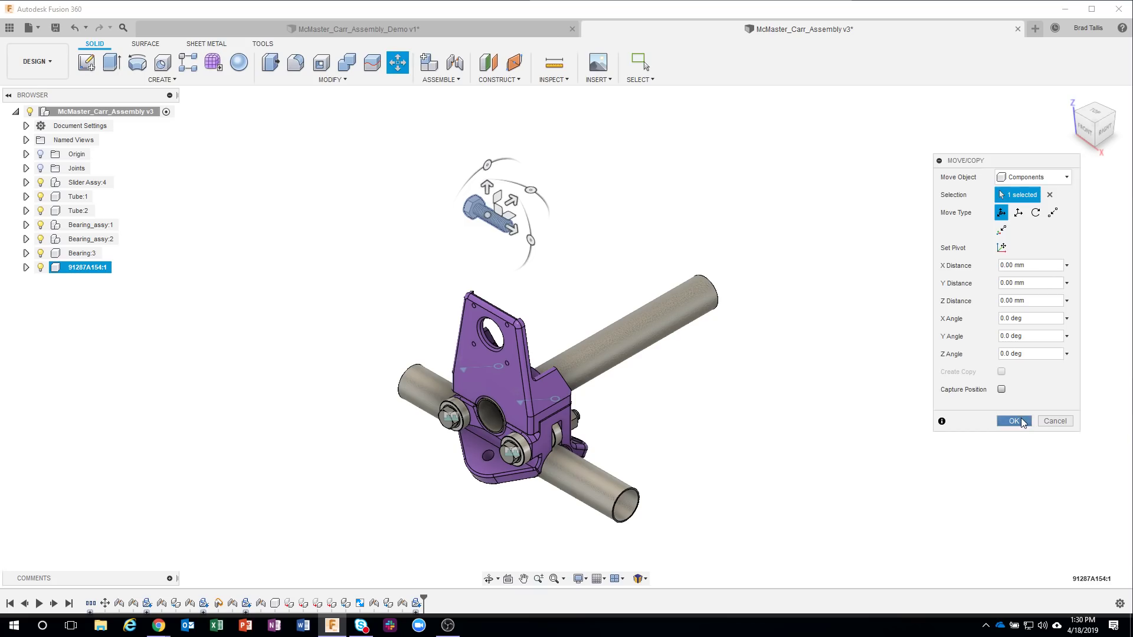
click(1014, 421)
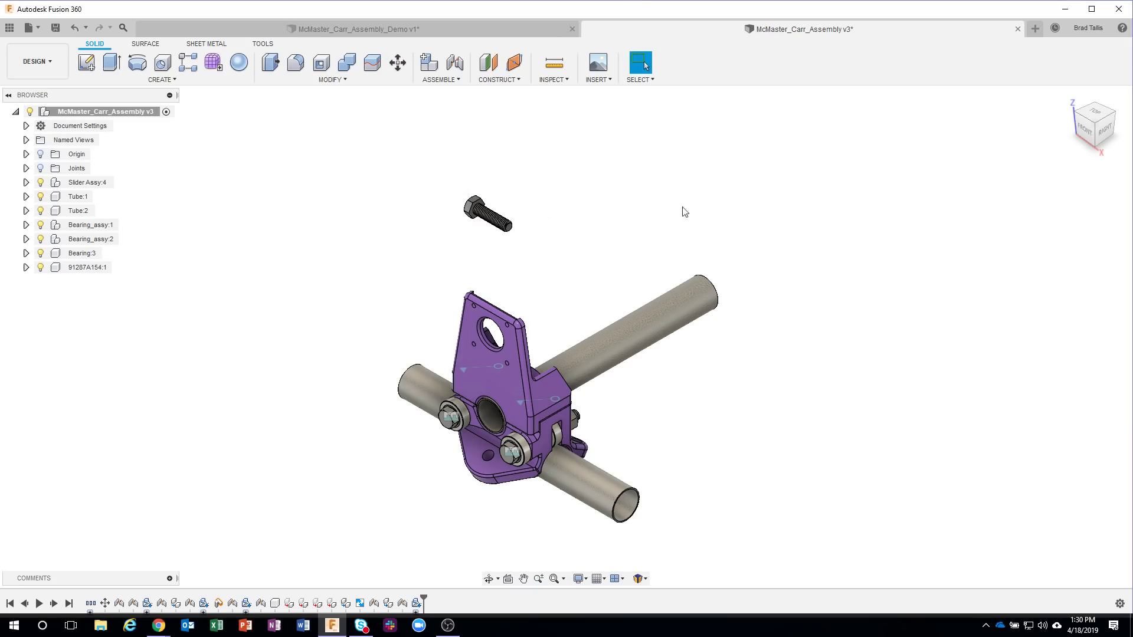
Step: Apply a rigid joint from the centre of the screw head's underside to the hole in the purple bracket's lower flange
click(454, 64)
scroll(468, 183, up, 6)
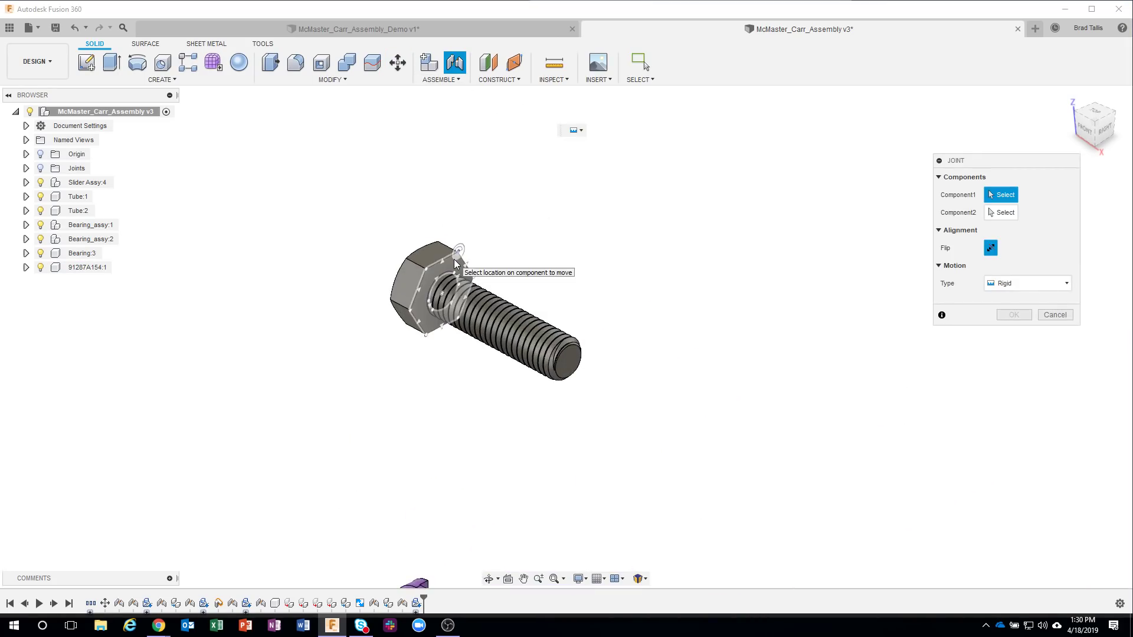
scroll(455, 259, up, 5)
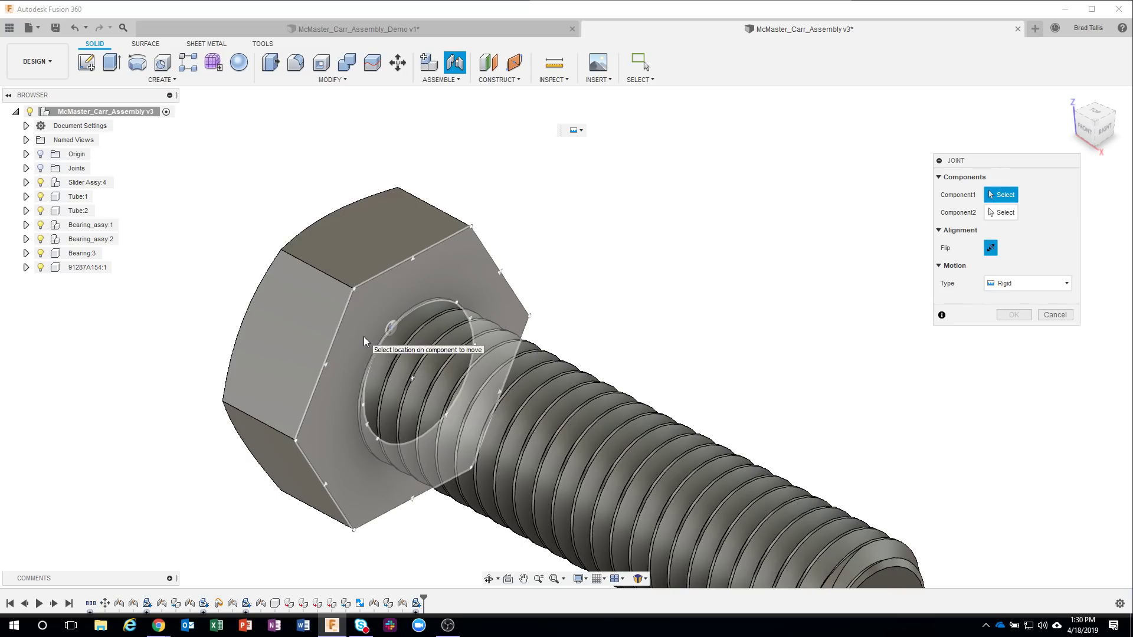
click(410, 374)
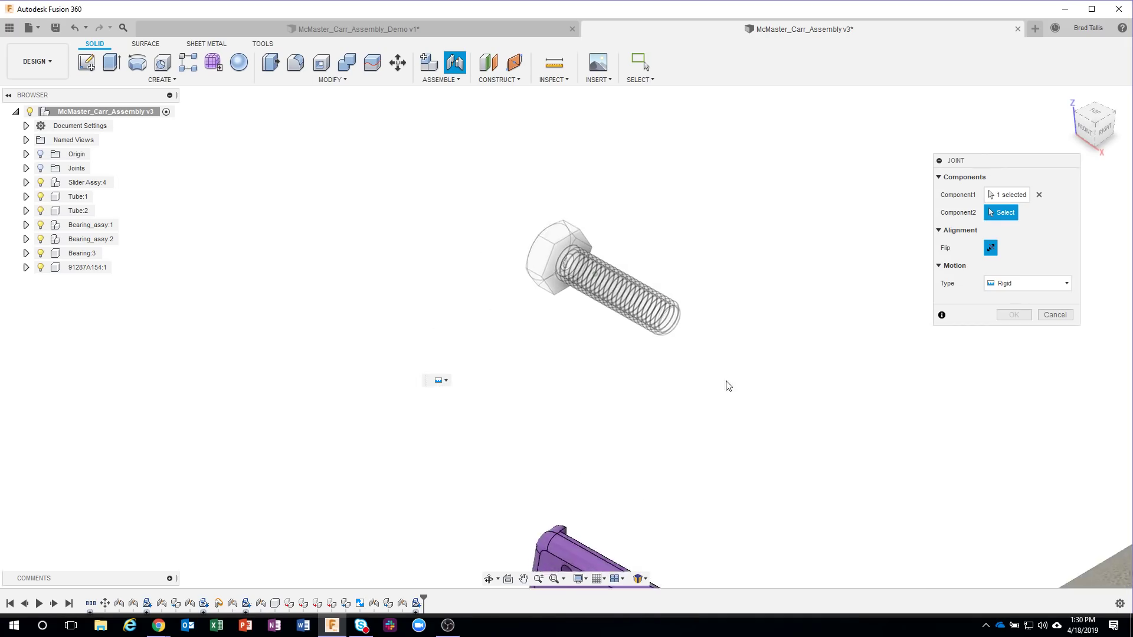
scroll(729, 386, down, 3)
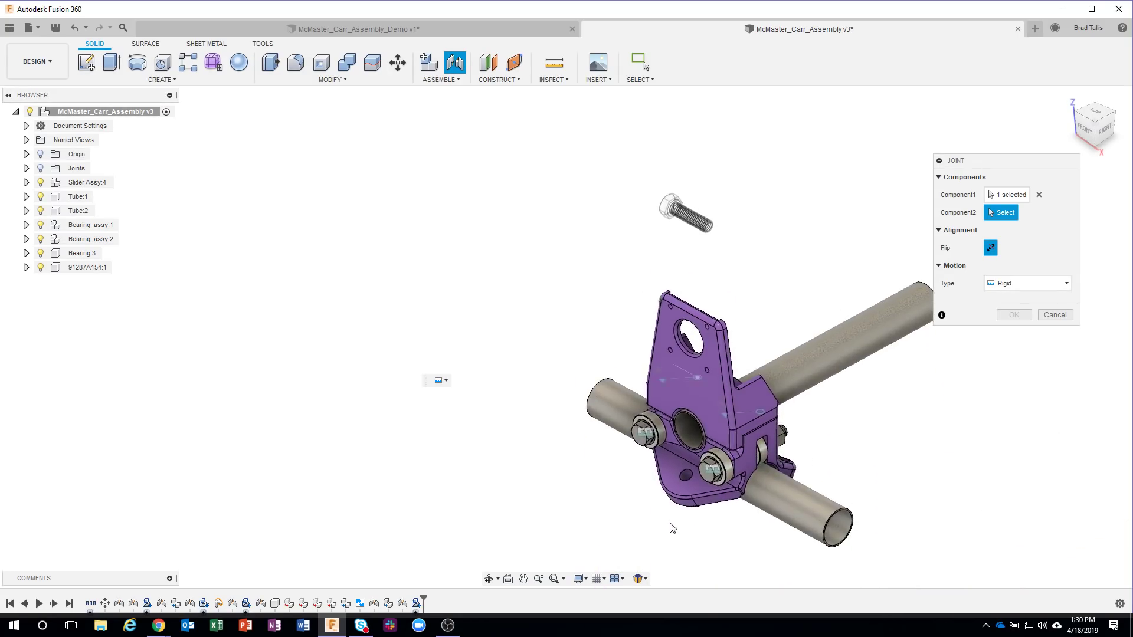
scroll(672, 520, up, 5)
scroll(694, 461, down, 4)
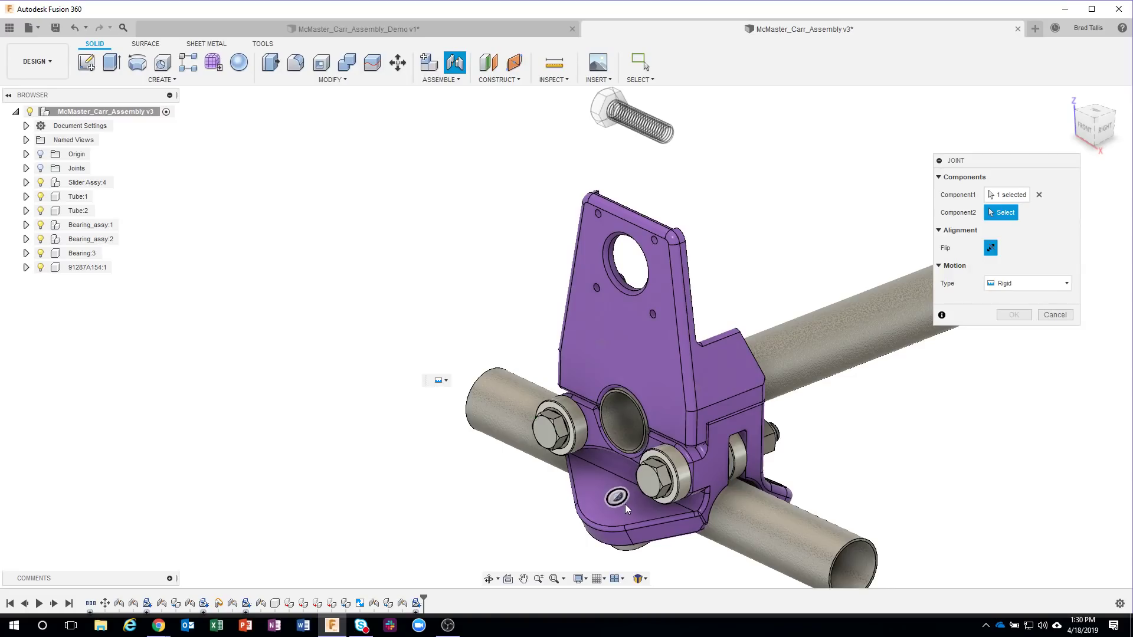
click(625, 504)
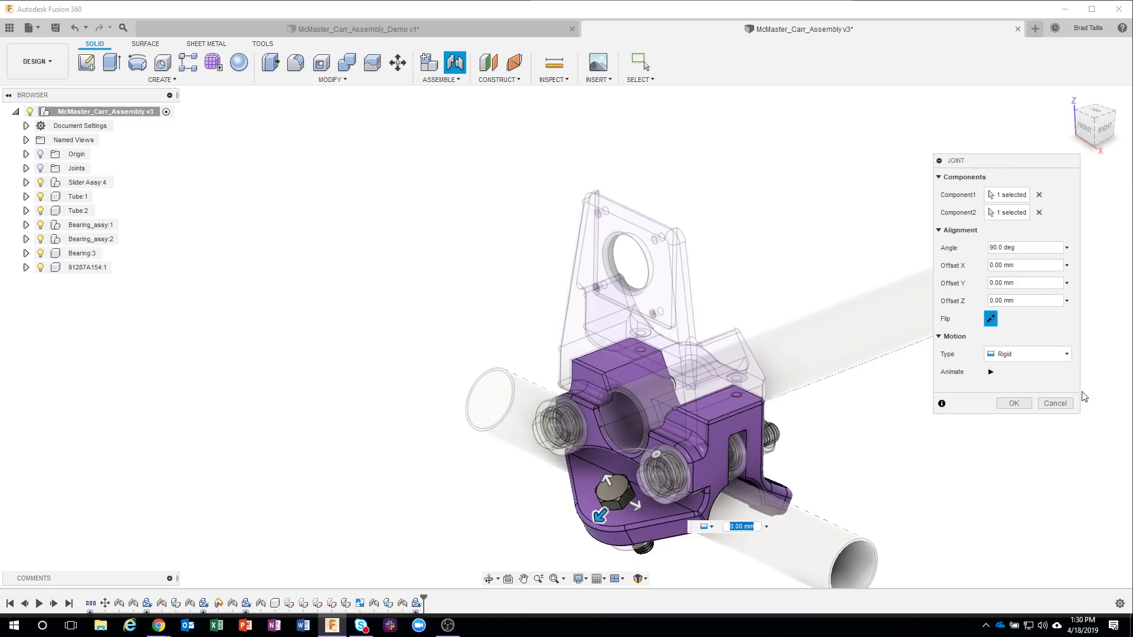
click(1015, 403)
Step: Try rotating the screw about its joint axis and raising it about 2.949 mm above the flange
scroll(615, 296, up, 4)
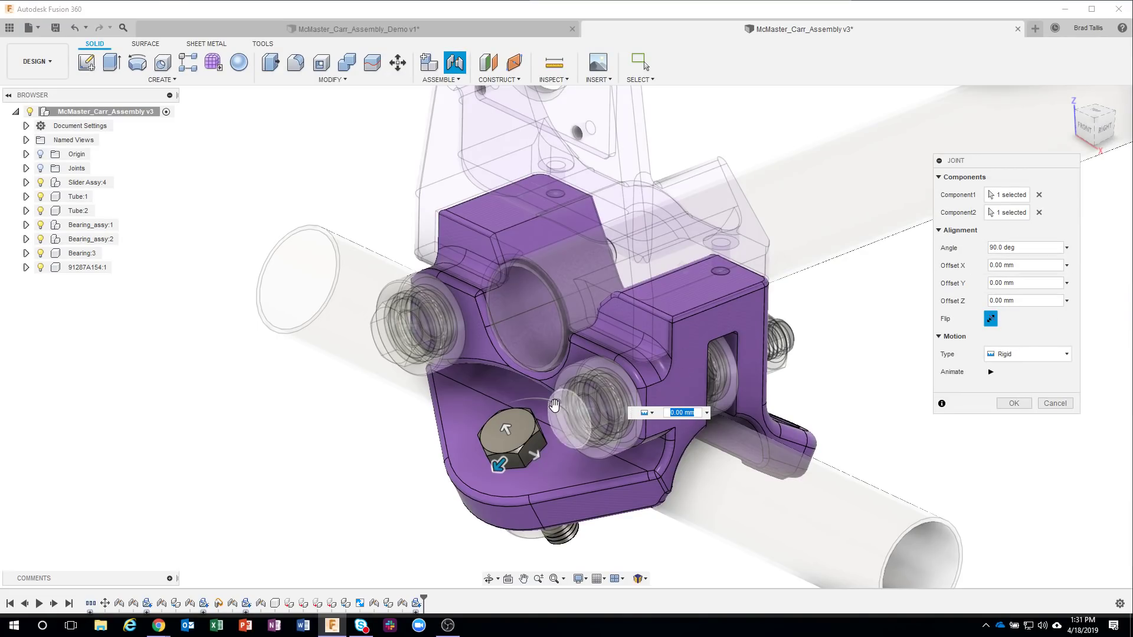
click(555, 405)
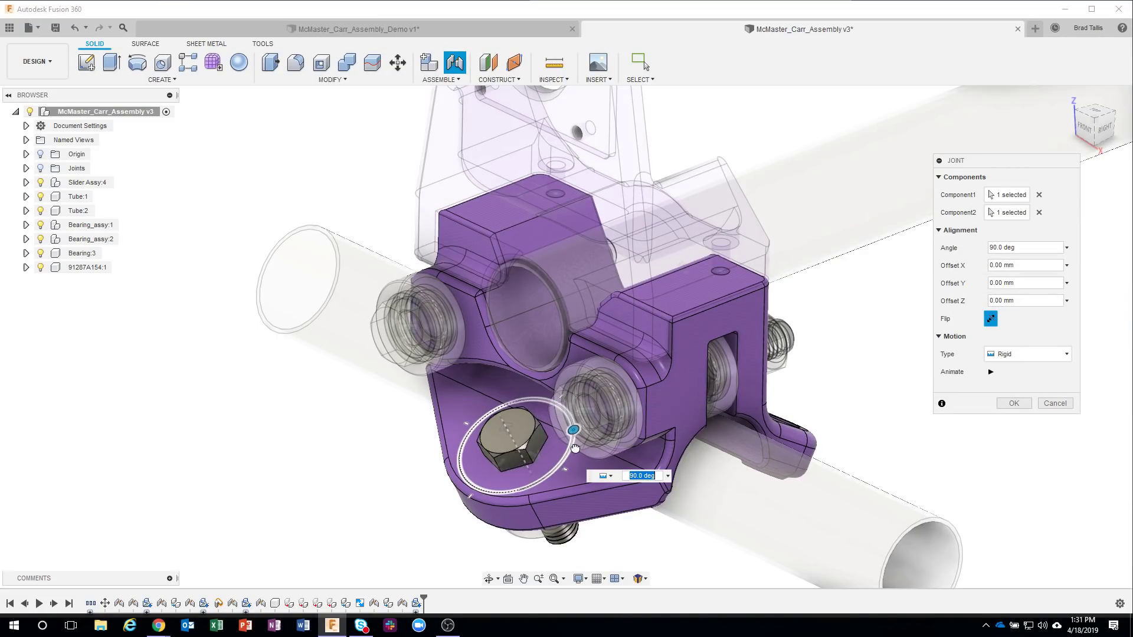
drag(576, 449, 561, 401)
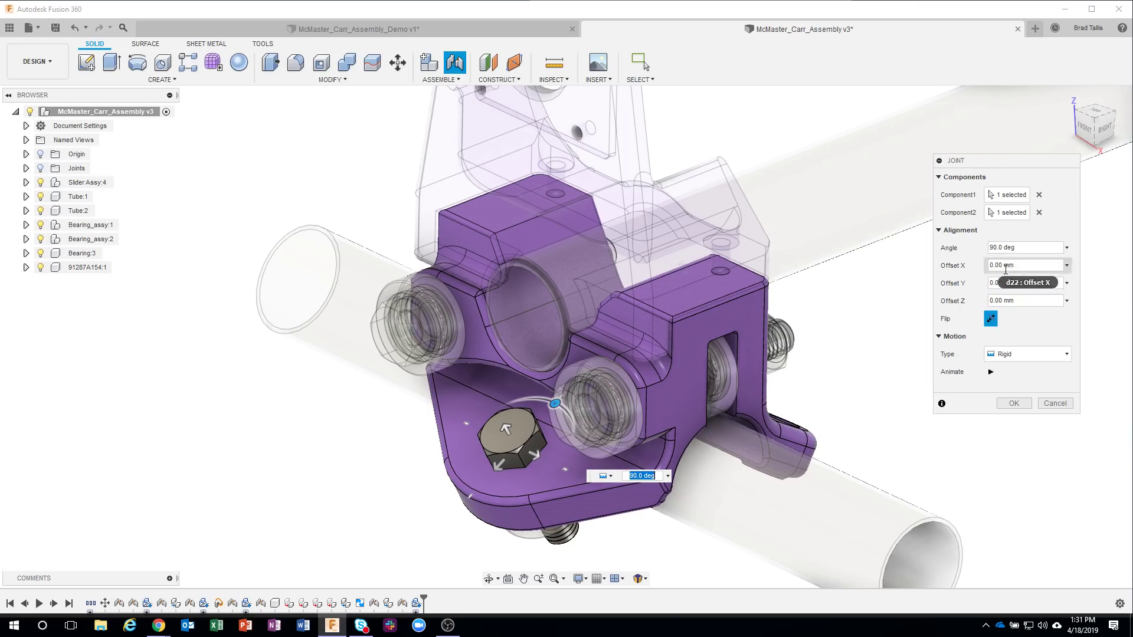
drag(505, 431, 501, 421)
shift+middle_drag(501, 421, 530, 493)
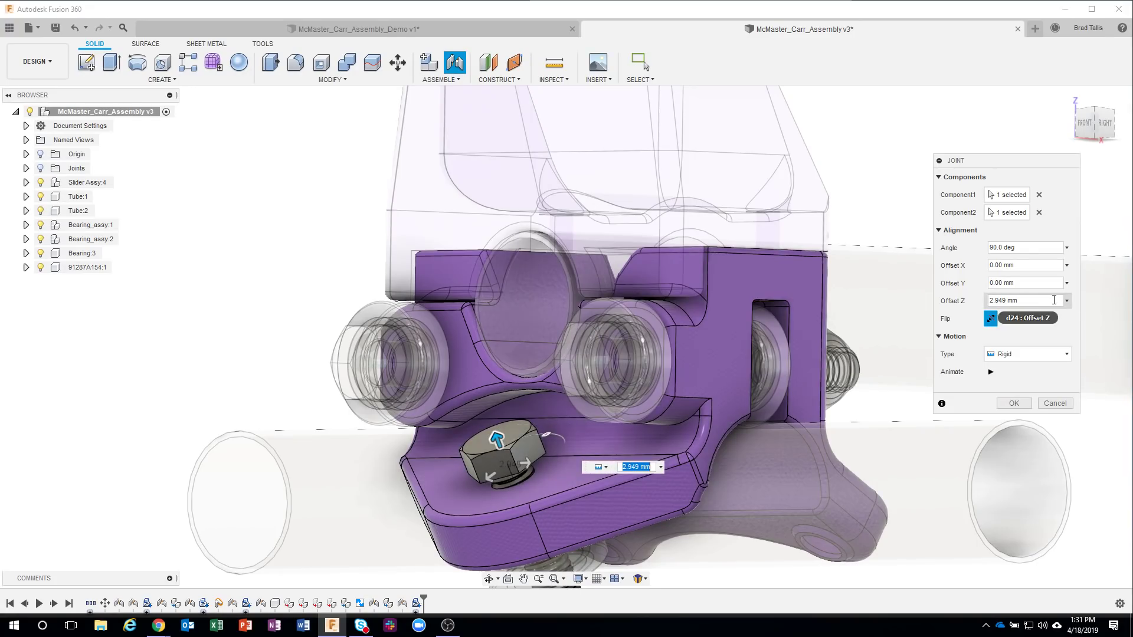
Step: Set the screw joint's Z offset to 0 and complete the rigid joint
click(1003, 300)
text(0)
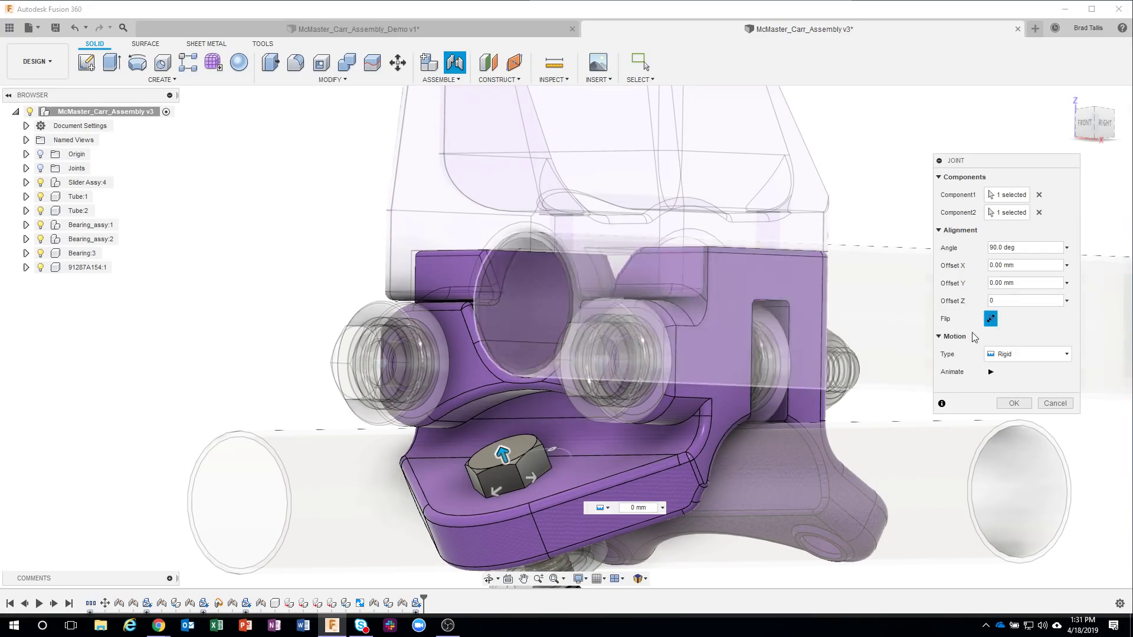
click(1012, 405)
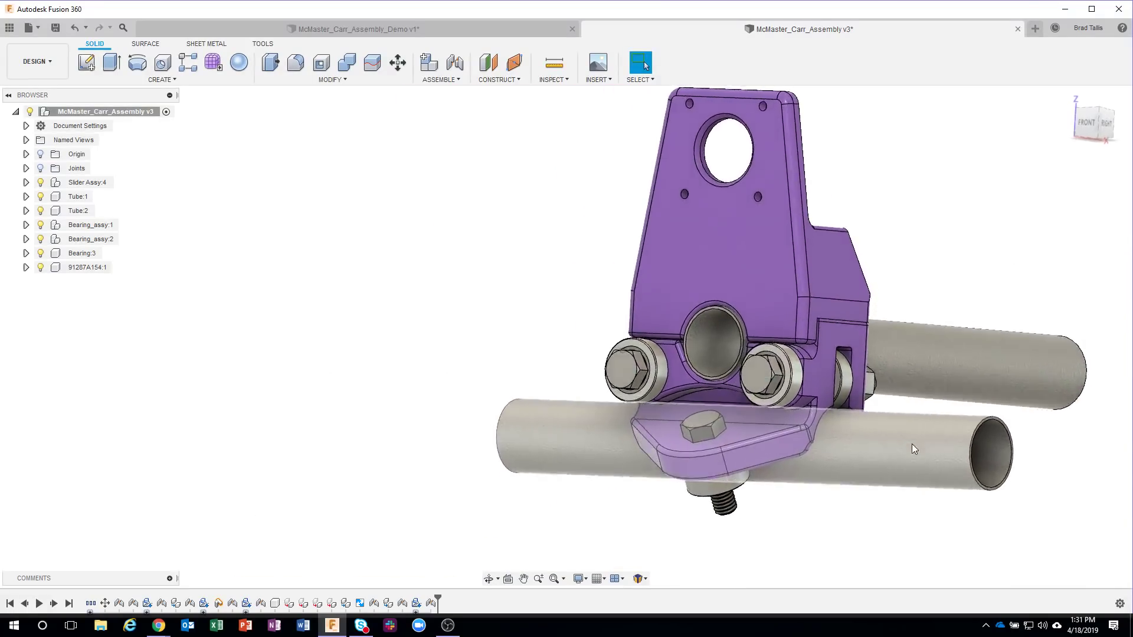
Step: Copy the M8 nut from the first bearing assembly, moving the copy about 41.155 mm in Y and -54.418 mm in Z
shift+middle_drag(683, 448, 724, 476)
scroll(724, 476, up, 2)
scroll(854, 390, up, 1)
shift+middle_drag(820, 342, 571, 426)
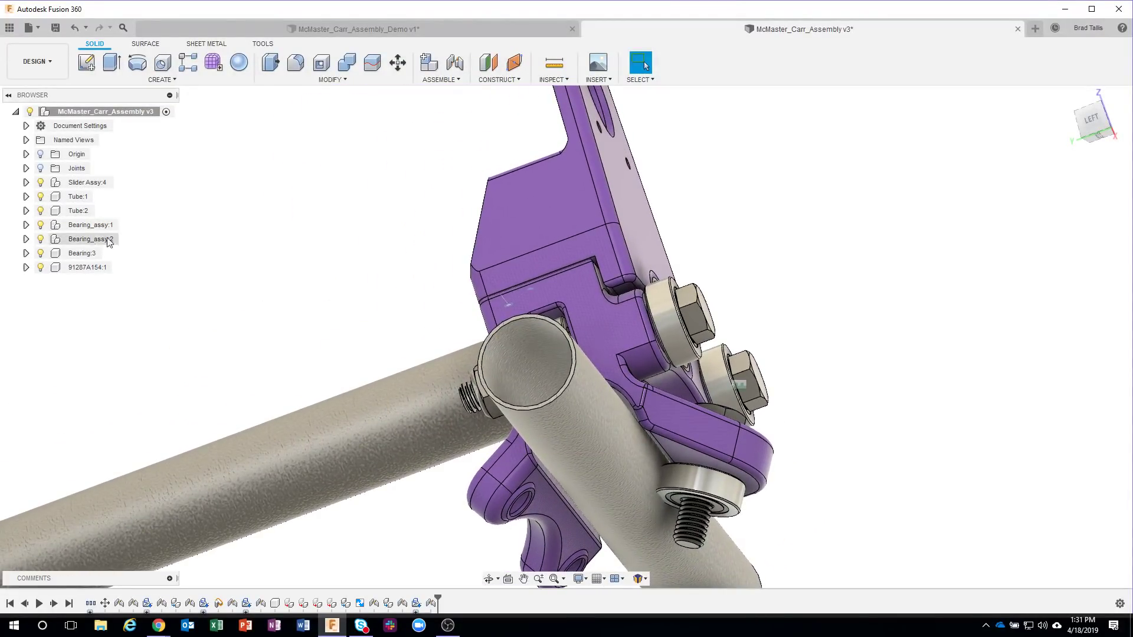
click(26, 224)
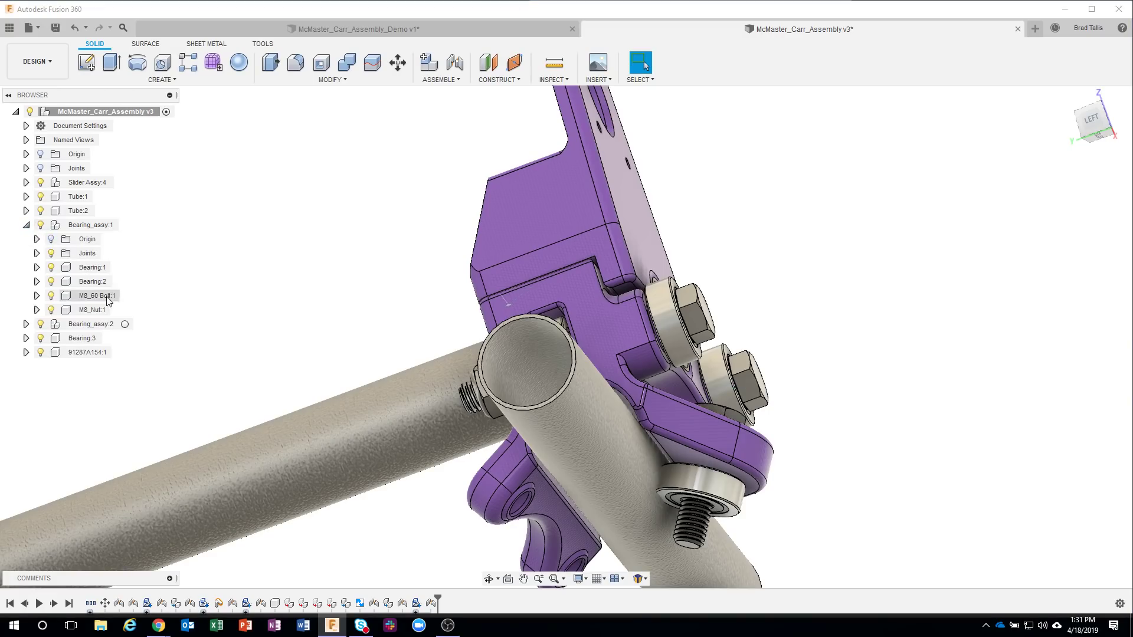
click(100, 311)
right_click(99, 313)
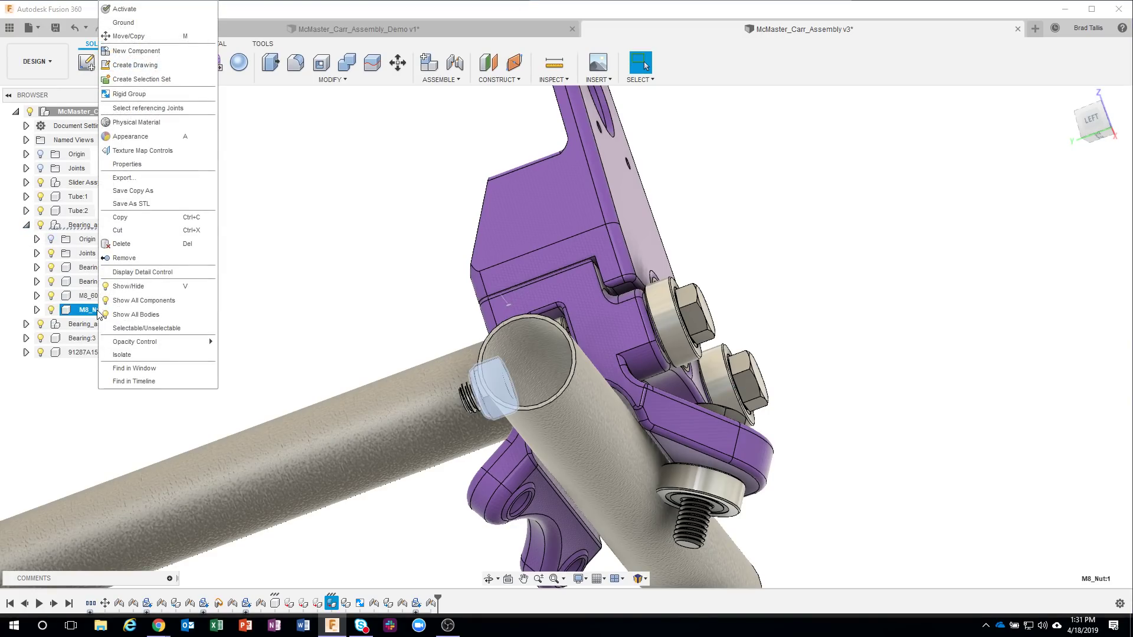
click(129, 36)
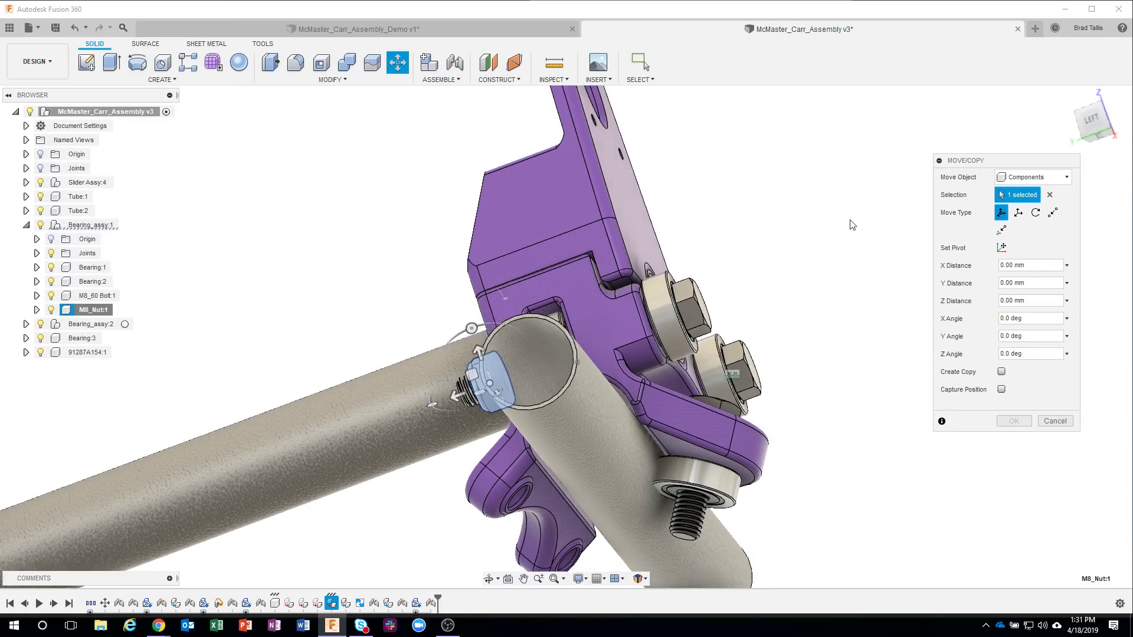
click(1003, 371)
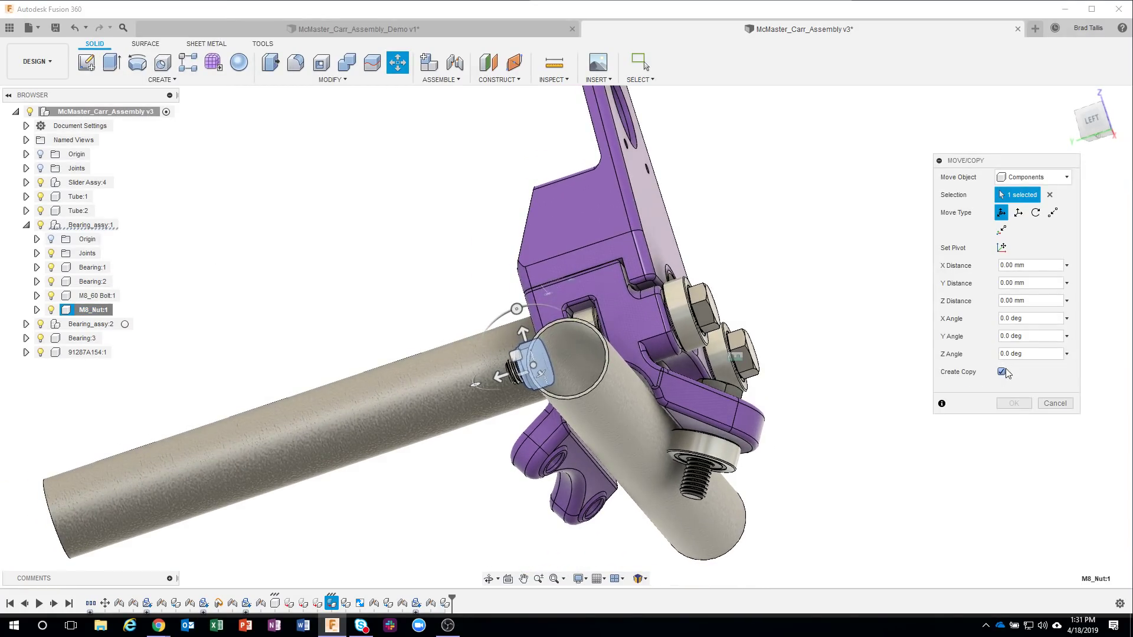
drag(501, 376, 376, 416)
shift+middle_drag(376, 416, 403, 334)
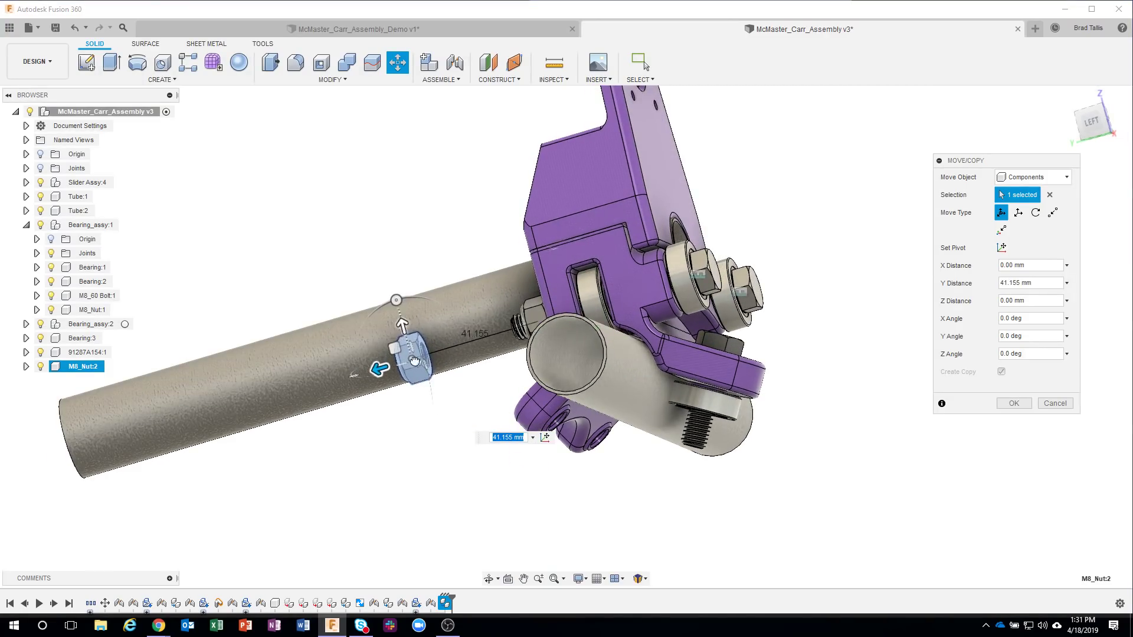
drag(403, 333, 447, 503)
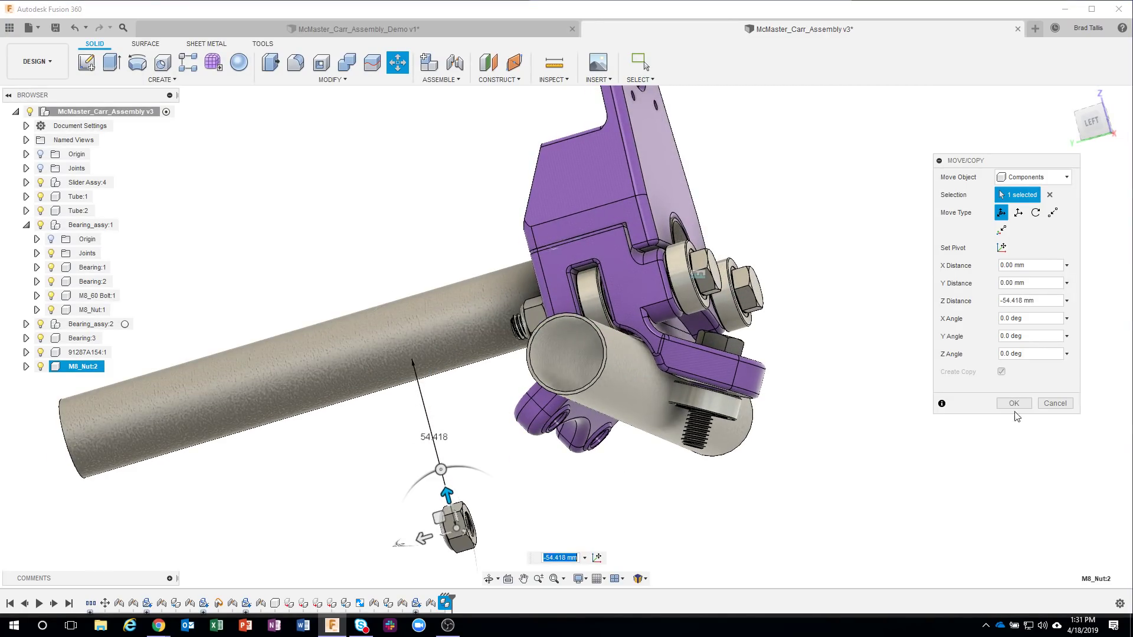
click(1013, 404)
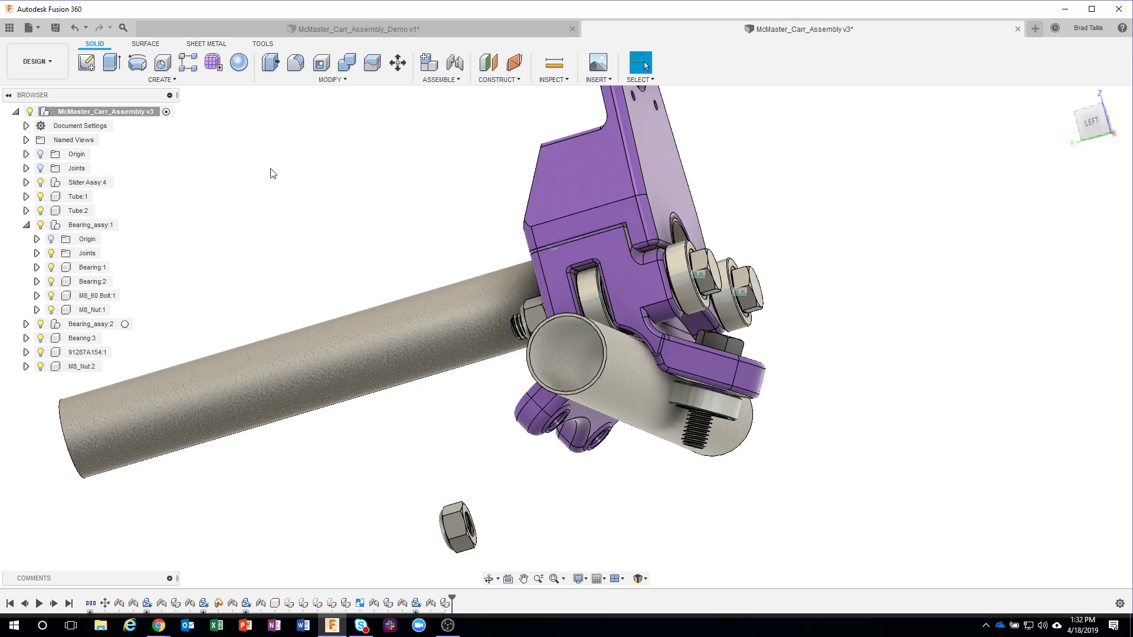
Step: Join the copied nut rigidly to the centre of the lower bearing's underside, around the protruding screw
click(455, 62)
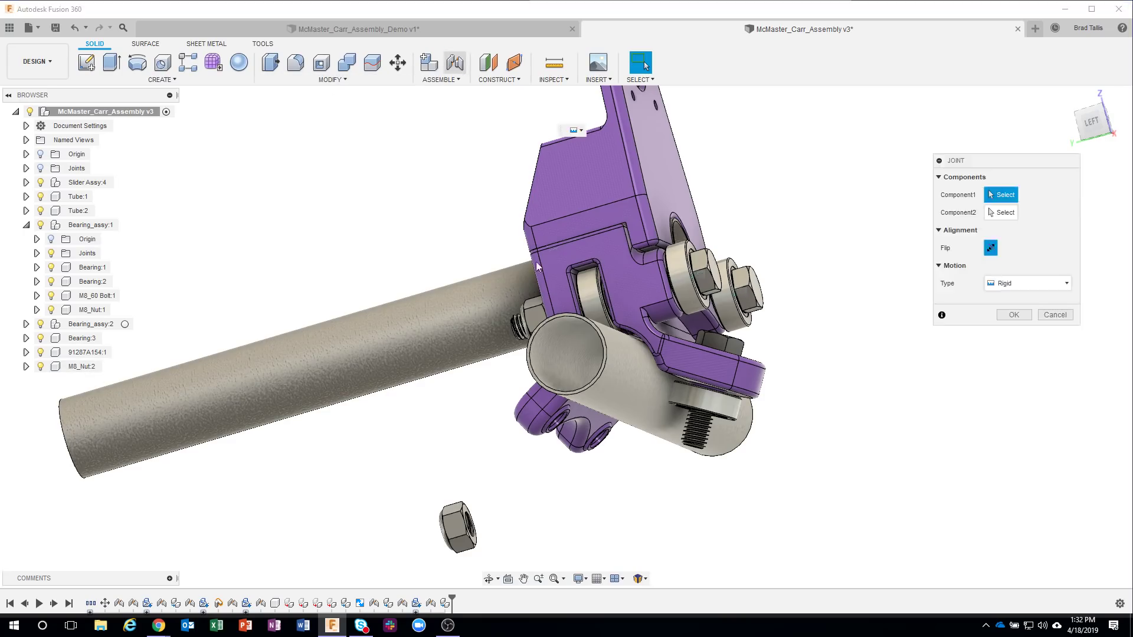
scroll(525, 519, up, 5)
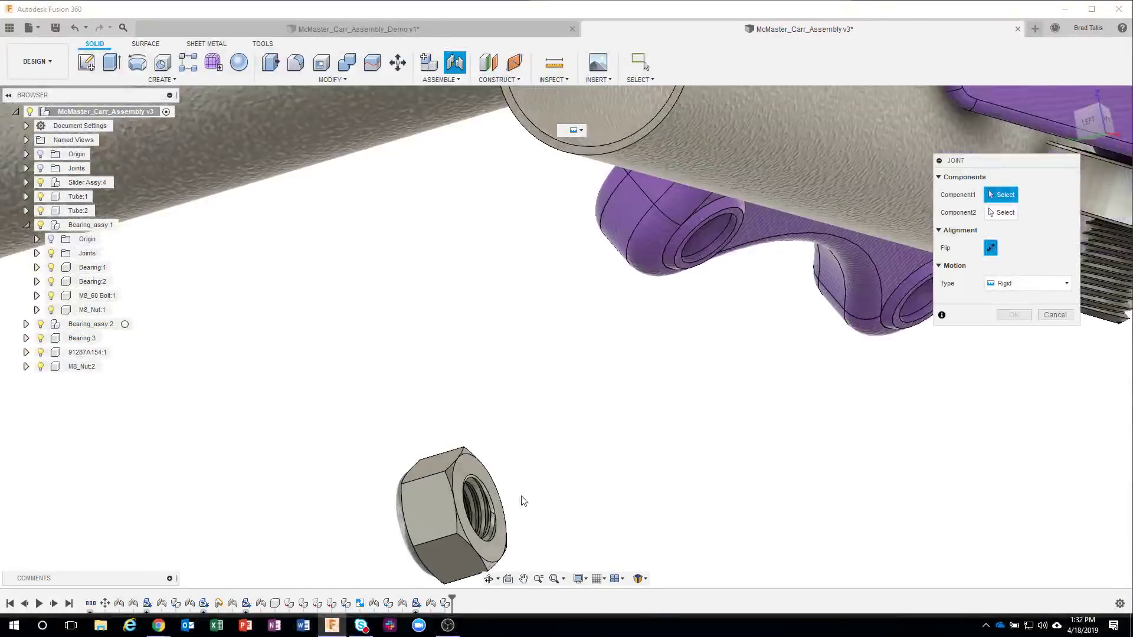
click(474, 508)
scroll(598, 481, down, 5)
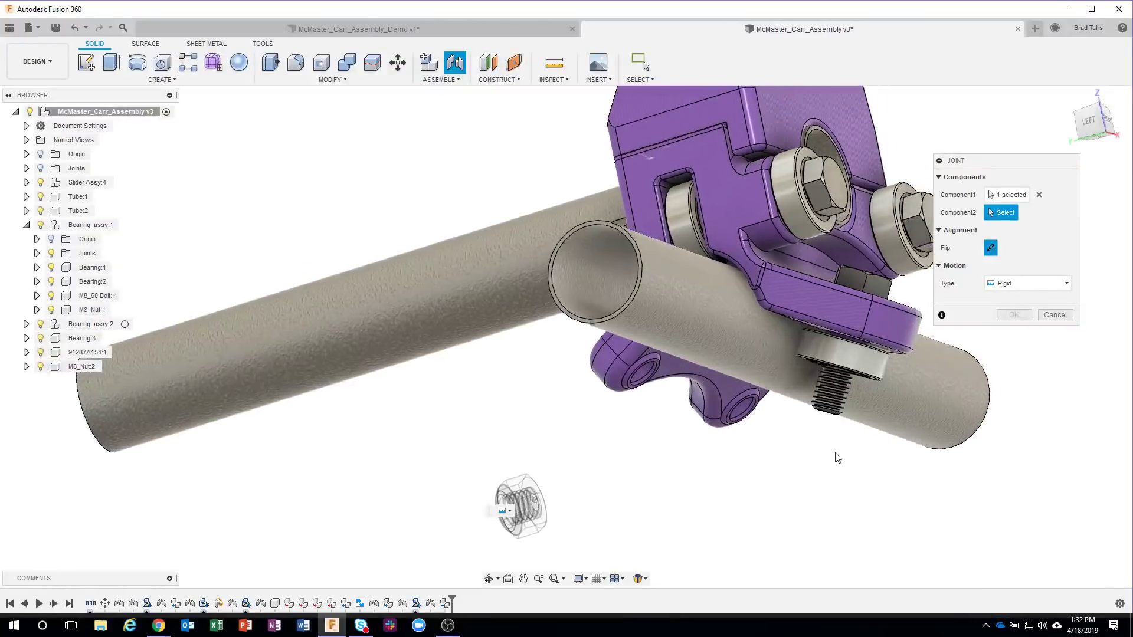
shift+middle_drag(838, 458, 836, 451)
scroll(836, 451, up, 5)
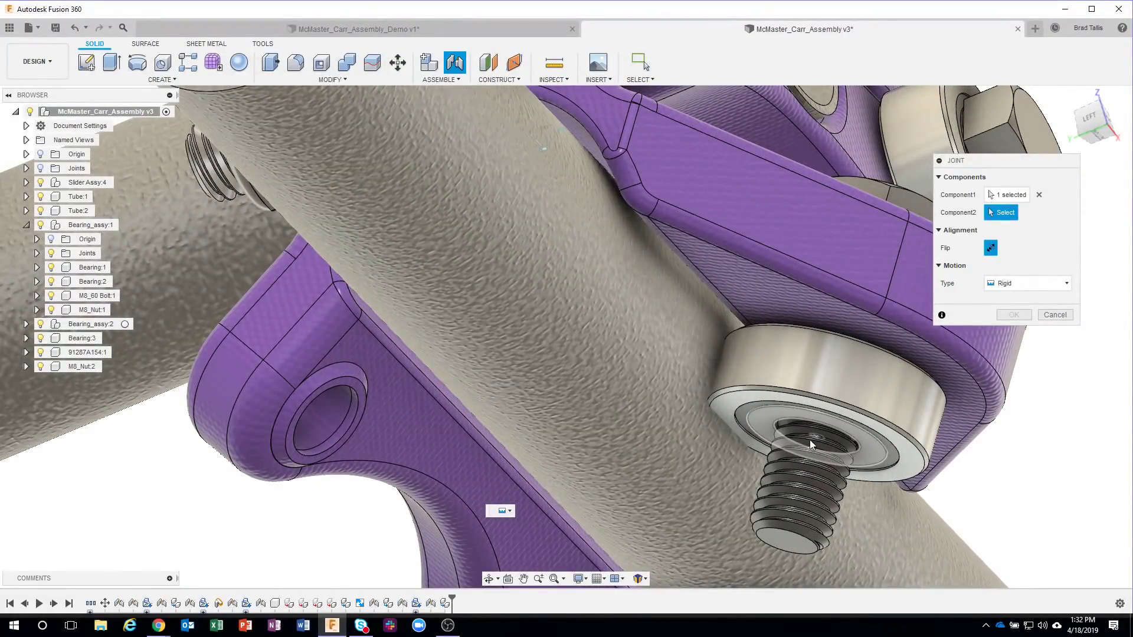
click(813, 438)
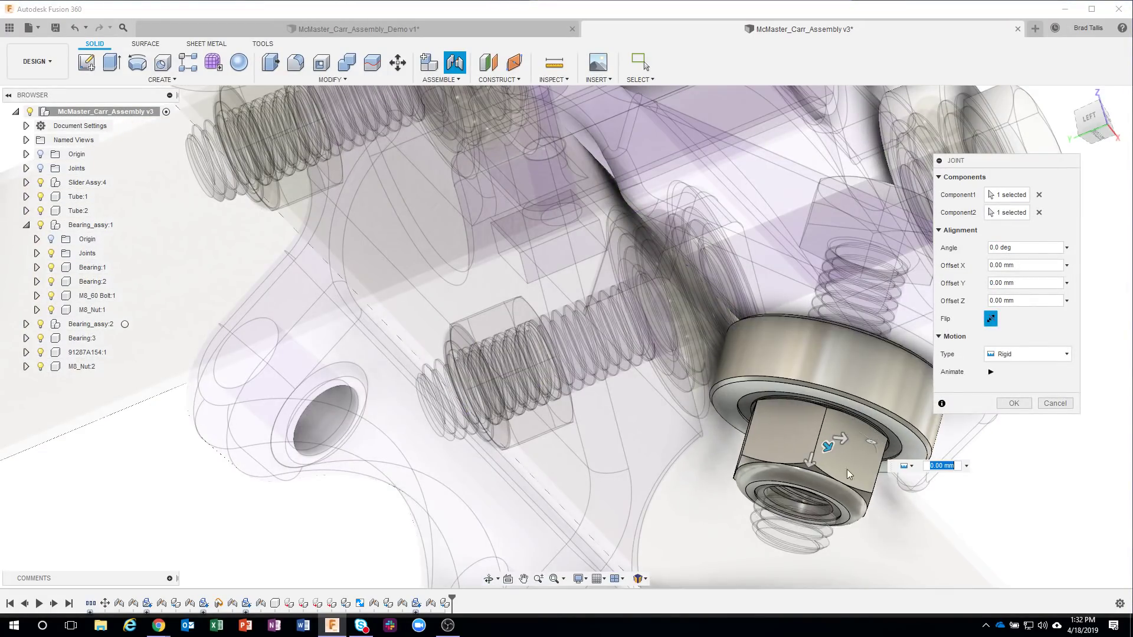
click(1014, 403)
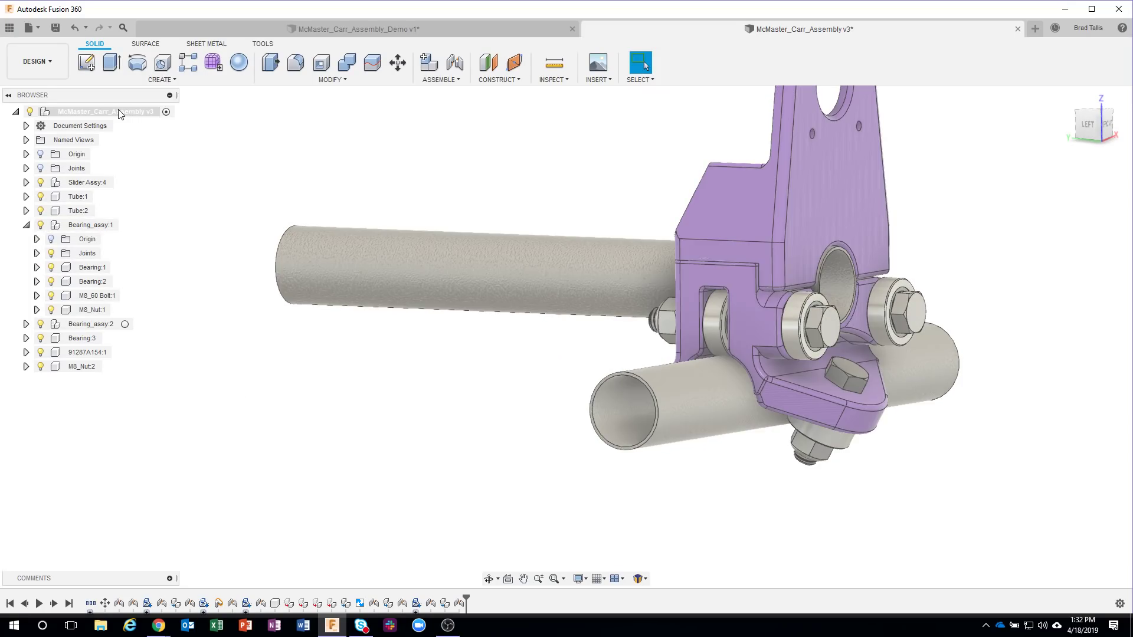
Step: Create a new component under the top-level assembly and name it "Bearing Assy Short"
right_click(116, 115)
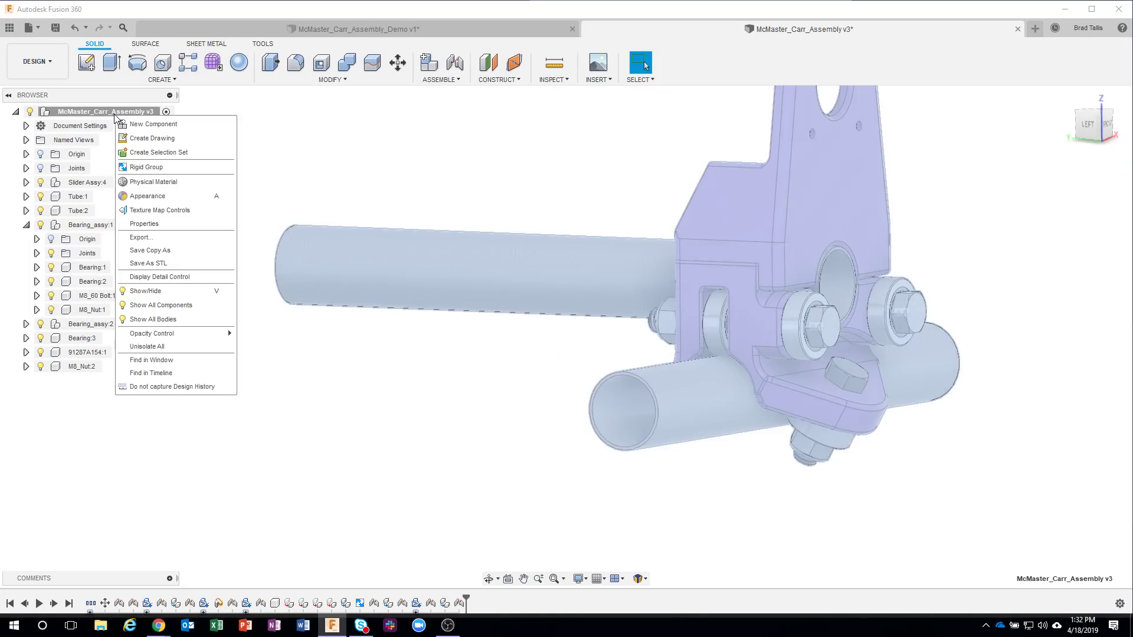
click(153, 125)
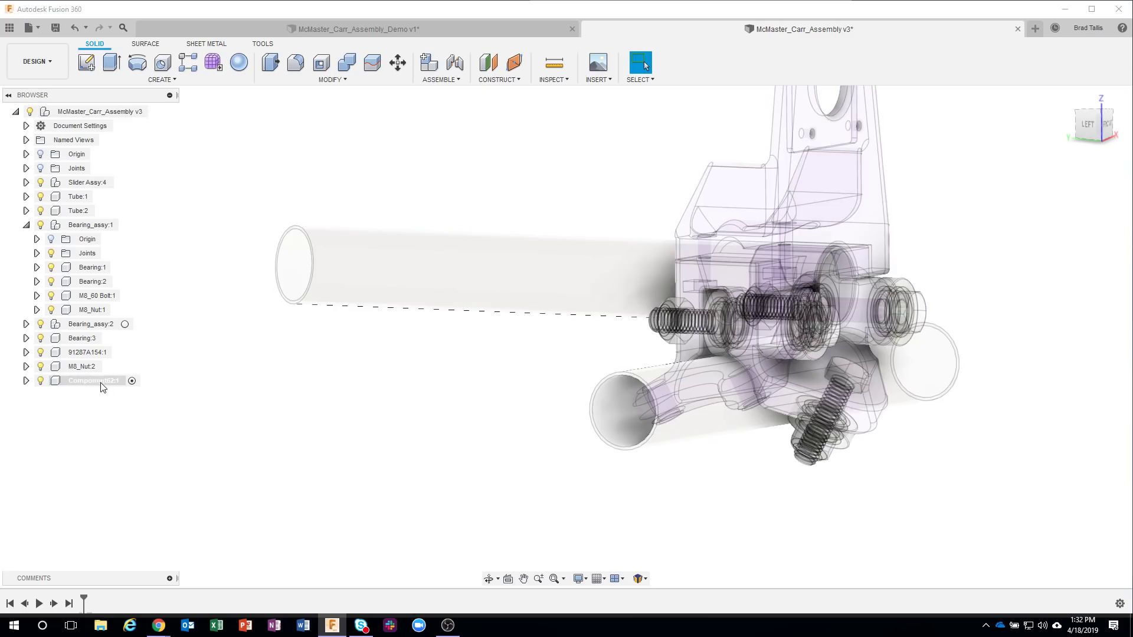
click(101, 383)
click(93, 382)
text(Bearing Assy Short)
key(Return)
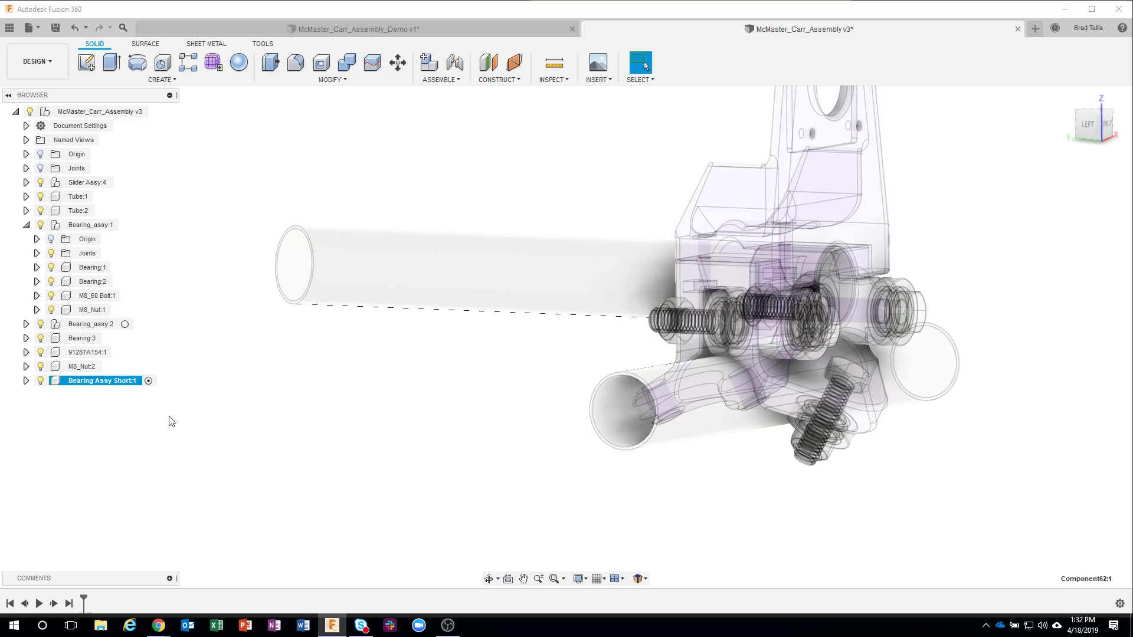
Step: Move the components Bearing:3, 91287A154:1 and M8_Nut:2 into the Bearing Assy Short component
click(83, 338)
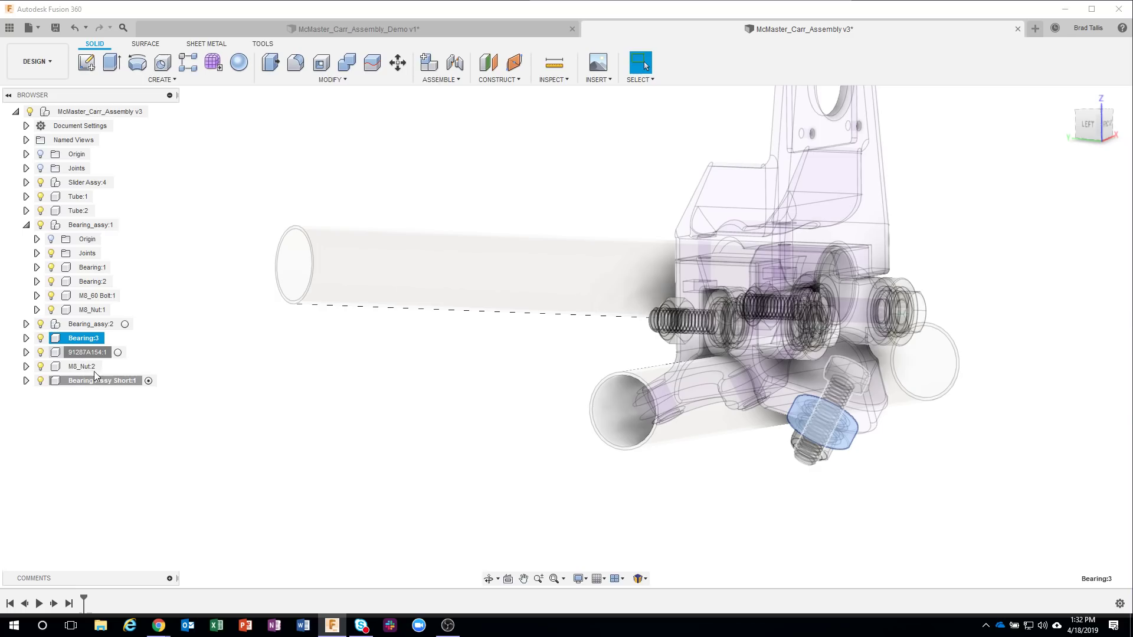
shift+click(83, 369)
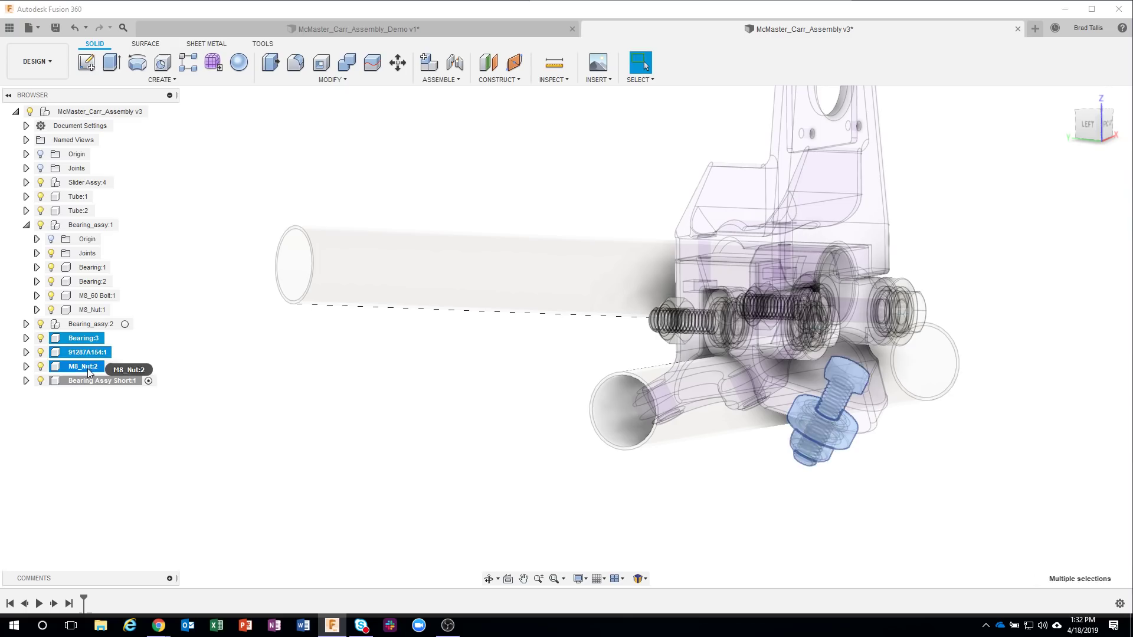
drag(79, 338, 87, 390)
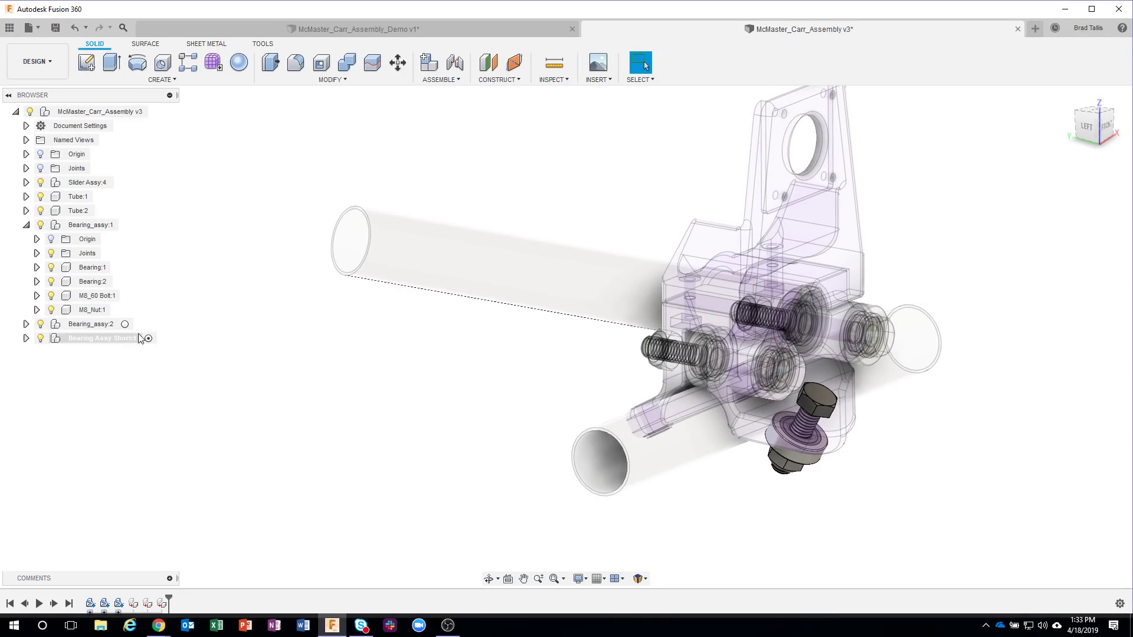
right_click(113, 341)
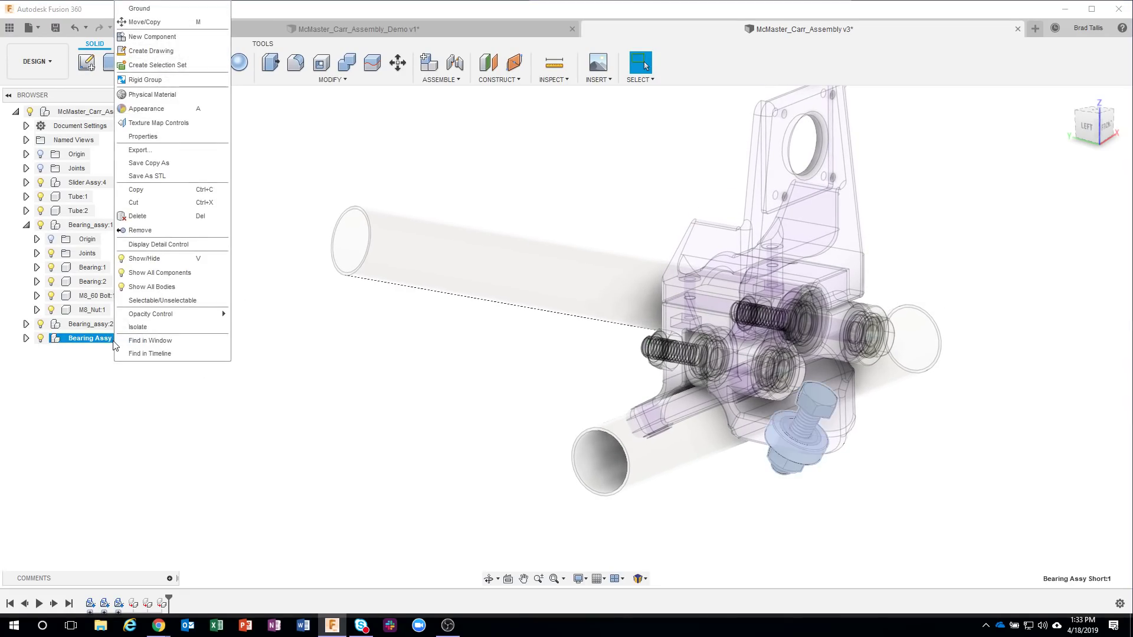
click(165, 25)
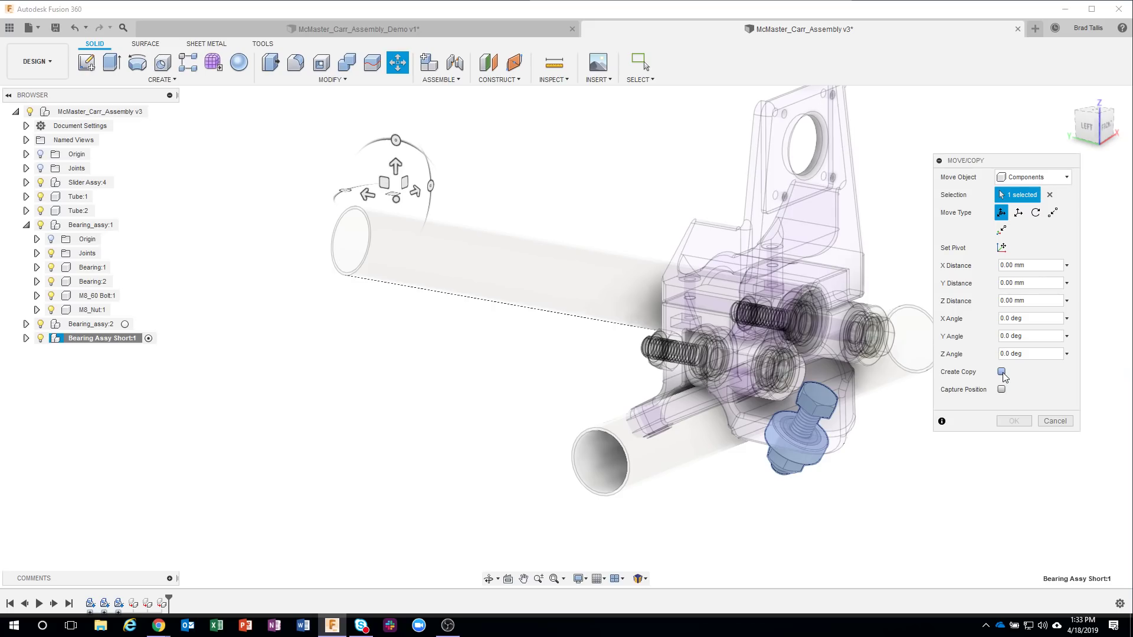
click(1002, 372)
click(1043, 420)
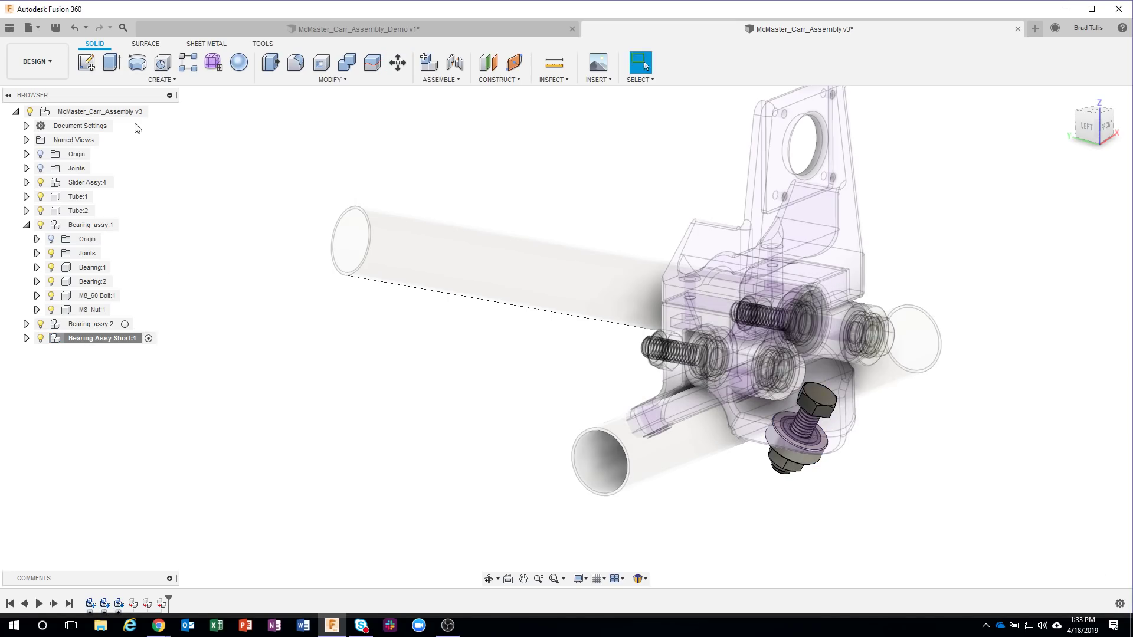
Step: Activate the top-level assembly and copy Bearing Assy Short, moving the copy about 85.264 mm in Y
click(153, 113)
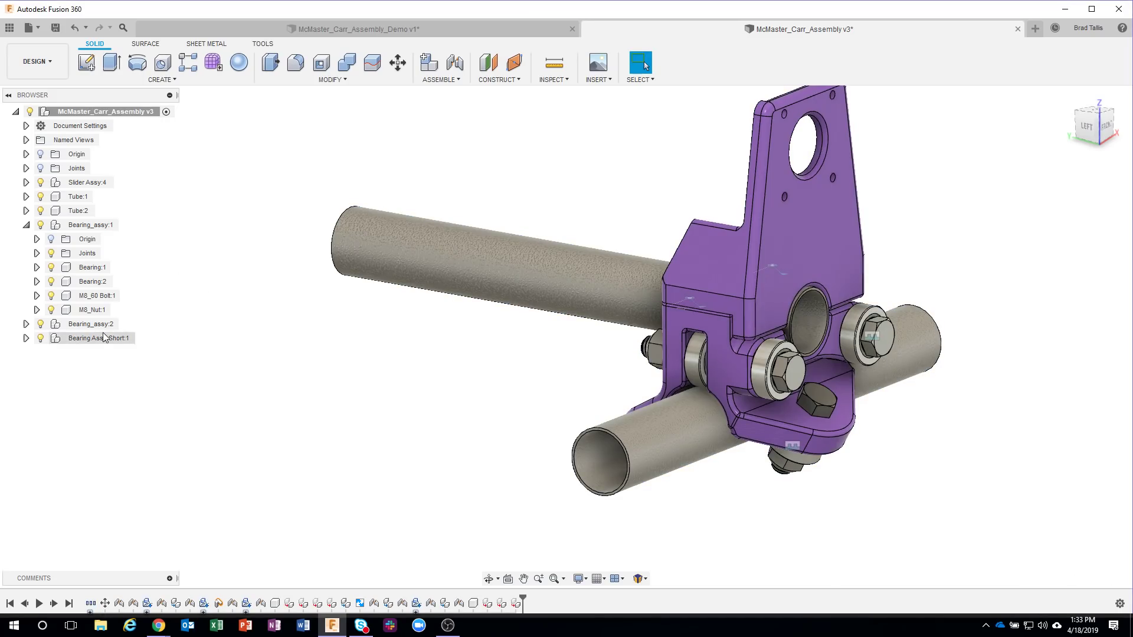
right_click(96, 339)
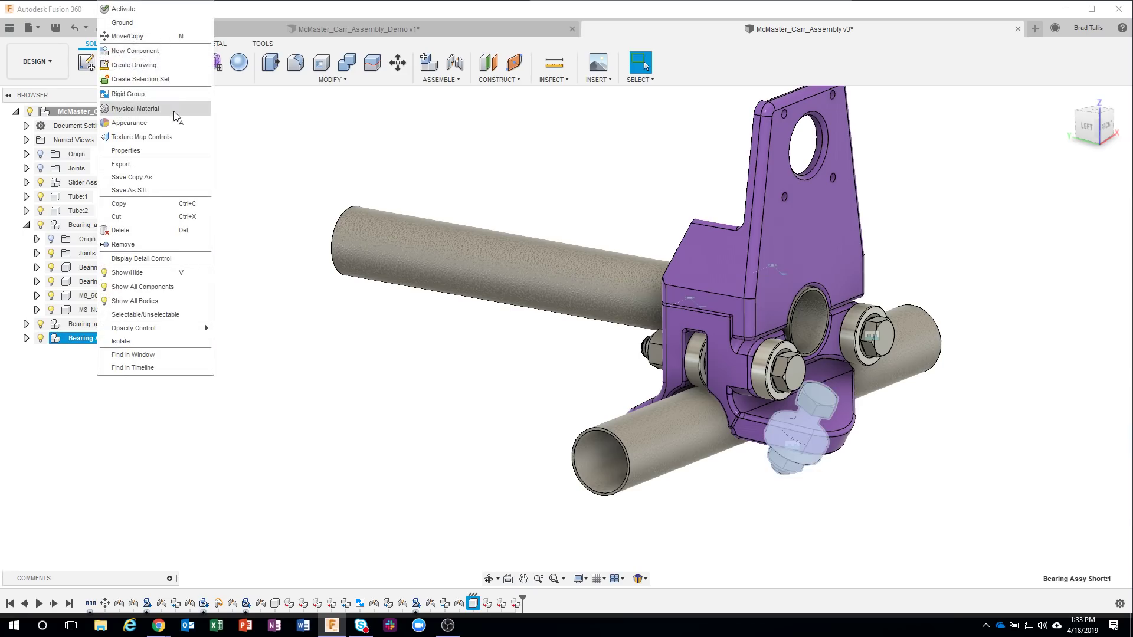
click(155, 41)
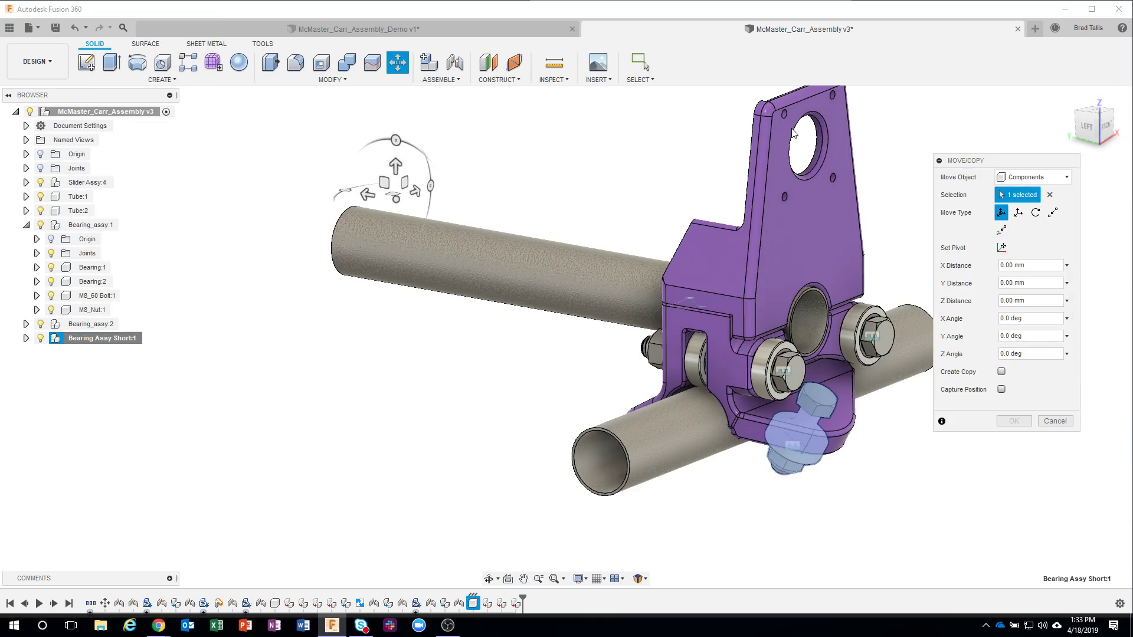
click(1002, 372)
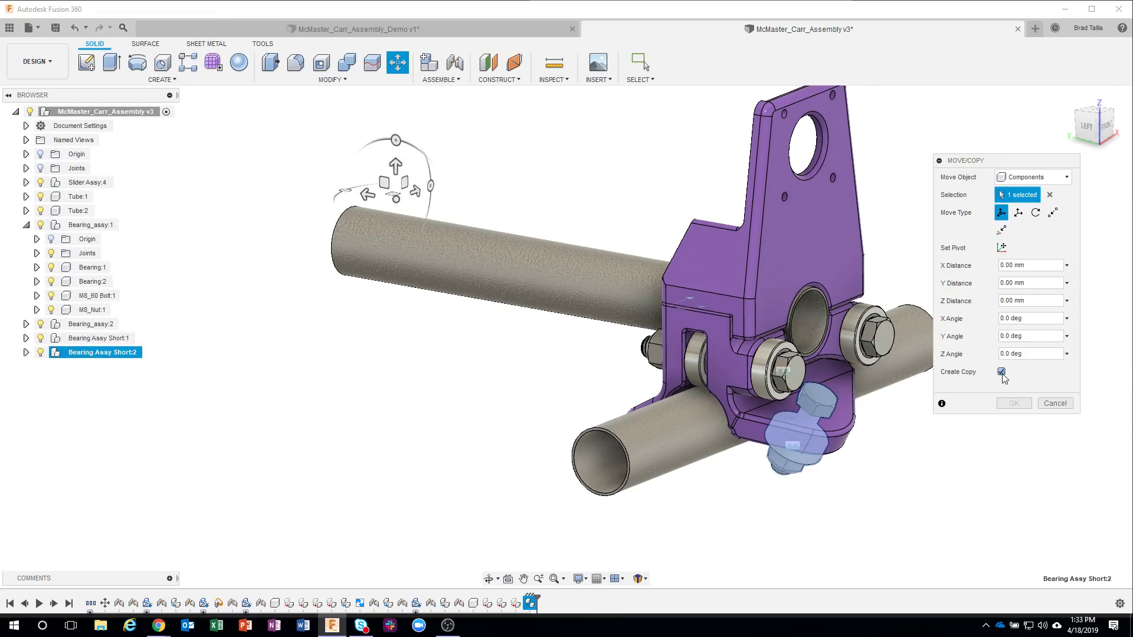
shift+middle_drag(610, 337, 442, 255)
drag(365, 254, 140, 255)
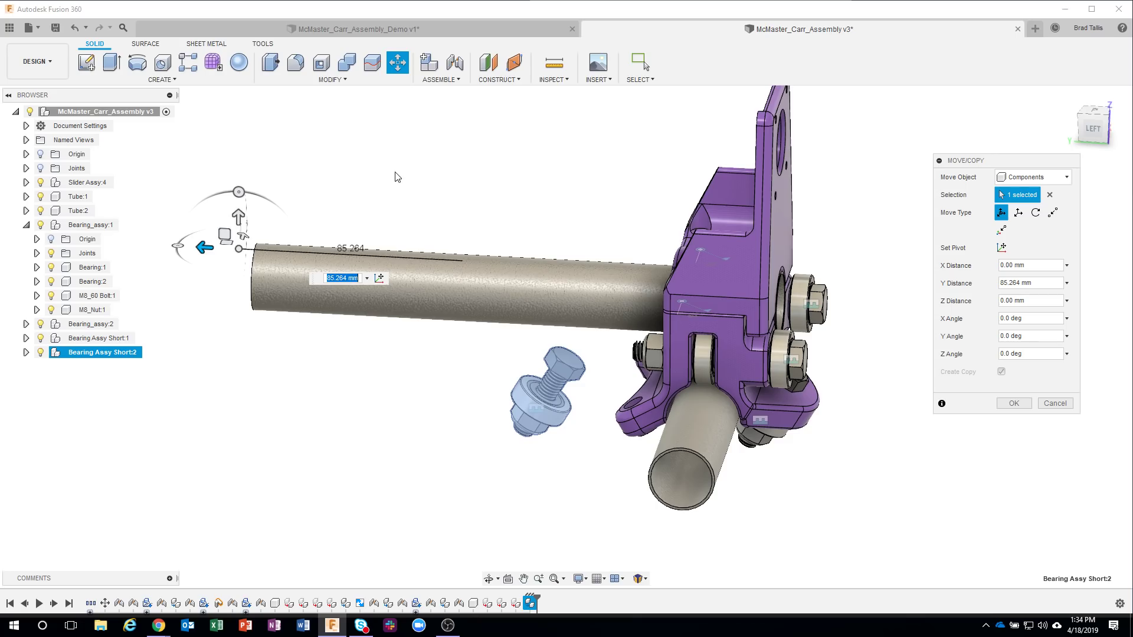
shift+middle_drag(395, 177, 612, 222)
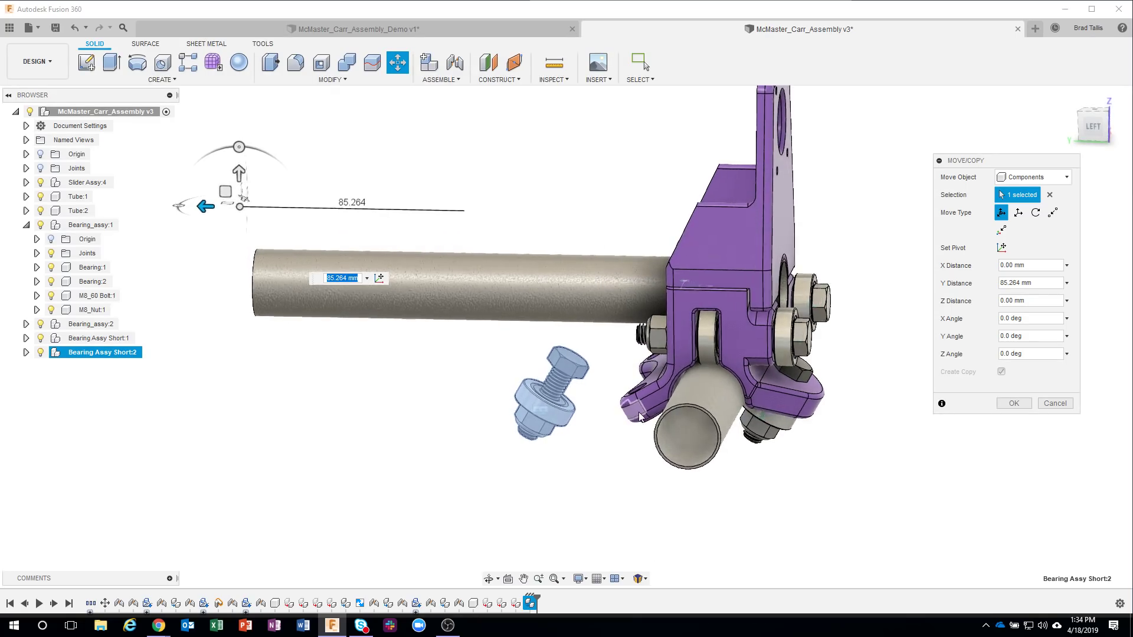
shift+middle_drag(641, 417, 931, 411)
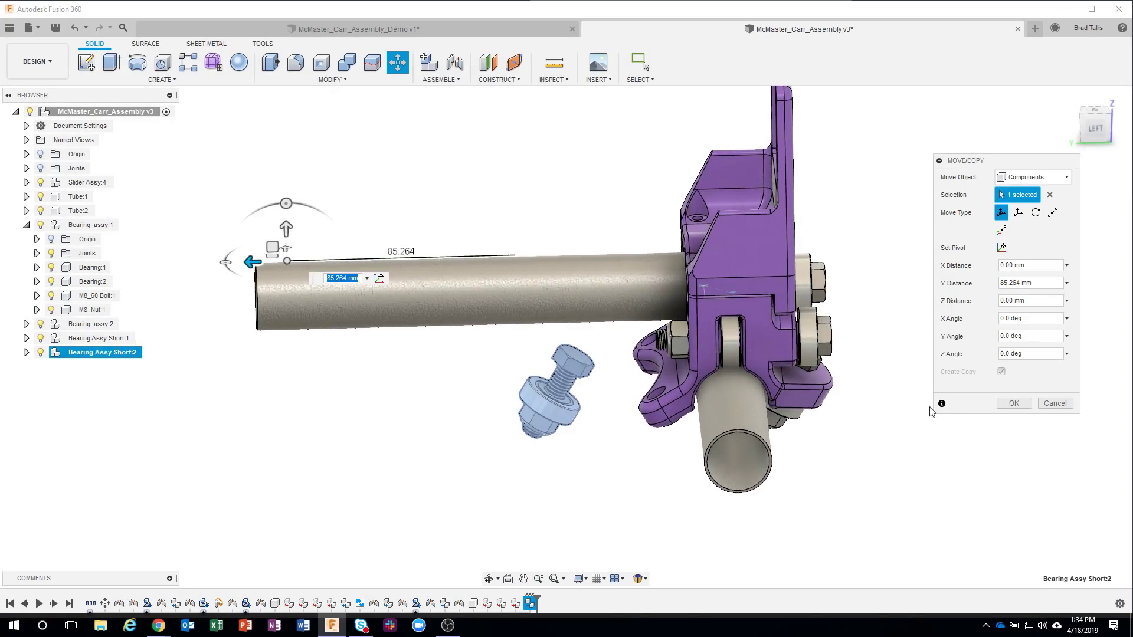
click(1013, 404)
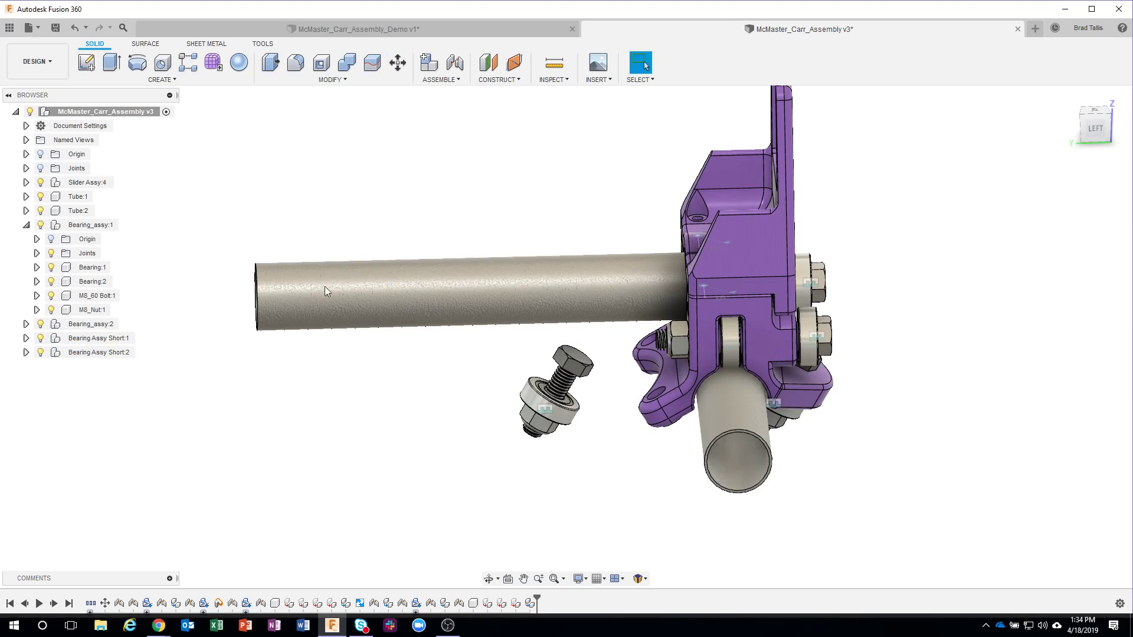
Step: Try moving the bearing of the copied short assembly freely, and revert its position
shift+middle_drag(619, 408, 487, 405)
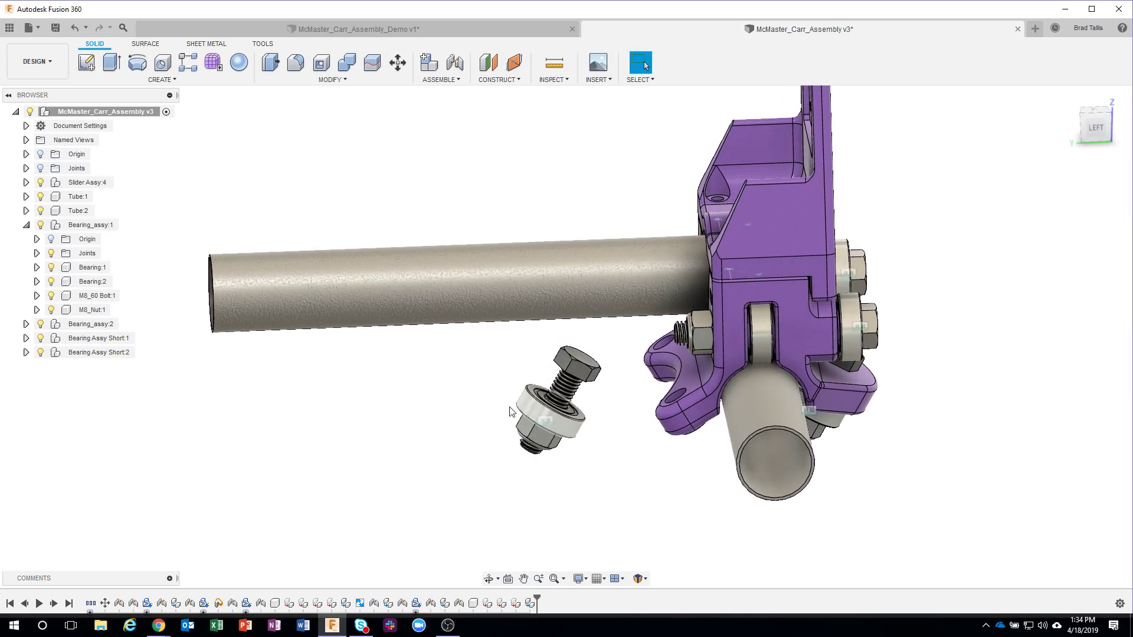
drag(474, 403, 534, 416)
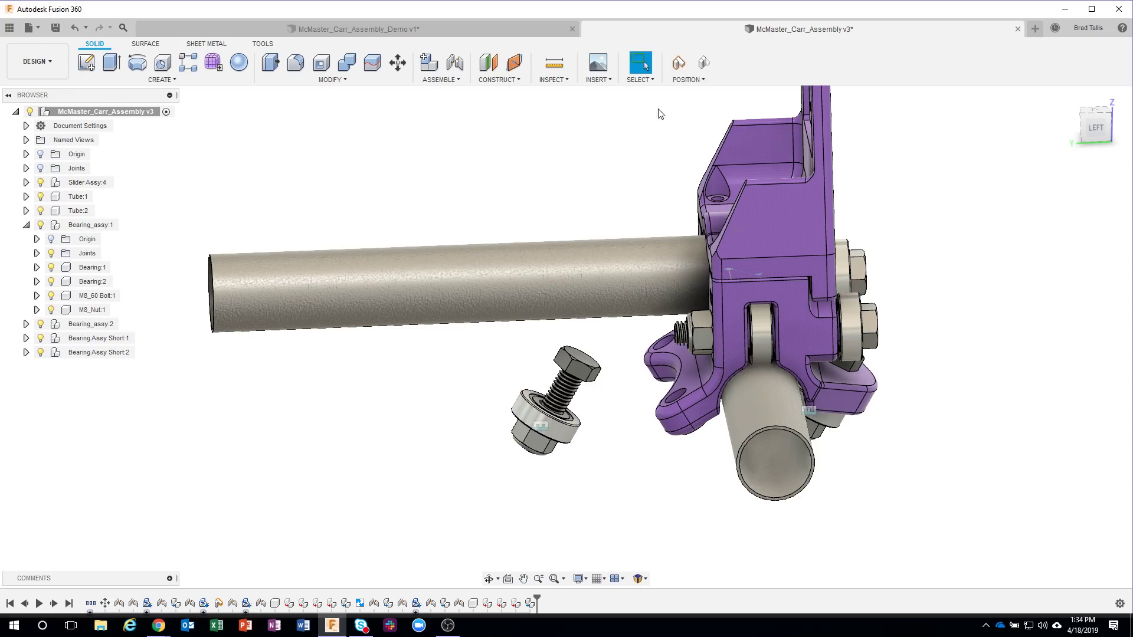
click(712, 62)
Step: Make a rigid group of the copied screw, bearing and nut, test it with a short free move, and revert the position
click(441, 80)
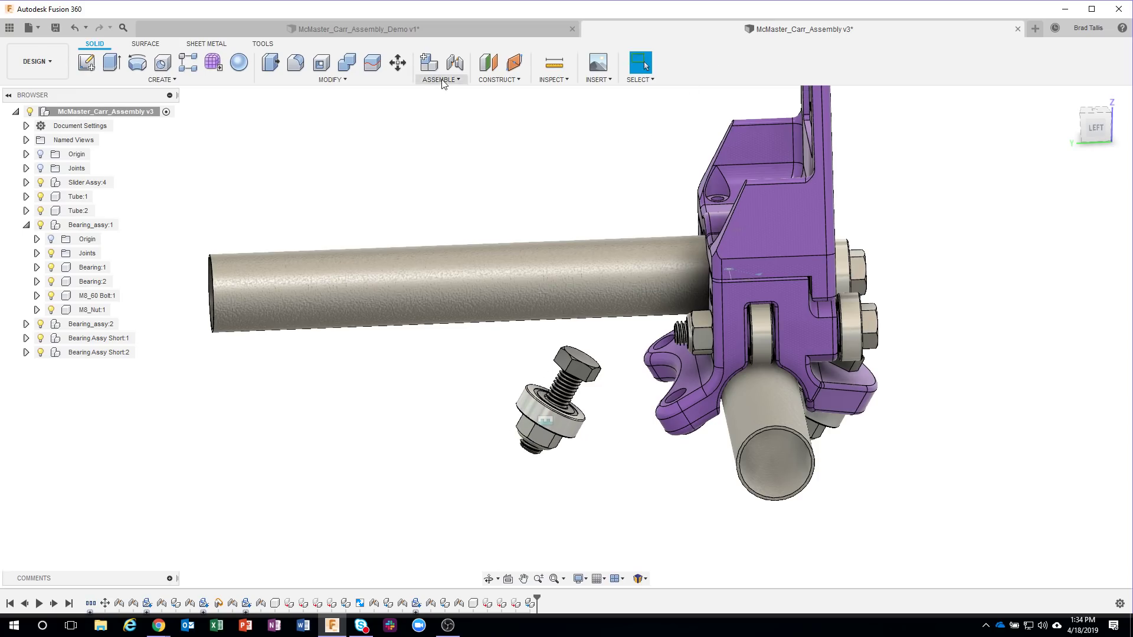
click(447, 149)
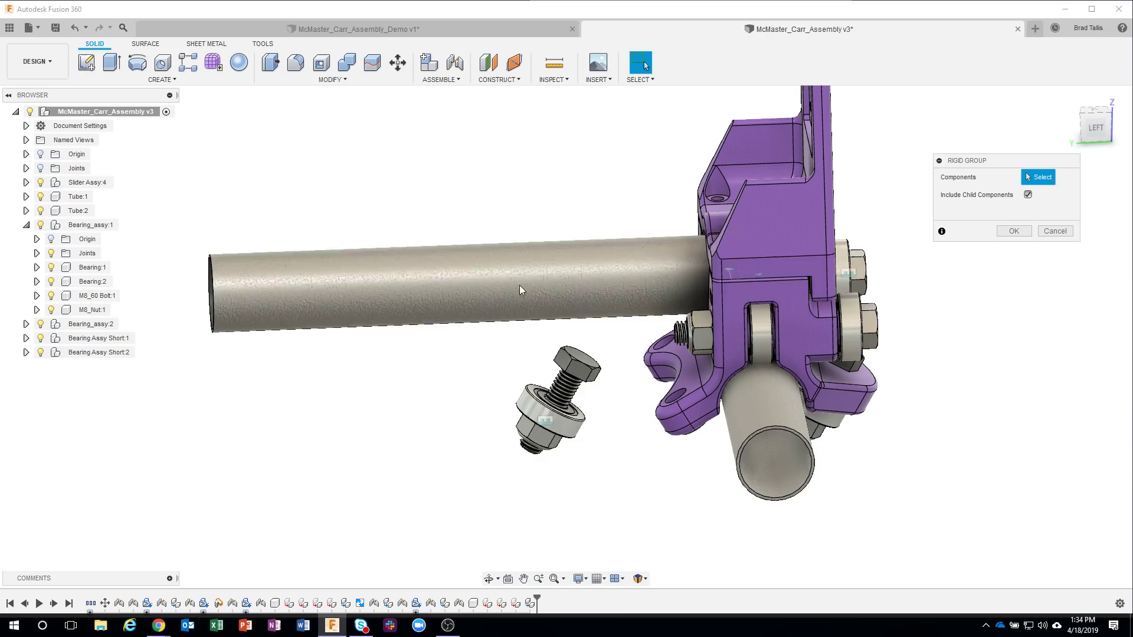
click(569, 361)
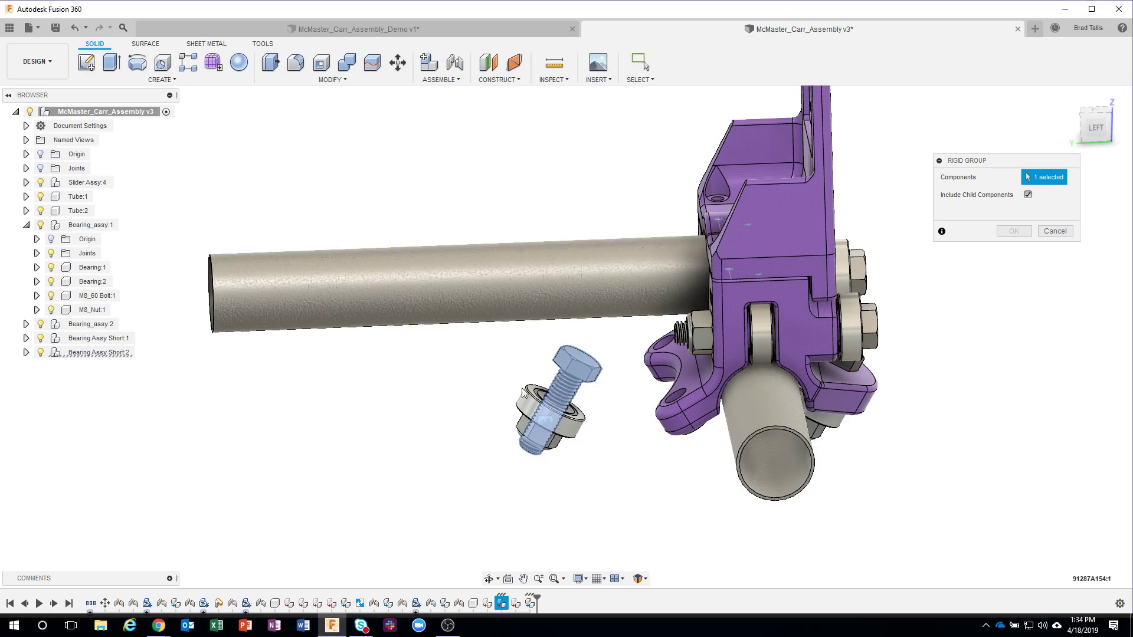
click(523, 429)
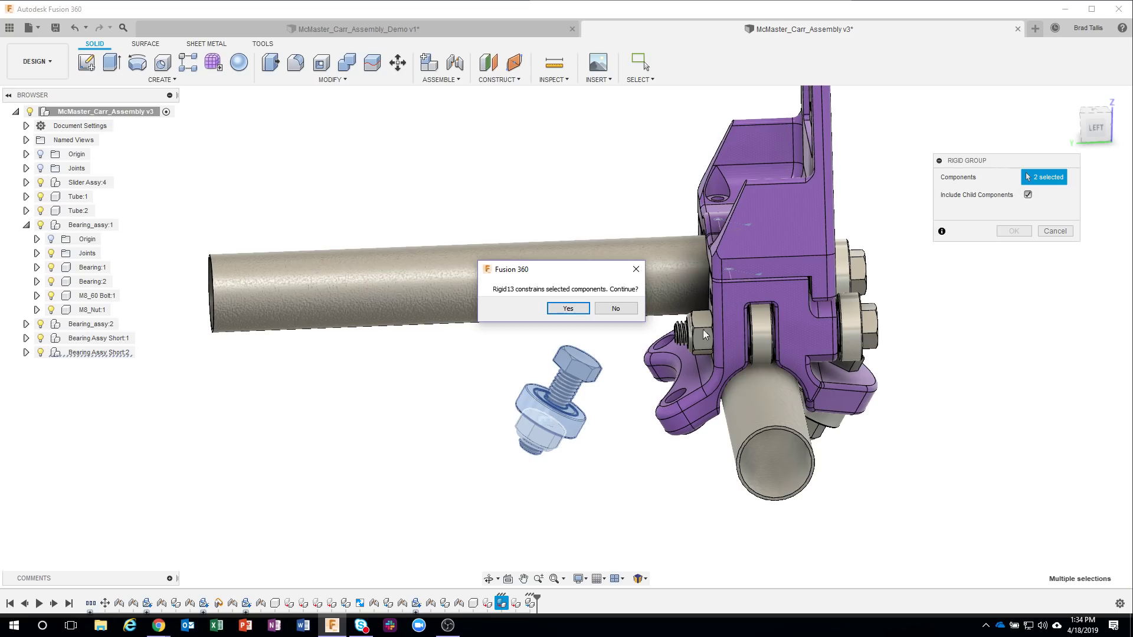
click(568, 308)
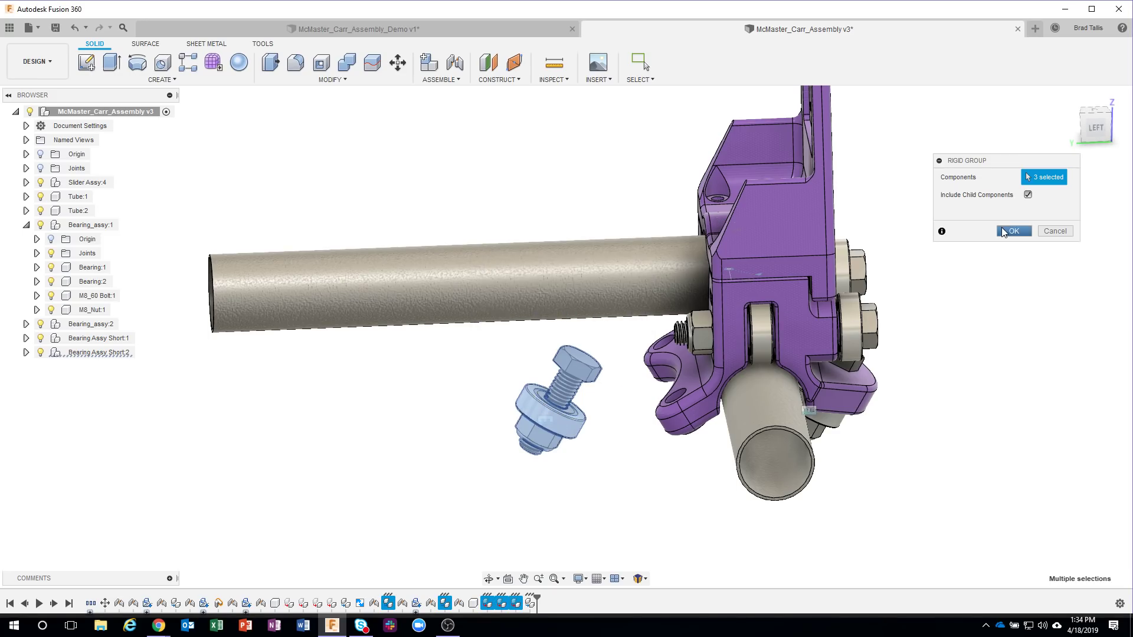
click(1011, 230)
drag(534, 406, 506, 406)
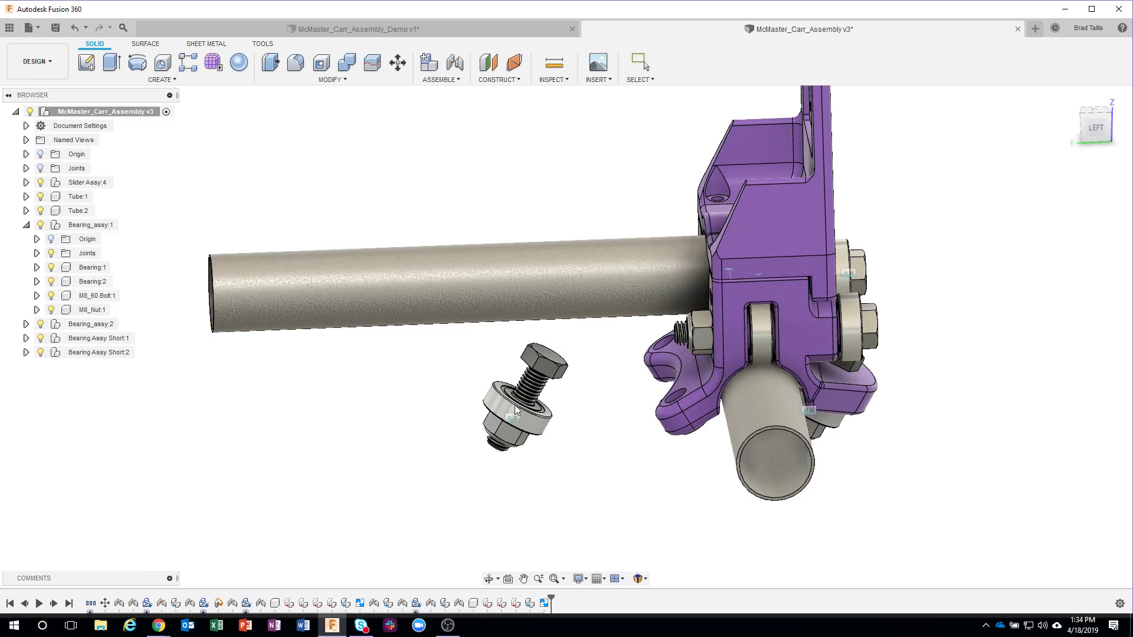
click(703, 62)
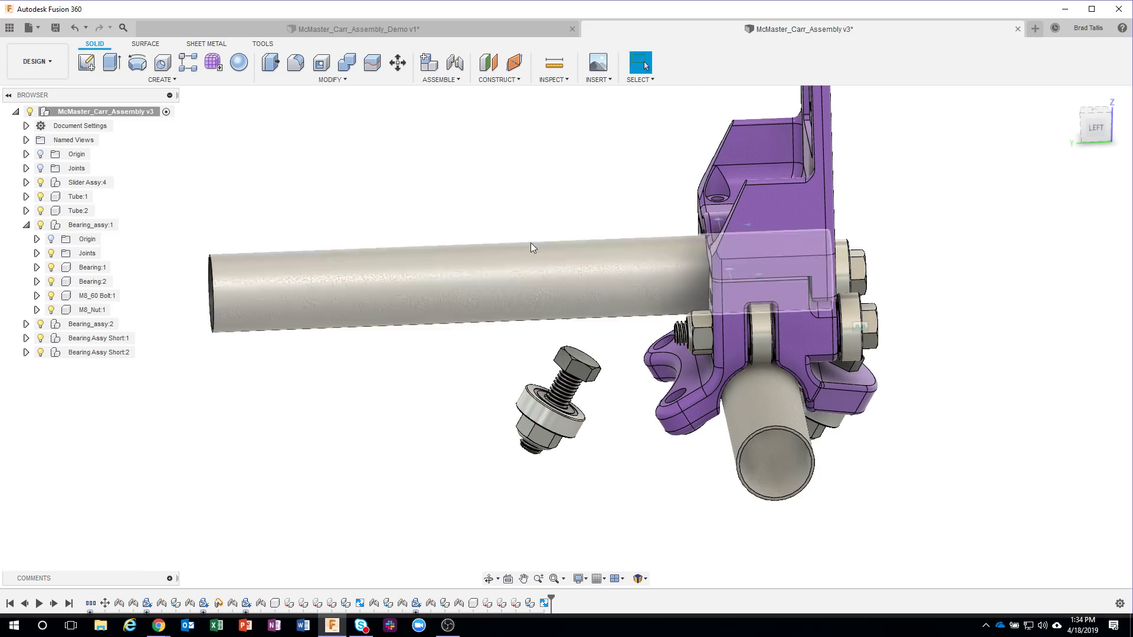
Step: Join the copied short assembly rigidly, with the screw head's underside centred on the lower flange's empty hole nearest the lower tube's open end
click(455, 63)
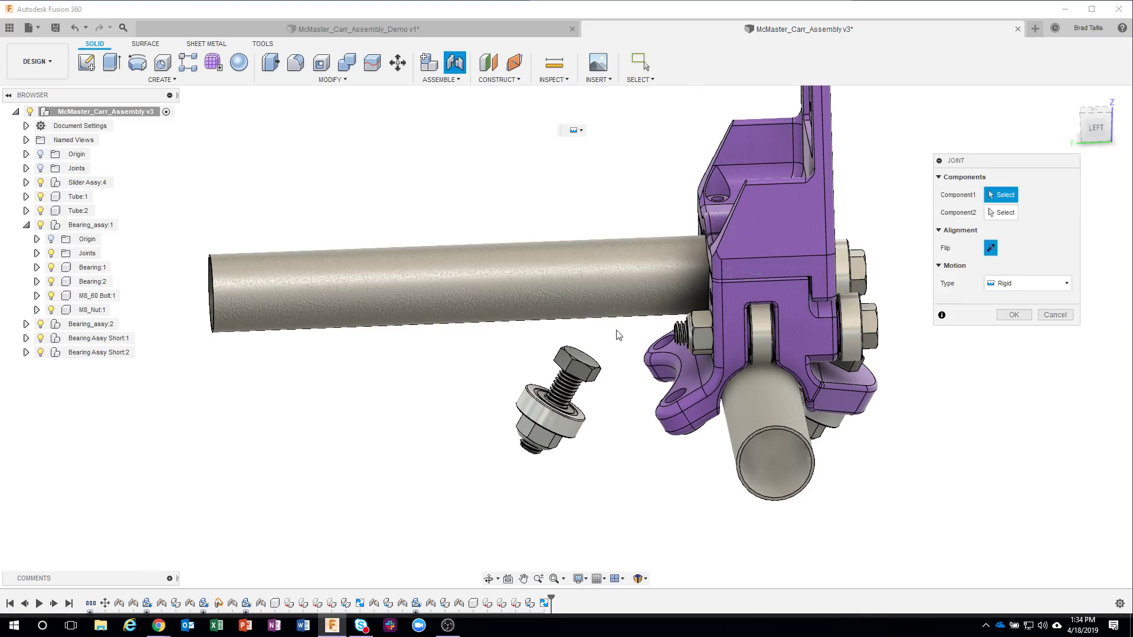
scroll(602, 460, up, 5)
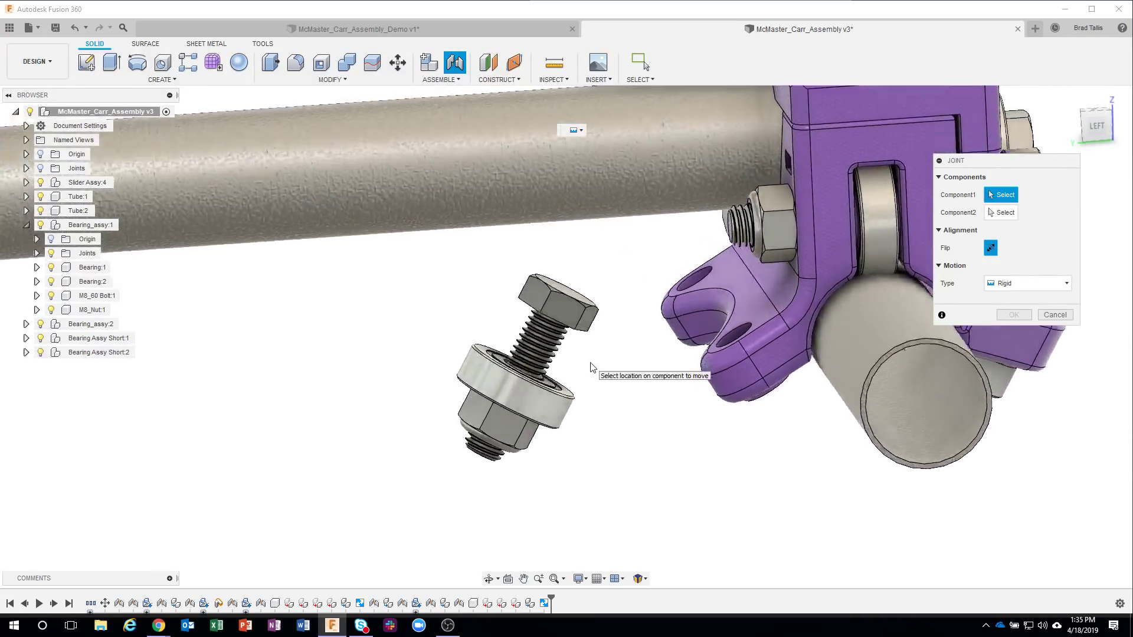
scroll(592, 367, up, 6)
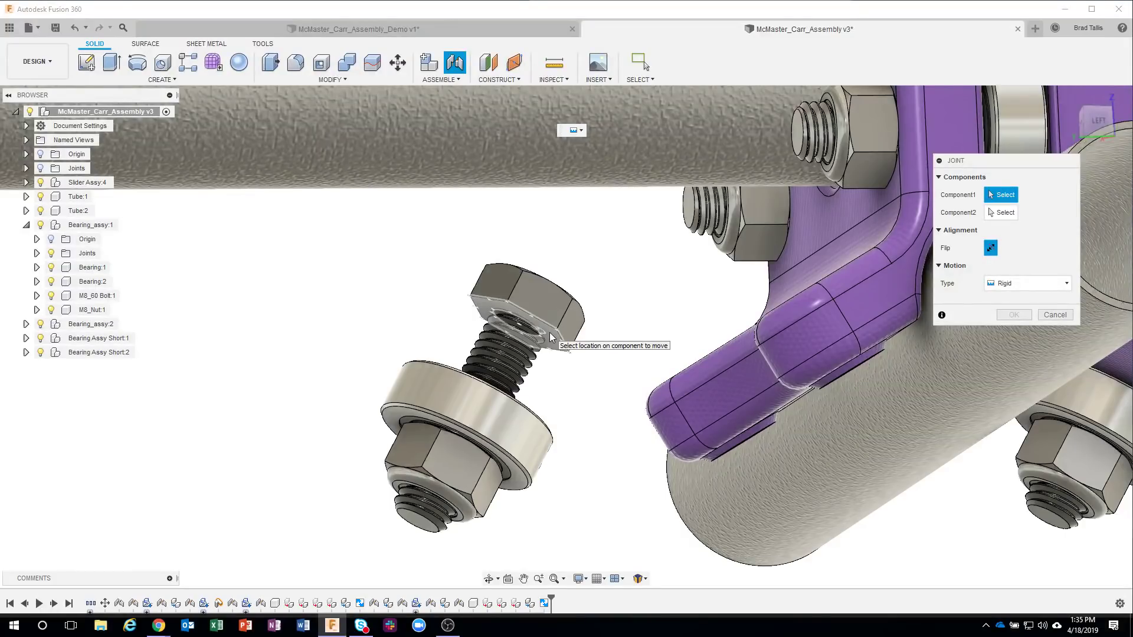
shift+middle_drag(550, 331, 733, 319)
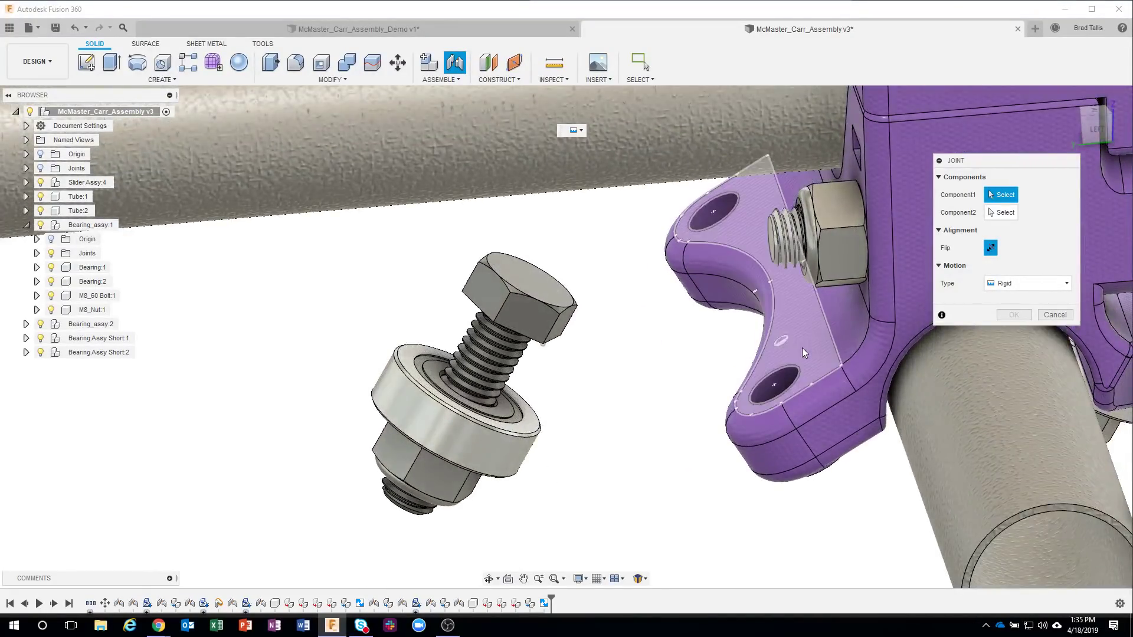
shift+middle_drag(787, 349, 554, 362)
scroll(555, 361, up, 2)
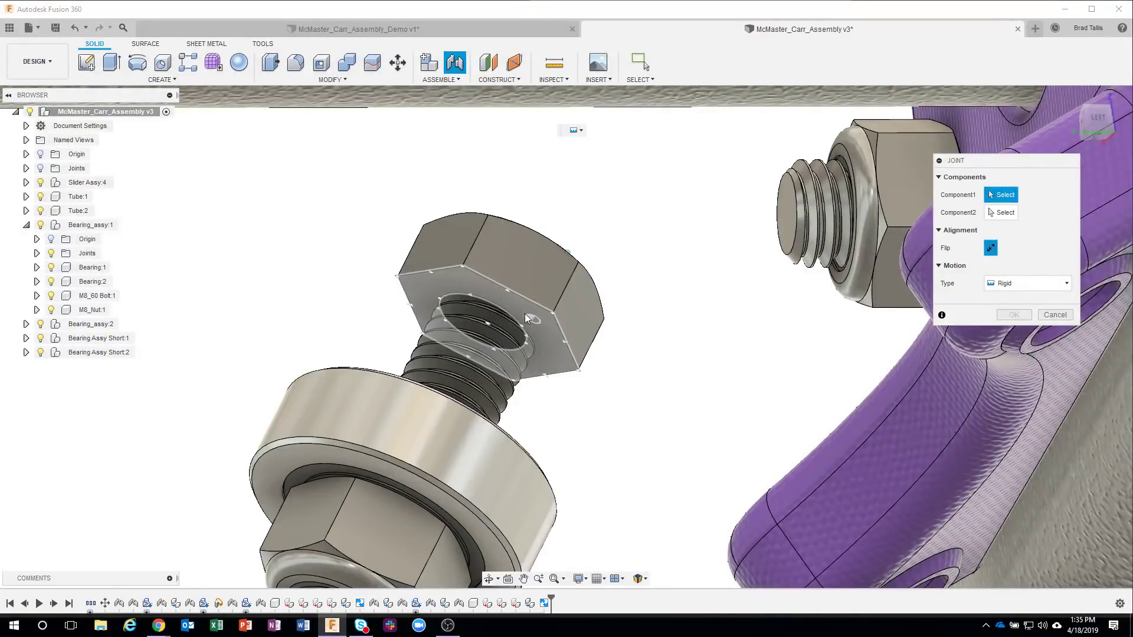
click(490, 322)
scroll(591, 395, down, 2)
shift+middle_drag(591, 395, 716, 368)
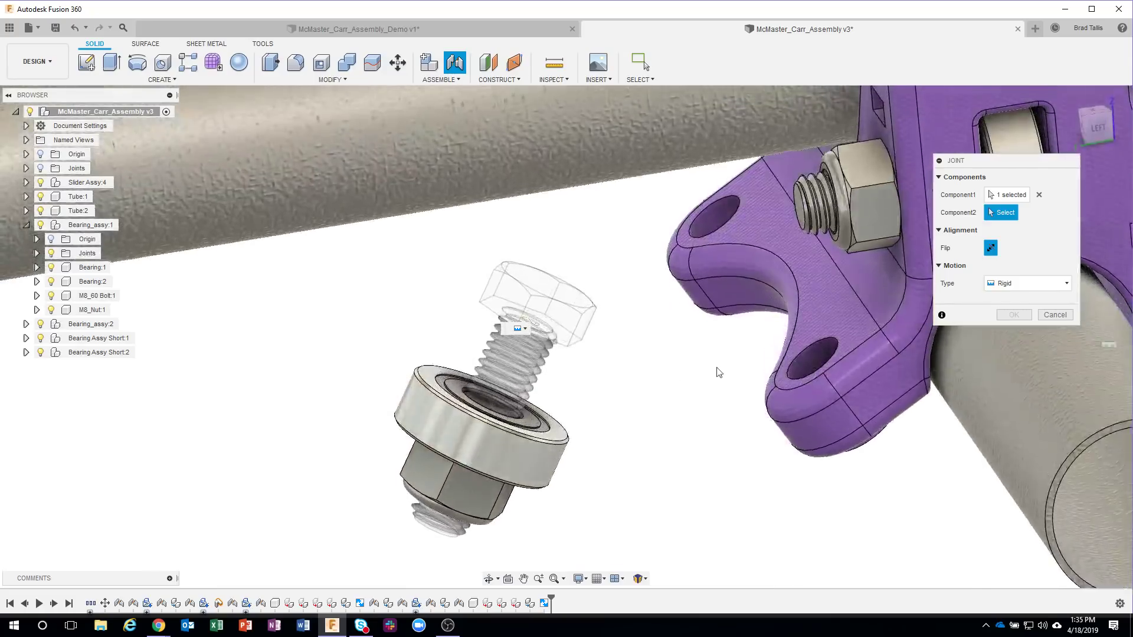
click(834, 342)
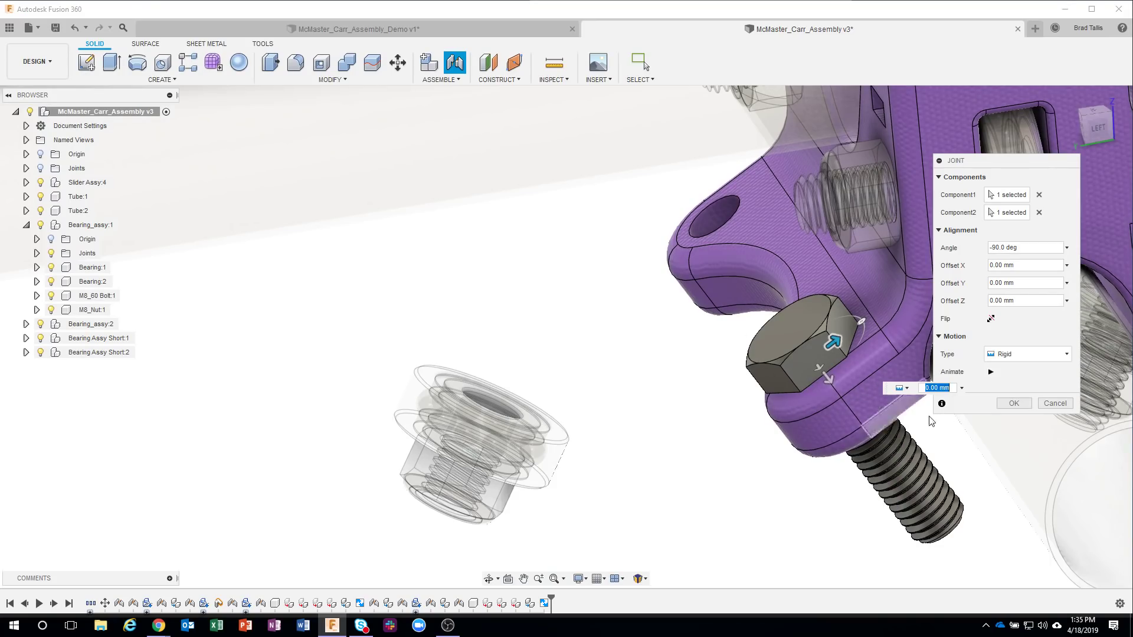
click(1013, 405)
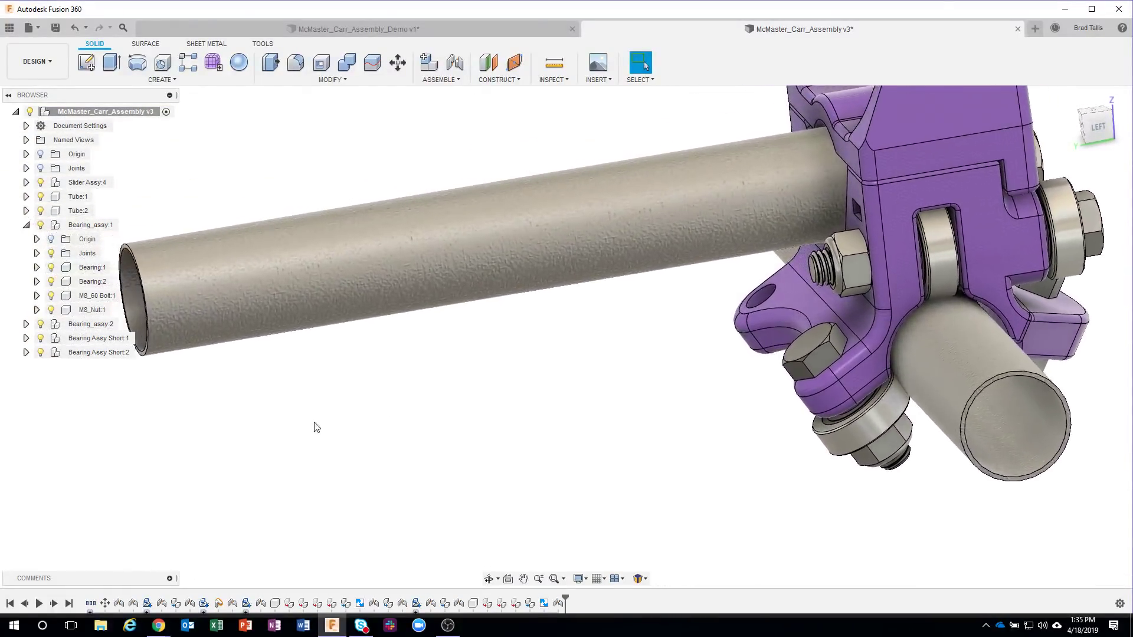
click(112, 356)
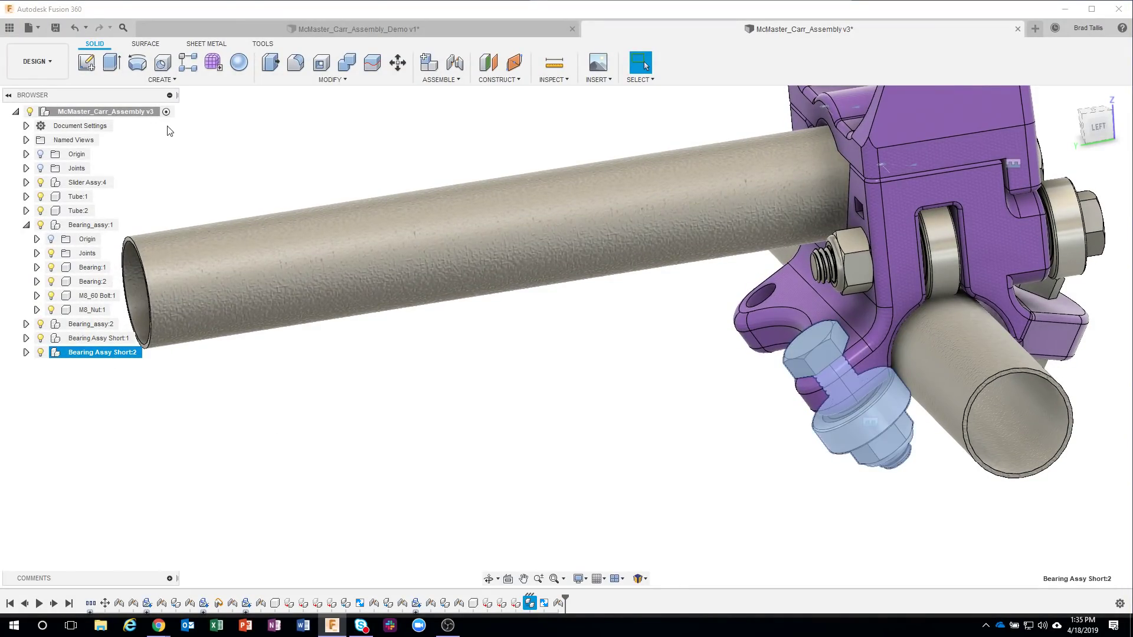
Step: Hide Bearing Assy Short:2 and copy it point to point from its lower-flange hole to the neighbouring empty hole
right_click(92, 353)
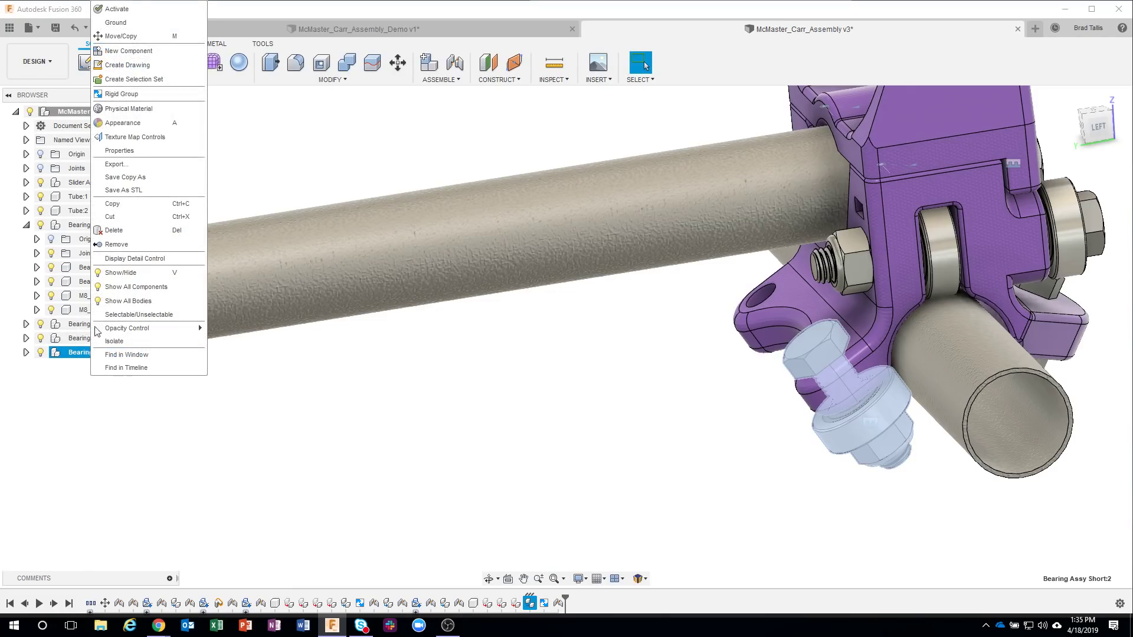
click(121, 36)
shift+middle_drag(862, 388, 815, 359)
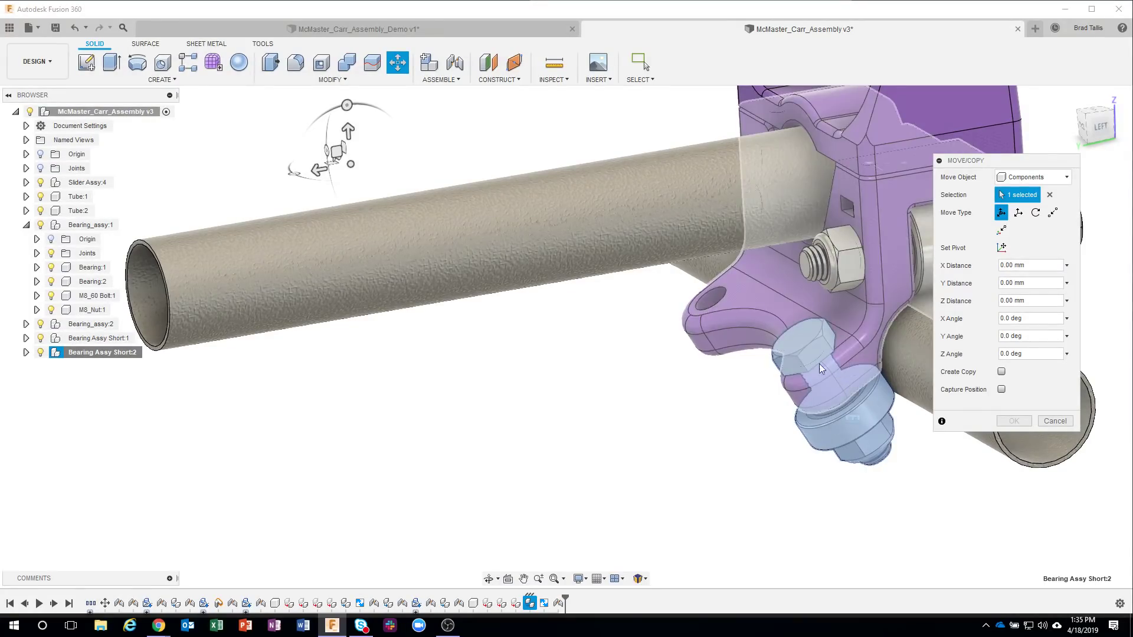
scroll(680, 444, up, 3)
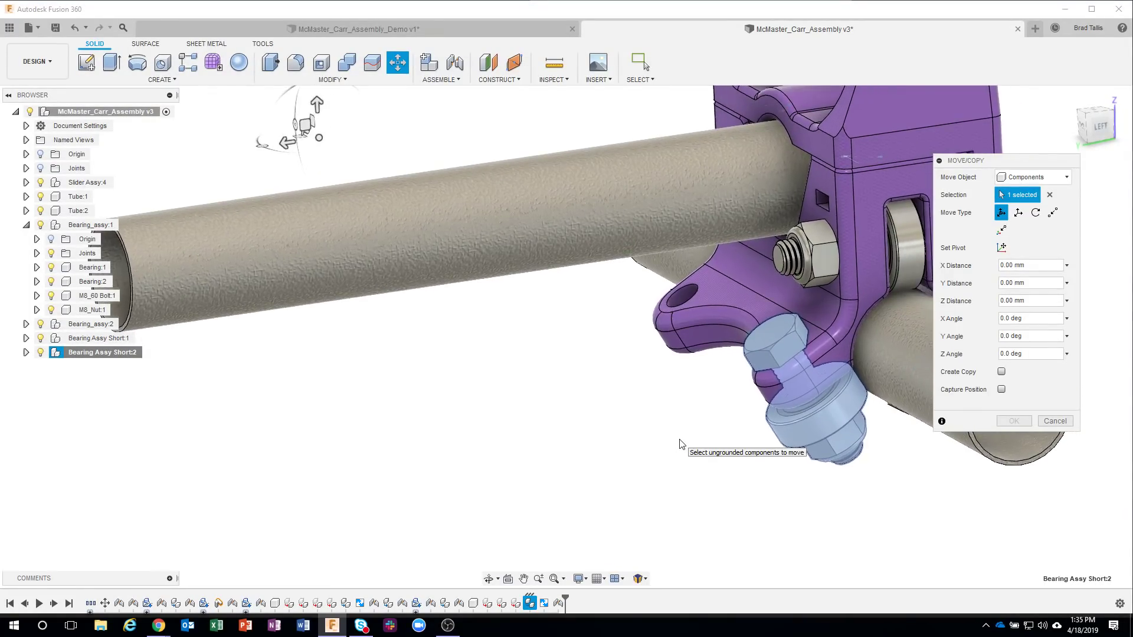
scroll(680, 443, up, 3)
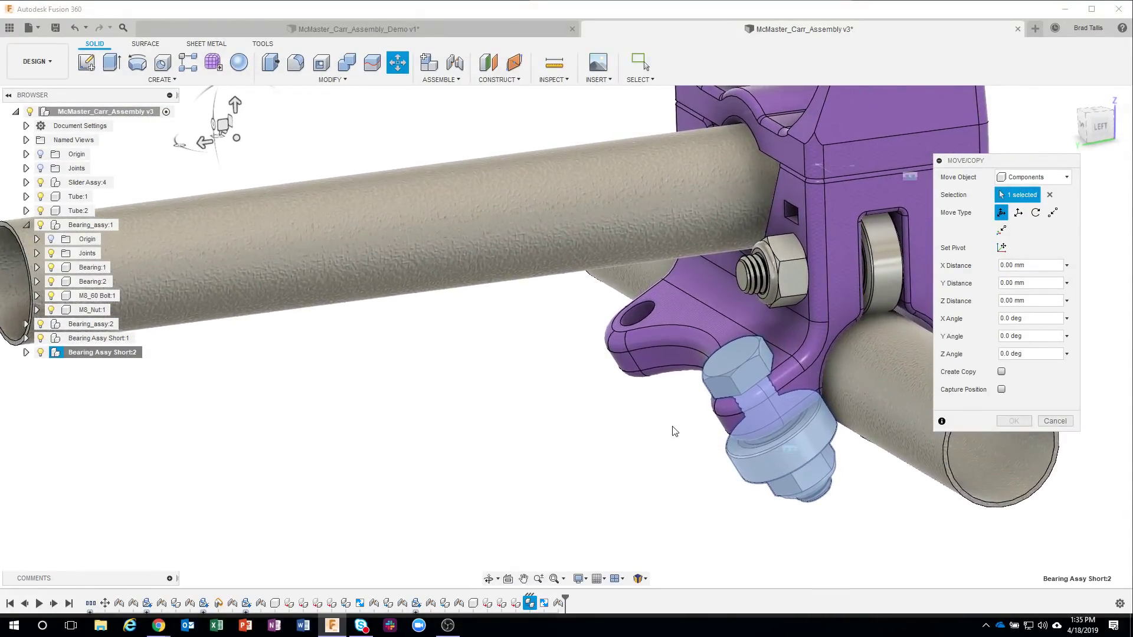
scroll(672, 427, down, 1)
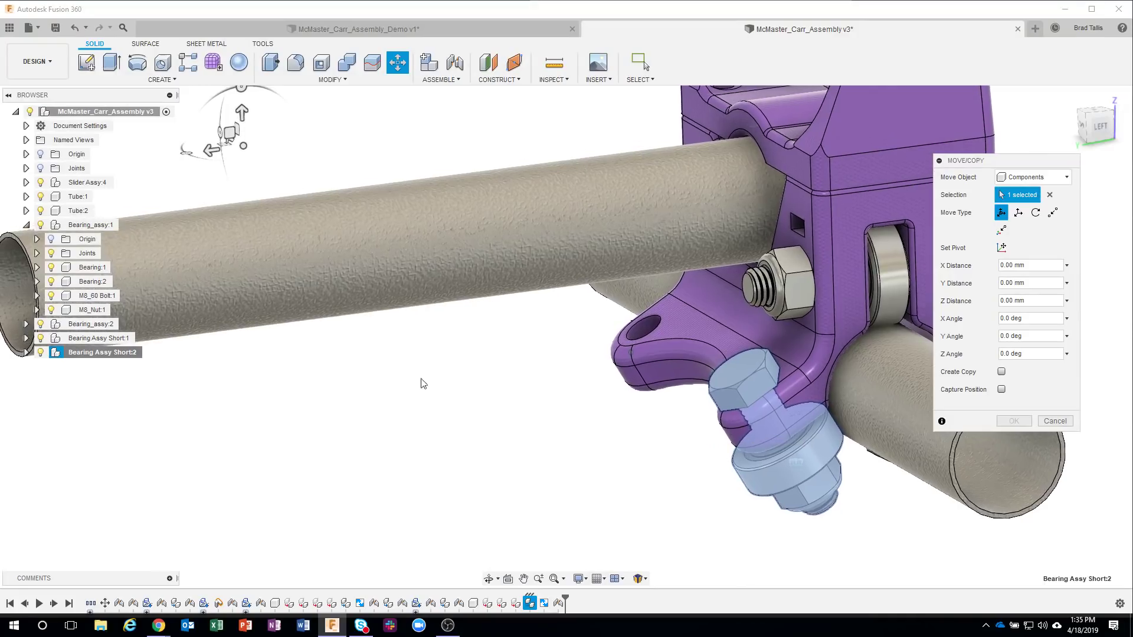
click(45, 356)
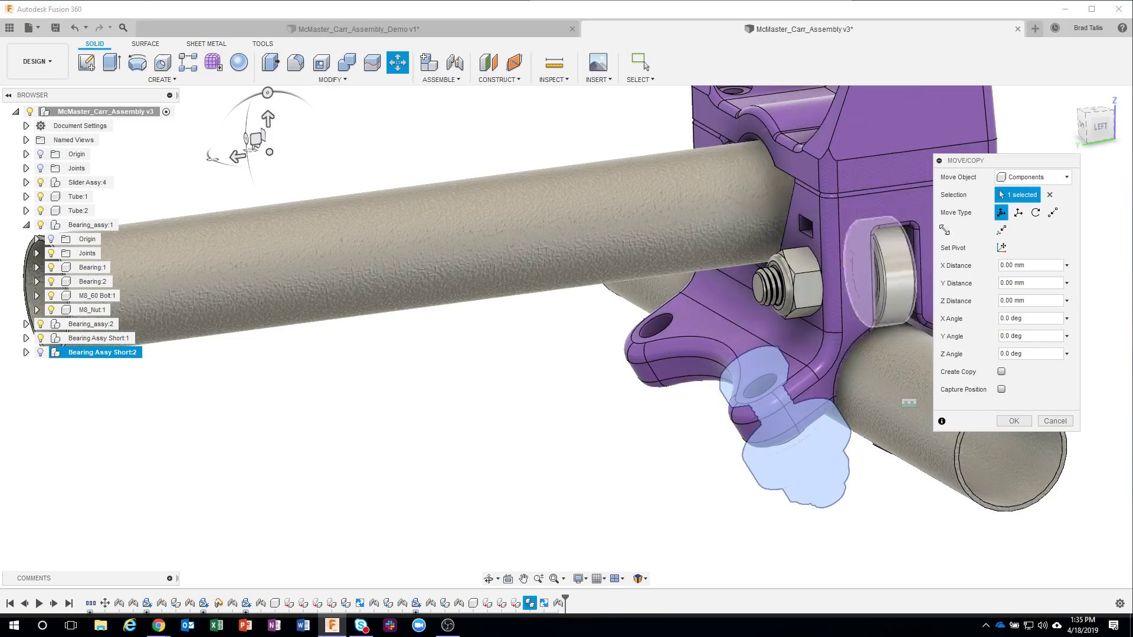
click(1001, 372)
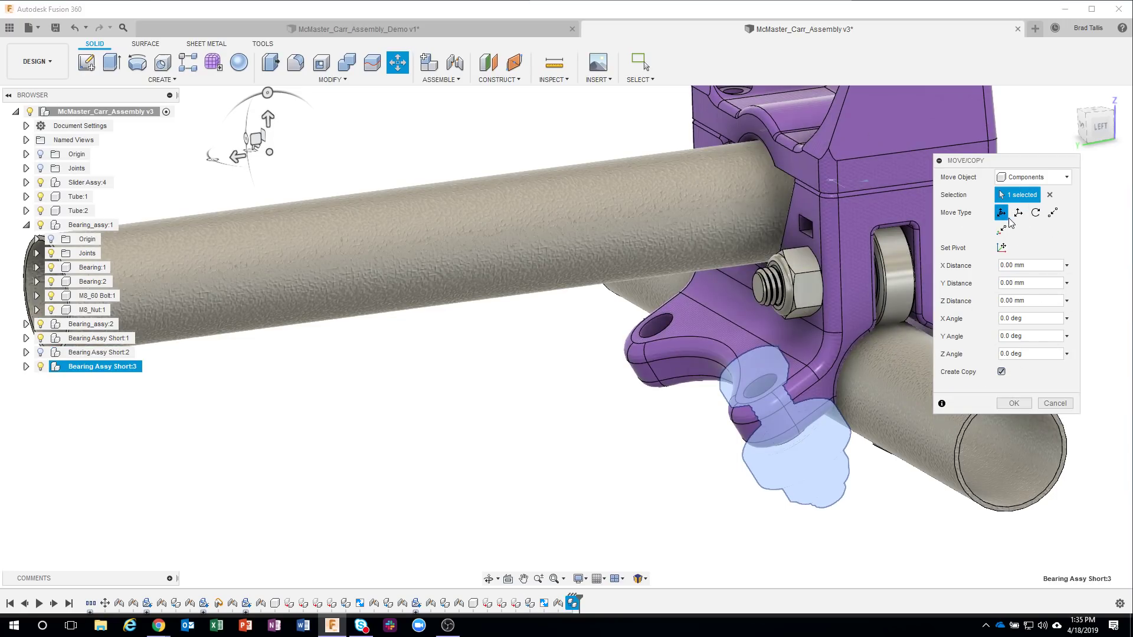
click(1053, 214)
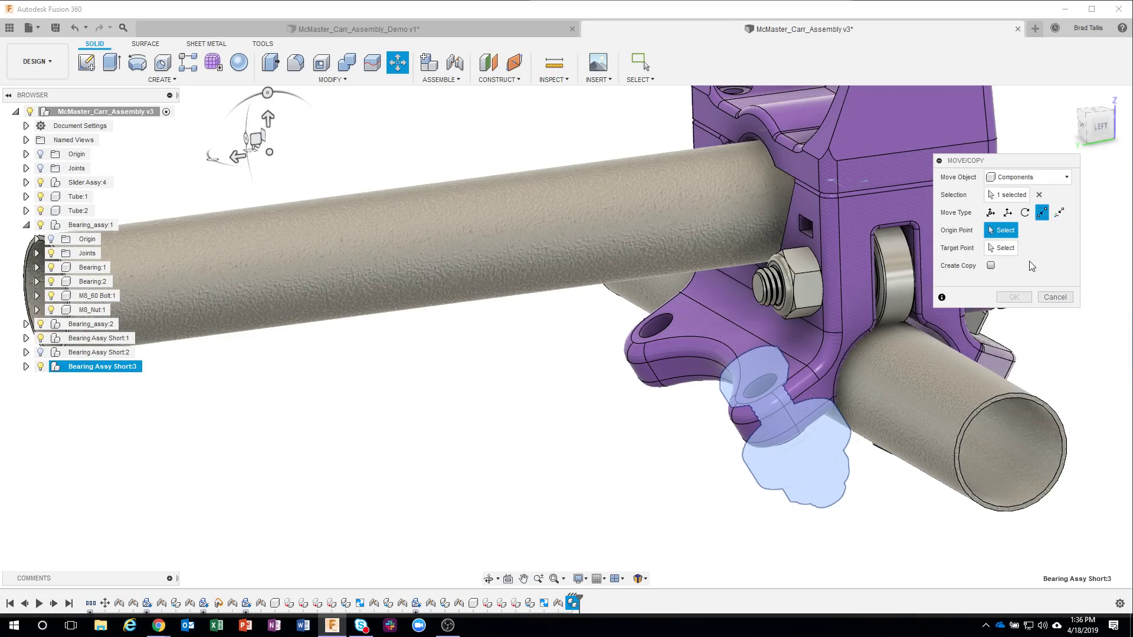
click(769, 372)
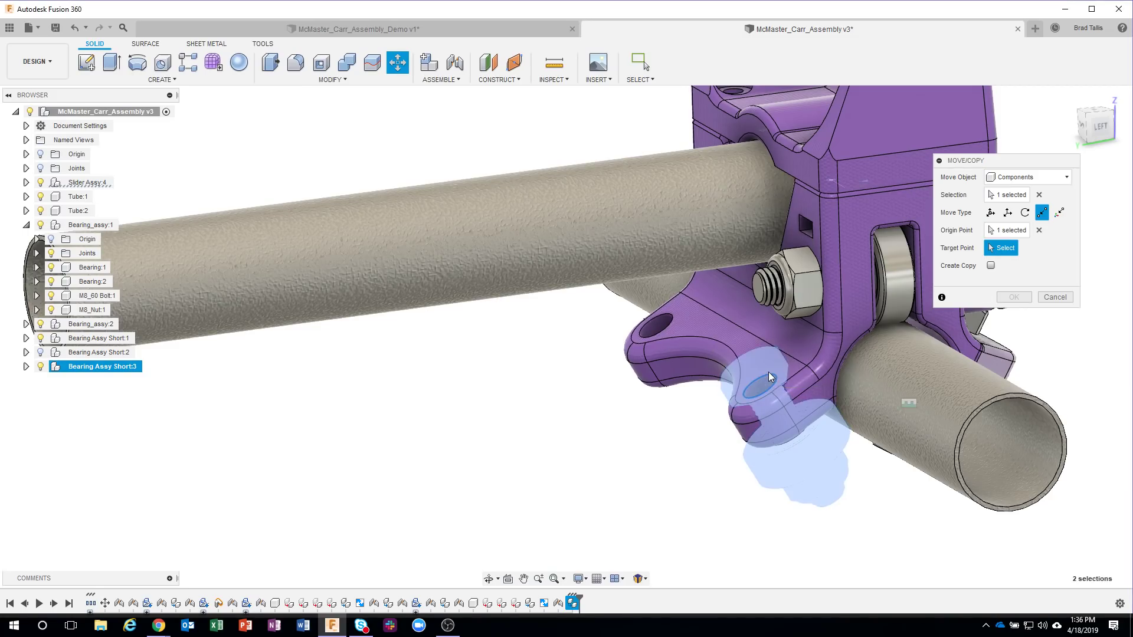
click(674, 317)
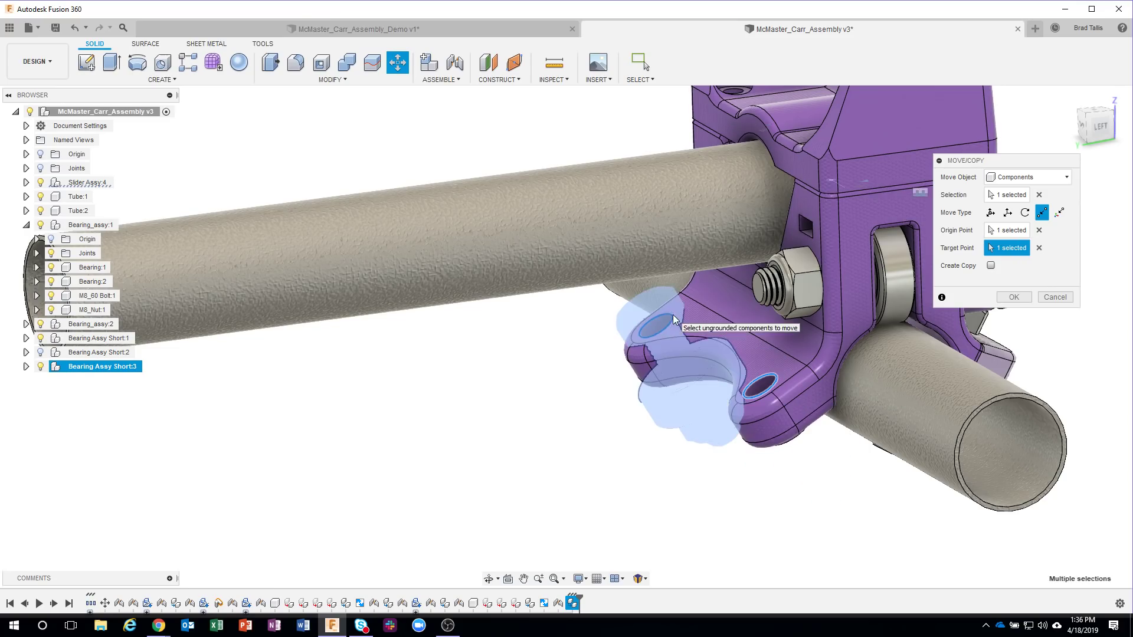
shift+middle_drag(891, 472, 941, 456)
click(1015, 297)
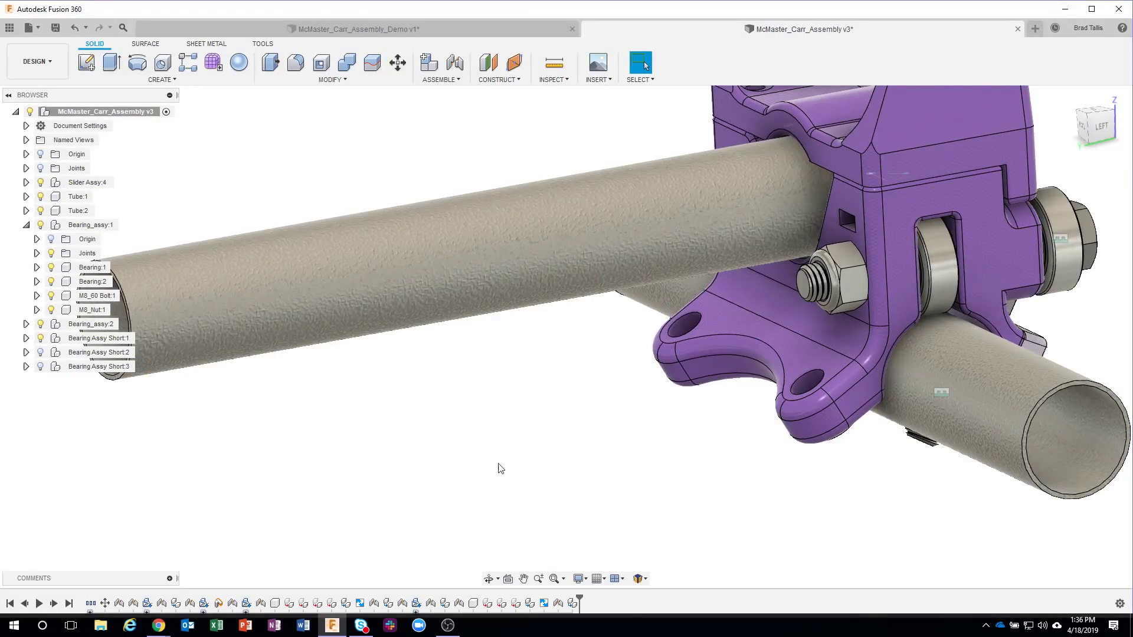
Step: Show Bearing Assy Short:2 and its new copy and view both on the lower flange
click(40, 353)
click(40, 367)
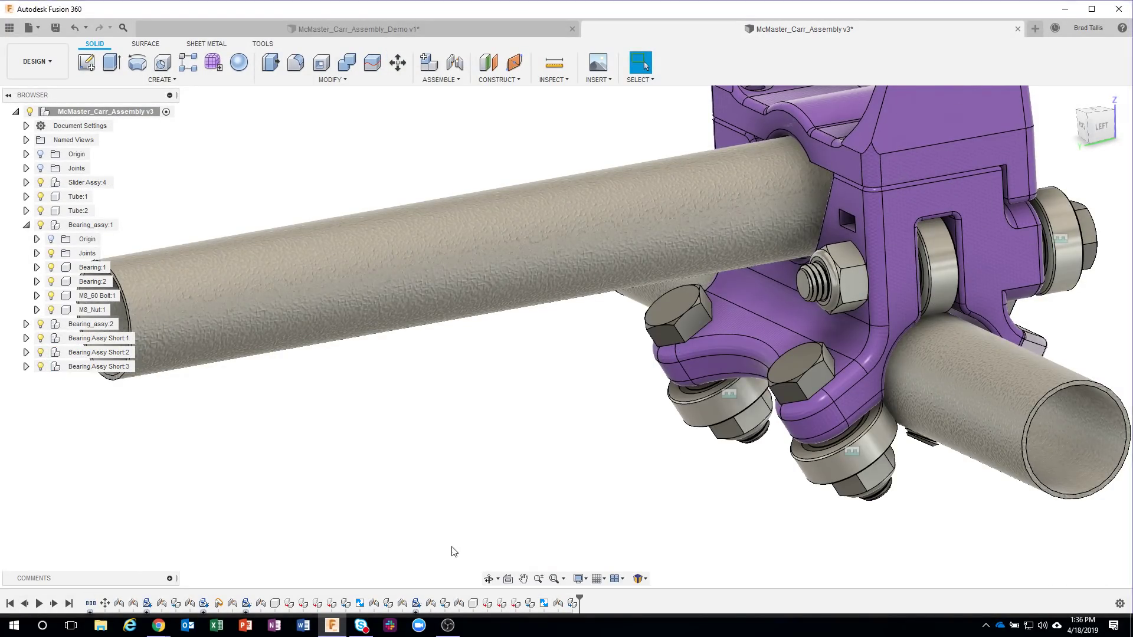
shift+middle_drag(671, 548, 749, 338)
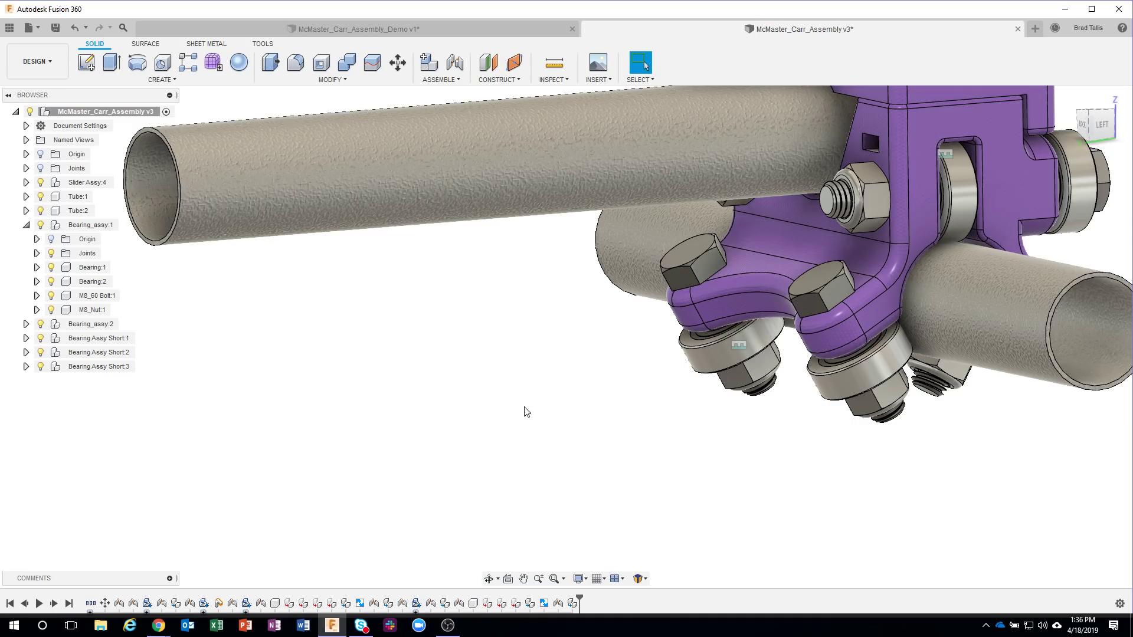
Step: Undo the two visibility changes and the point-to-point copy of the short bearing assembly
click(75, 27)
click(76, 30)
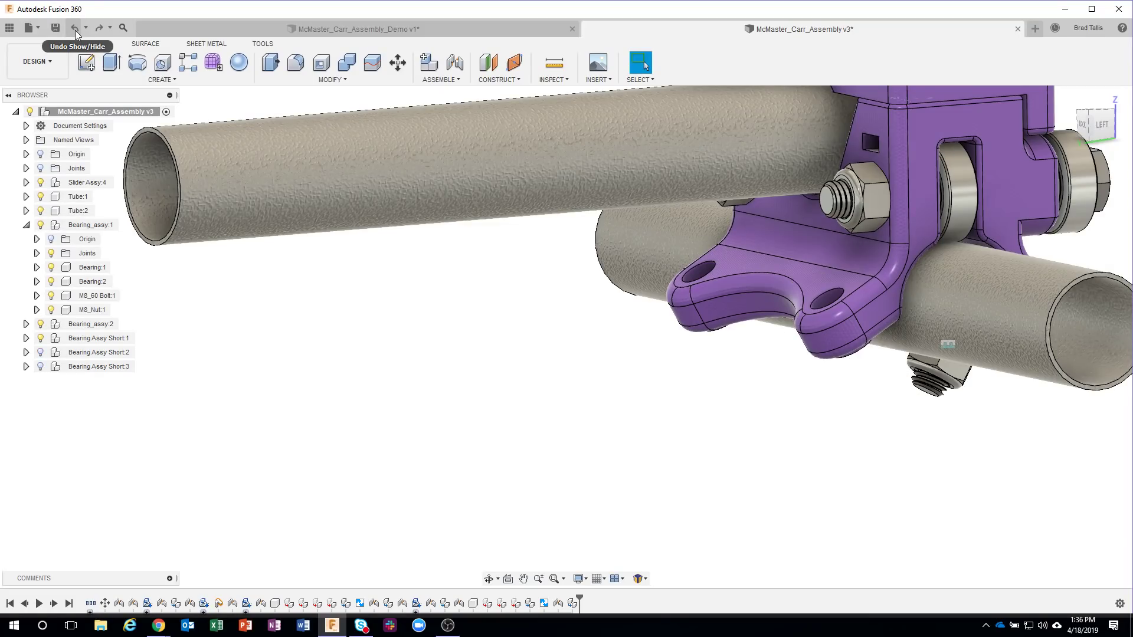
click(75, 30)
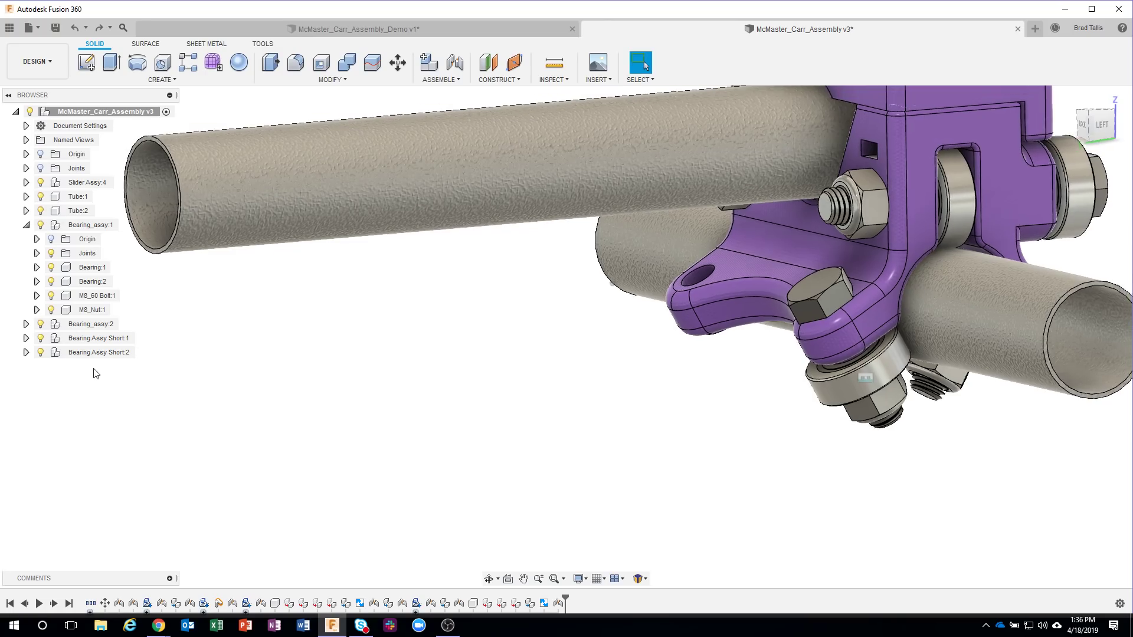
Step: Copy Bearing Assy Short:2 with a free move, shifting the copy about 31.596 mm in Y
click(89, 353)
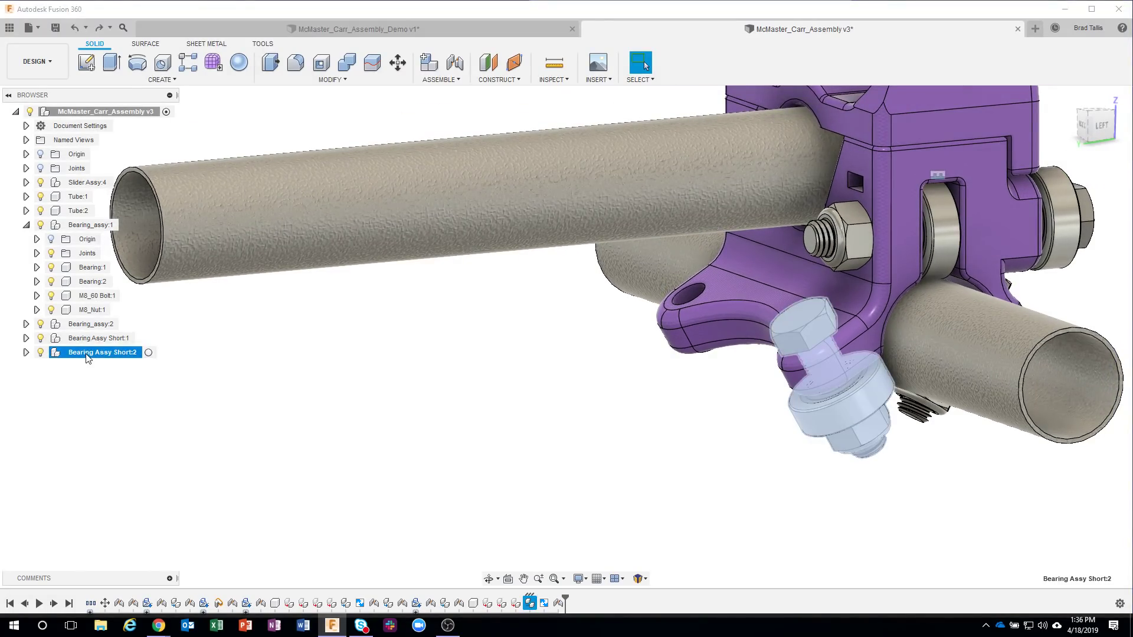
right_click(87, 354)
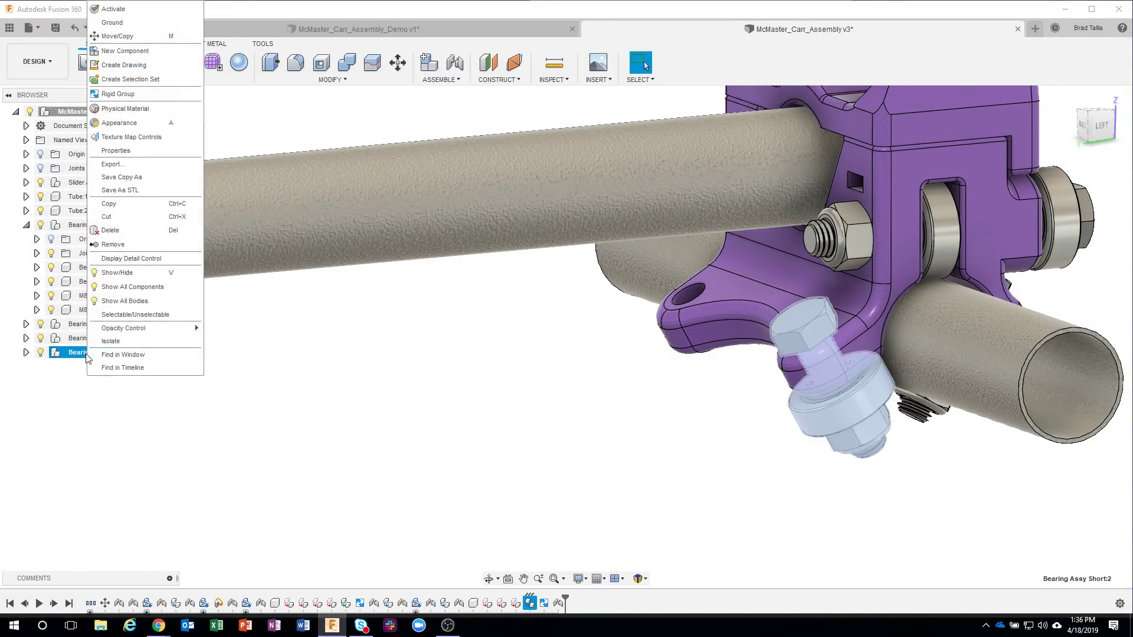
click(105, 37)
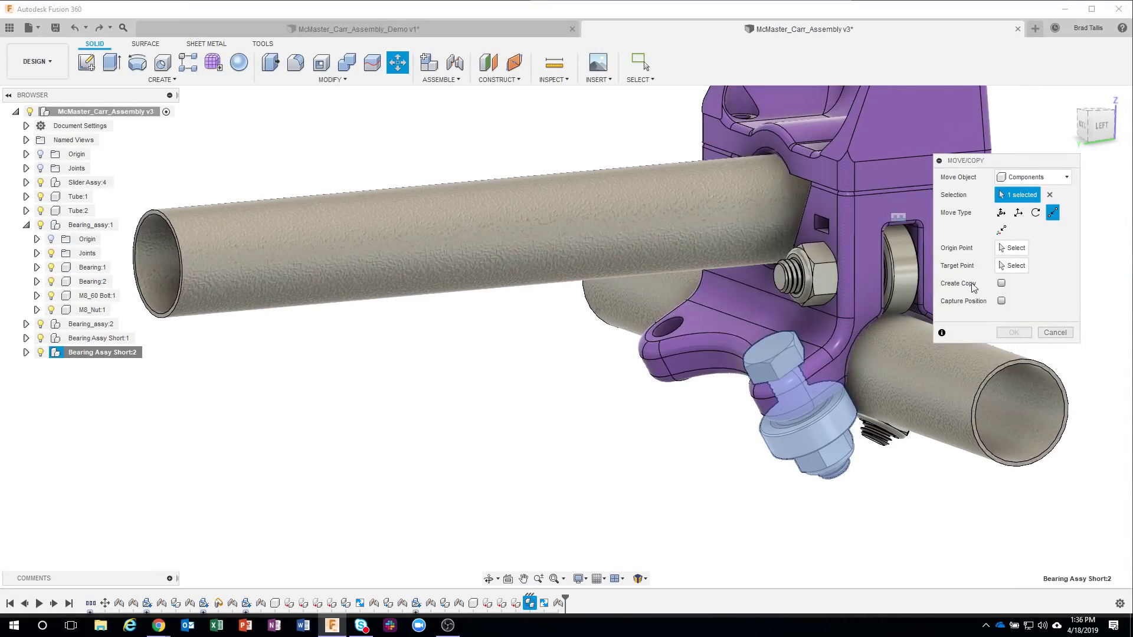
click(1002, 284)
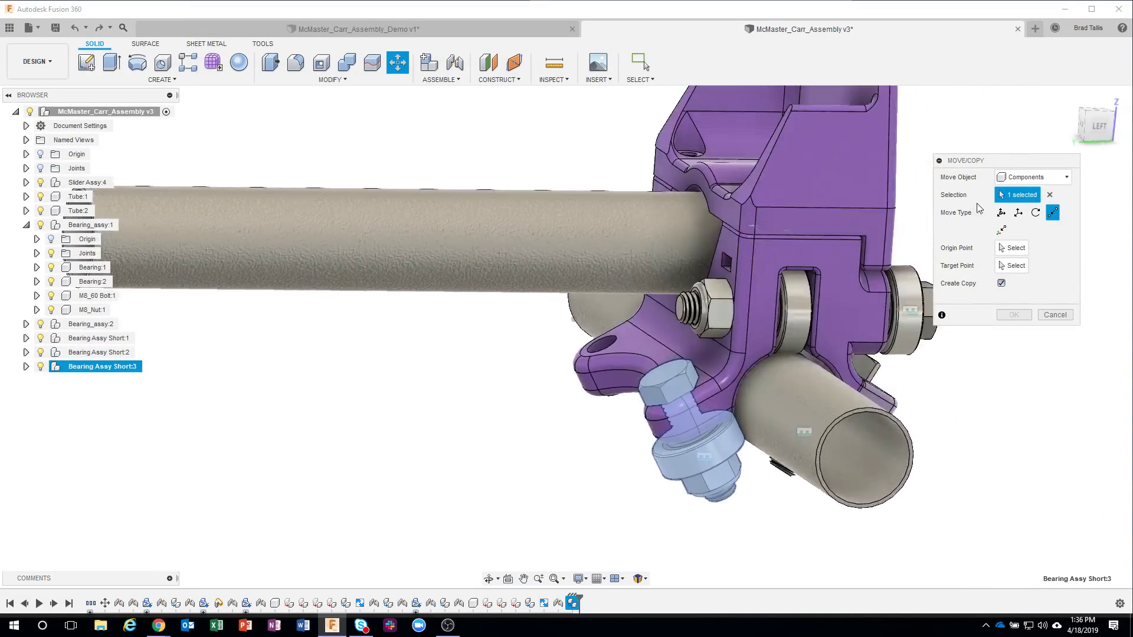
click(1002, 212)
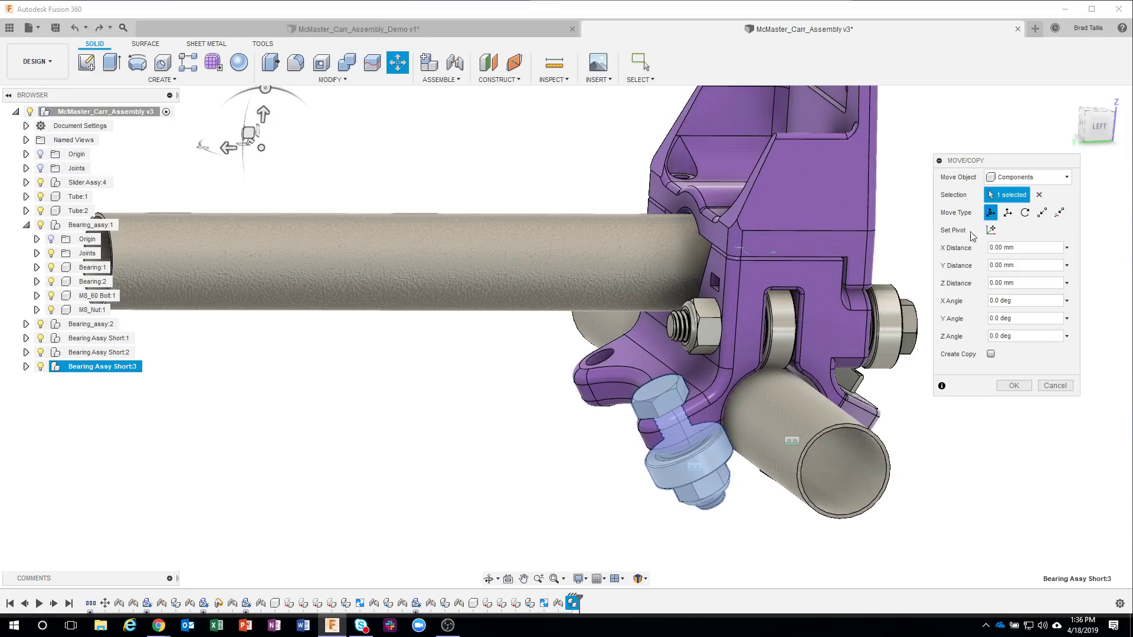
scroll(283, 180, down, 1)
drag(300, 211, 195, 215)
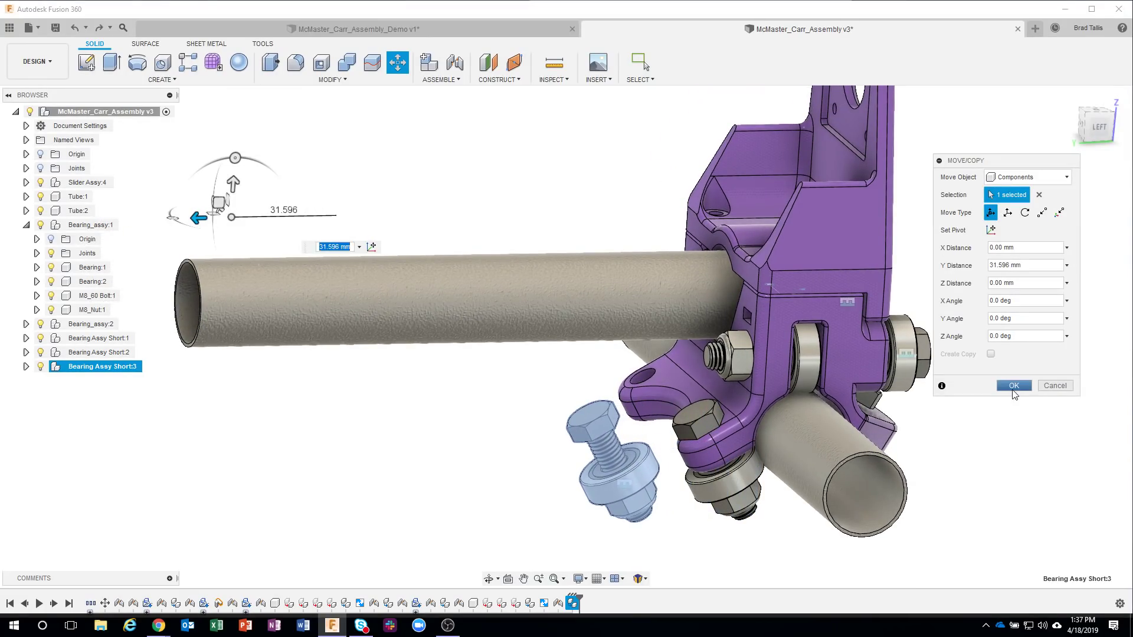
click(1013, 387)
Step: Test the new short bearing assembly copy with a brief free move and revert its position
scroll(584, 413, up, 3)
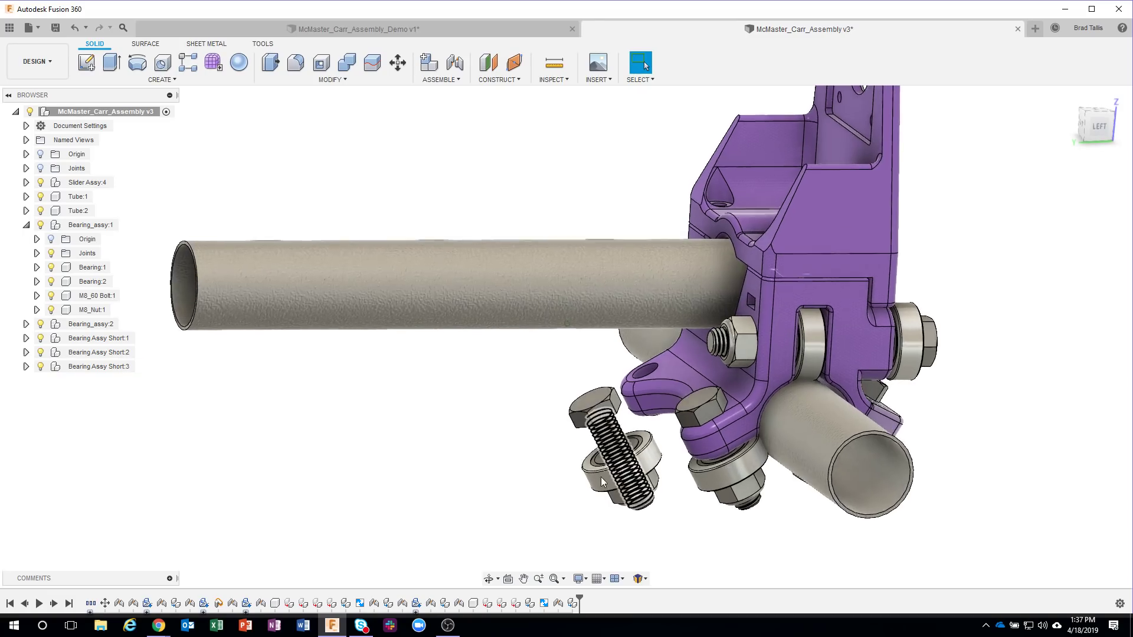
drag(563, 479, 535, 464)
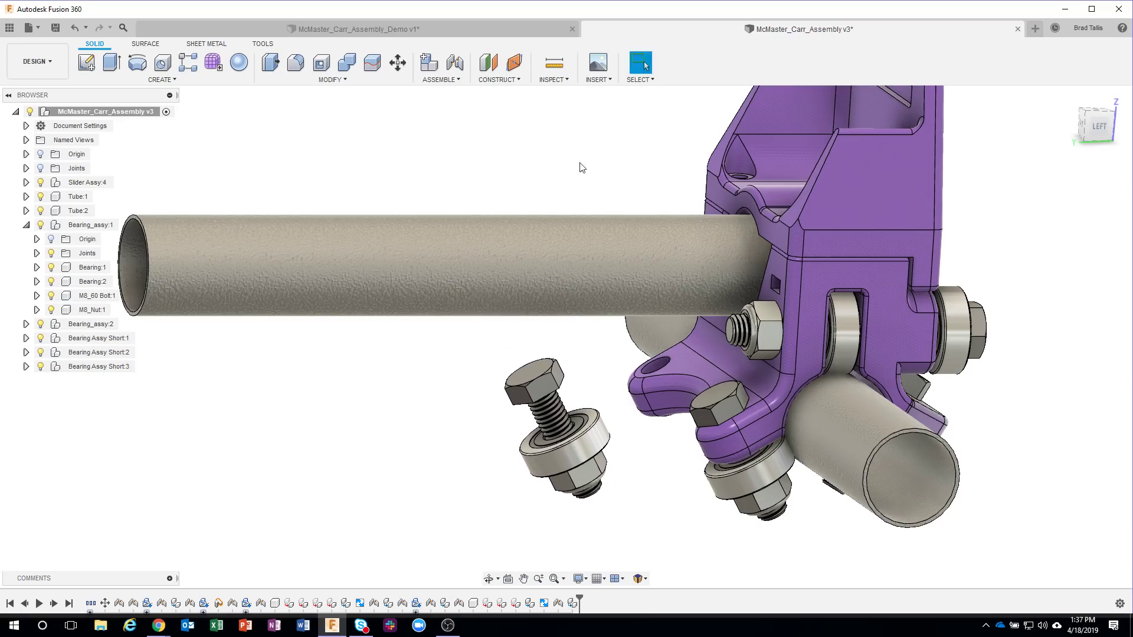
click(706, 63)
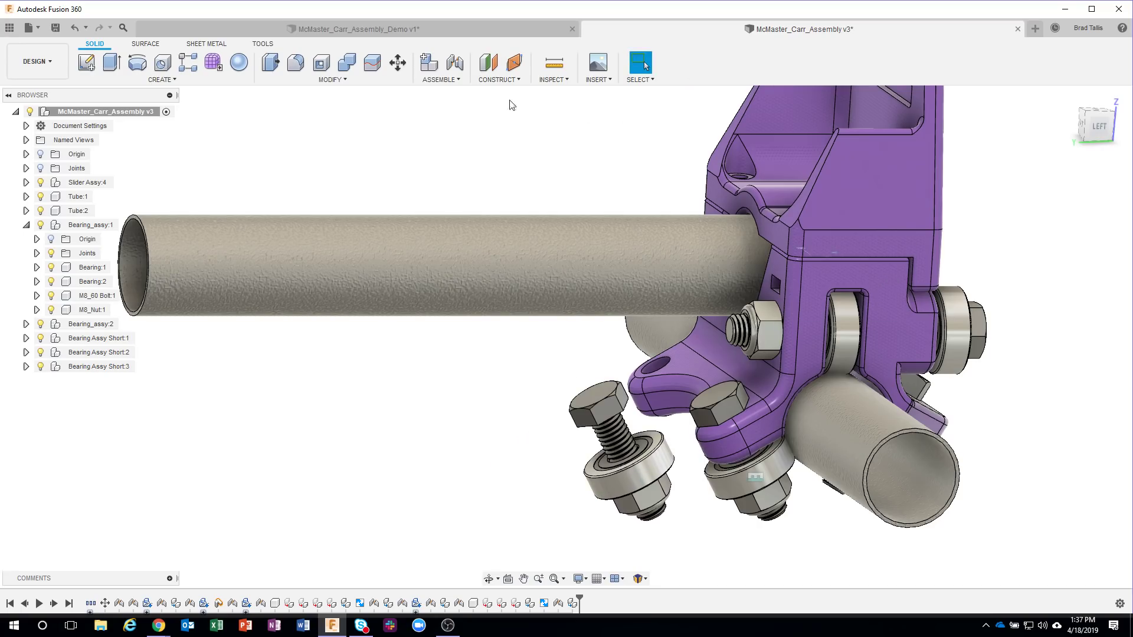
Step: Join the new short assembly rigidly, with the screw head's underside centred on the lower flange's remaining empty hole
click(457, 70)
scroll(578, 419, up, 5)
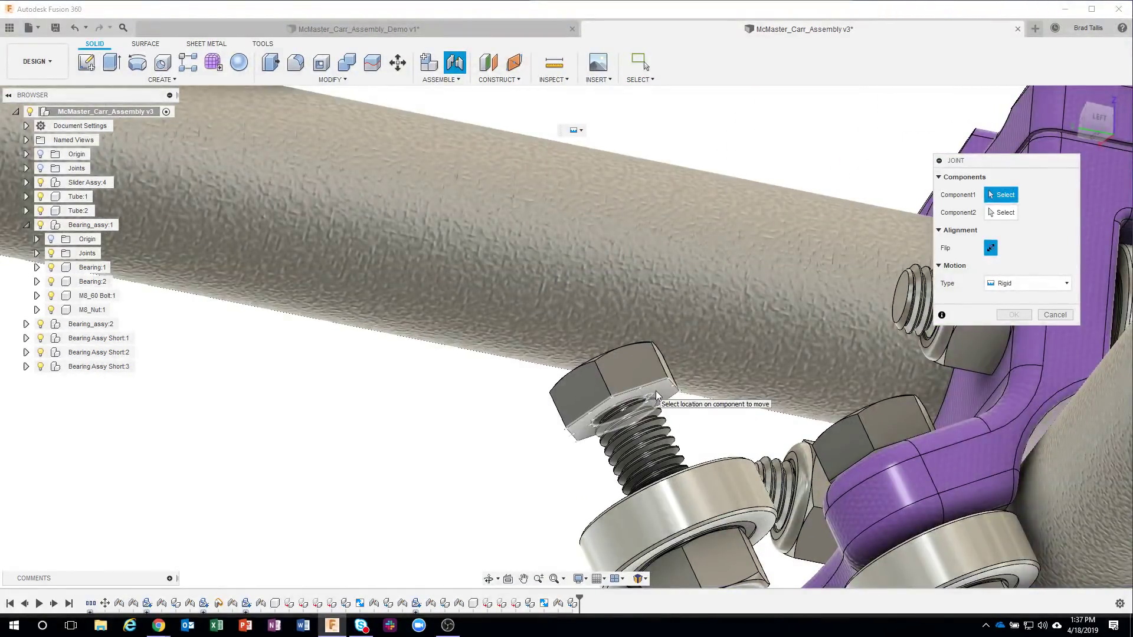
mouse_move(657, 395)
shift+middle_down()
mouse_move(686, 389)
mouse_move(671, 383)
shift+middle_up()
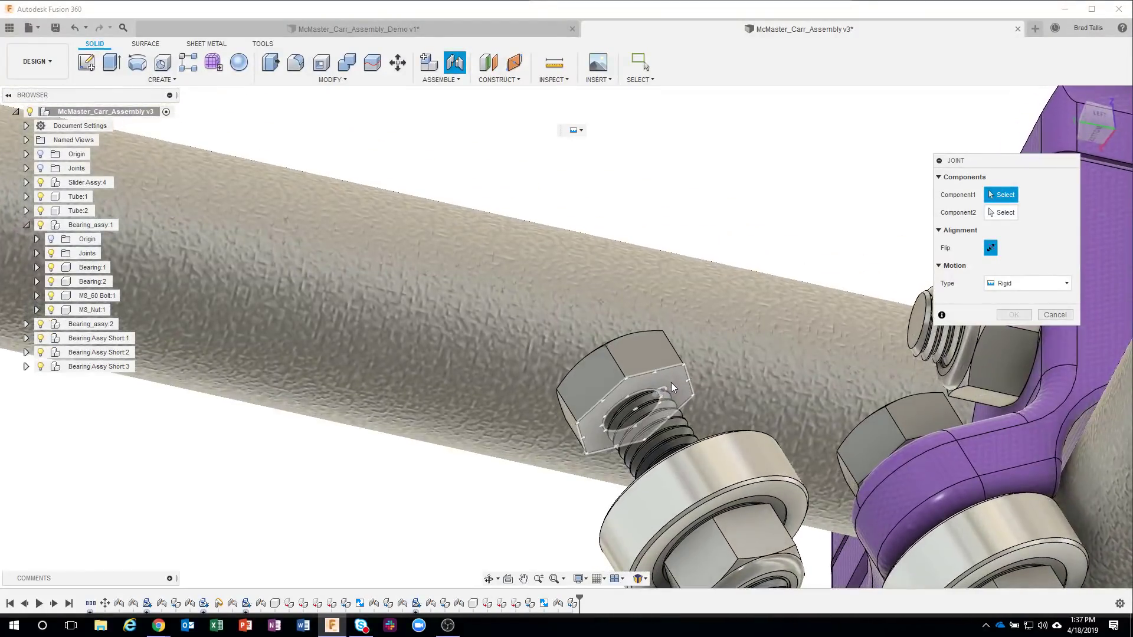
click(632, 413)
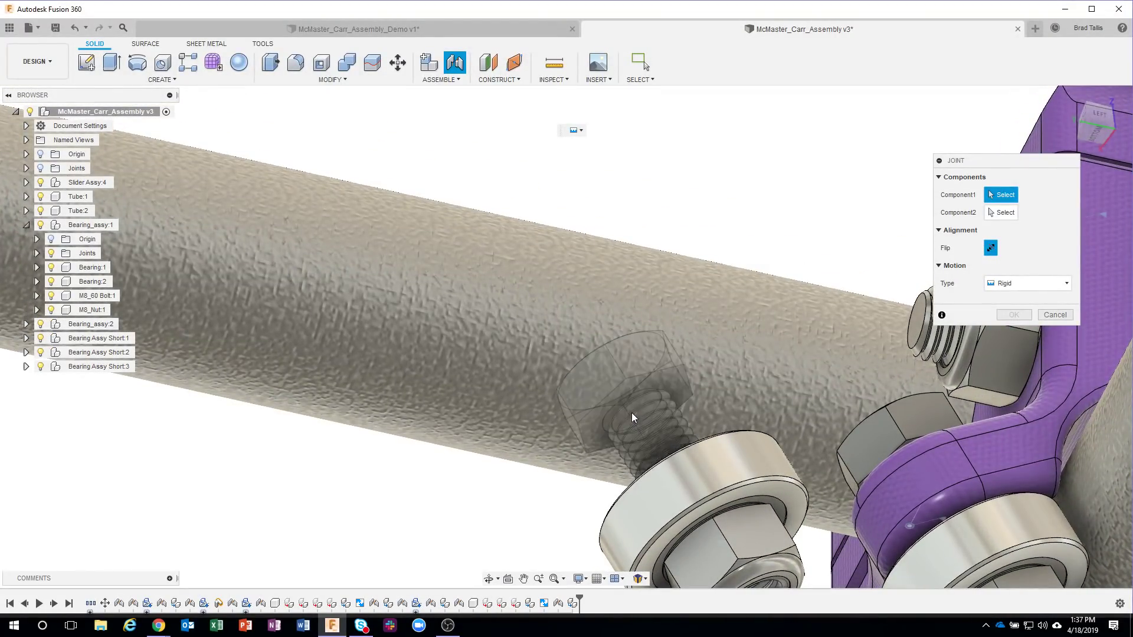
scroll(638, 416, up, 8)
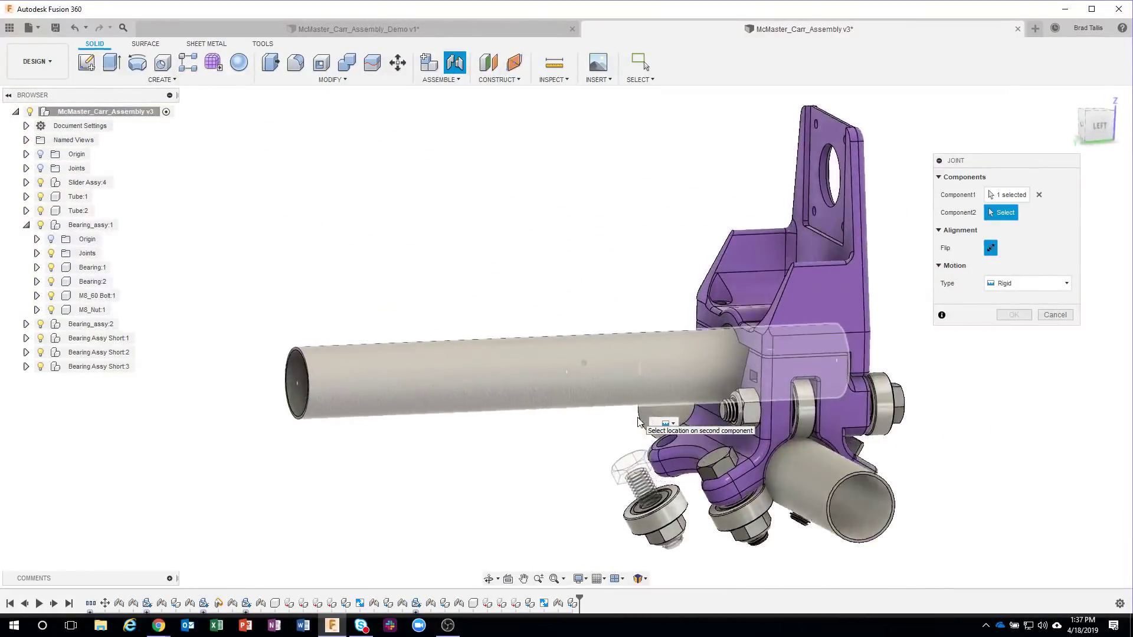
scroll(682, 422, up, 3)
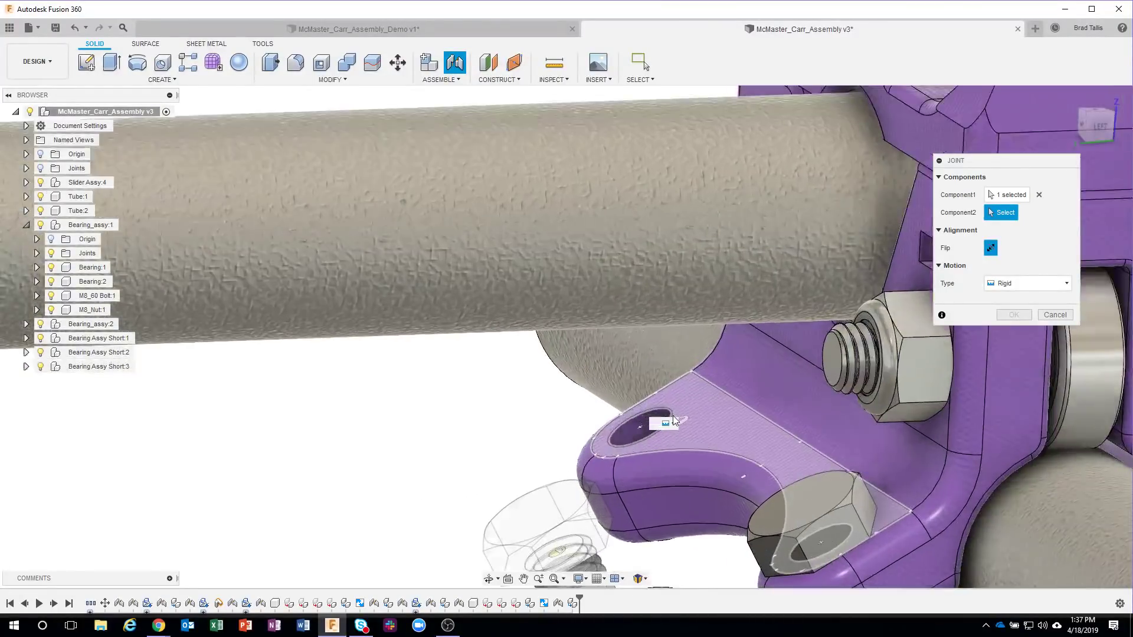
click(645, 407)
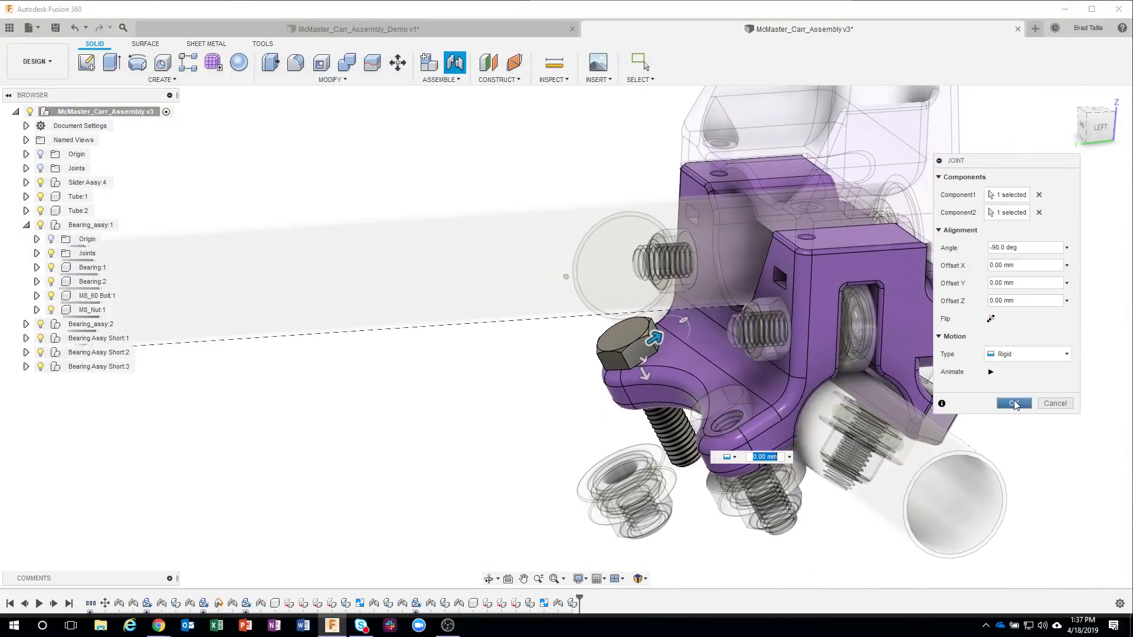
click(1014, 402)
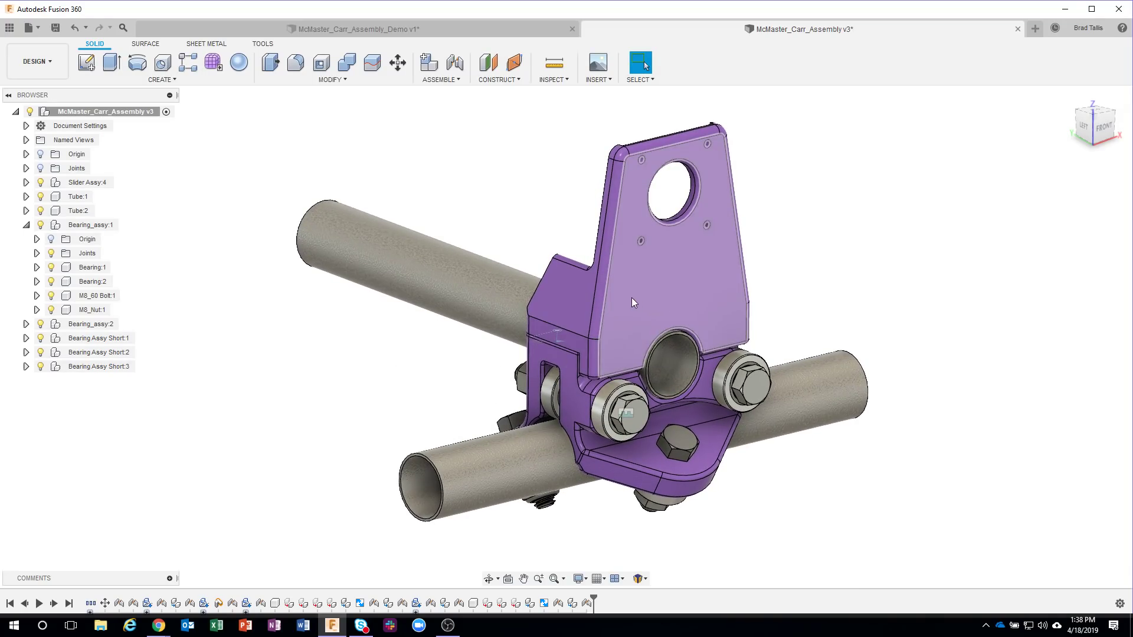
Step: Test-move the slider with its bearing assemblies relative to the two tubes and revert its position
drag(631, 298, 685, 264)
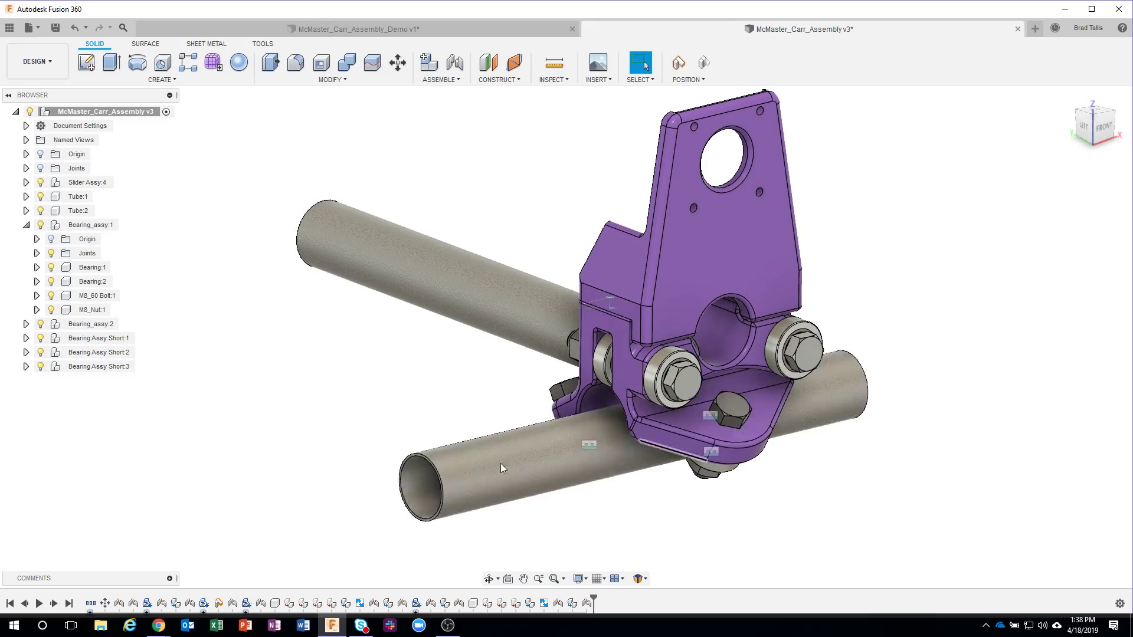
click(703, 63)
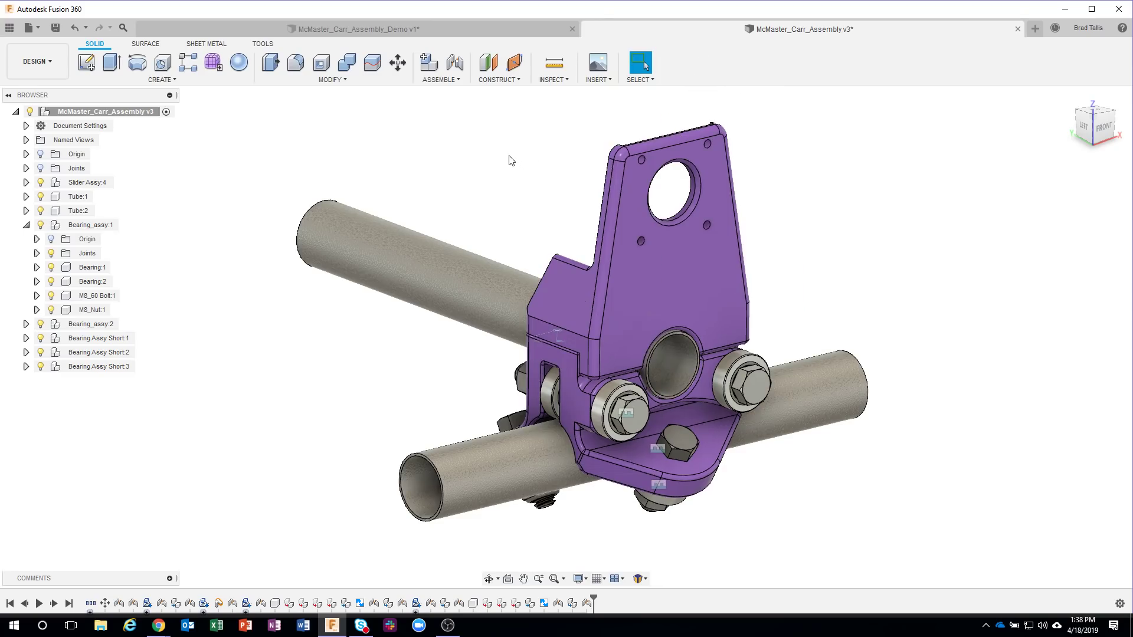
Step: Create a rigid group from Tube:1 and the slider's bottom part, including child components
scroll(509, 159, up, 3)
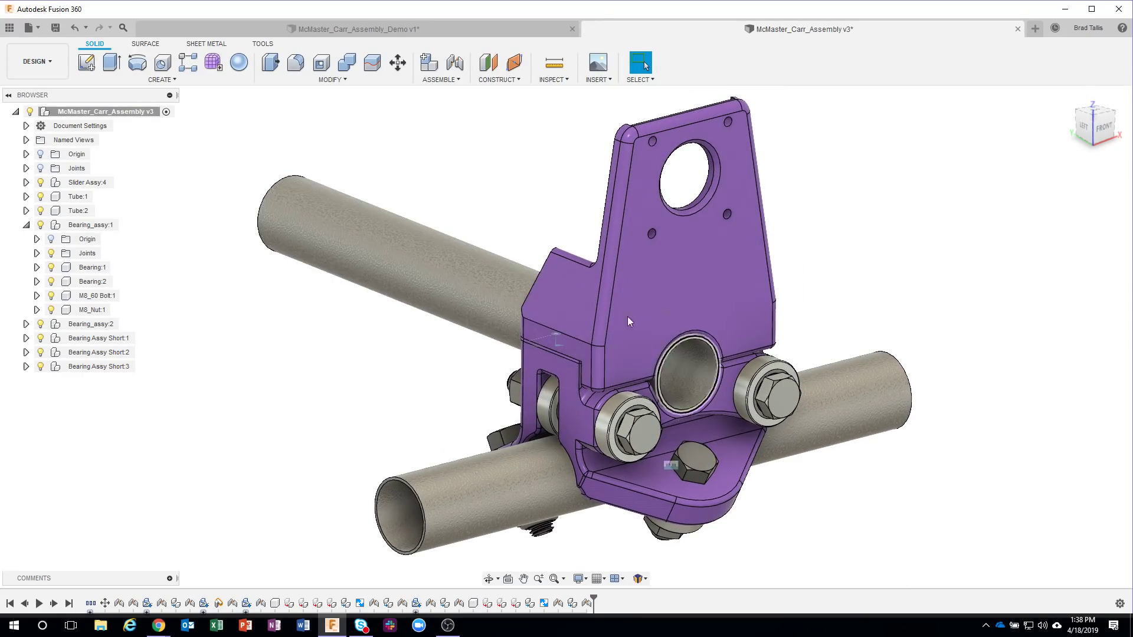
click(423, 81)
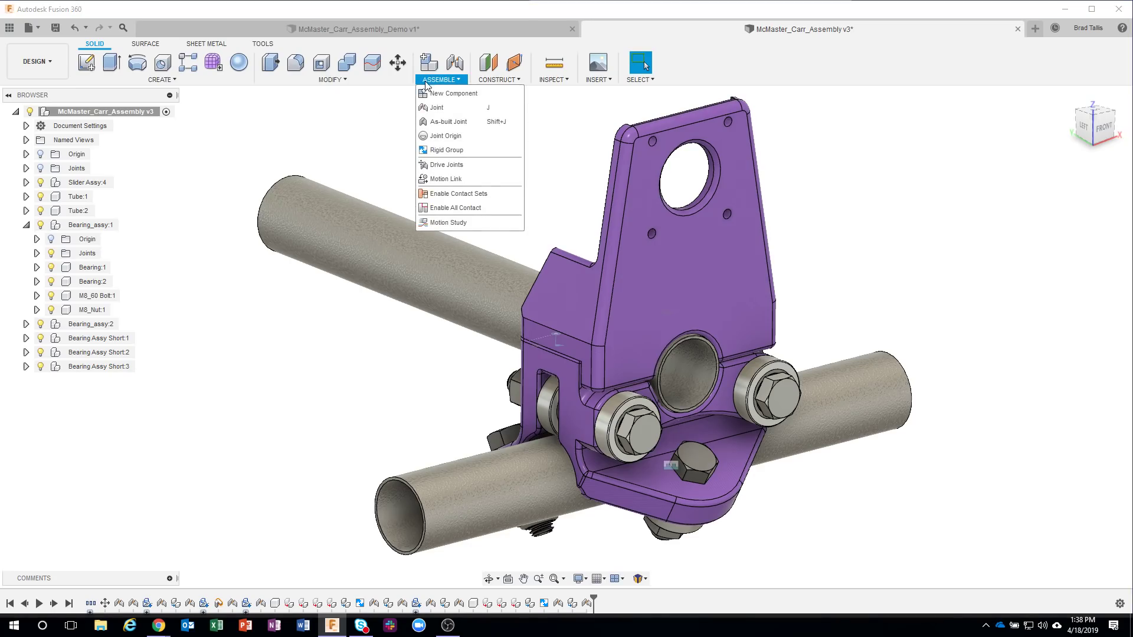
click(453, 152)
click(483, 276)
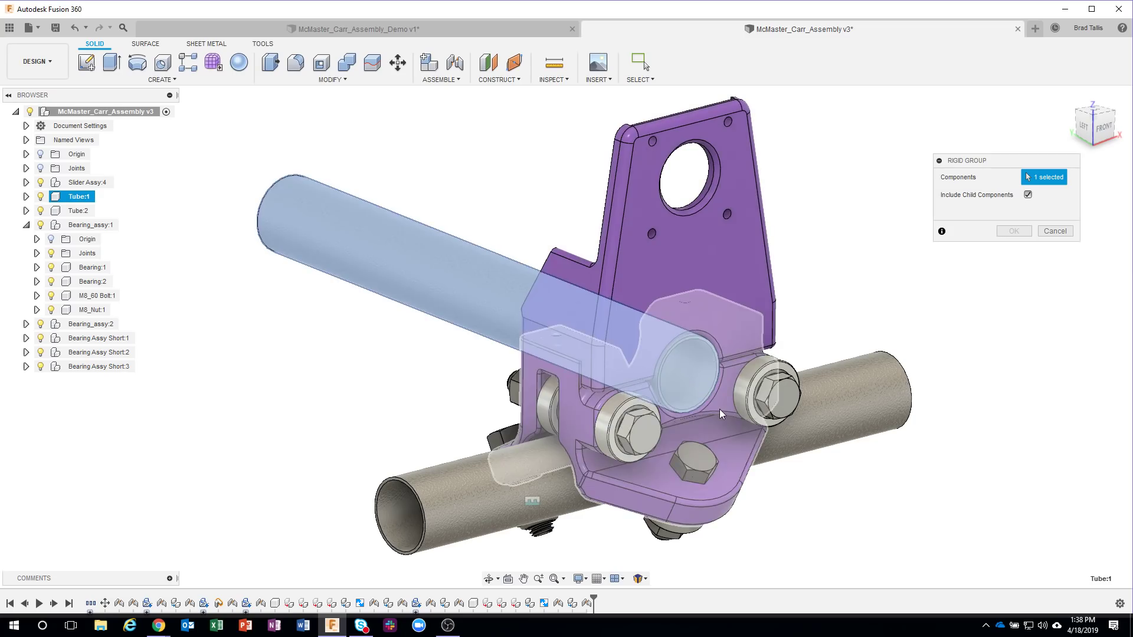
click(720, 412)
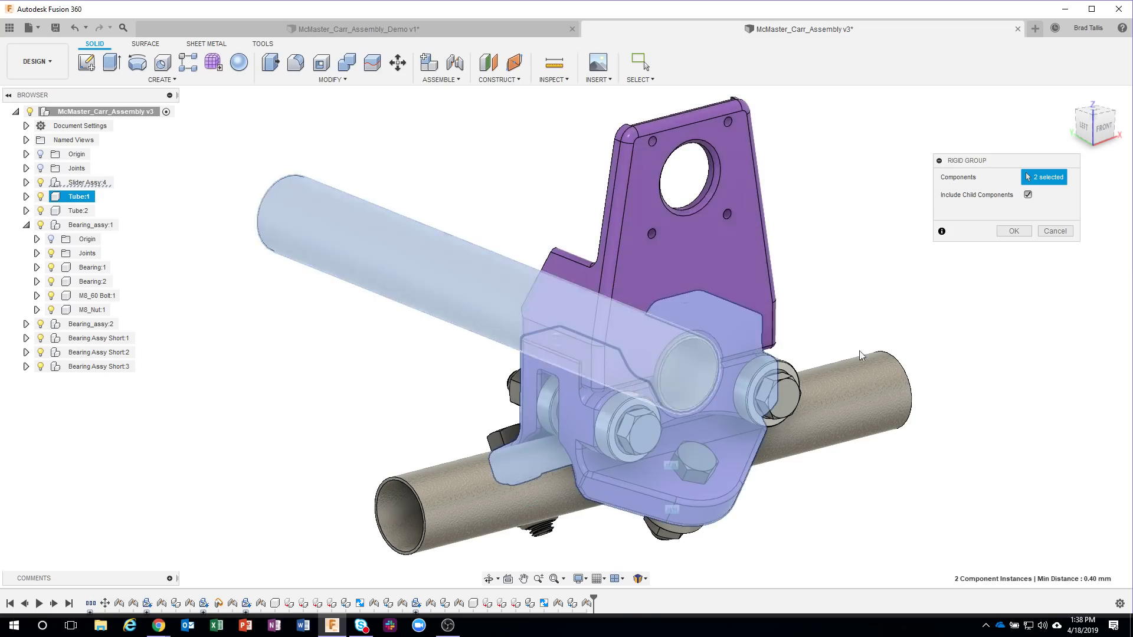
click(1014, 232)
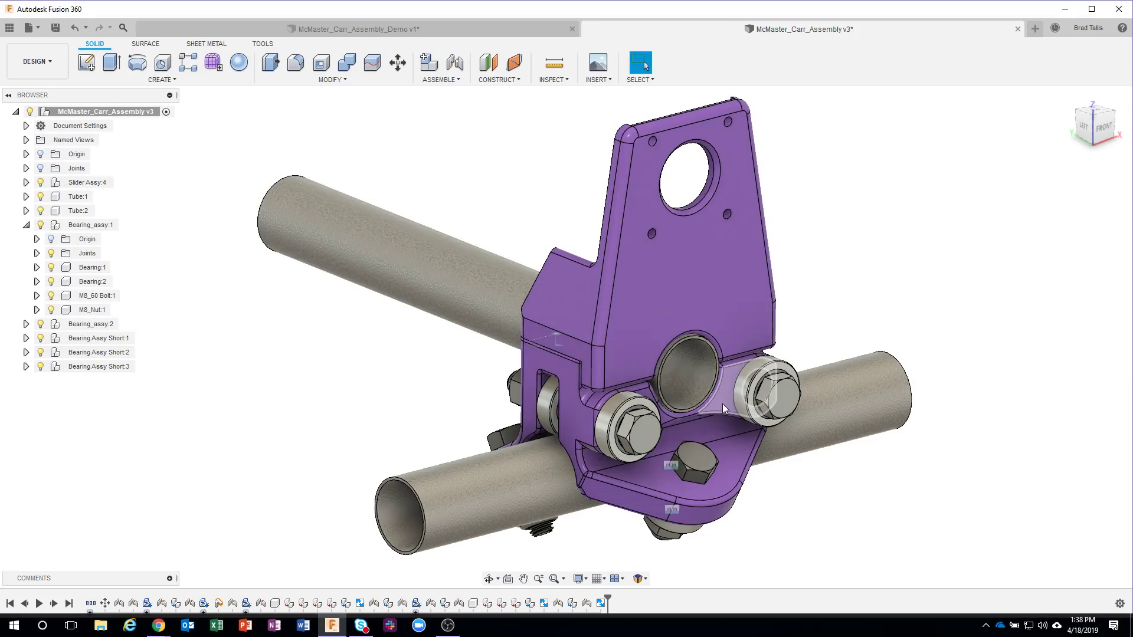
Step: Test-move the slider together with Tube:1 relative to Tube:2 and revert its position
drag(722, 404, 719, 234)
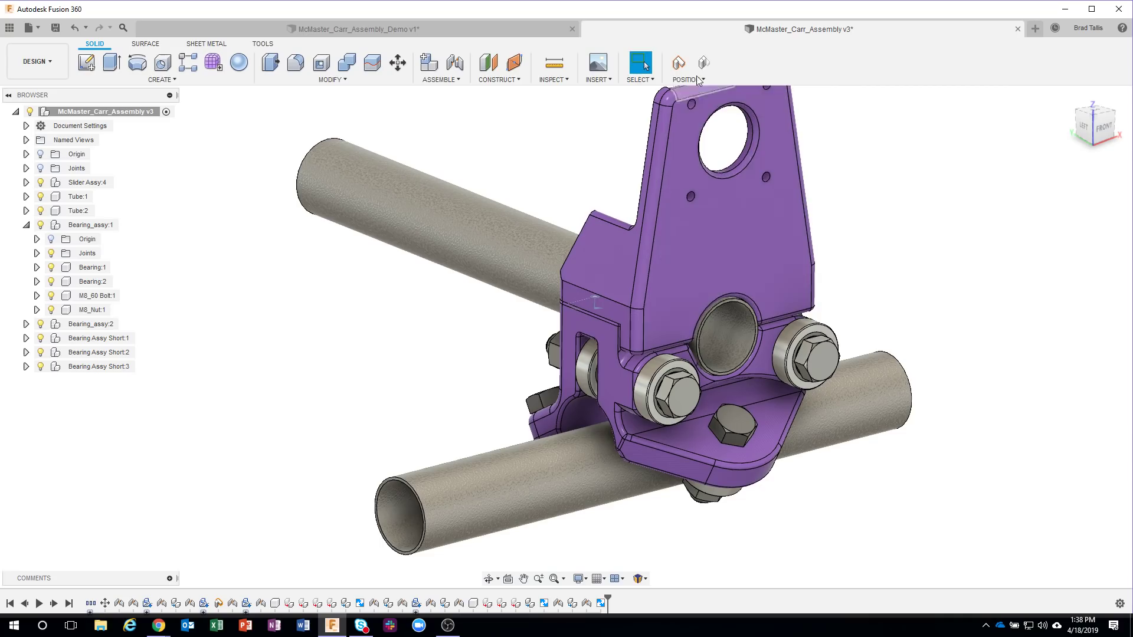
click(704, 63)
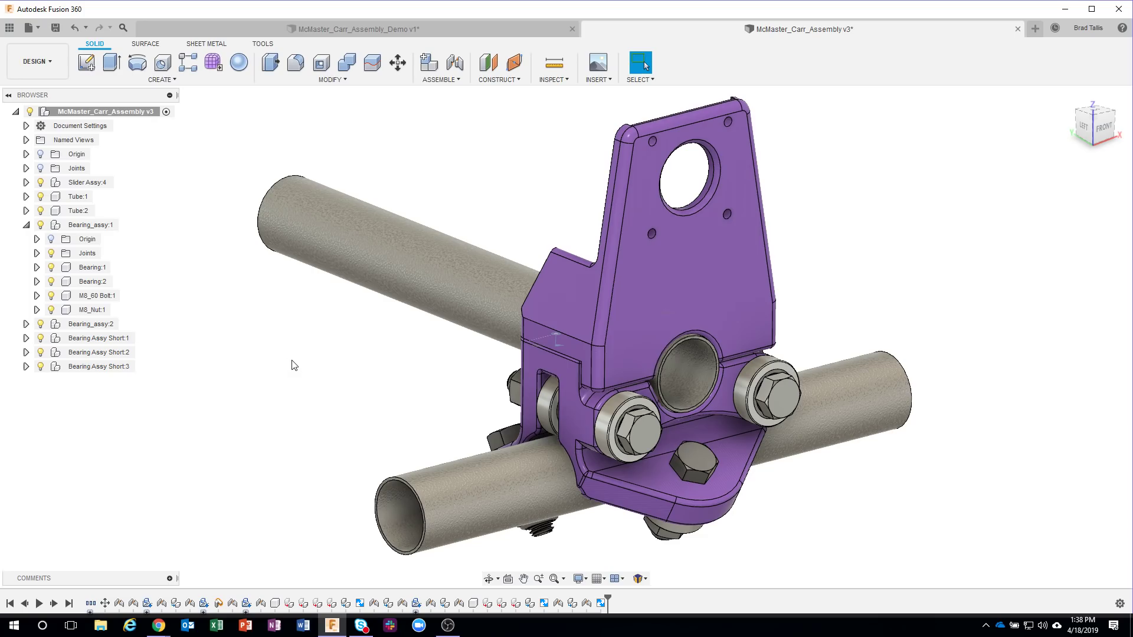
Step: Add an as-built slider joint between the slider's bottom part and Tube:2, positioned at the tube's middle with motion along the Z Axis
middle_drag(306, 362, 311, 359)
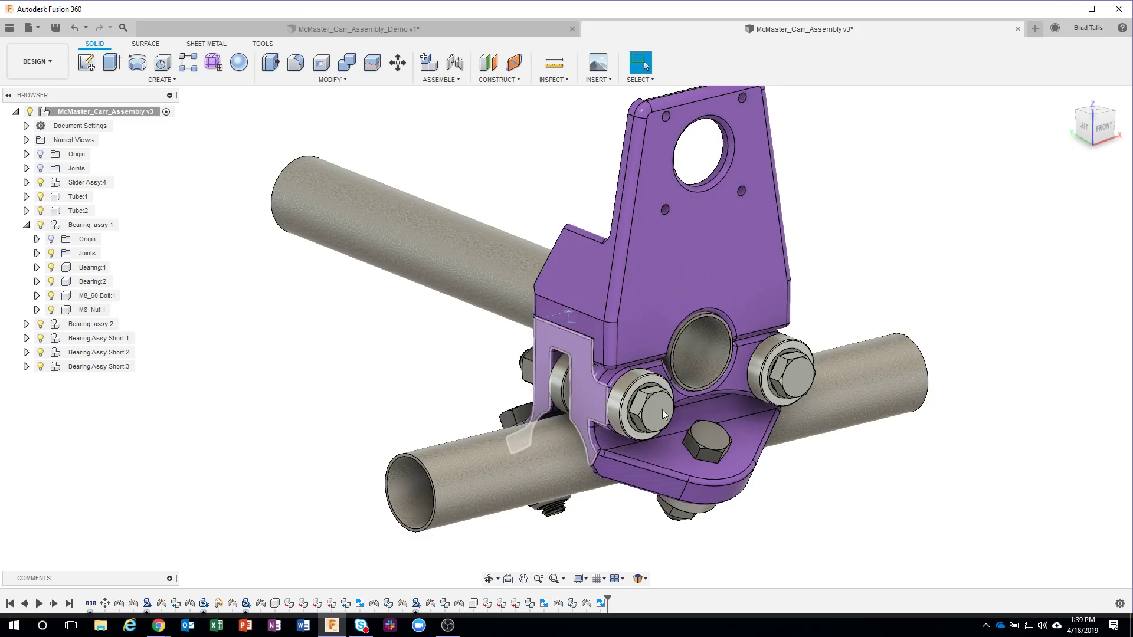
click(455, 81)
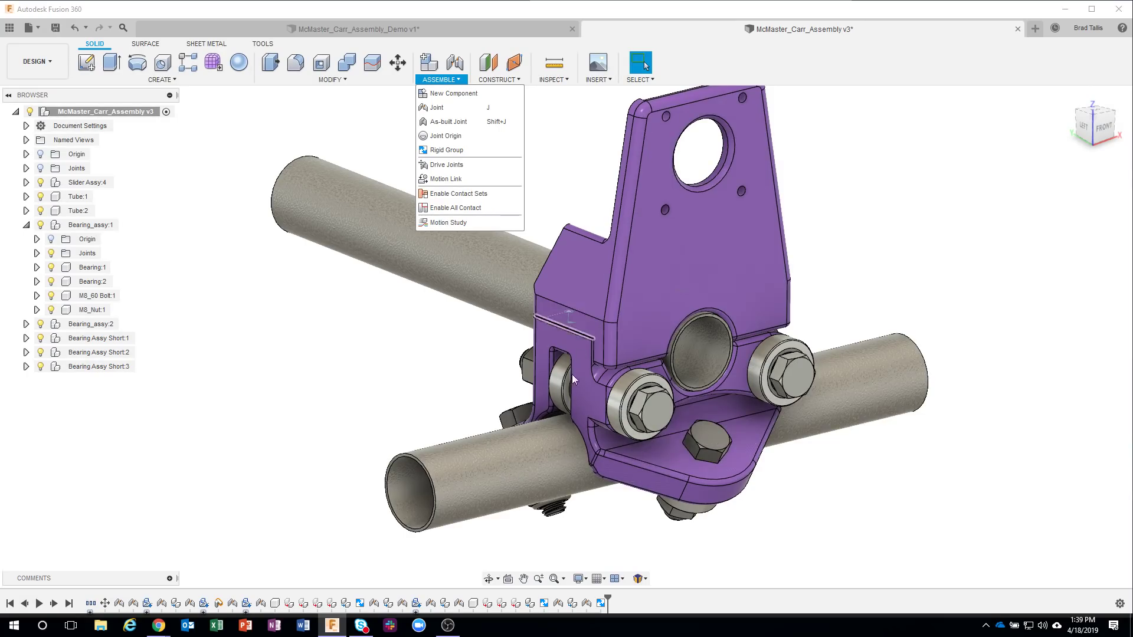
click(448, 121)
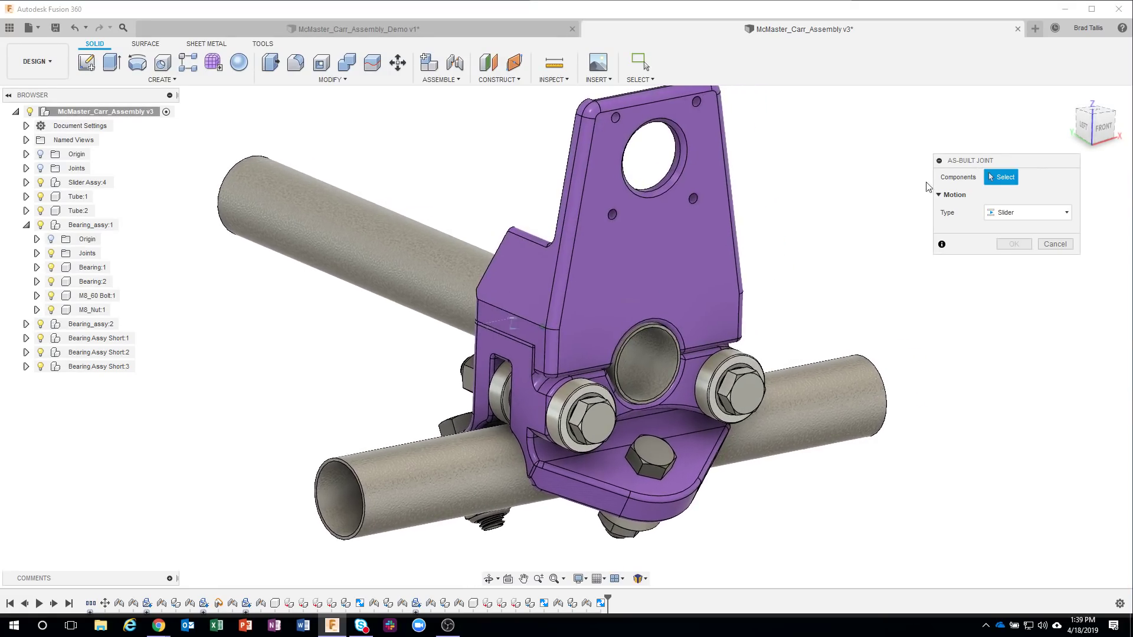
click(686, 382)
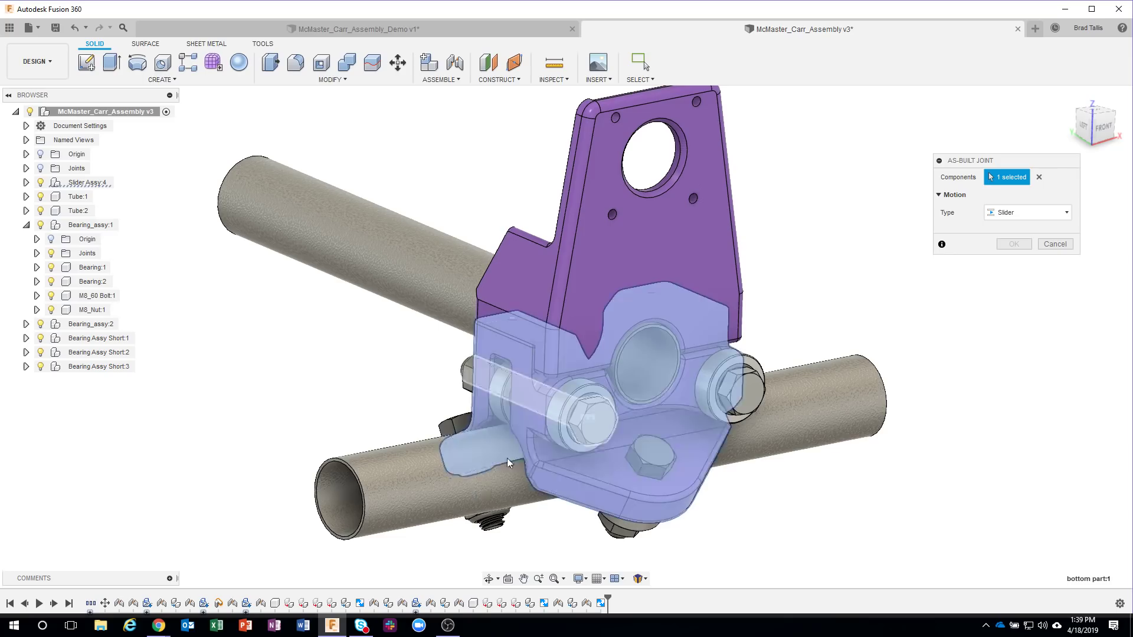
click(813, 409)
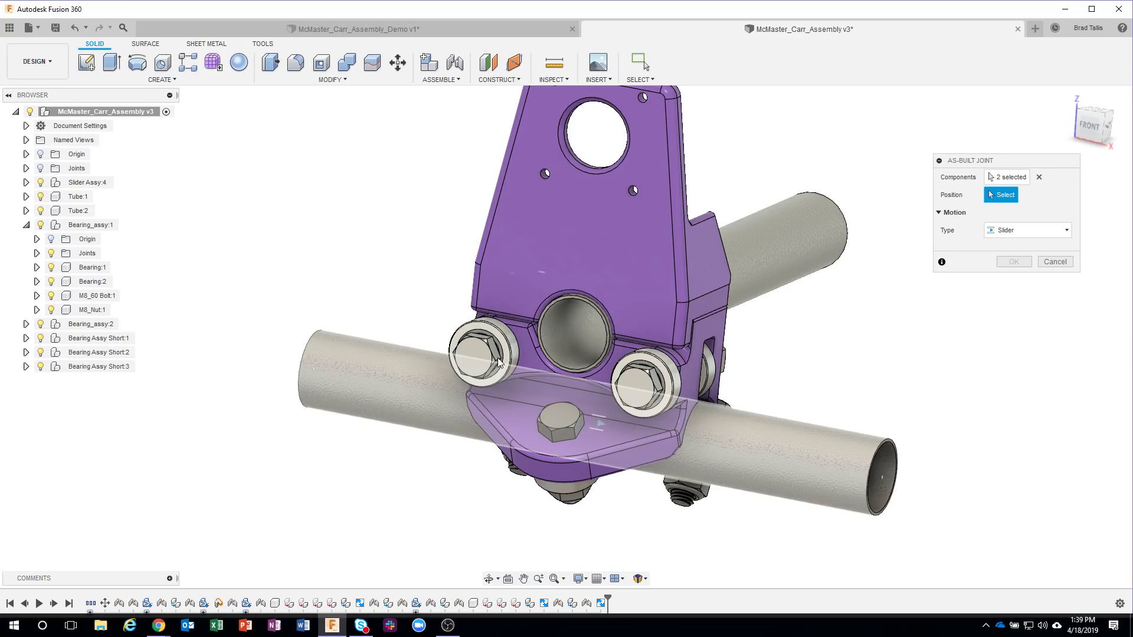
click(600, 425)
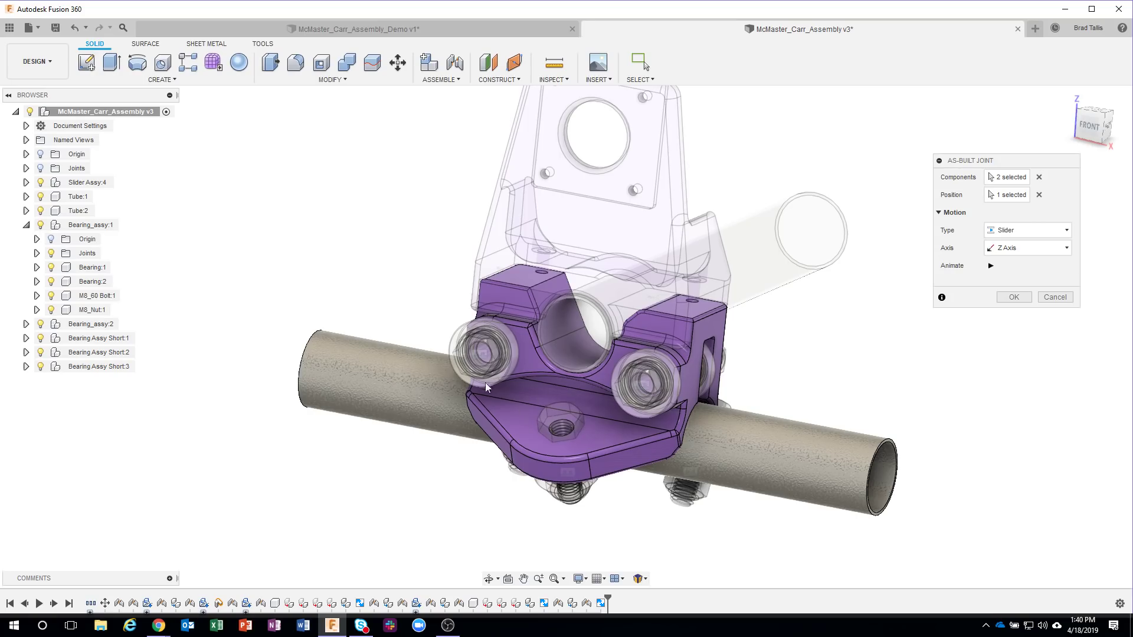
click(1016, 298)
Step: Test the as-built slider joint by moving the slider's bottom part, and revert the assembly's position
shift+middle_drag(965, 355, 853, 261)
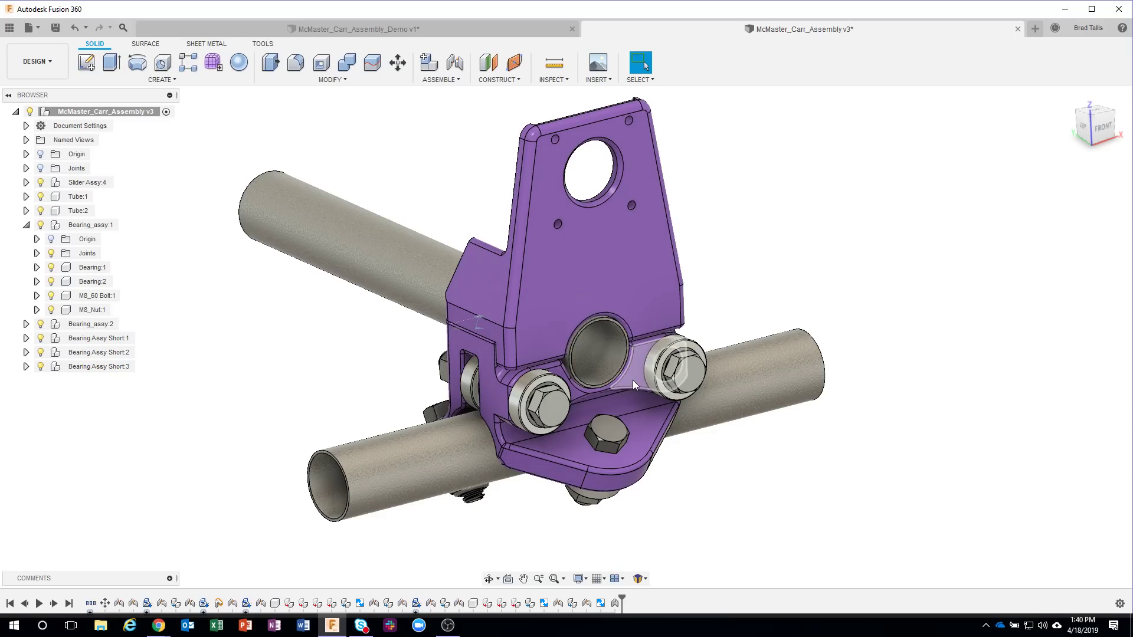
shift+middle_drag(633, 380, 677, 371)
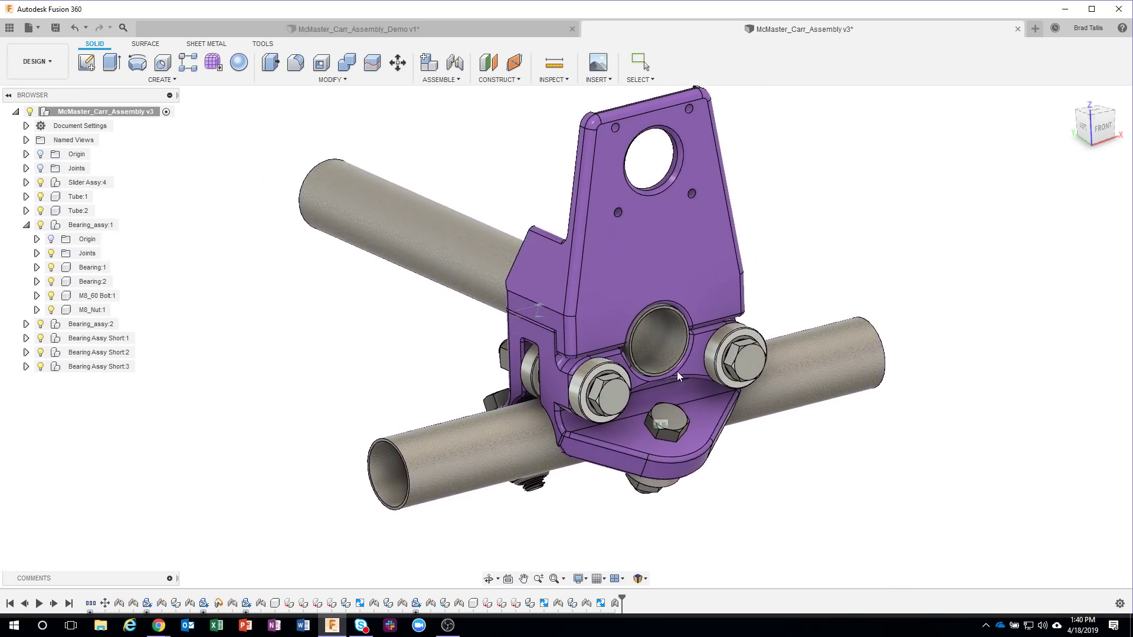
drag(677, 372, 650, 377)
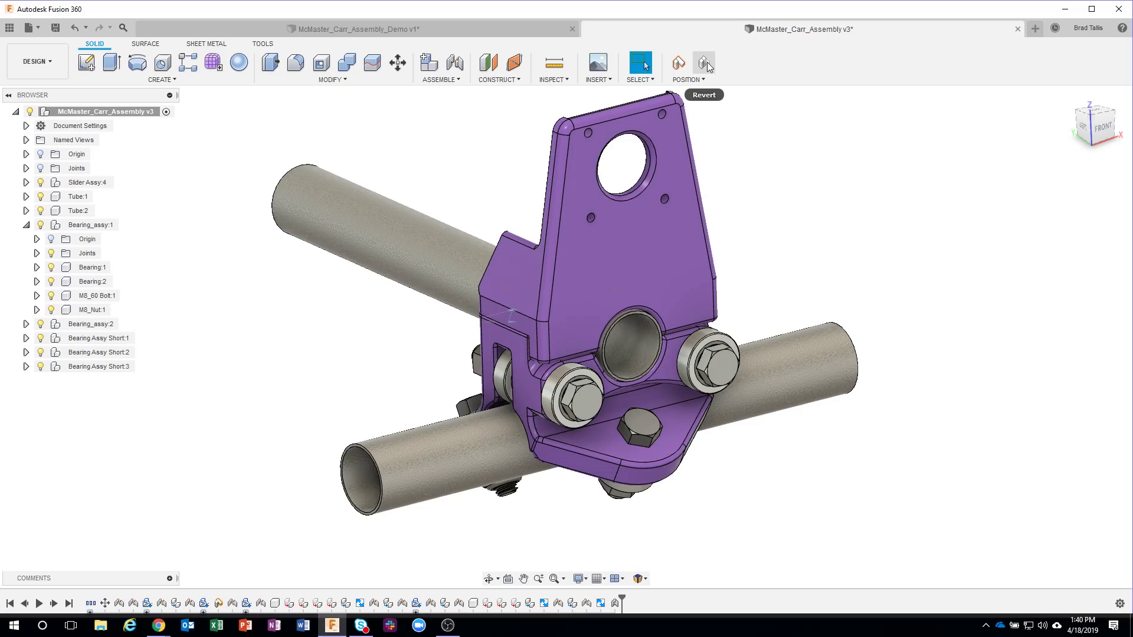
click(707, 63)
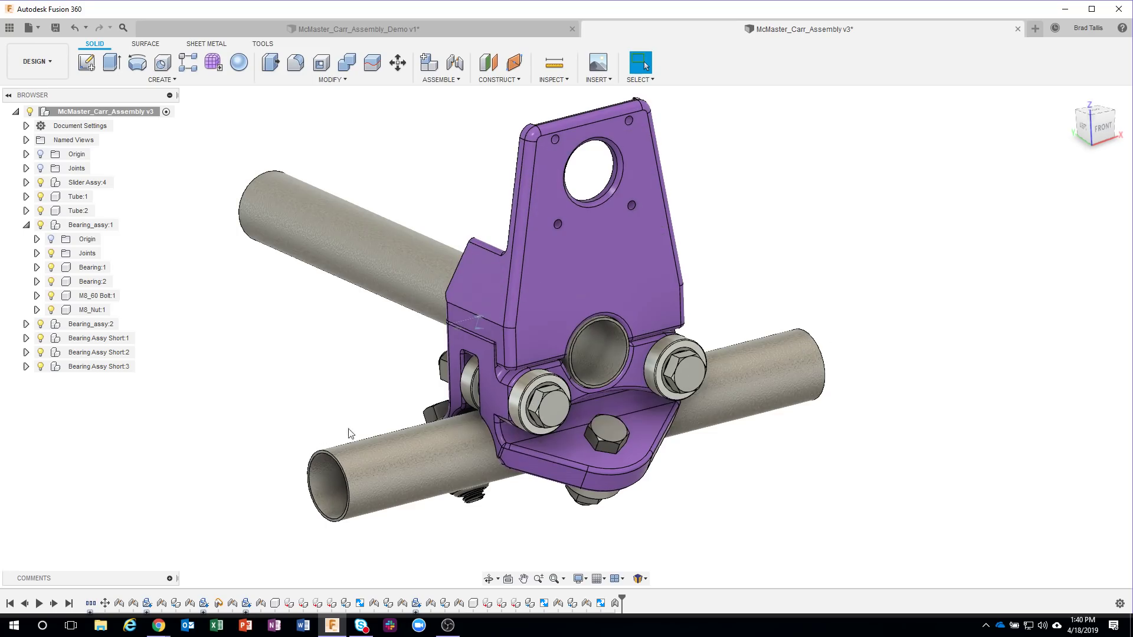
Step: Ground Tube:2 and clear the selection
click(370, 455)
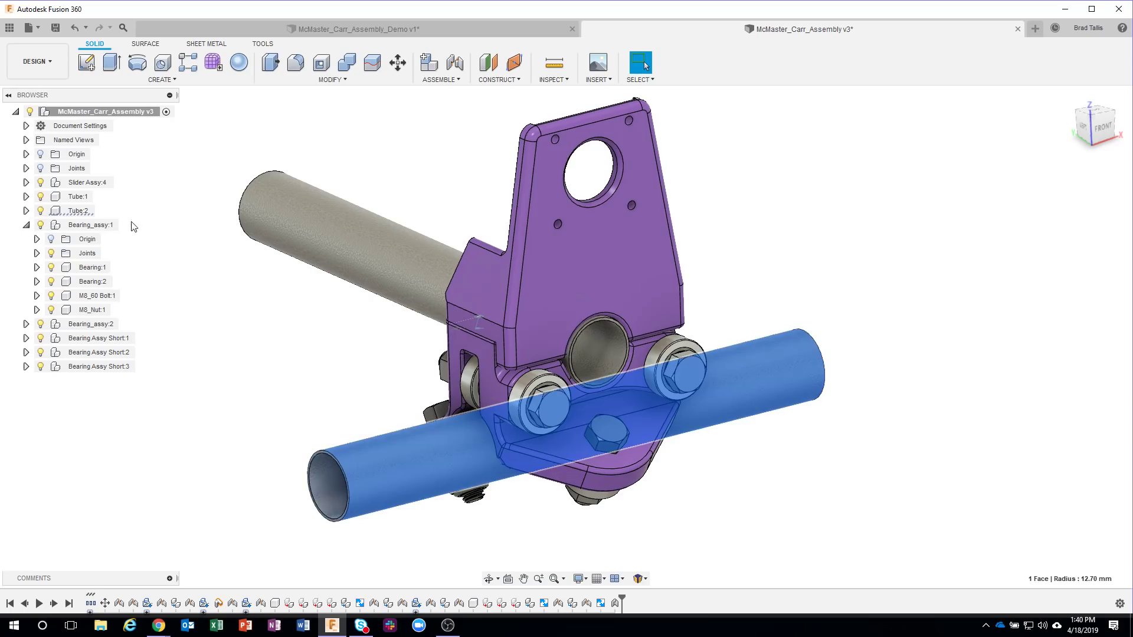
right_click(80, 217)
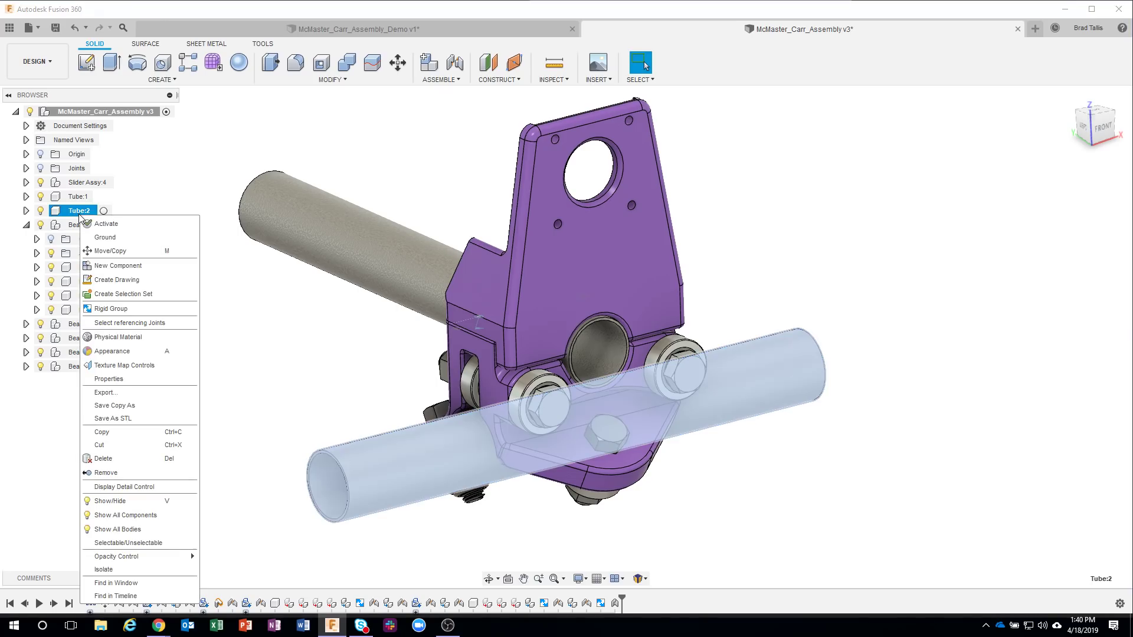
click(124, 239)
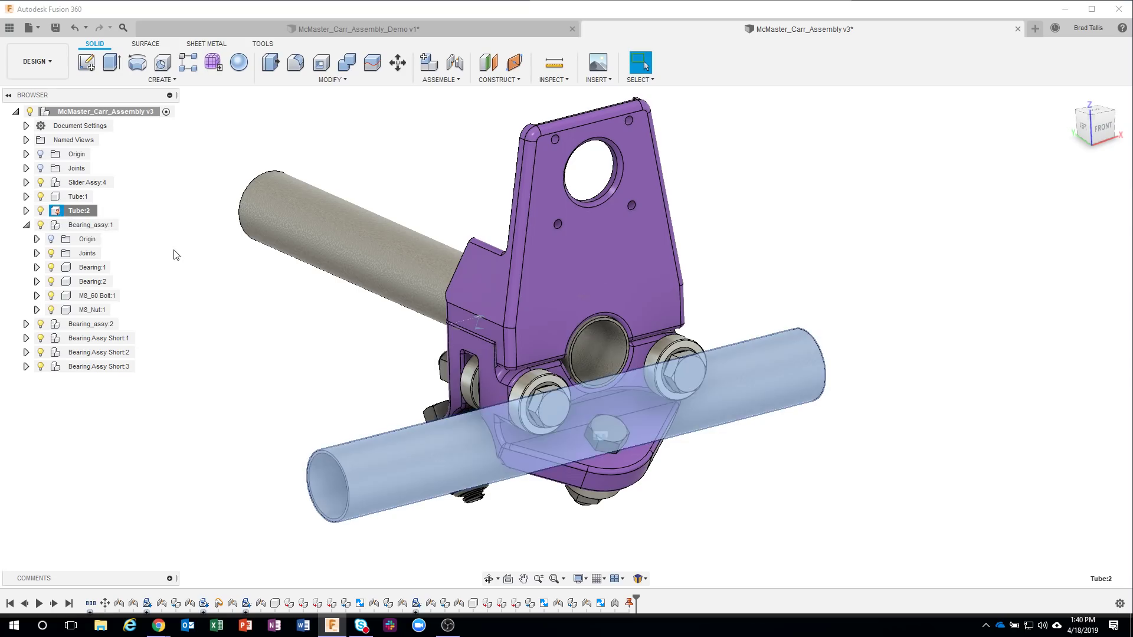
key(Escape)
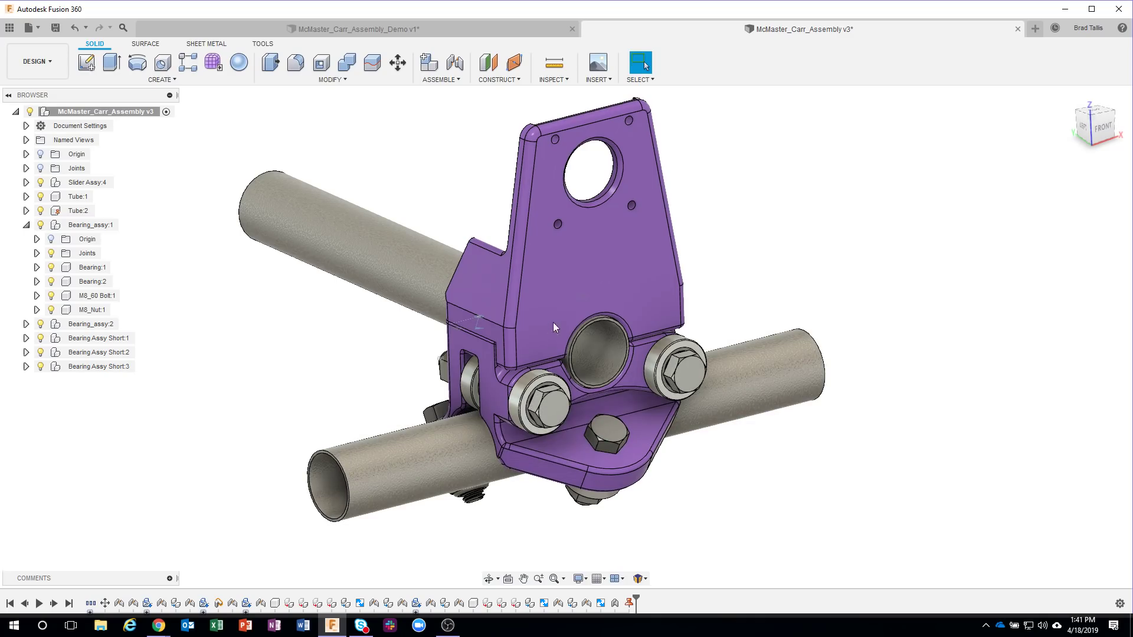
Step: Test-move the slider along the grounded Tube:2, revert its position and inspect the assembly
drag(597, 299, 731, 484)
click(705, 62)
shift+middle_drag(845, 262, 718, 282)
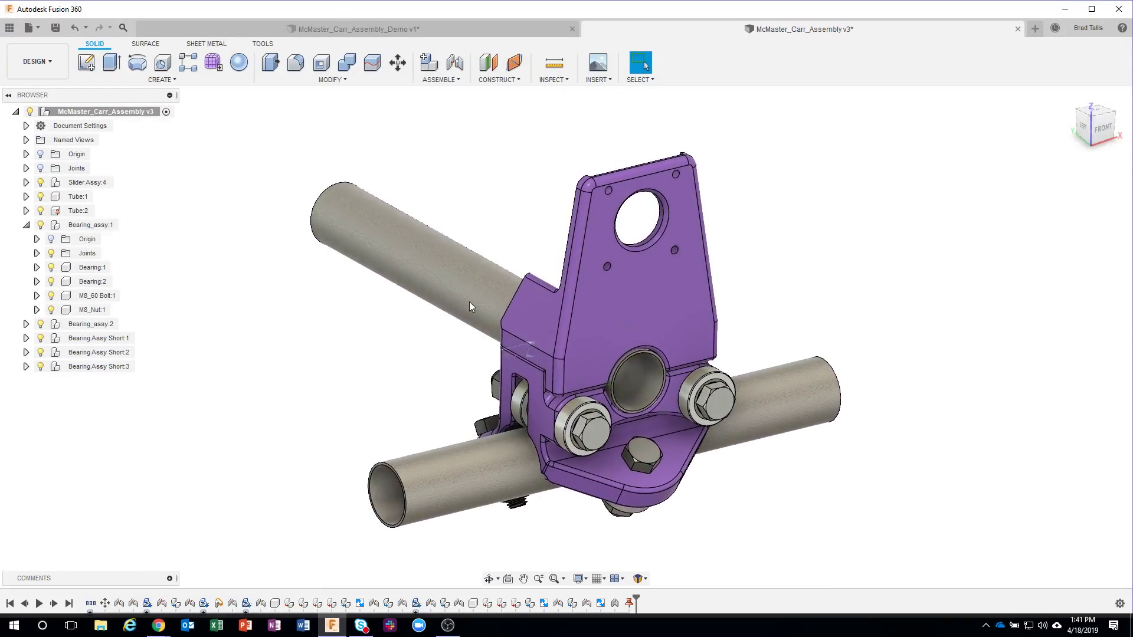
shift+middle_drag(592, 224, 414, 283)
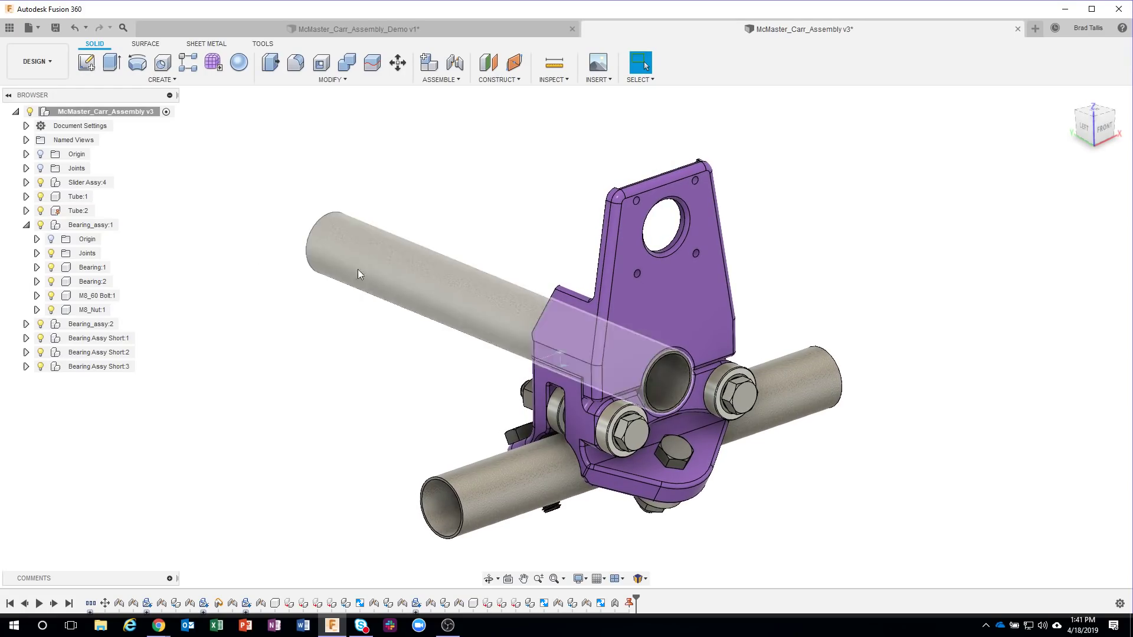
shift+middle_drag(970, 243, 952, 231)
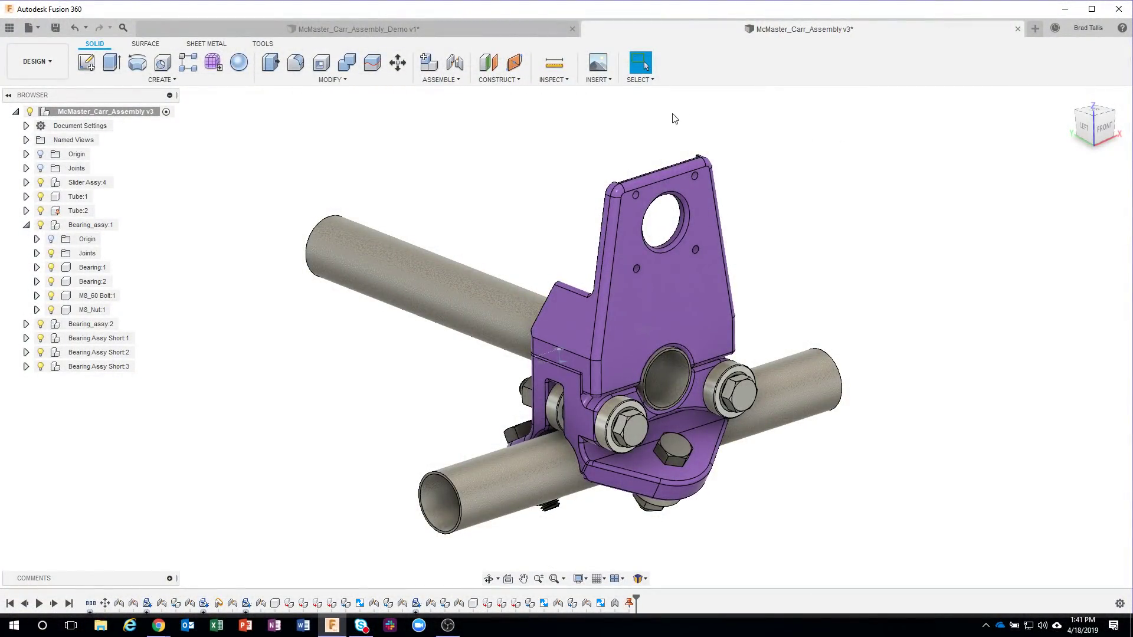
Step: Open the McMaster-Carr component catalogue for insertion, repositioning and enlarging its window
click(603, 81)
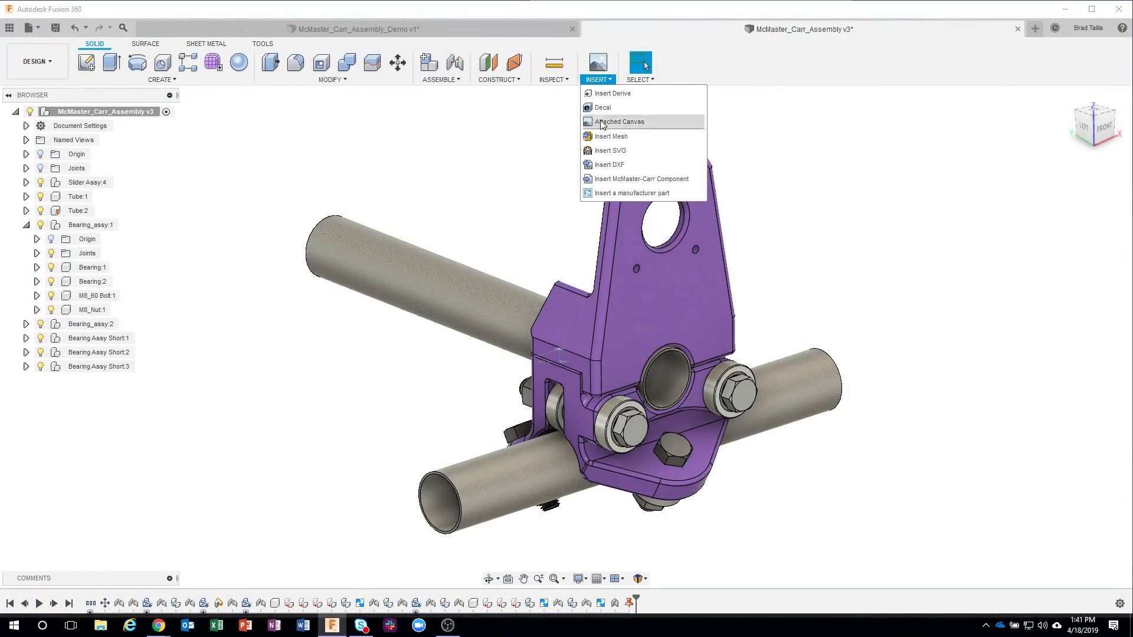
click(606, 185)
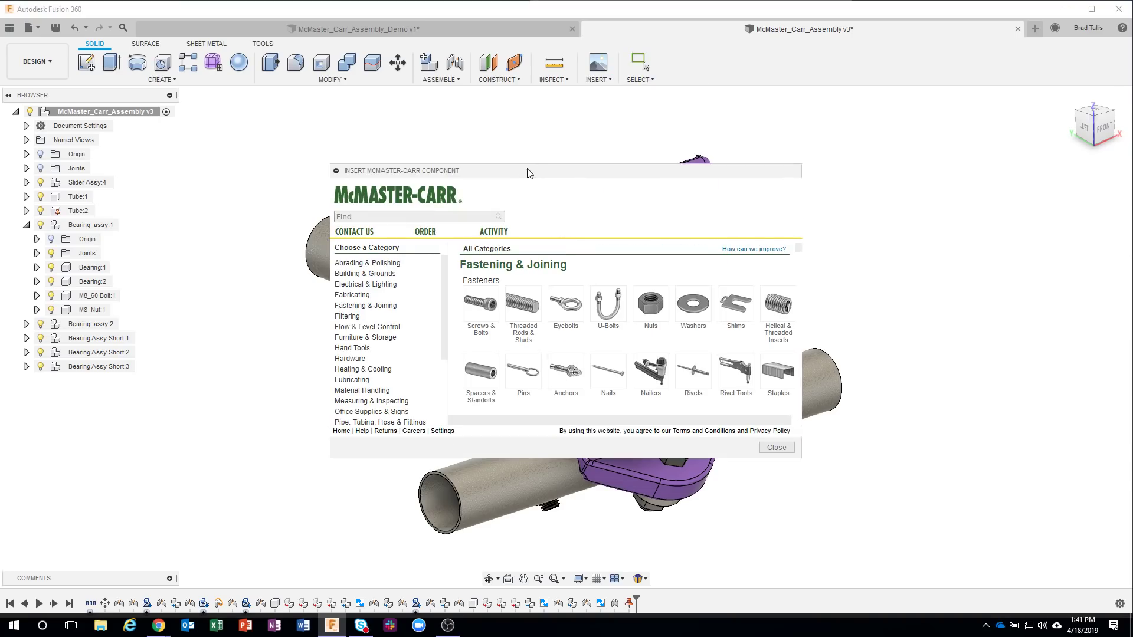
drag(558, 171, 697, 98)
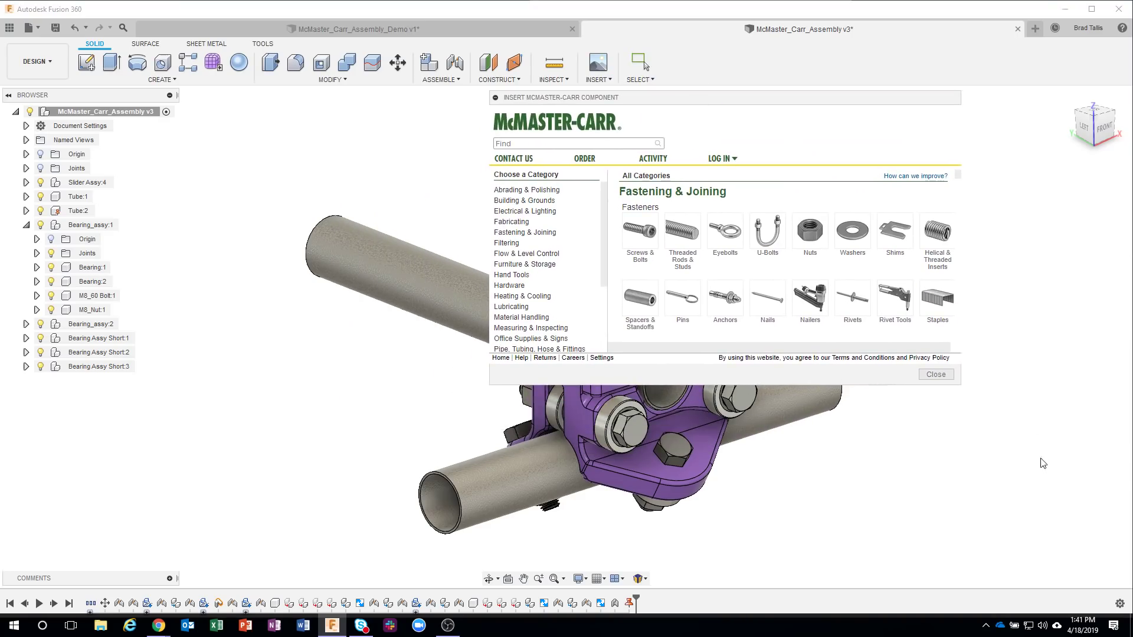
drag(961, 390, 1063, 527)
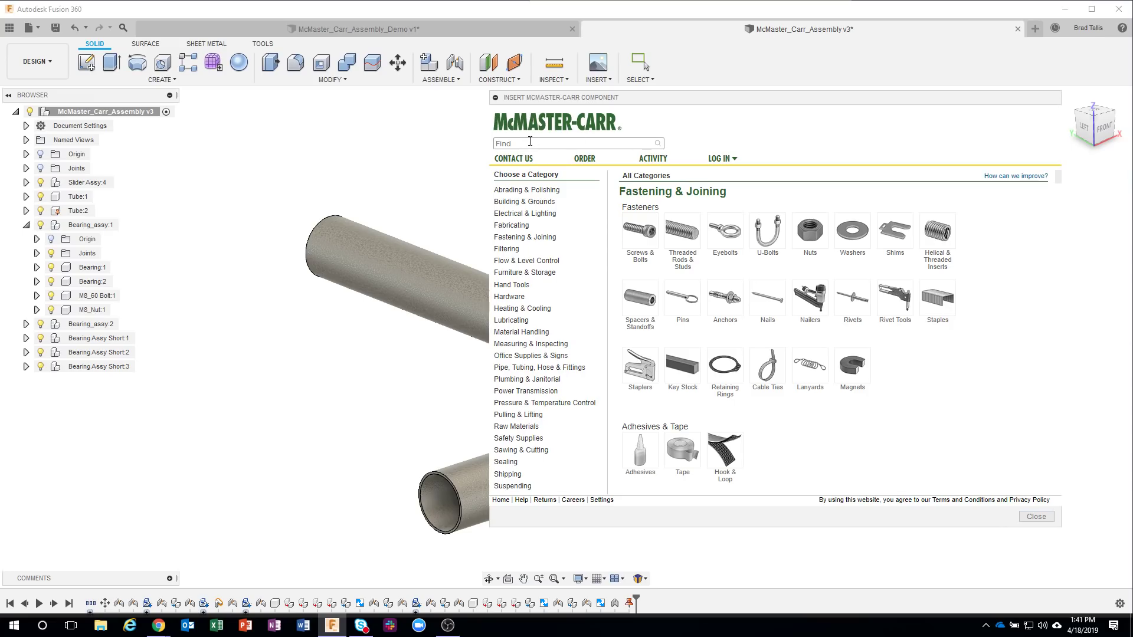
Step: Search the catalogue for stepper motors and narrow the products to NEMA frame size 17
text(ste)
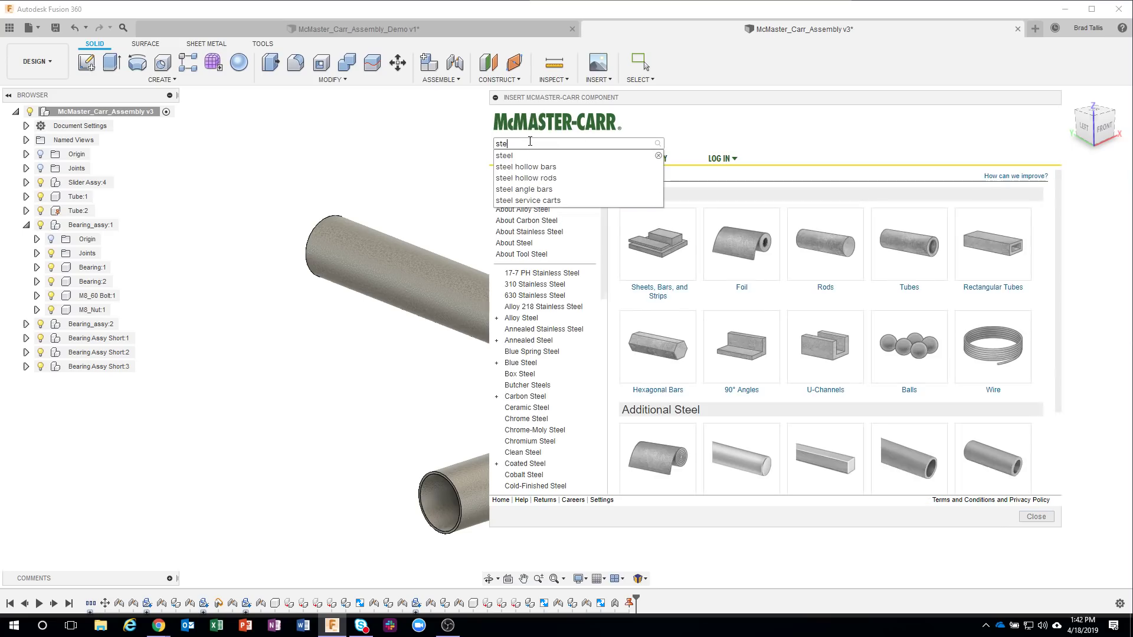
text(pp)
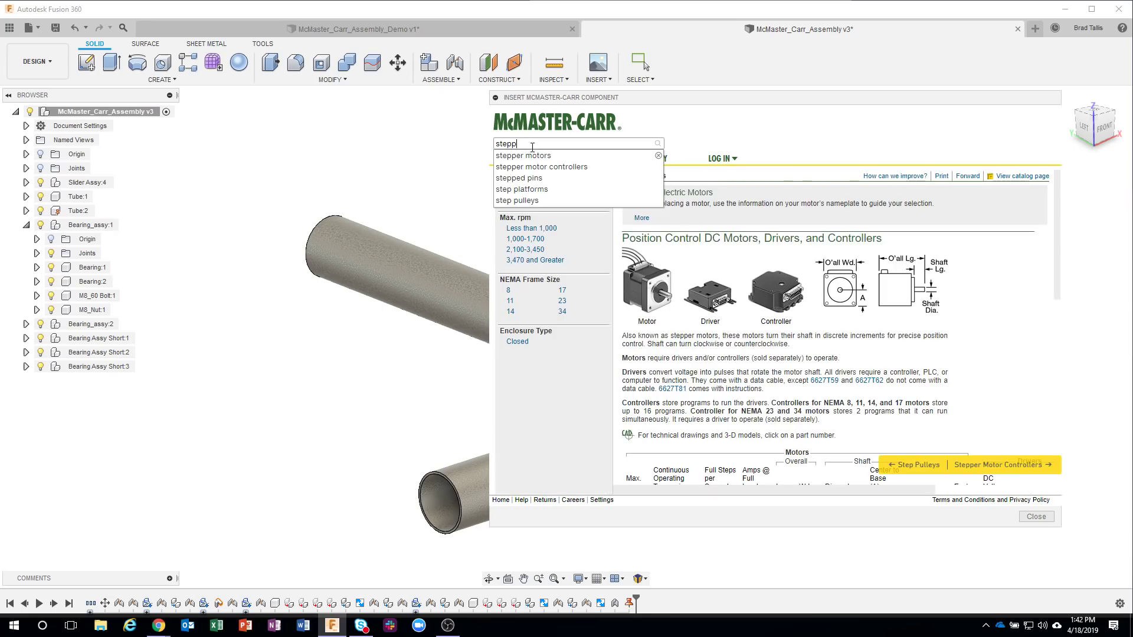
click(534, 157)
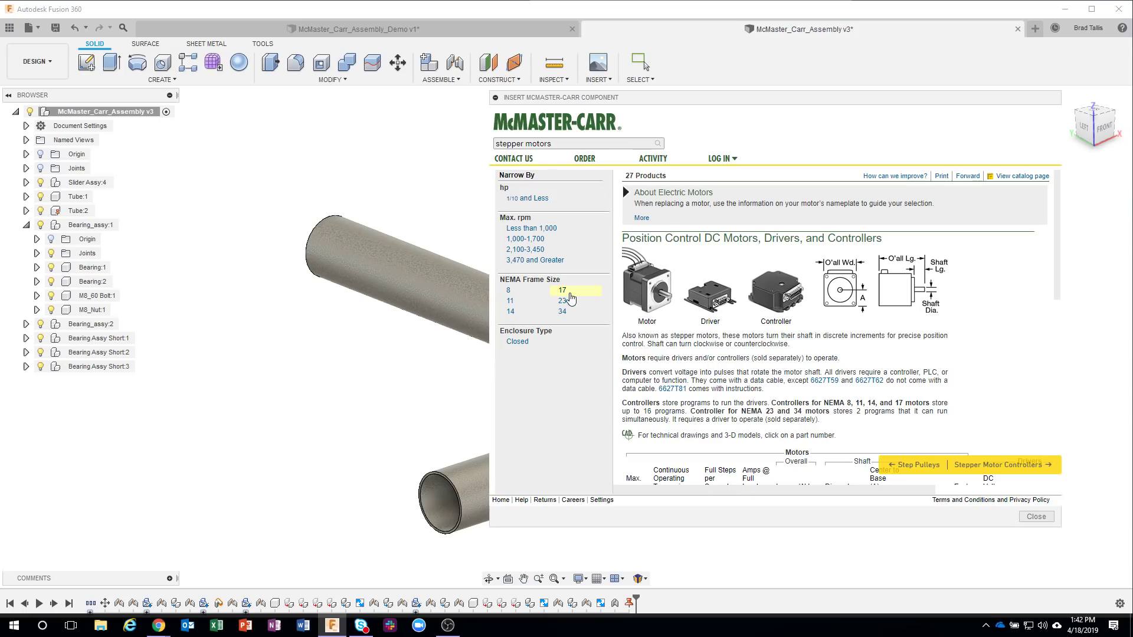
click(564, 291)
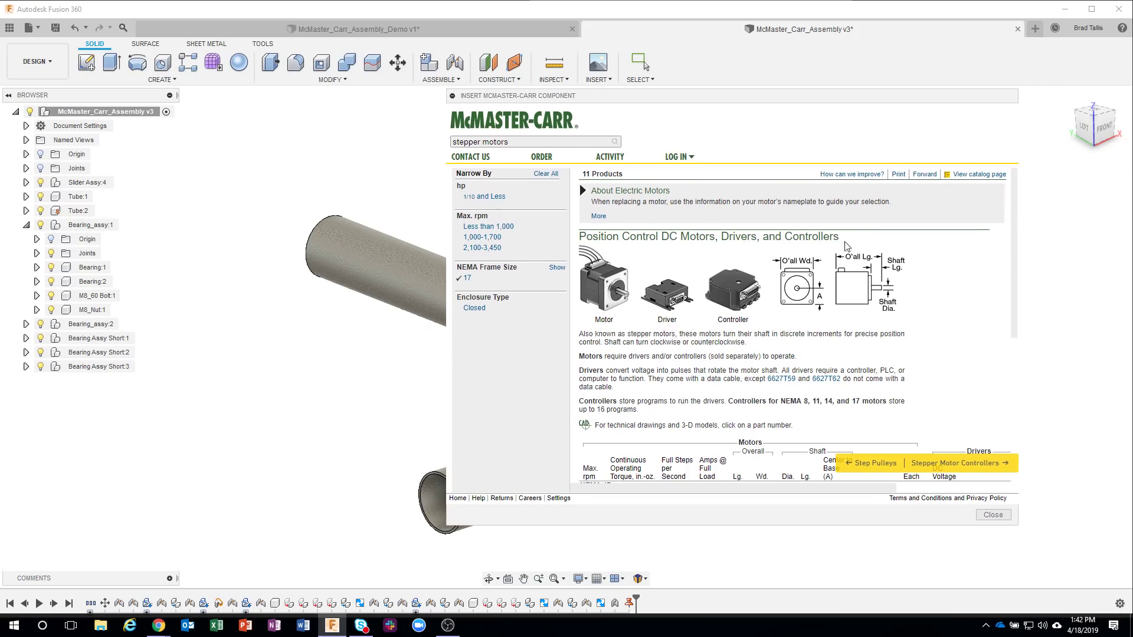
Step: Enlarge the catalogue window and examine the NEMA 17 position-control DC motor listings, including their driver and controller columns
drag(1019, 529, 1084, 589)
scroll(743, 347, down, 3)
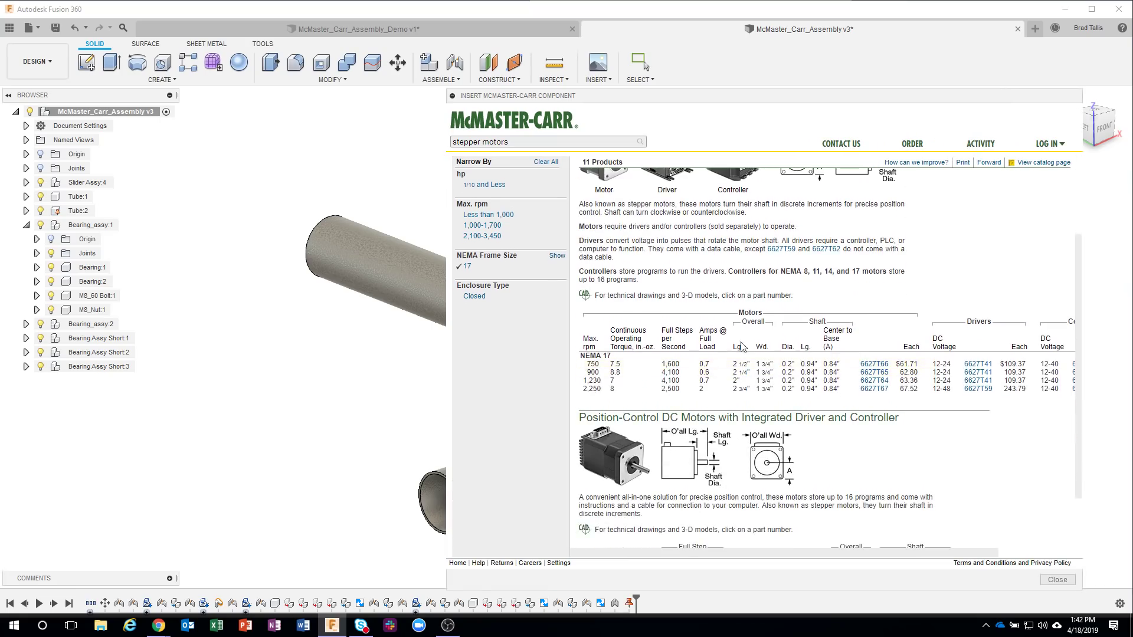
scroll(716, 355, up, 3)
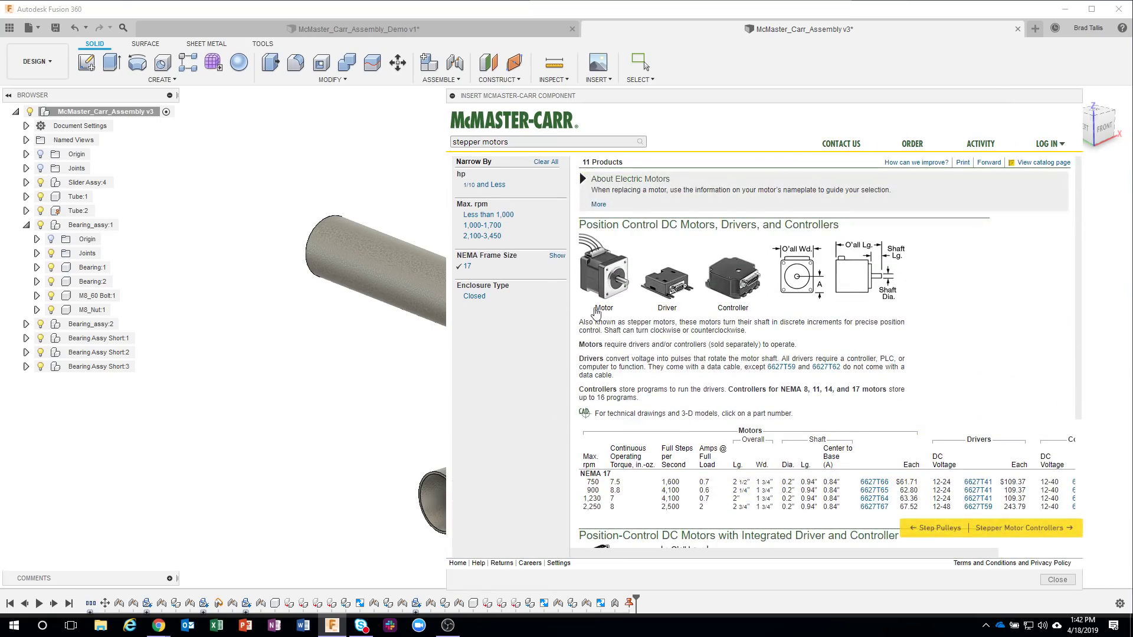
scroll(702, 368, down, 3)
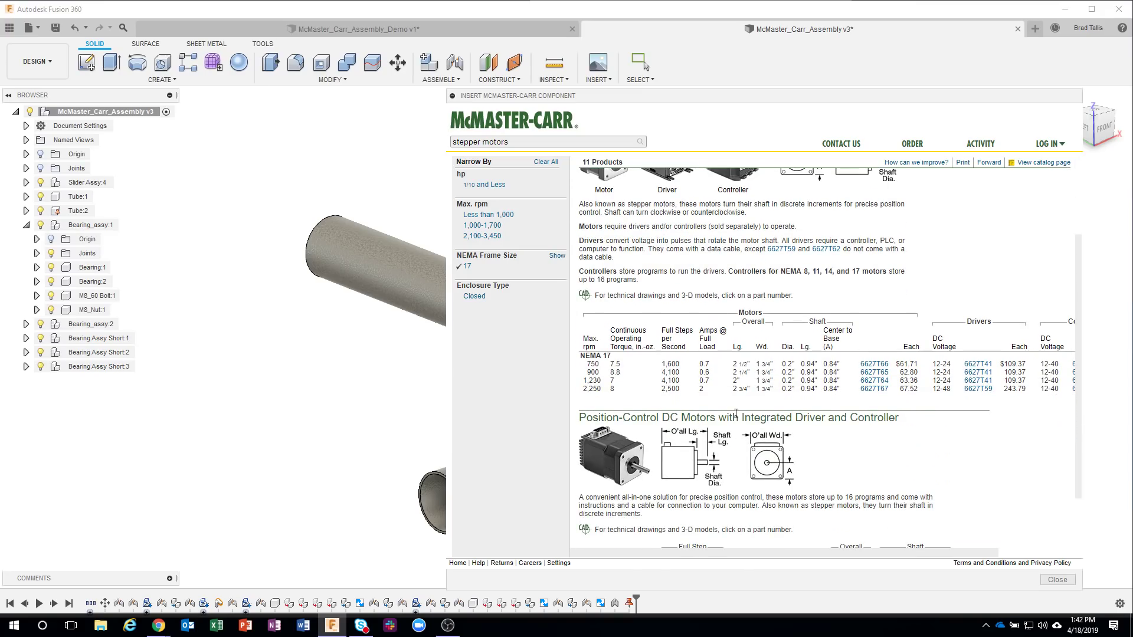
scroll(679, 458, down, 2)
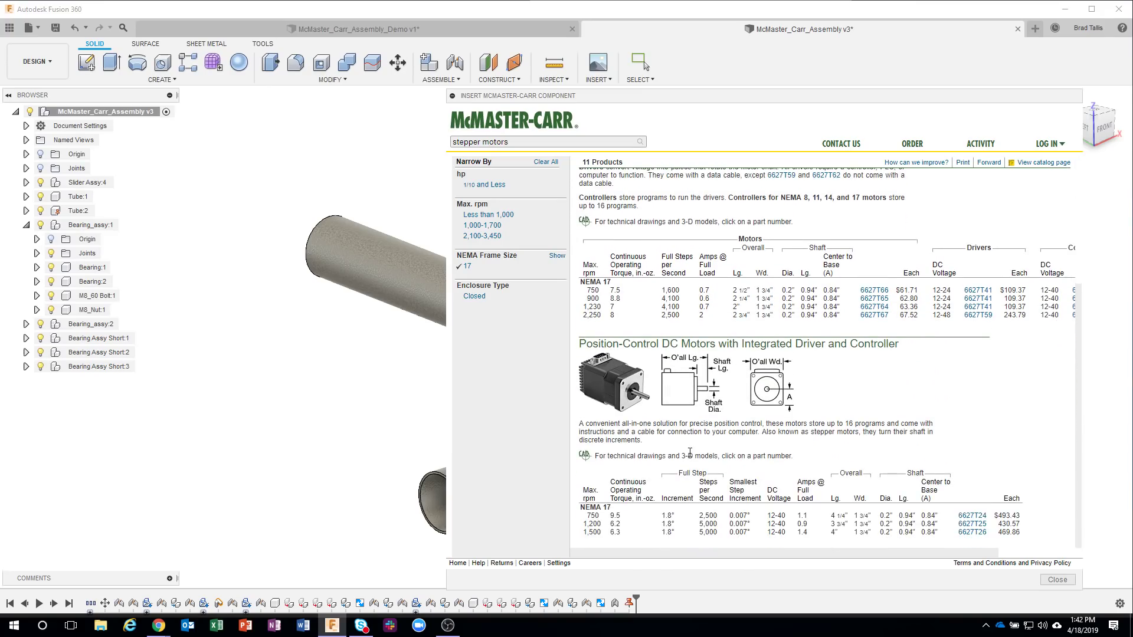
scroll(690, 454, up, 4)
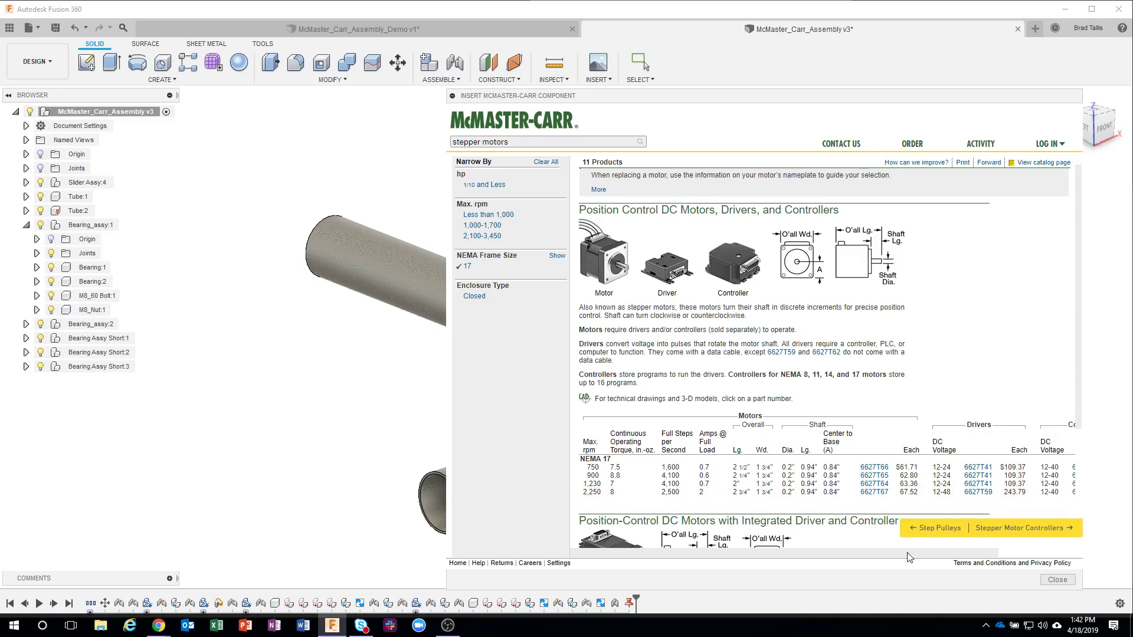
drag(909, 554, 995, 538)
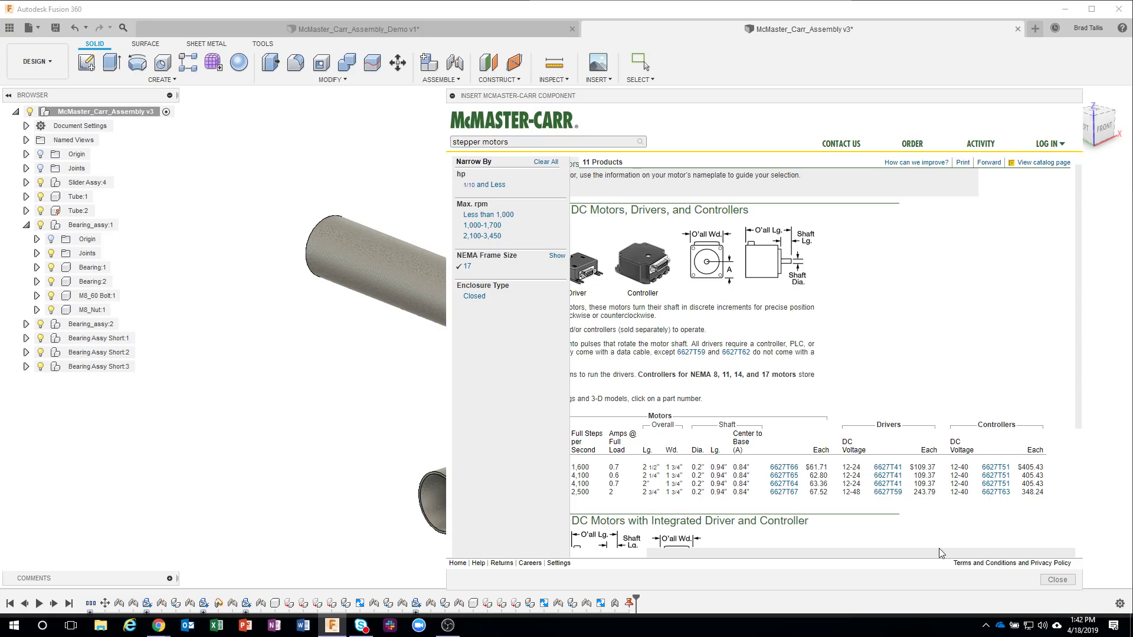
drag(925, 556, 809, 557)
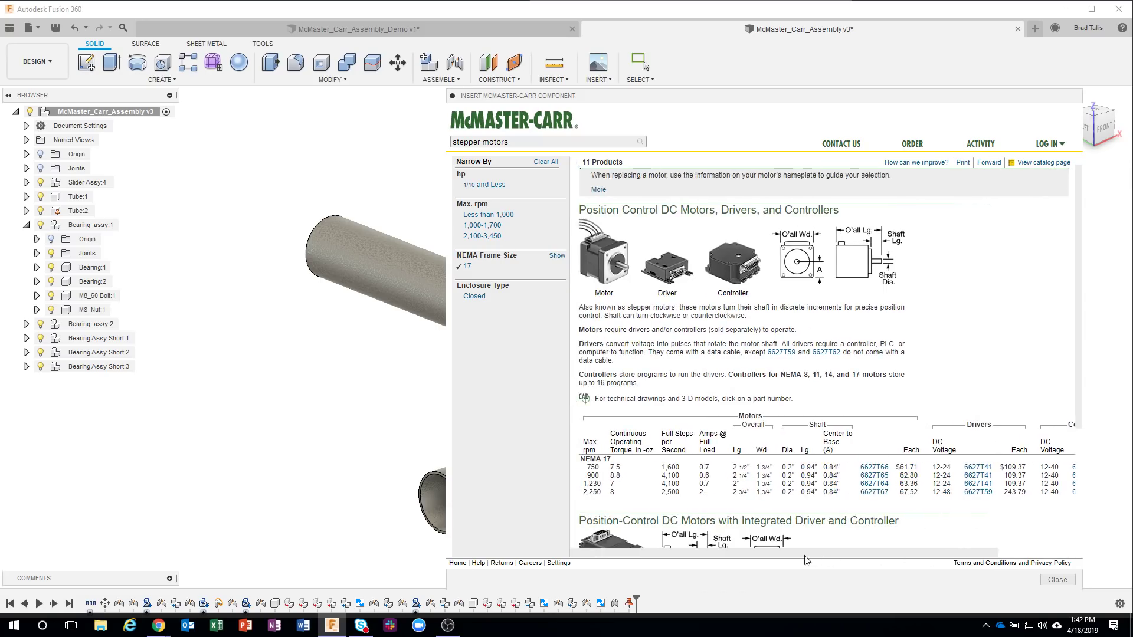
Step: Open the product details of motor 6627T67, review its specifications and drawing, and insert its 3-D STEP model without moving it
click(865, 495)
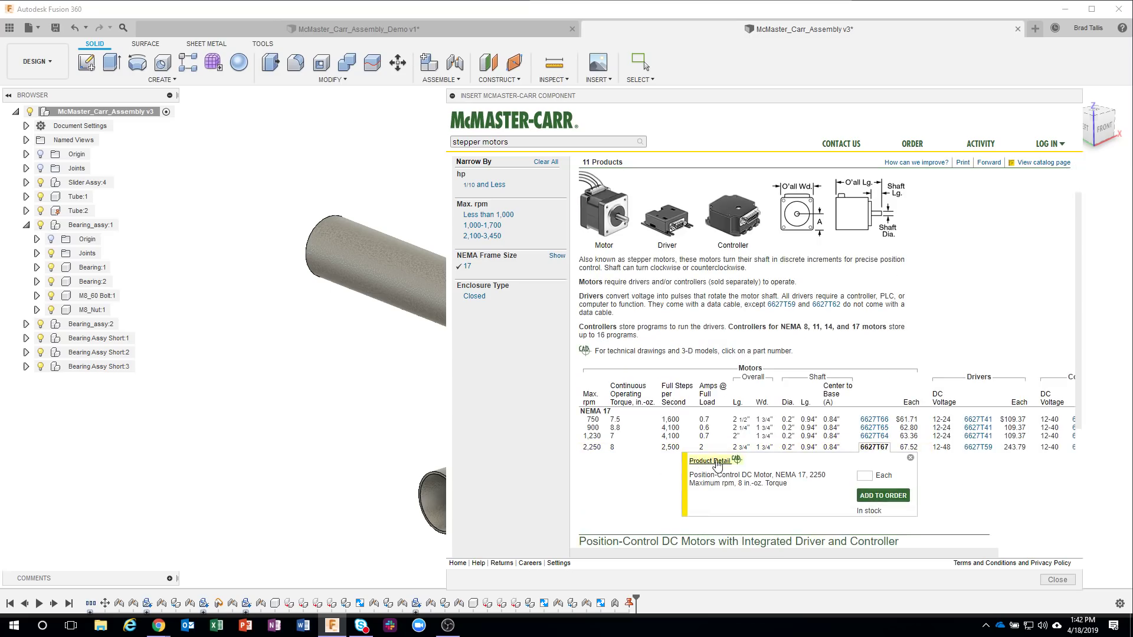
click(716, 461)
scroll(759, 397, up, 5)
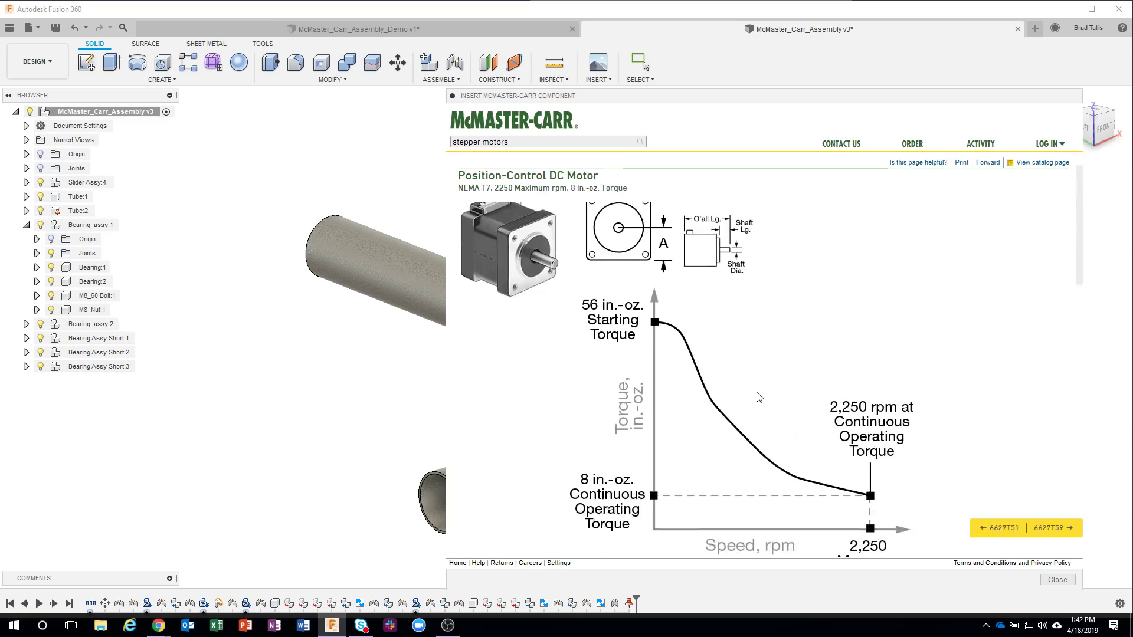
scroll(754, 376, down, 3)
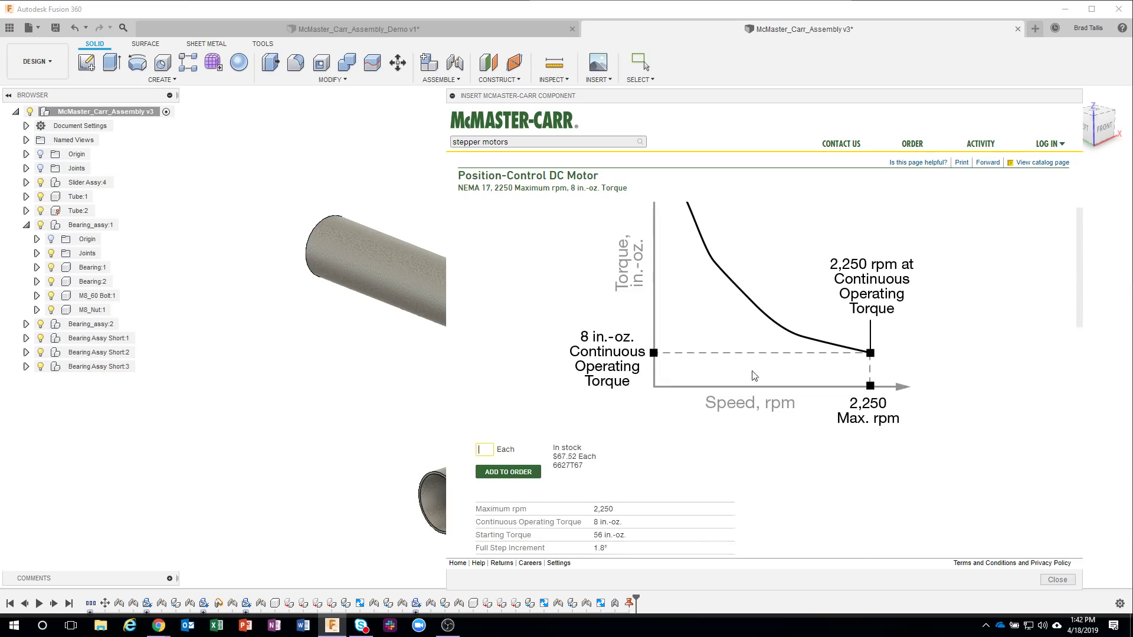
scroll(638, 318, down, 5)
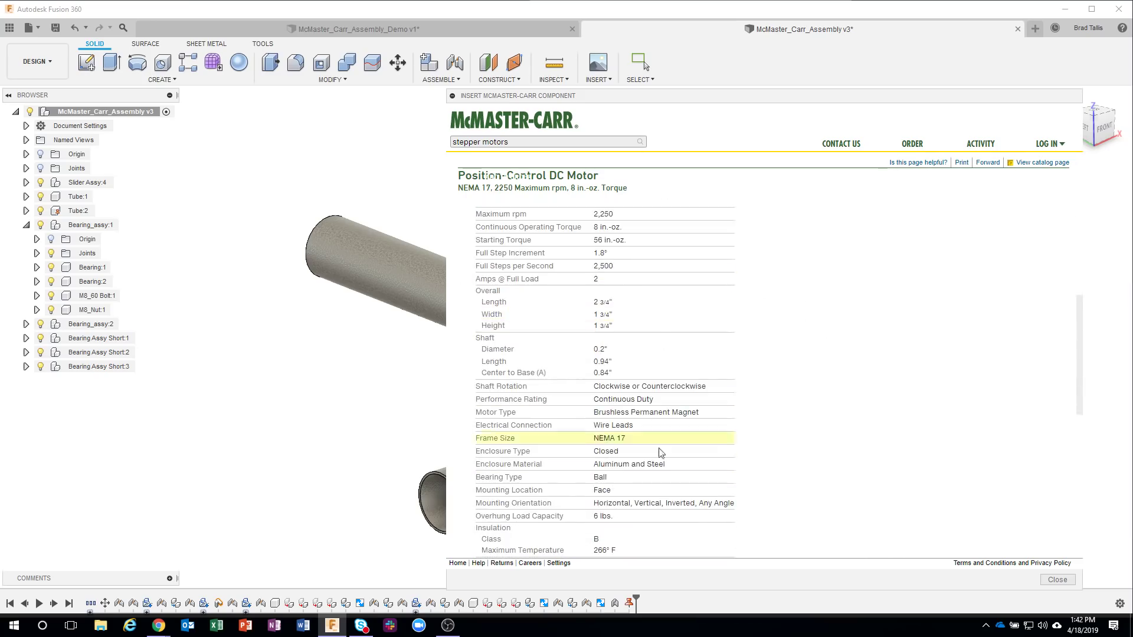
scroll(657, 326, down, 6)
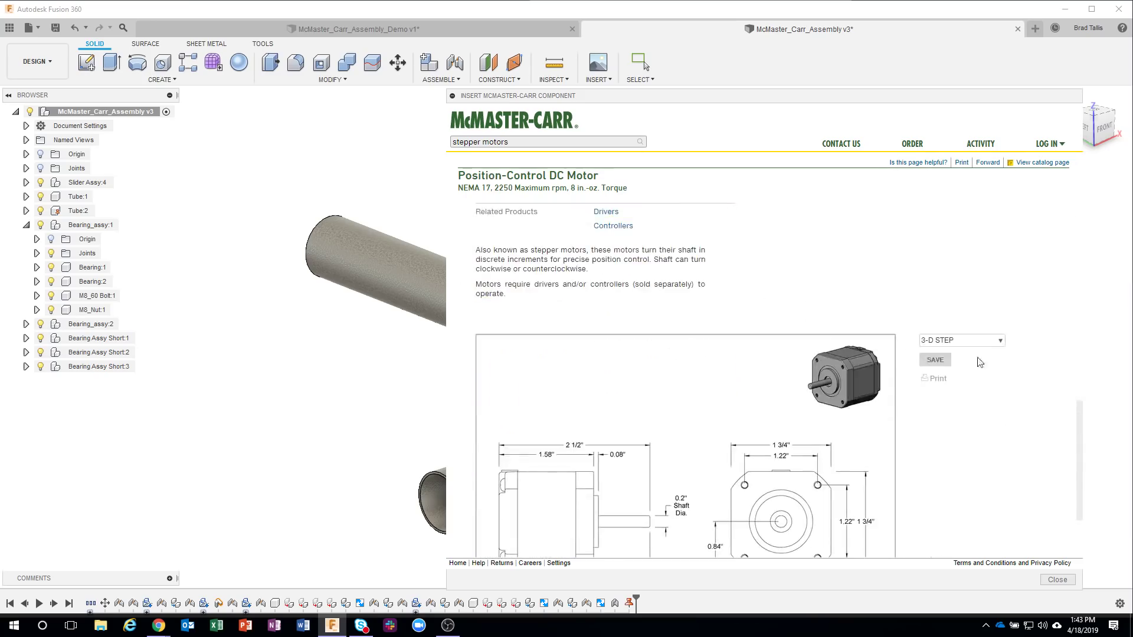
scroll(718, 424, down, 1)
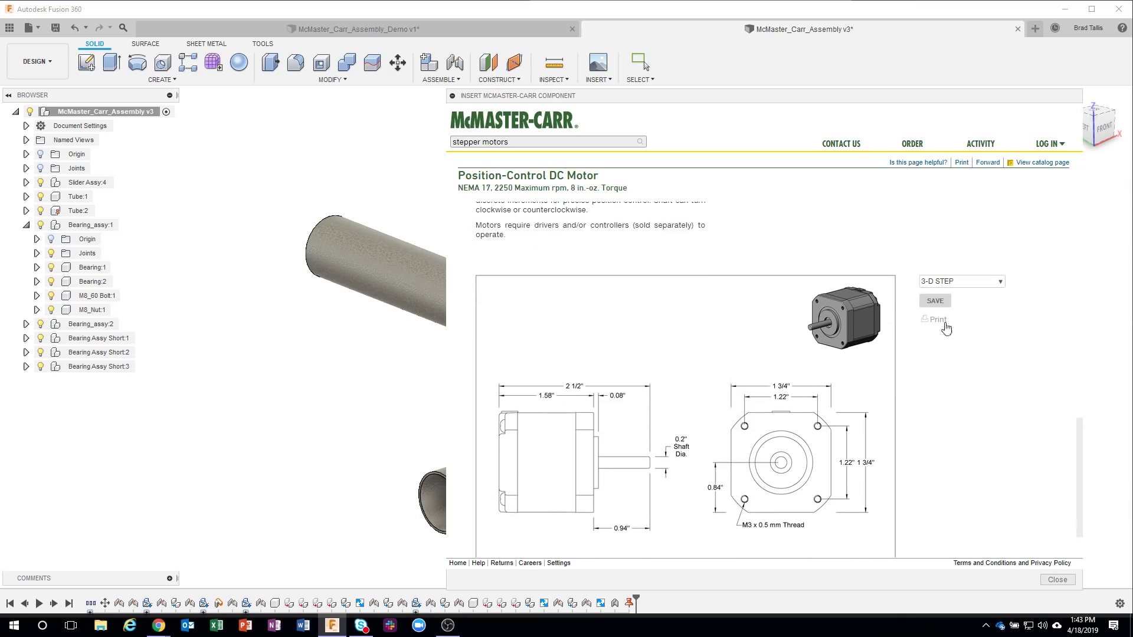
click(936, 302)
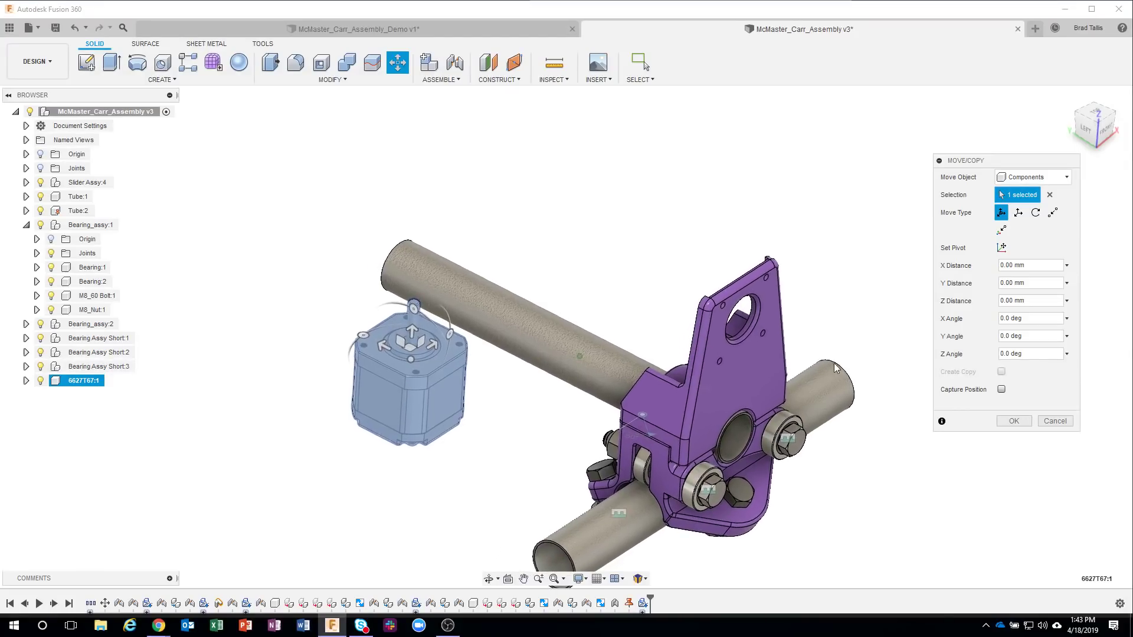
click(1014, 422)
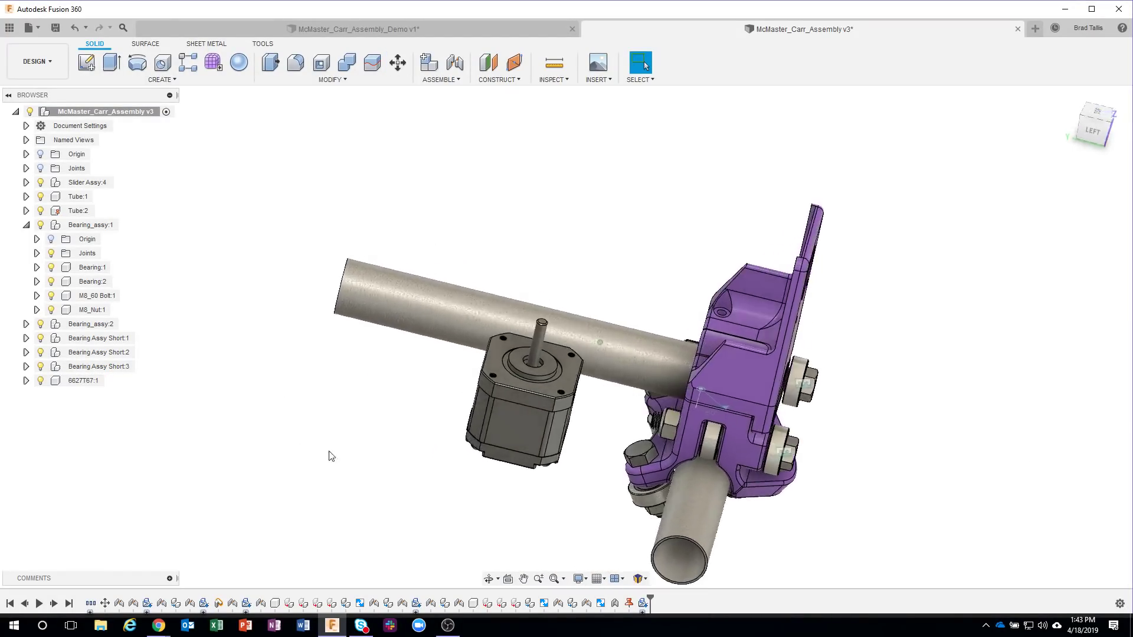
Step: Create a Rigid joint from a corner mounting hole on the motor's front face to the matching lower hole in the slider's motor plate
scroll(537, 456, up, 5)
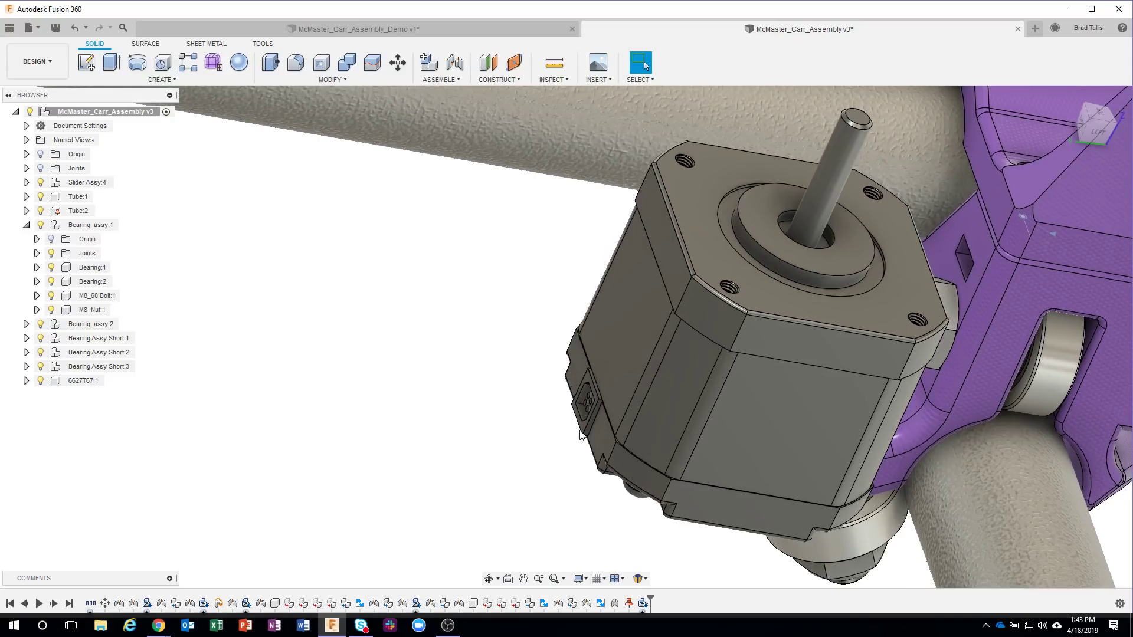
scroll(475, 443, down, 4)
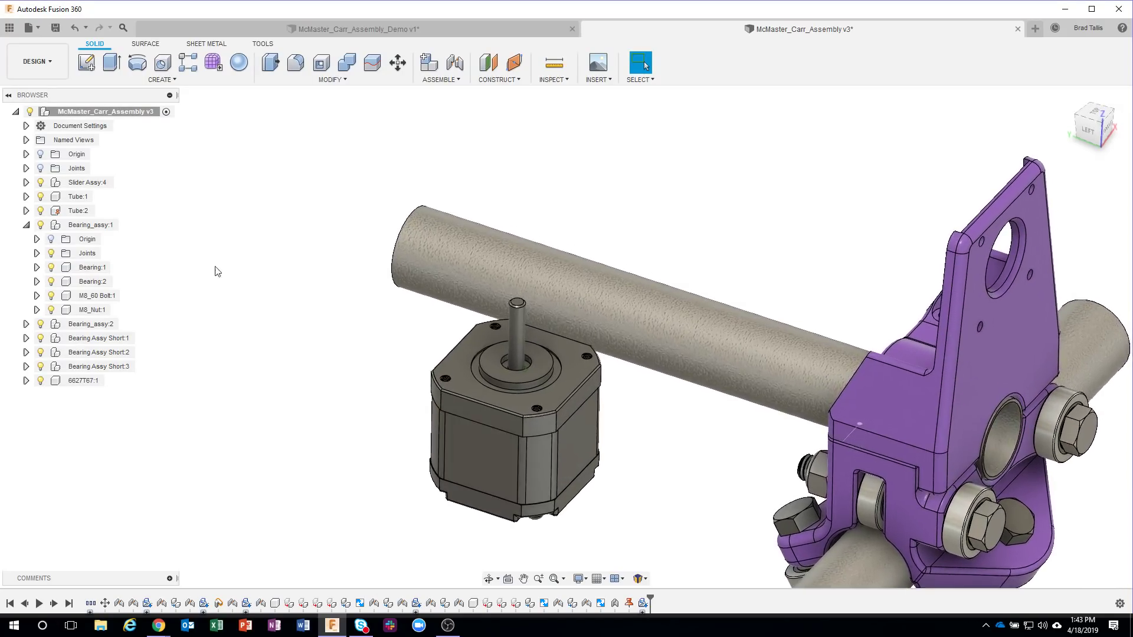
click(455, 66)
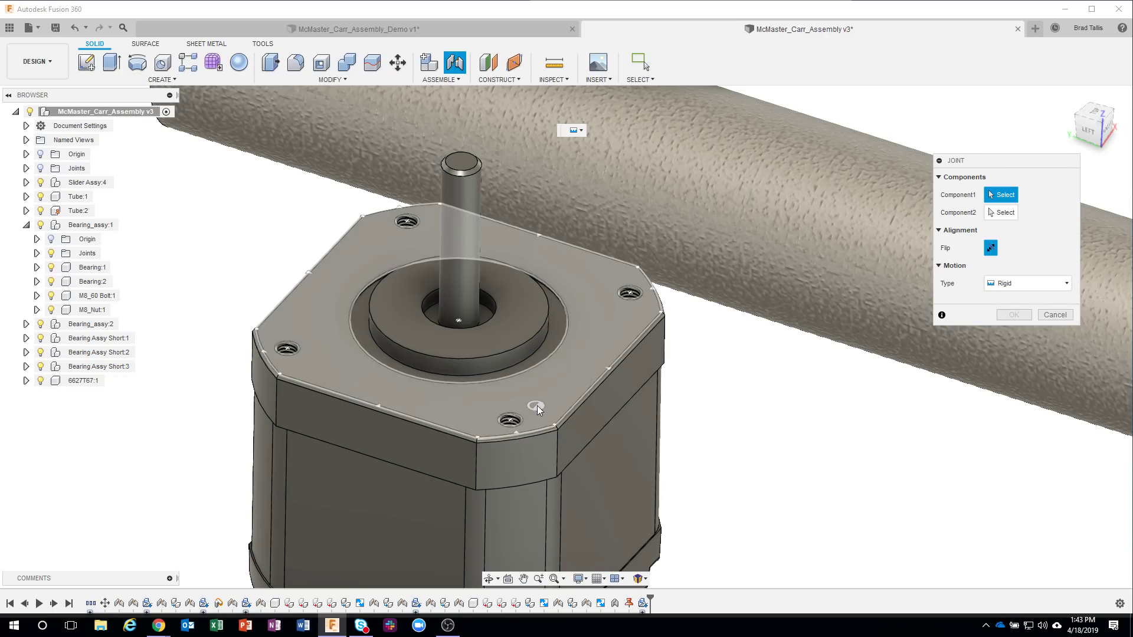
click(515, 419)
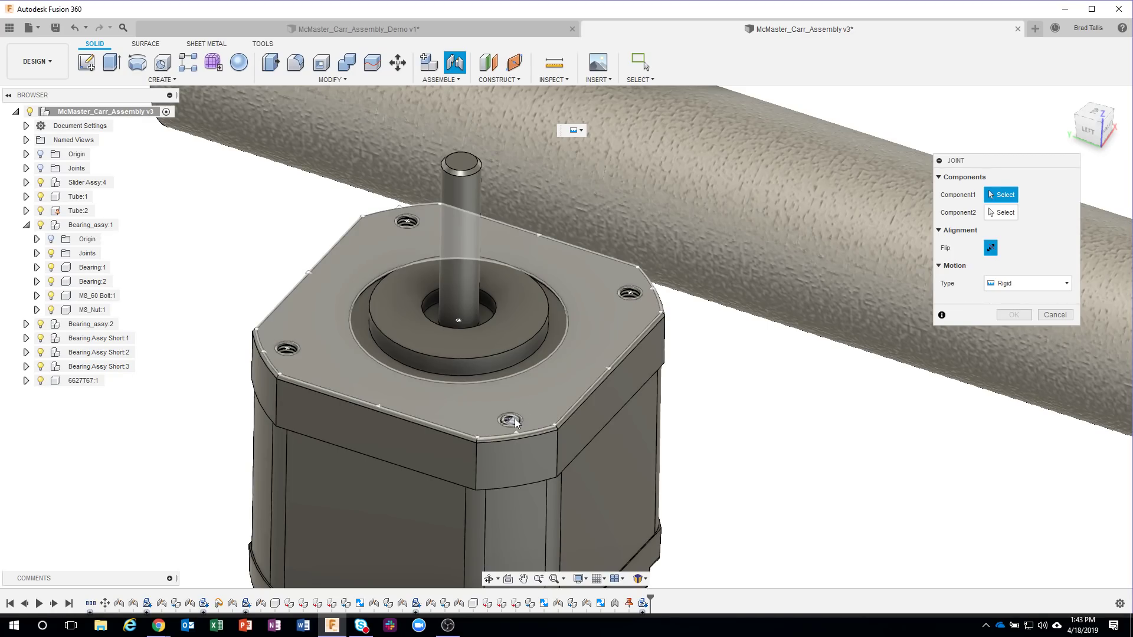
scroll(767, 514, down, 5)
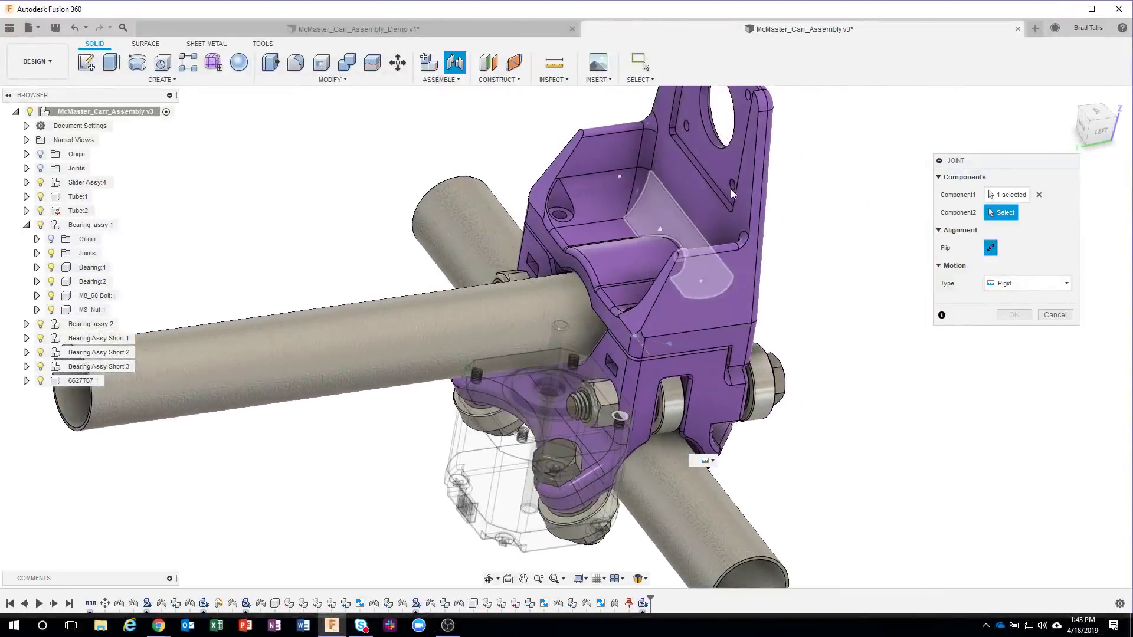
scroll(619, 184, up, 3)
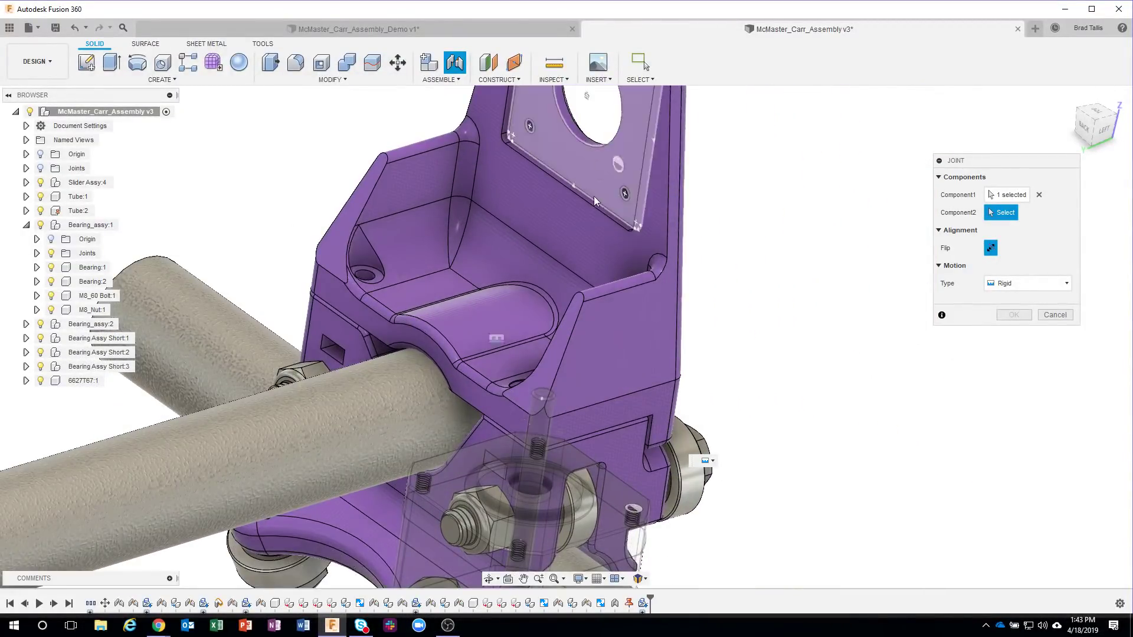
middle_drag(610, 181, 595, 290)
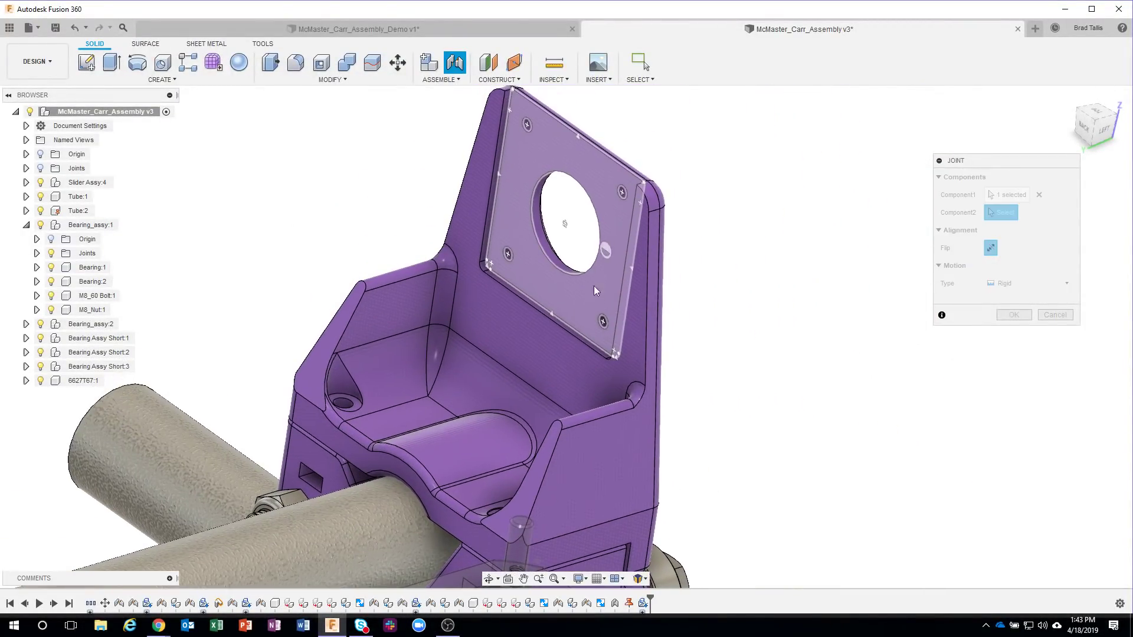
click(603, 317)
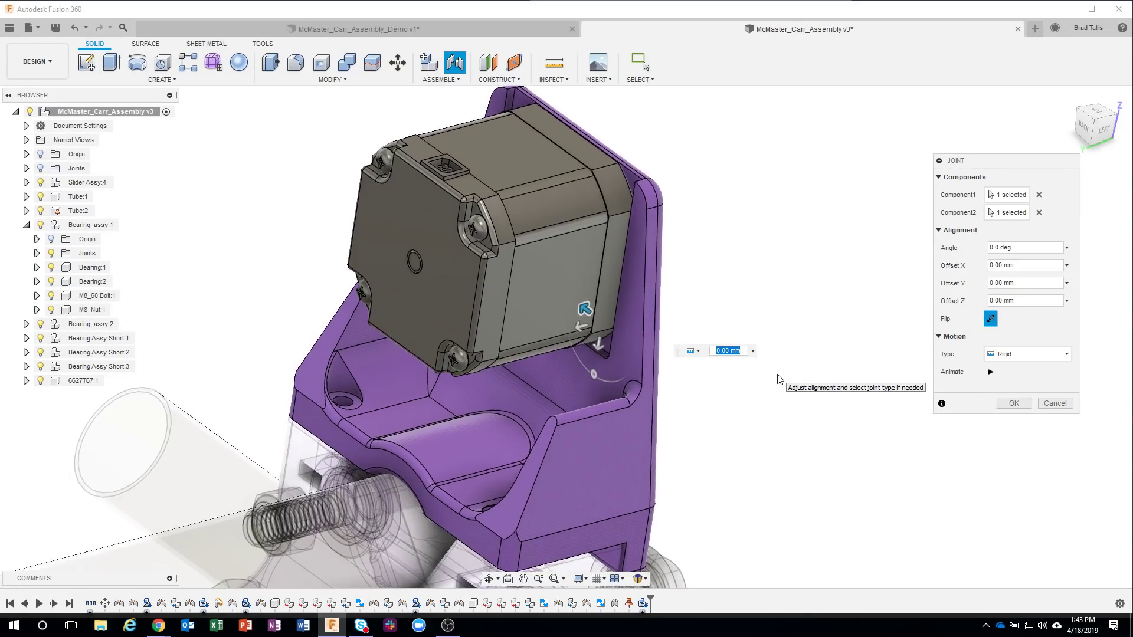
shift+middle_drag(451, 223, 356, 192)
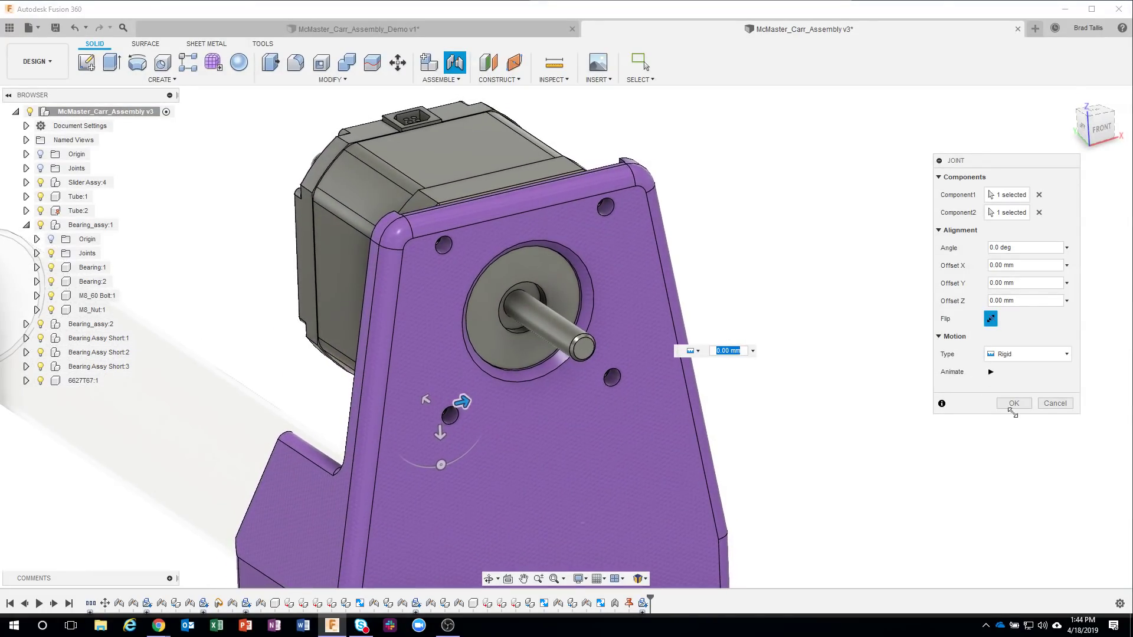
click(1015, 407)
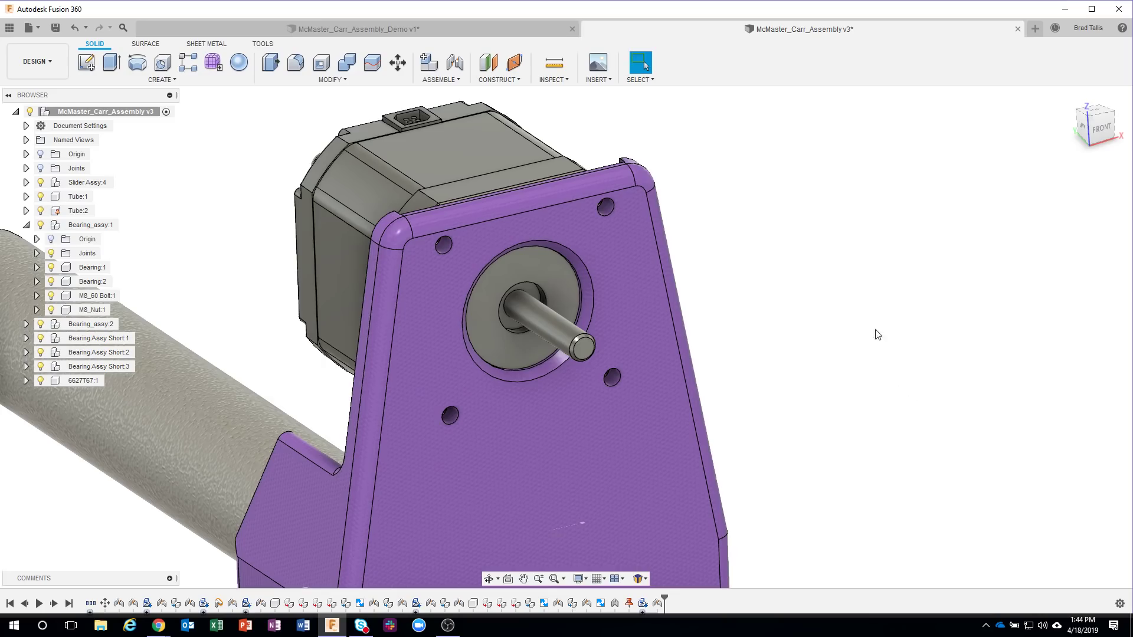
Step: Inspect the mounted motor from the back and front, and expand component 6627T67:1 to examine its bodies
shift+middle_drag(860, 304, 533, 272)
scroll(502, 271, up, 3)
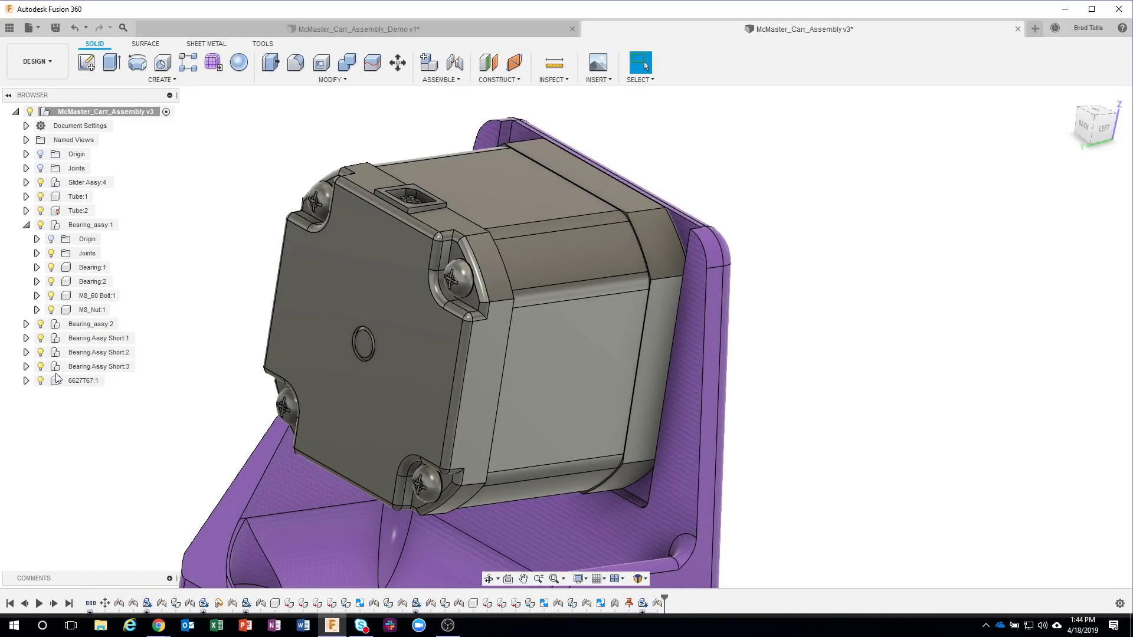
click(26, 381)
click(36, 410)
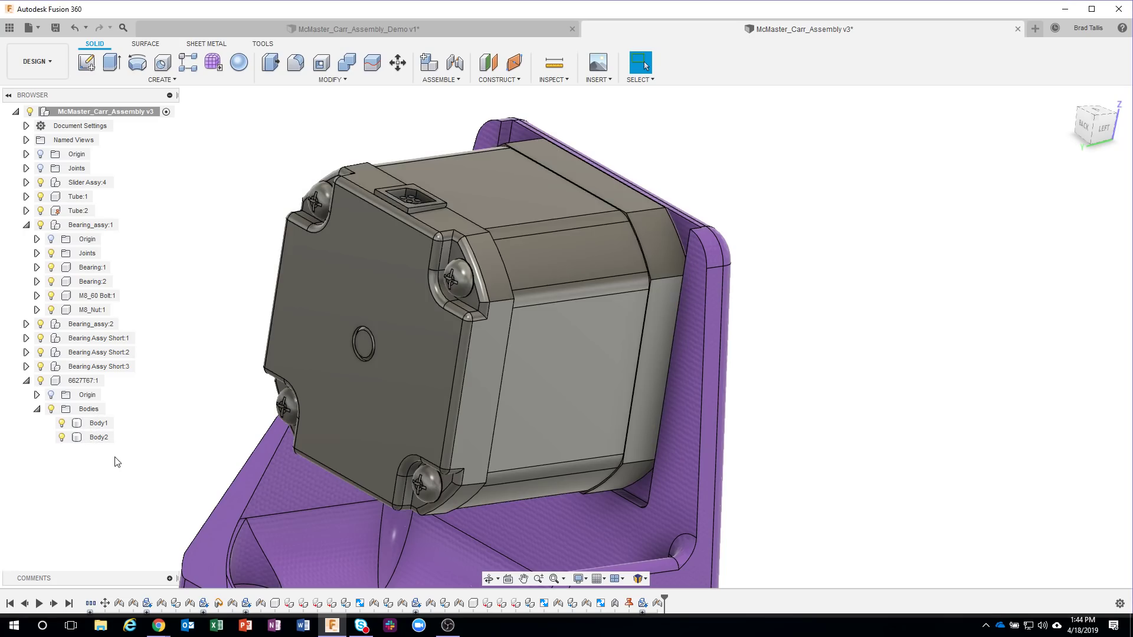
shift+middle_drag(539, 480, 777, 247)
scroll(777, 272, up, 5)
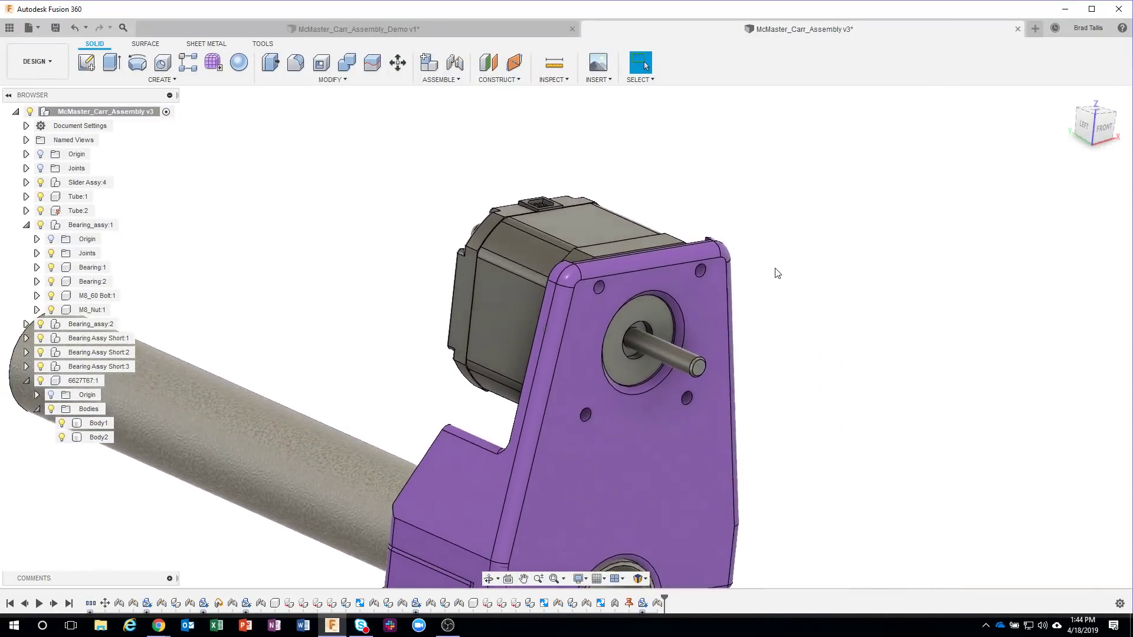
scroll(760, 259, up, 1)
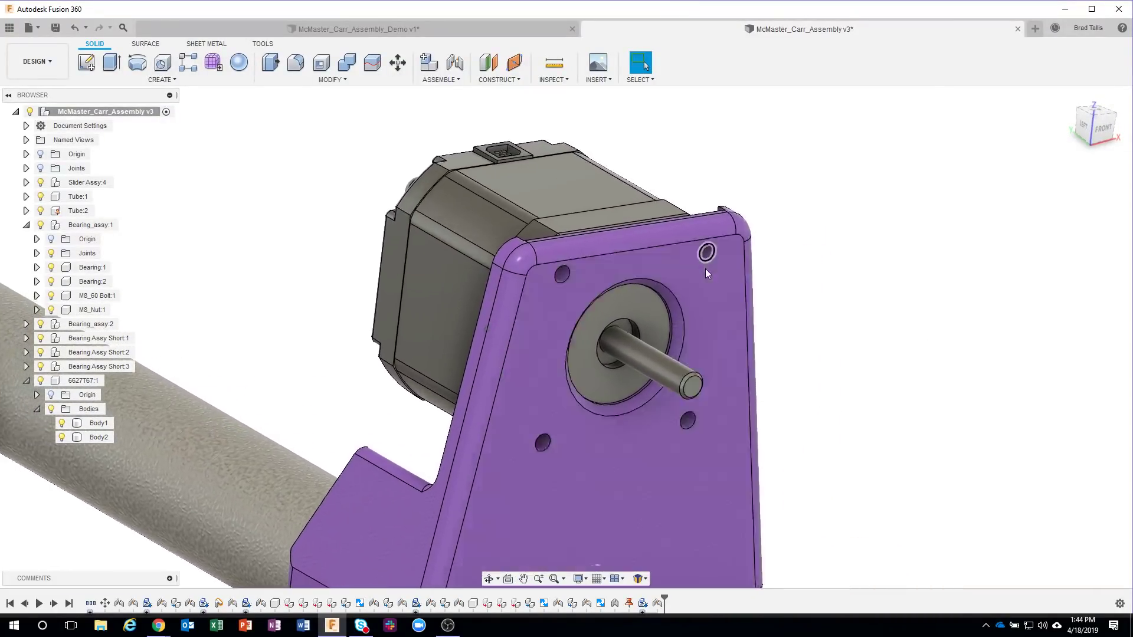
scroll(840, 265, up, 2)
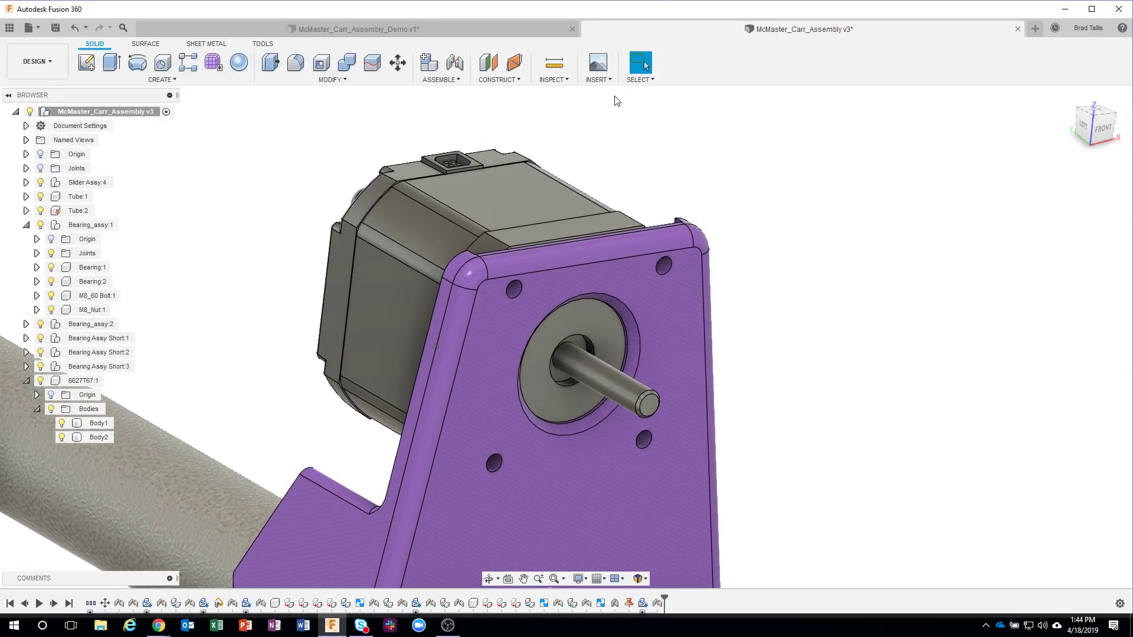
Step: Open the McMaster-Carr component catalogue for insertion, reposition and enlarge its window, and go to the Washers category
click(607, 82)
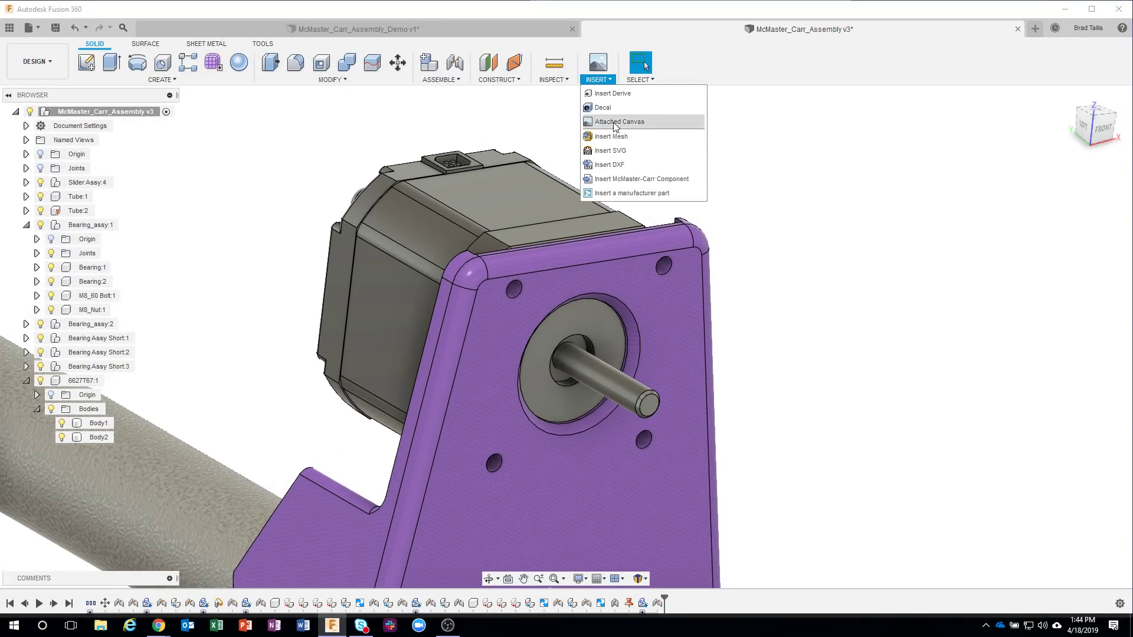
click(630, 178)
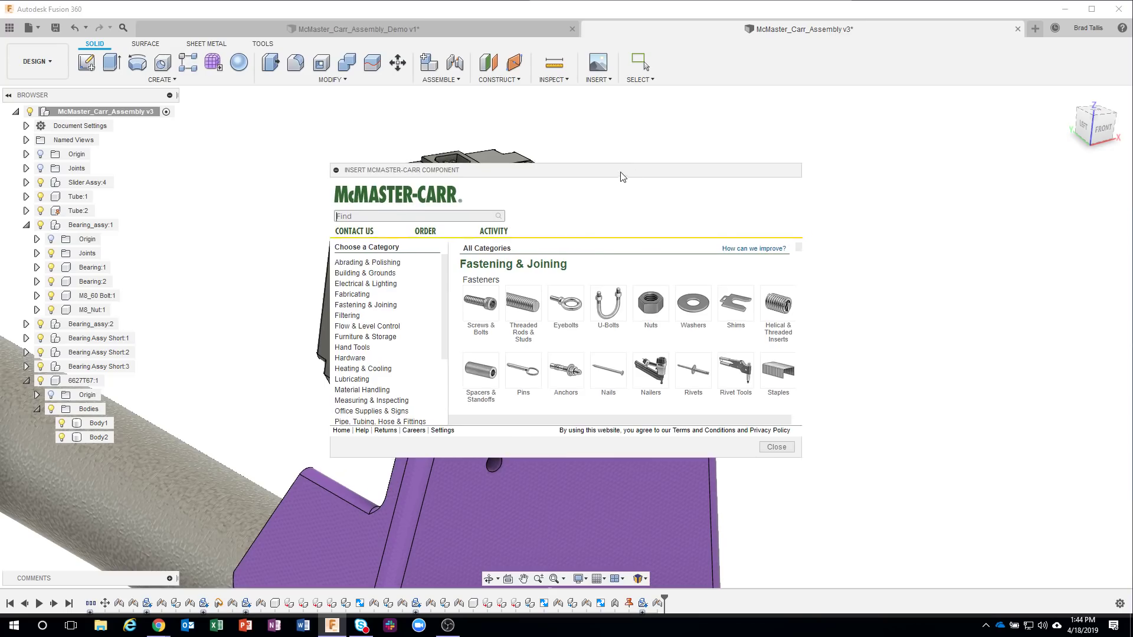
drag(622, 177, 819, 105)
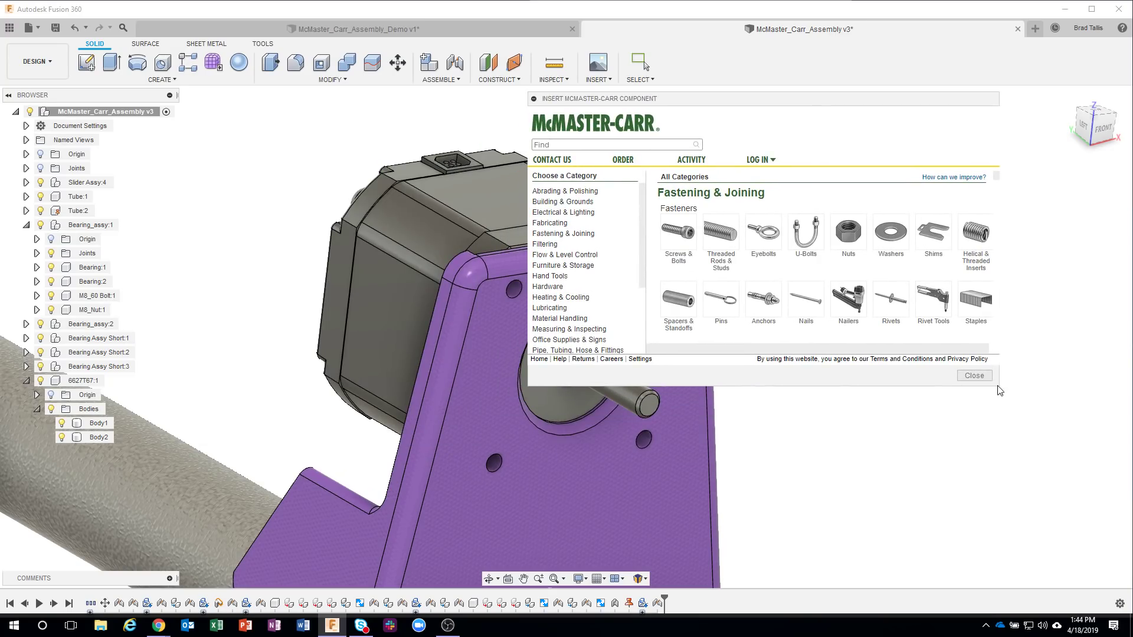
drag(1000, 391, 1095, 550)
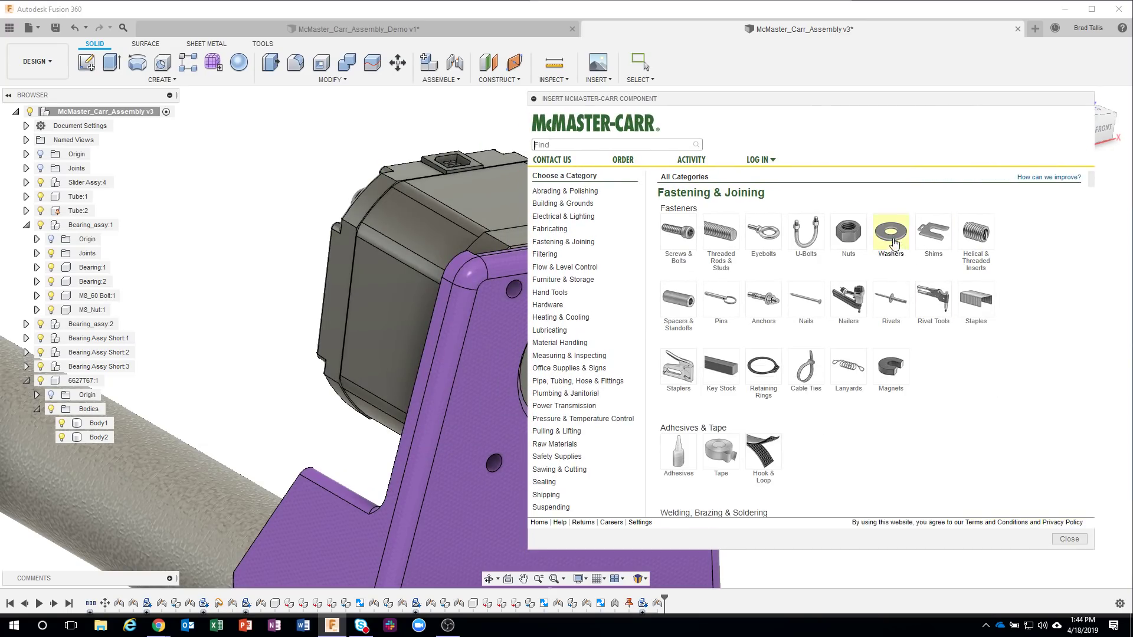
click(892, 236)
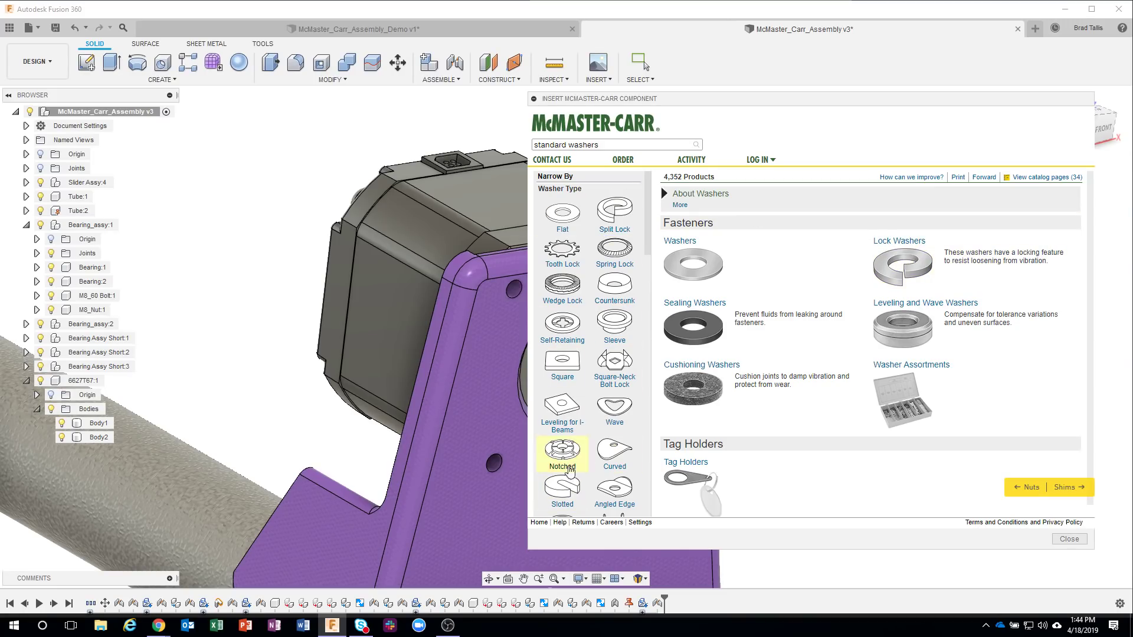
click(563, 219)
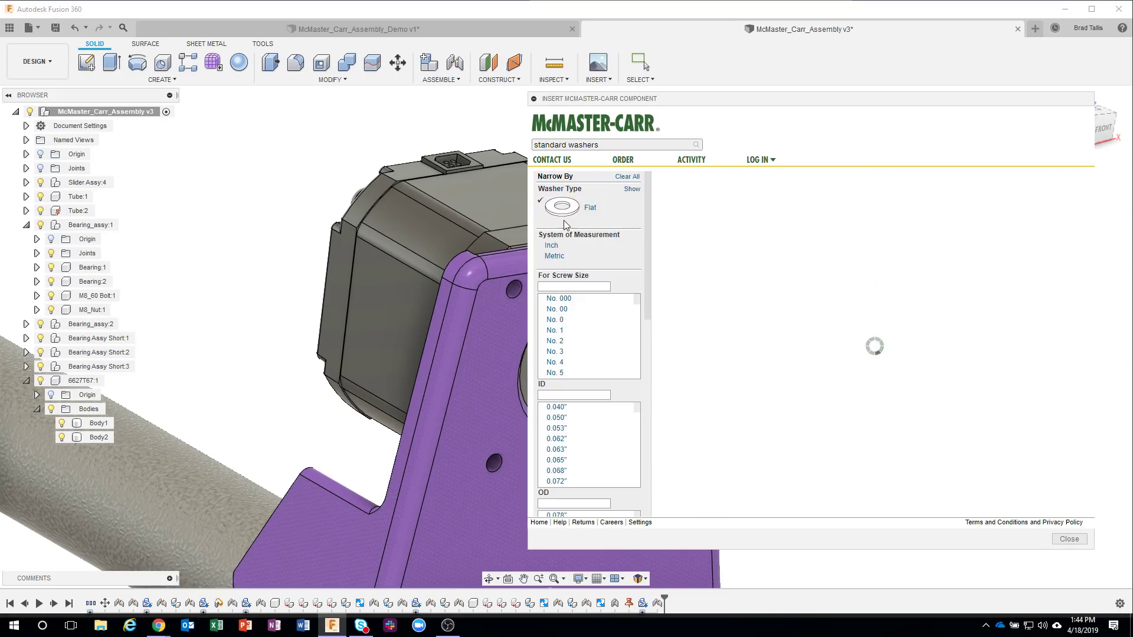
click(555, 255)
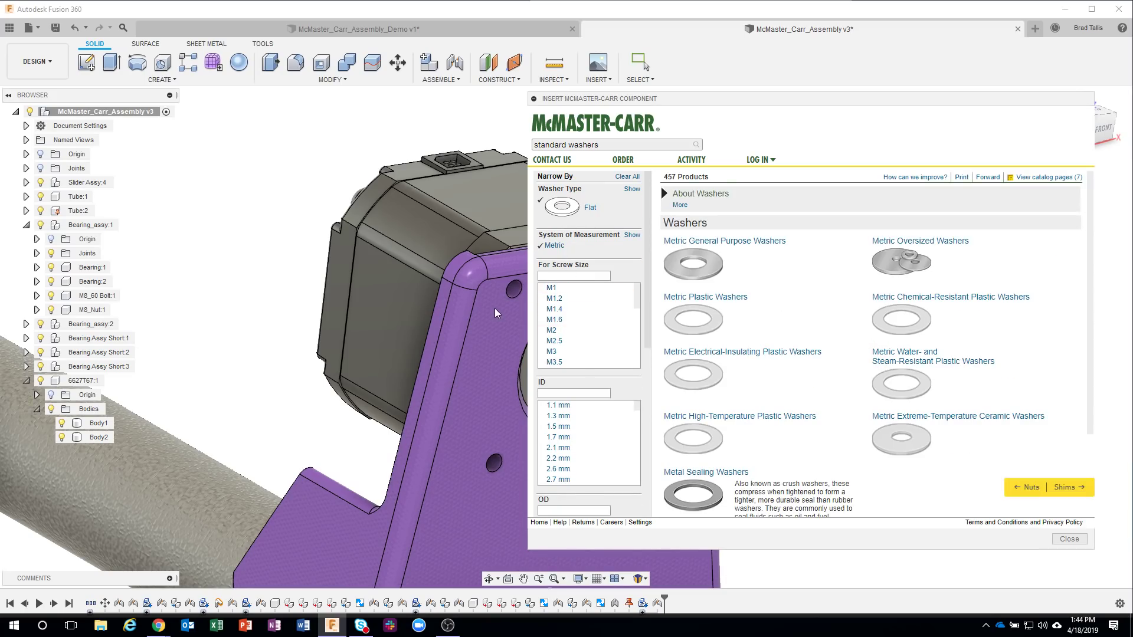
key(Escape)
middle_drag(493, 307, 390, 299)
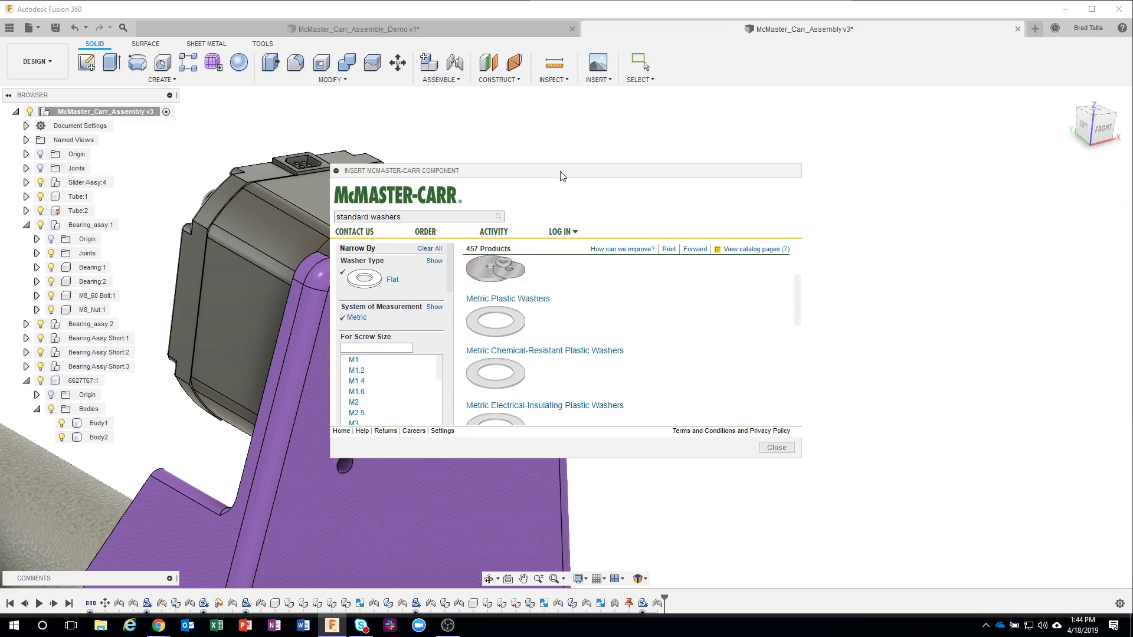
drag(561, 168, 872, 160)
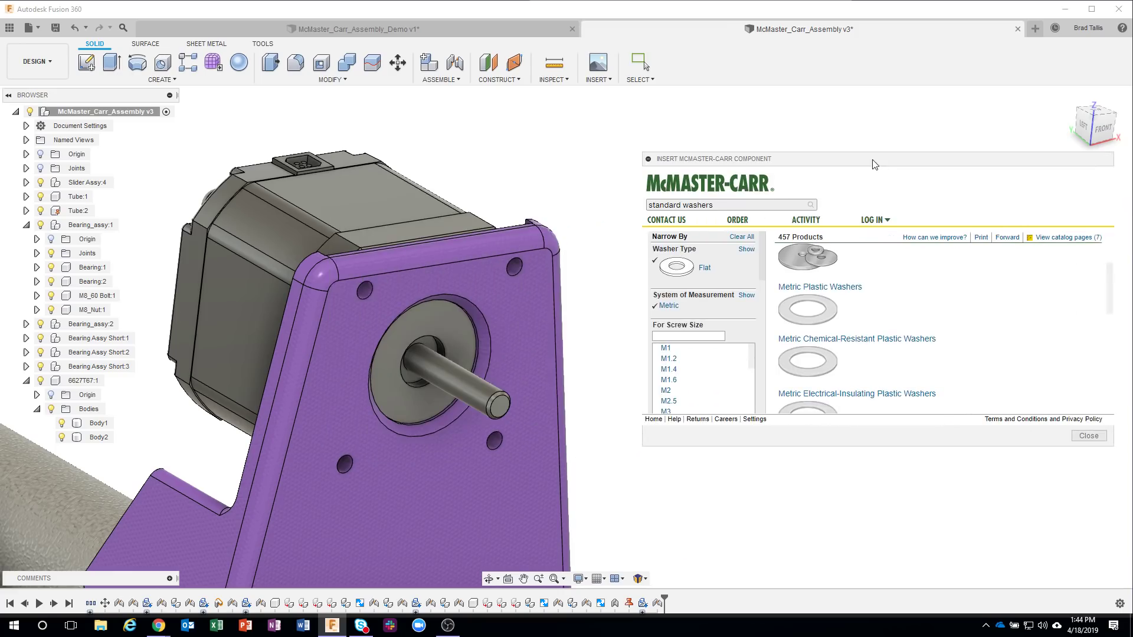
Step: Measure the diameter of the motor plate's upper mounting hole to find the matching washer size
click(556, 64)
click(514, 272)
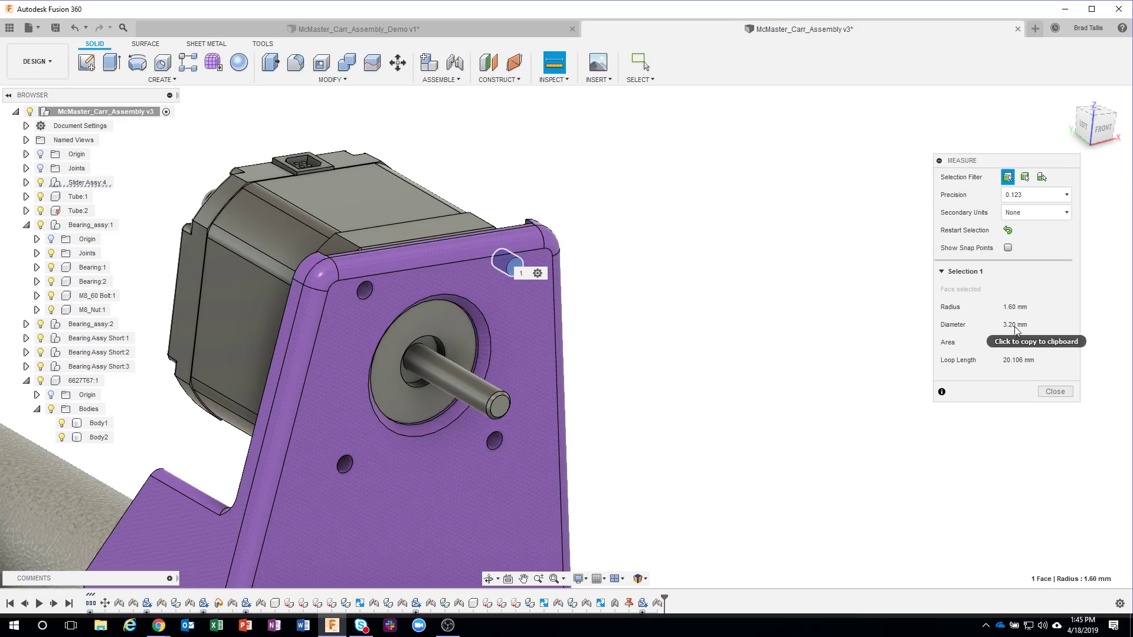
click(1055, 392)
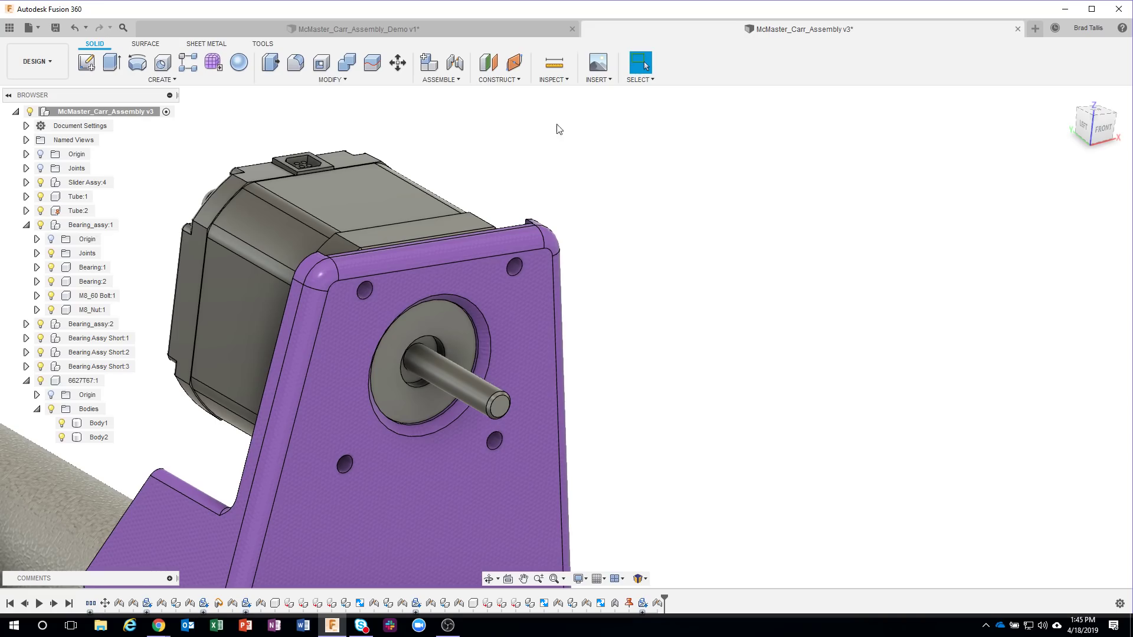
Step: Reopen the McMaster-Carr component catalogue in an enlarged window and narrow the washers to flat, metric, M3 screw size
click(598, 79)
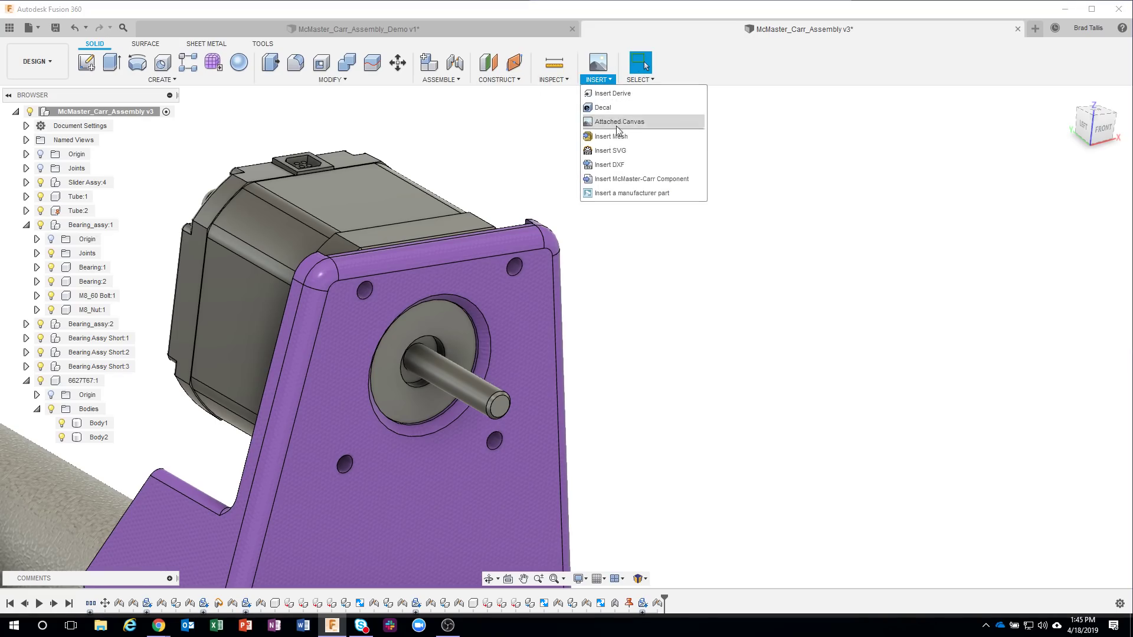
click(624, 179)
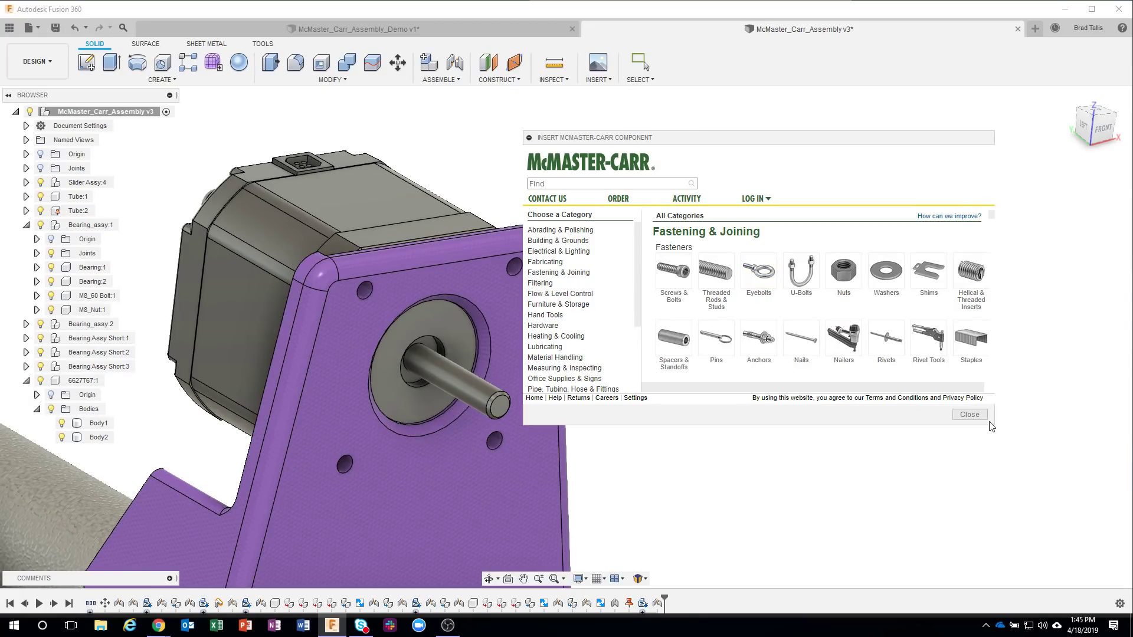
drag(993, 424, 1111, 585)
click(886, 274)
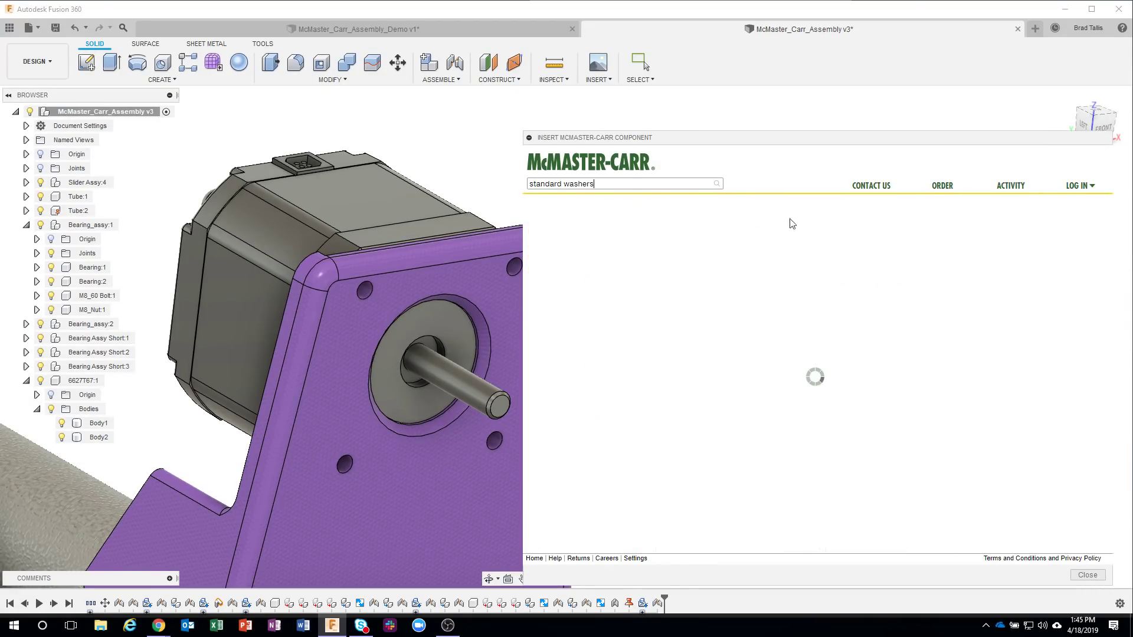
drag(756, 139, 774, 104)
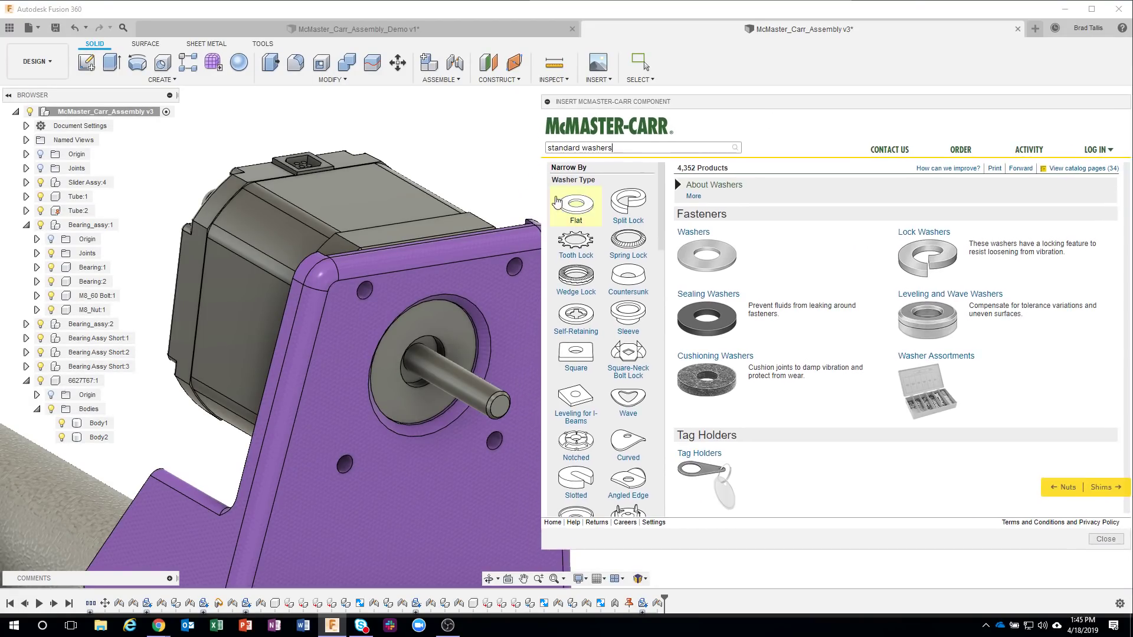
click(565, 213)
click(588, 246)
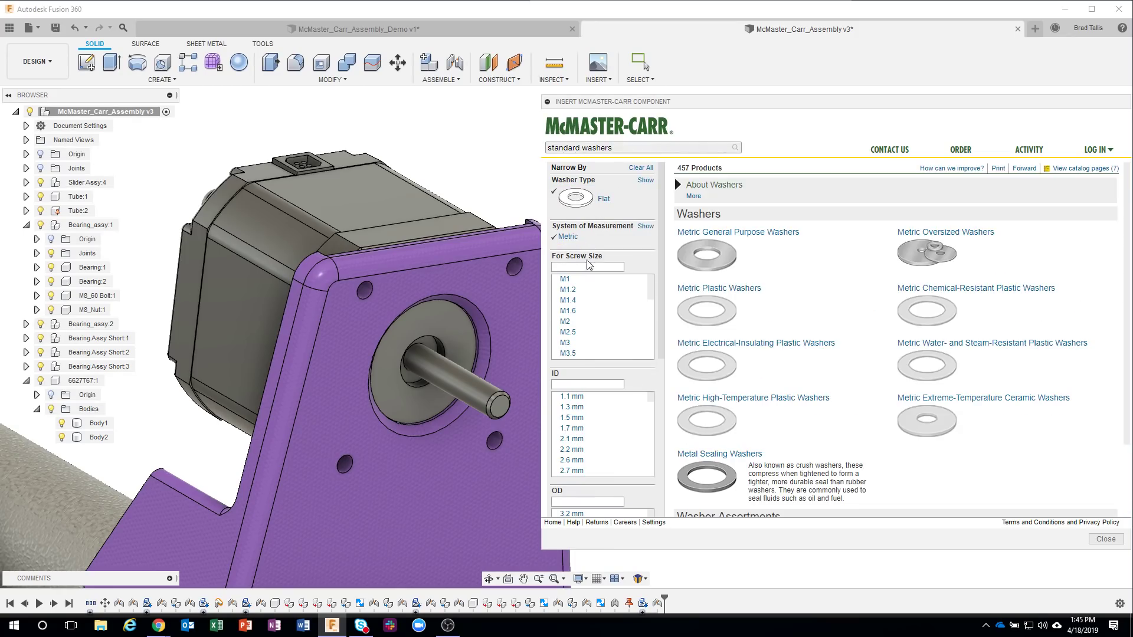
click(584, 342)
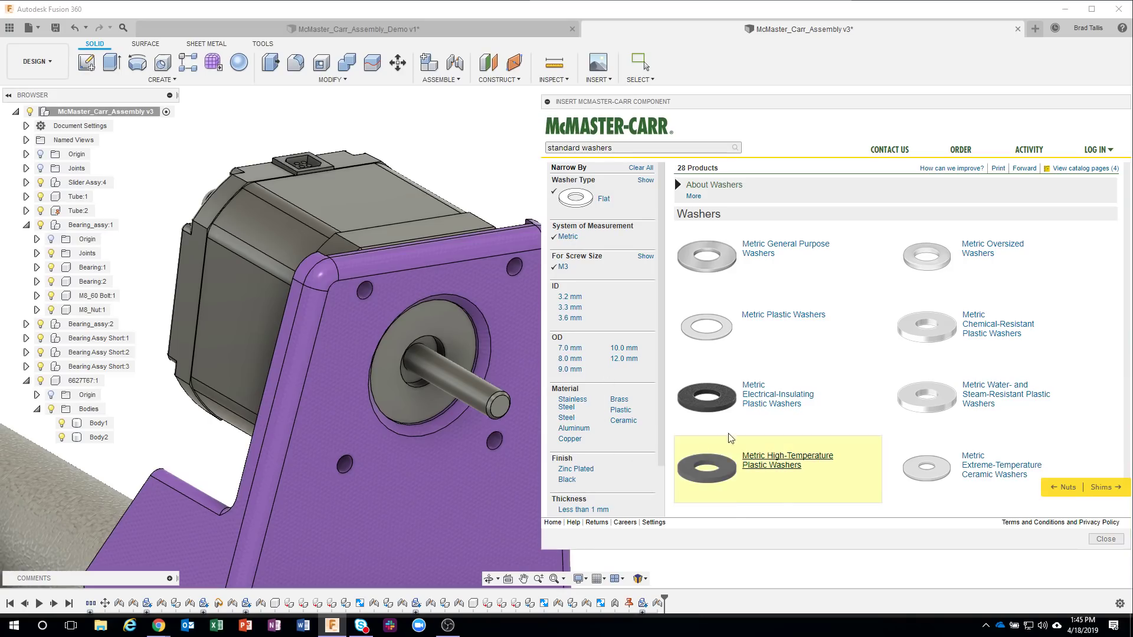
Step: Open the details of general purpose 18-8 stainless steel washer 93475A210, review its drawing, and insert its 3-D model without moving it
click(763, 256)
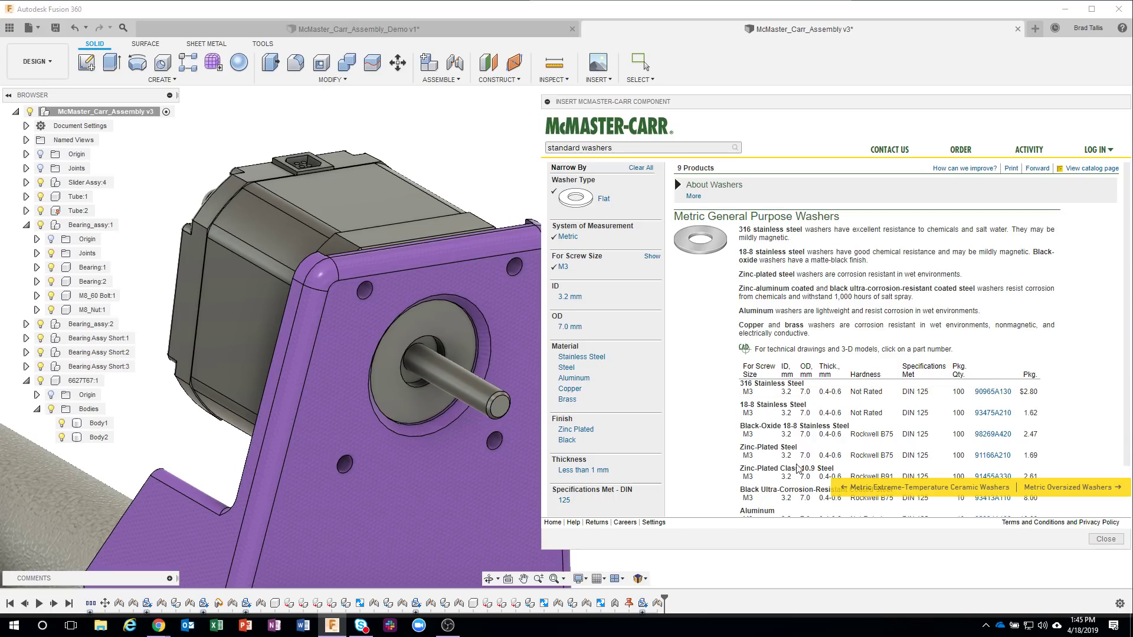
click(986, 416)
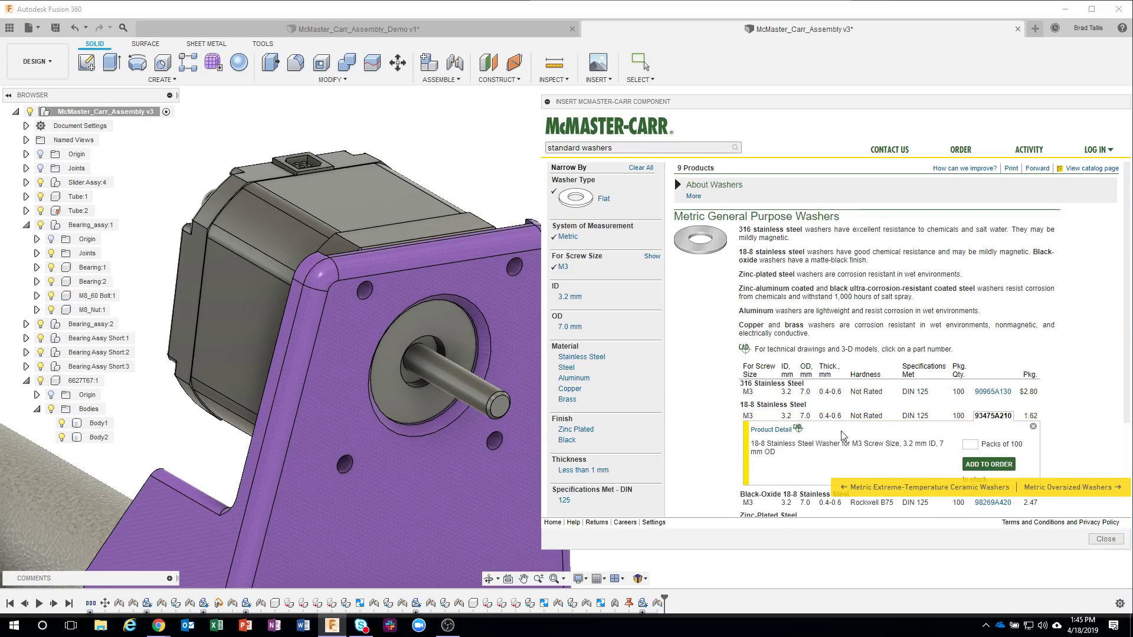
click(772, 430)
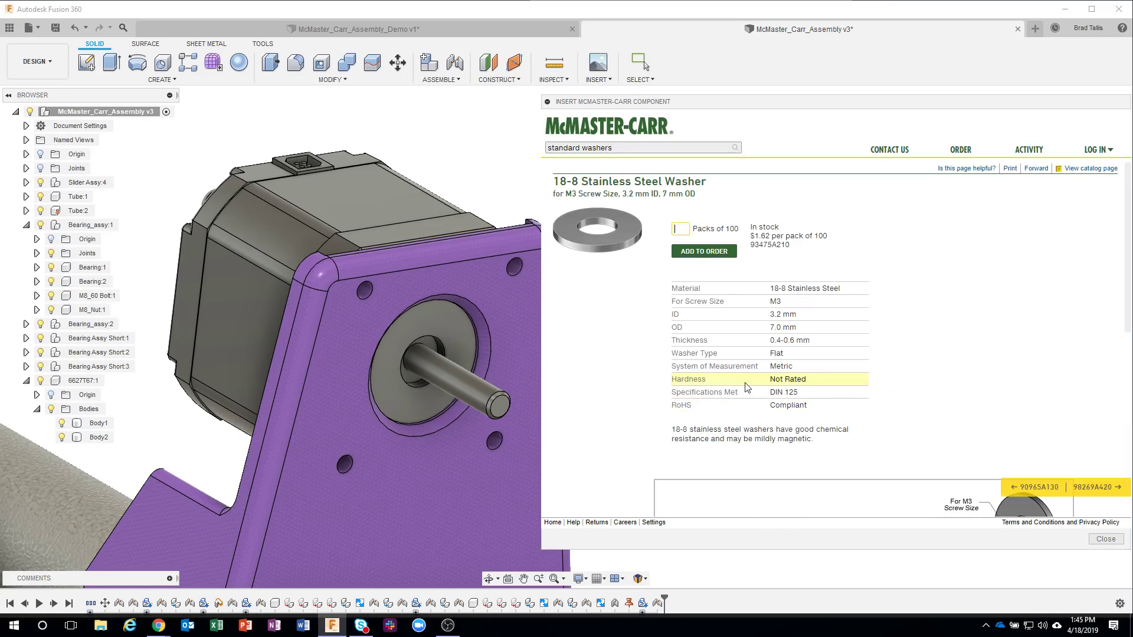
scroll(885, 322, down, 5)
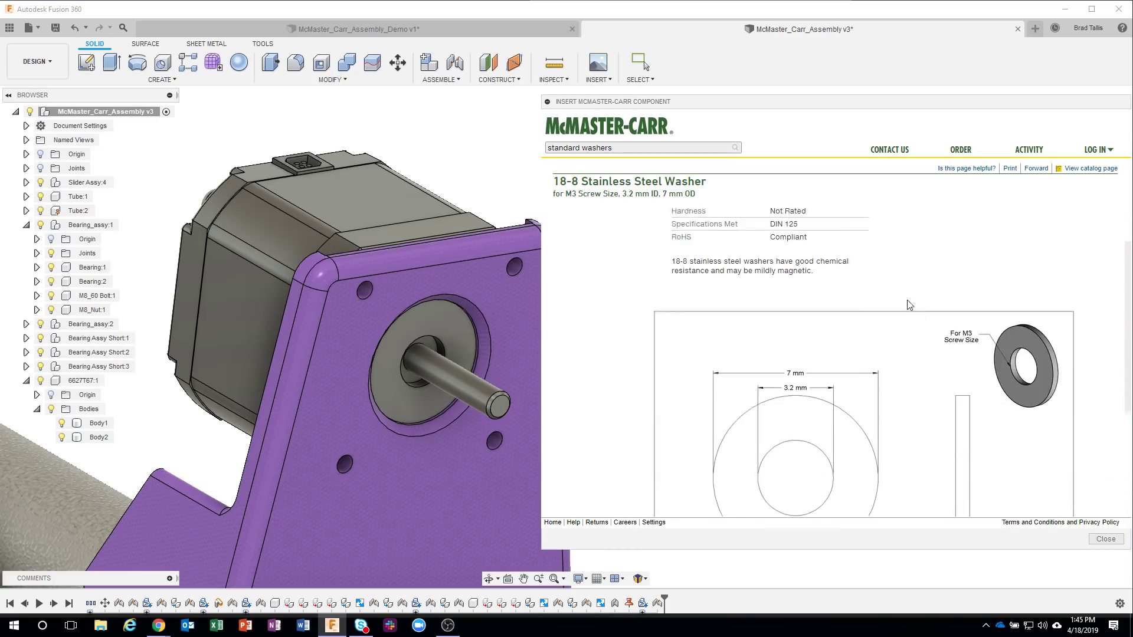
scroll(928, 320, down, 1)
click(668, 479)
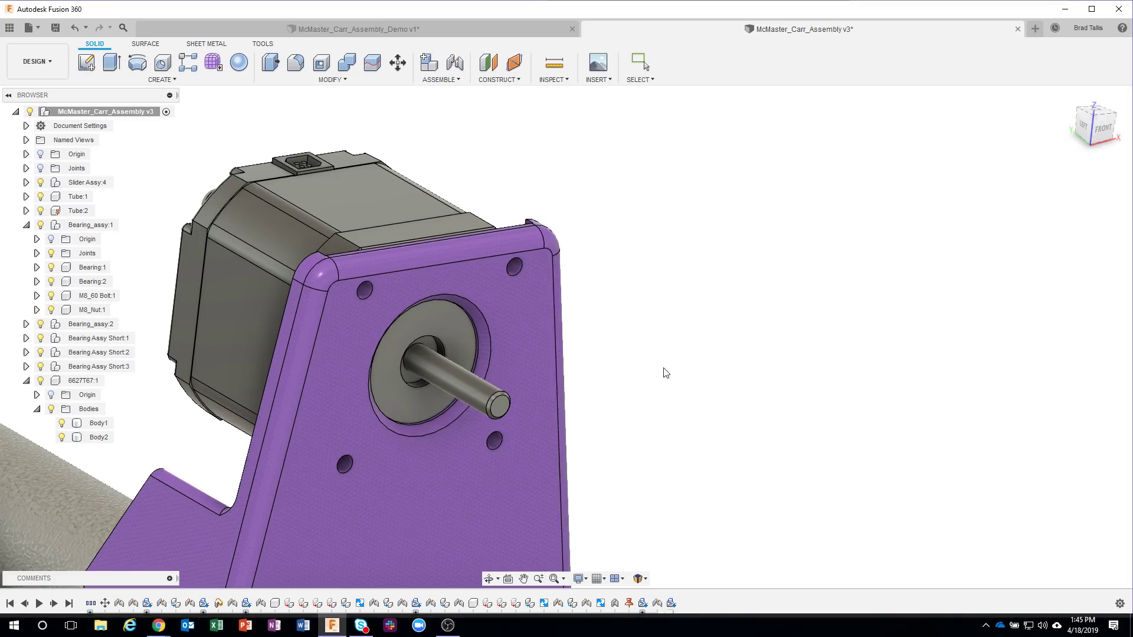
scroll(471, 180, up, 4)
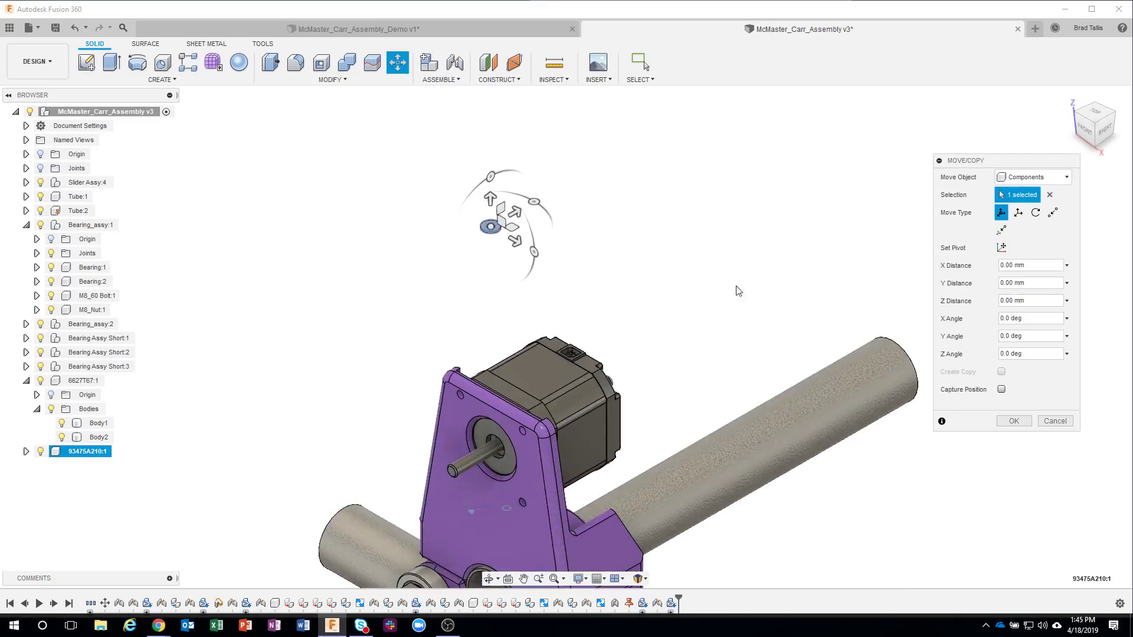
click(1030, 425)
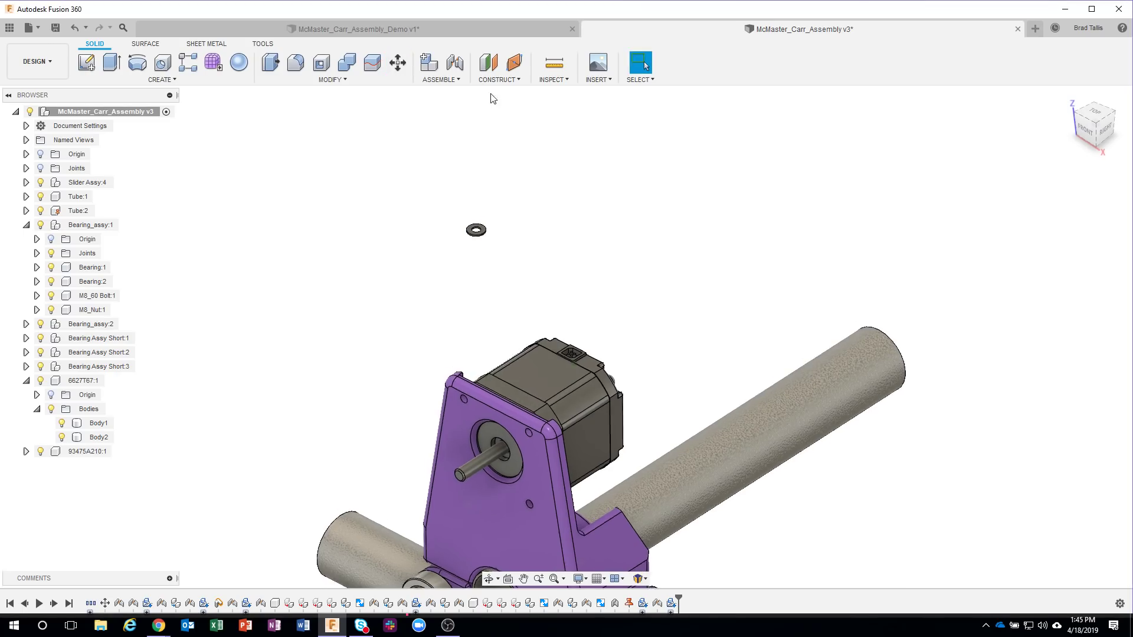
Step: Create a Rigid joint from the washer's hole edge to the motor plate's upper corner hole, flipped so the washer sits on the outer face
click(453, 63)
scroll(484, 231, up, 5)
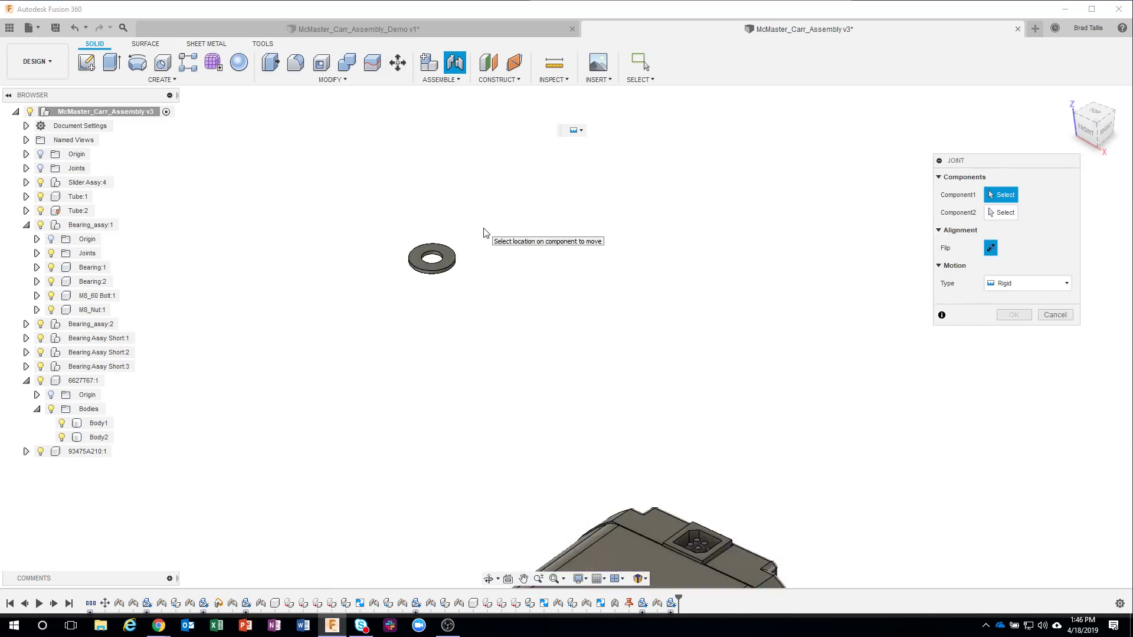
click(393, 273)
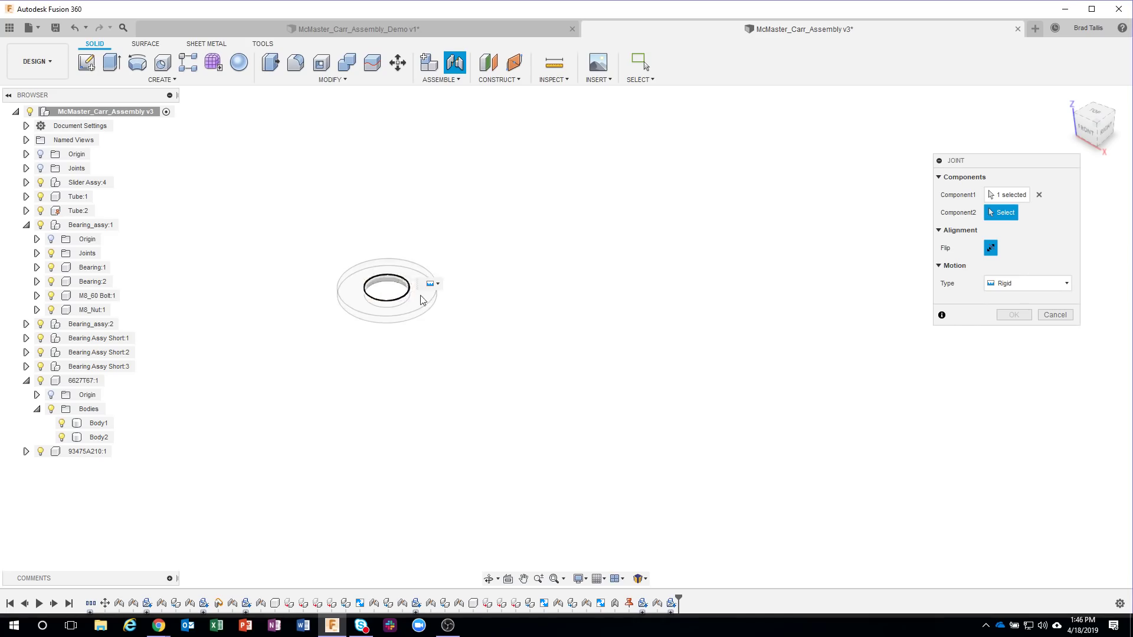
scroll(535, 390, up, 10)
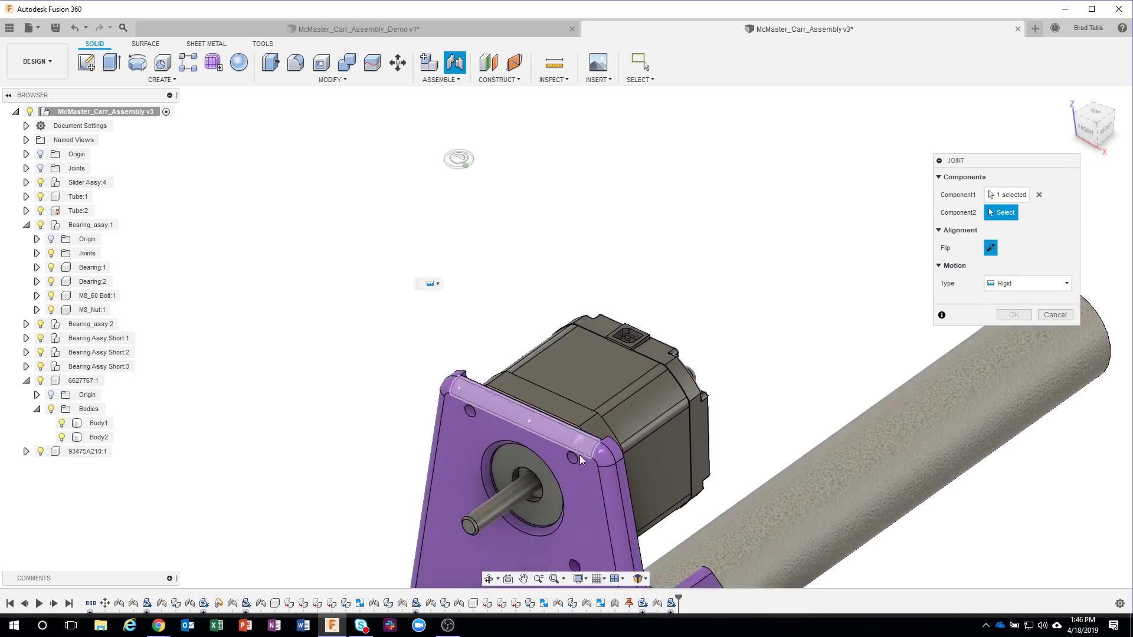
click(573, 456)
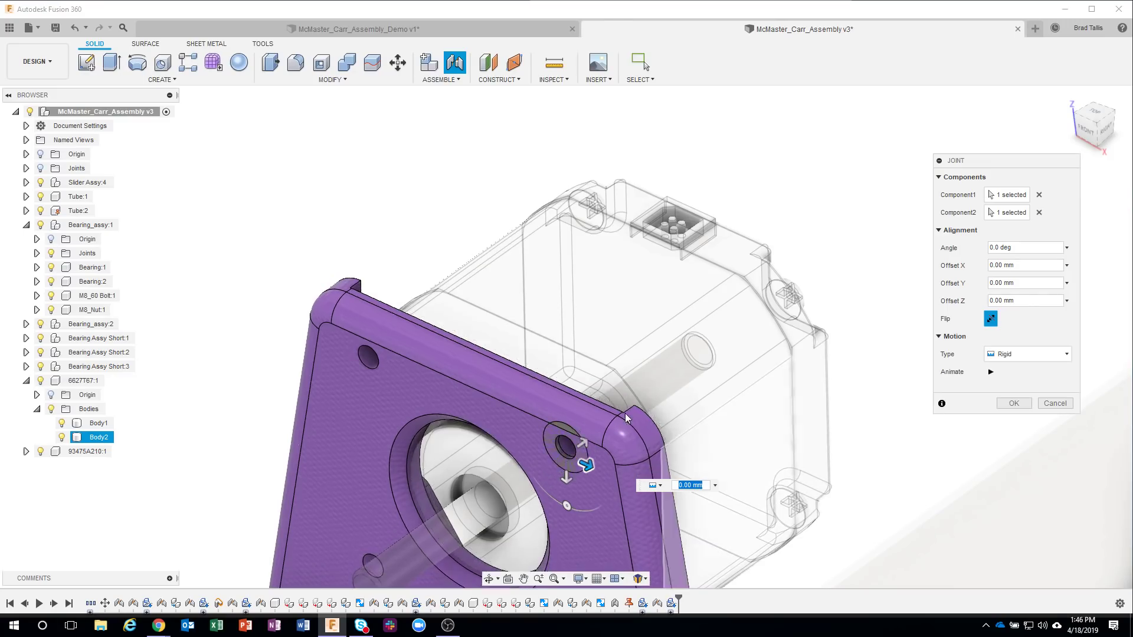
scroll(642, 456, up, 5)
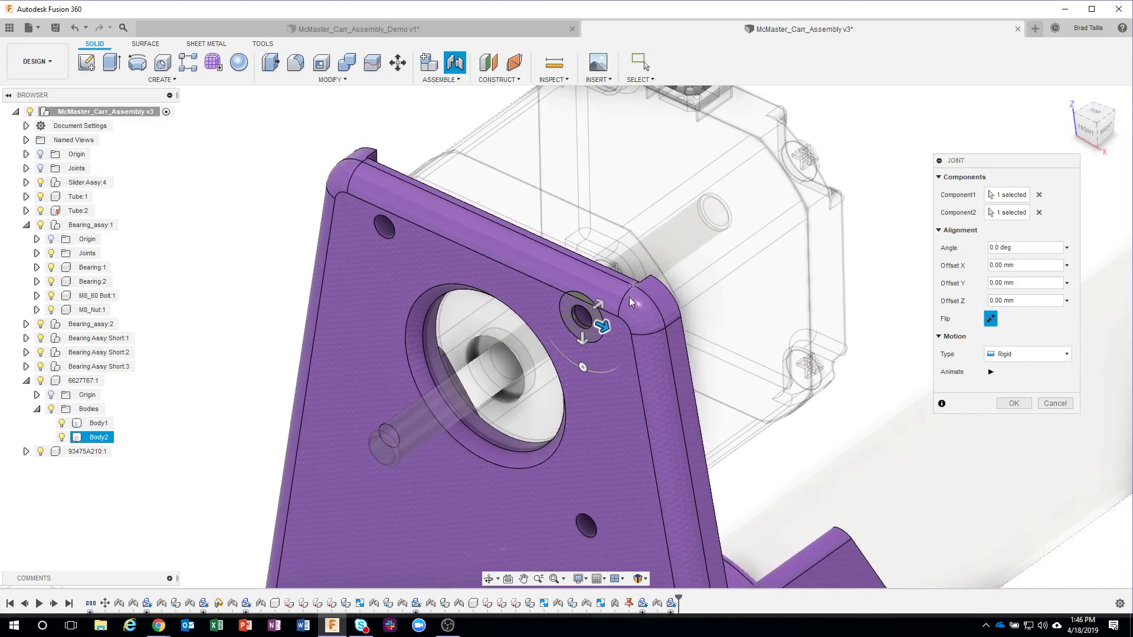
scroll(679, 378, up, 3)
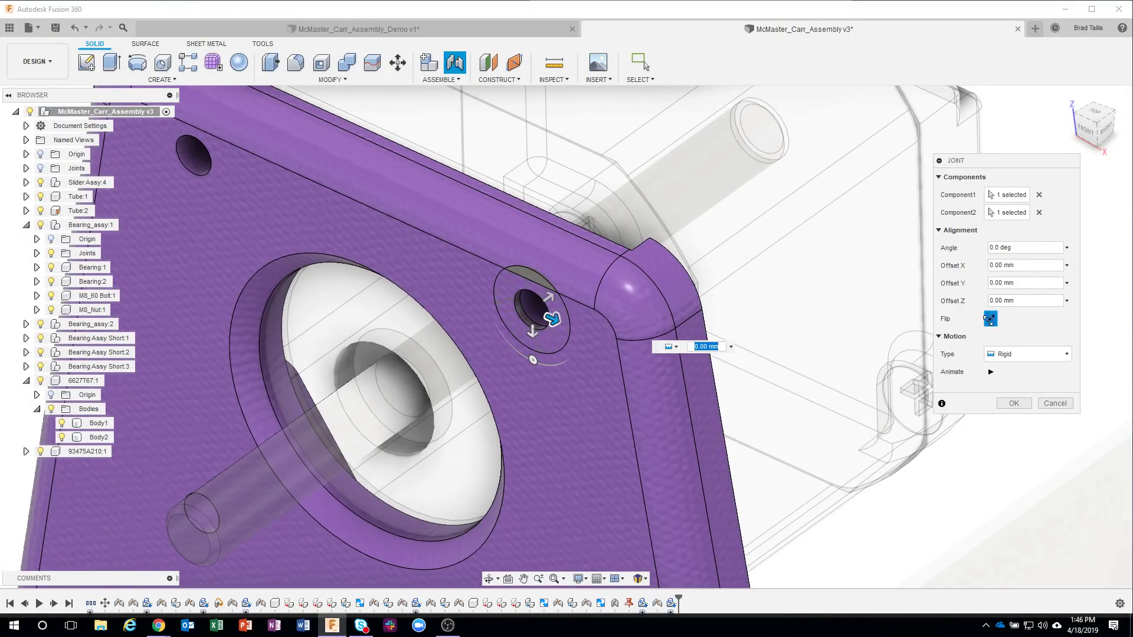
click(990, 320)
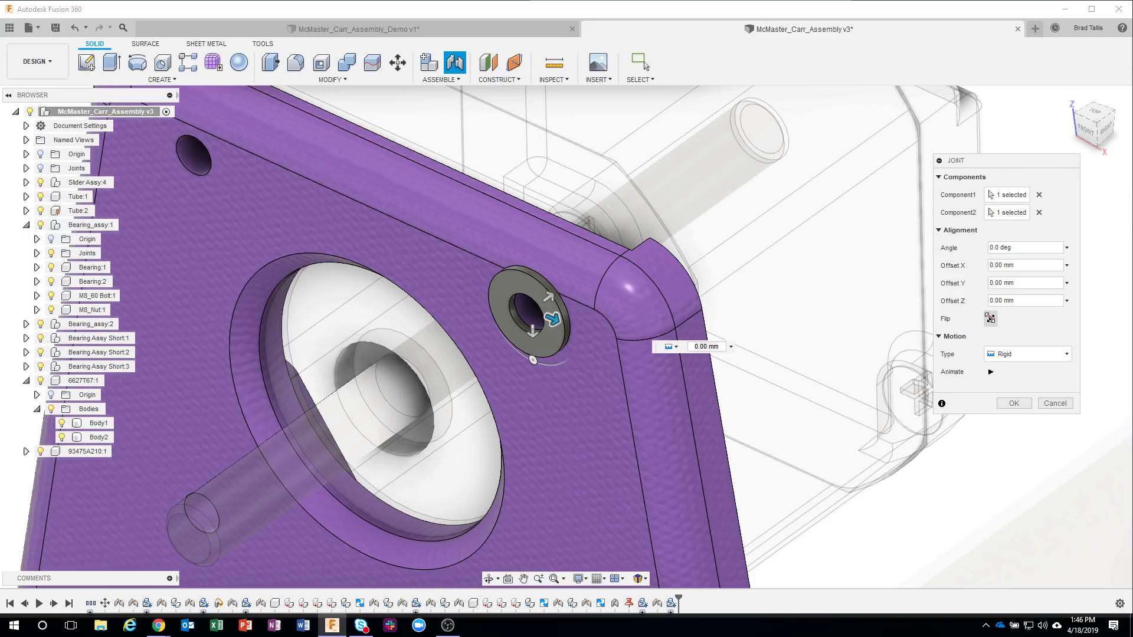
click(991, 320)
click(990, 319)
click(1014, 404)
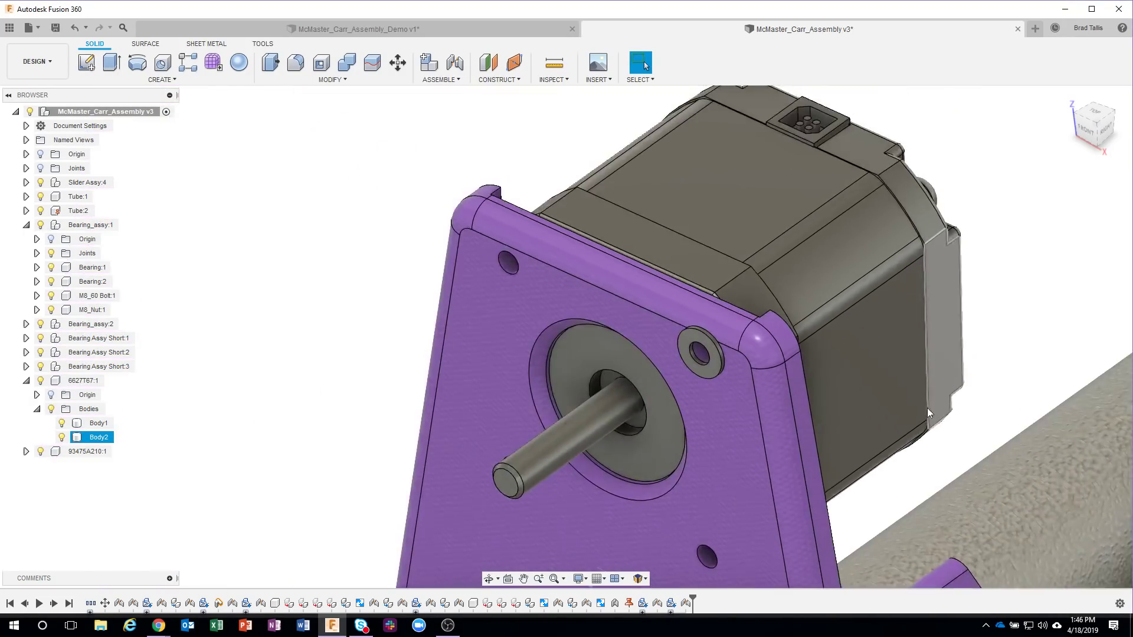
key(Escape)
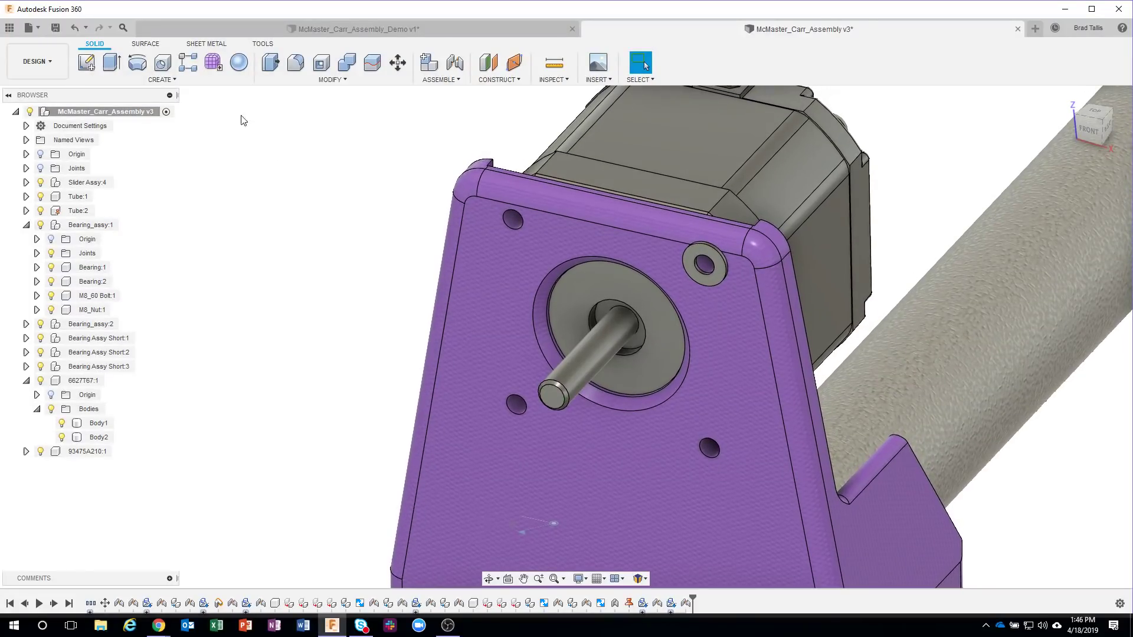
Step: Rename the inserted washer component 93475A210 as M3 Washer
click(101, 452)
double_click(103, 453)
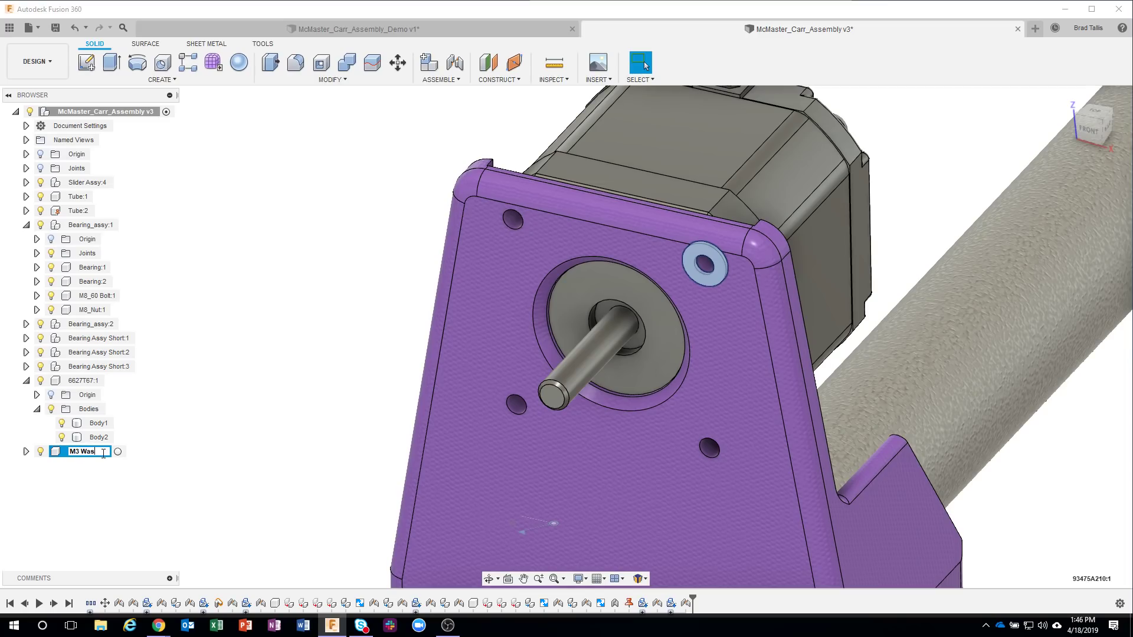
text(M3 Washer)
key(Return)
click(136, 491)
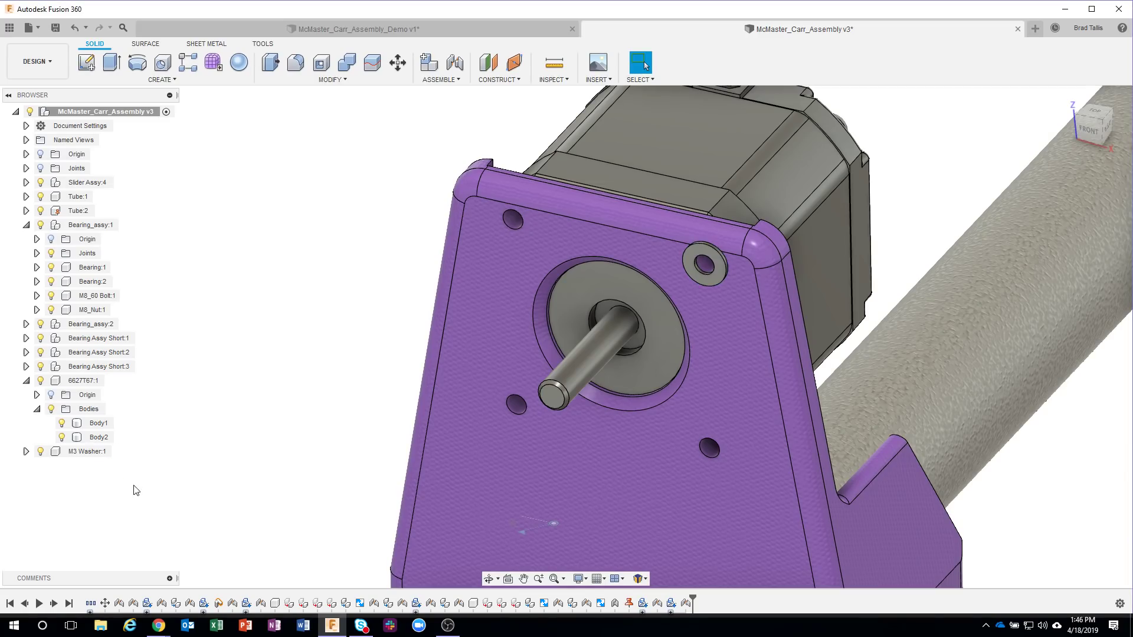
Step: Rename the motor component 6627T67 as Stepper Nema 17 and collapse its contents in the component tree
click(86, 380)
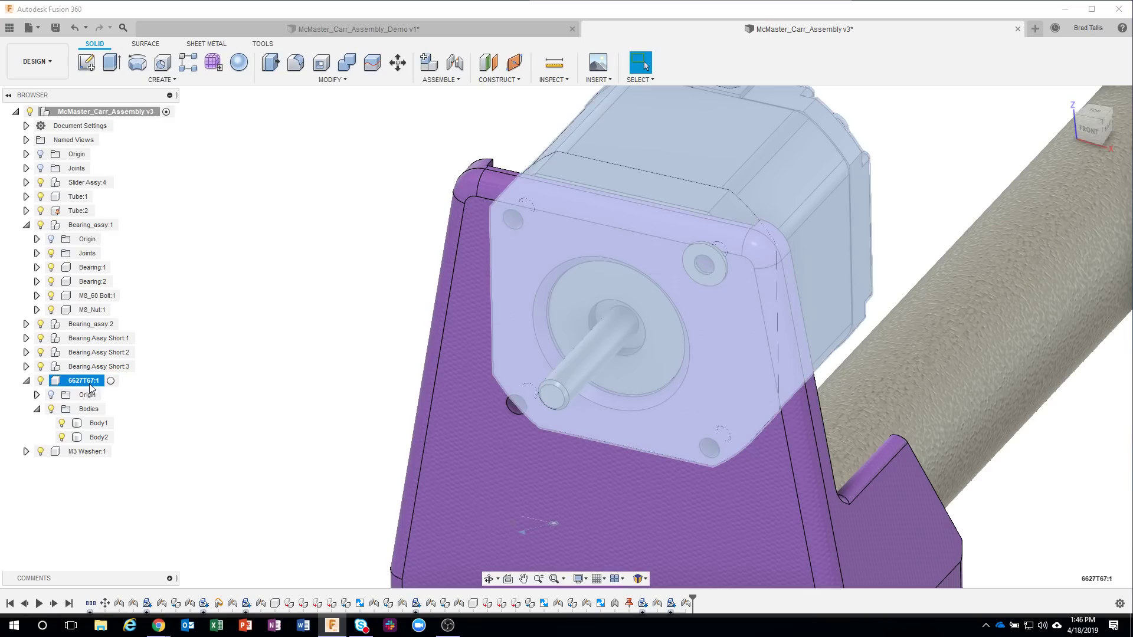
double_click(90, 382)
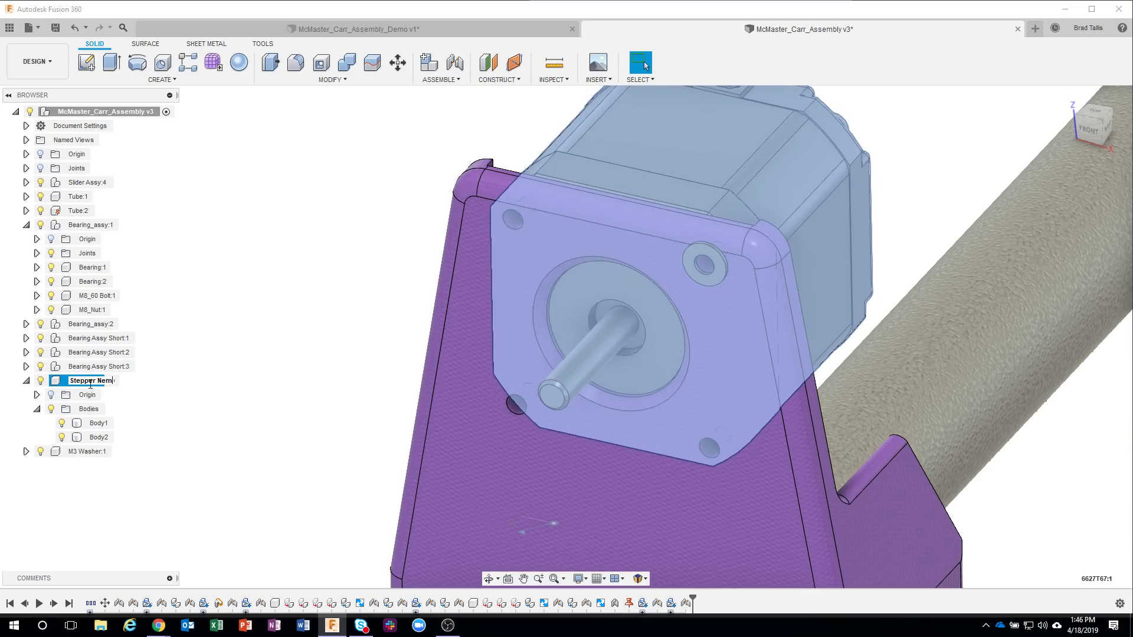
key(Return)
click(26, 381)
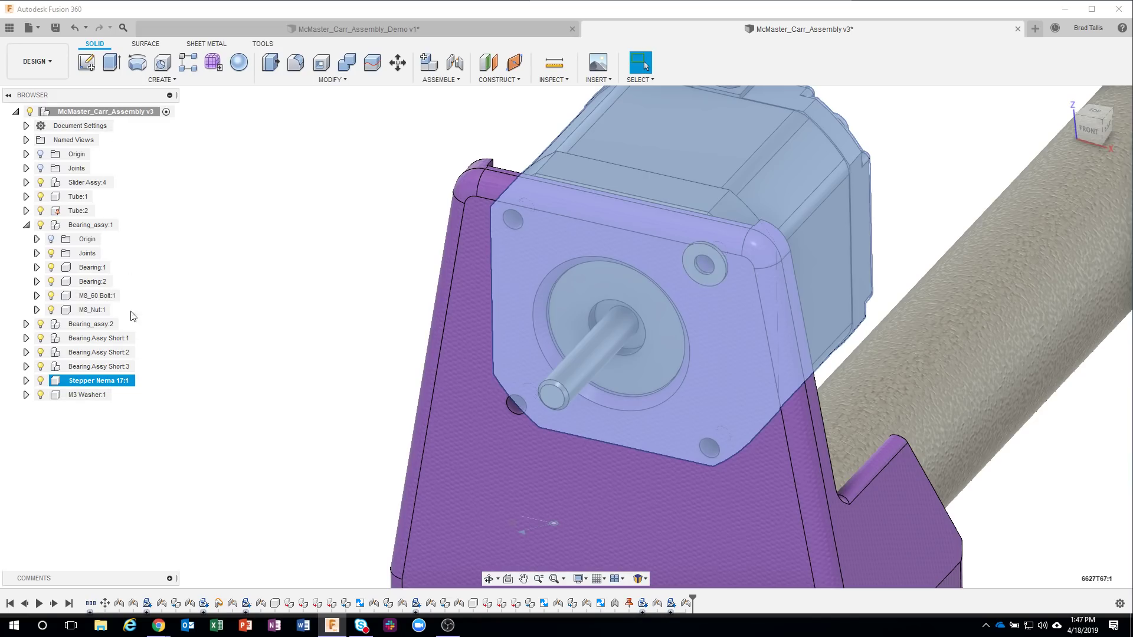
click(158, 482)
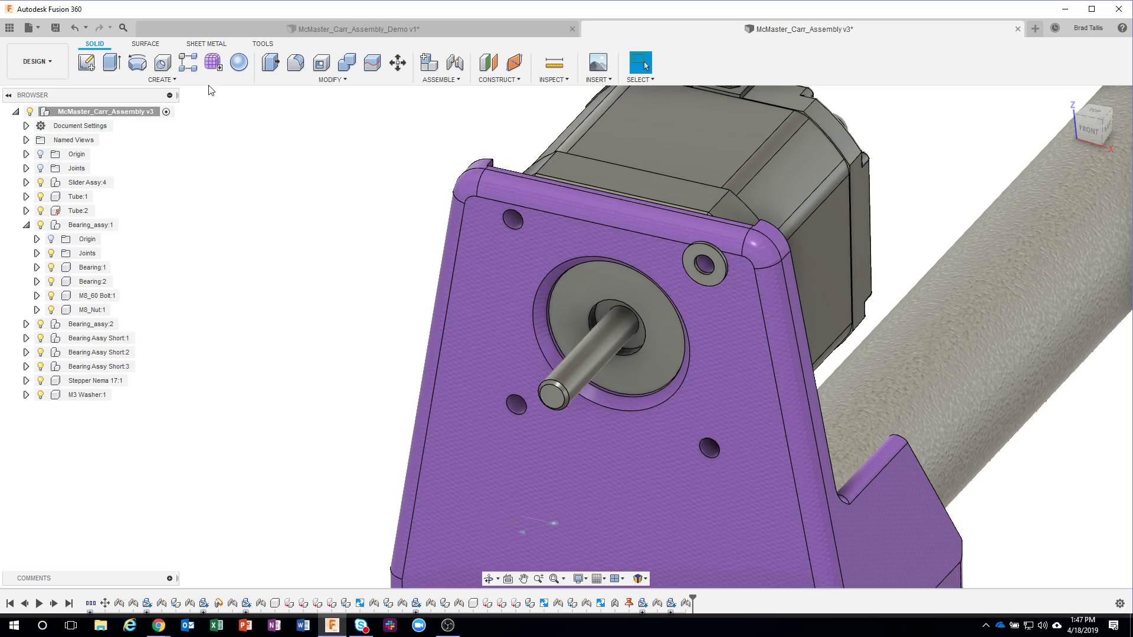
Step: Create a circular pattern of the M3 Washer component around the motor plate's large bore edge, full circle, with a quantity of 4
click(162, 79)
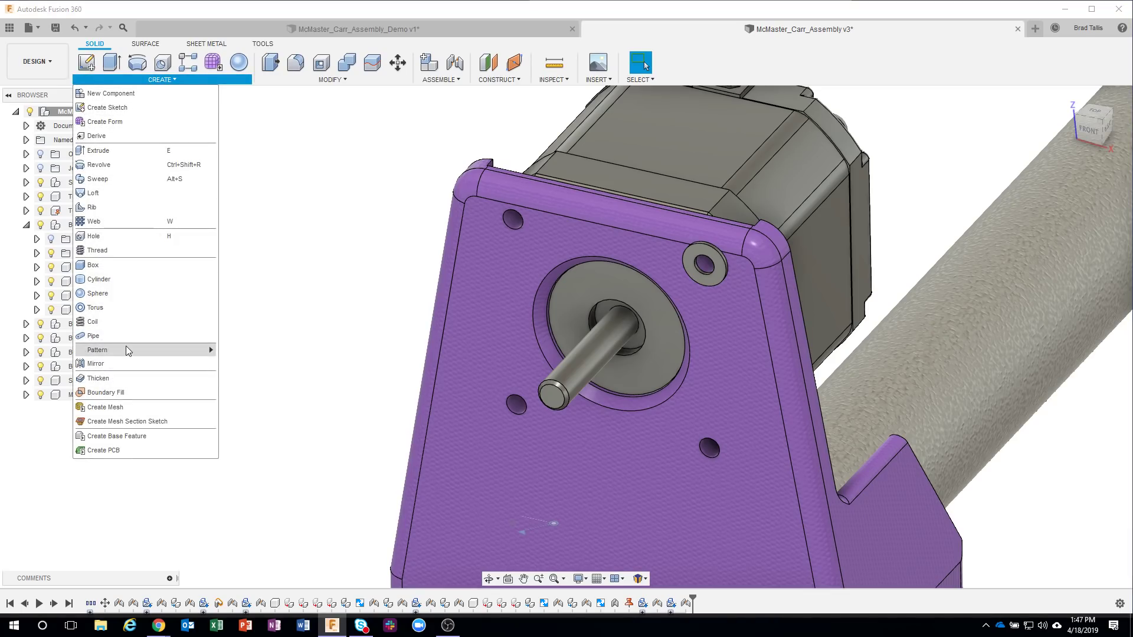
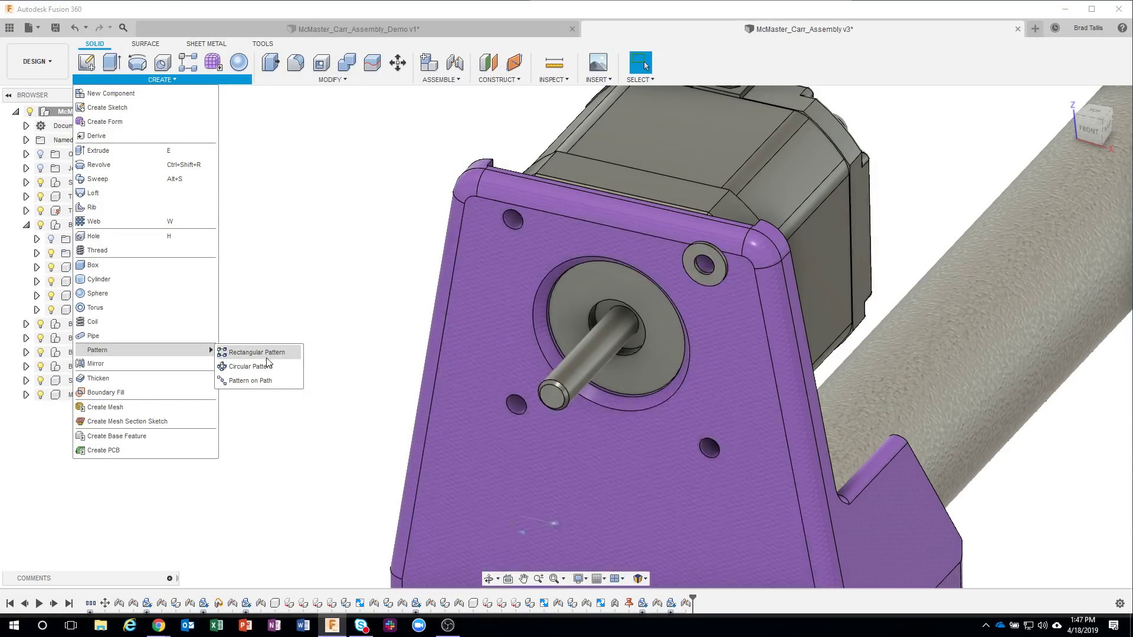
click(255, 369)
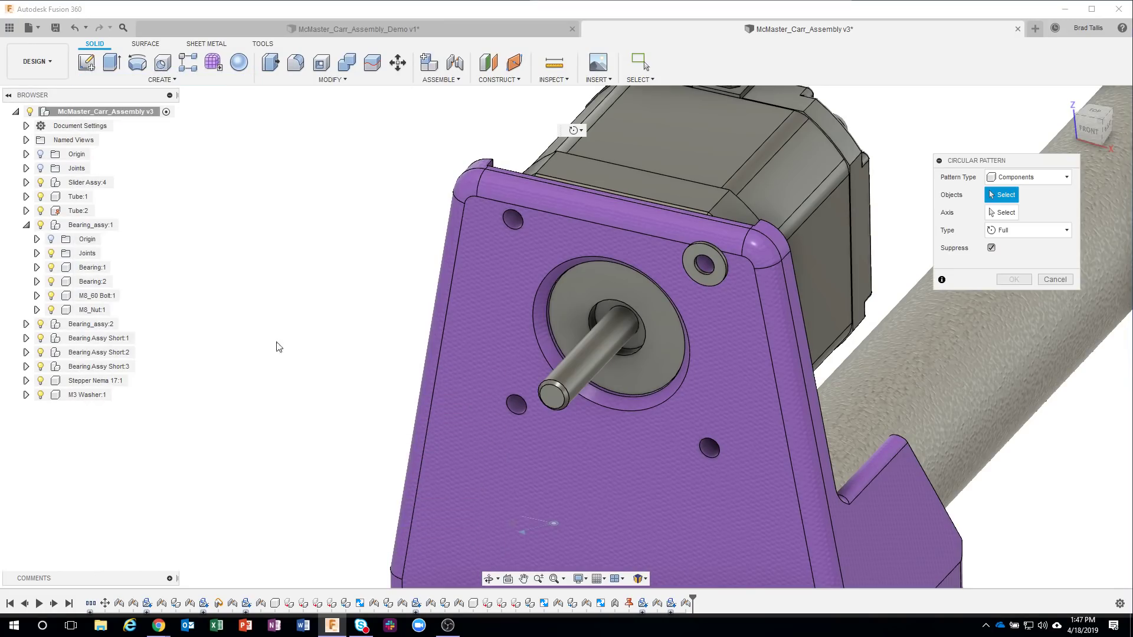
click(703, 259)
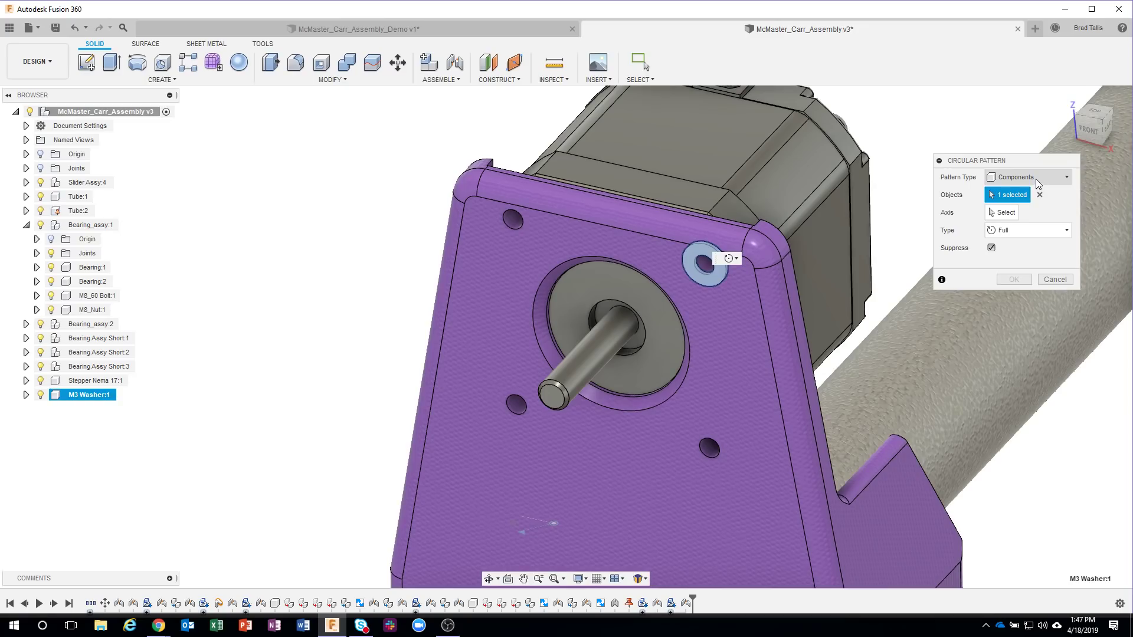
click(1001, 217)
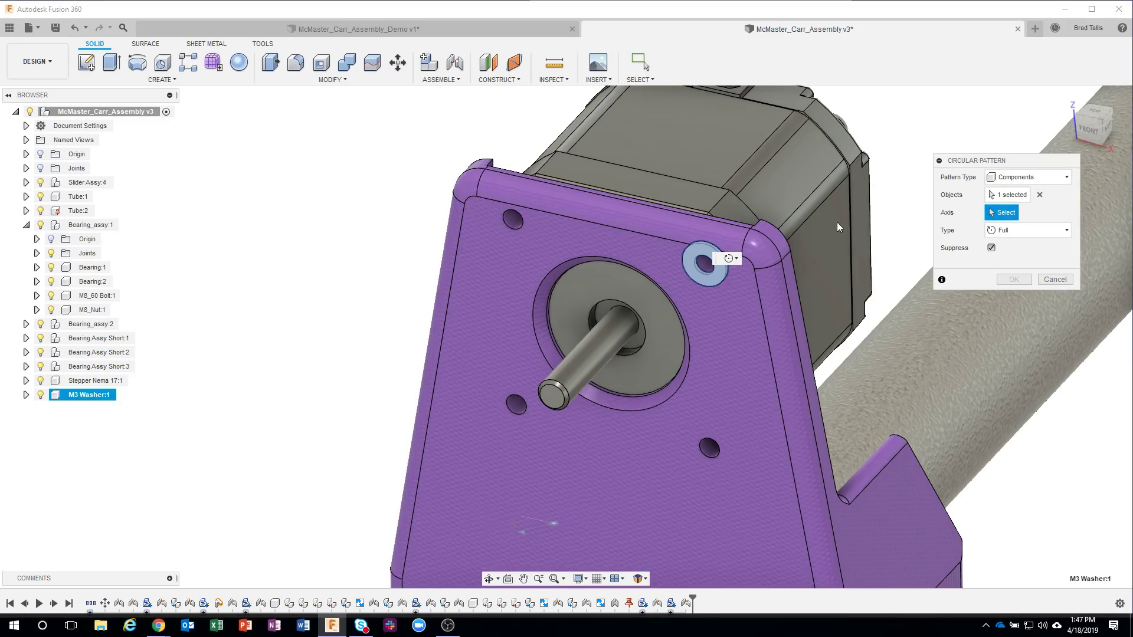
click(562, 264)
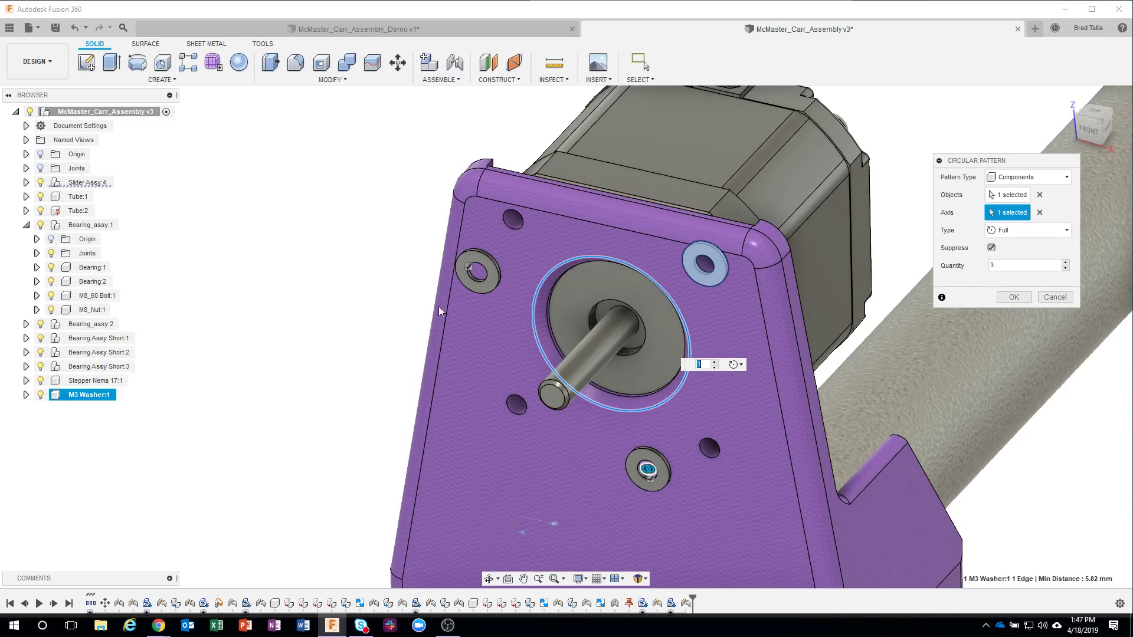
shift+middle_drag(438, 306, 874, 301)
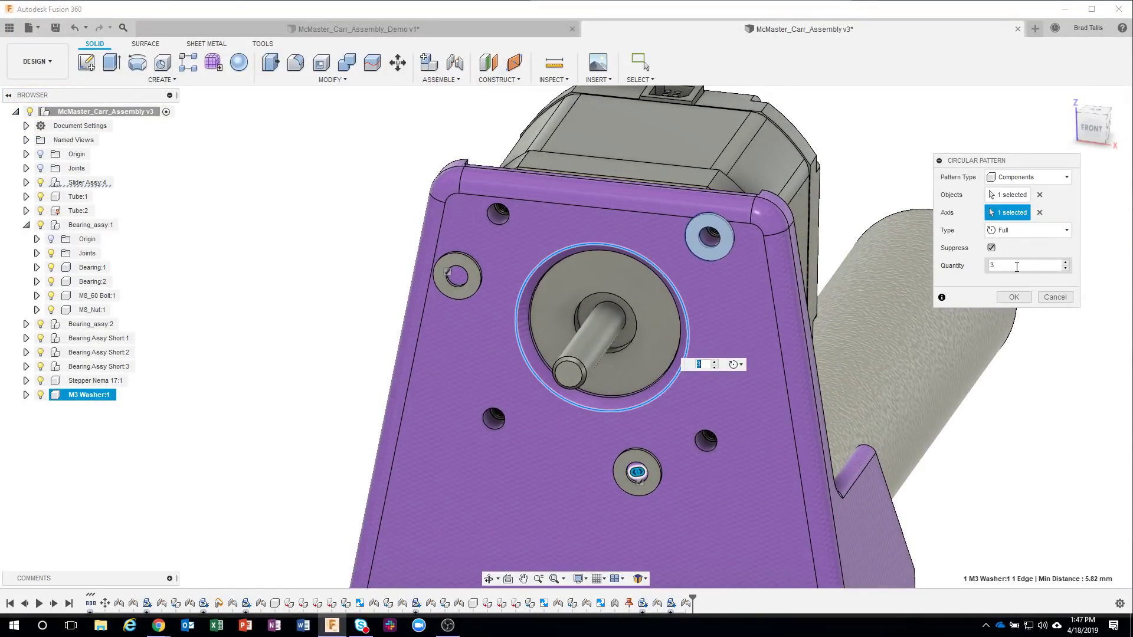
click(1067, 263)
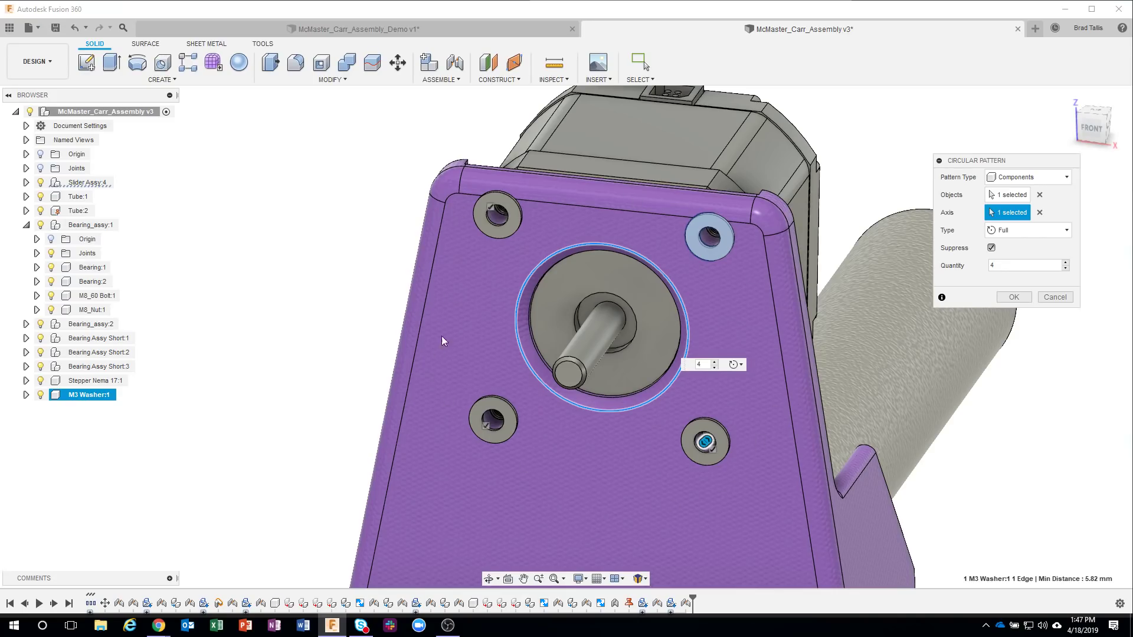
click(1067, 263)
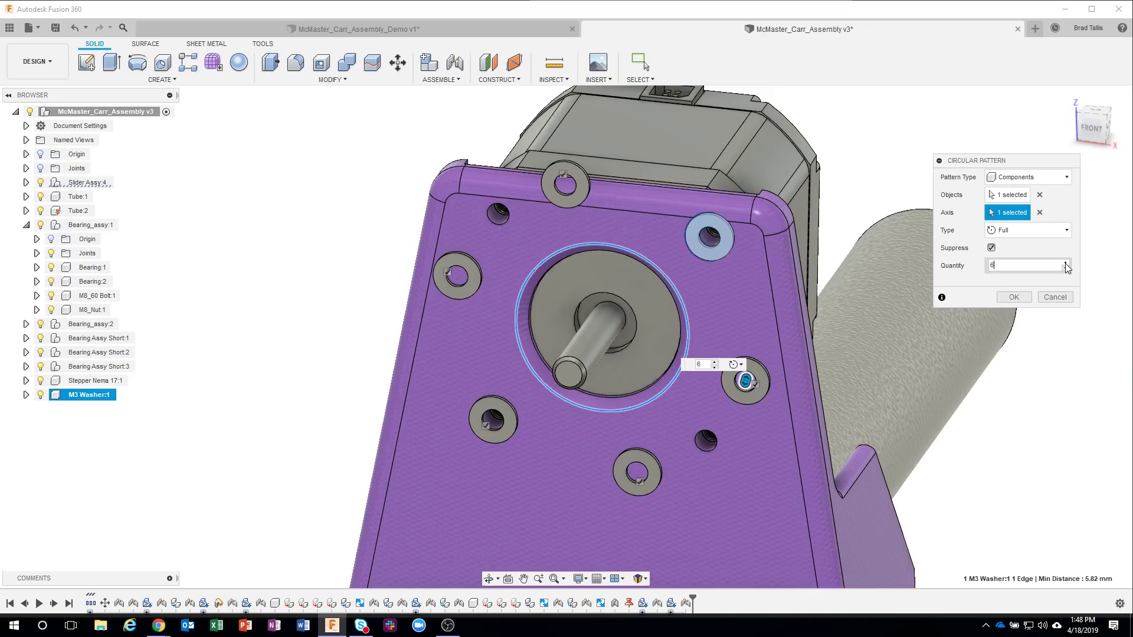
click(1066, 269)
click(1066, 269)
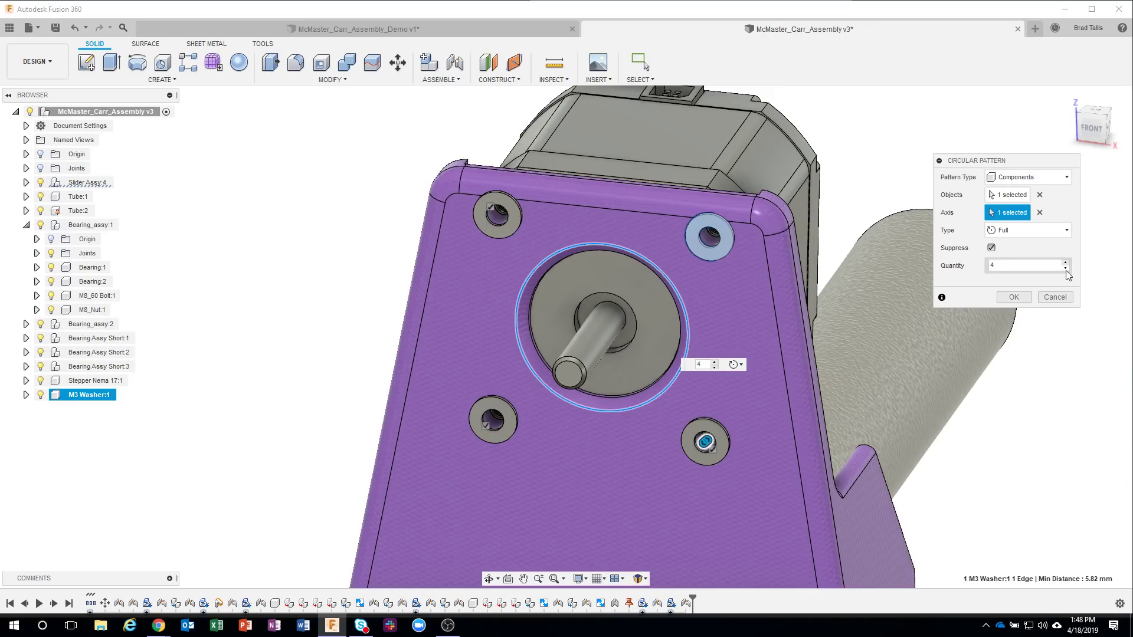
click(1003, 300)
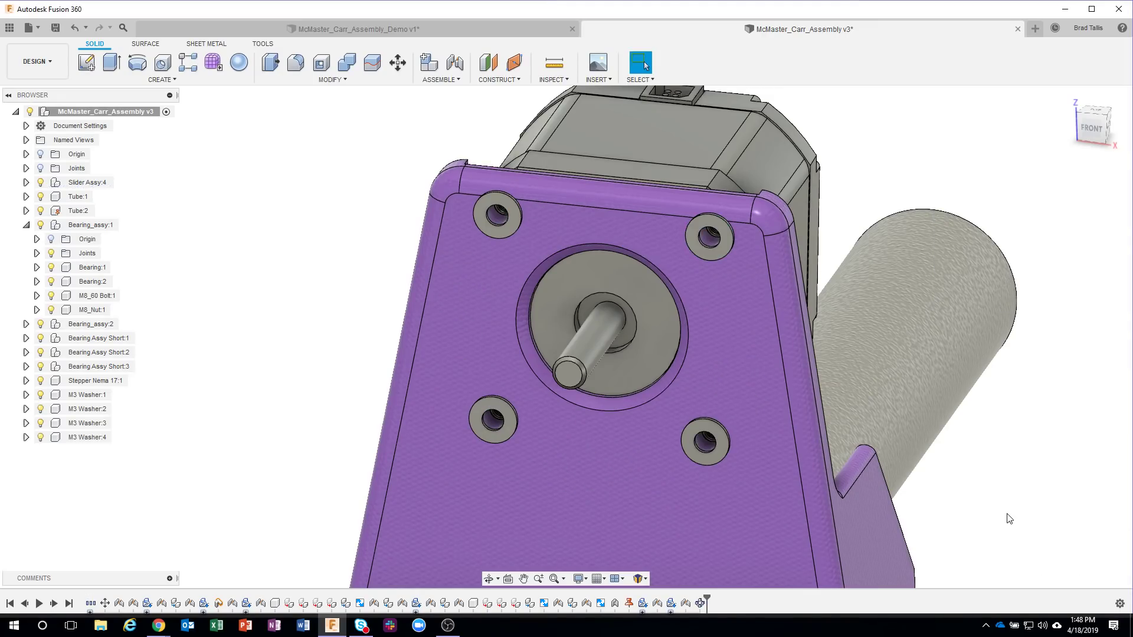
Step: Inspect the two upper mounting holes with a temporary section analysis offset about -5.4 mm from the motor's front top face
shift+middle_drag(1009, 518, 661, 496)
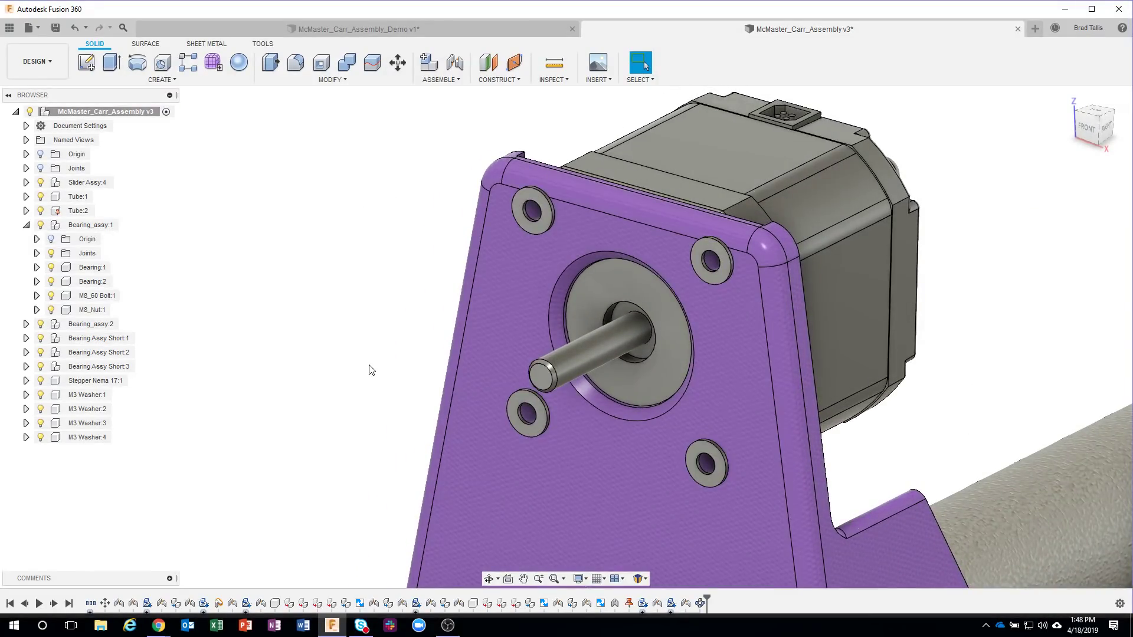
shift+middle_drag(369, 366, 363, 361)
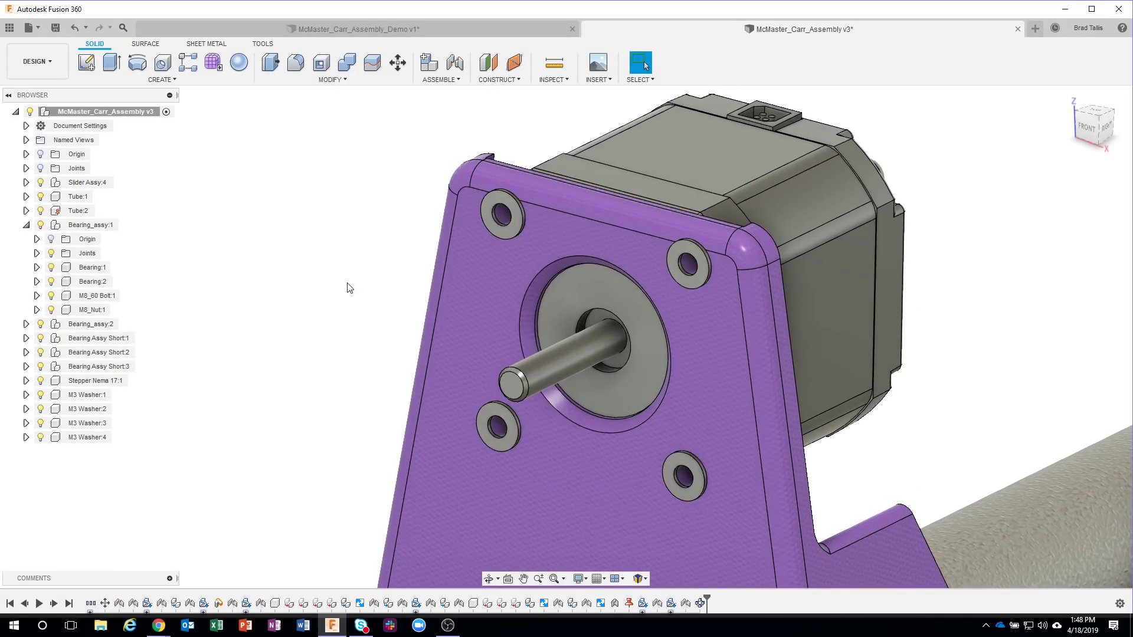
shift+middle_drag(347, 283, 543, 85)
click(553, 80)
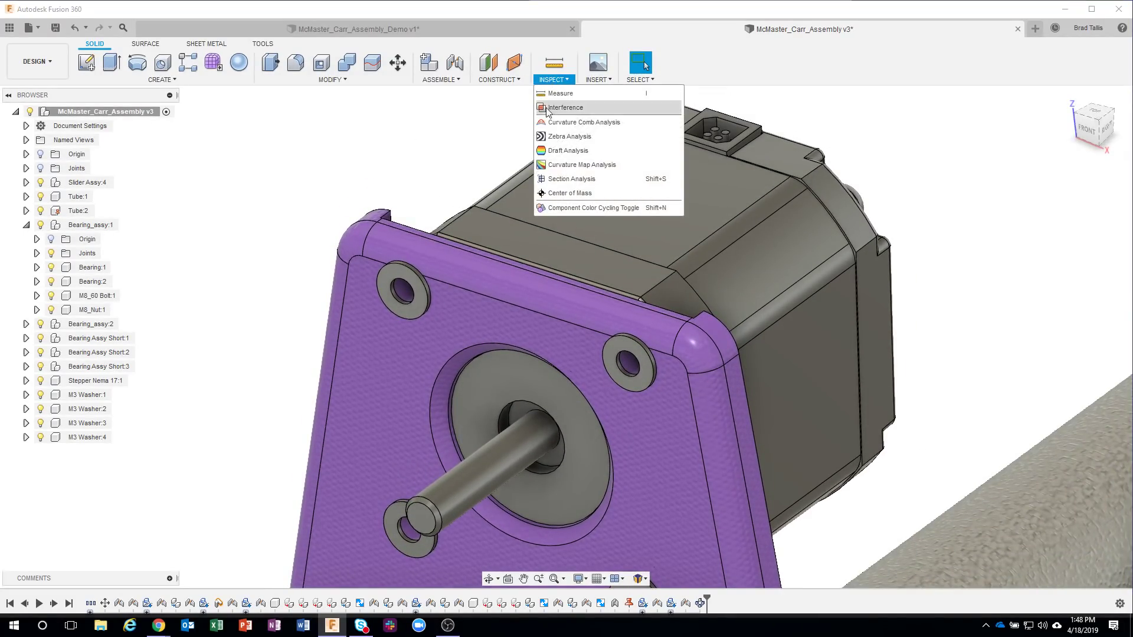
click(557, 181)
click(569, 259)
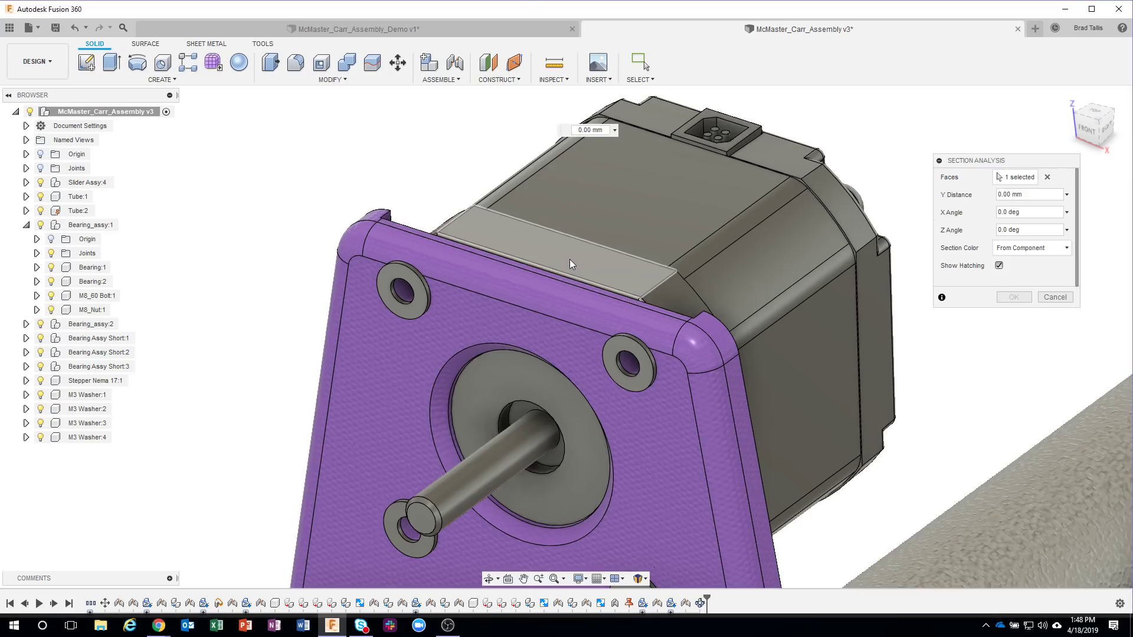
drag(571, 231, 571, 278)
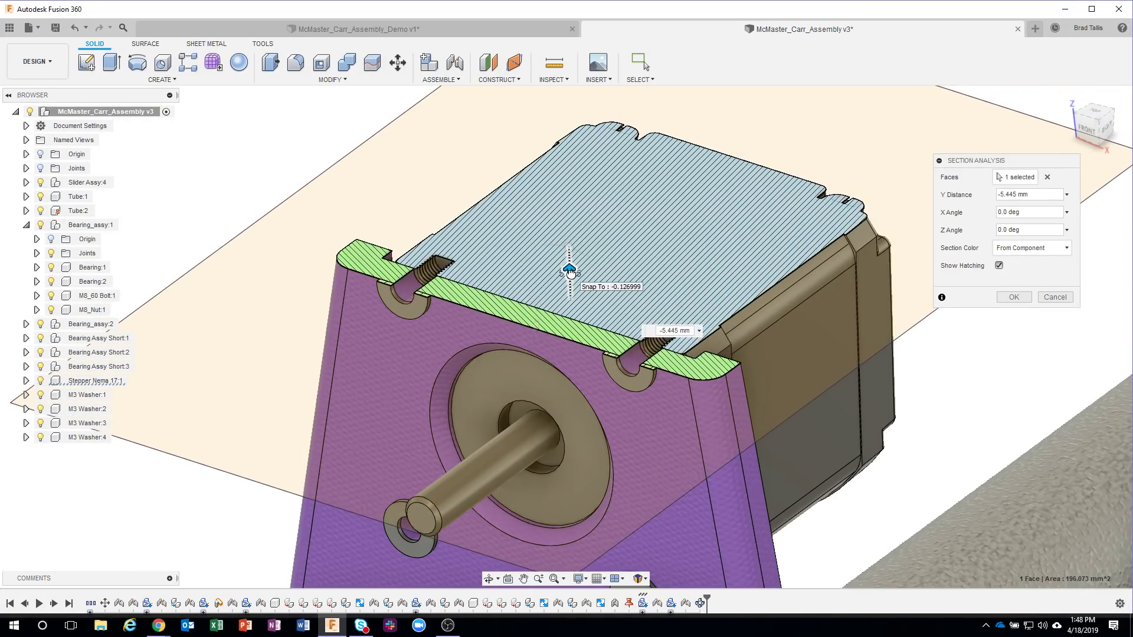
shift+middle_drag(696, 282, 604, 401)
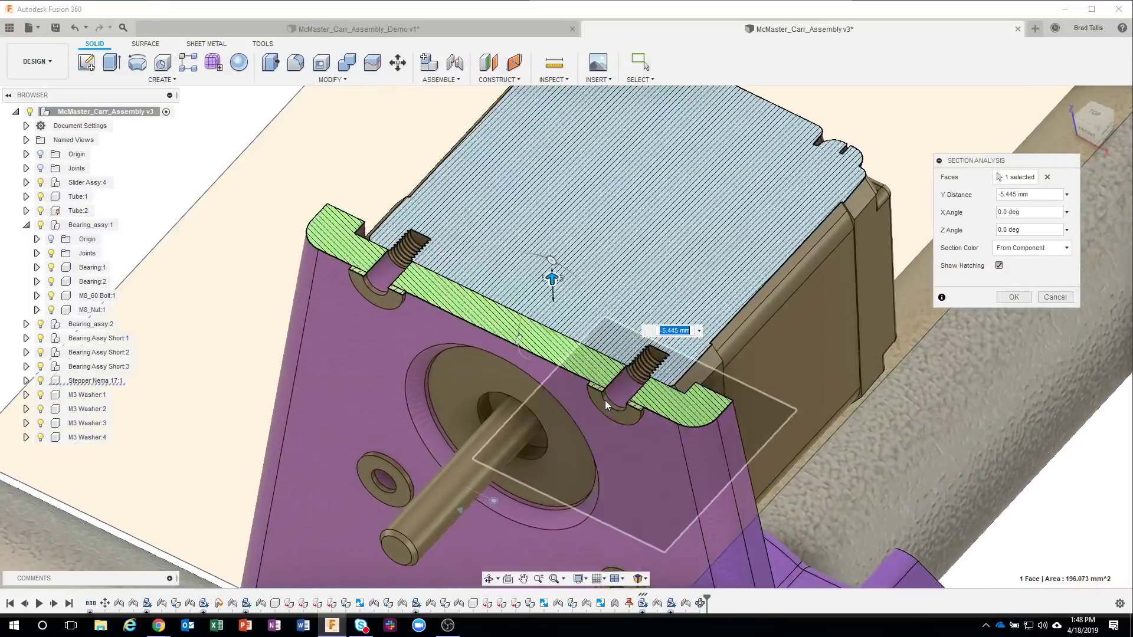
scroll(604, 400, up, 3)
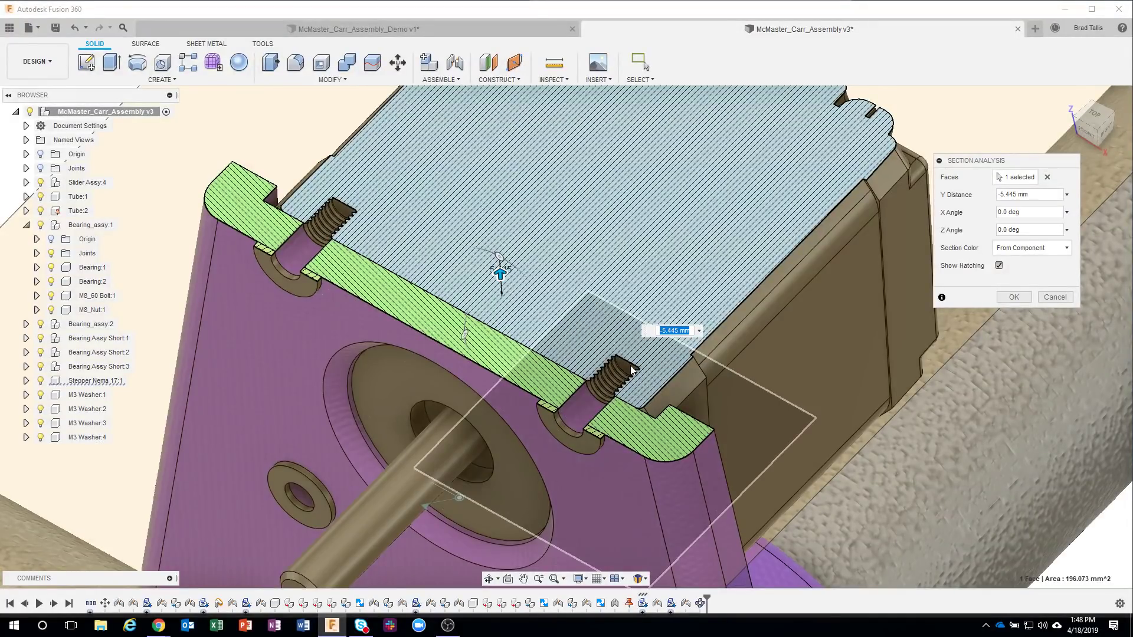
click(1055, 297)
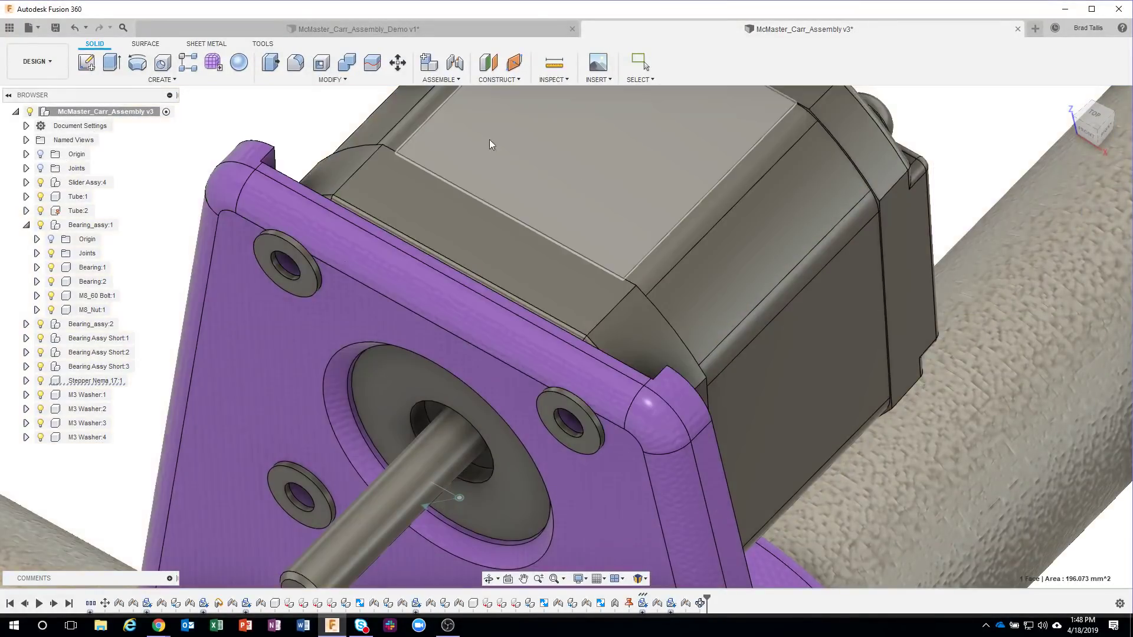
Step: Measure the distance from the outer face of the first M3 washer to the bottom of the motor's threaded hole behind it
click(557, 64)
scroll(605, 374, up, 5)
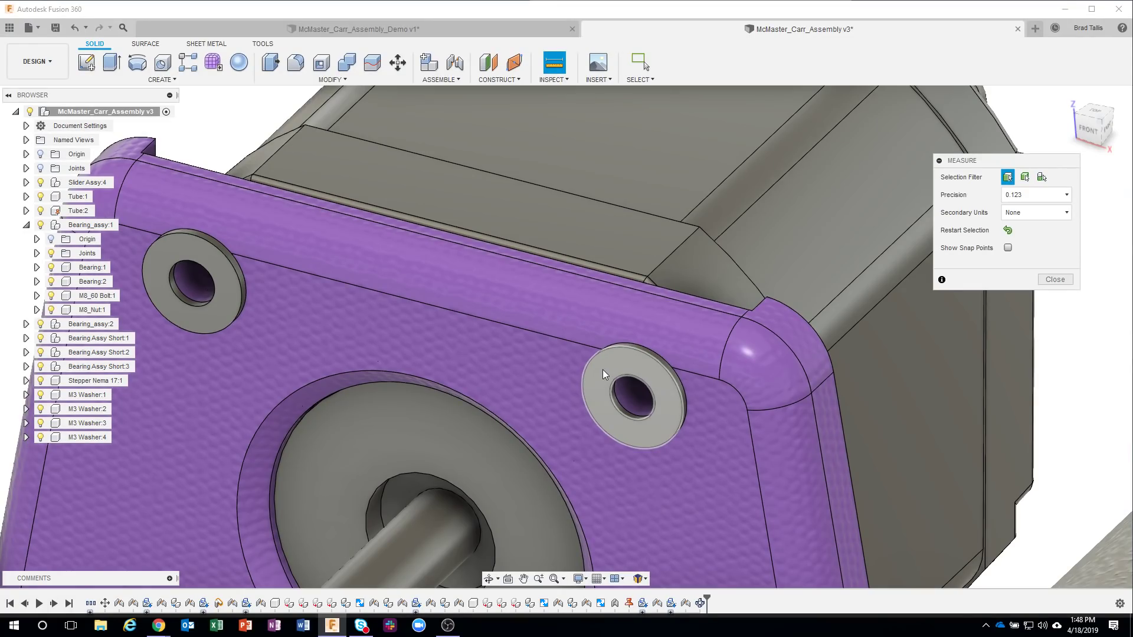
click(604, 370)
shift+middle_drag(603, 369, 629, 350)
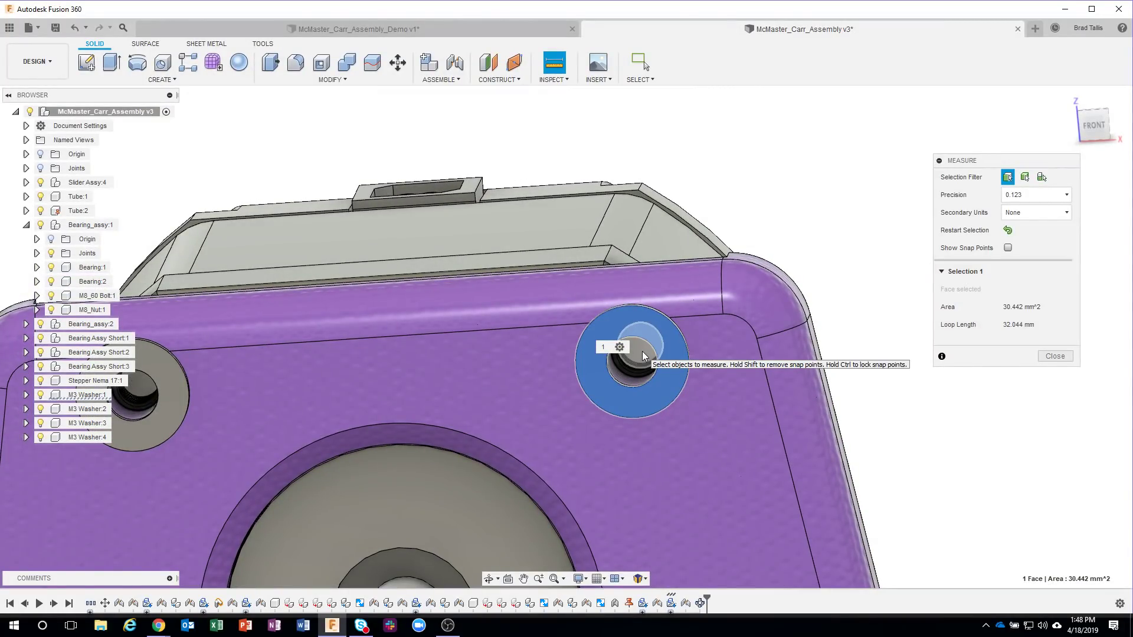
click(643, 352)
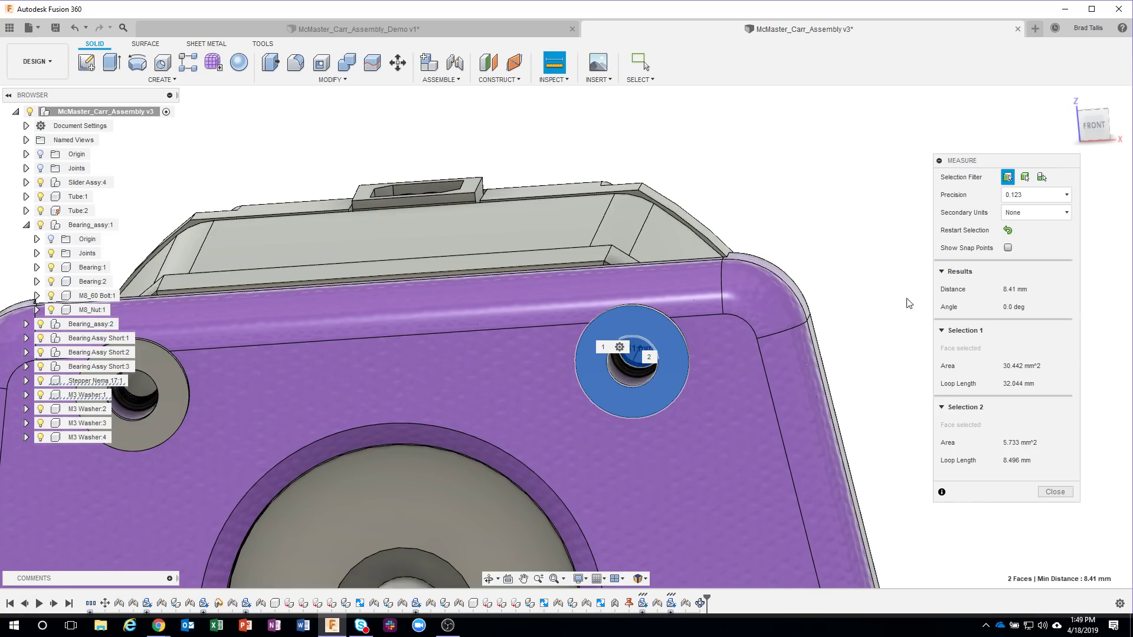
shift+middle_drag(837, 319, 856, 310)
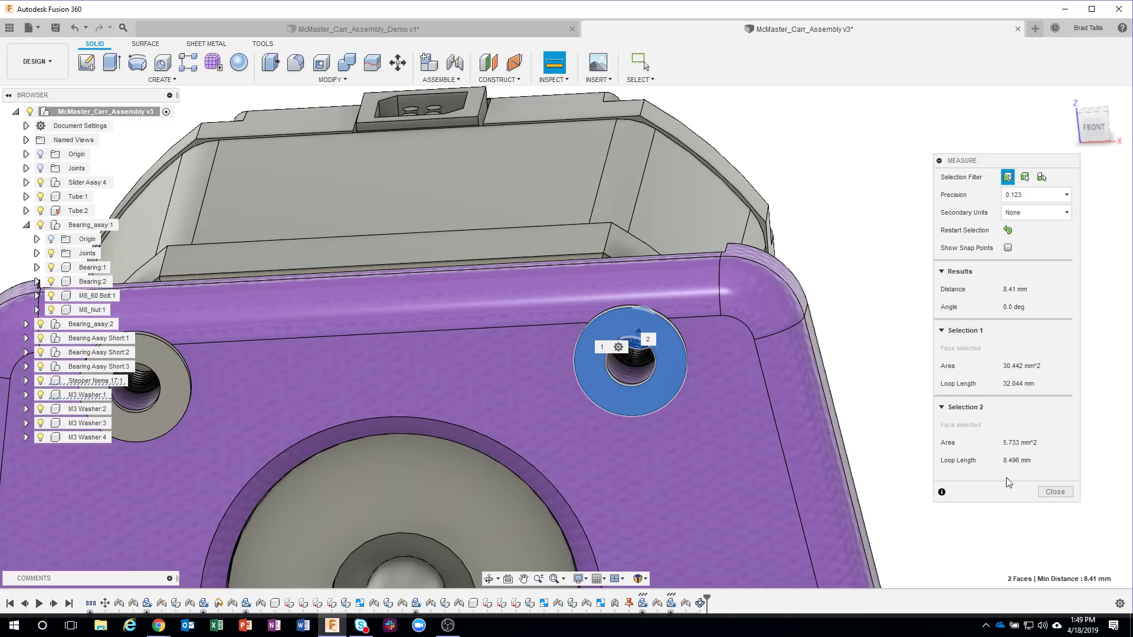
click(1046, 492)
Step: Open the McMaster-Carr component catalogue beside the model, search for "screws", and enlarge the catalogue window
scroll(729, 119, down, 2)
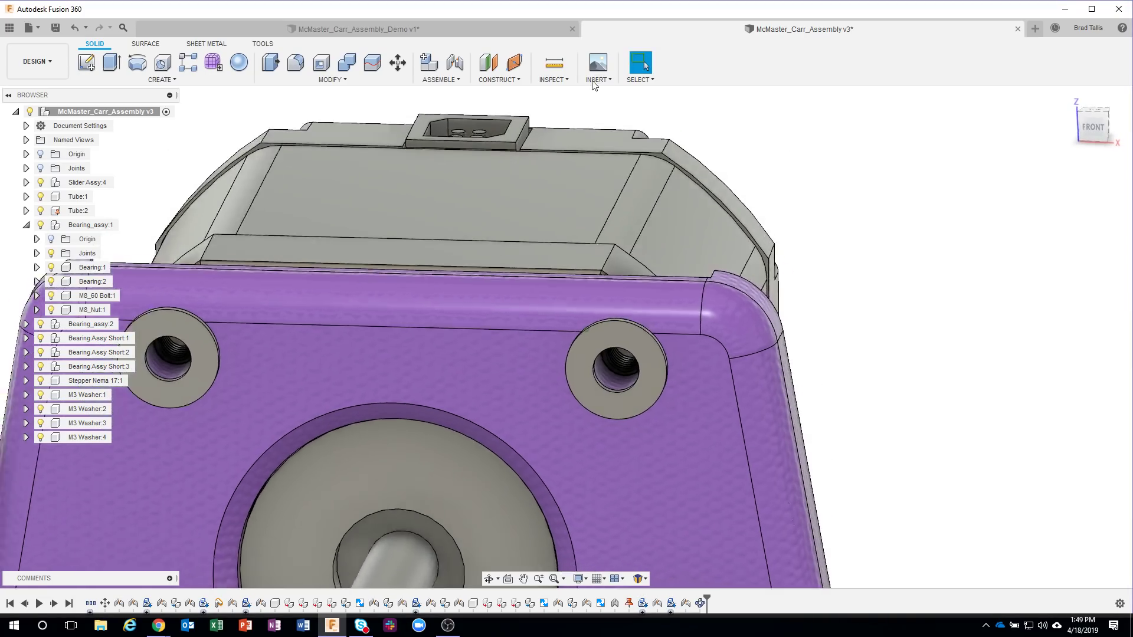
click(596, 80)
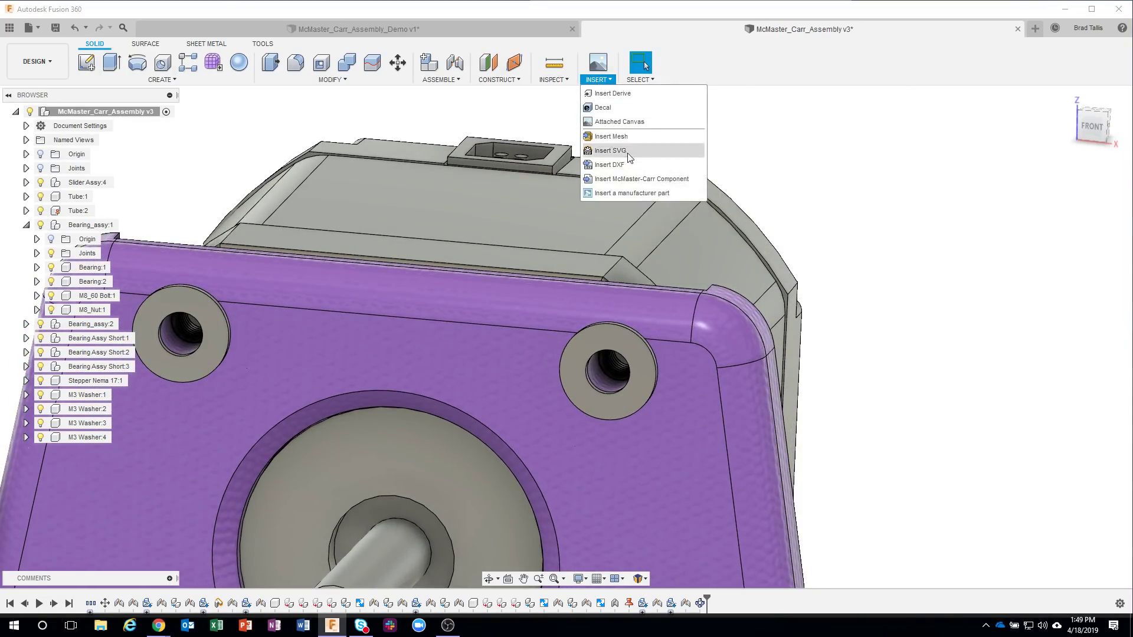
click(633, 179)
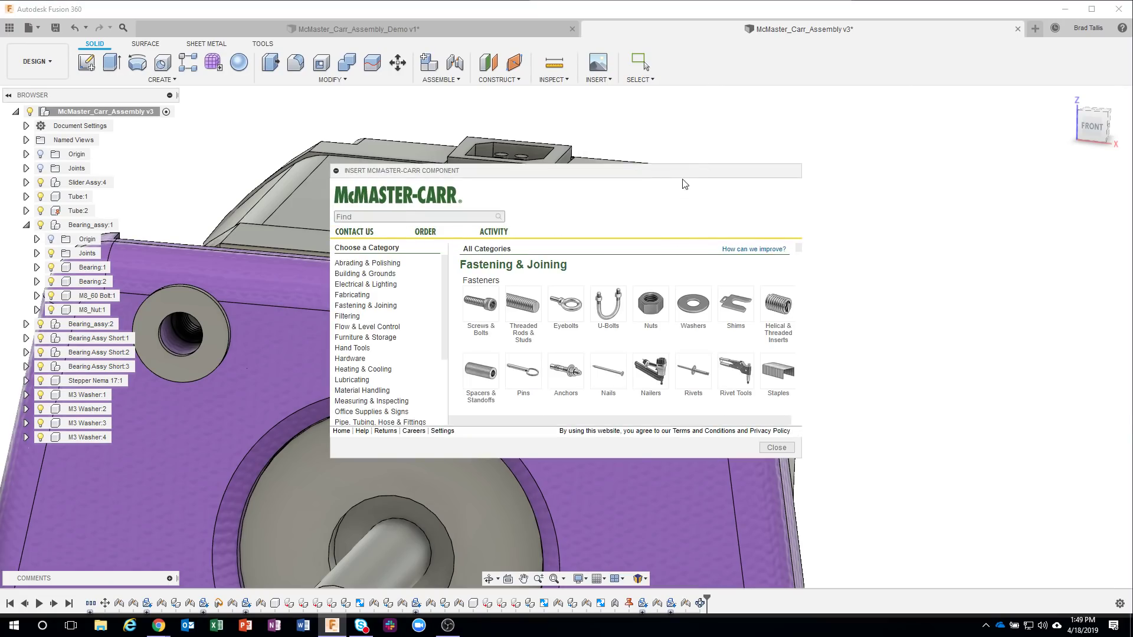
drag(689, 173, 979, 93)
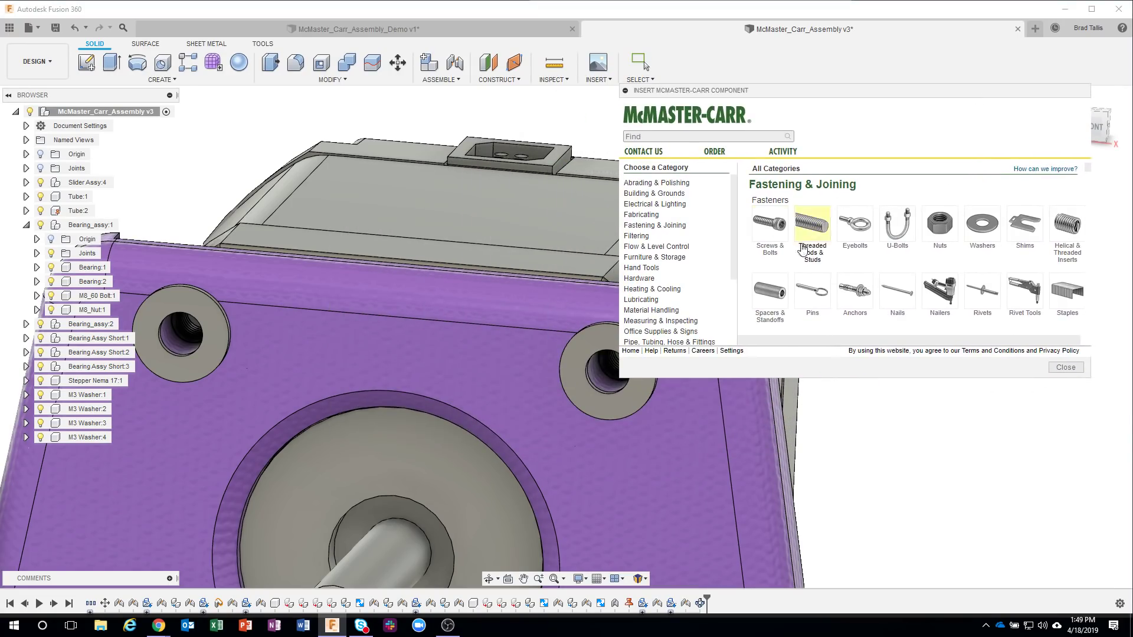
text(screws)
key(Return)
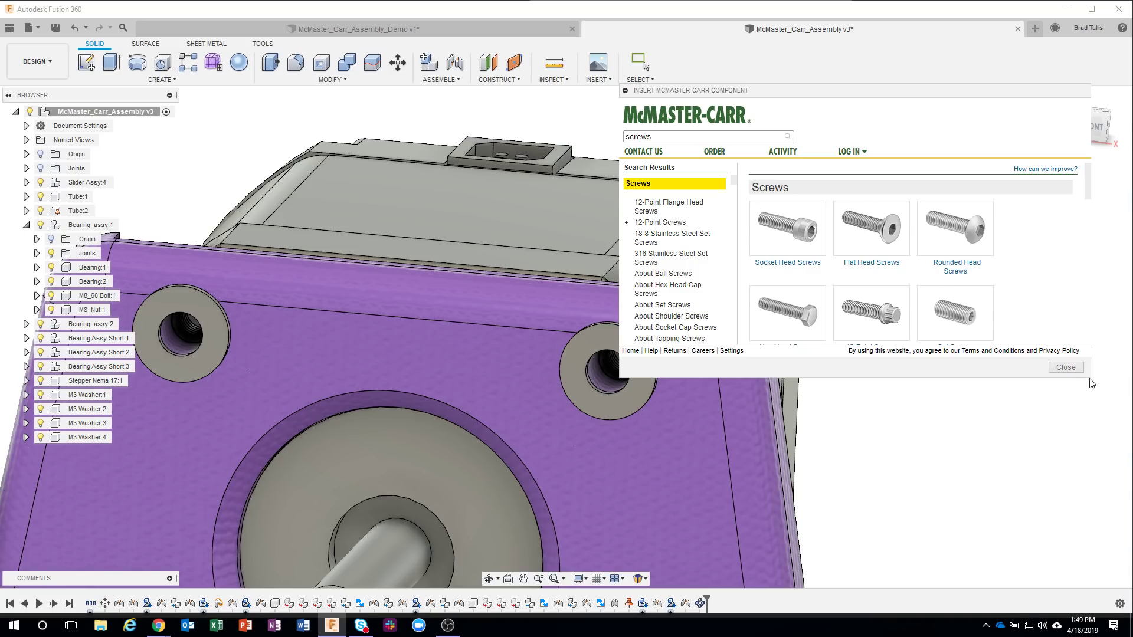
drag(1091, 382, 1091, 550)
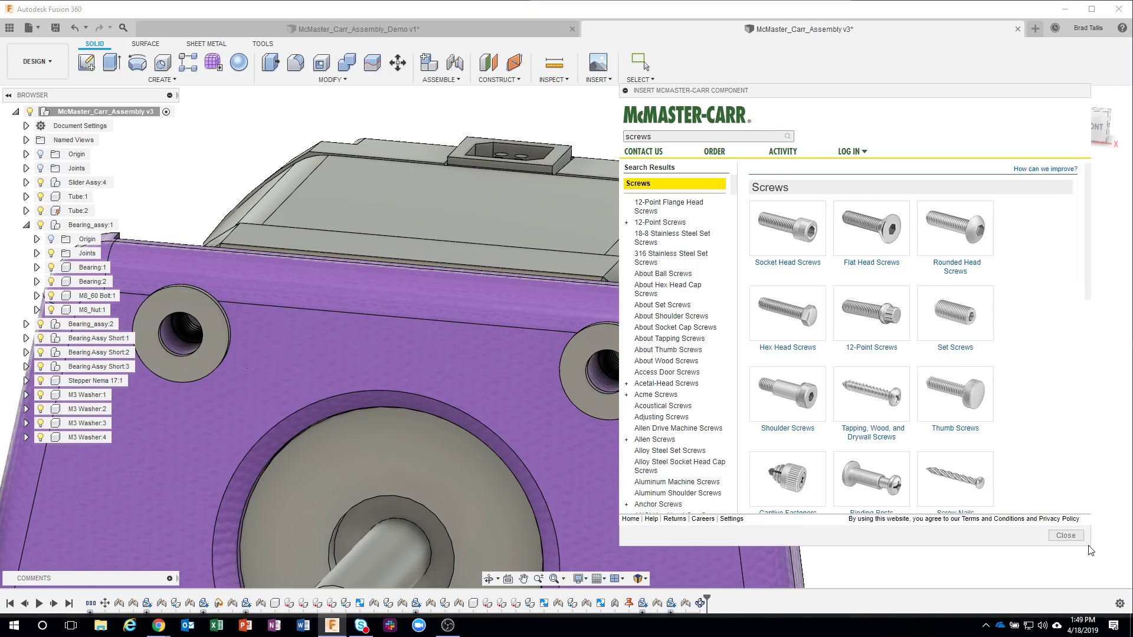
Step: Filter the socket head screws to metric, M3 thread and 8mm length, and open the 18-8 Stainless Steel Socket Head Screws listing
click(791, 236)
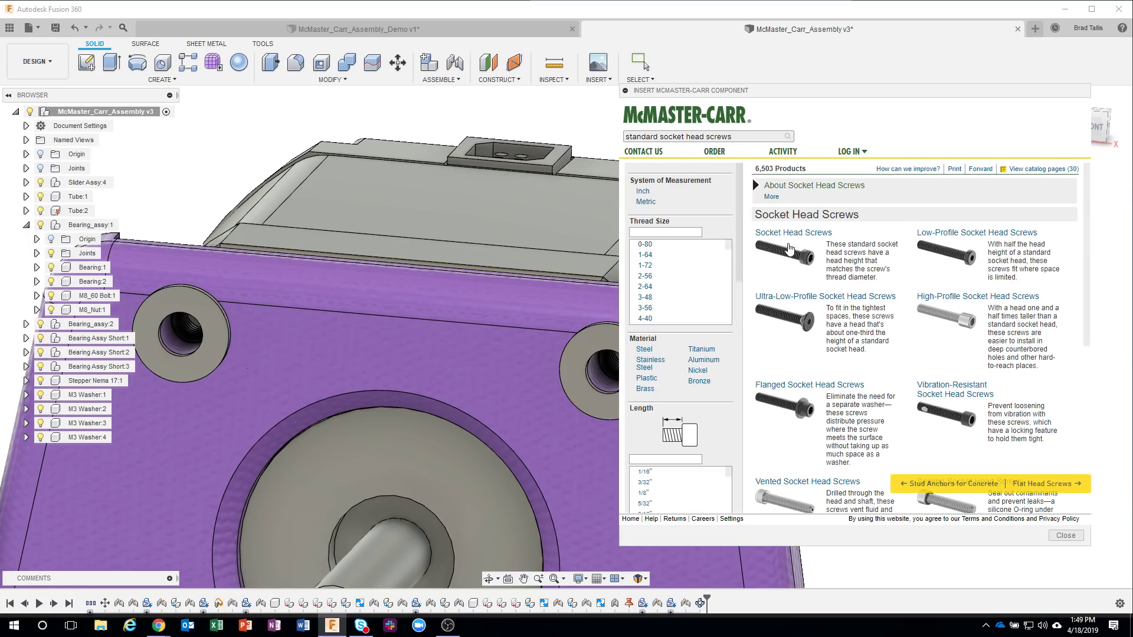
click(645, 201)
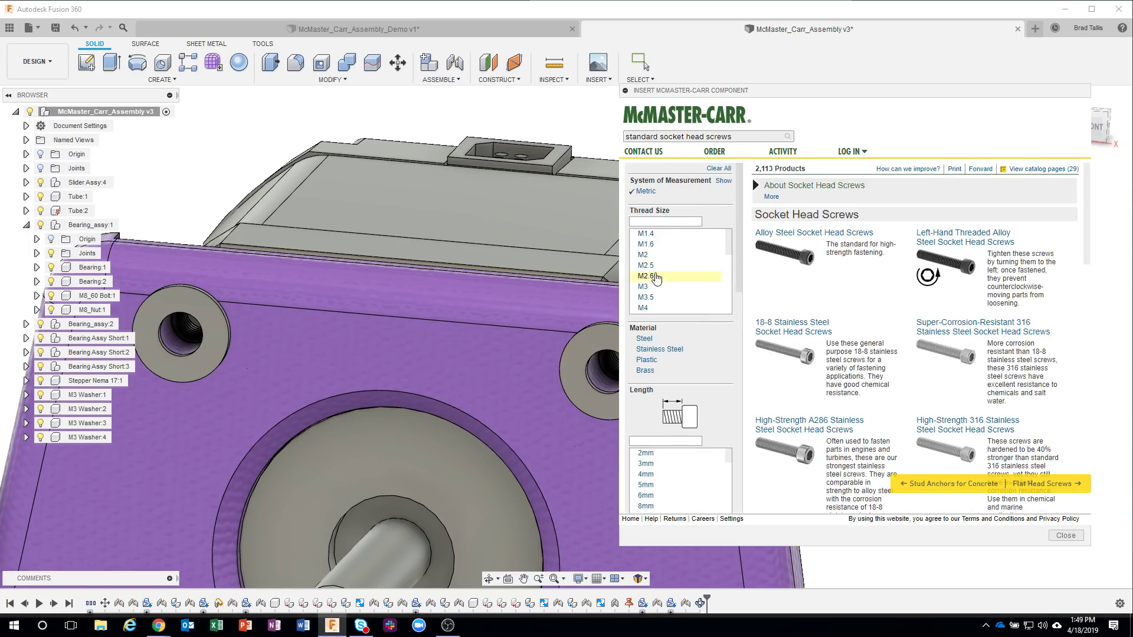
click(648, 288)
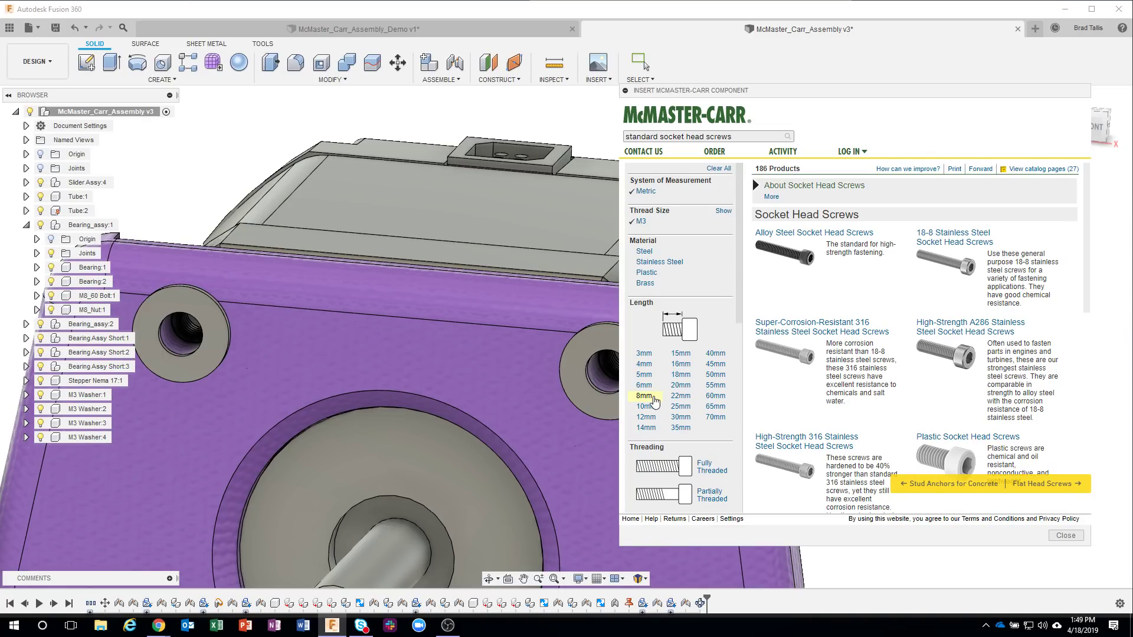
click(653, 396)
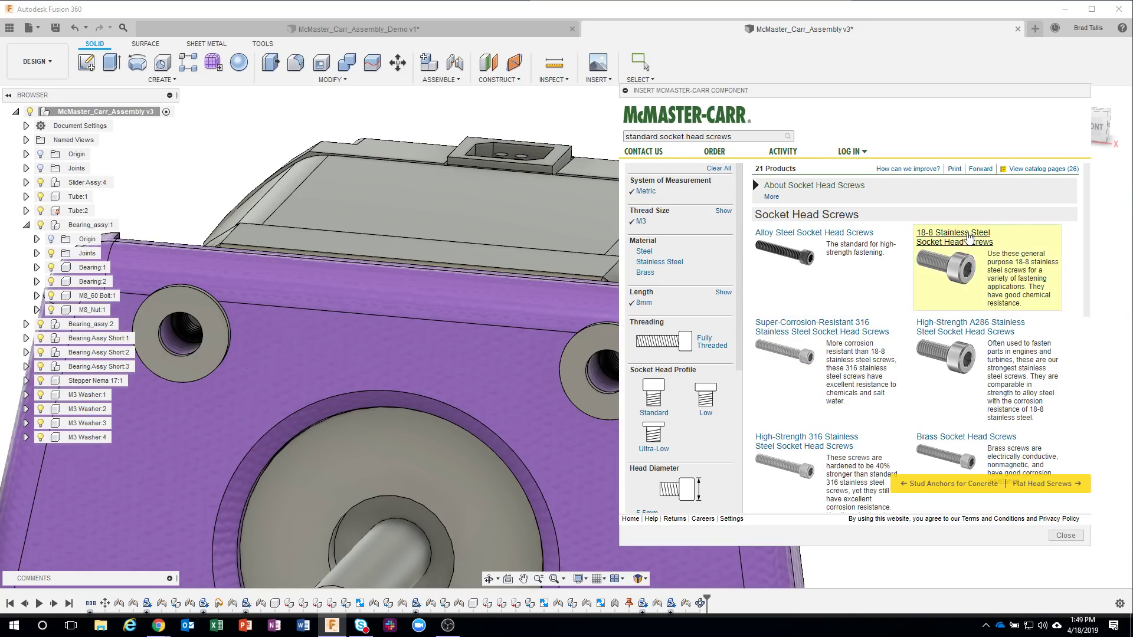
click(966, 238)
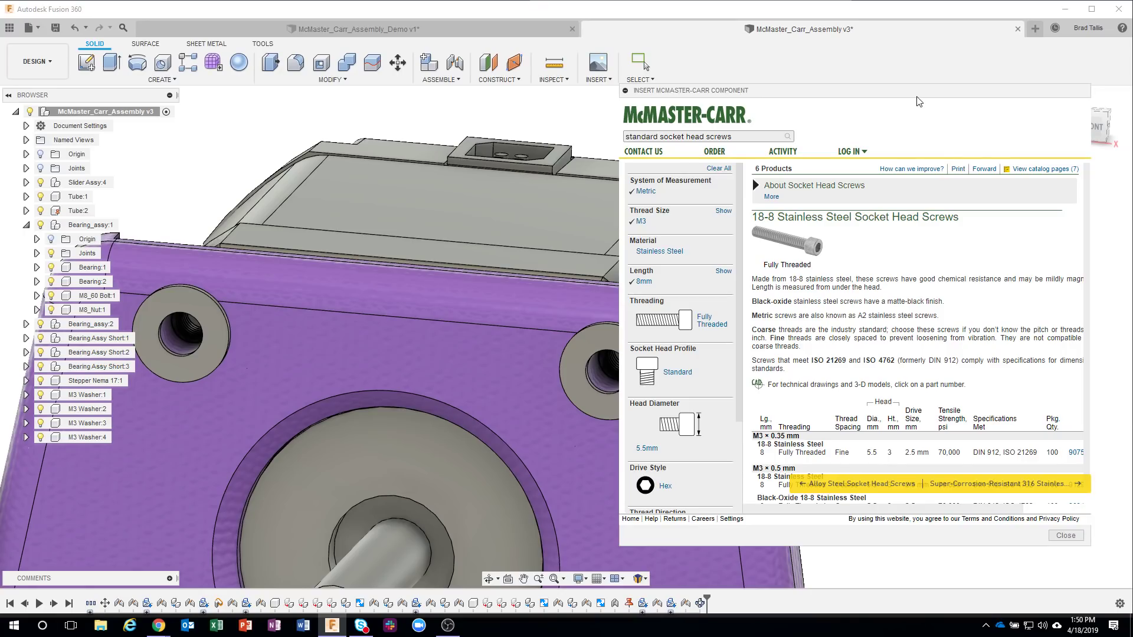
drag(918, 97, 787, 104)
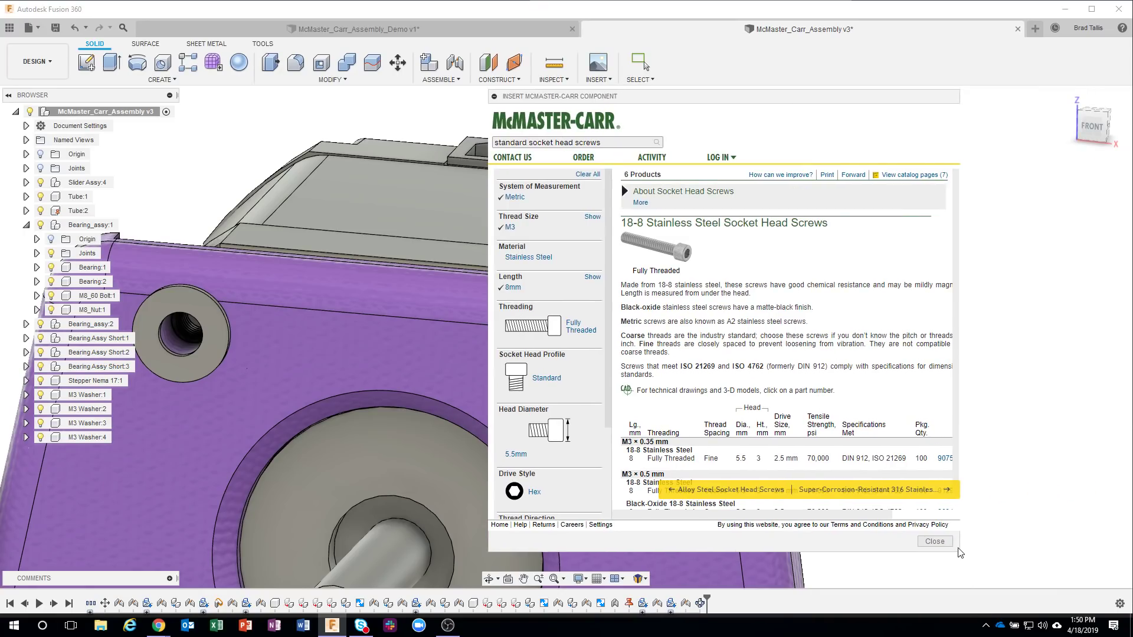
Step: Insert the M3 x 0.35 mm, 8 mm long socket head screw 90751A111 from the catalogue as a 3-D STEP model
drag(960, 555, 1098, 583)
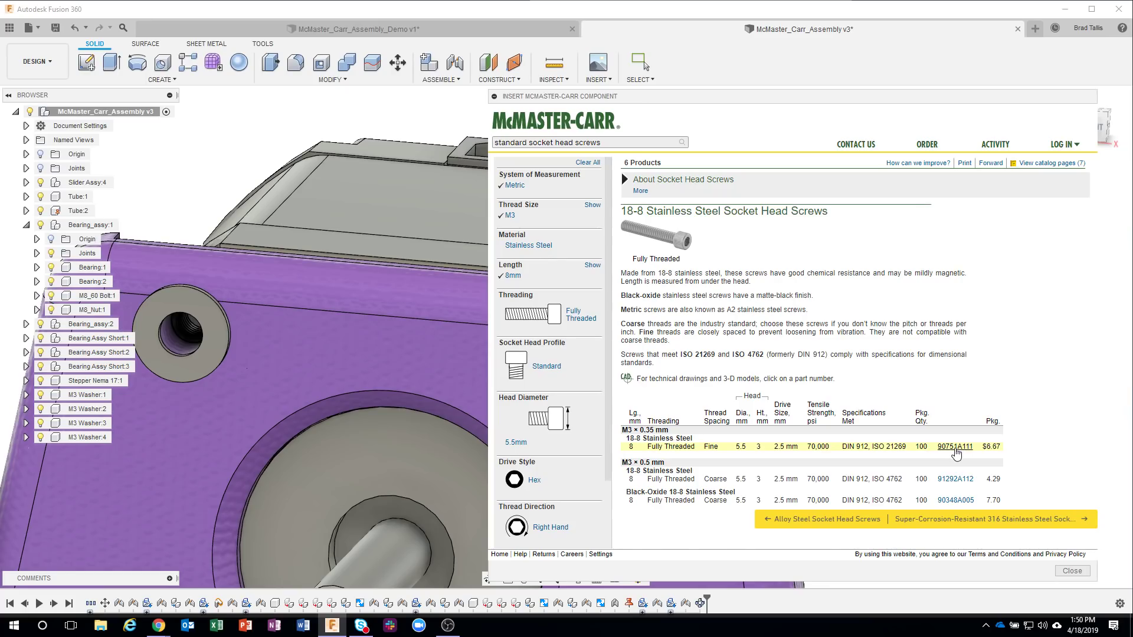
click(956, 452)
click(787, 469)
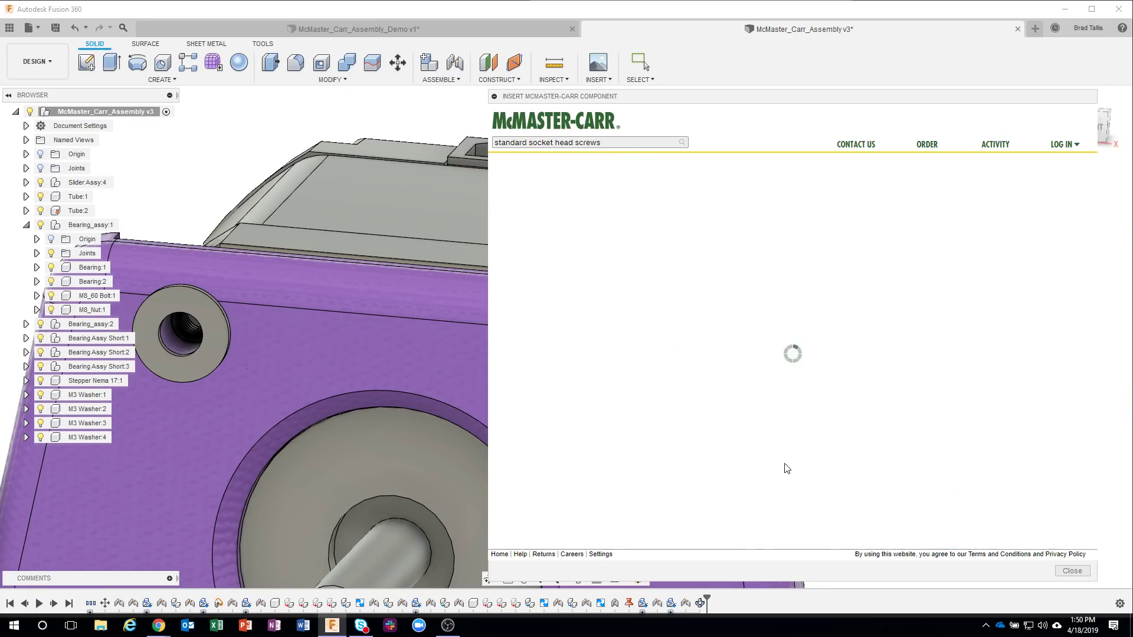
scroll(755, 387, down, 10)
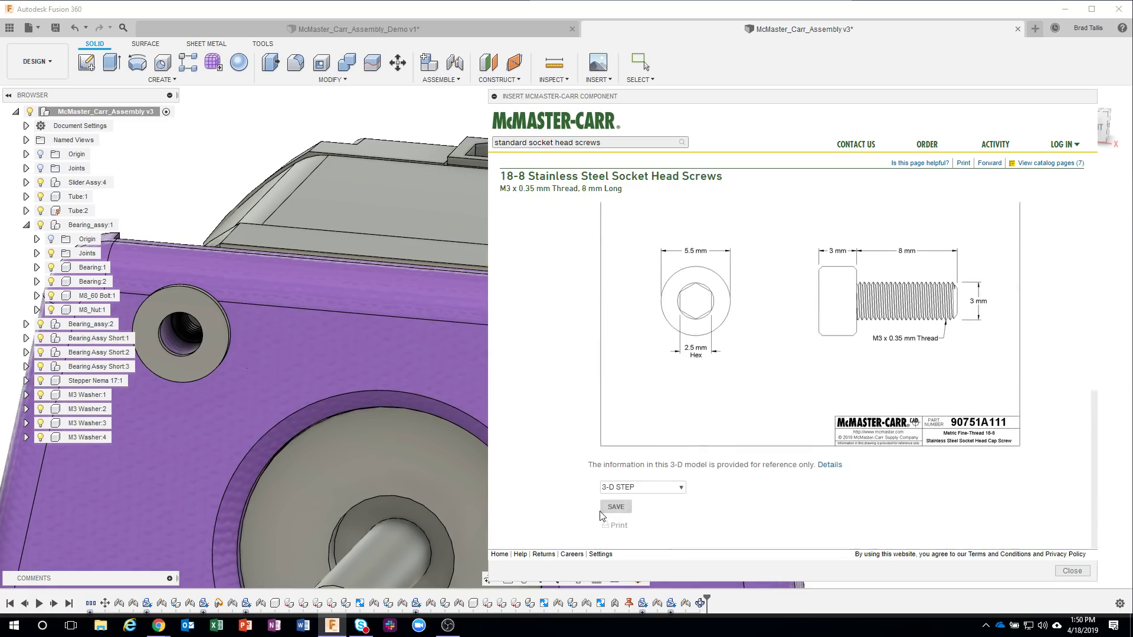
click(616, 507)
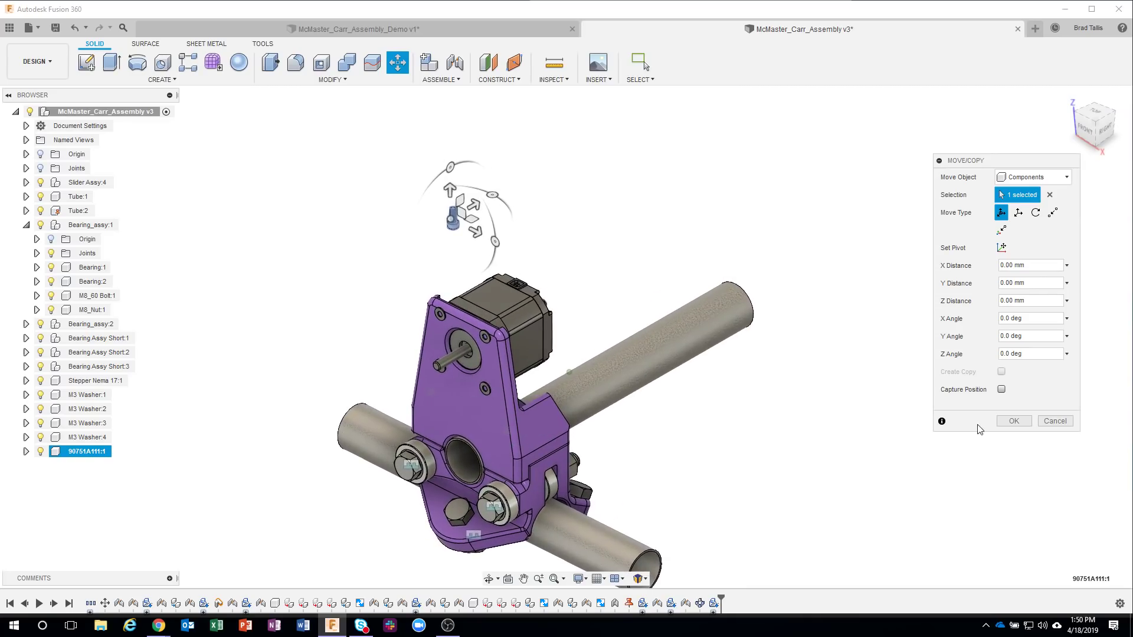
click(1013, 423)
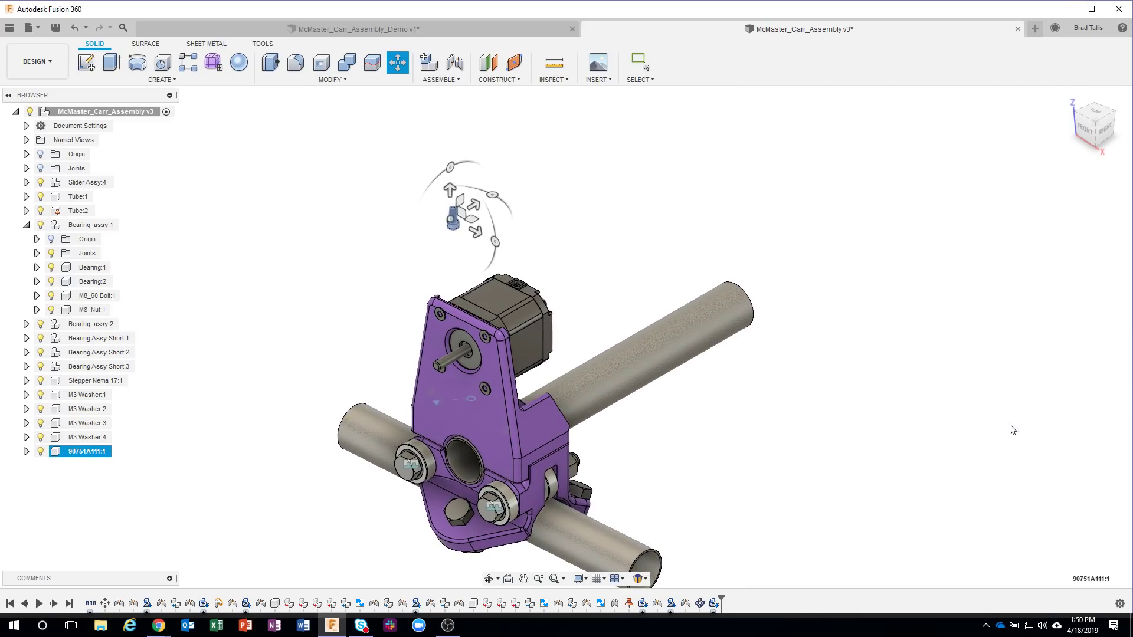
Step: Join the screw's underhead edge to the upper washer nearest the motor's connector side with a flipped rigid joint, checking its fit in the threaded hole
click(455, 64)
click(453, 218)
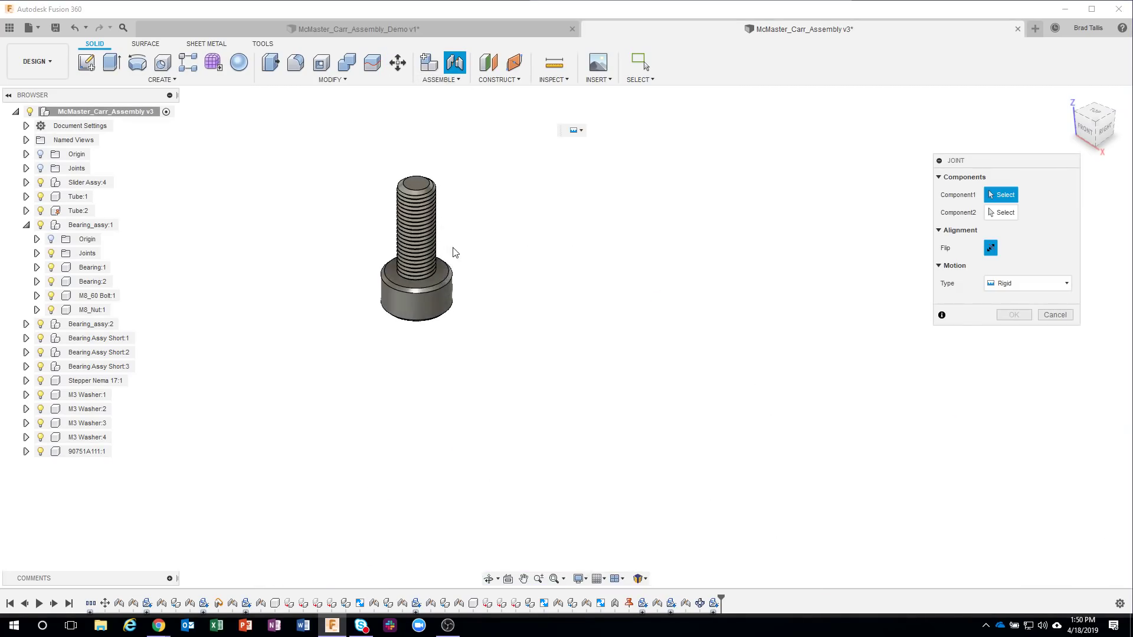
click(444, 279)
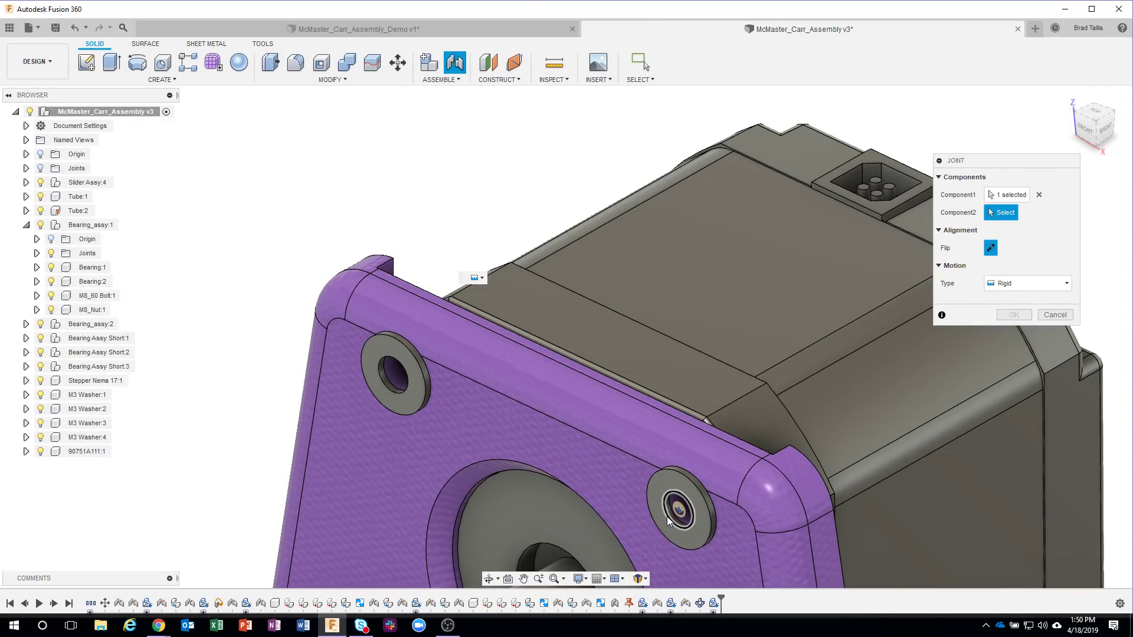
click(667, 515)
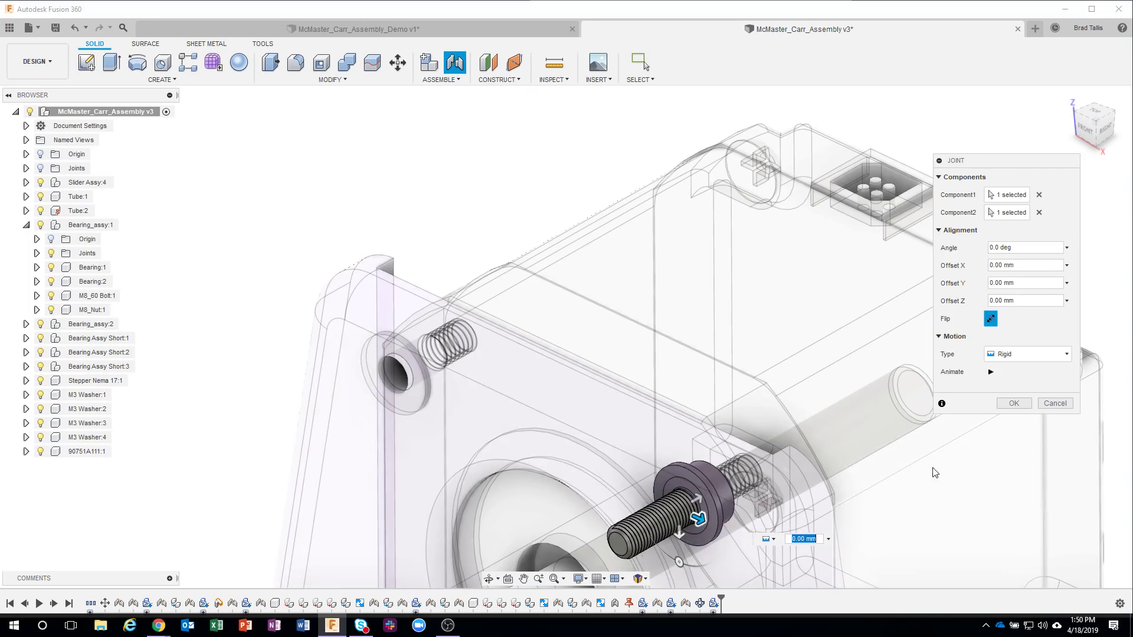
click(991, 319)
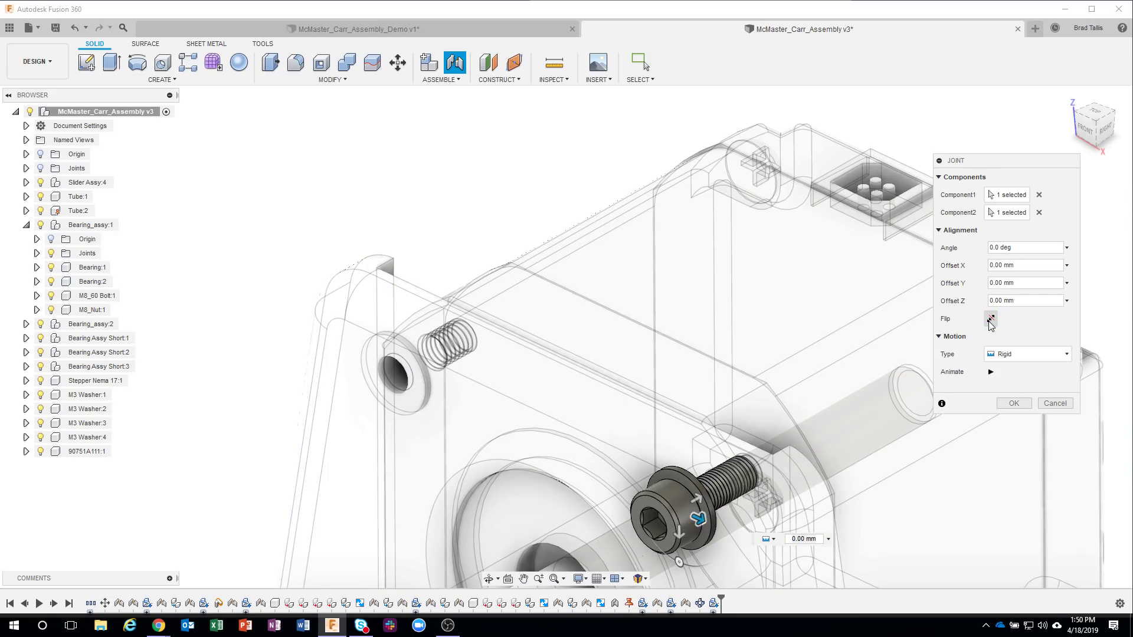
shift+middle_drag(991, 323, 597, 494)
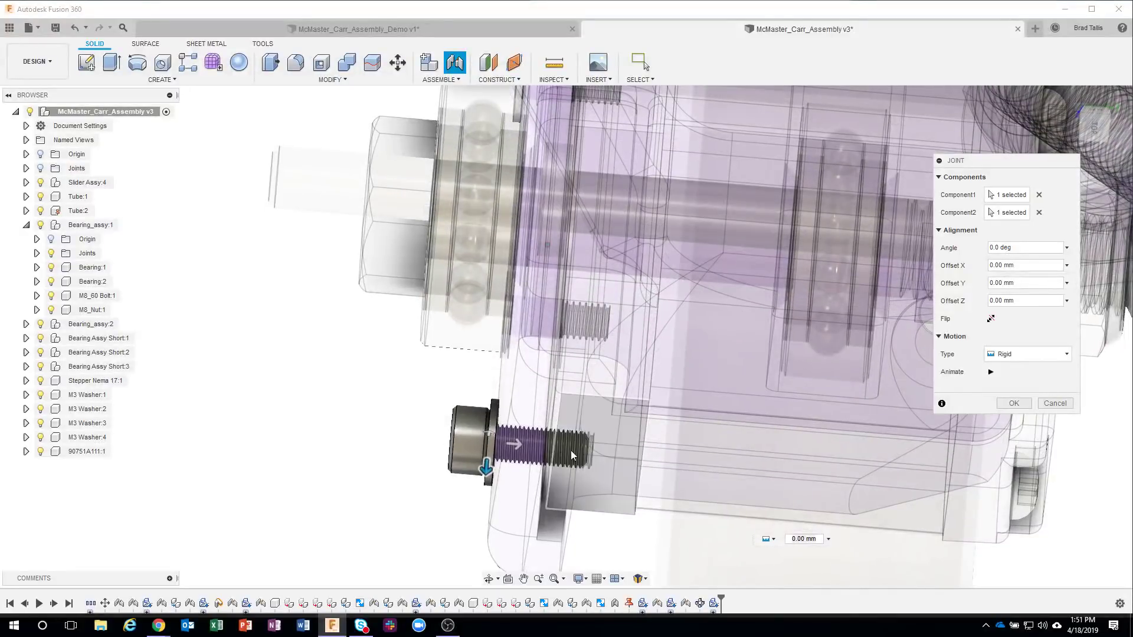
scroll(626, 527, up, 3)
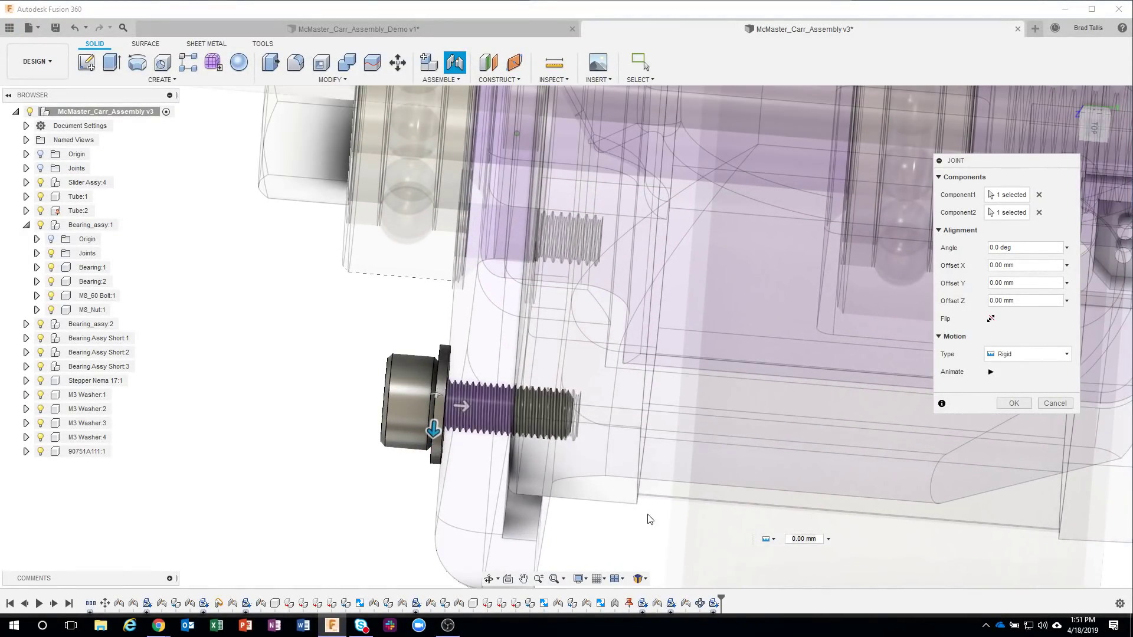
shift+middle_drag(692, 544, 744, 401)
scroll(682, 444, down, 5)
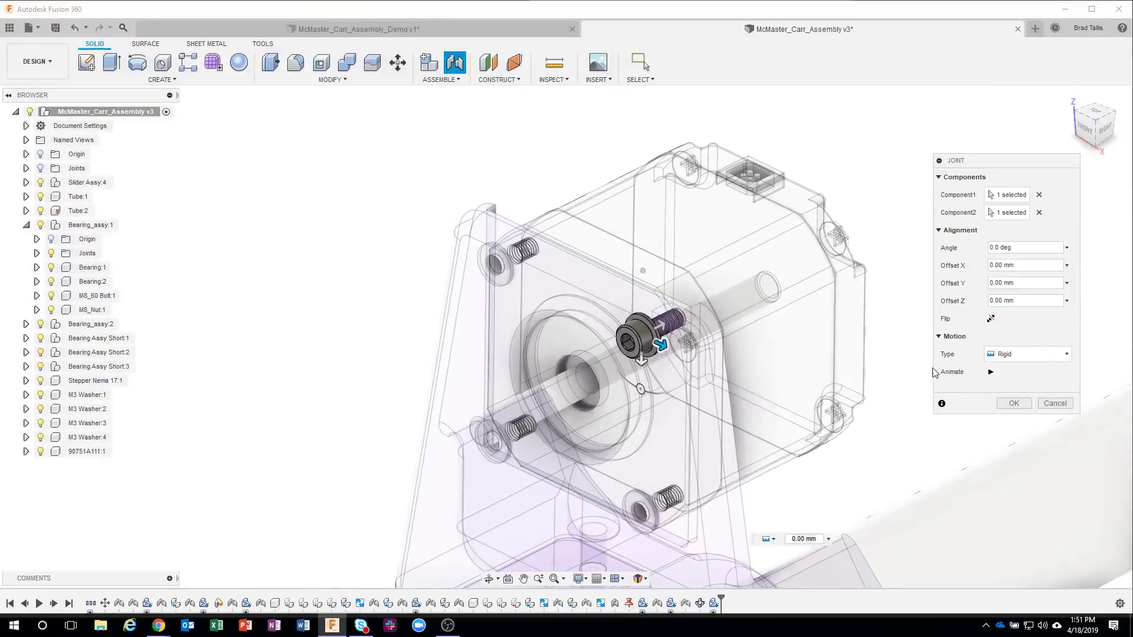
click(1011, 403)
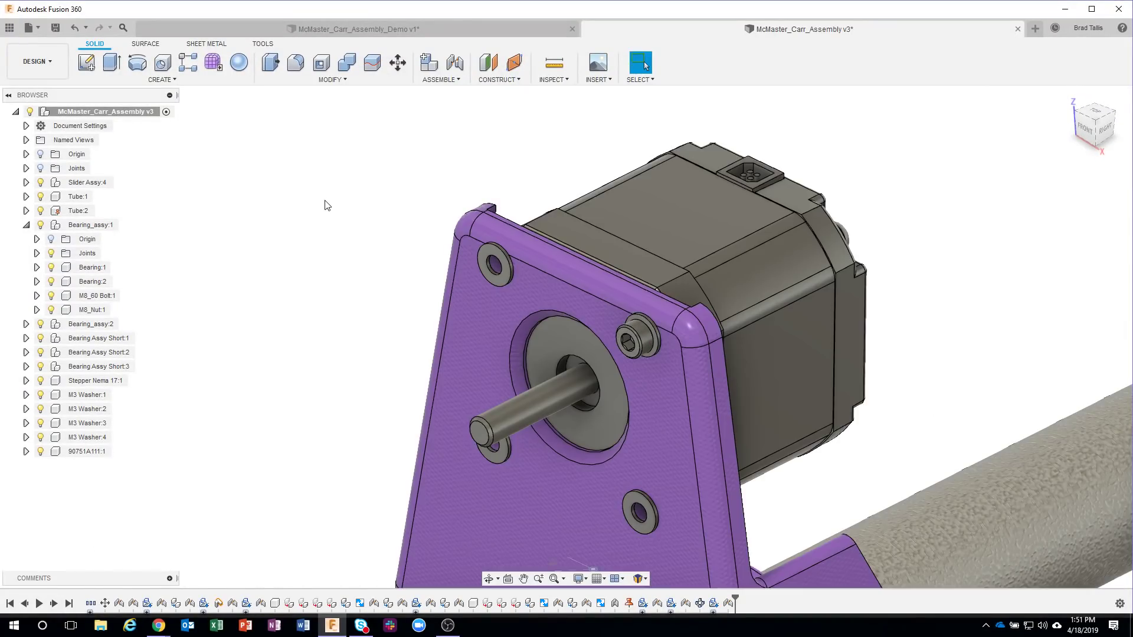
Step: Create a full circular component pattern of the screw with quantity 4 around the bracket's round motor opening
click(214, 78)
mouse_move(160, 352)
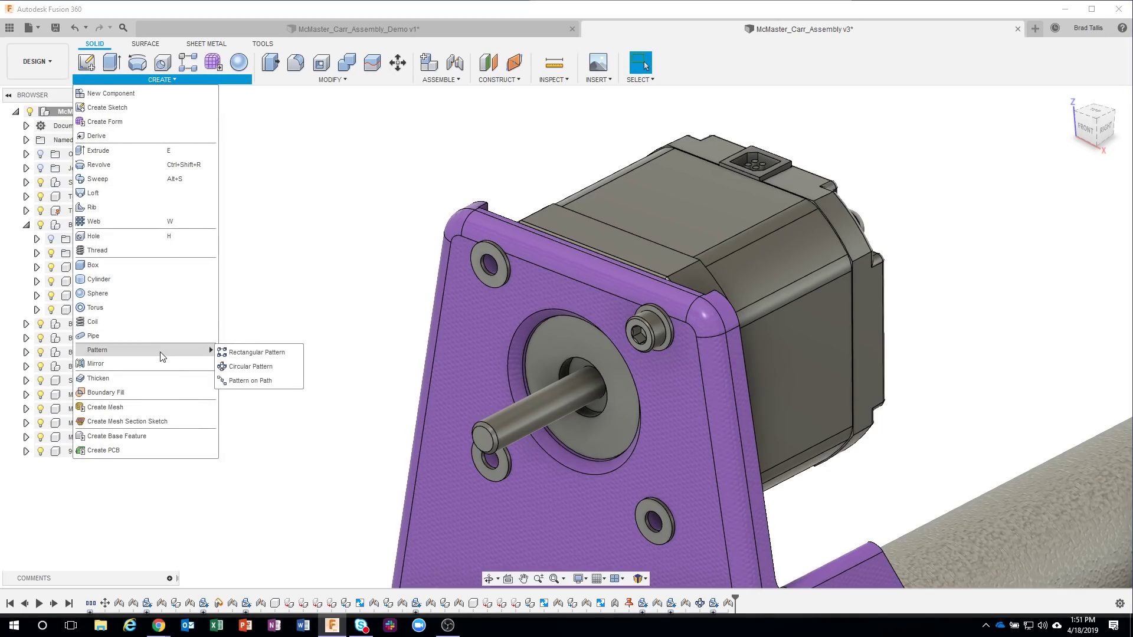
click(249, 366)
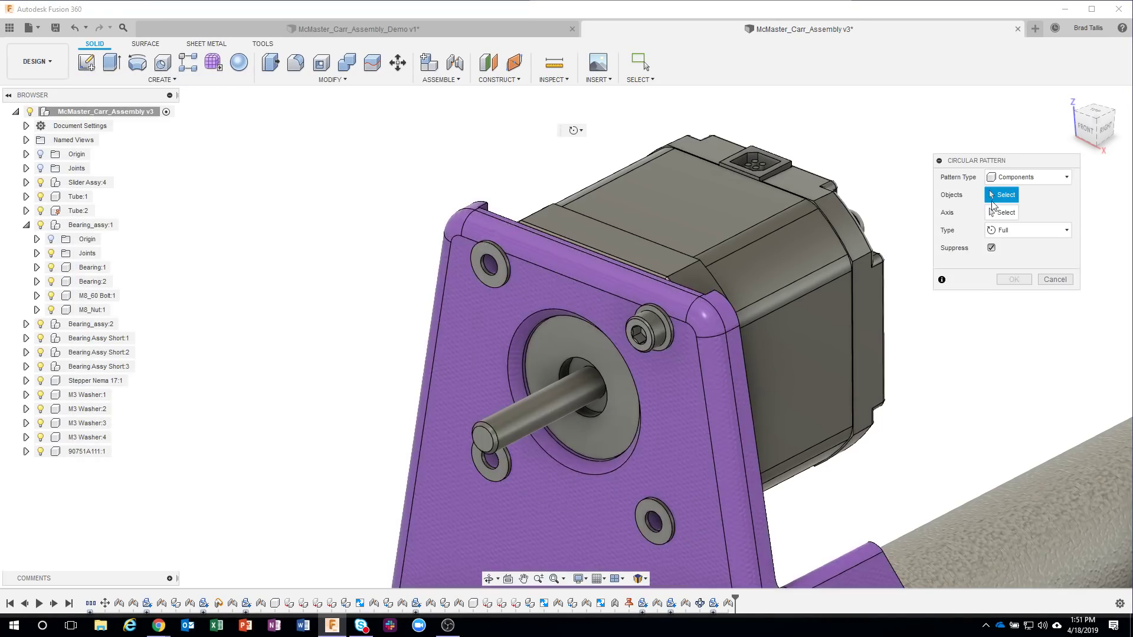
click(652, 340)
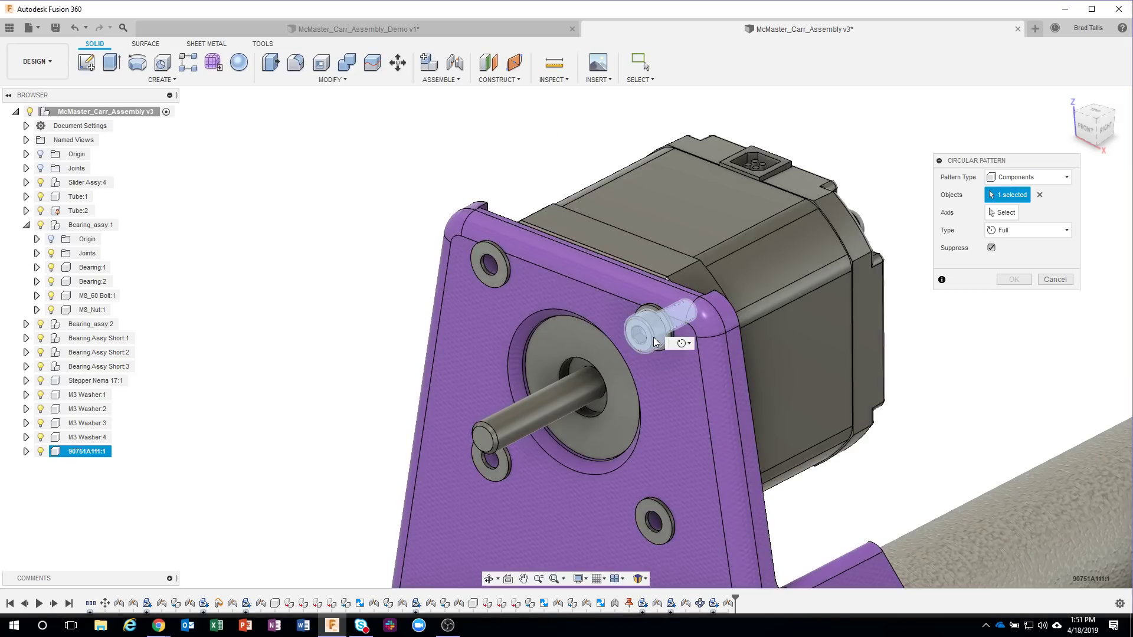
click(1014, 214)
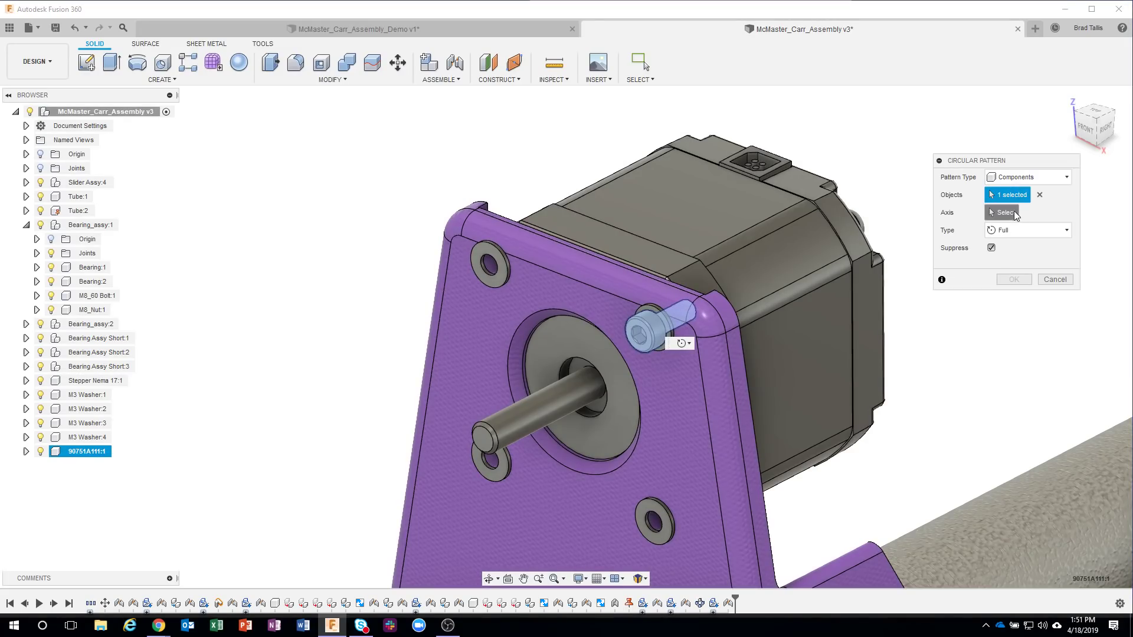
click(515, 332)
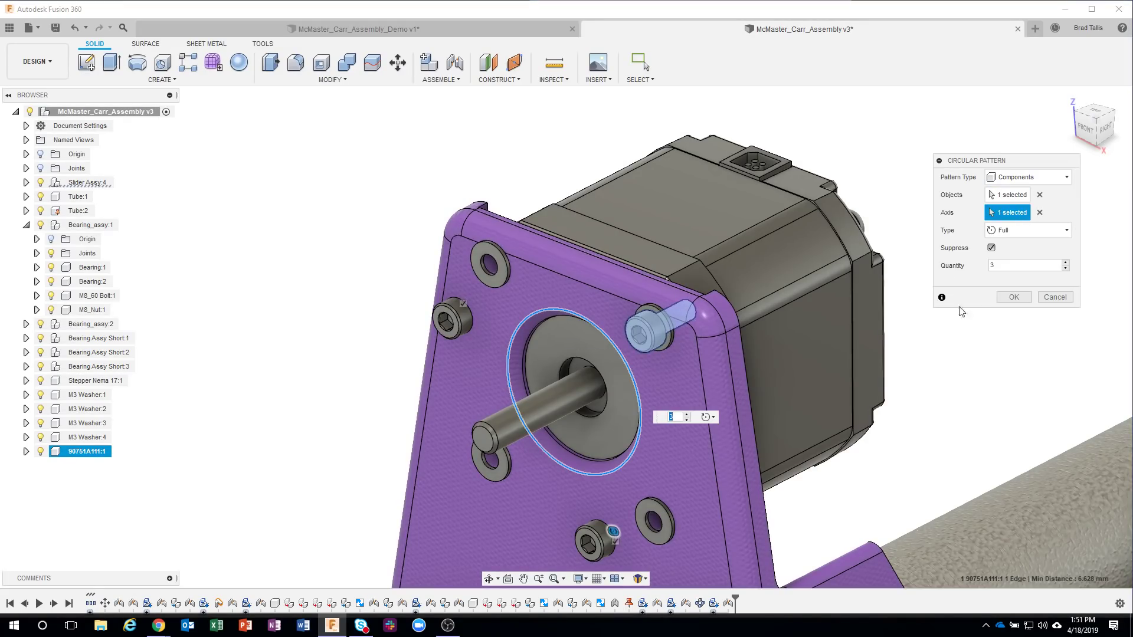
click(1066, 262)
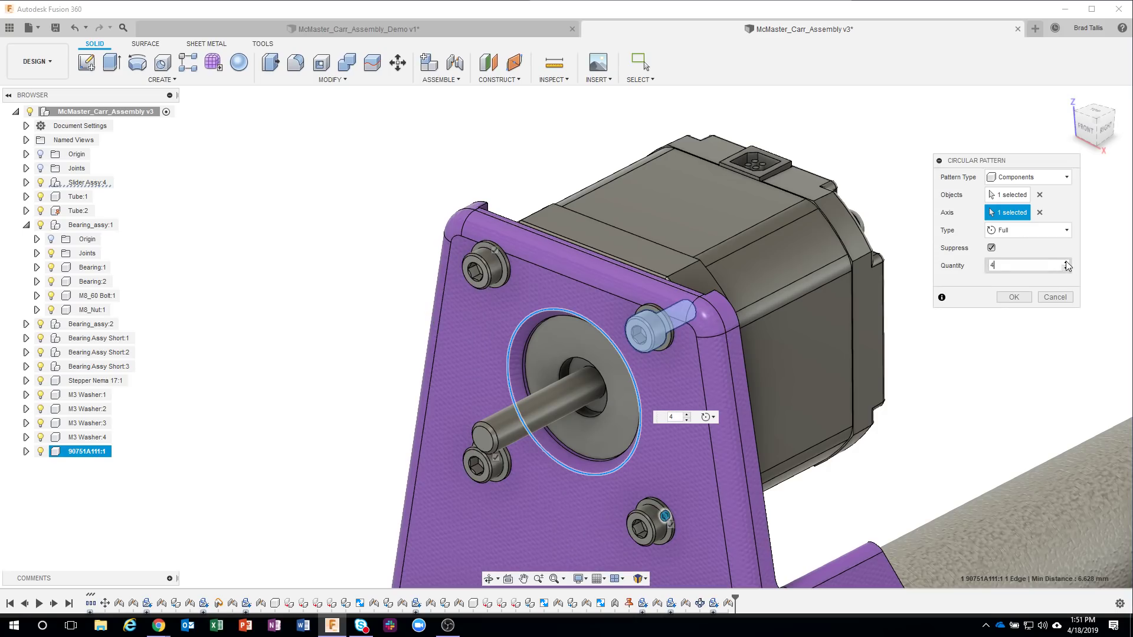
click(1014, 297)
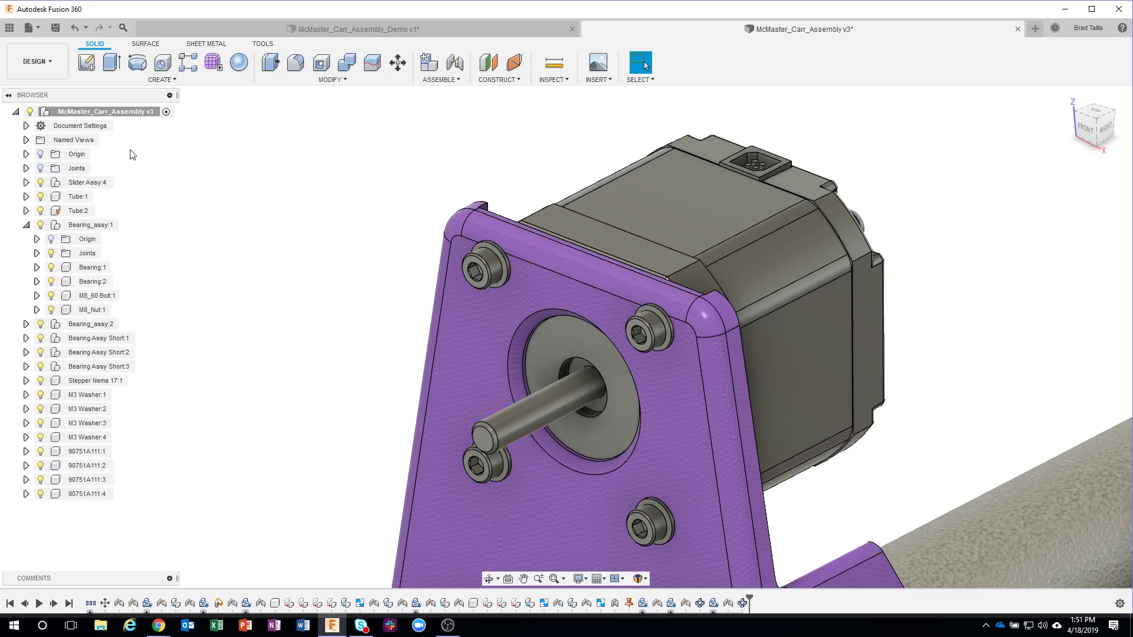
Step: Create a new component under the top-level assembly and name it Stepper_Assy
right_click(107, 112)
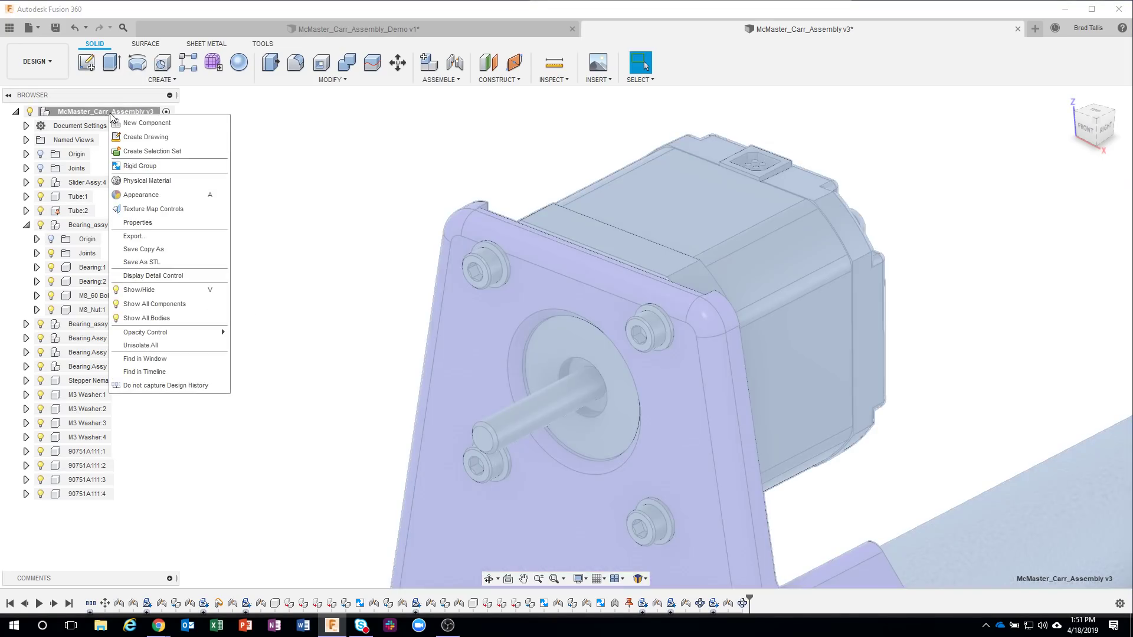
click(139, 125)
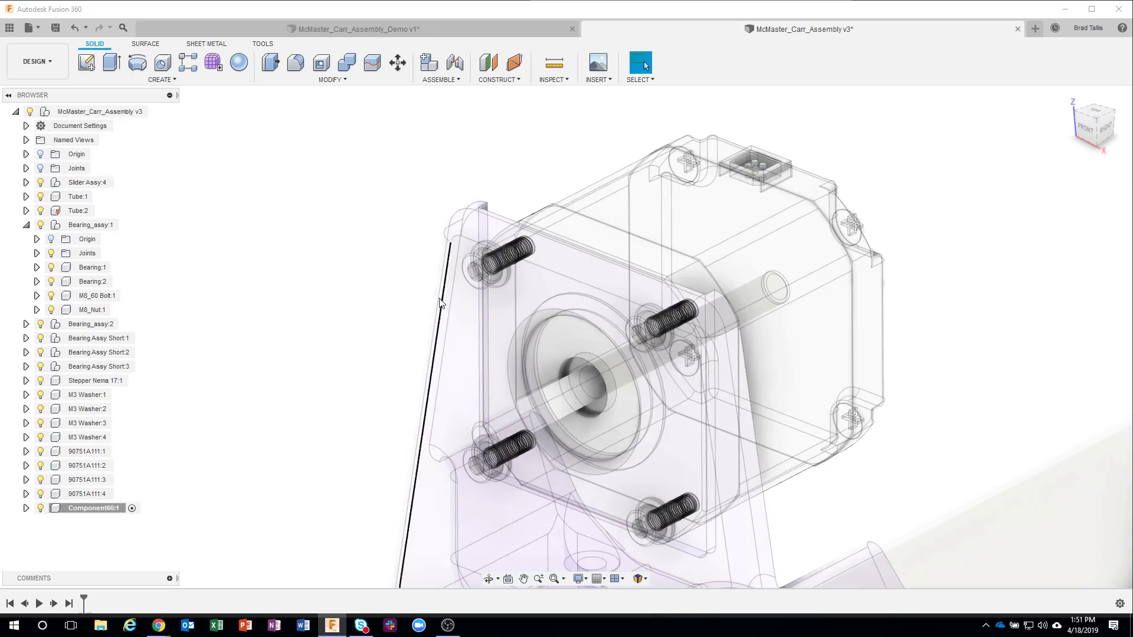
click(94, 512)
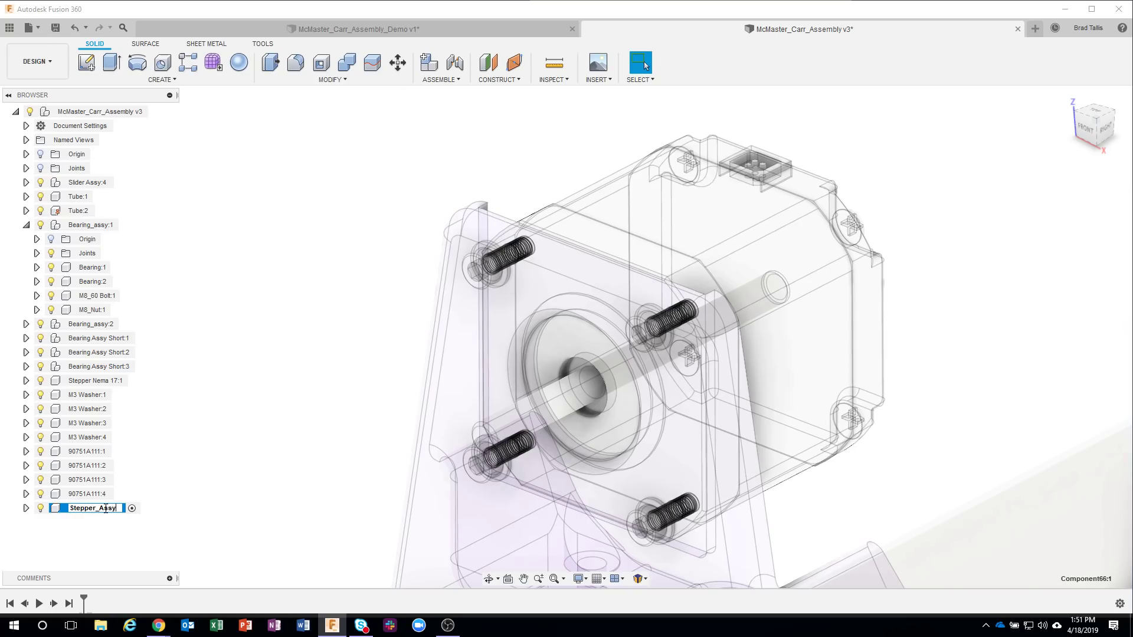
key(Return)
Step: Move the stepper motor, all four M3 washers and all four 90751A111 screws into Stepper_Assy, and expand it with Bearing_assy:1 collapsed
click(97, 384)
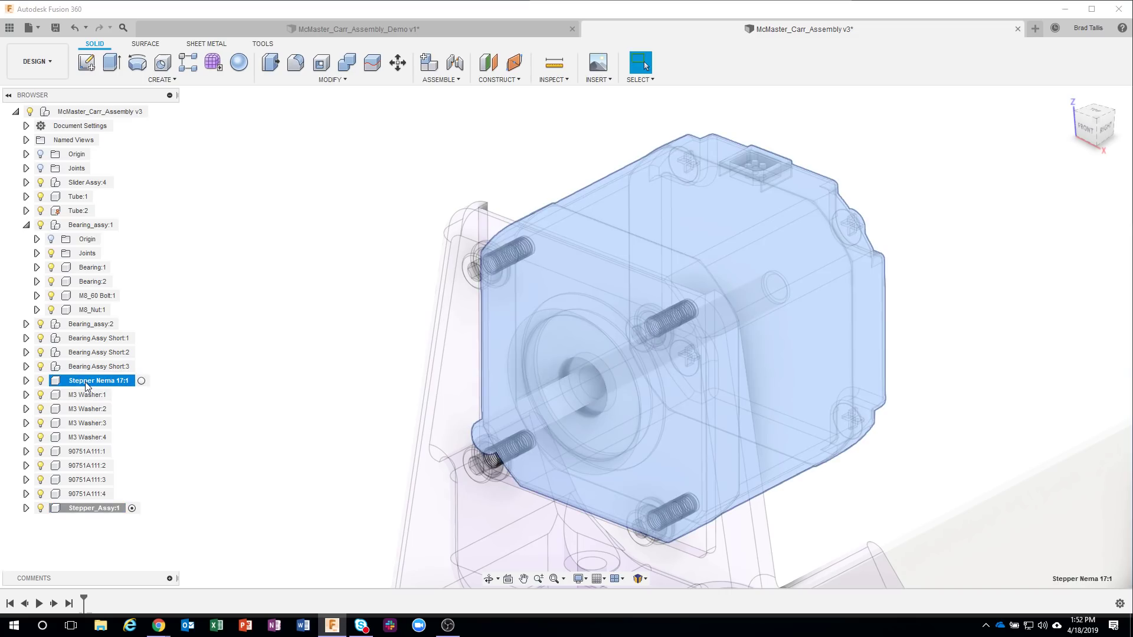
shift+click(90, 496)
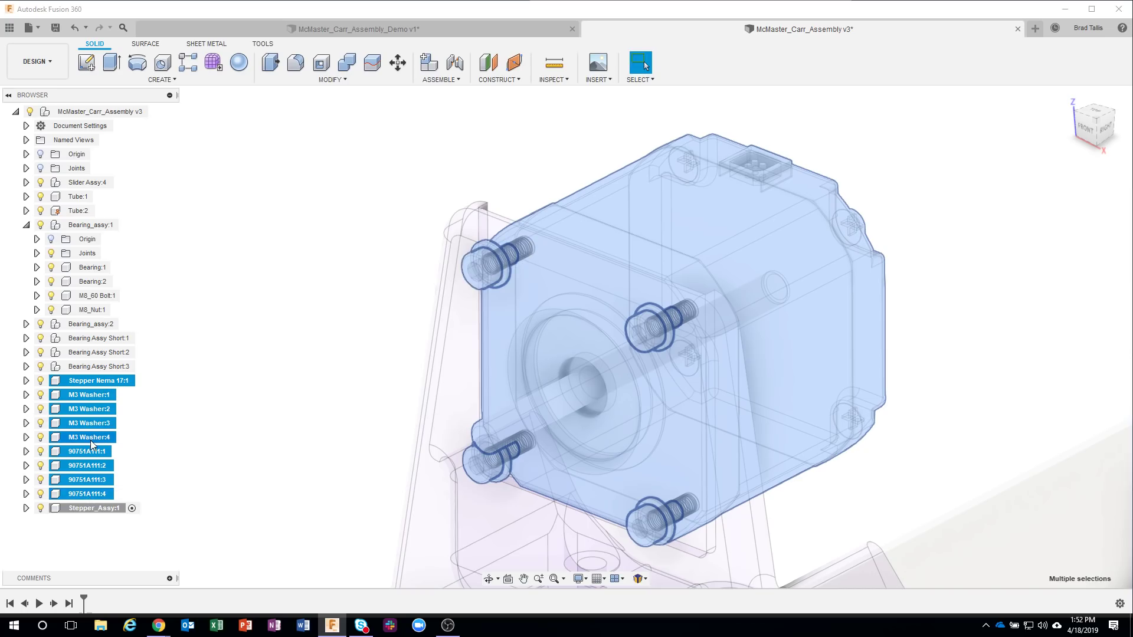
drag(91, 445, 89, 510)
drag(88, 386, 91, 517)
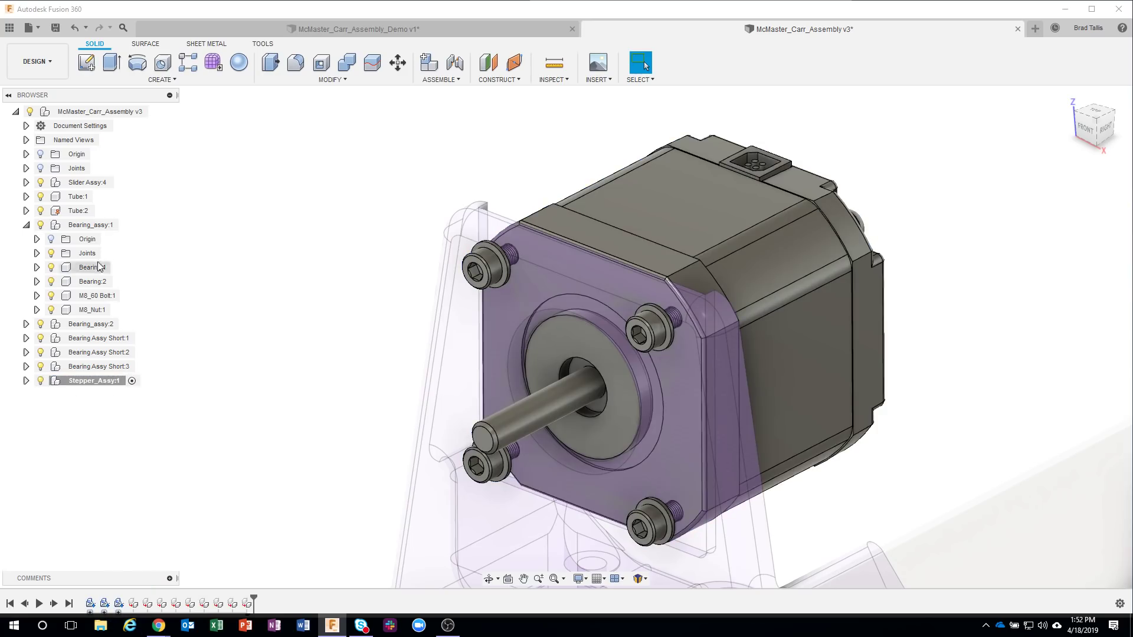
click(26, 225)
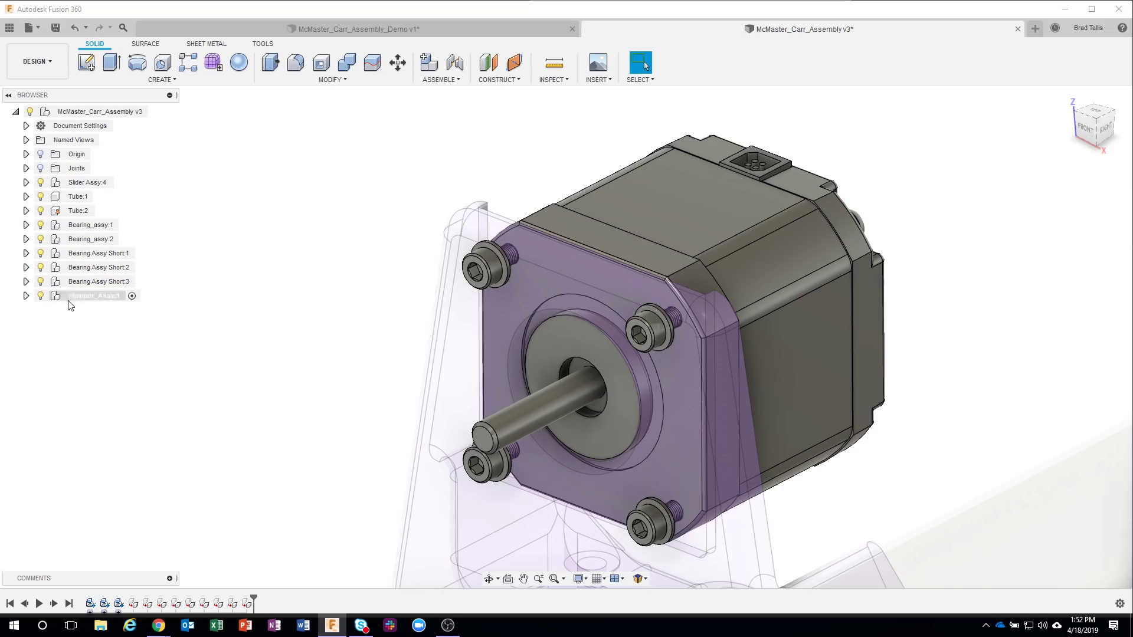
click(26, 296)
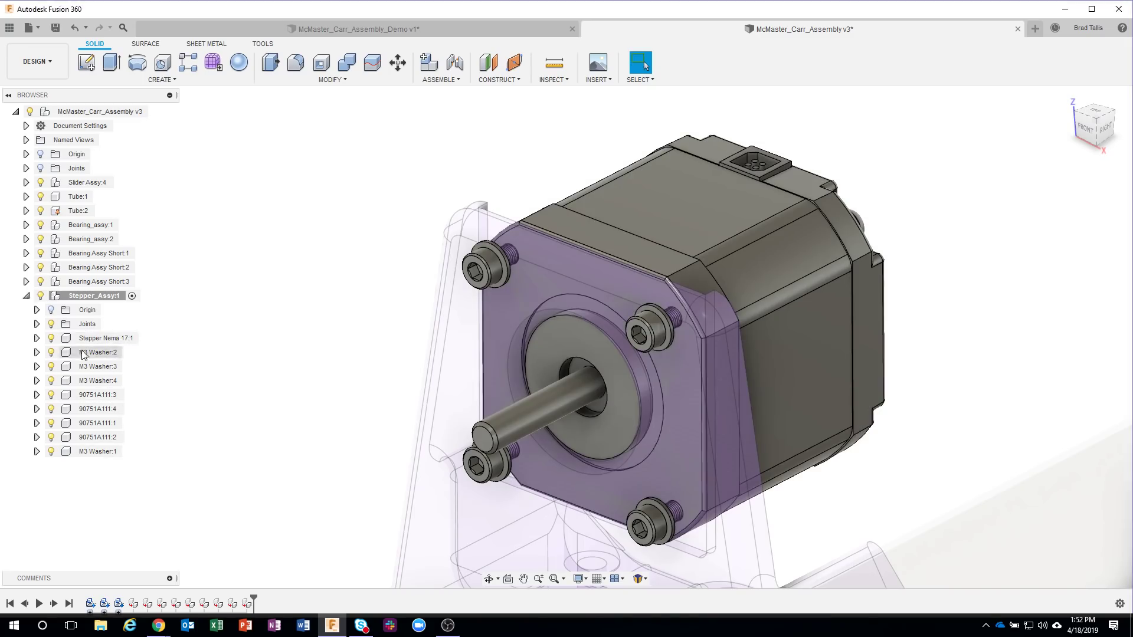
Step: Toggle Stepper_Assy's visibility off and on, and reactivate the top-level McMaster_Carr_Assembly
scroll(258, 385, down, 5)
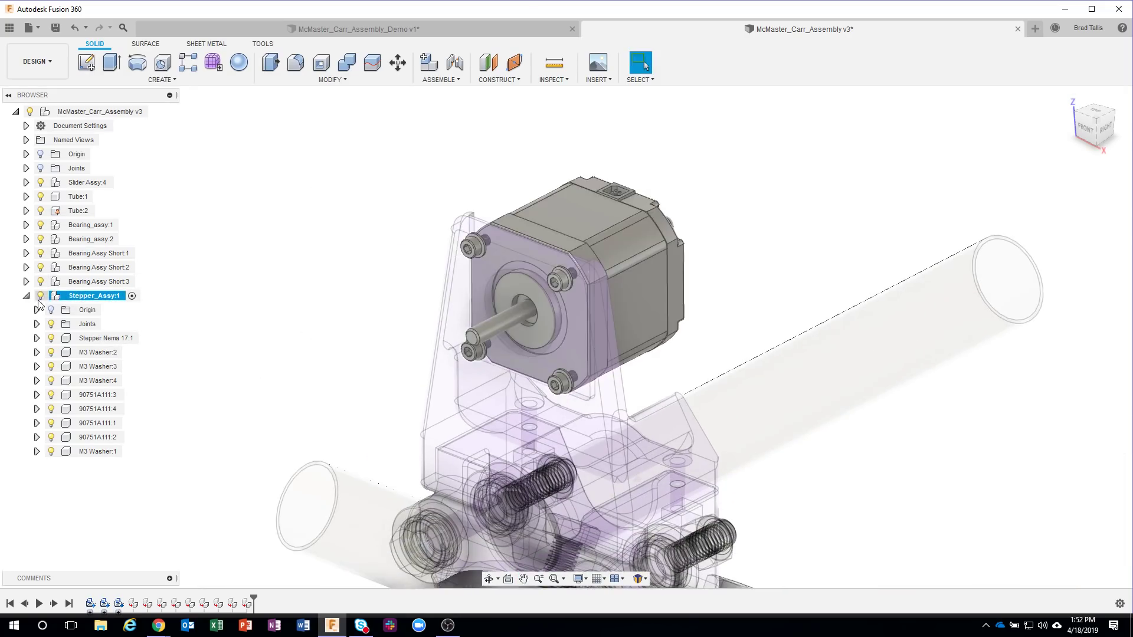
click(40, 297)
click(39, 297)
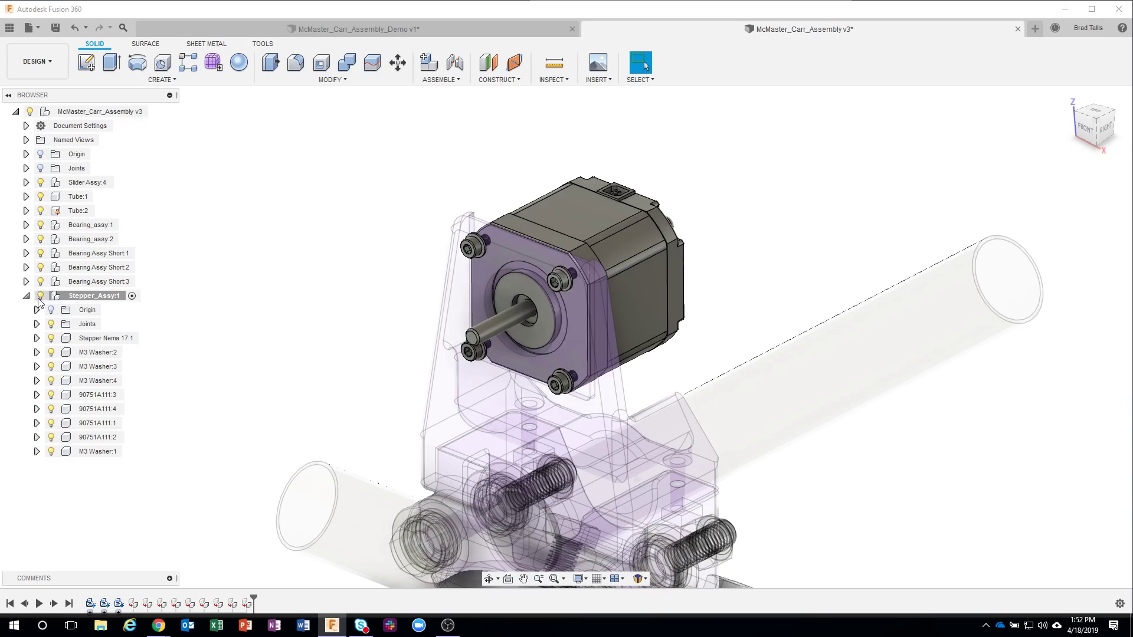
click(156, 111)
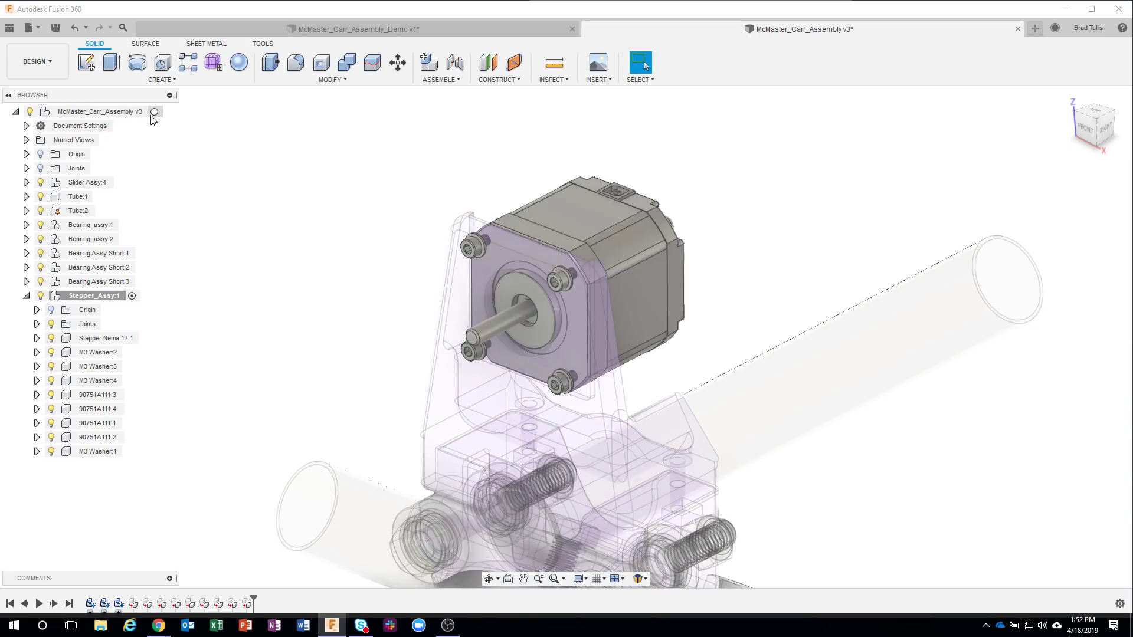
click(316, 370)
scroll(315, 371, down, 3)
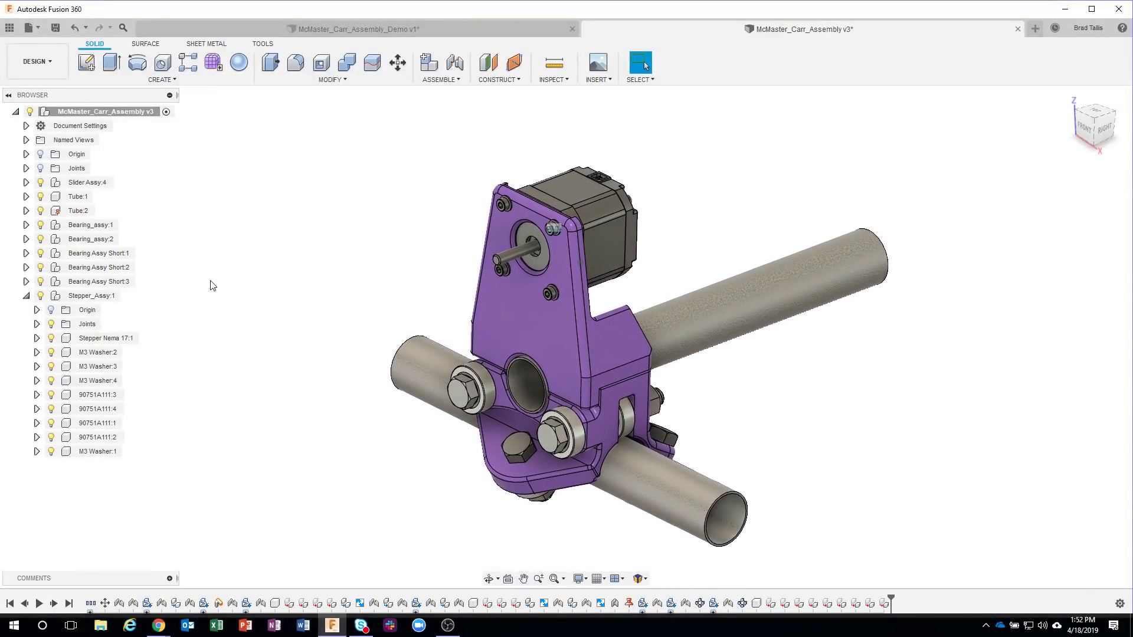
Step: Check component grouping by hiding and reshowing Stepper_Assy, and then the three Bearing Assy Short components
click(40, 296)
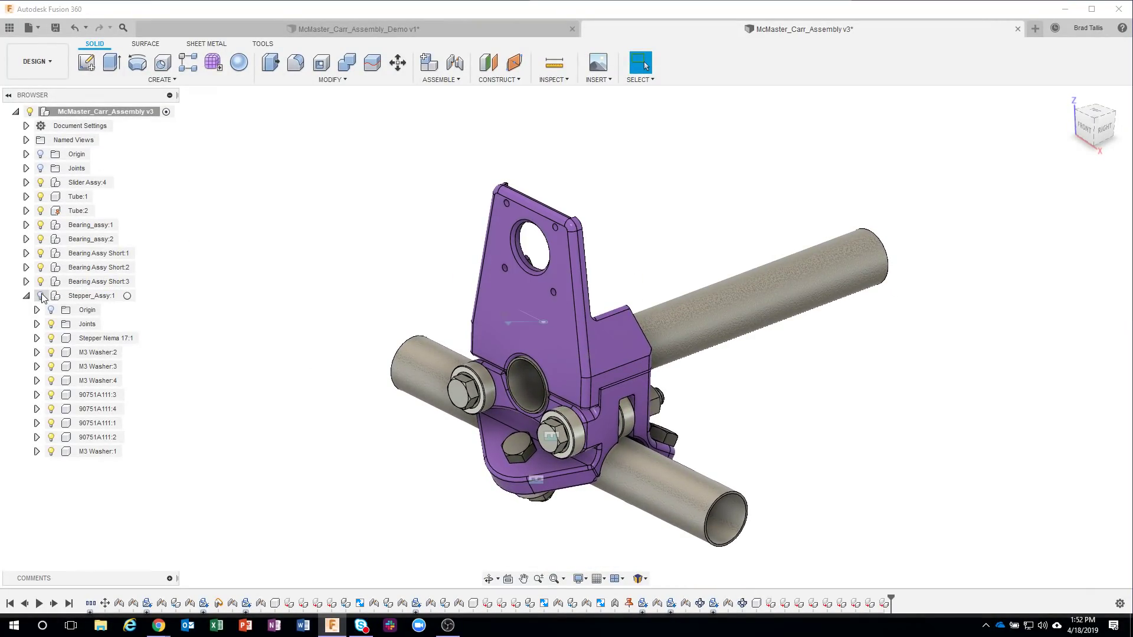
click(41, 293)
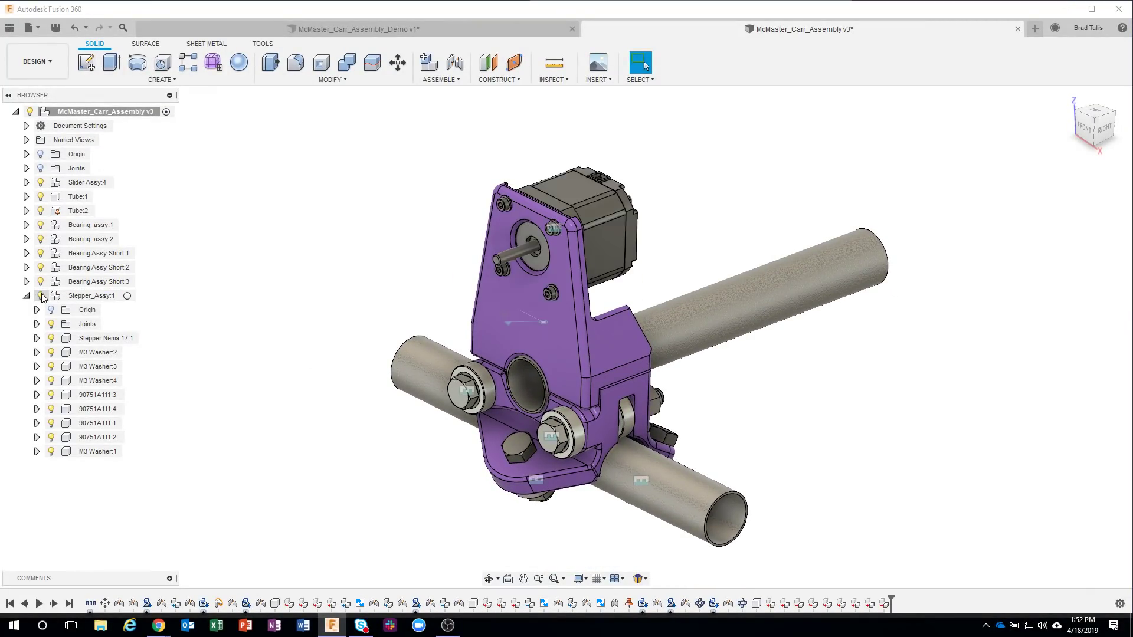
click(44, 255)
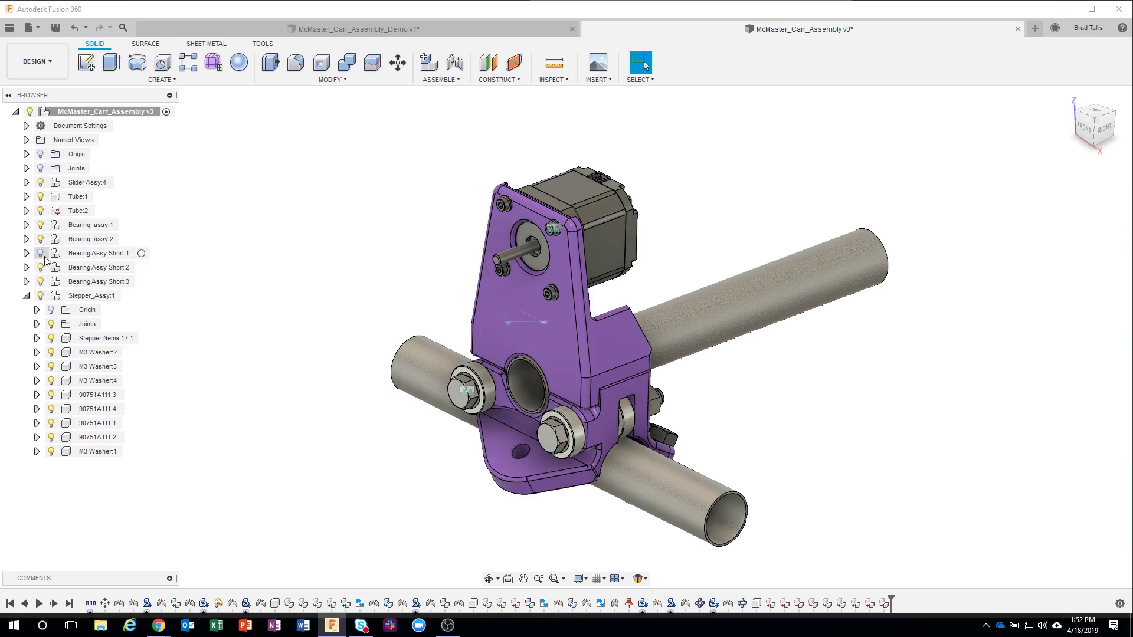
click(41, 267)
click(41, 282)
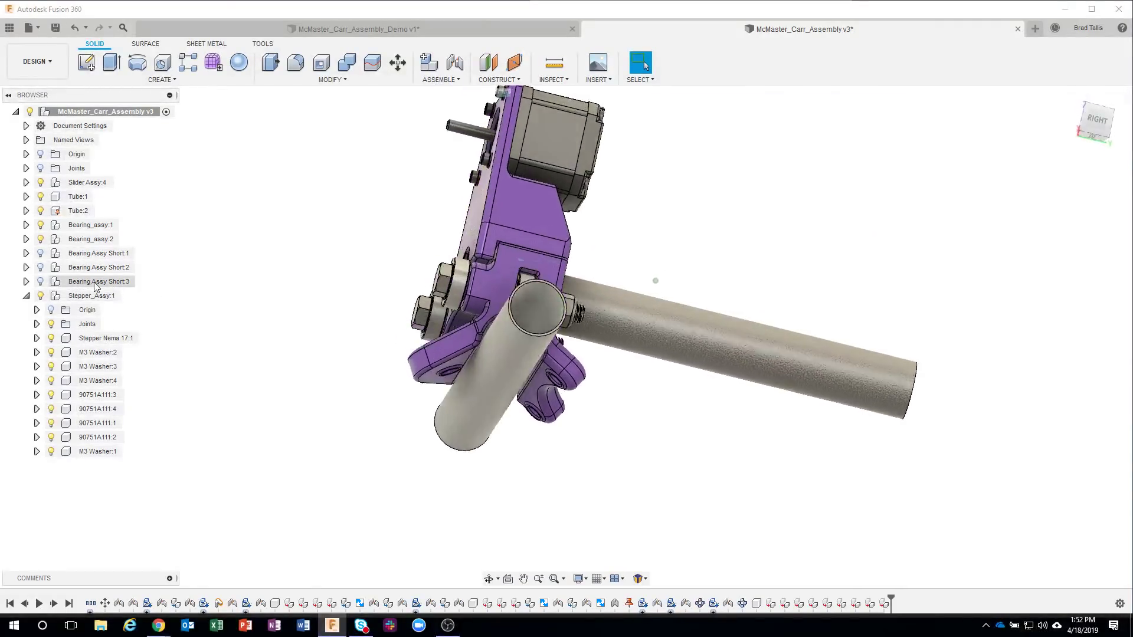
click(41, 282)
click(40, 269)
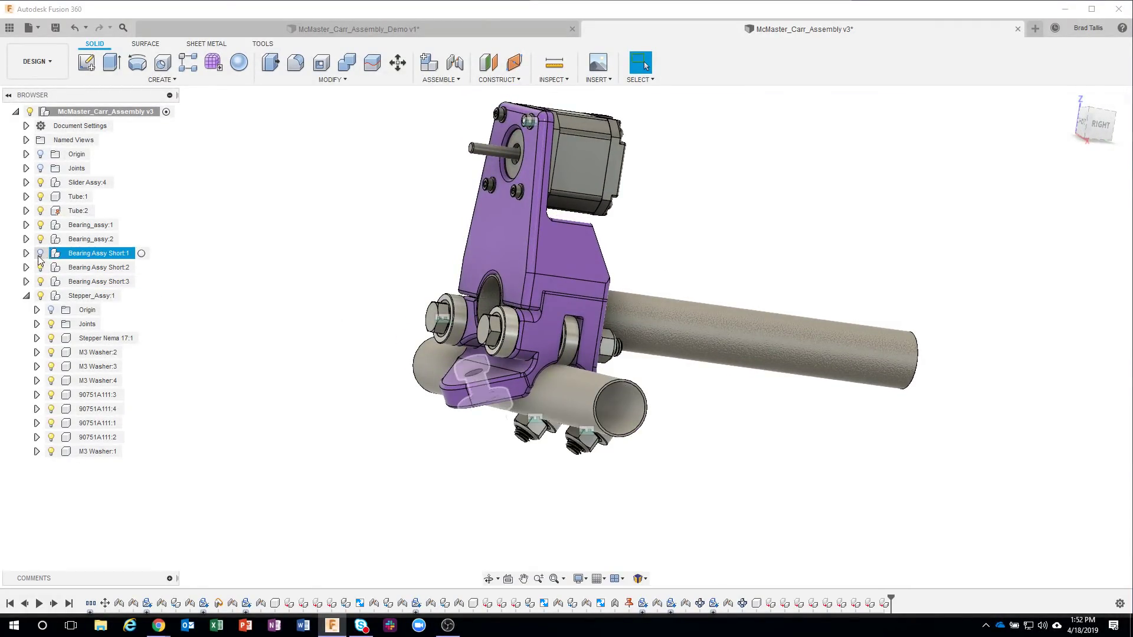
click(40, 253)
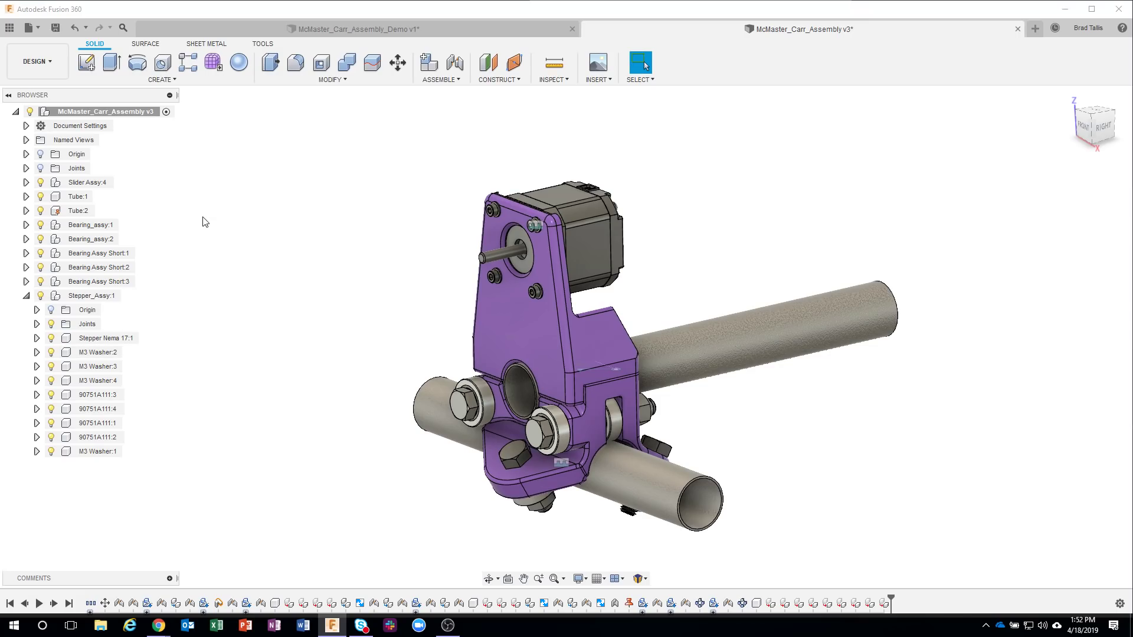
Step: Create a new component under the top-level assembly and name it All Bearings Assy
right_click(102, 114)
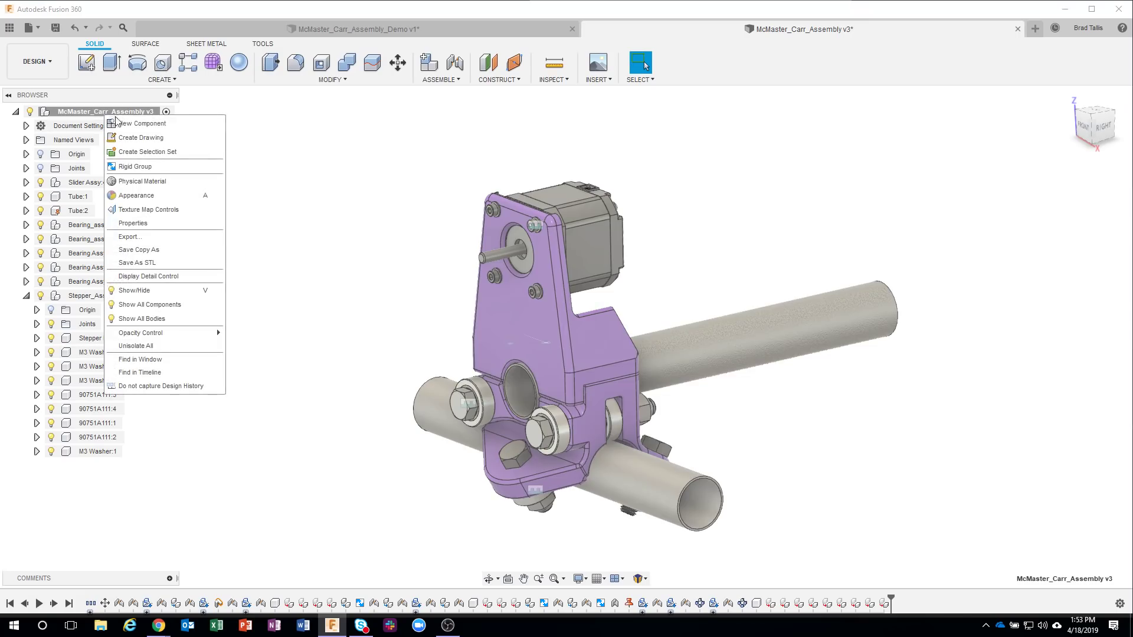
click(130, 121)
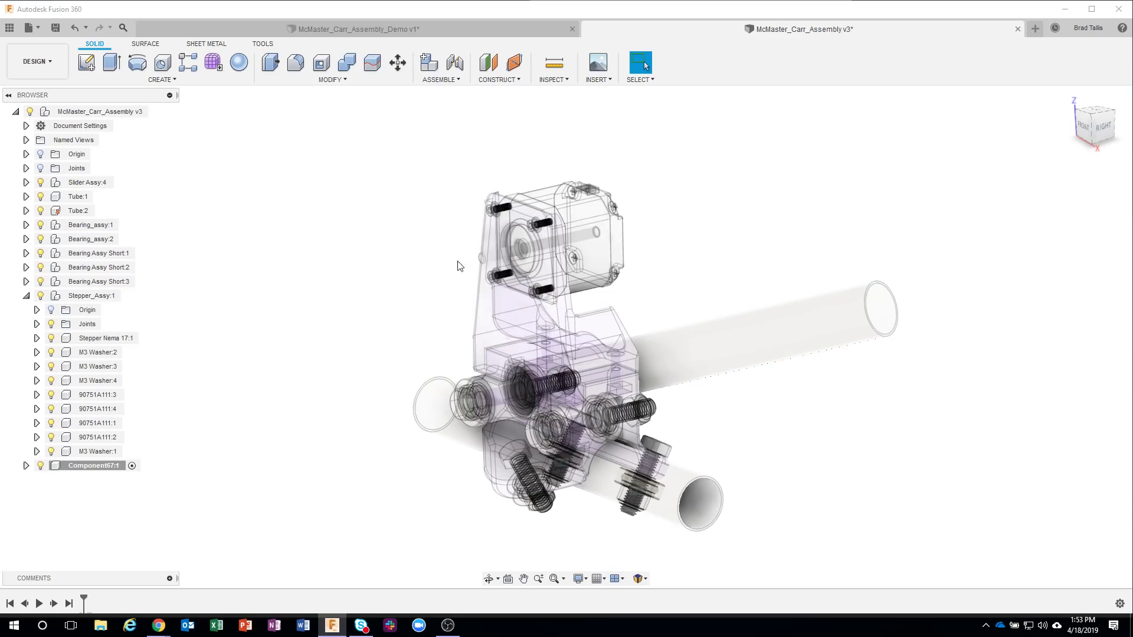
click(108, 470)
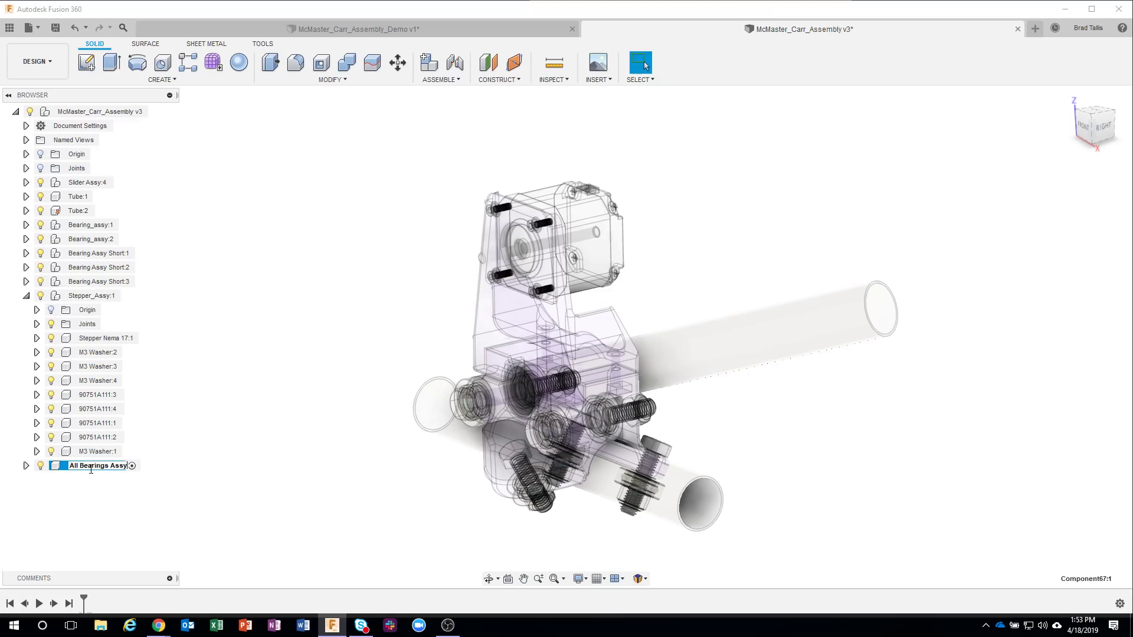
key(Return)
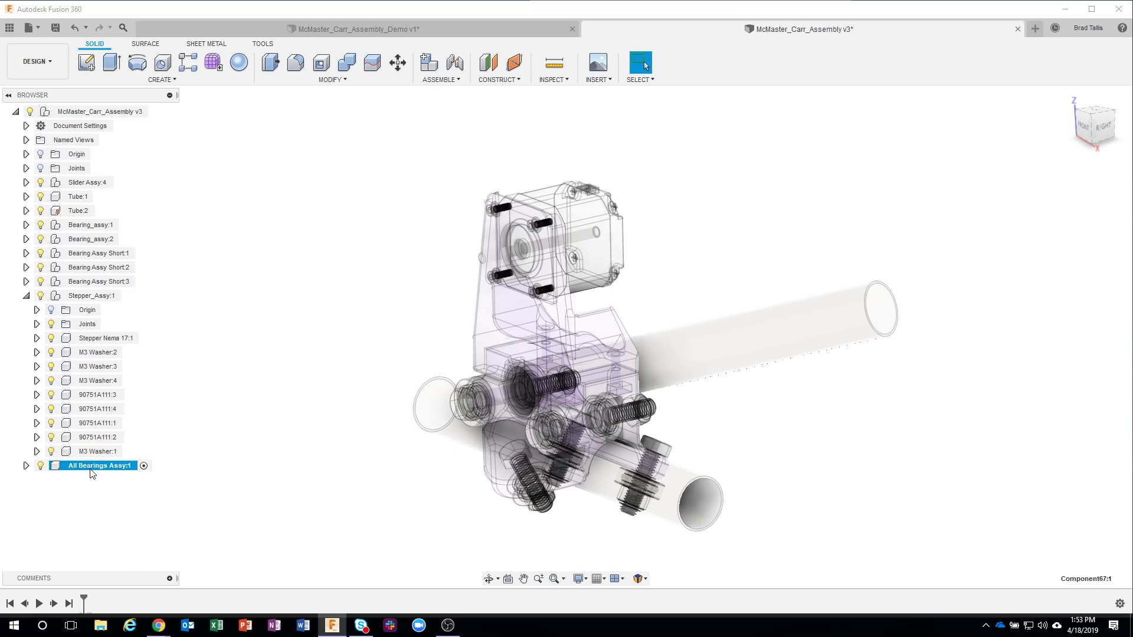
Step: Collapse Stepper_Assy, move both Bearing_assy and all three Bearing Assy Short components into All Bearings Assy, and reactivate the top-level McMaster_Carr_Assembly
click(26, 297)
click(83, 283)
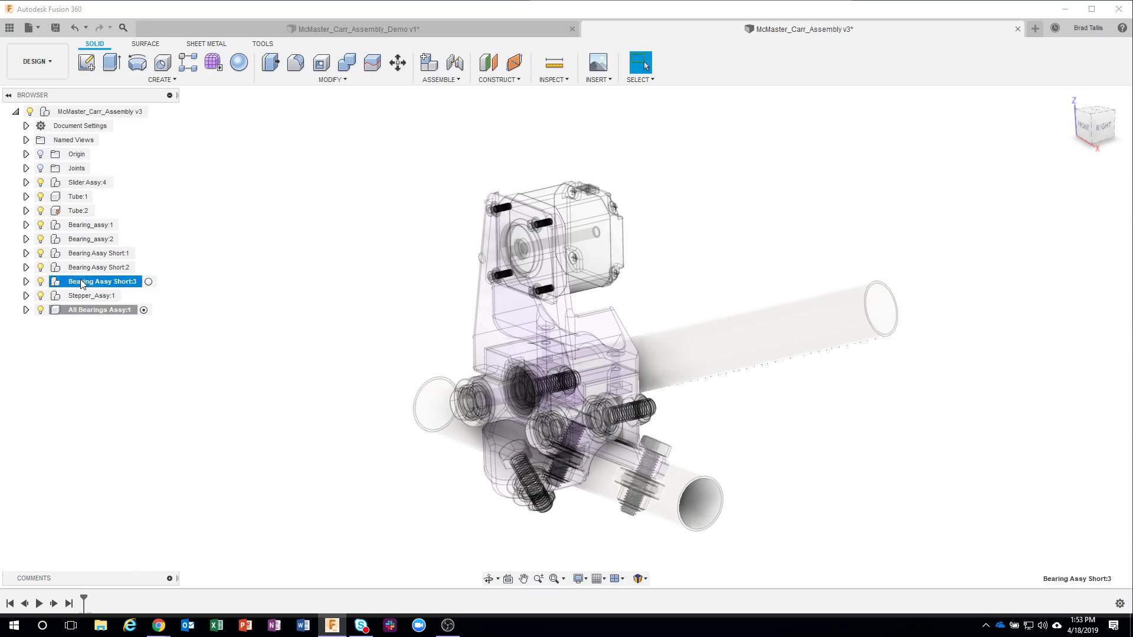
shift+click(89, 229)
drag(91, 228, 98, 313)
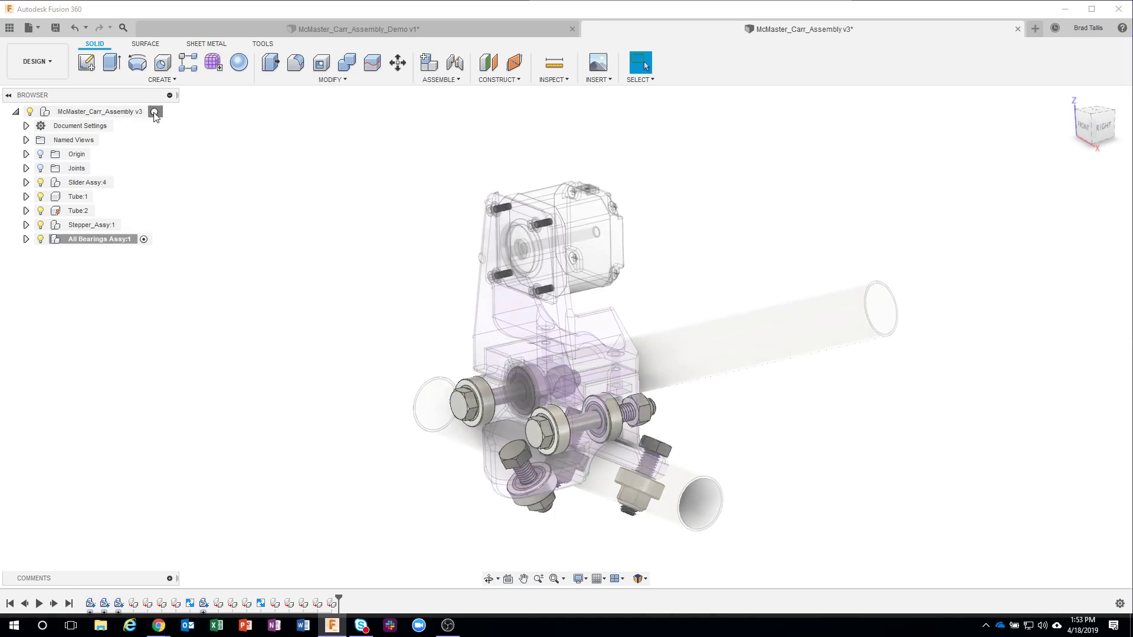
click(166, 111)
Step: Toggle All Bearings Assy's visibility off and on twice to check which parts it contains
click(40, 239)
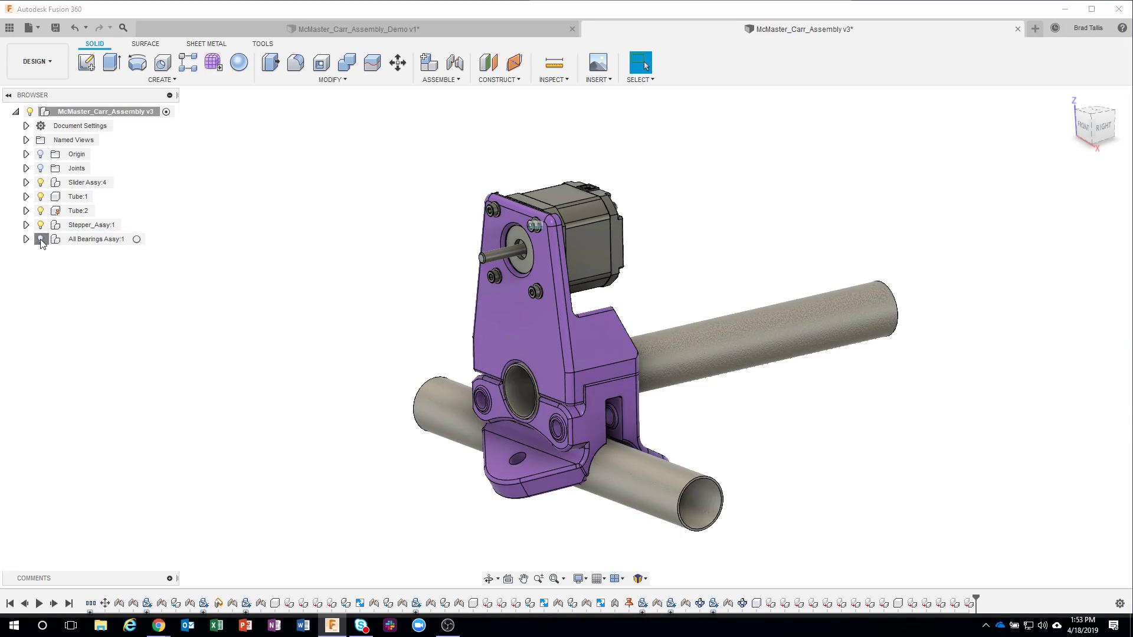
click(41, 239)
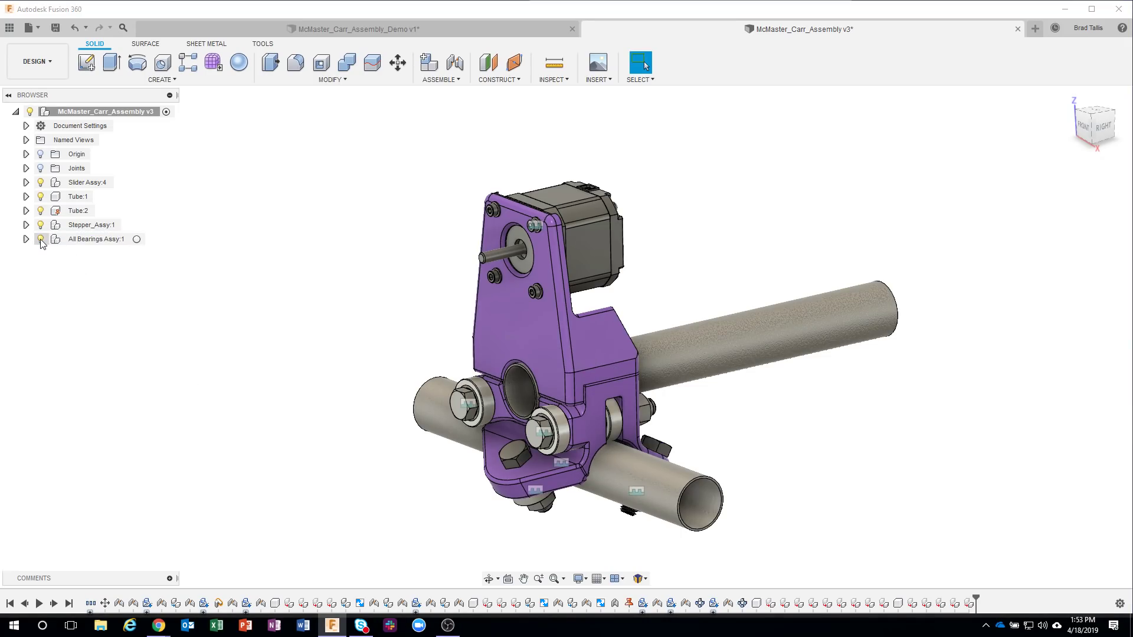
click(40, 239)
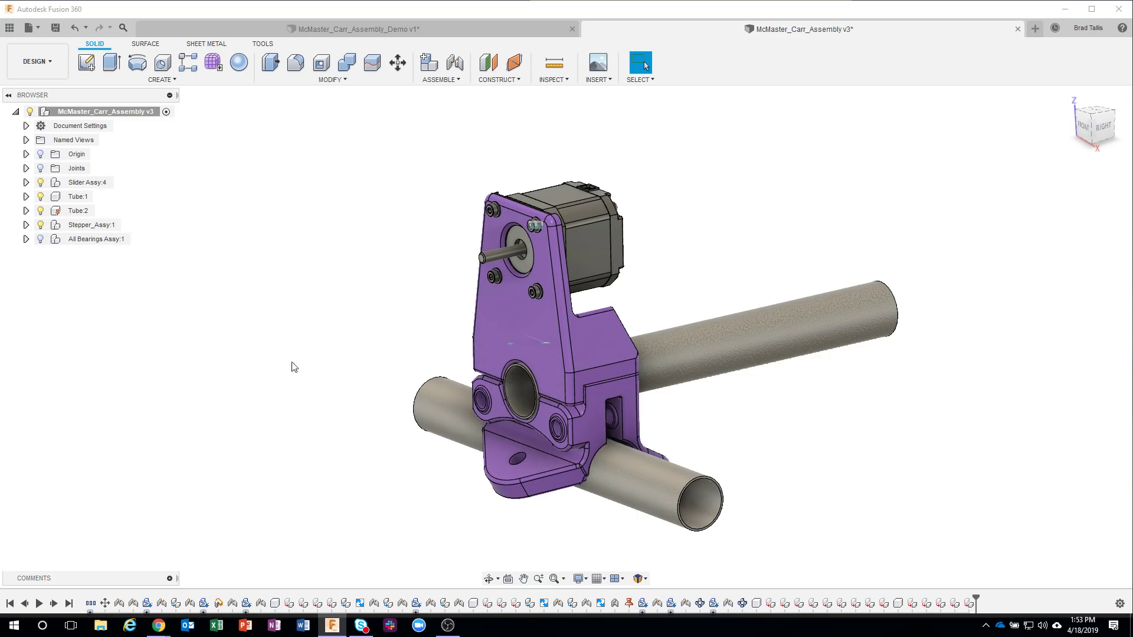
click(40, 239)
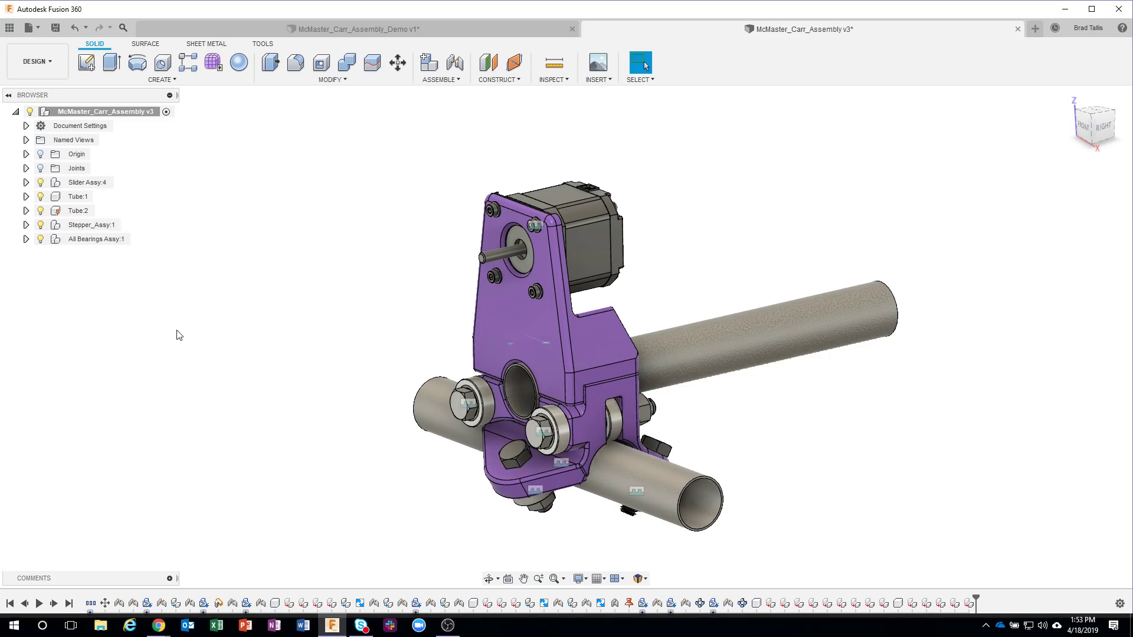